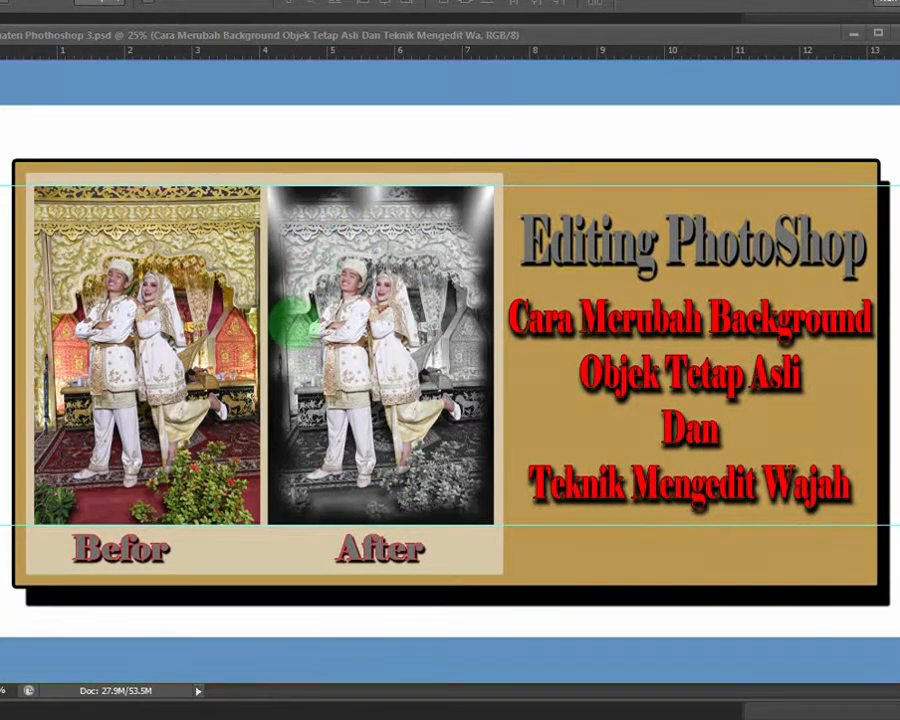
Close the open sample PSD and open the wedding couple photo DSC_7393 from the folder New folder
{"action": "left_click", "coordinate": [415, 430]}
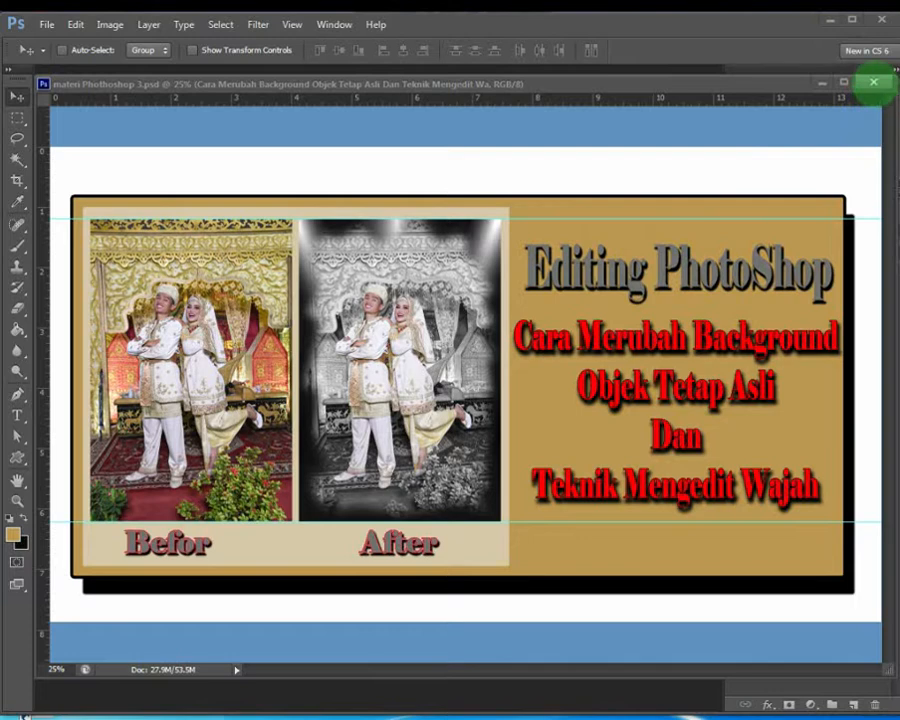
{"action": "left_click", "coordinate": [873, 82]}
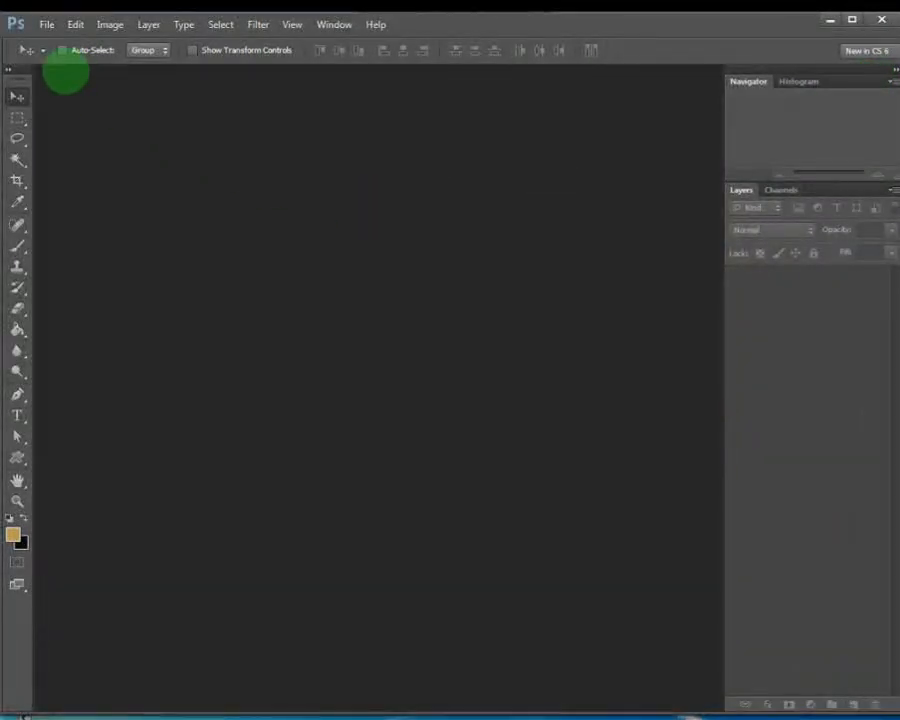
{"action": "left_click", "coordinate": [47, 24]}
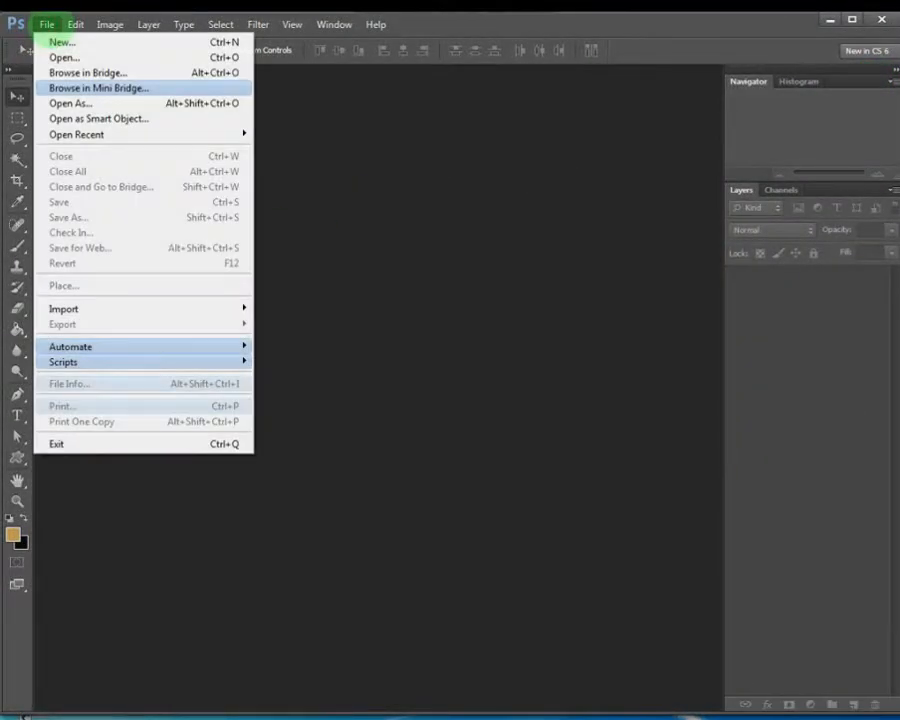
{"action": "left_click", "coordinate": [60, 57]}
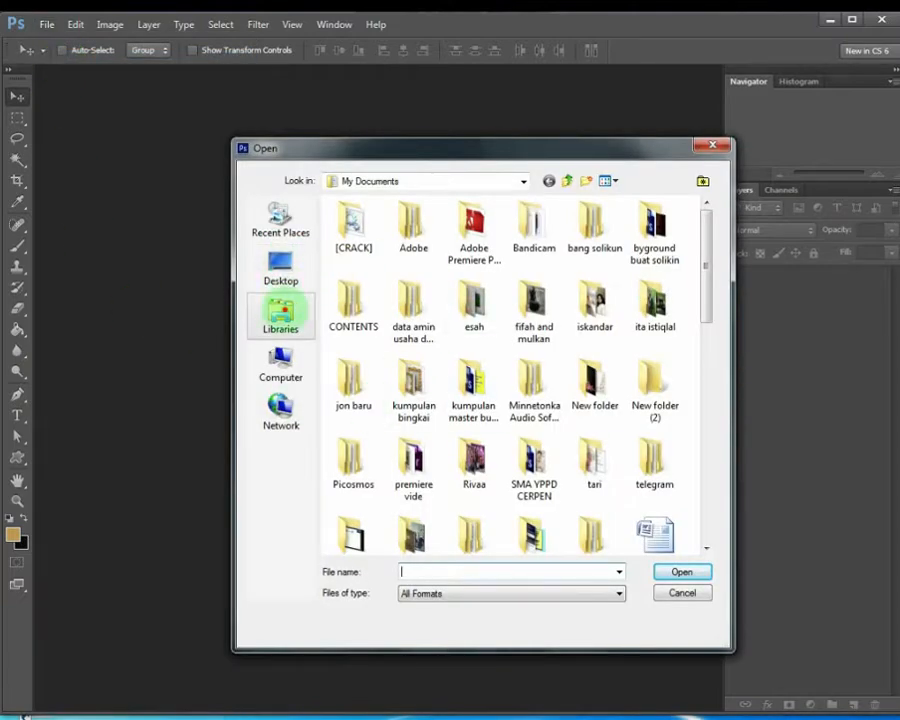
{"action": "left_click", "coordinate": [280, 313]}
{"action": "double_click", "coordinate": [401, 257]}
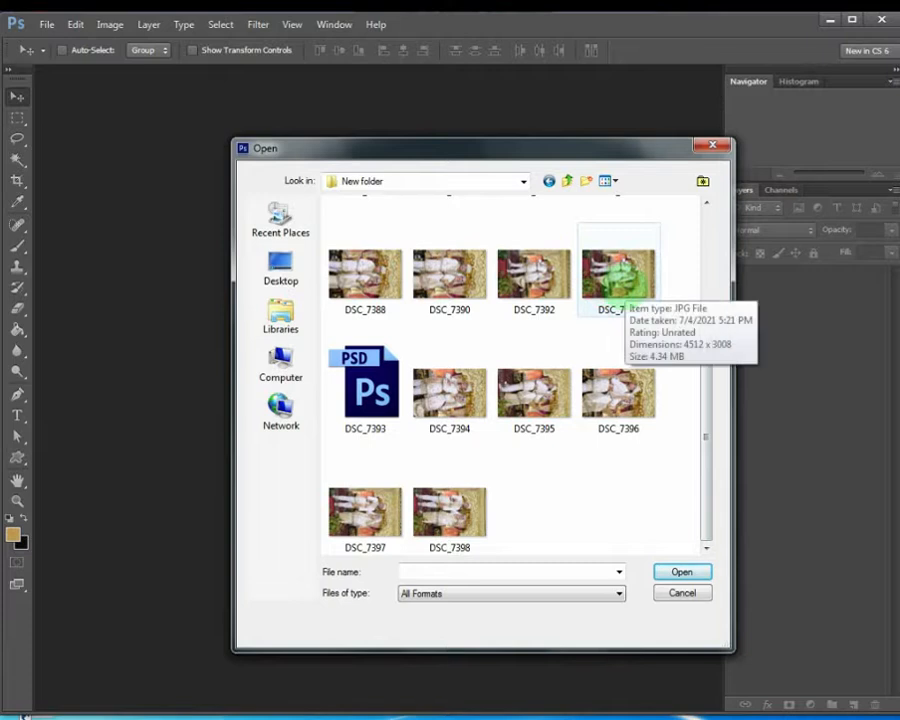
{"action": "double_click", "coordinate": [613, 278]}
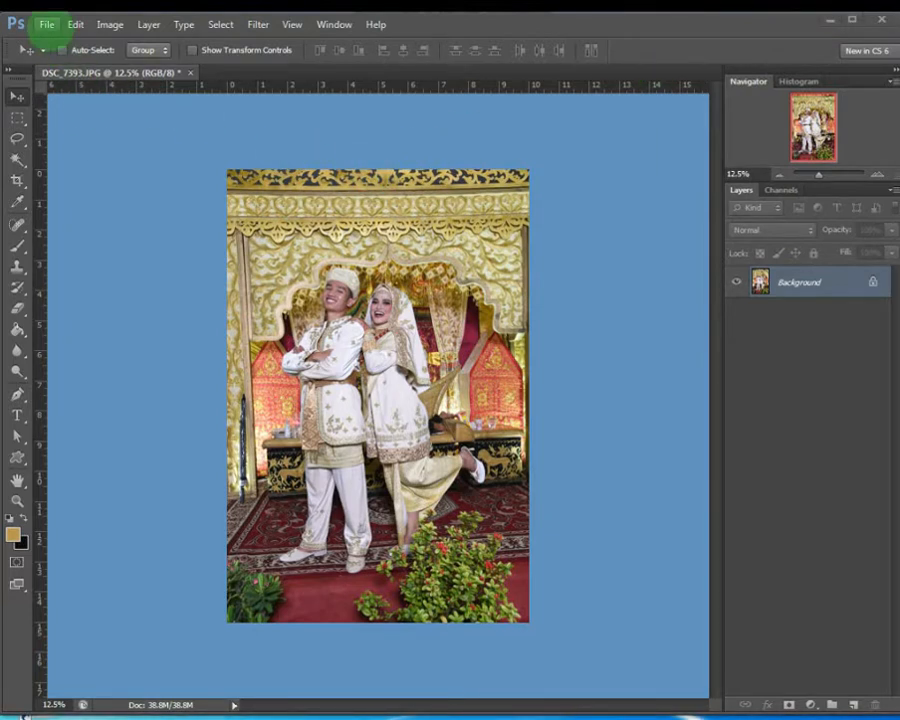
Open the dark spotlight image 43 from the Bugtound pengantin folder and view it alongside the wedding photo
{"action": "left_click", "coordinate": [46, 25]}
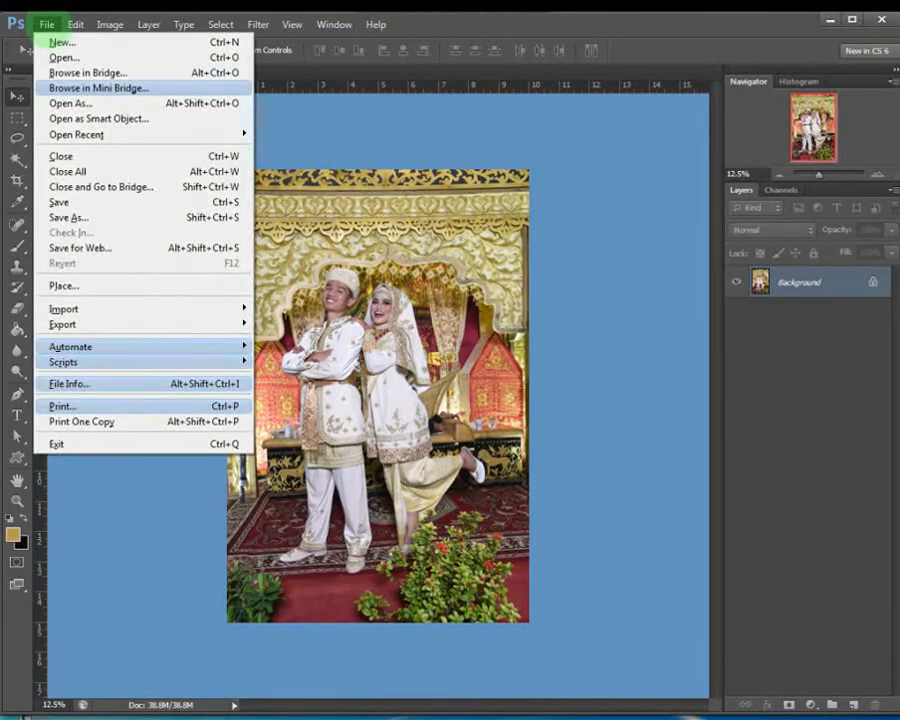
{"action": "left_click", "coordinate": [44, 54]}
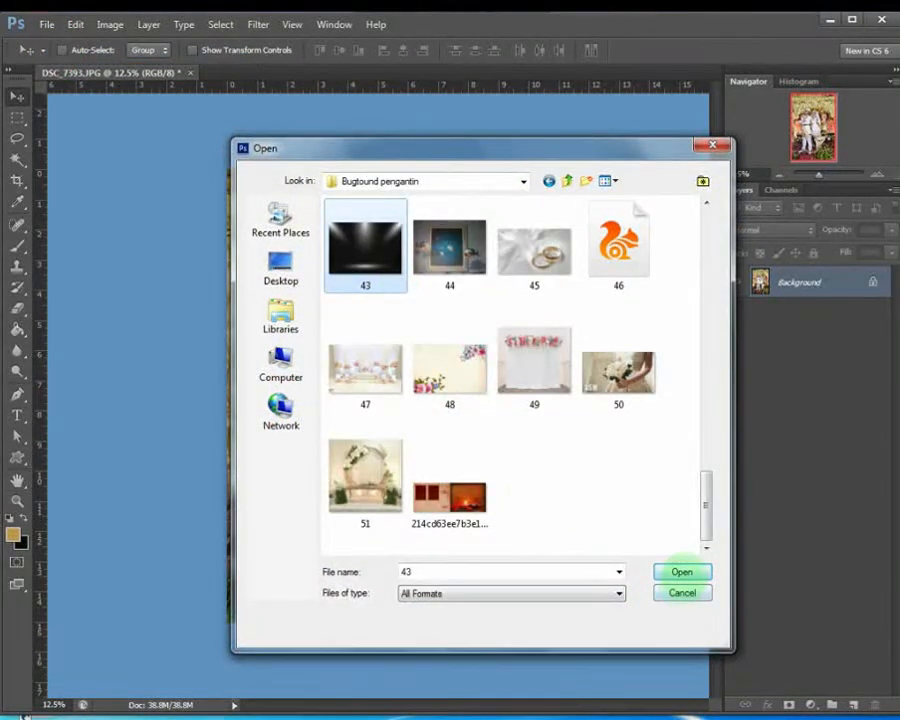
{"action": "left_click", "coordinate": [680, 570]}
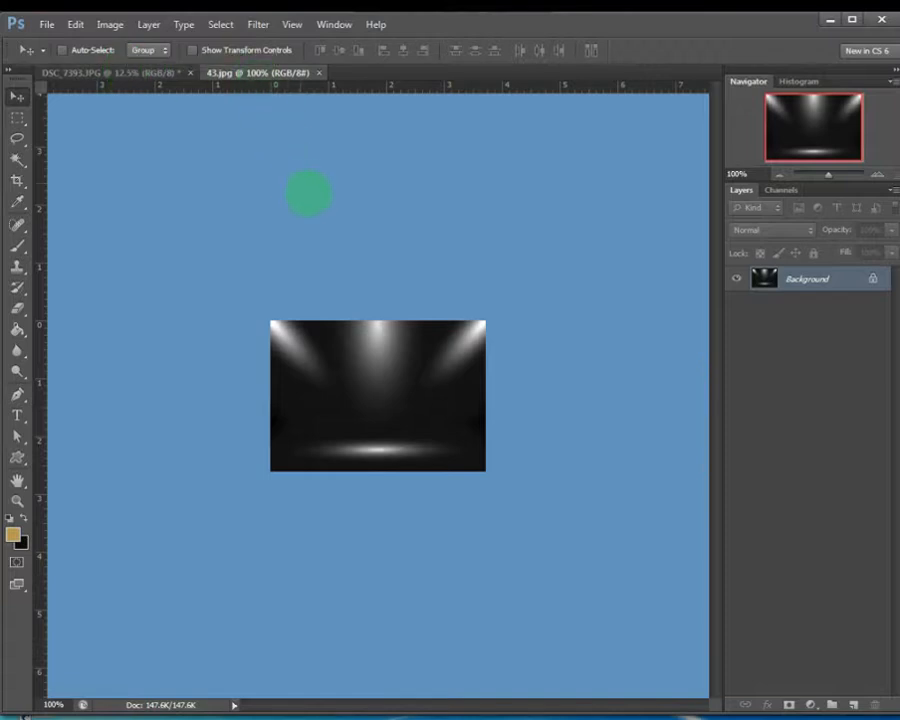
{"action": "left_click", "coordinate": [130, 73]}
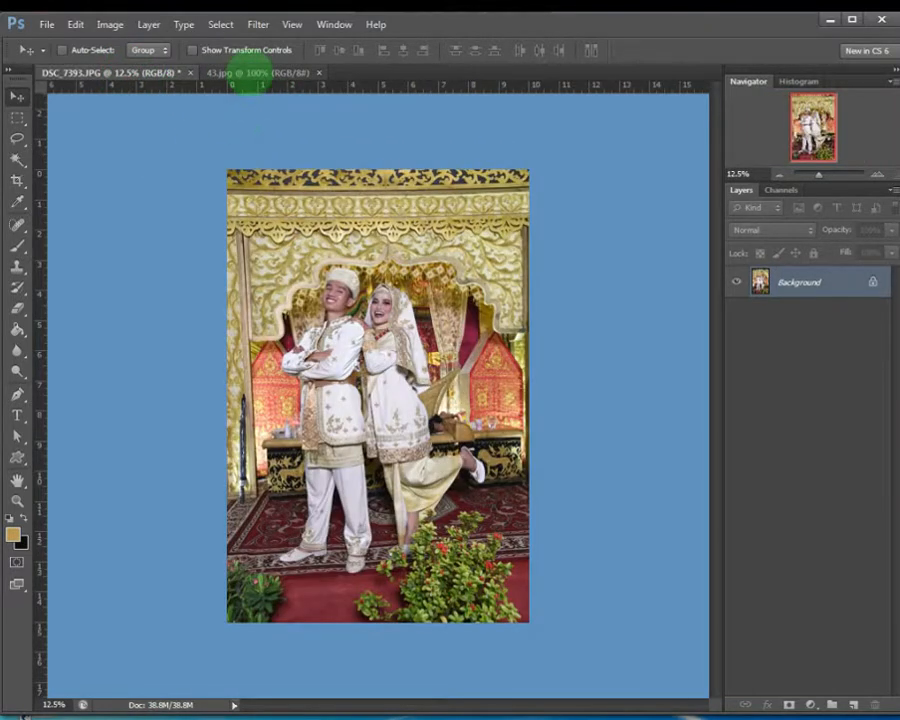
{"action": "left_click", "coordinate": [250, 75]}
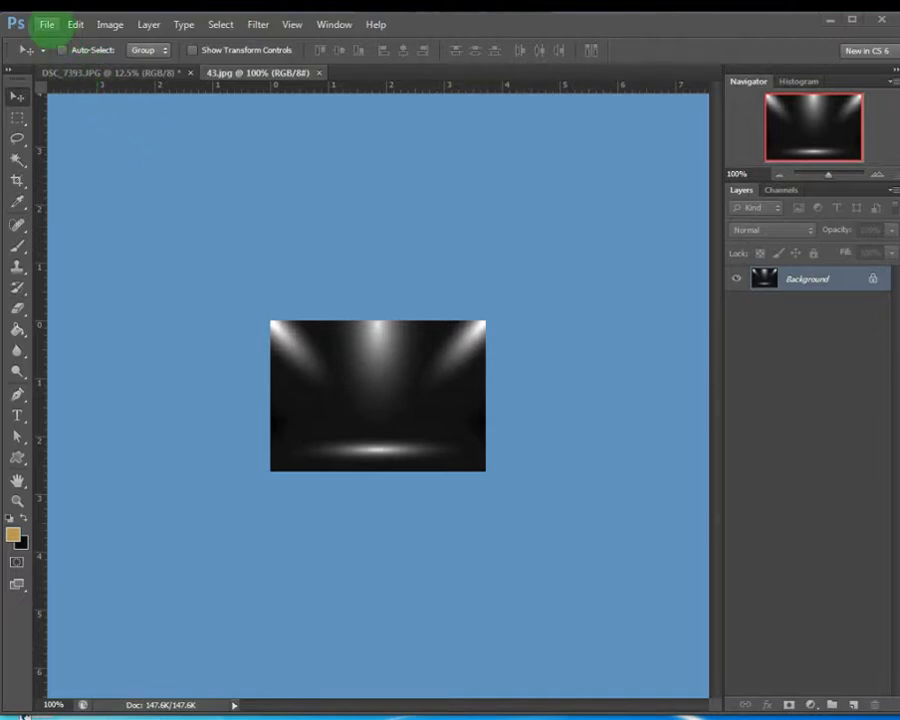
Start a new document and set its resolution to 100 pixels/inch
{"action": "left_click", "coordinate": [46, 24]}
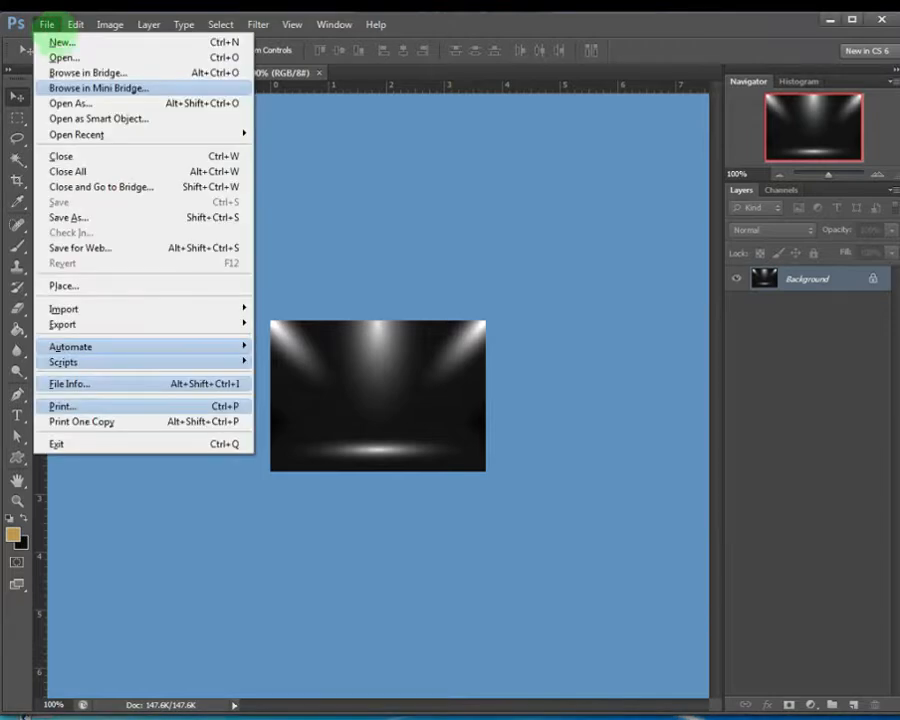
{"action": "left_click", "coordinate": [60, 42]}
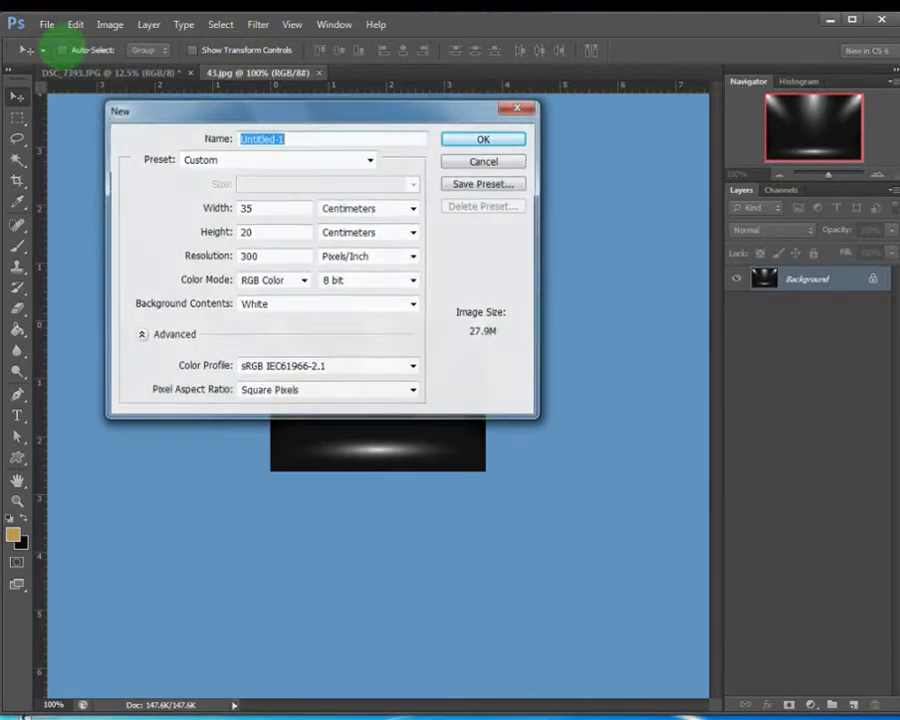
{"action": "left_click_drag", "start_coordinate": [239, 111], "coordinate": [284, 150]}
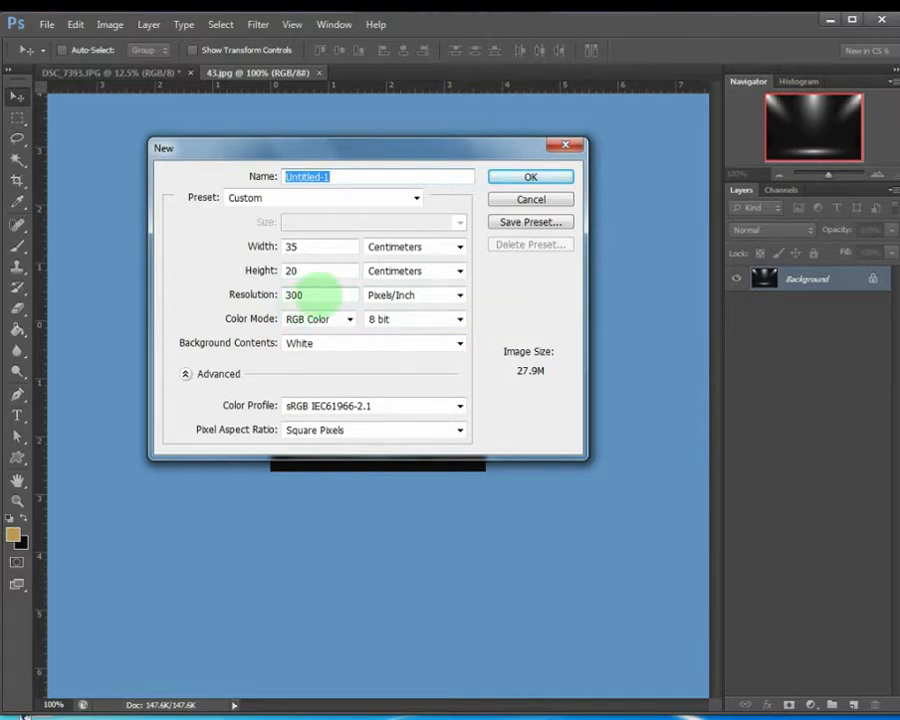
{"action": "double_click", "coordinate": [293, 294]}
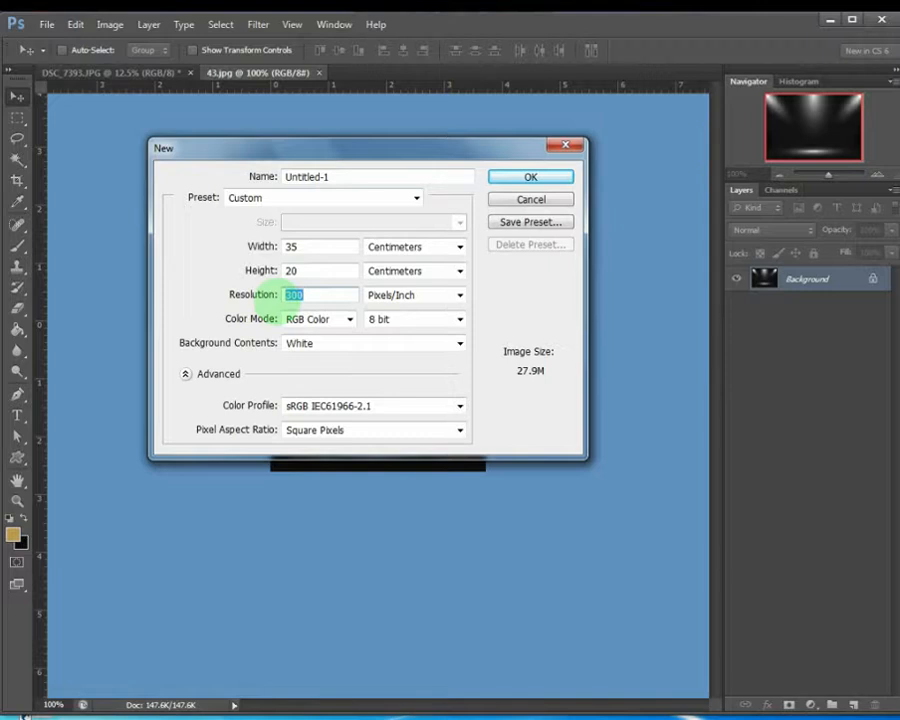
{"action": "type", "text": "100"}
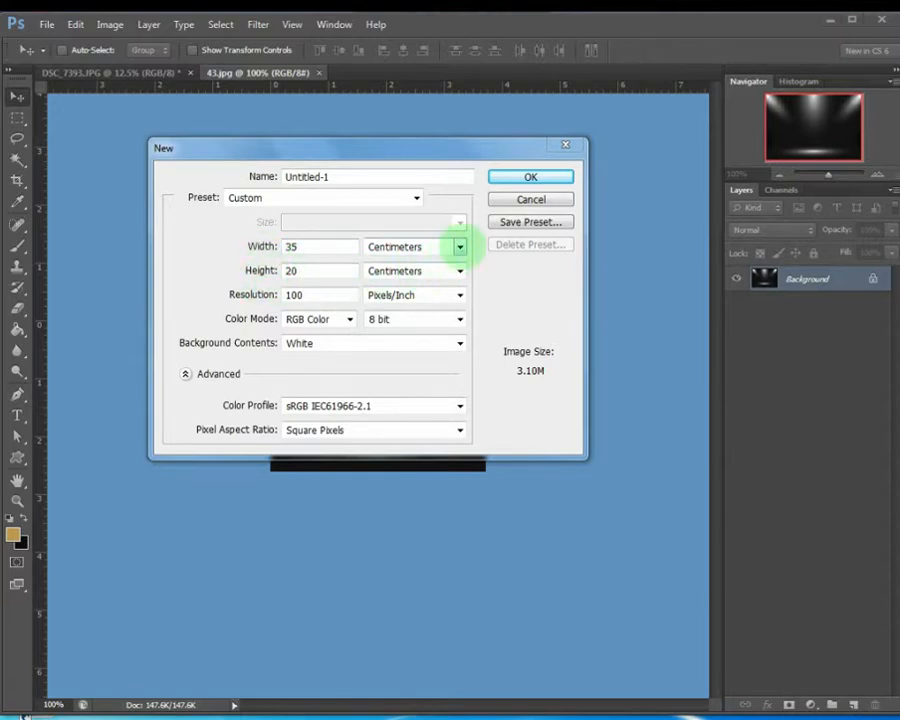
Set the new document's width to 30 centimeters and its resolution to 300 pixels/inch
{"action": "left_click", "coordinate": [460, 247]}
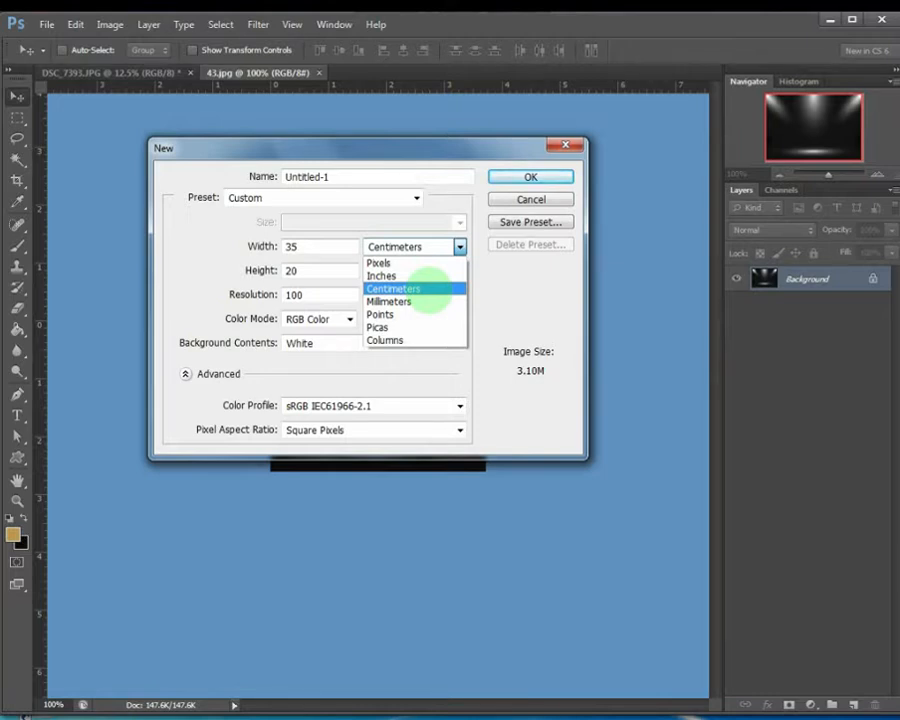
{"action": "left_click", "coordinate": [428, 290]}
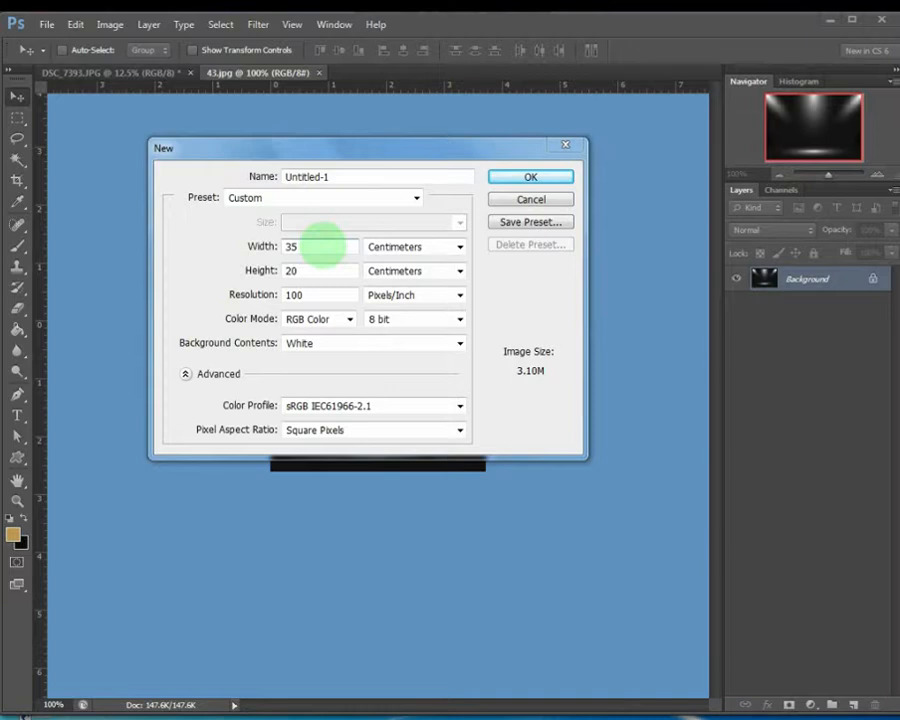
{"action": "double_click", "coordinate": [297, 246]}
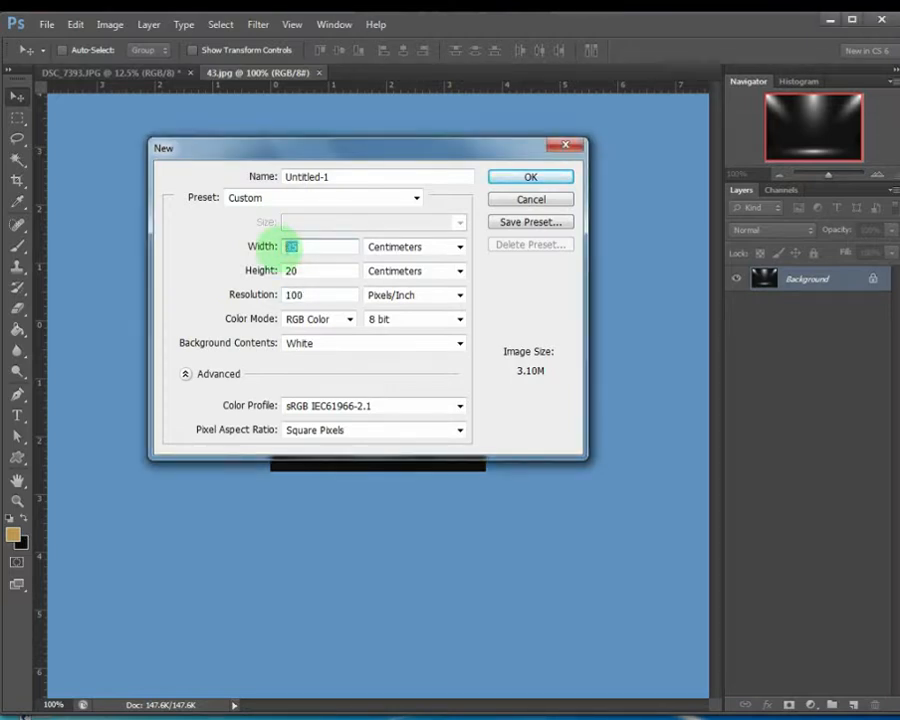
{"action": "type", "text": "30"}
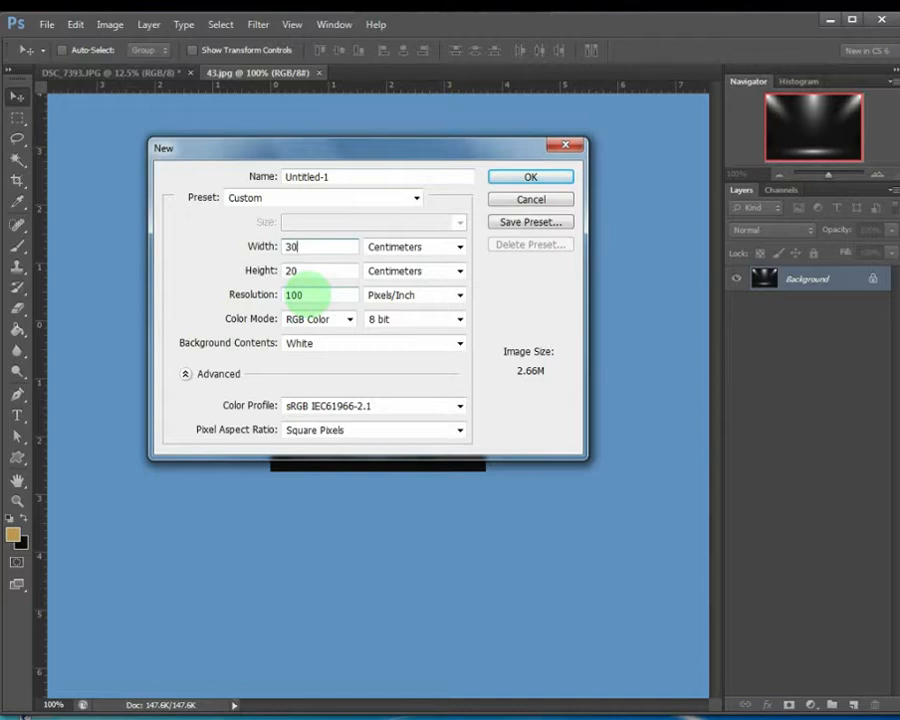
{"action": "left_click_drag", "start_coordinate": [311, 295], "coordinate": [280, 295]}
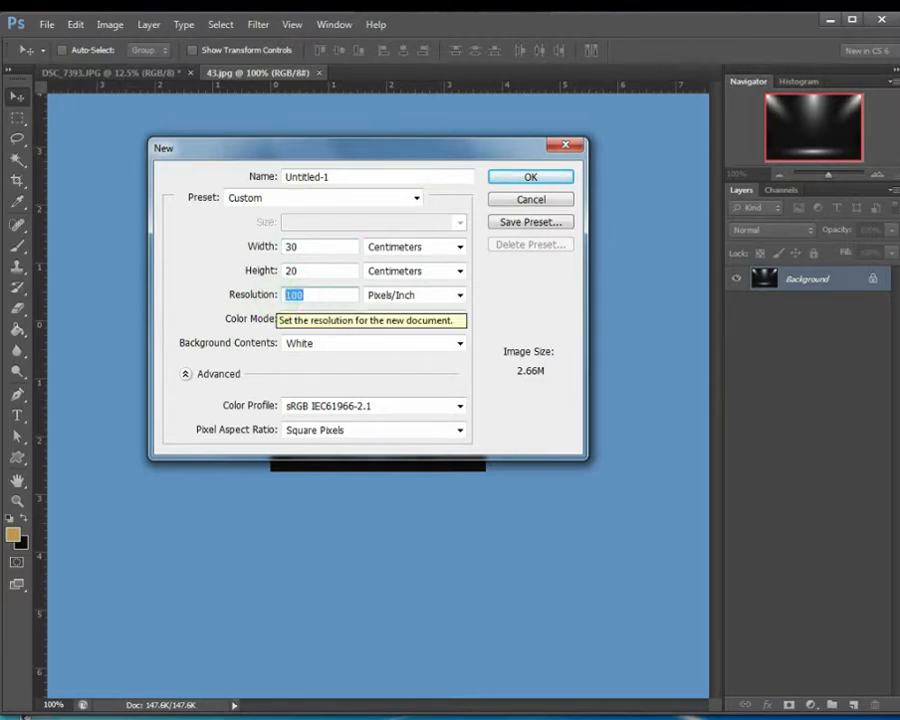
{"action": "type", "text": "300"}
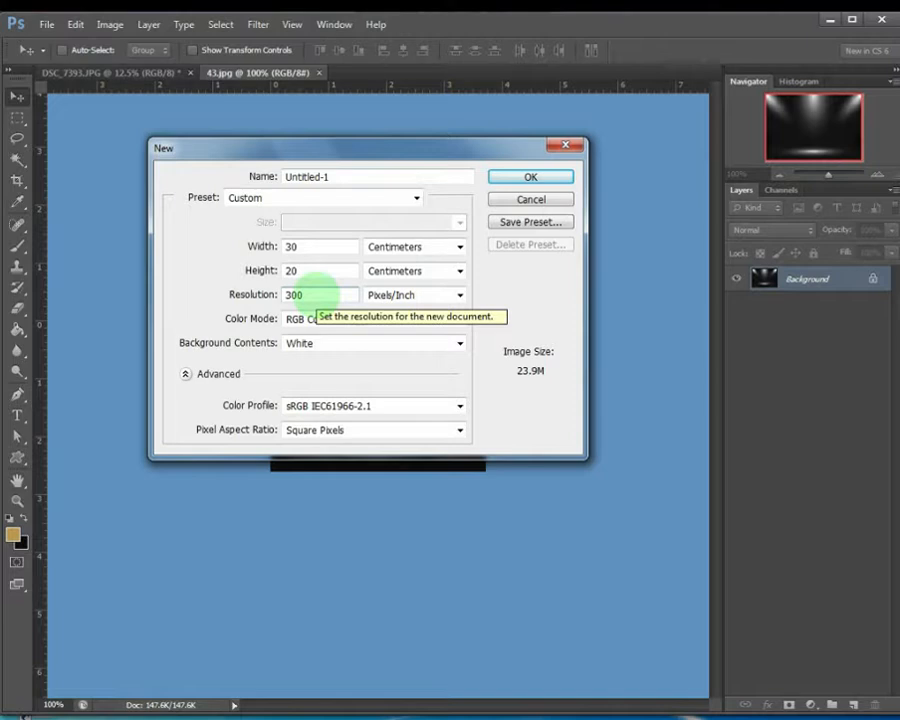
{"action": "double_click", "coordinate": [300, 294]}
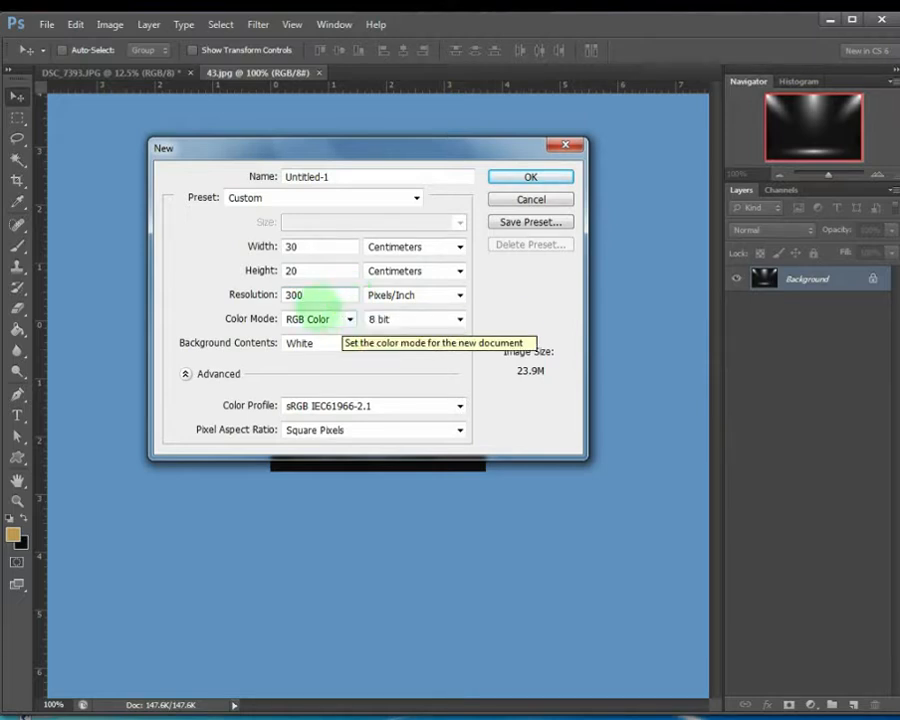
Create the new document in RGB Color at 8 bit with white background contents
{"action": "left_click", "coordinate": [348, 319]}
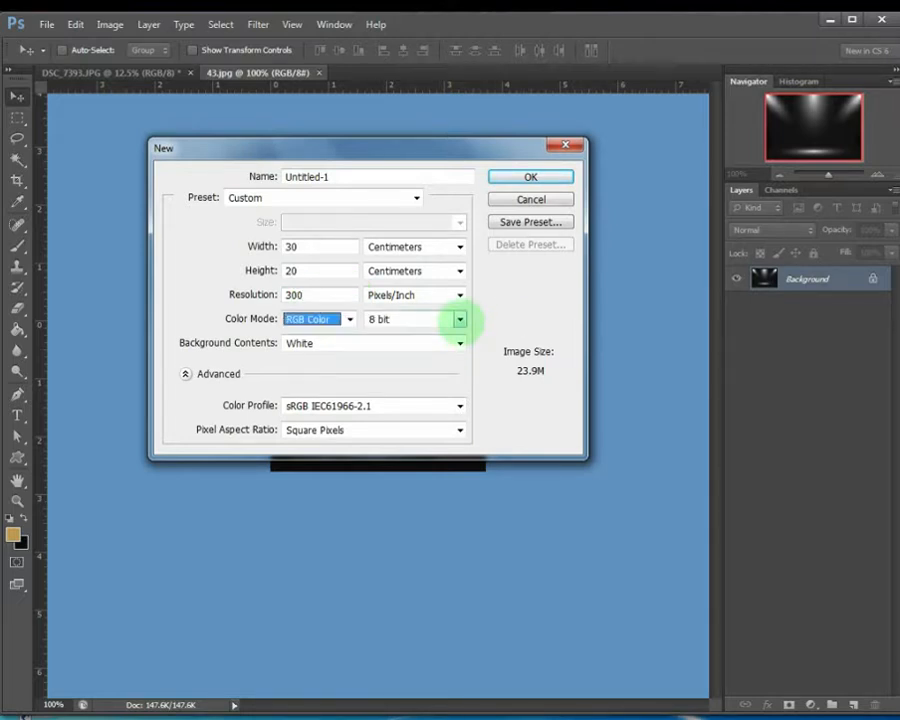
{"action": "left_click", "coordinate": [460, 319]}
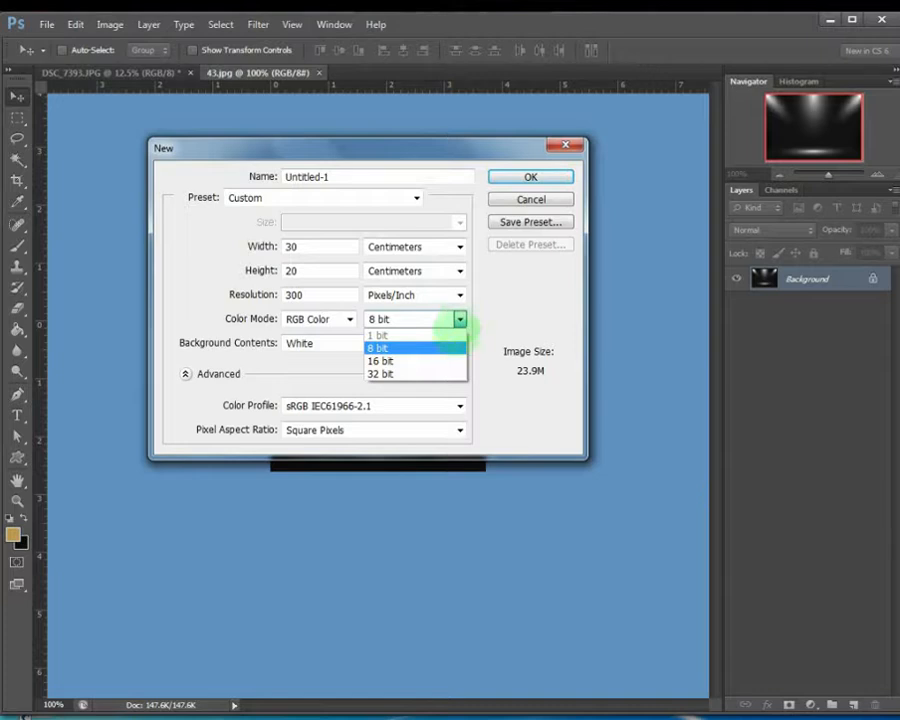
{"action": "left_click", "coordinate": [397, 347]}
{"action": "left_click", "coordinate": [460, 319]}
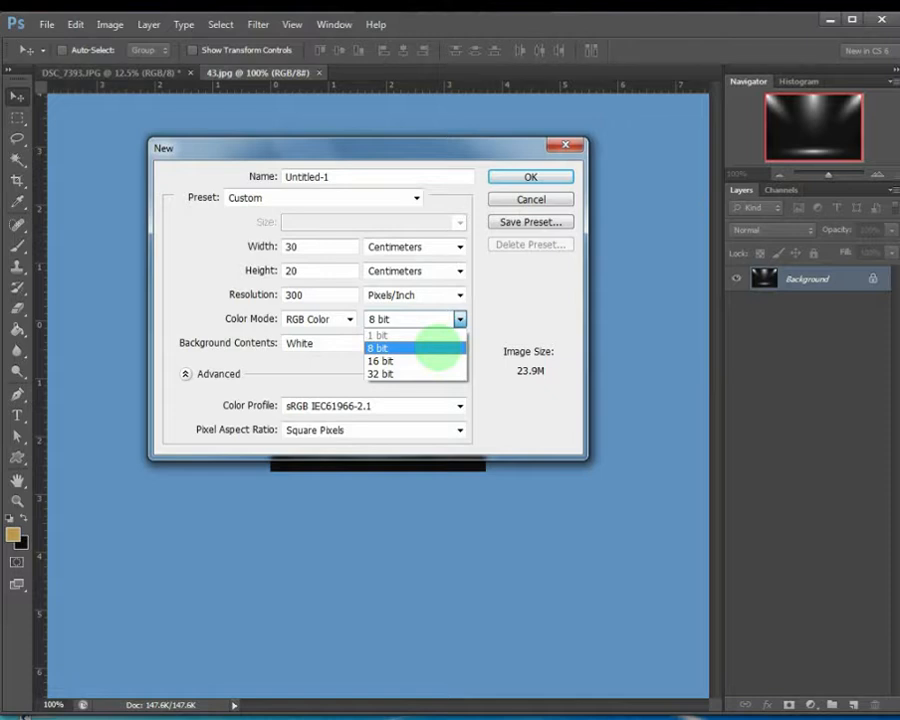
{"action": "left_click", "coordinate": [437, 348]}
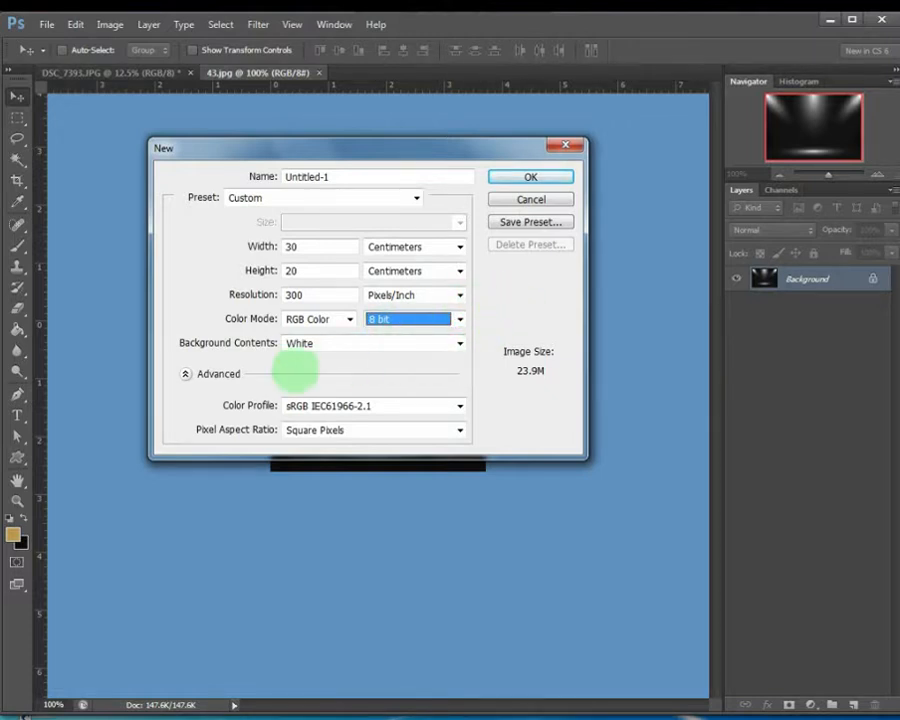
{"action": "left_click", "coordinate": [460, 343]}
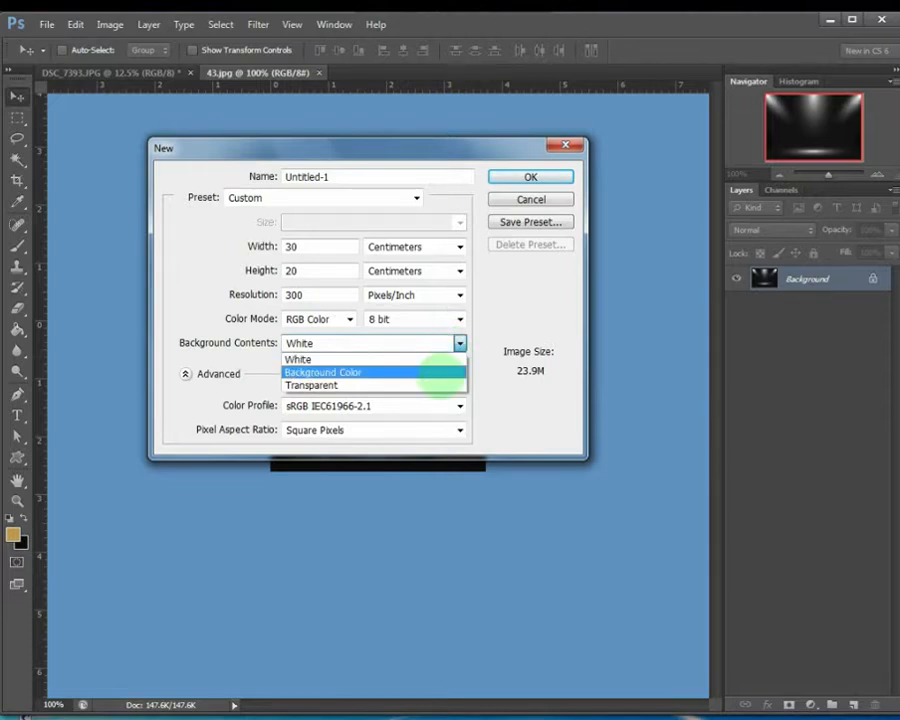
{"action": "left_click", "coordinate": [460, 343]}
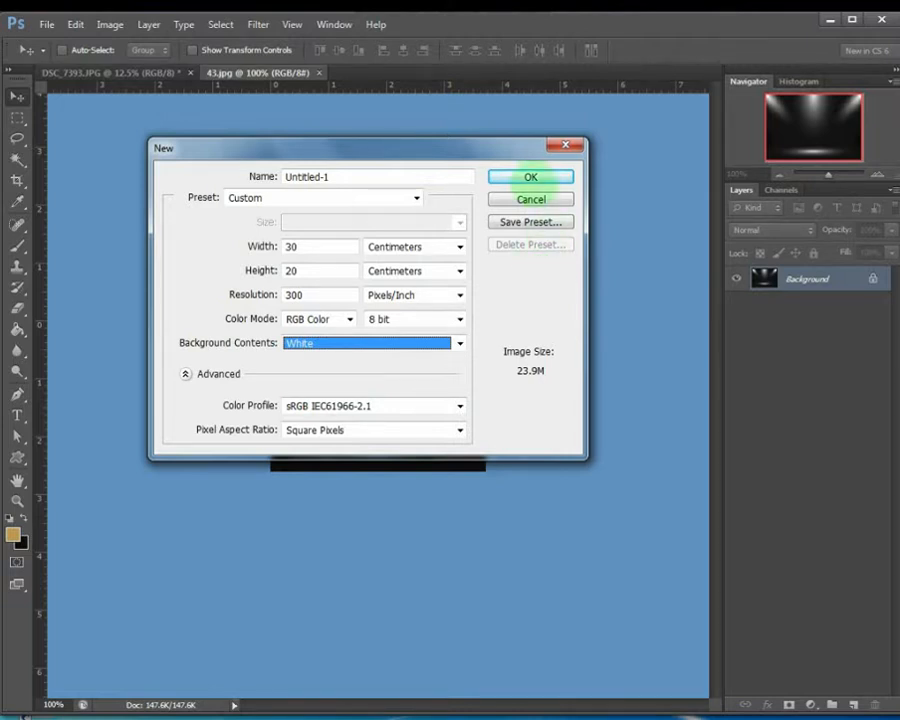
{"action": "left_click", "coordinate": [530, 176]}
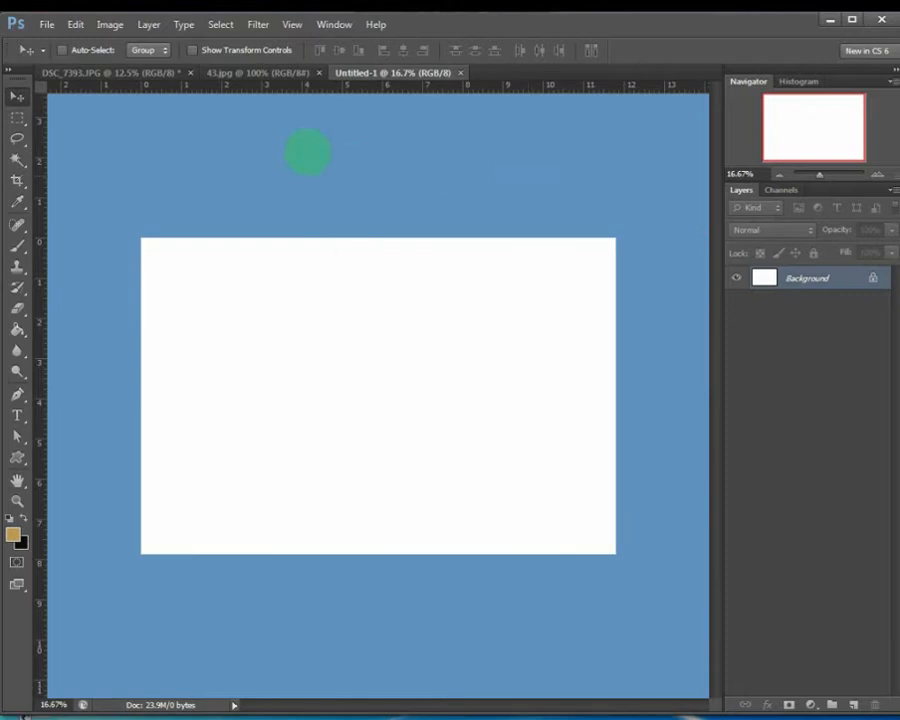
Float the blank document in its own window in the middle of the workspace
{"action": "left_click_drag", "start_coordinate": [374, 84], "coordinate": [321, 147]}
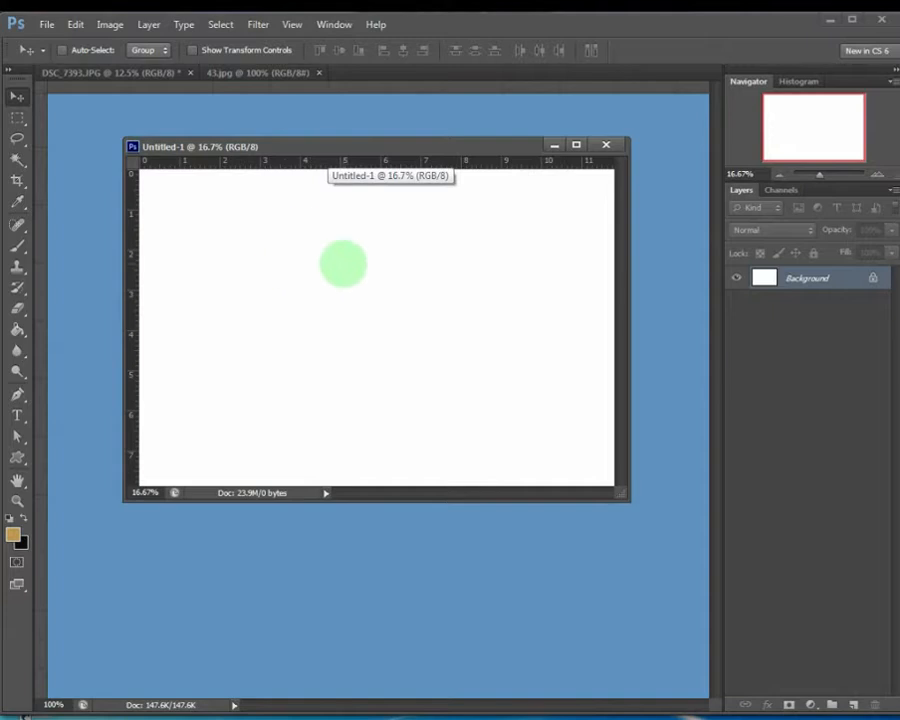
{"action": "left_click_drag", "start_coordinate": [405, 152], "coordinate": [421, 175]}
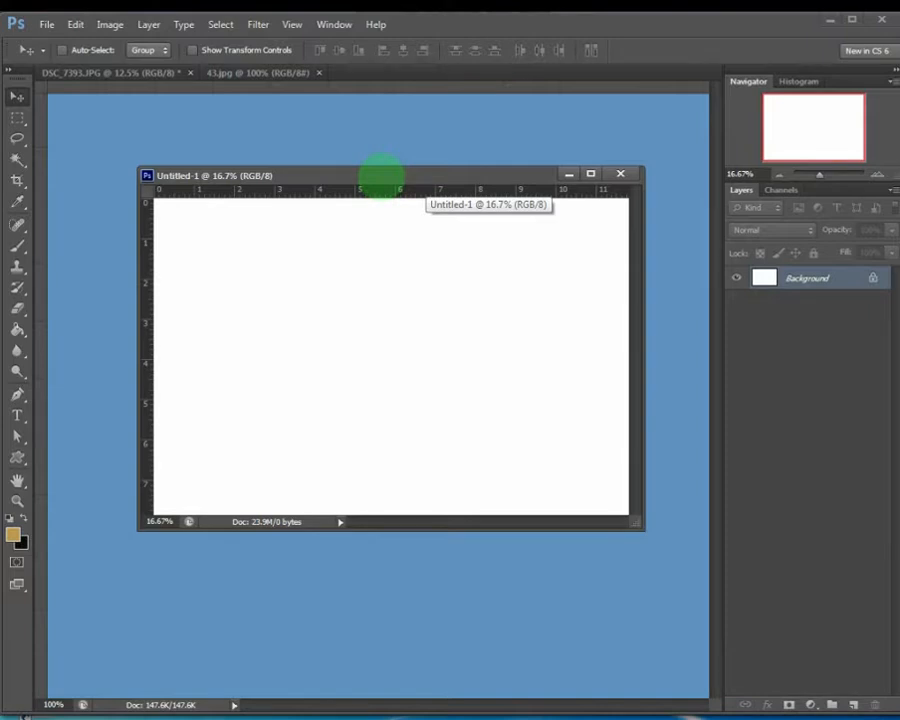
Check the blank document's image size with the document dimensions shown in centimeters
{"action": "right_click", "coordinate": [381, 178]}
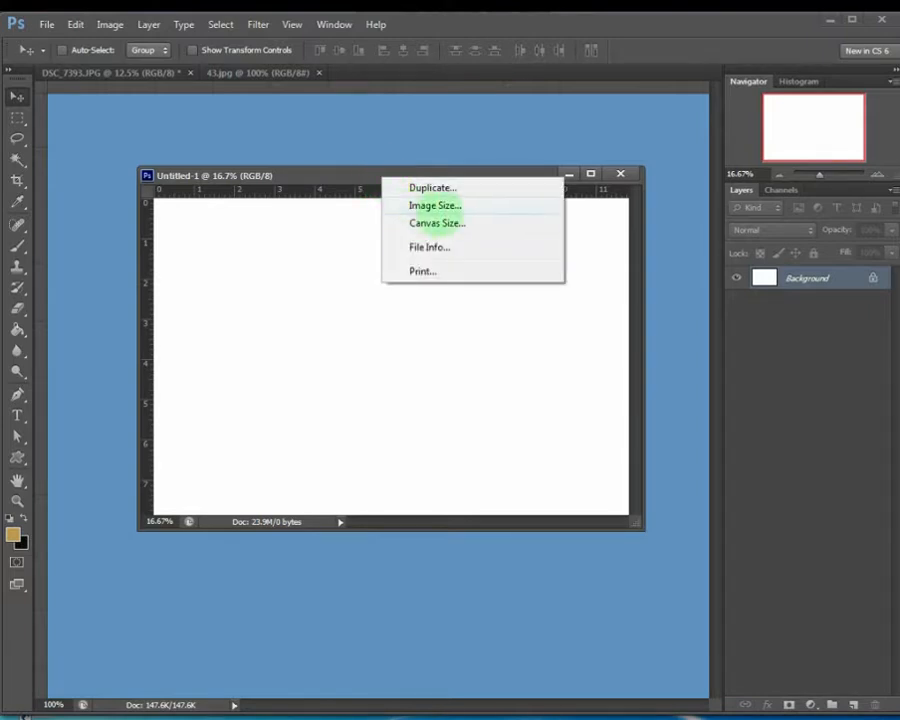
{"action": "left_click", "coordinate": [462, 205]}
{"action": "left_click_drag", "start_coordinate": [450, 137], "coordinate": [442, 250]}
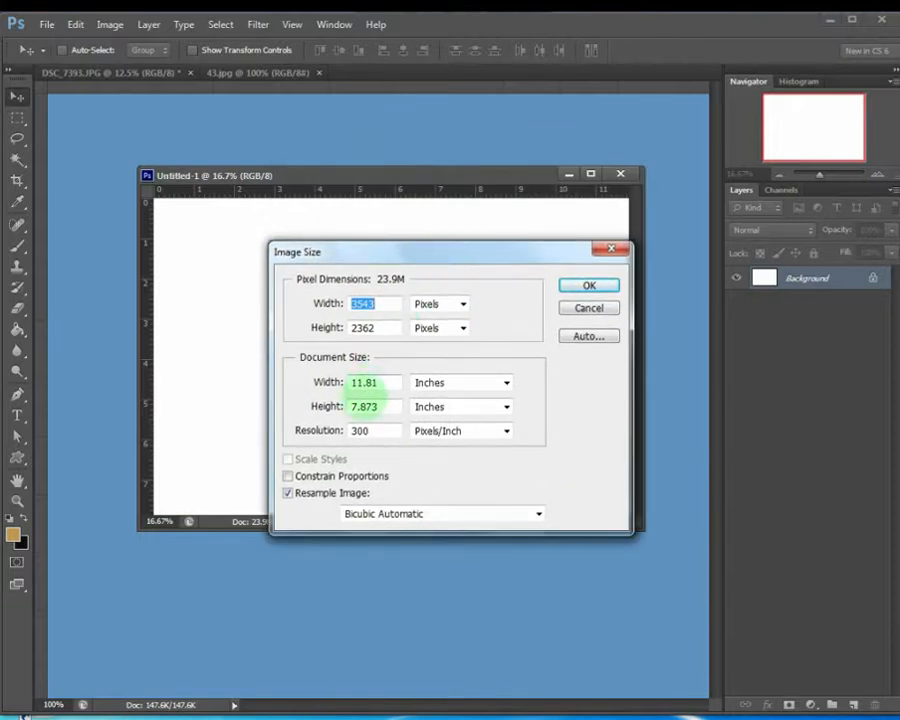
{"action": "left_click", "coordinate": [505, 382]}
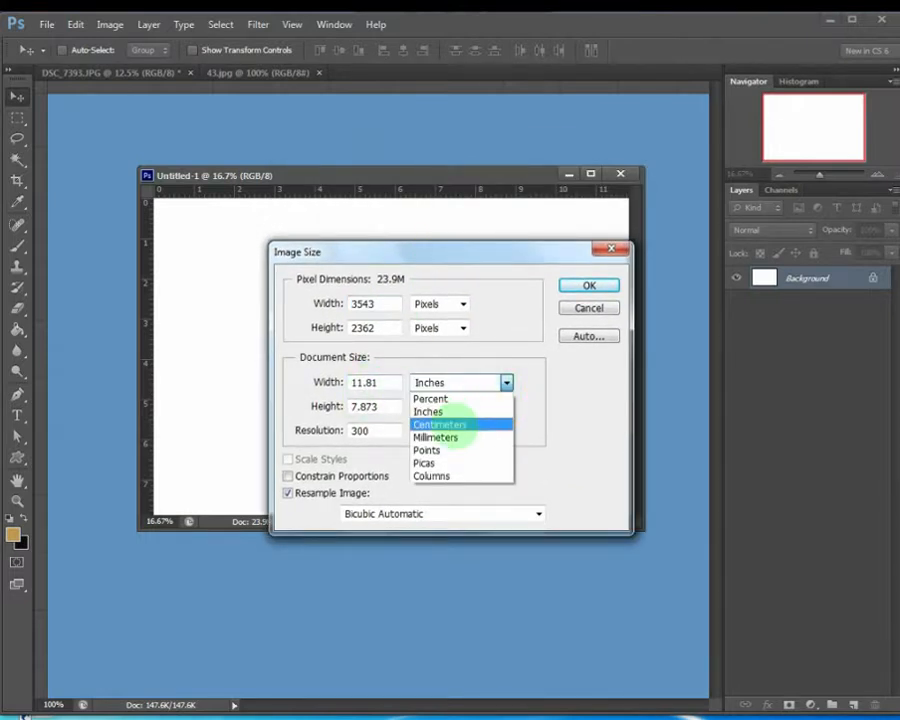
{"action": "left_click", "coordinate": [445, 424]}
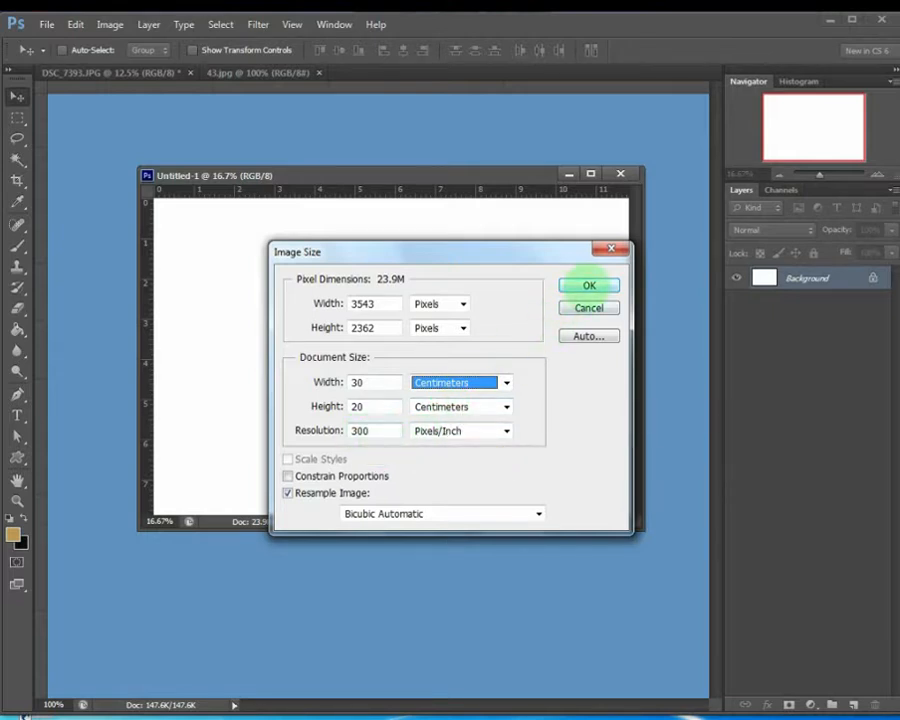
{"action": "left_click", "coordinate": [587, 286]}
Float the wedding photo DSC_7393.JPG in its own window and arrange both document windows so the blank page stays uncovered
{"action": "left_click_drag", "start_coordinate": [416, 179], "coordinate": [397, 141]}
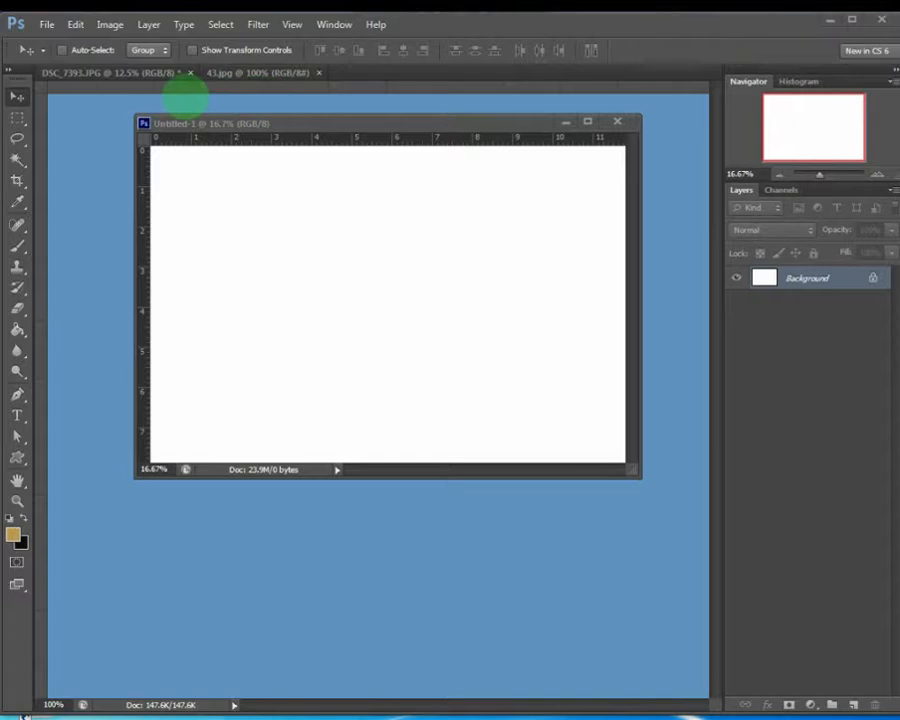
{"action": "left_click", "coordinate": [118, 74]}
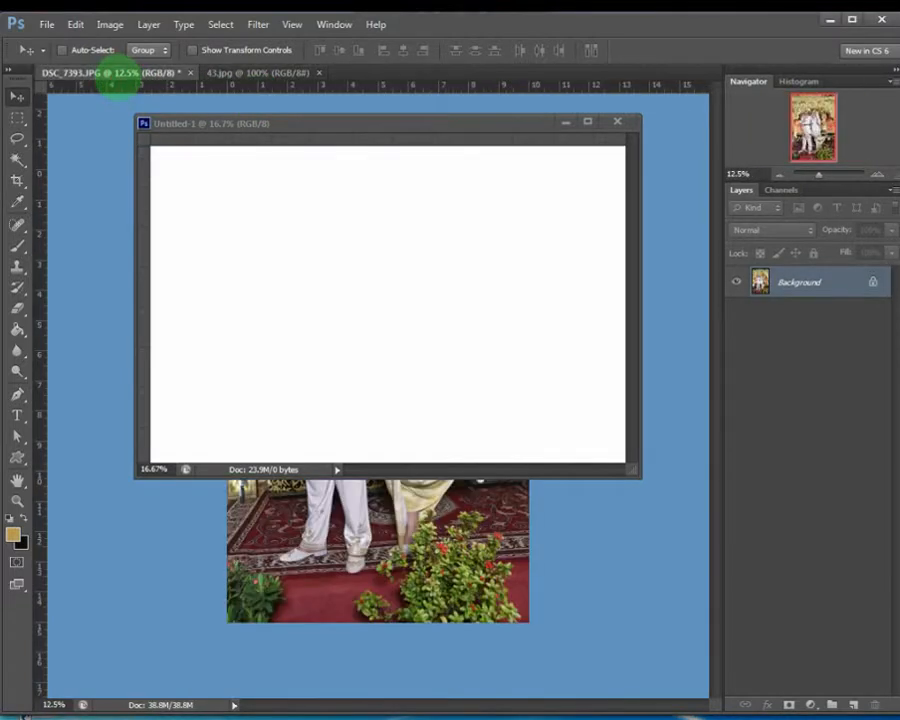
{"action": "left_click_drag", "start_coordinate": [120, 80], "coordinate": [385, 165]}
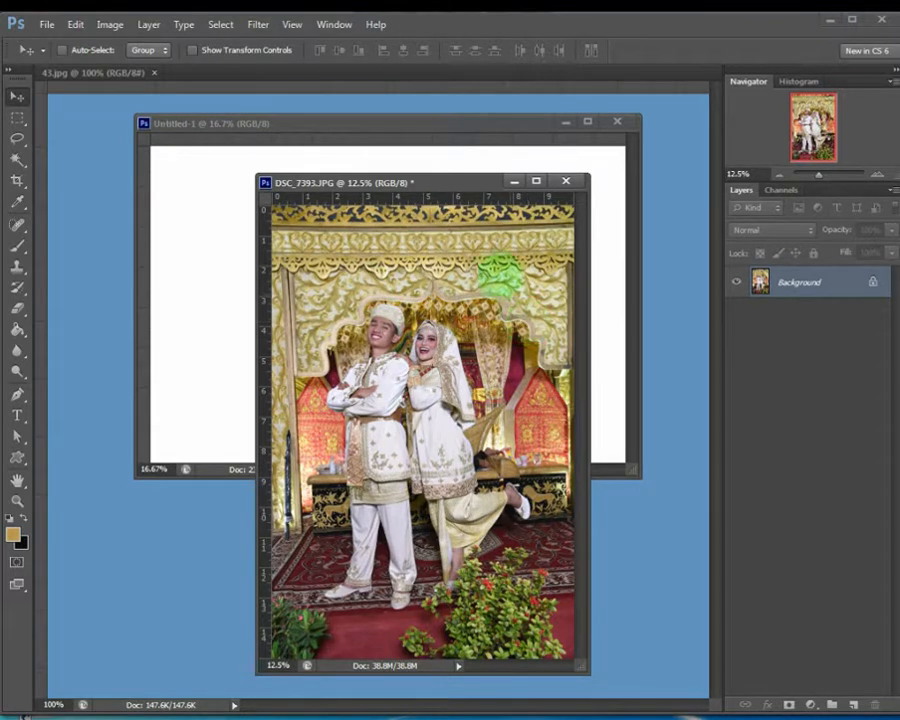
{"action": "left_click_drag", "start_coordinate": [455, 184], "coordinate": [466, 201]}
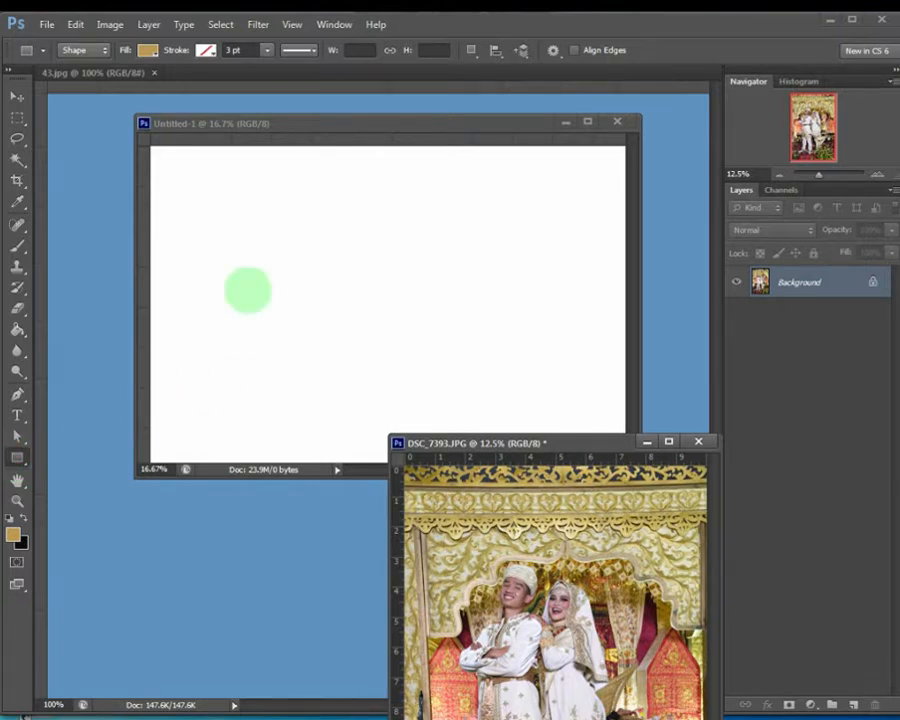
Draw two gold rectangle shapes on the blank page: about 1278 × 1854 px on the left and about 378 × 523 px on the right
{"action": "left_click", "coordinate": [218, 204]}
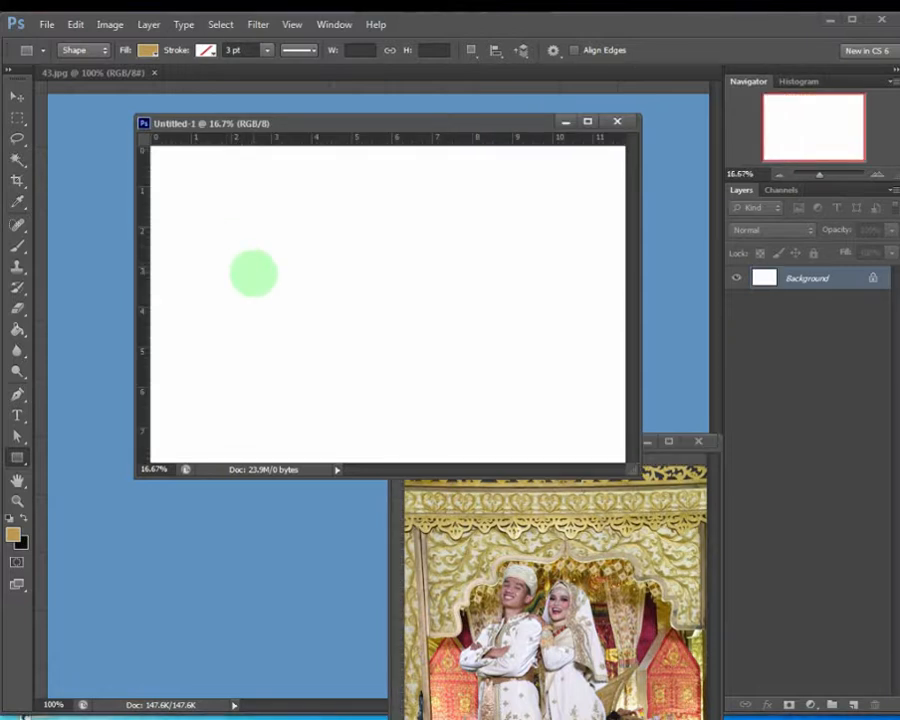
{"action": "left_click_drag", "start_coordinate": [202, 189], "coordinate": [375, 437]}
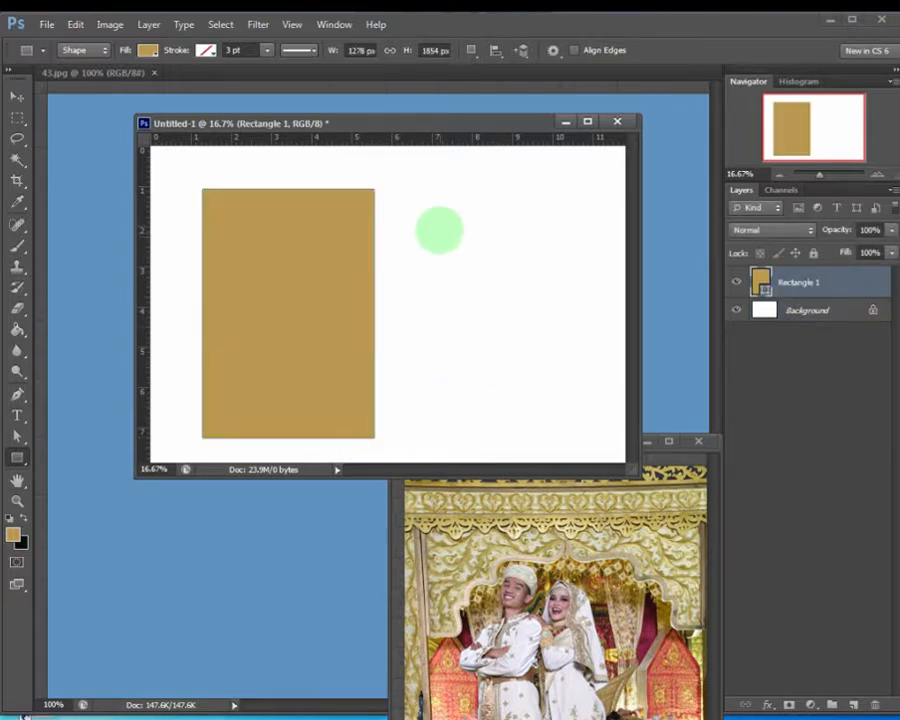
{"action": "left_click_drag", "start_coordinate": [439, 224], "coordinate": [490, 294]}
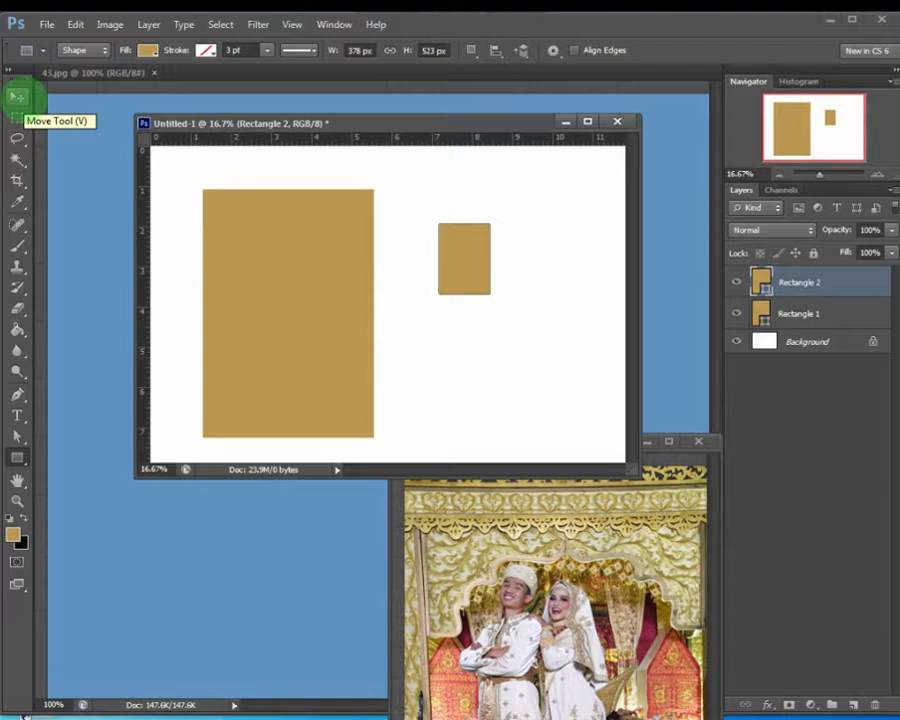
Place the wedding photo's window slightly over the lower edge of the new document and activate the Move tool
{"action": "left_click", "coordinate": [464, 538]}
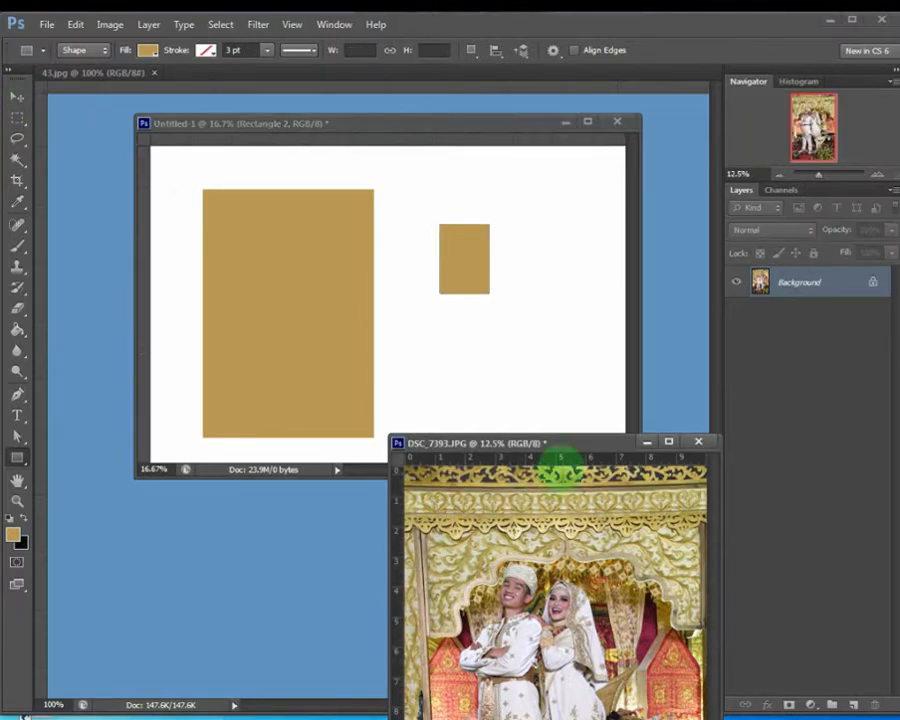
{"action": "left_click_drag", "start_coordinate": [573, 446], "coordinate": [406, 419]}
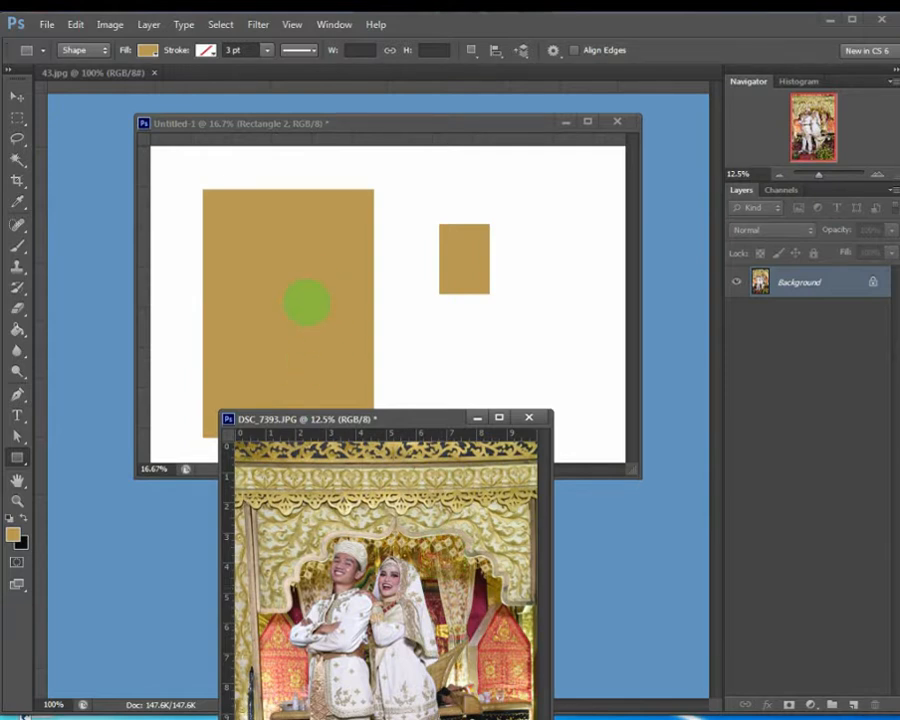
{"action": "left_click_drag", "start_coordinate": [412, 420], "coordinate": [480, 395]}
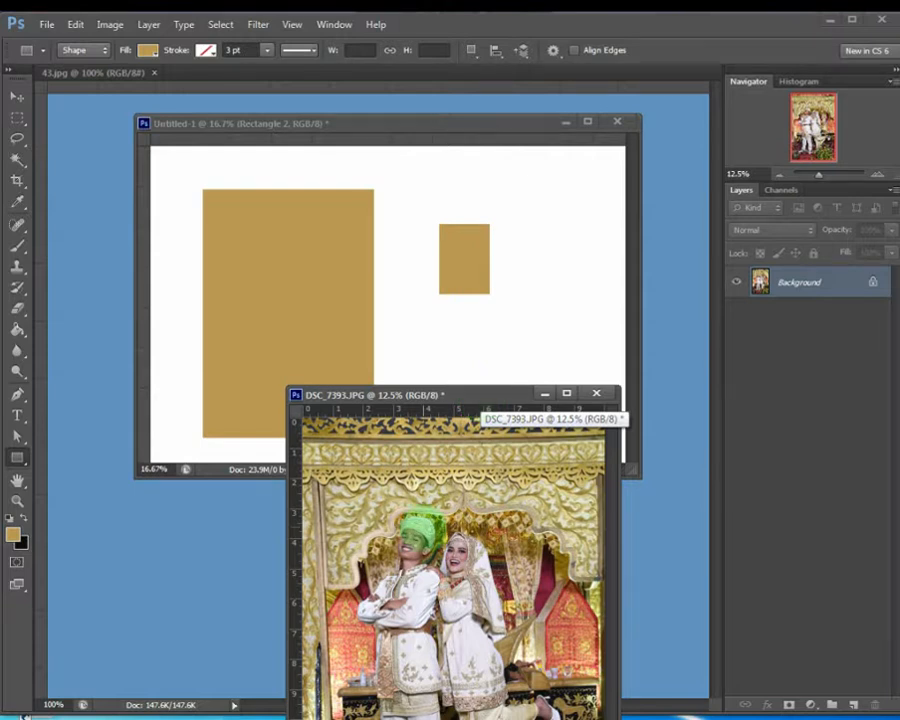
{"action": "left_click", "coordinate": [16, 95]}
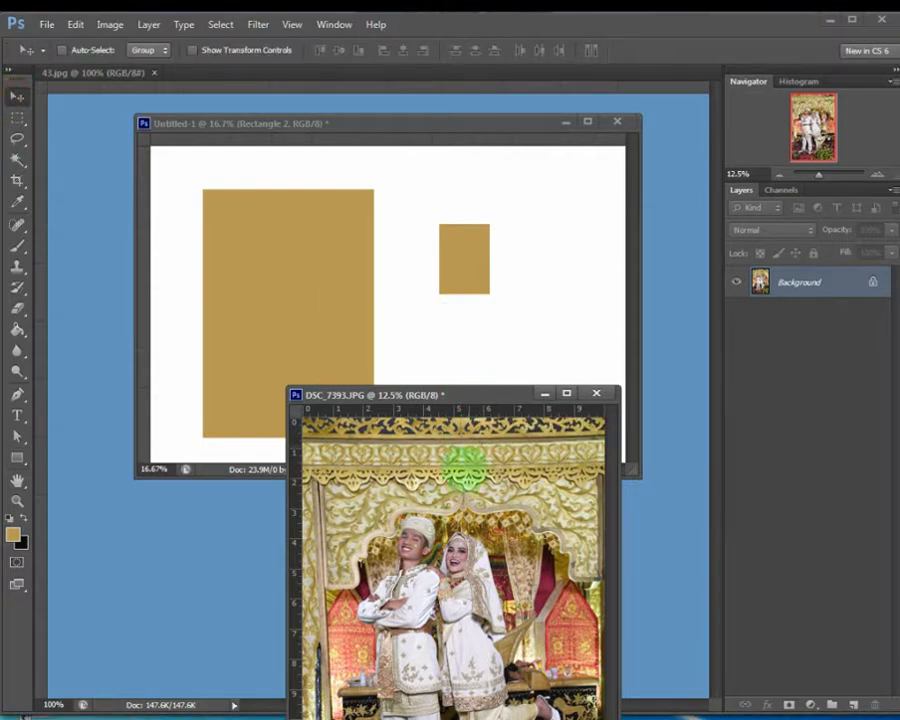
{"action": "left_click", "coordinate": [319, 330]}
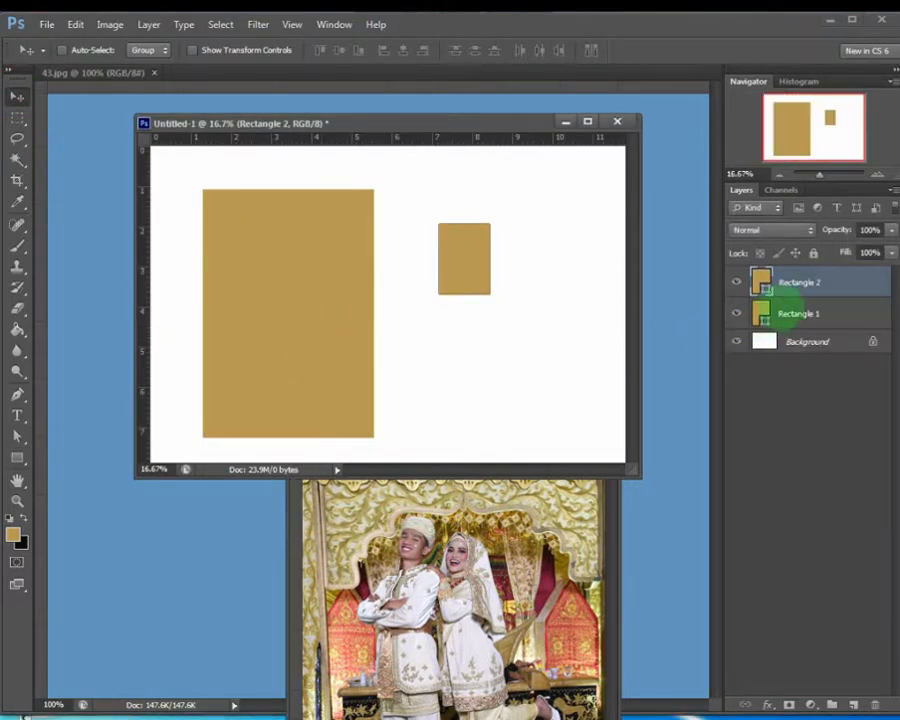
{"action": "double_click", "coordinate": [832, 282]}
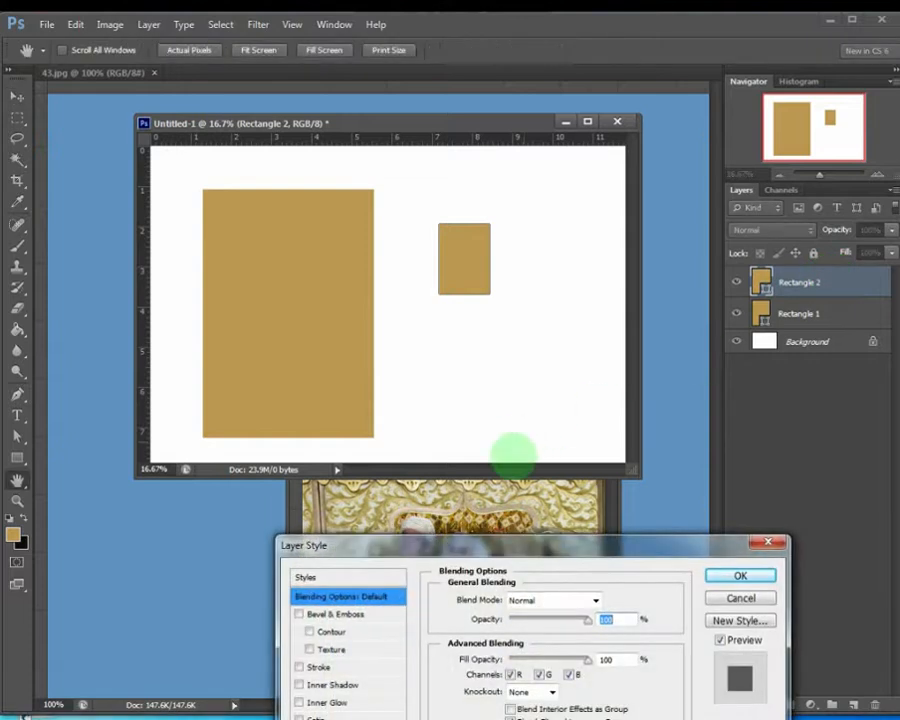
{"action": "left_click", "coordinate": [718, 598]}
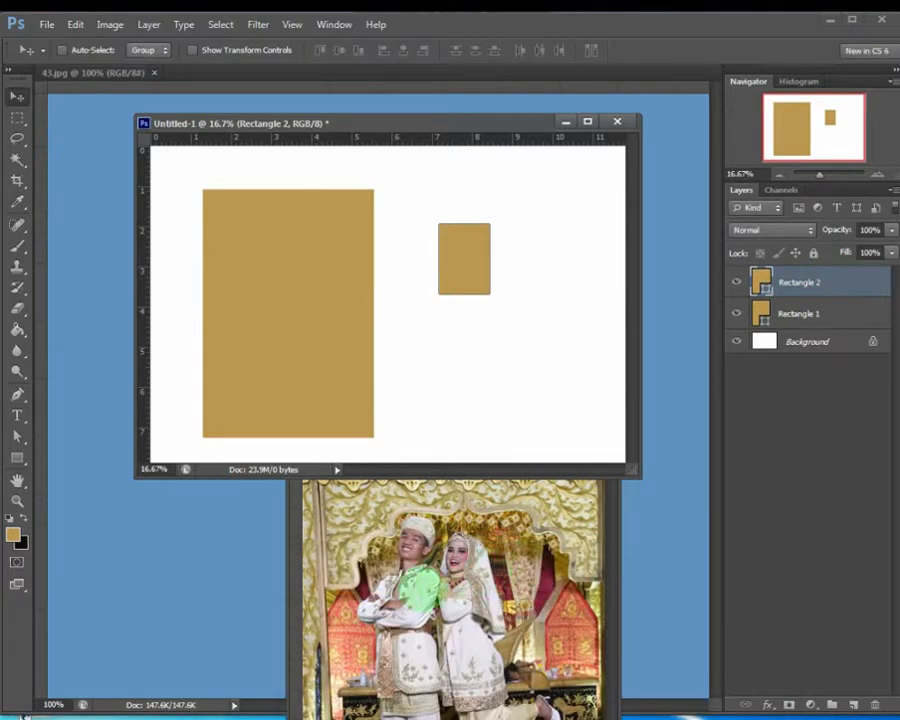
Copy the wedding photo into the new document above the rectangles and clip it to the small rectangle, Rectangle 2
{"action": "left_click", "coordinate": [350, 530]}
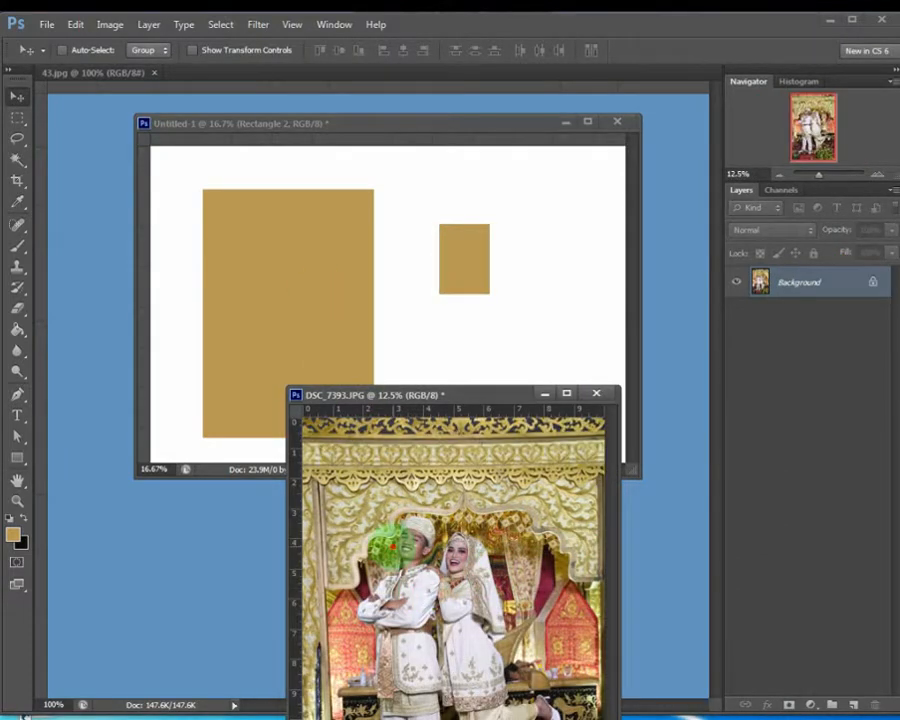
{"action": "left_click_drag", "start_coordinate": [271, 241], "coordinate": [262, 250]}
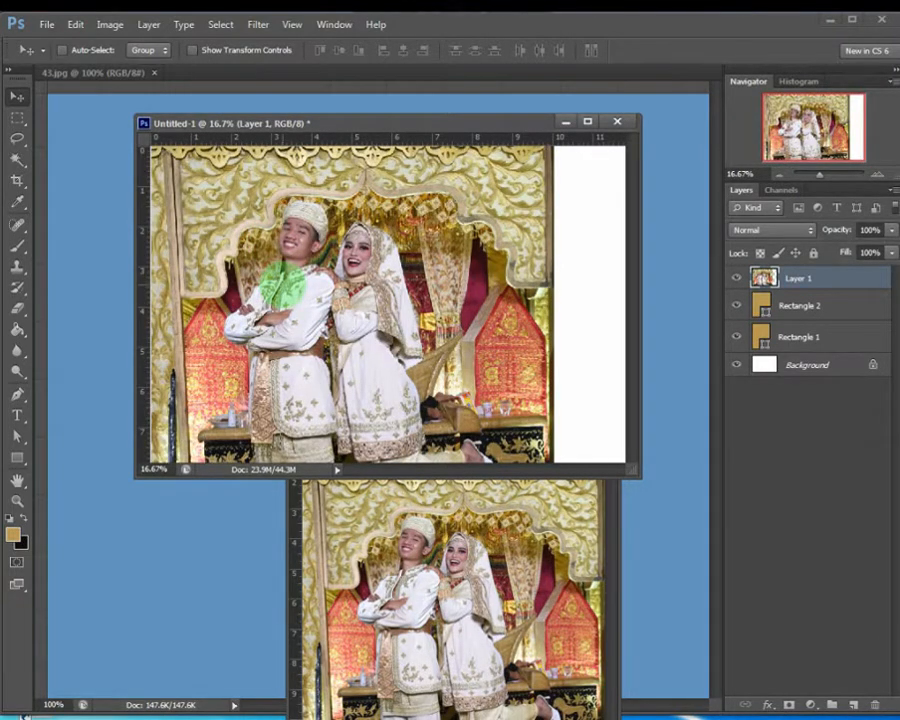
{"action": "key", "text": "ctrl+alt+g"}
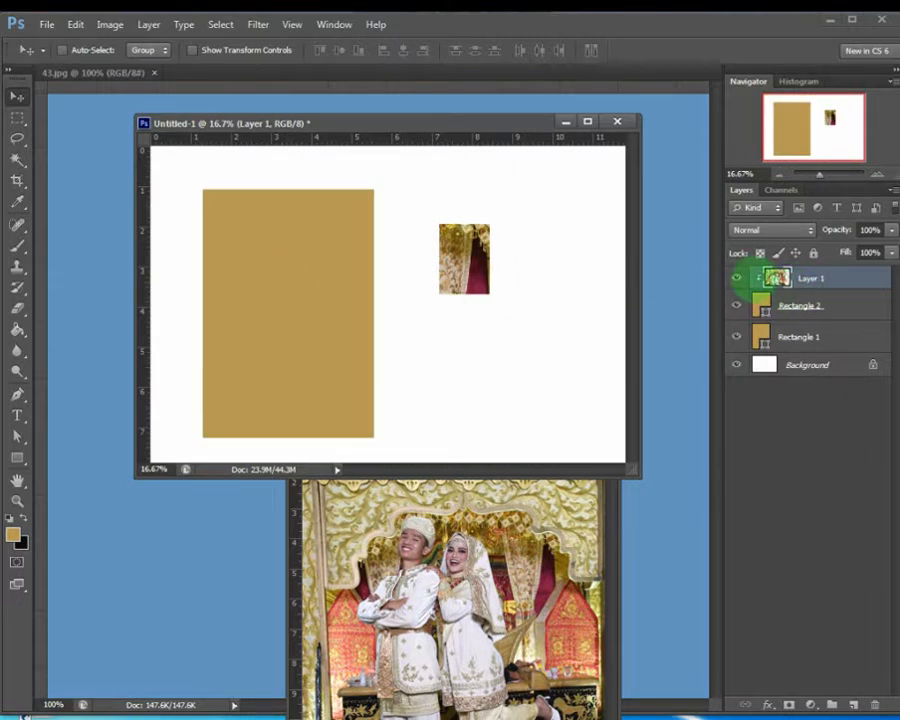
{"action": "left_click", "coordinate": [737, 305]}
{"action": "left_click", "coordinate": [737, 305]}
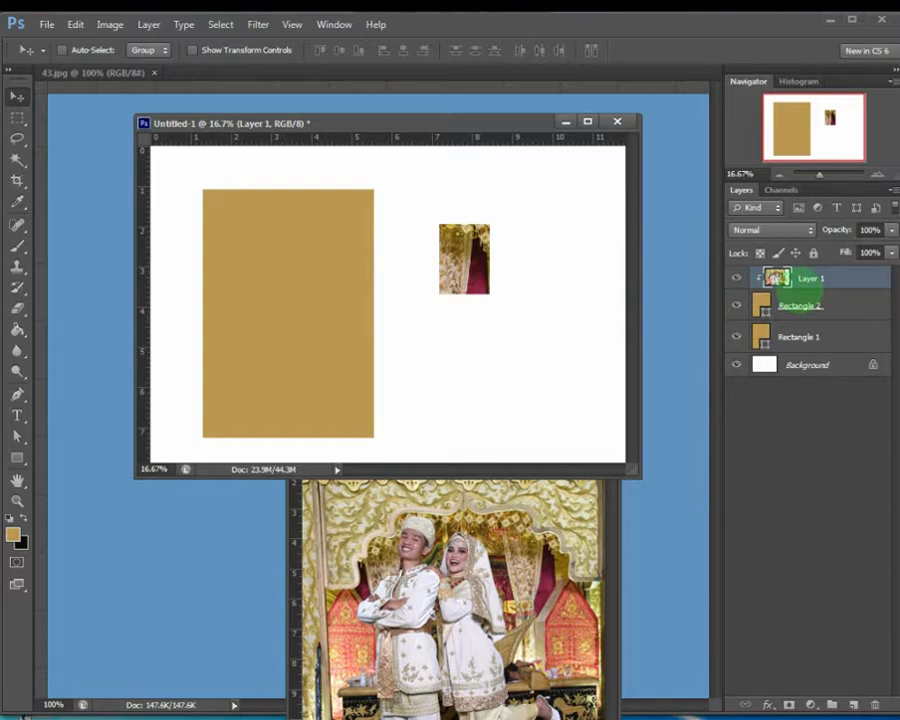
Reorder the photo layer so it sits directly above Rectangle 1 and below Rectangle 2
{"action": "left_click_drag", "start_coordinate": [836, 280], "coordinate": [832, 340]}
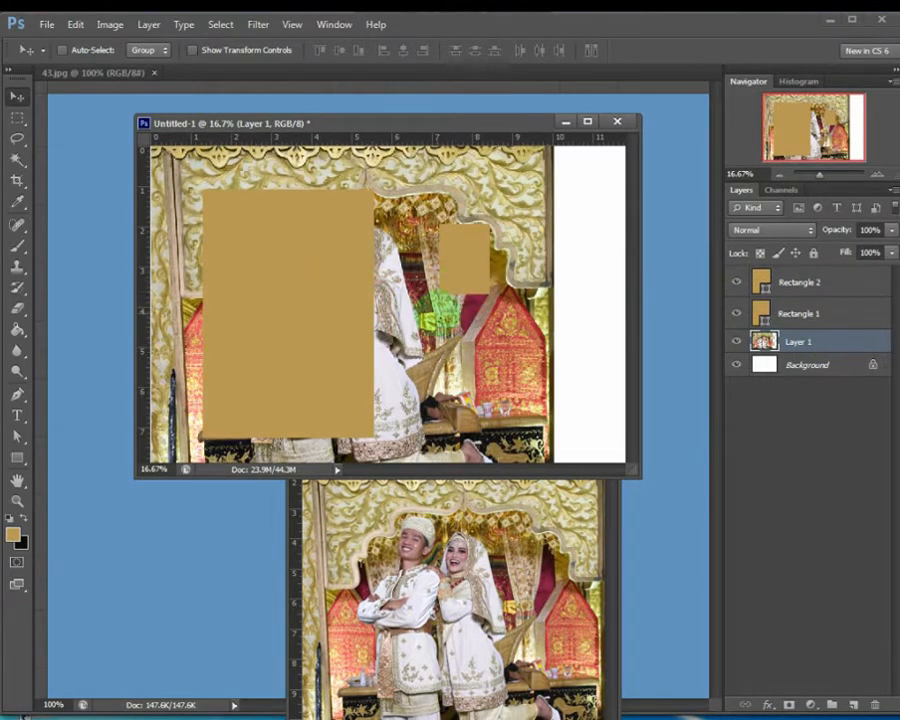
{"action": "left_click", "coordinate": [811, 338]}
{"action": "left_click_drag", "start_coordinate": [808, 340], "coordinate": [800, 311]}
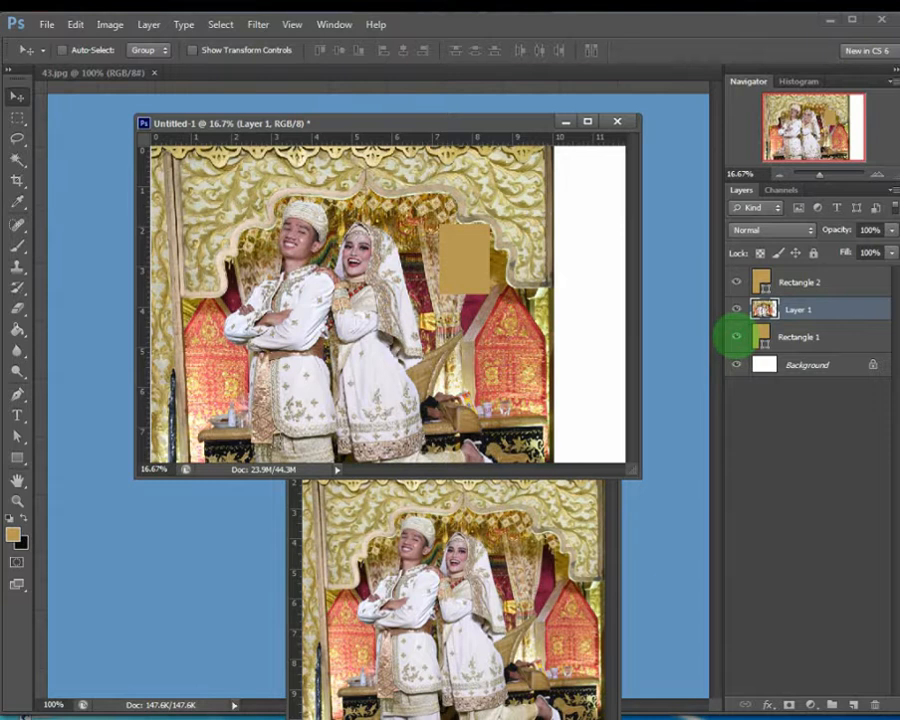
Clip the photo layer to the large rectangle and shift the photo left so the couple is framed inside it
{"action": "left_click", "coordinate": [737, 309]}
{"action": "left_click", "coordinate": [737, 336]}
{"action": "left_click", "coordinate": [737, 336]}
{"action": "left_click", "coordinate": [737, 338]}
{"action": "left_click", "coordinate": [737, 338]}
{"action": "left_click", "coordinate": [737, 309]}
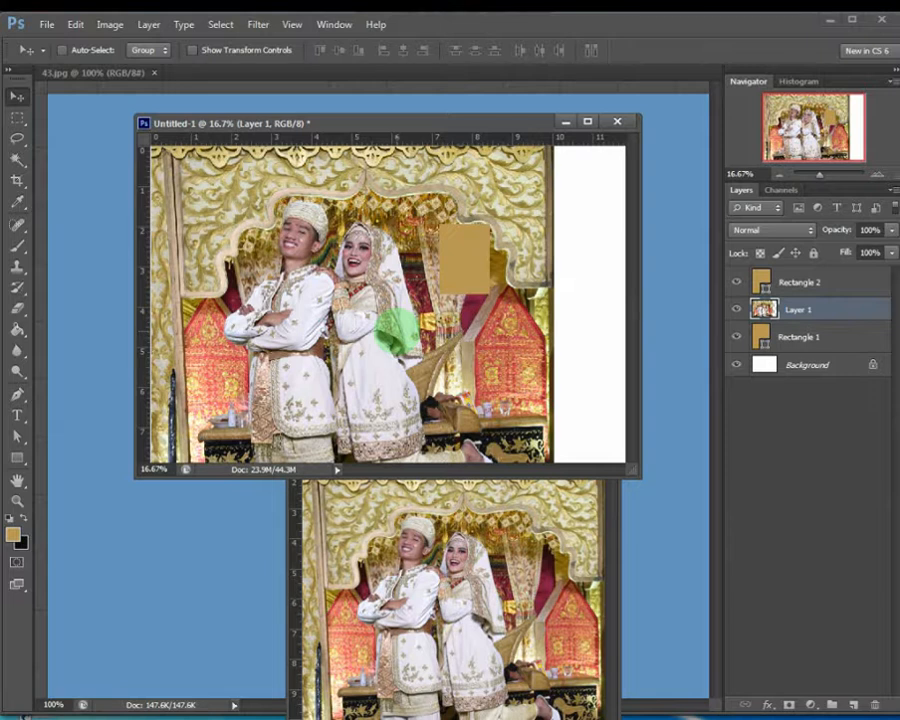
{"action": "key", "text": "ctrl+alt+g"}
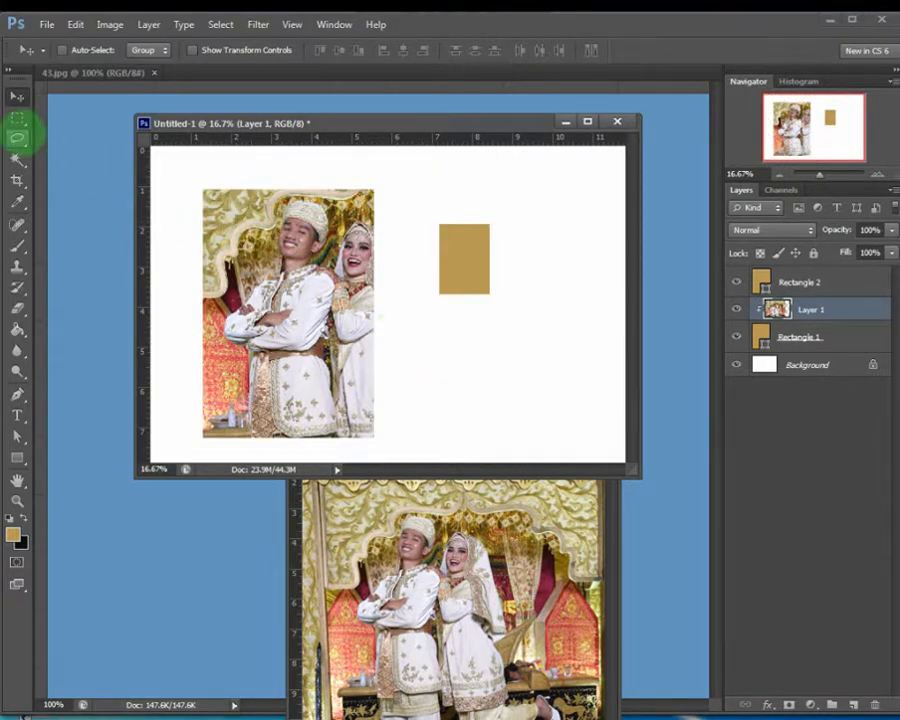
{"action": "left_click_drag", "start_coordinate": [287, 293], "coordinate": [254, 295]}
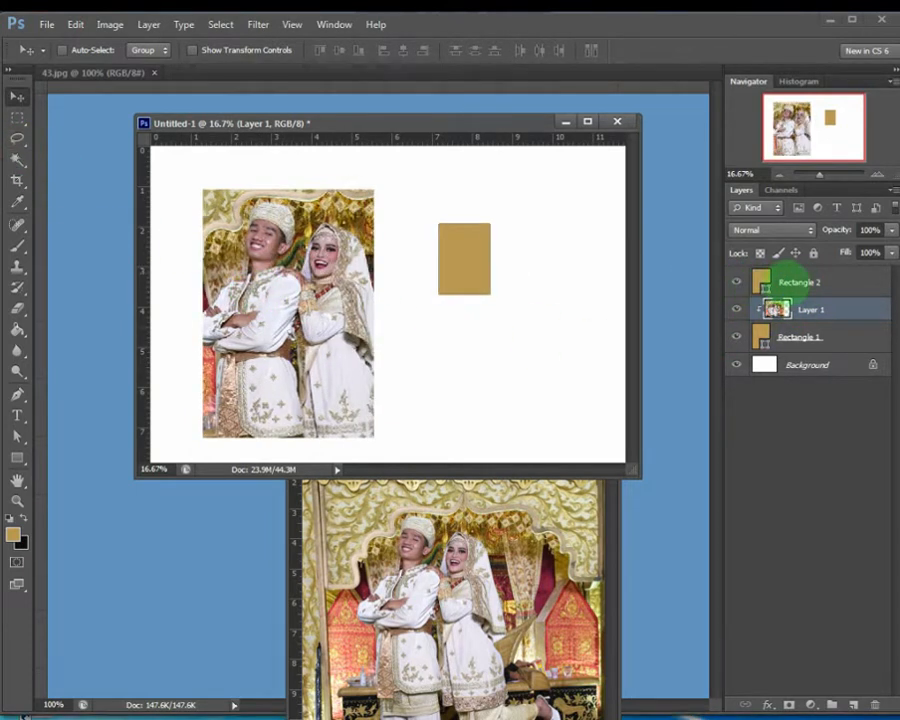
Copy the wedding photo into the document again above Rectangle 2 and clip this copy to the small rectangle
{"action": "left_click", "coordinate": [790, 284]}
{"action": "left_click", "coordinate": [455, 527]}
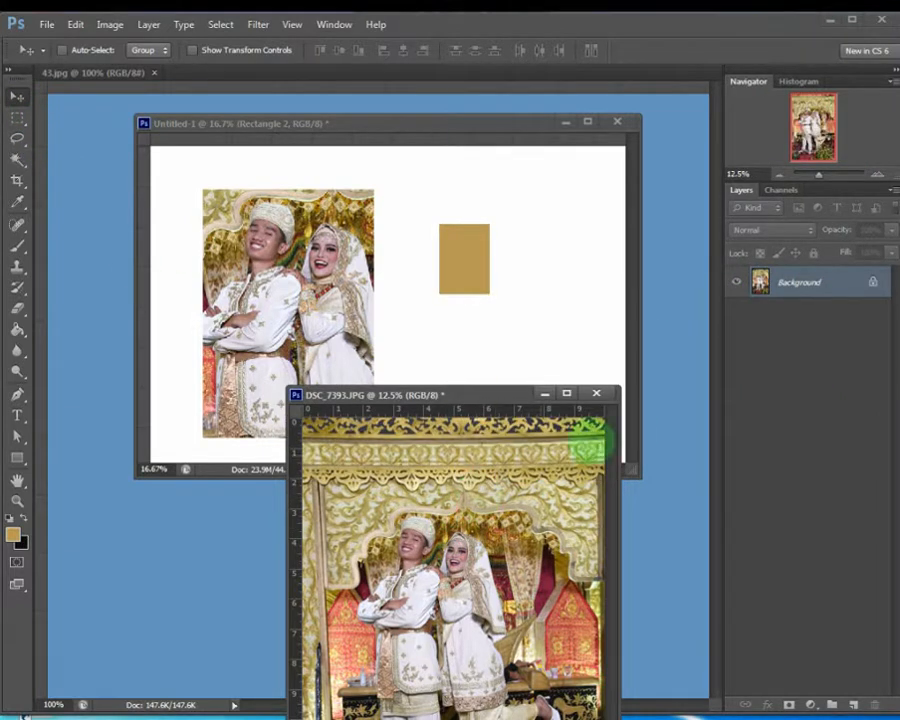
{"action": "left_click", "coordinate": [500, 342]}
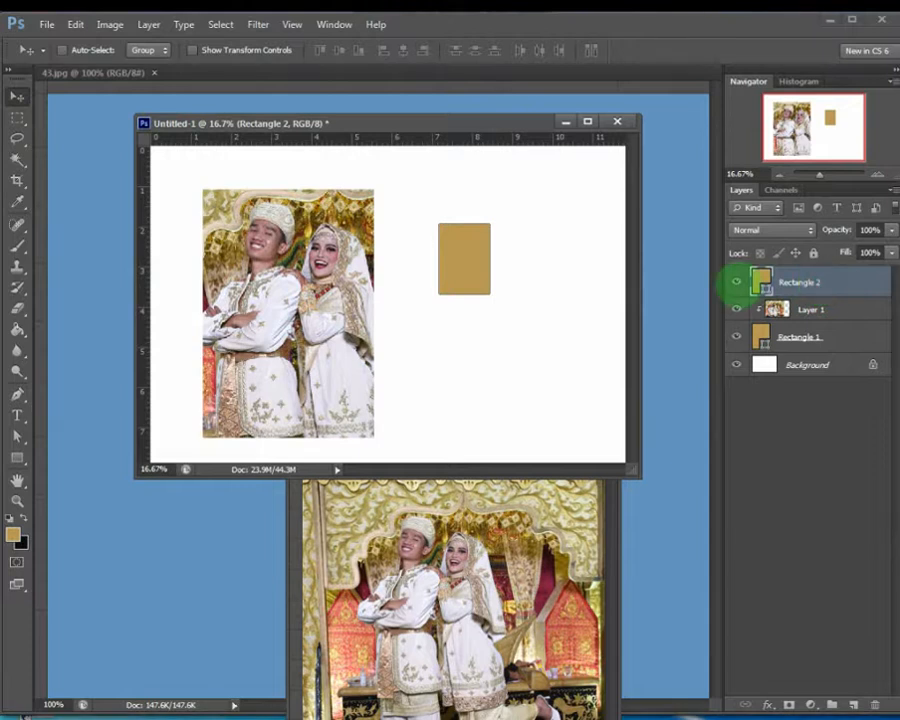
{"action": "left_click", "coordinate": [737, 282]}
{"action": "left_click", "coordinate": [737, 282]}
{"action": "left_click", "coordinate": [737, 282]}
{"action": "left_click", "coordinate": [737, 282]}
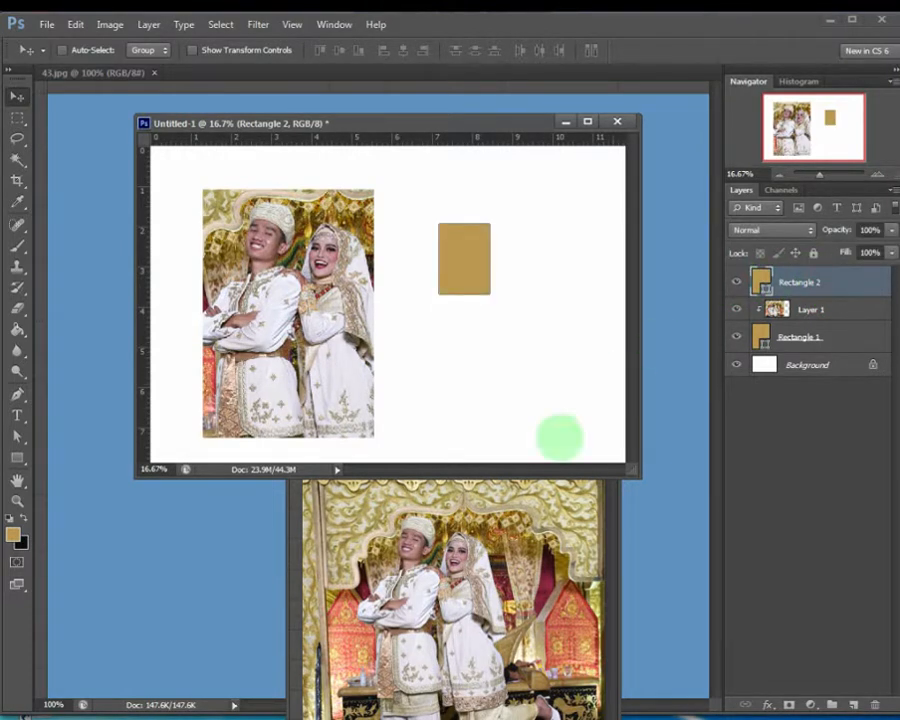
{"action": "left_click", "coordinate": [466, 583]}
{"action": "left_click_drag", "start_coordinate": [447, 487], "coordinate": [452, 237]}
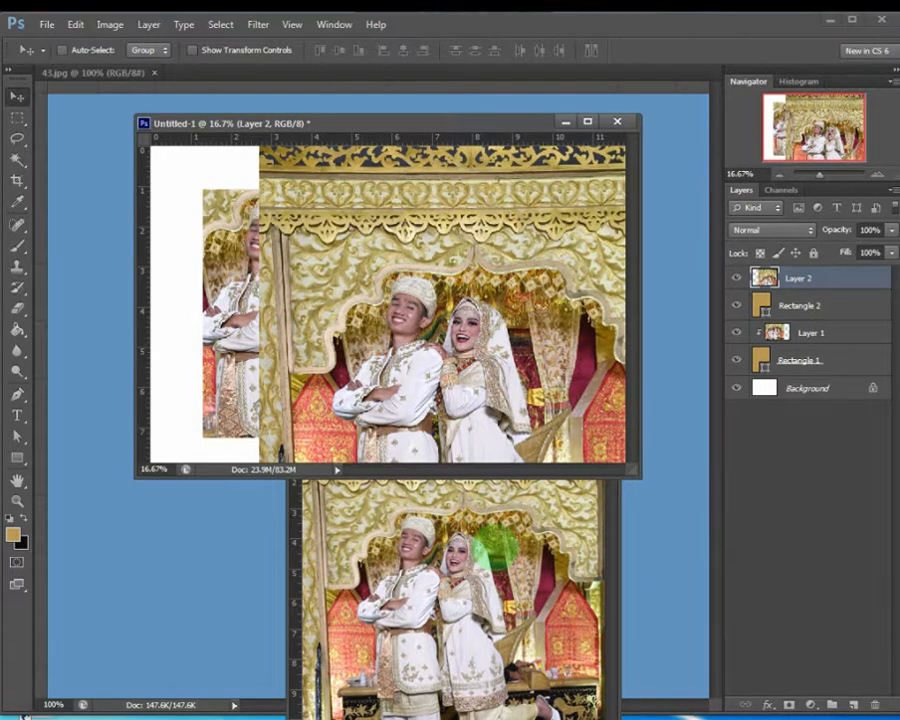
{"action": "key", "text": "ctrl+alt+g"}
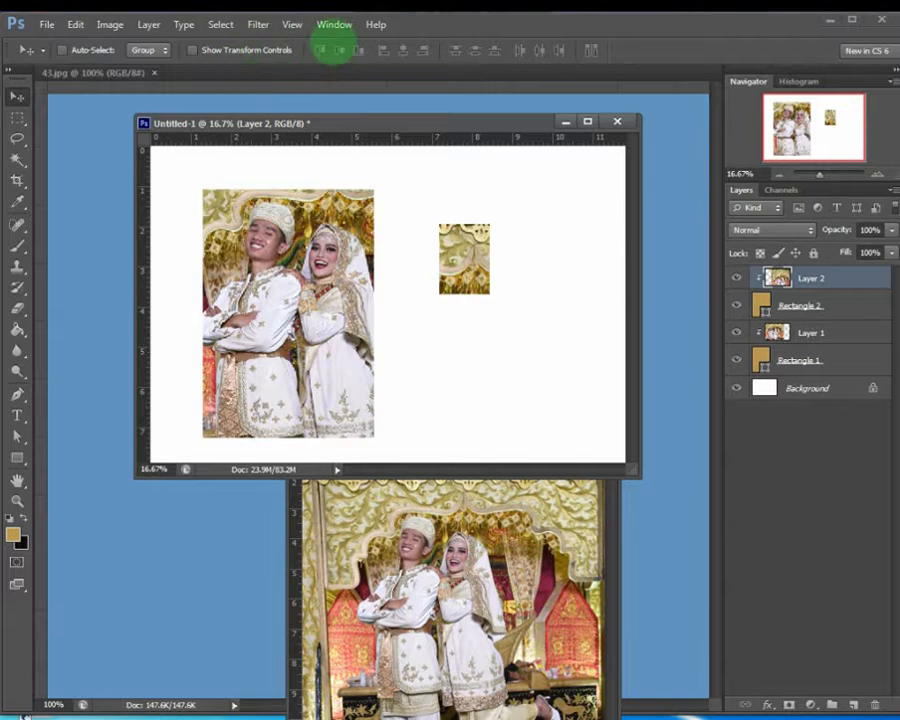
Hide the Navigator panel and show it again
{"action": "left_click", "coordinate": [333, 24]}
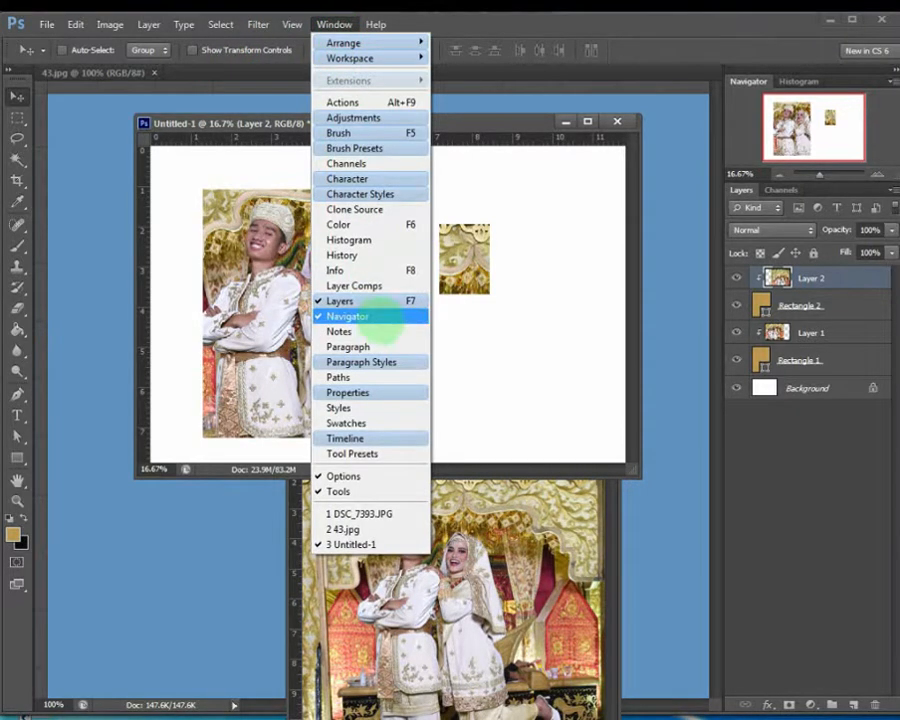
{"action": "left_click", "coordinate": [378, 316]}
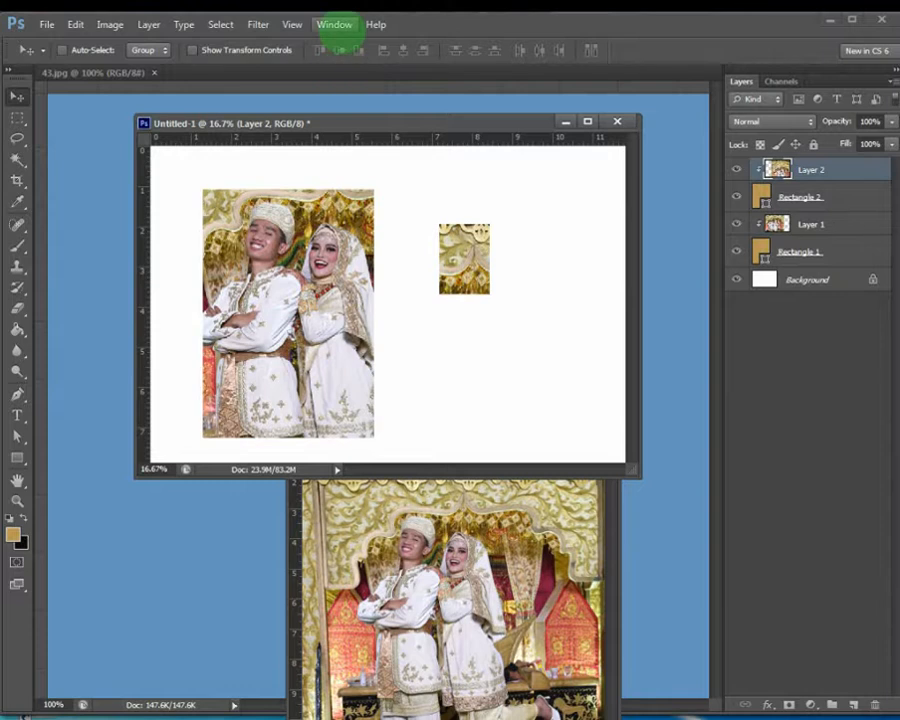
{"action": "left_click", "coordinate": [335, 24]}
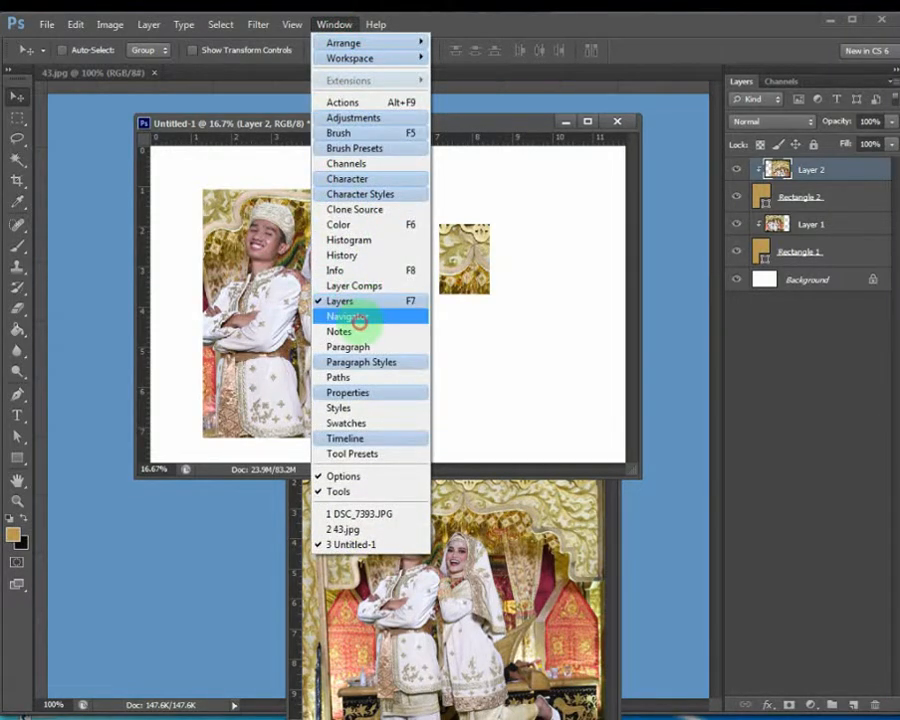
{"action": "left_click", "coordinate": [358, 317]}
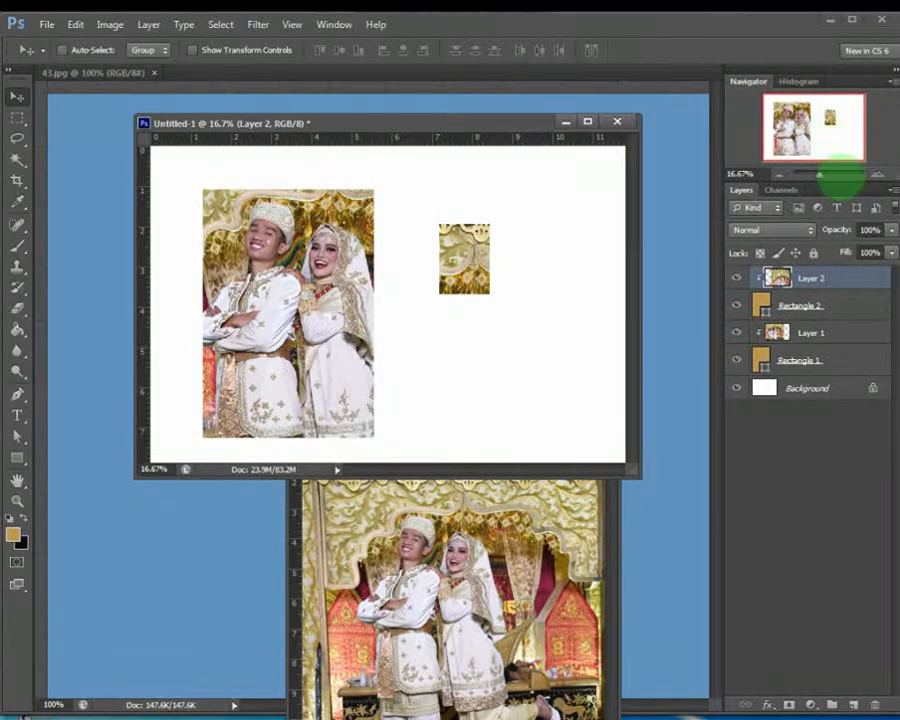
Free-transform the photo copy on Layer 2, narrowing it to 23.60% width and centring it over the small rectangle
{"action": "mouse_move", "coordinate": [820, 176]}
{"action": "left_mouse_down"}
{"action": "mouse_move", "coordinate": [830, 177]}
{"action": "mouse_move", "coordinate": [804, 176]}
{"action": "mouse_move", "coordinate": [829, 181]}
{"action": "mouse_move", "coordinate": [811, 183]}
{"action": "mouse_move", "coordinate": [818, 187]}
{"action": "mouse_move", "coordinate": [820, 173]}
{"action": "left_mouse_up"}
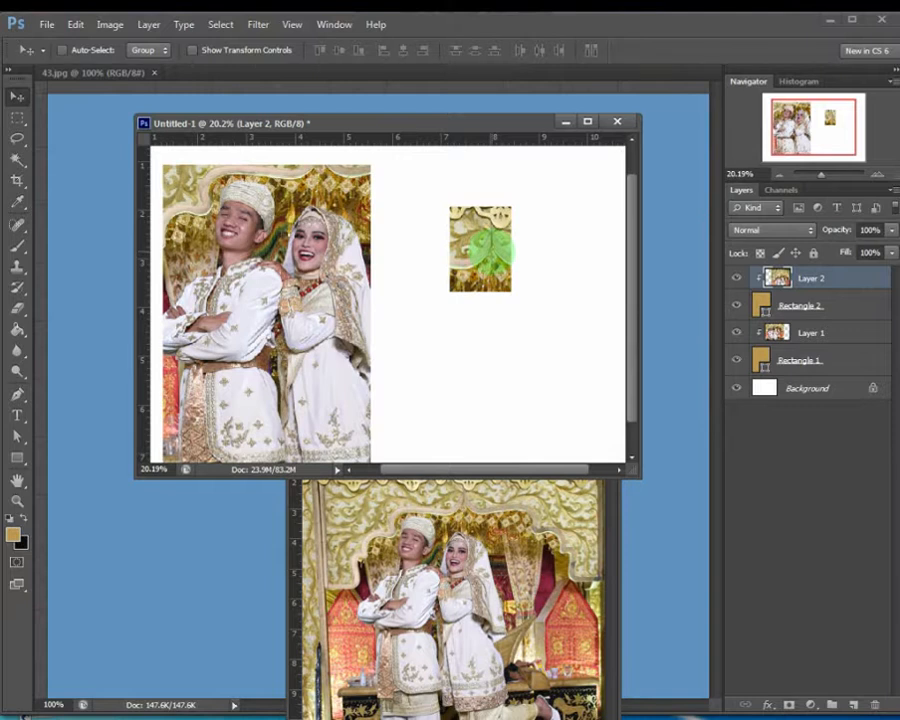
{"action": "key", "text": "ctrl+t"}
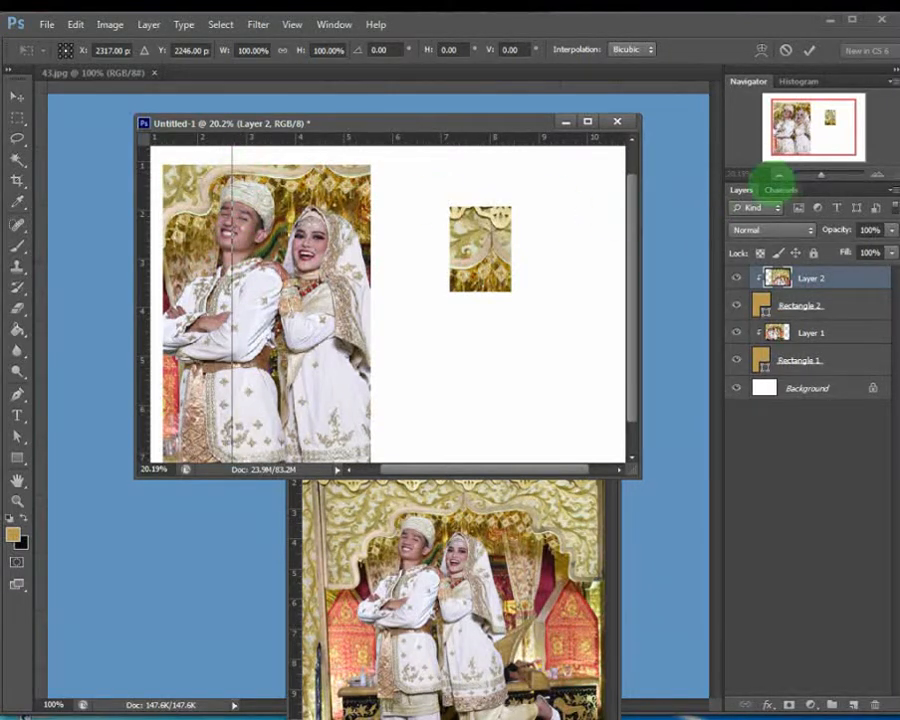
{"action": "left_click_drag", "start_coordinate": [820, 175], "coordinate": [815, 175]}
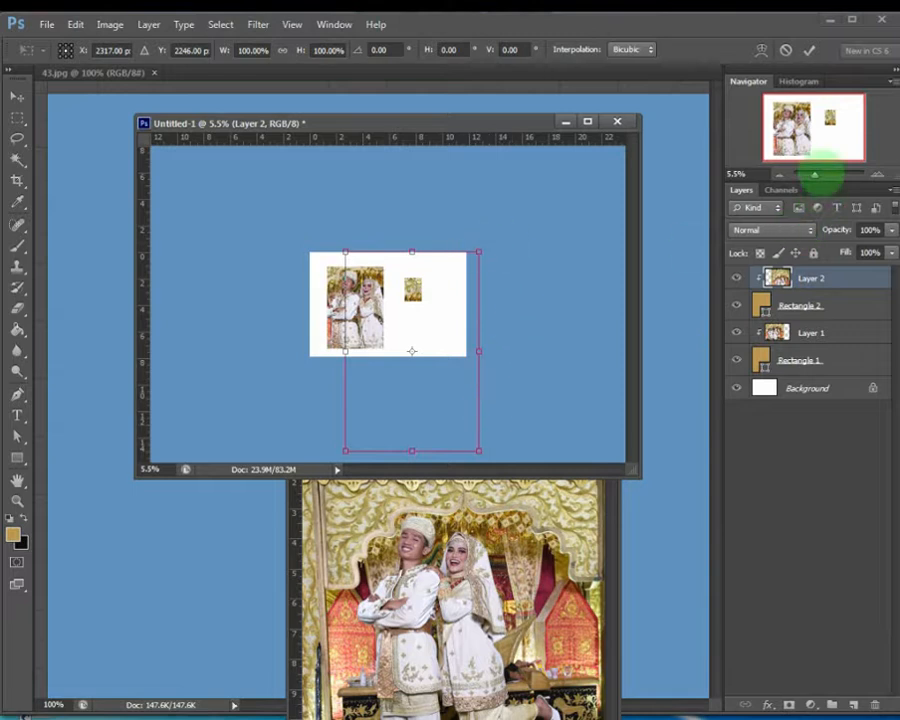
{"action": "left_click_drag", "start_coordinate": [815, 175], "coordinate": [822, 175]}
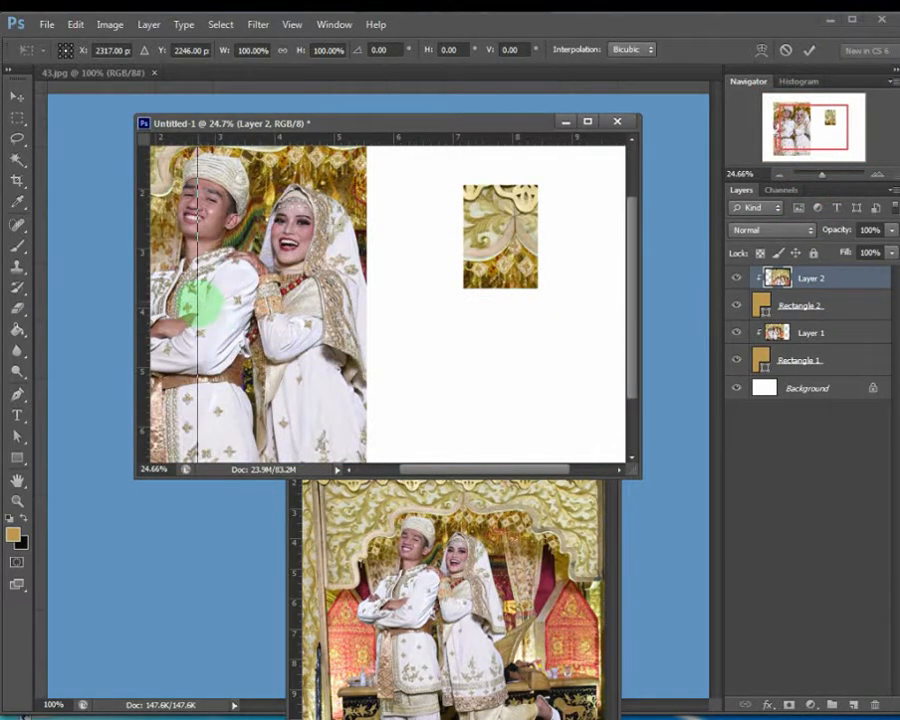
{"action": "left_click_drag", "start_coordinate": [193, 295], "coordinate": [460, 390]}
{"action": "left_click_drag", "start_coordinate": [492, 261], "coordinate": [343, 255]}
{"action": "left_click_drag", "start_coordinate": [314, 335], "coordinate": [418, 298]}
{"action": "left_click_drag", "start_coordinate": [444, 381], "coordinate": [520, 321]}
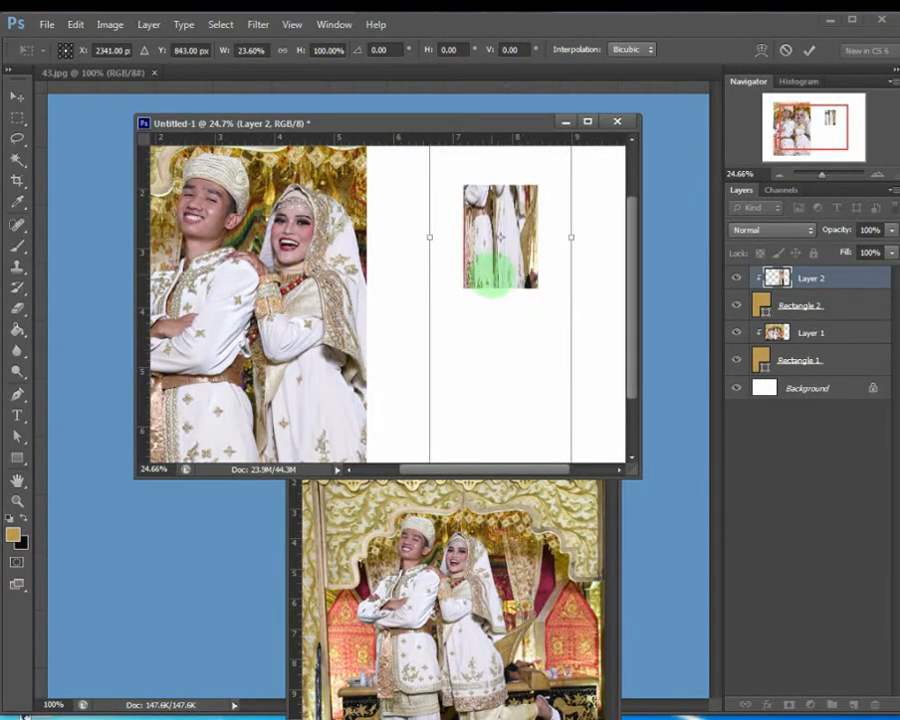
Fit the photo copy's width to the small rectangle at 12.57%, link the height to the same percentage and apply the transform
{"action": "left_click_drag", "start_coordinate": [427, 234], "coordinate": [463, 237]}
{"action": "left_click_drag", "start_coordinate": [569, 241], "coordinate": [537, 252]}
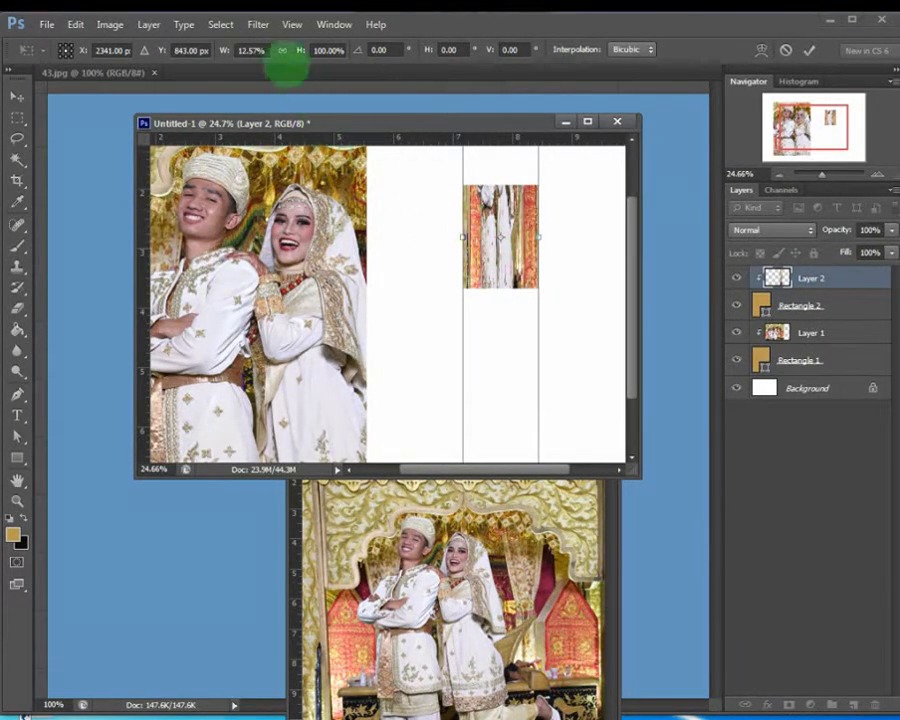
{"action": "left_click", "coordinate": [283, 50]}
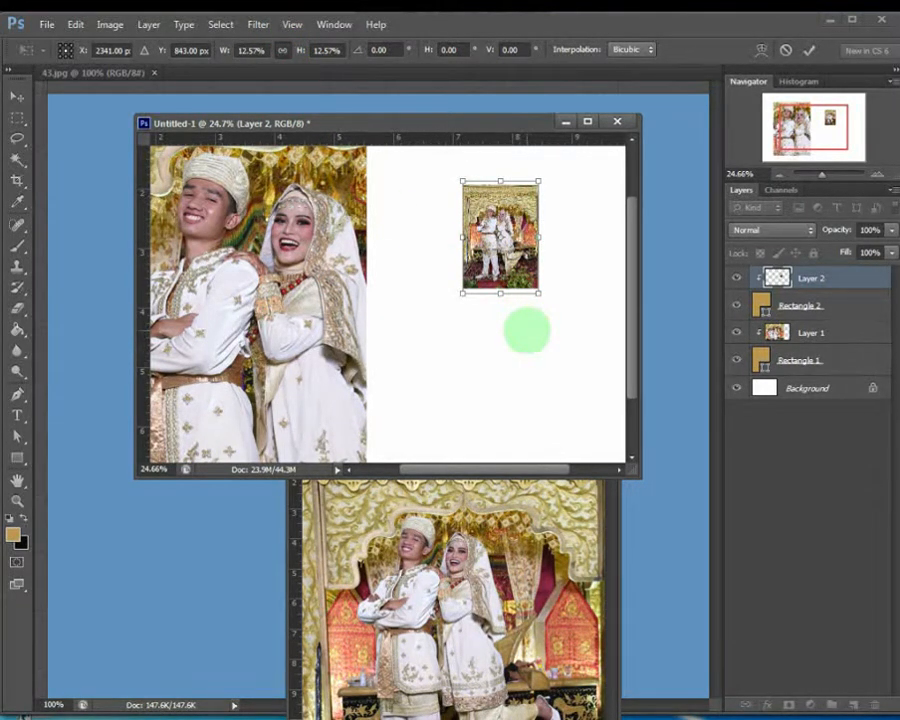
{"action": "key", "text": "Return"}
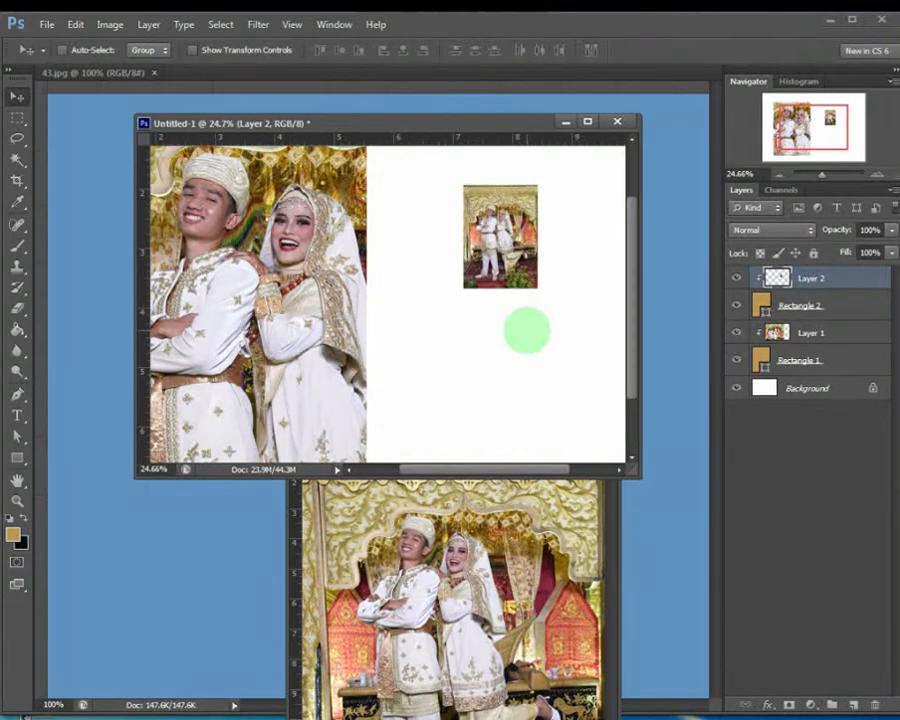
Start a free transform on the large photo, Layer 1, with its whole bounding box in view
{"action": "left_click", "coordinate": [838, 334]}
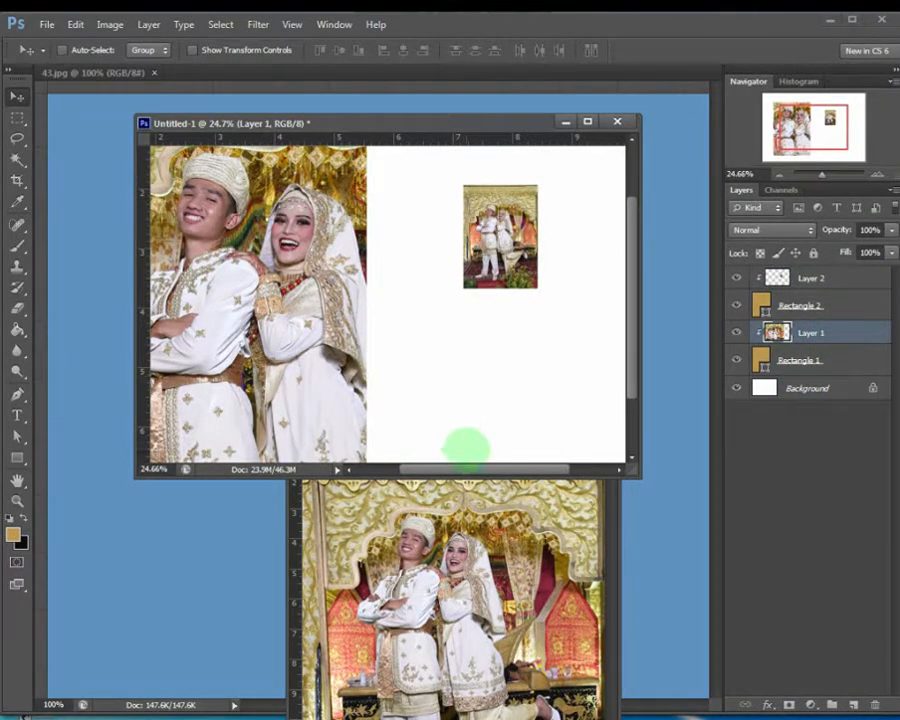
{"action": "left_click_drag", "start_coordinate": [467, 466], "coordinate": [434, 472]}
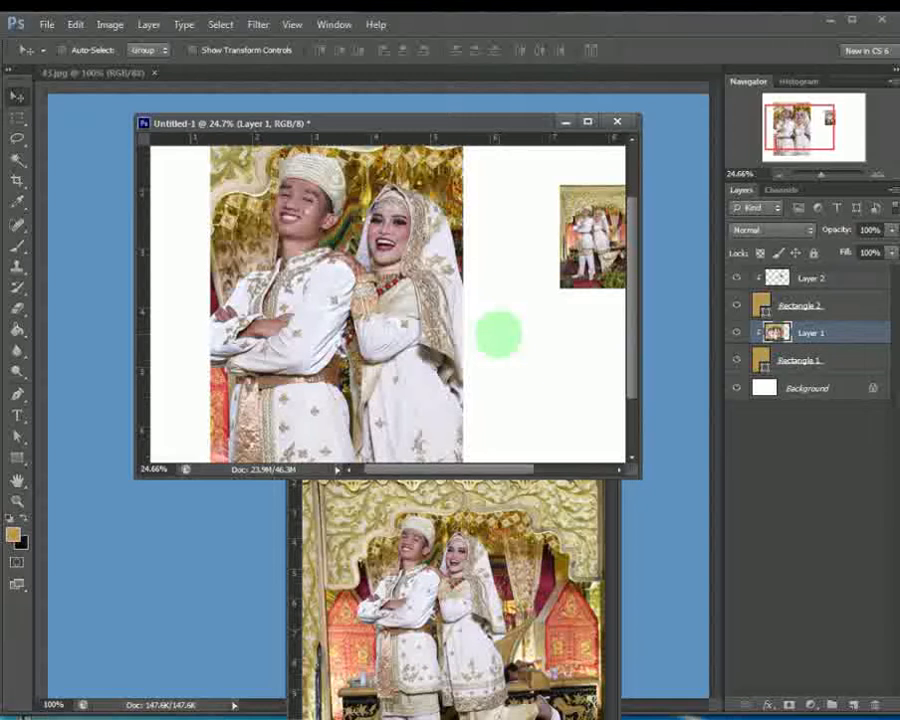
{"action": "key", "text": "ctrl+t"}
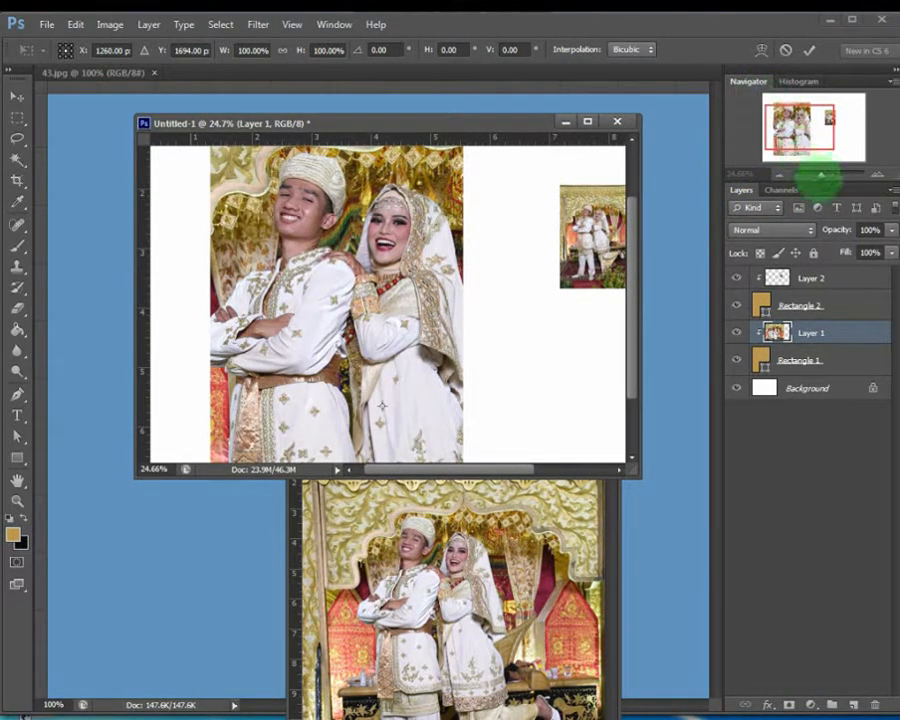
{"action": "left_click_drag", "start_coordinate": [820, 175], "coordinate": [812, 176]}
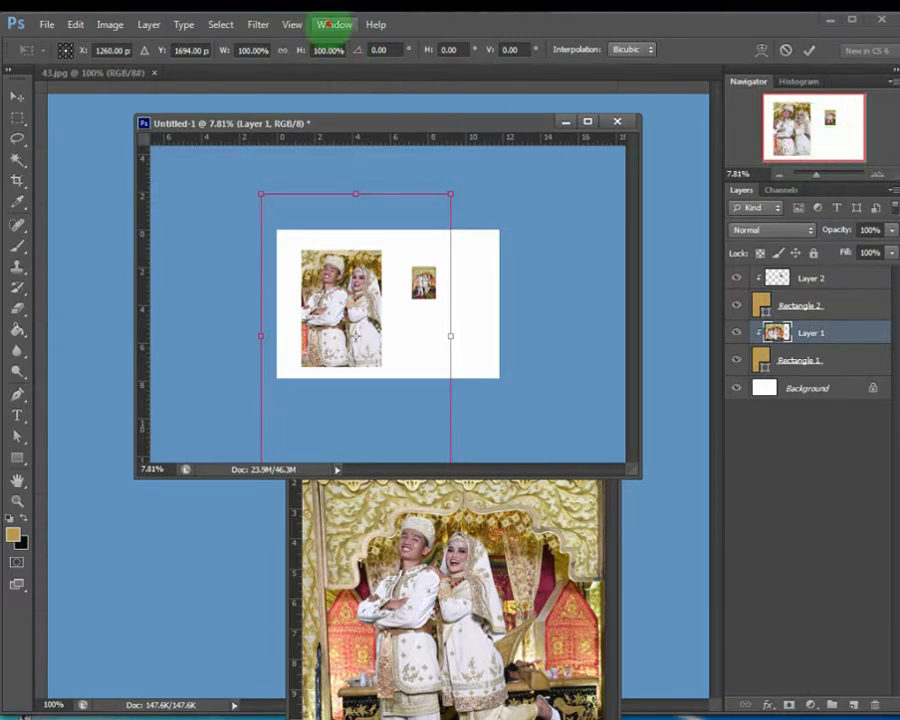
Hide and redisplay the Navigator panel during the transform of Layer 1
{"action": "left_click", "coordinate": [333, 24]}
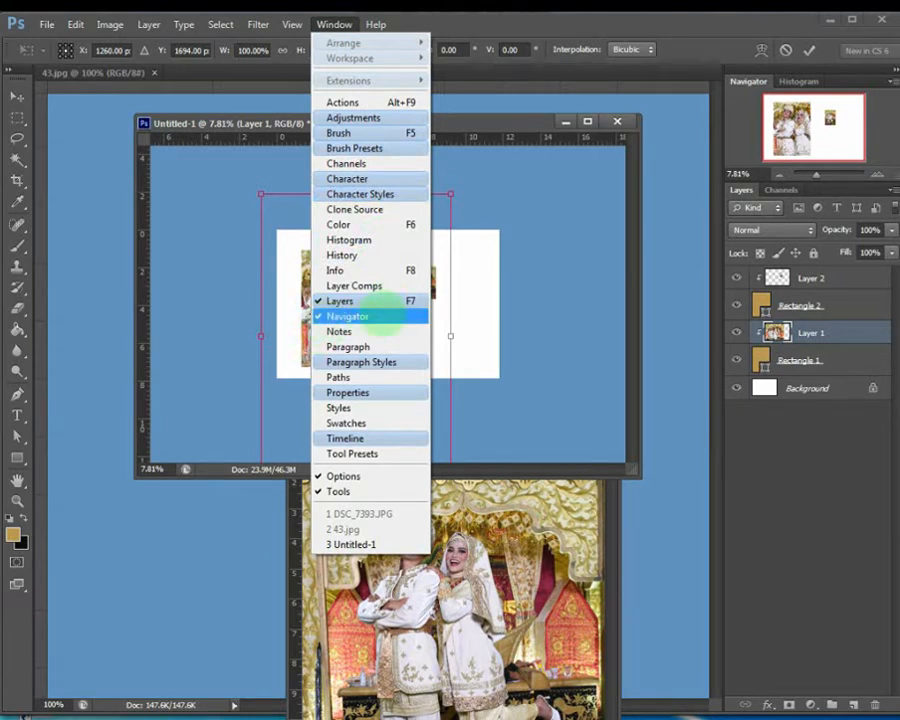
{"action": "left_click", "coordinate": [385, 316]}
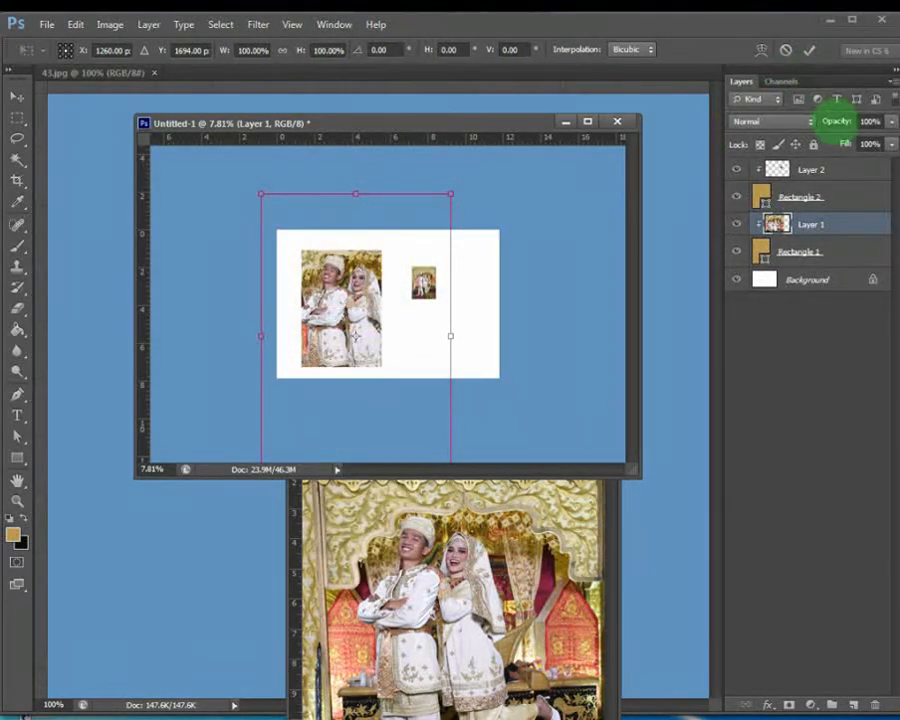
{"action": "left_click", "coordinate": [334, 24]}
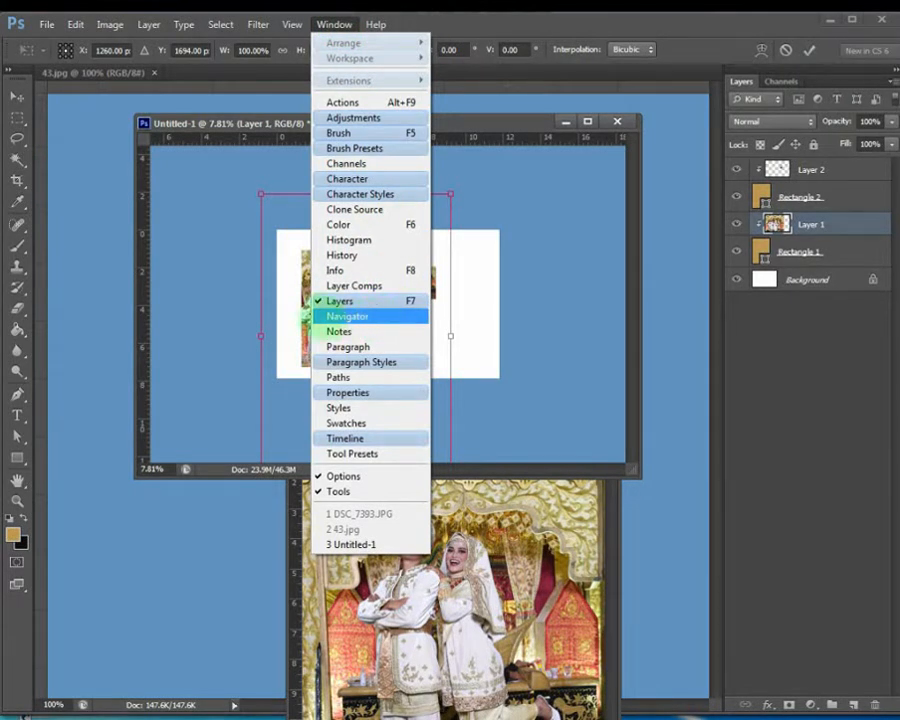
{"action": "left_click", "coordinate": [345, 316]}
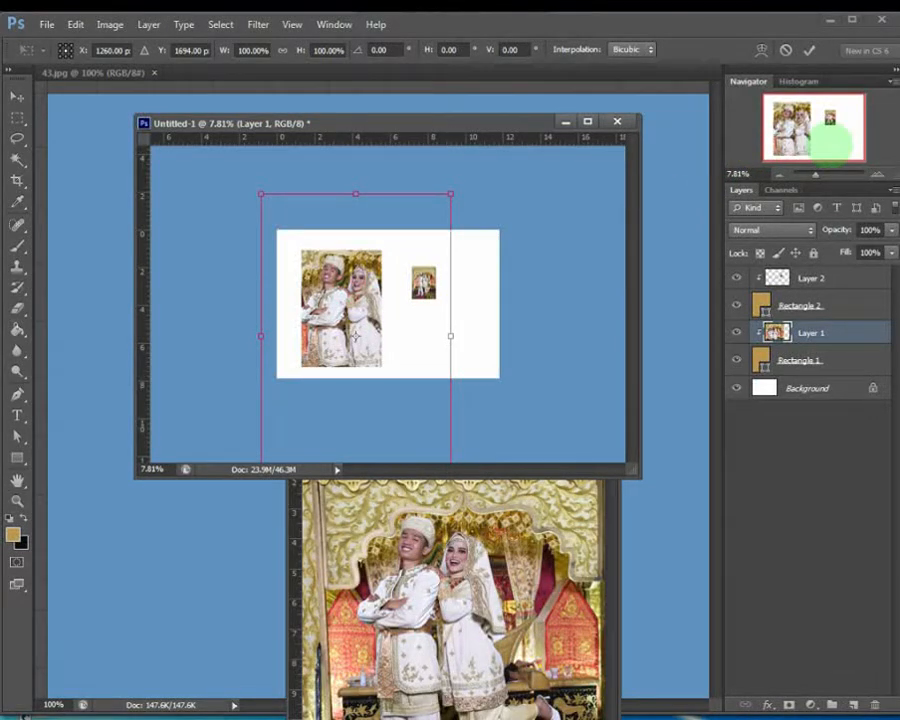
Narrow the large photo to 42.49% width so both sides align with the large rectangle, and move it upward over the rectangle
{"action": "mouse_move", "coordinate": [815, 175]}
{"action": "left_mouse_down"}
{"action": "mouse_move", "coordinate": [824, 177]}
{"action": "mouse_move", "coordinate": [815, 176]}
{"action": "left_mouse_up"}
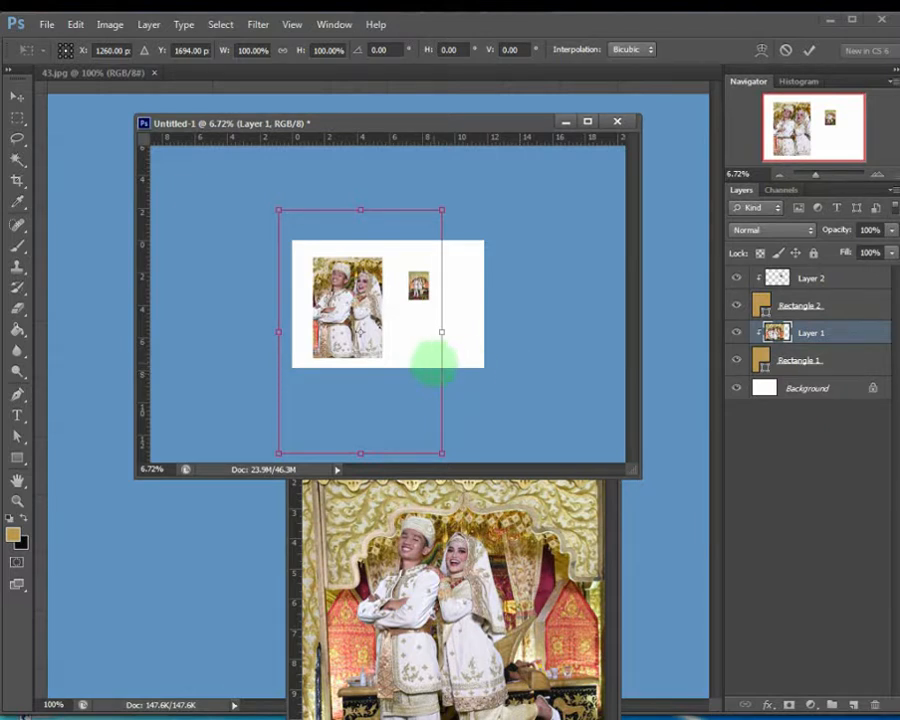
{"action": "left_click_drag", "start_coordinate": [278, 331], "coordinate": [313, 343]}
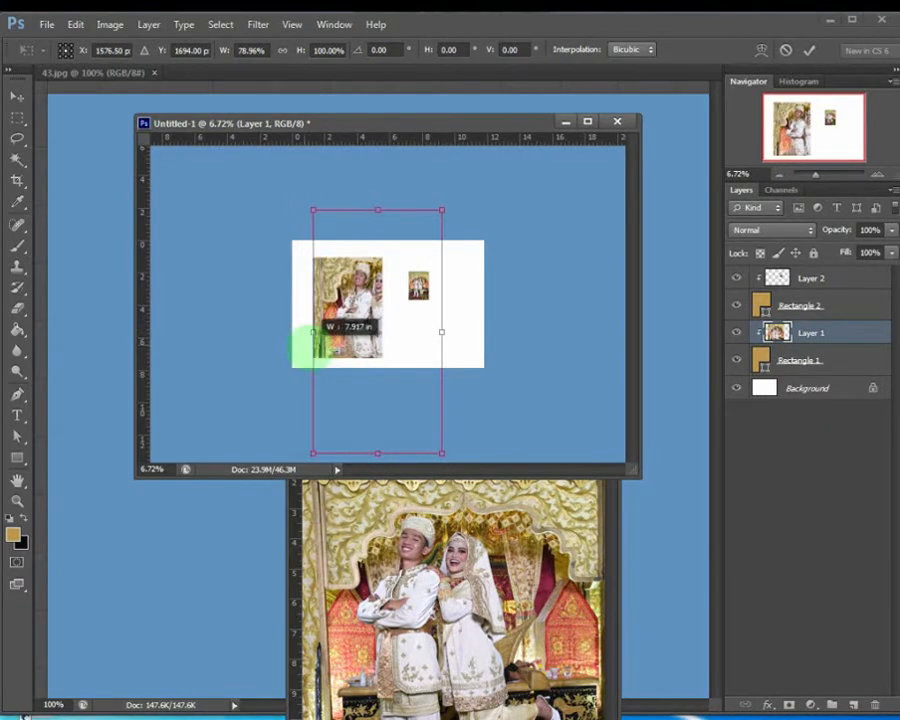
{"action": "left_click_drag", "start_coordinate": [442, 332], "coordinate": [384, 338]}
{"action": "left_click_drag", "start_coordinate": [350, 402], "coordinate": [354, 377]}
{"action": "left_click_drag", "start_coordinate": [362, 292], "coordinate": [362, 300]}
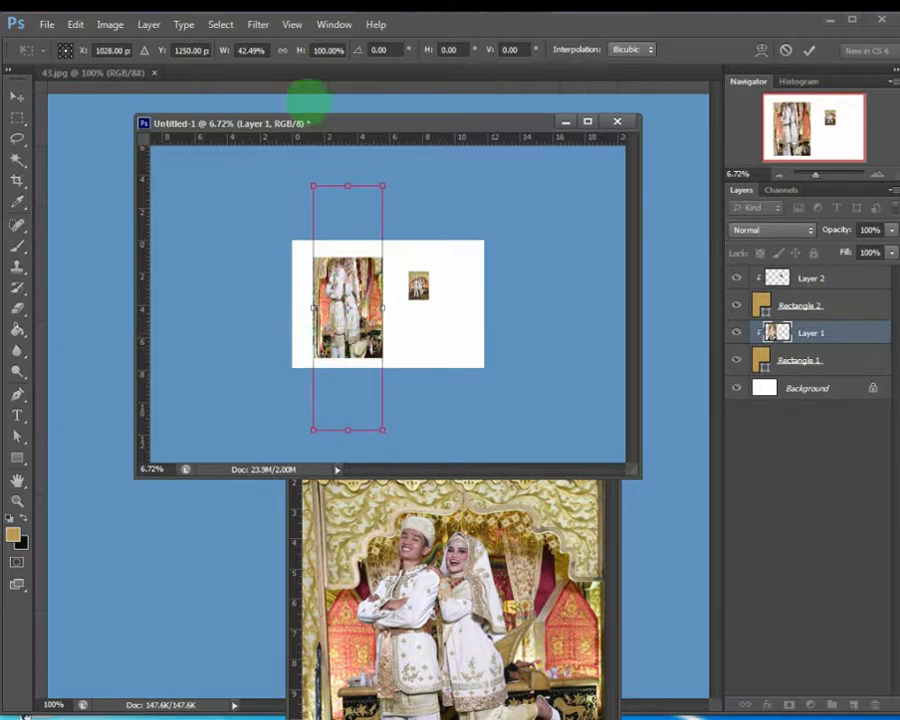
Link the large photo's height to its width at 42.49%, position the photo over the large rectangle and apply the transform
{"action": "left_click", "coordinate": [282, 50]}
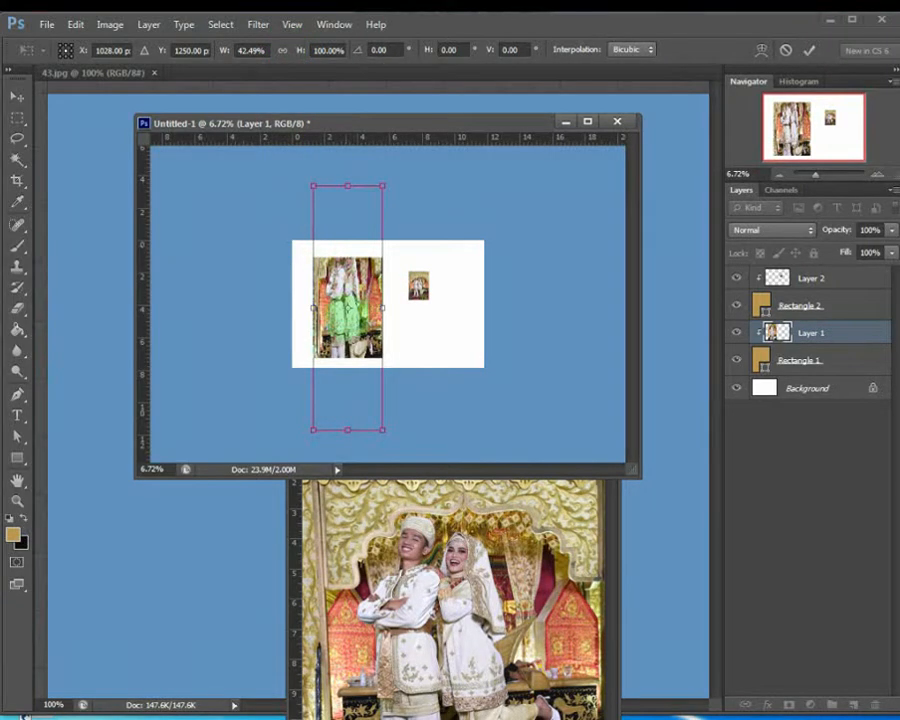
{"action": "left_click_drag", "start_coordinate": [352, 325], "coordinate": [357, 430]}
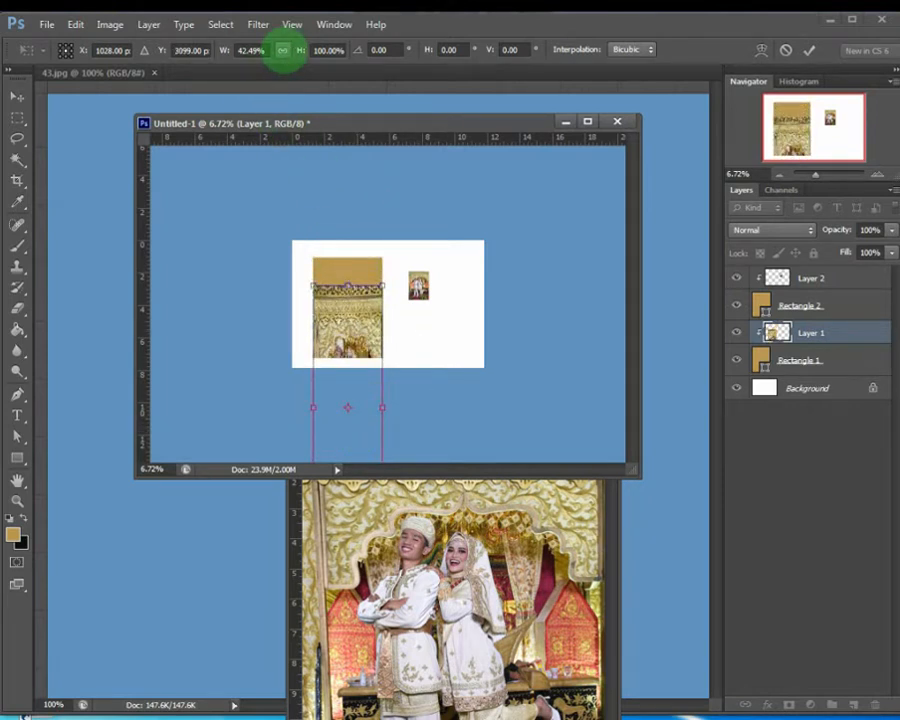
{"action": "left_click", "coordinate": [283, 50]}
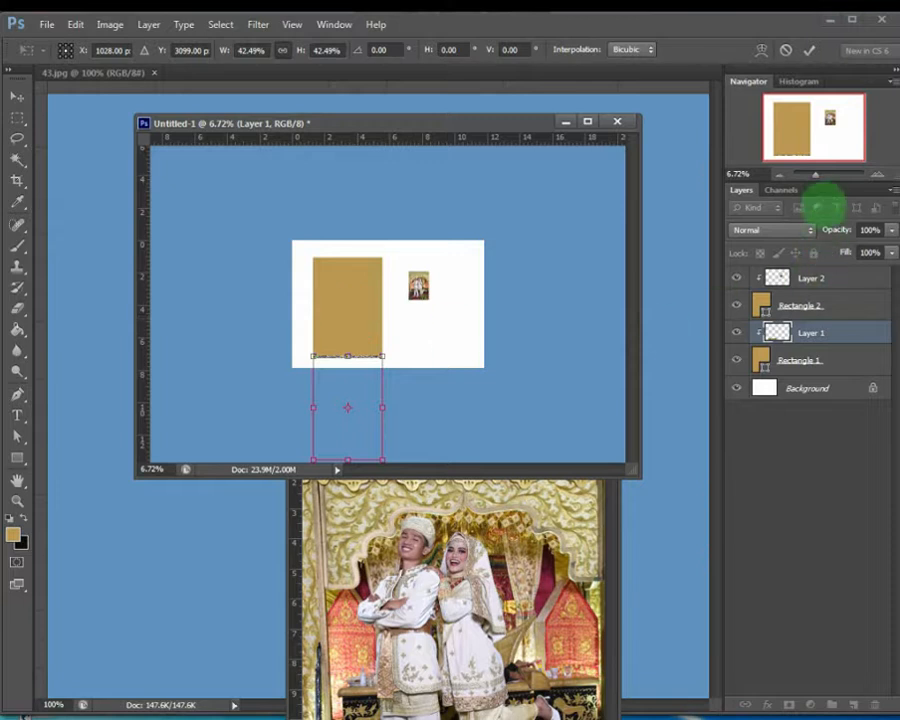
{"action": "mouse_move", "coordinate": [815, 174]}
{"action": "left_mouse_down"}
{"action": "mouse_move", "coordinate": [807, 175]}
{"action": "mouse_move", "coordinate": [819, 175]}
{"action": "left_mouse_up"}
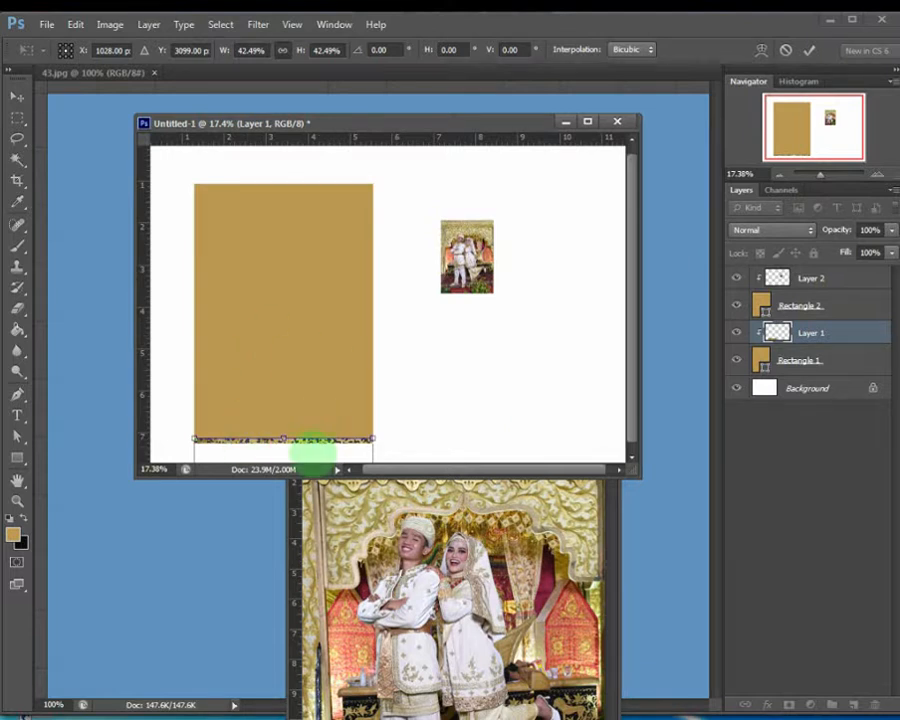
{"action": "left_click_drag", "start_coordinate": [313, 456], "coordinate": [310, 276]}
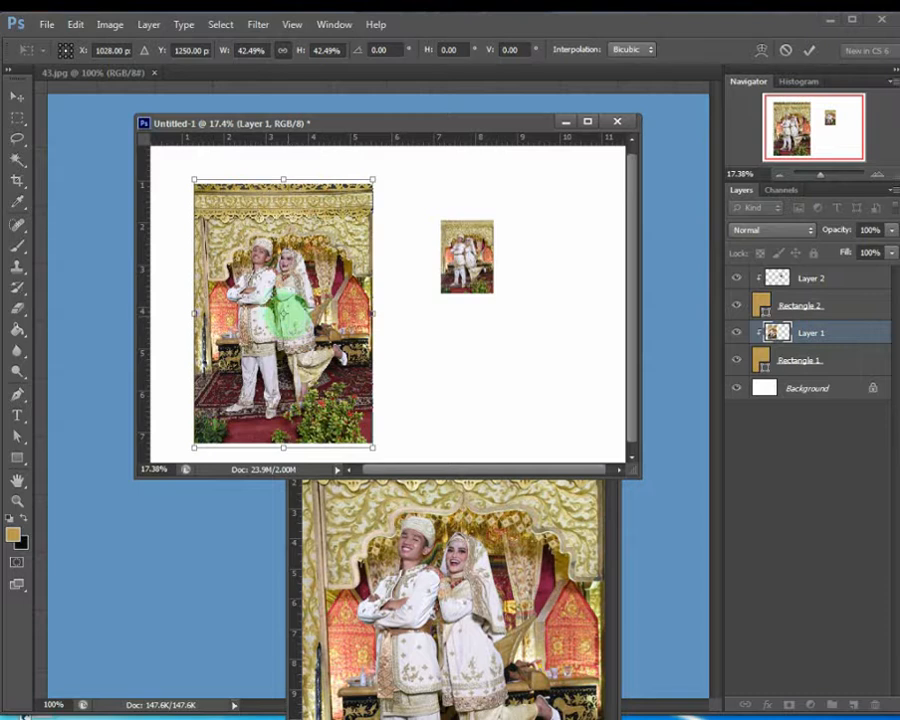
{"action": "key", "text": "Return"}
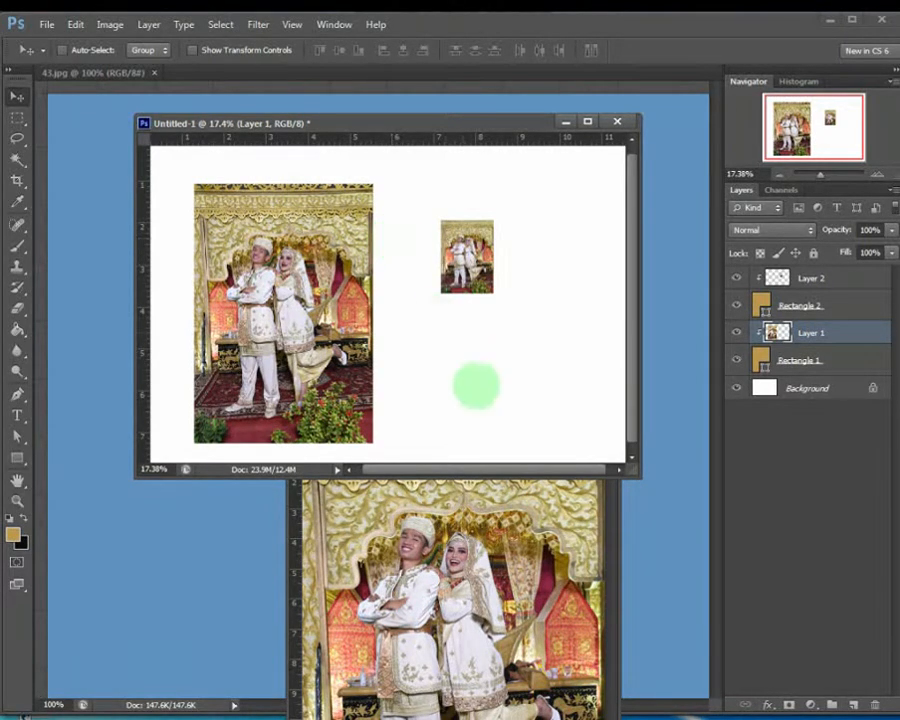
Move the DSC_7393.JPG window down clear of the layout and return to the Untitled-1 document
{"action": "left_click", "coordinate": [518, 512]}
{"action": "left_click_drag", "start_coordinate": [483, 393], "coordinate": [469, 394]}
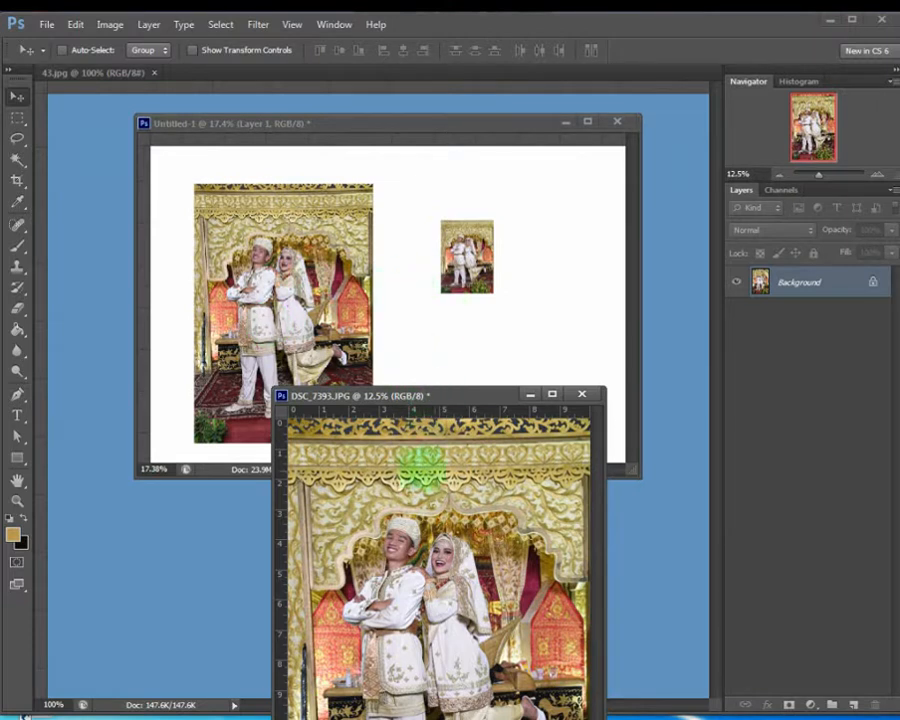
{"action": "left_click_drag", "start_coordinate": [478, 398], "coordinate": [473, 518]}
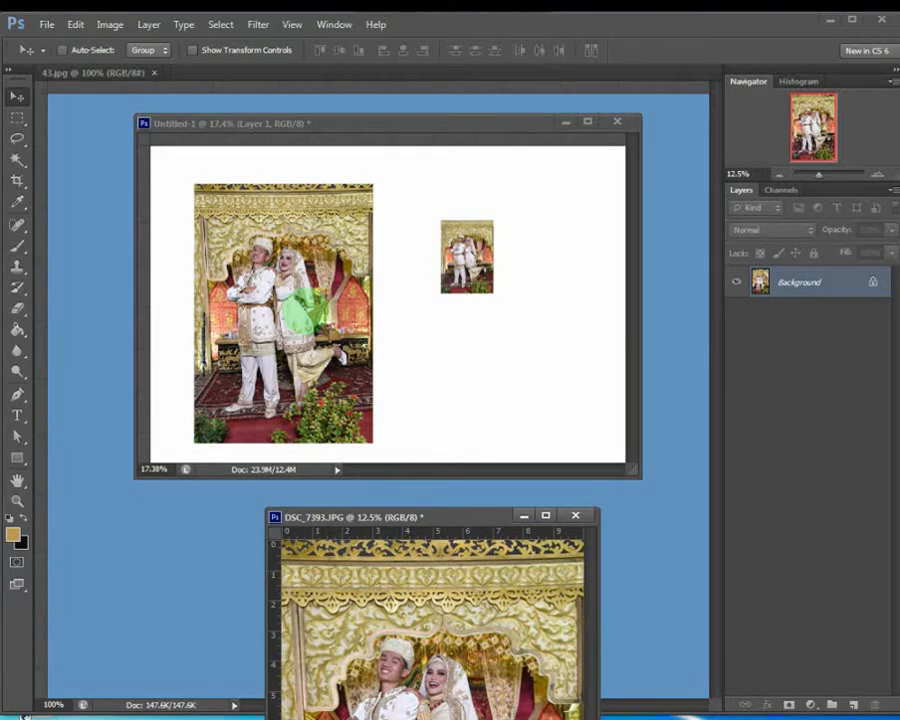
{"action": "left_click", "coordinate": [305, 312]}
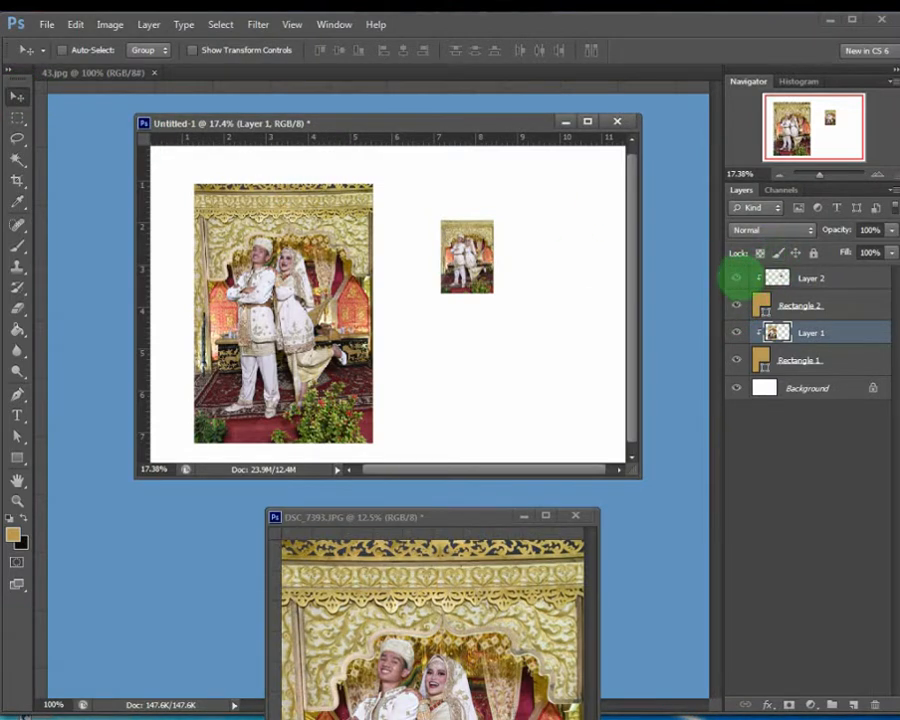
Toggle the visibility of Layer 2, Rectangle 1 and Layer 1 off and on to check the clipped photos
{"action": "left_click", "coordinate": [737, 278]}
{"action": "left_click", "coordinate": [737, 278]}
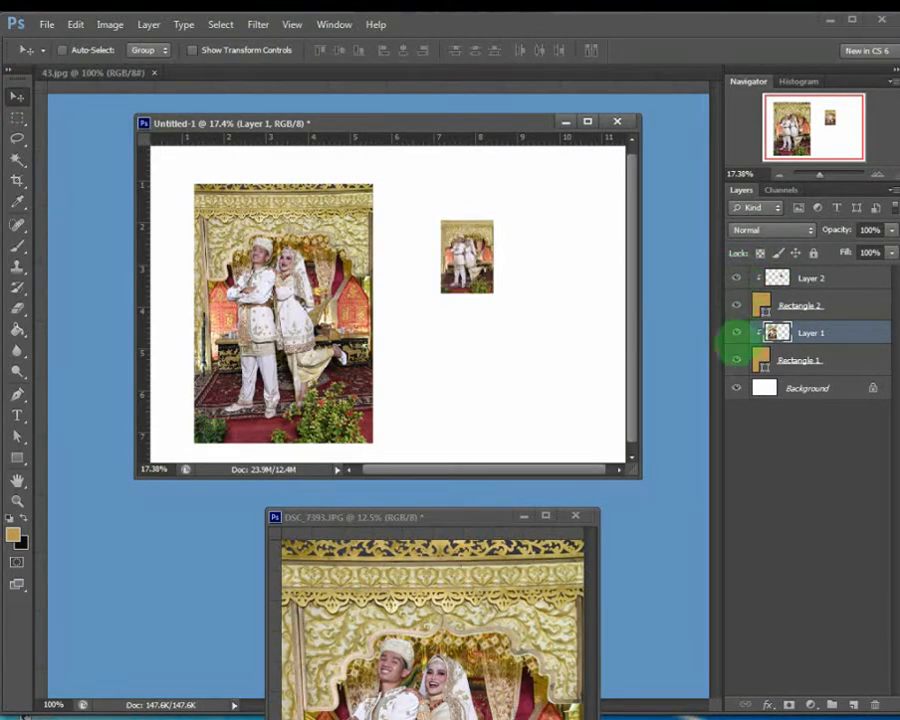
{"action": "left_click", "coordinate": [737, 360]}
{"action": "left_click", "coordinate": [737, 360]}
{"action": "left_click", "coordinate": [737, 332]}
{"action": "left_click", "coordinate": [737, 332]}
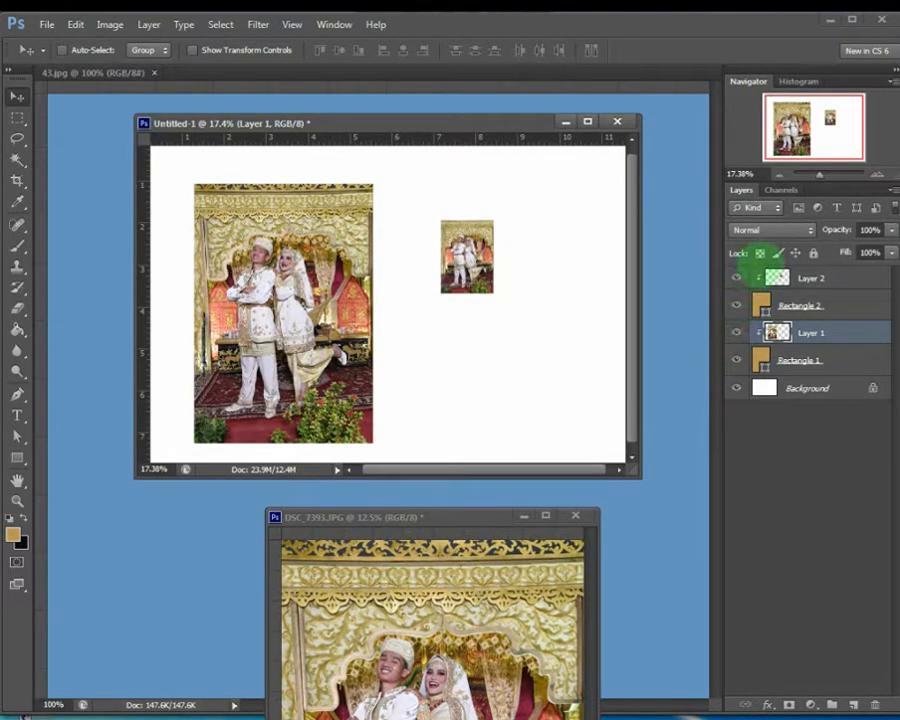
Move the Layer 1 photo down and right inside the large rectangle to inspect the bride's and groom's faces up close
{"action": "left_click_drag", "start_coordinate": [820, 172], "coordinate": [832, 174]}
{"action": "left_click_drag", "start_coordinate": [490, 468], "coordinate": [447, 466]}
{"action": "left_click_drag", "start_coordinate": [424, 365], "coordinate": [447, 518]}
{"action": "left_click_drag", "start_coordinate": [358, 303], "coordinate": [442, 392]}
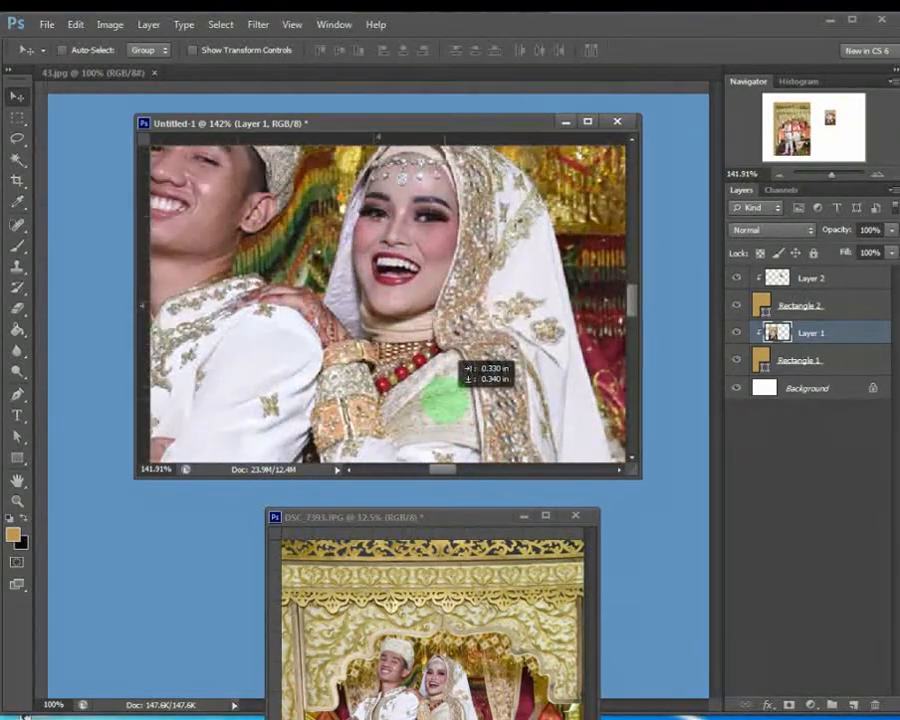
{"action": "left_click_drag", "start_coordinate": [831, 175], "coordinate": [842, 175]}
{"action": "left_click_drag", "start_coordinate": [382, 241], "coordinate": [460, 386]}
{"action": "left_click_drag", "start_coordinate": [506, 288], "coordinate": [511, 352]}
{"action": "mouse_move", "coordinate": [438, 325]}
{"action": "left_mouse_down"}
{"action": "mouse_move", "coordinate": [540, 321]}
{"action": "mouse_move", "coordinate": [575, 335]}
{"action": "left_mouse_up"}
{"action": "mouse_move", "coordinate": [346, 291]}
{"action": "left_mouse_down"}
{"action": "mouse_move", "coordinate": [369, 309]}
{"action": "mouse_move", "coordinate": [559, 347]}
{"action": "mouse_move", "coordinate": [544, 366]}
{"action": "mouse_move", "coordinate": [578, 352]}
{"action": "left_mouse_up"}
Reposition the Layer 1 photo in small moves at 702.87% magnification to examine the groom's mouth, eyes, cheek and ear
{"action": "left_click_drag", "start_coordinate": [842, 175], "coordinate": [848, 175]}
{"action": "left_click_drag", "start_coordinate": [484, 306], "coordinate": [350, 208]}
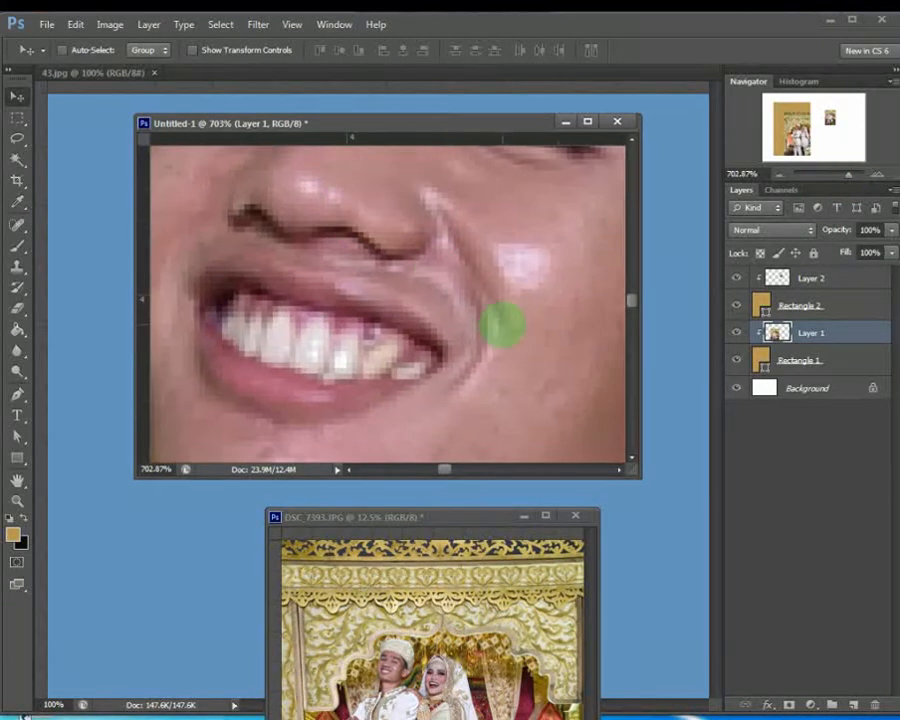
{"action": "left_click_drag", "start_coordinate": [503, 325], "coordinate": [410, 234]}
{"action": "left_click_drag", "start_coordinate": [450, 347], "coordinate": [368, 265]}
{"action": "left_click_drag", "start_coordinate": [425, 279], "coordinate": [460, 397]}
{"action": "left_click_drag", "start_coordinate": [418, 307], "coordinate": [492, 390]}
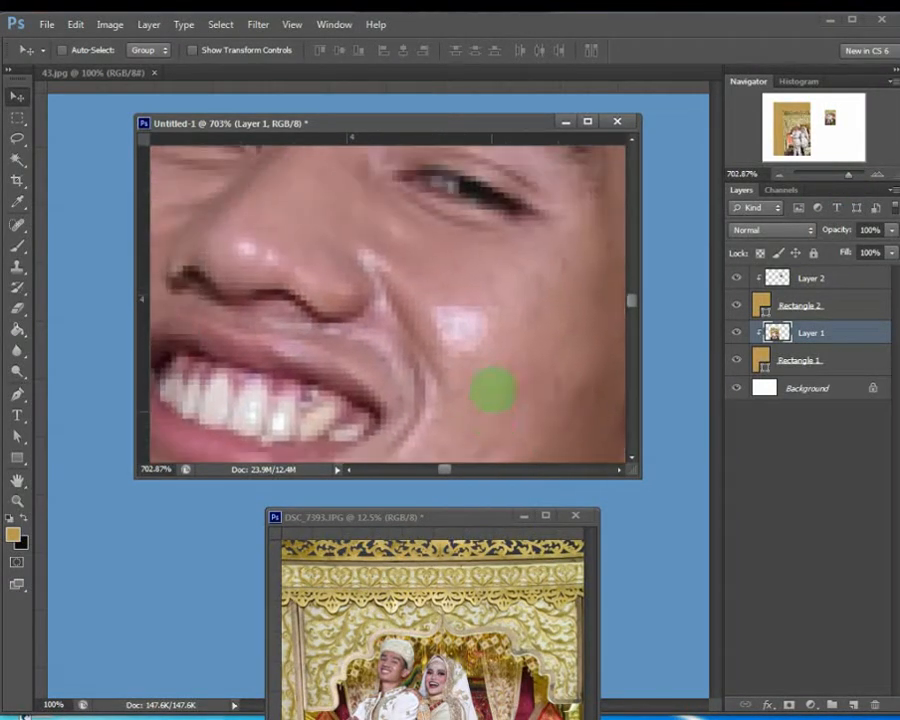
{"action": "left_click_drag", "start_coordinate": [474, 321], "coordinate": [470, 428]}
{"action": "left_click_drag", "start_coordinate": [388, 358], "coordinate": [464, 356]}
{"action": "left_click_drag", "start_coordinate": [408, 312], "coordinate": [358, 378]}
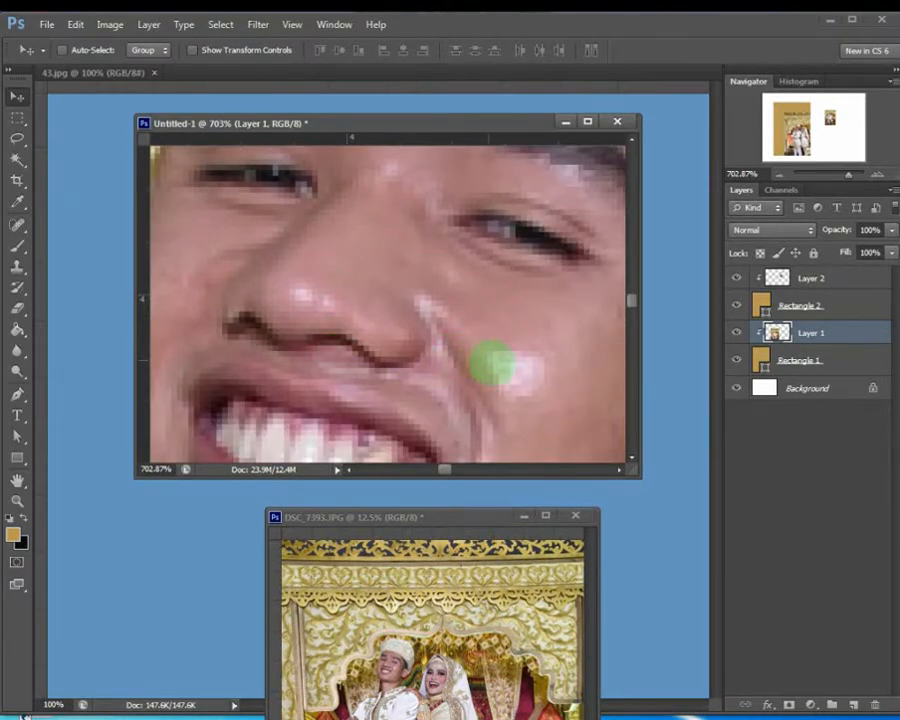
{"action": "left_click_drag", "start_coordinate": [548, 384], "coordinate": [392, 232]}
{"action": "left_click_drag", "start_coordinate": [390, 303], "coordinate": [298, 231]}
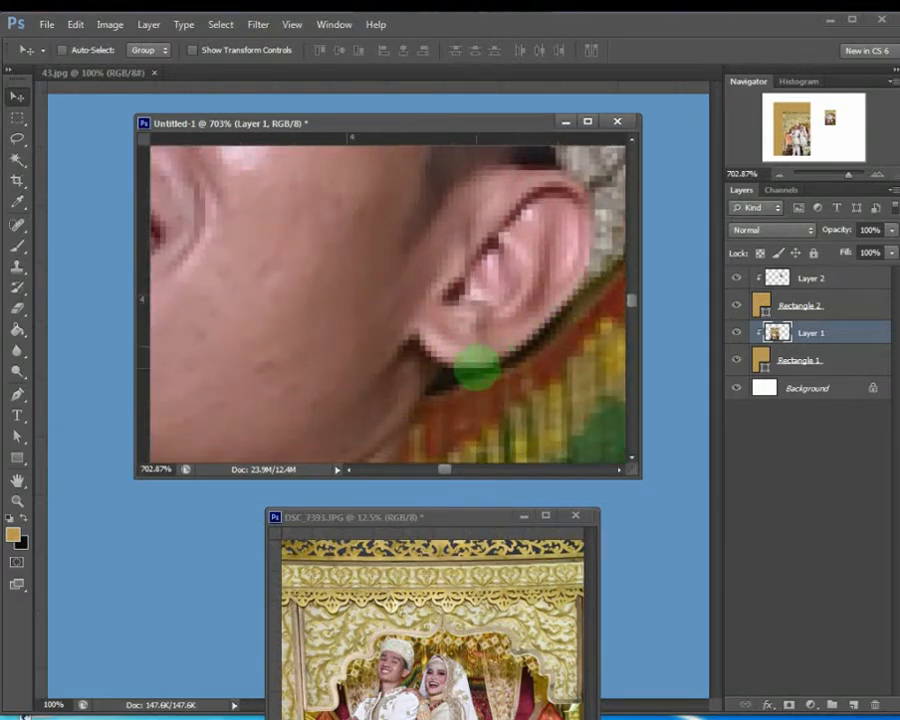
Bring the DSC_7393.JPG window up over the layout and magnify its photo to 776.79%
{"action": "left_click", "coordinate": [455, 570]}
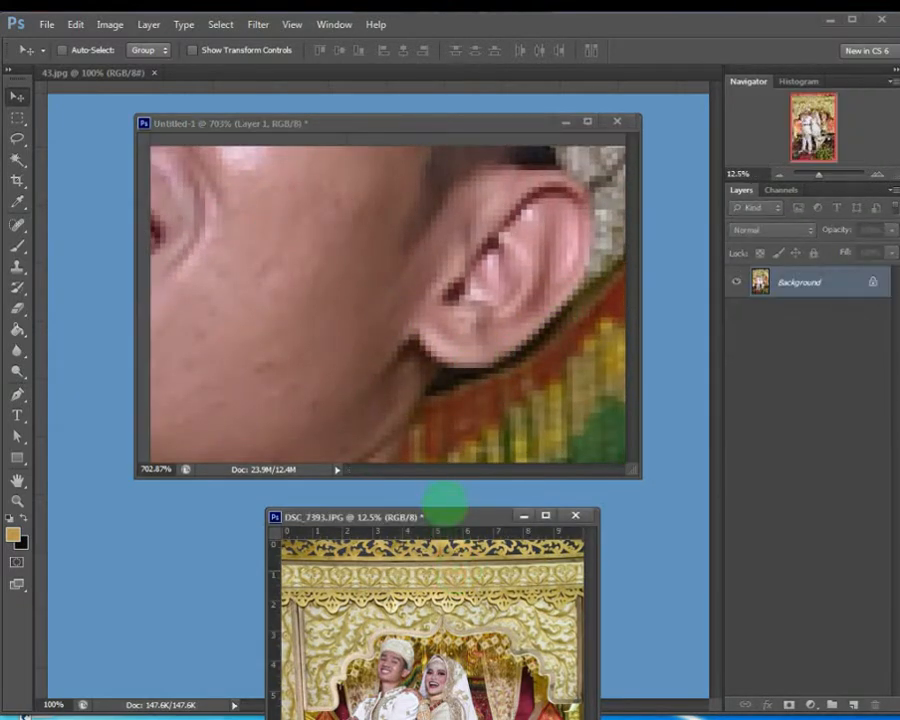
{"action": "left_click_drag", "start_coordinate": [449, 511], "coordinate": [414, 243]}
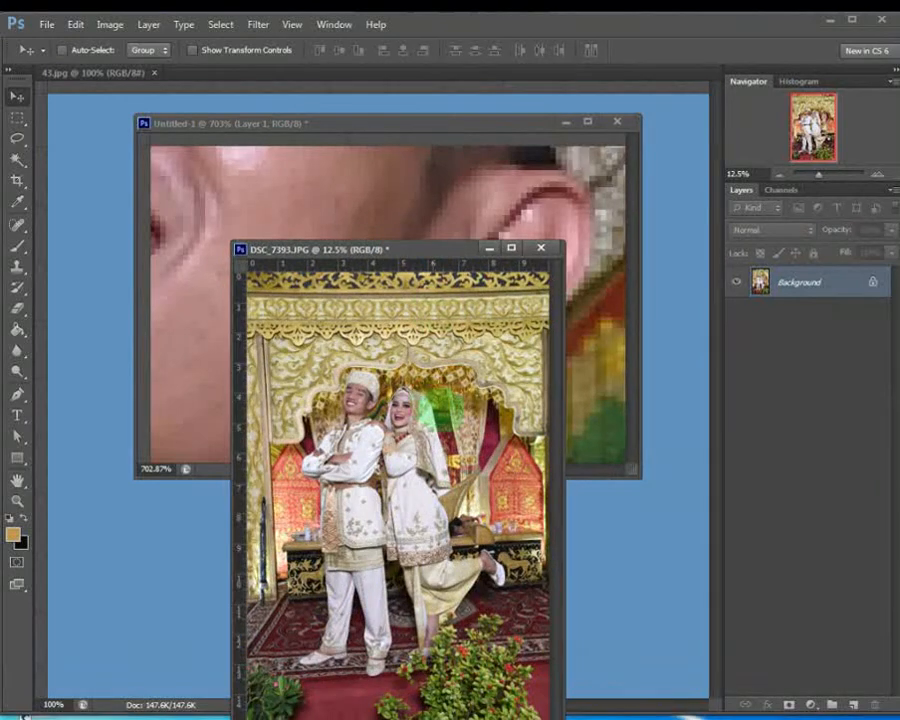
{"action": "left_click_drag", "start_coordinate": [816, 174], "coordinate": [848, 176]}
Try to move the locked Background photo of DSC_7393.JPG with the Move tool
{"action": "left_click_drag", "start_coordinate": [393, 372], "coordinate": [418, 408]}
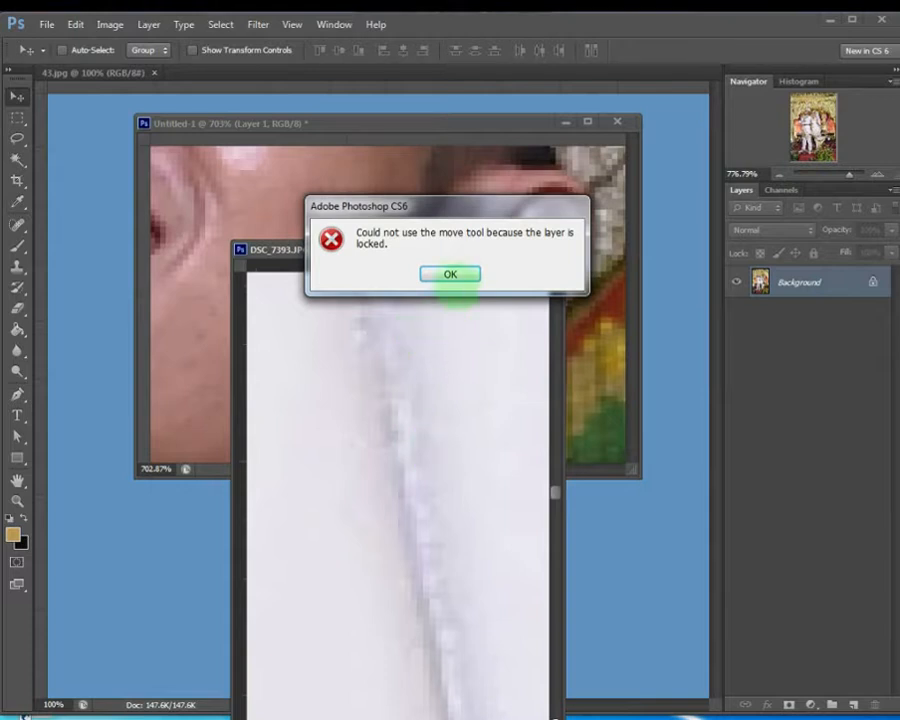
{"action": "left_click", "coordinate": [452, 274]}
{"action": "left_click_drag", "start_coordinate": [420, 317], "coordinate": [392, 428]}
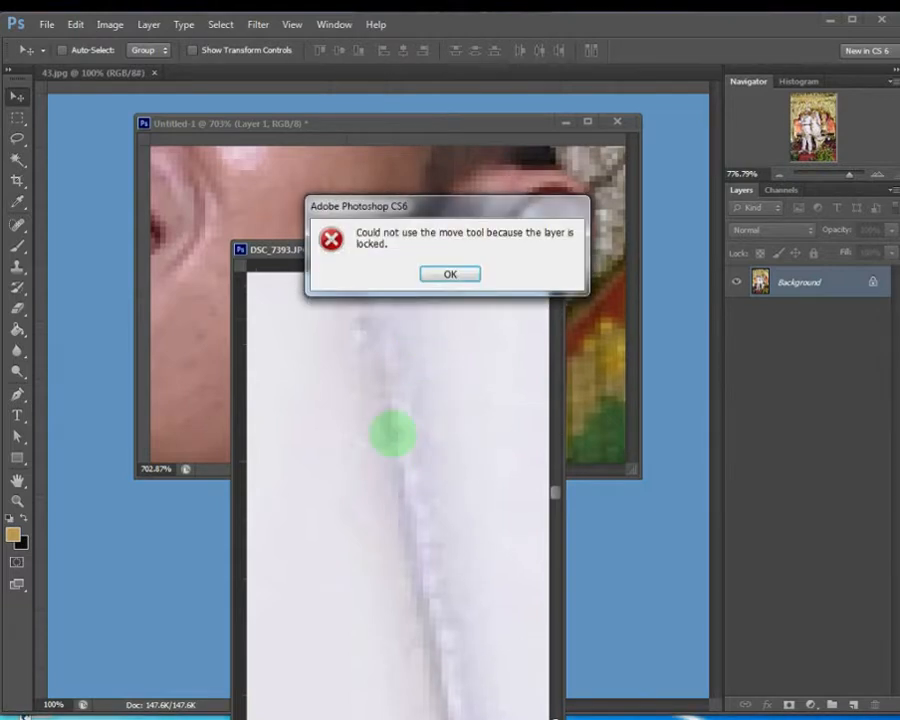
{"action": "left_click", "coordinate": [458, 273]}
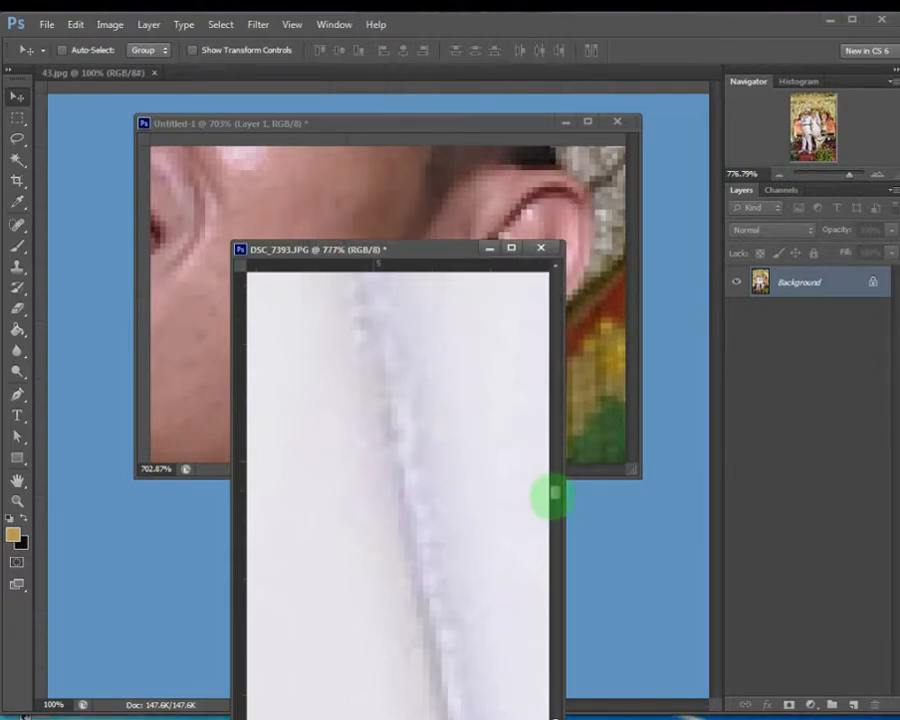
{"action": "left_click_drag", "start_coordinate": [555, 493], "coordinate": [555, 436]}
{"action": "left_click_drag", "start_coordinate": [402, 416], "coordinate": [421, 450]}
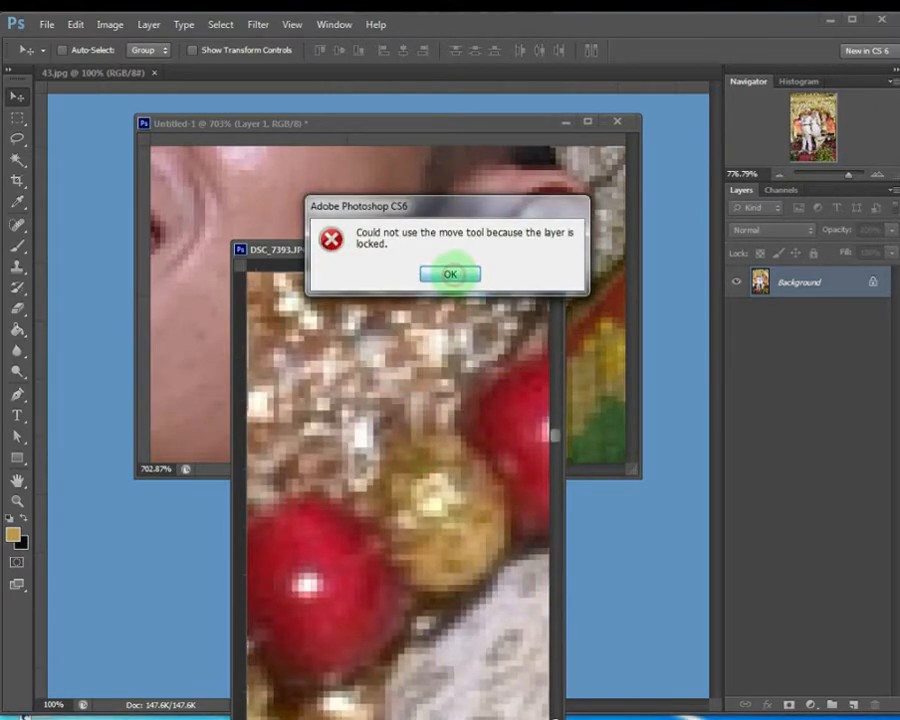
{"action": "left_click", "coordinate": [450, 273]}
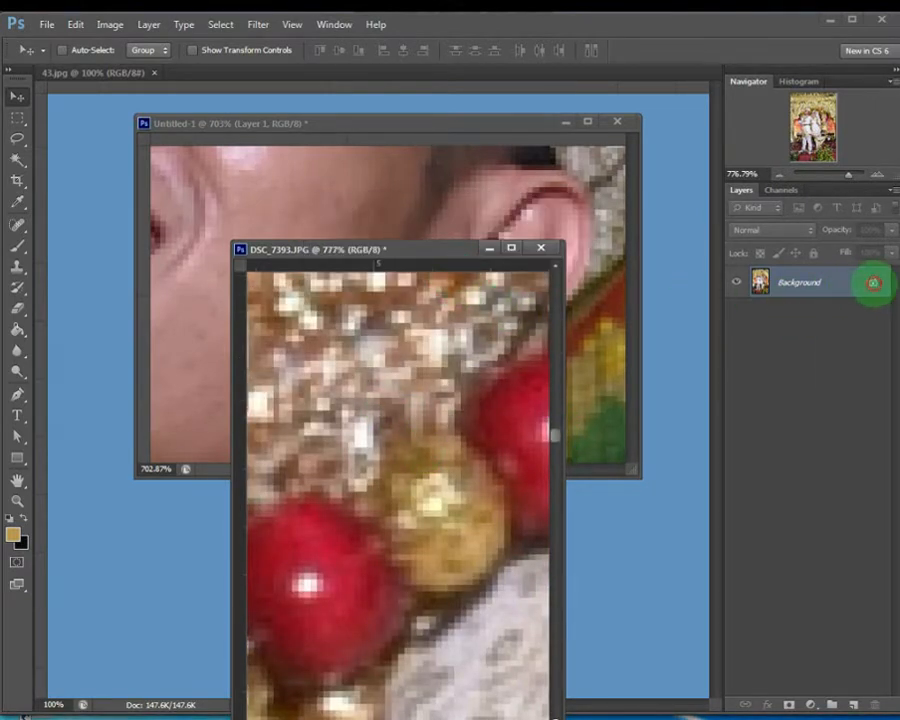
Convert the locked Background of DSC_7393.JPG to a normal layer and move its photo down and right until the groom's cheek shows
{"action": "double_click", "coordinate": [873, 283]}
{"action": "left_click", "coordinate": [609, 152]}
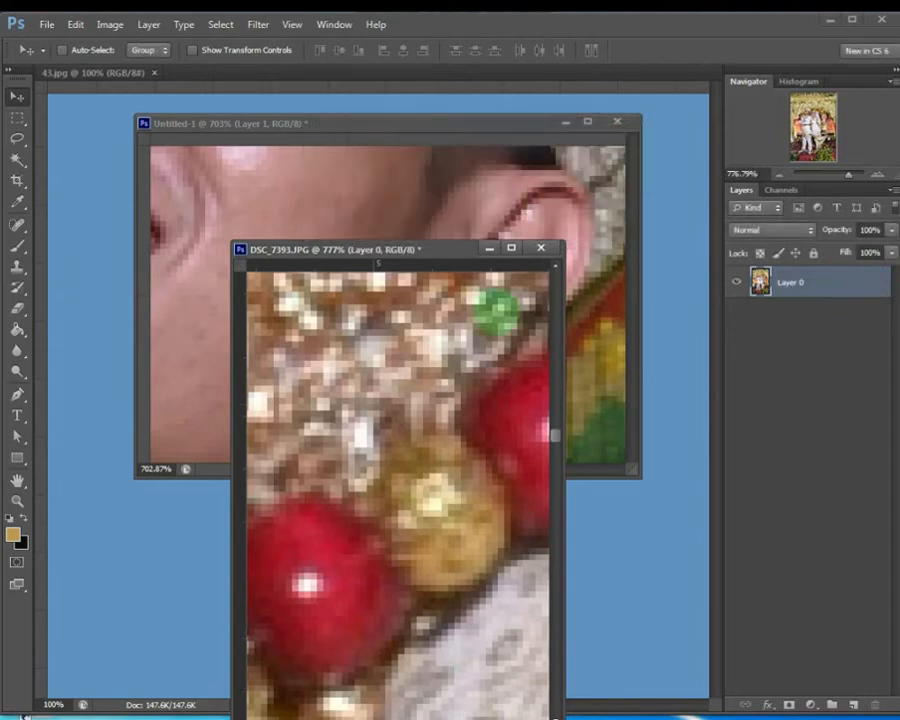
{"action": "left_click_drag", "start_coordinate": [416, 402], "coordinate": [471, 452]}
{"action": "left_click_drag", "start_coordinate": [384, 383], "coordinate": [530, 635]}
{"action": "left_click_drag", "start_coordinate": [555, 435], "coordinate": [555, 422]}
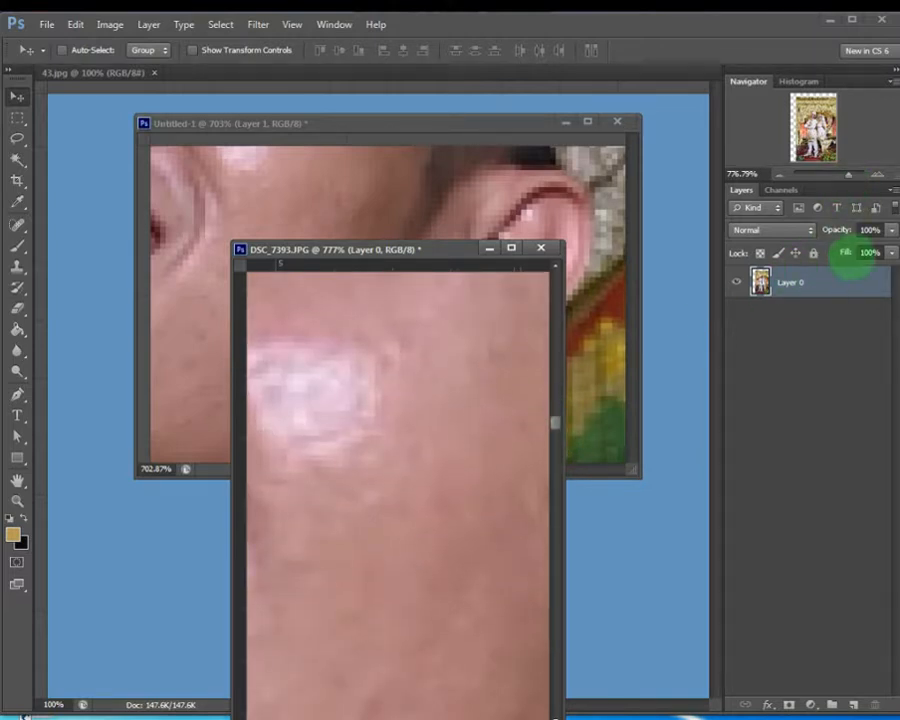
Zoom the DSC_7393.JPG photo out to 332.01% and compare the groom's cheek with the copy in Untitled-1
{"action": "left_click_drag", "start_coordinate": [851, 175], "coordinate": [840, 175]}
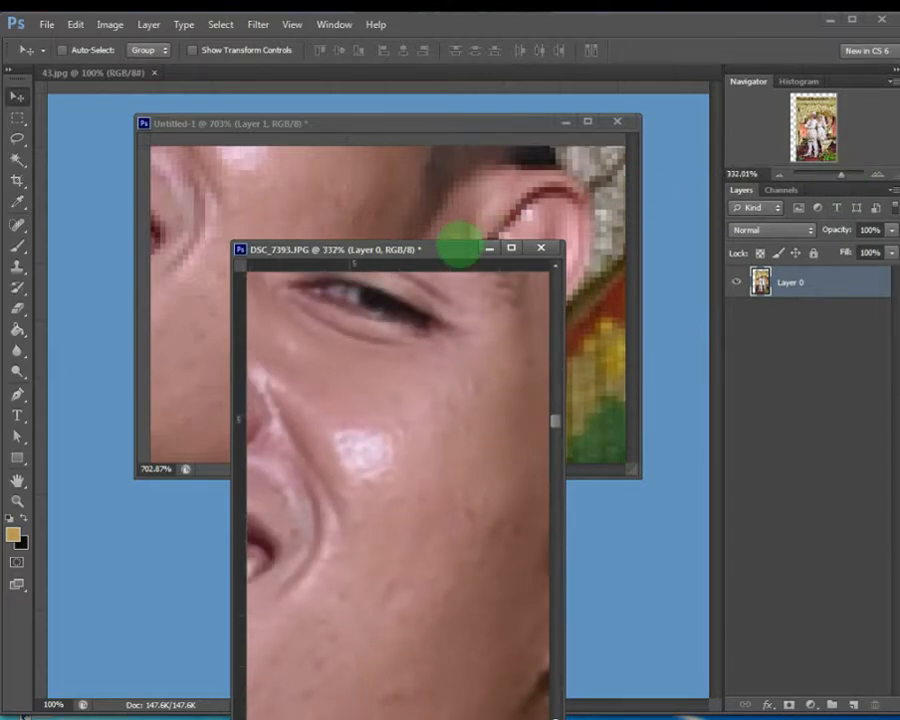
{"action": "left_click_drag", "start_coordinate": [452, 251], "coordinate": [600, 189]}
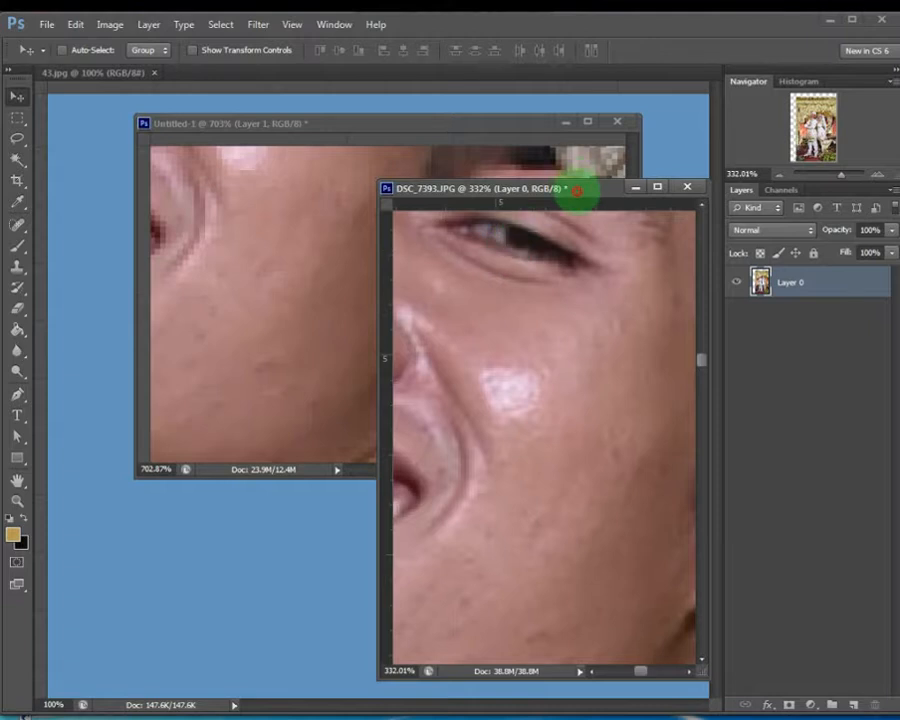
{"action": "left_click_drag", "start_coordinate": [580, 190], "coordinate": [357, 303]}
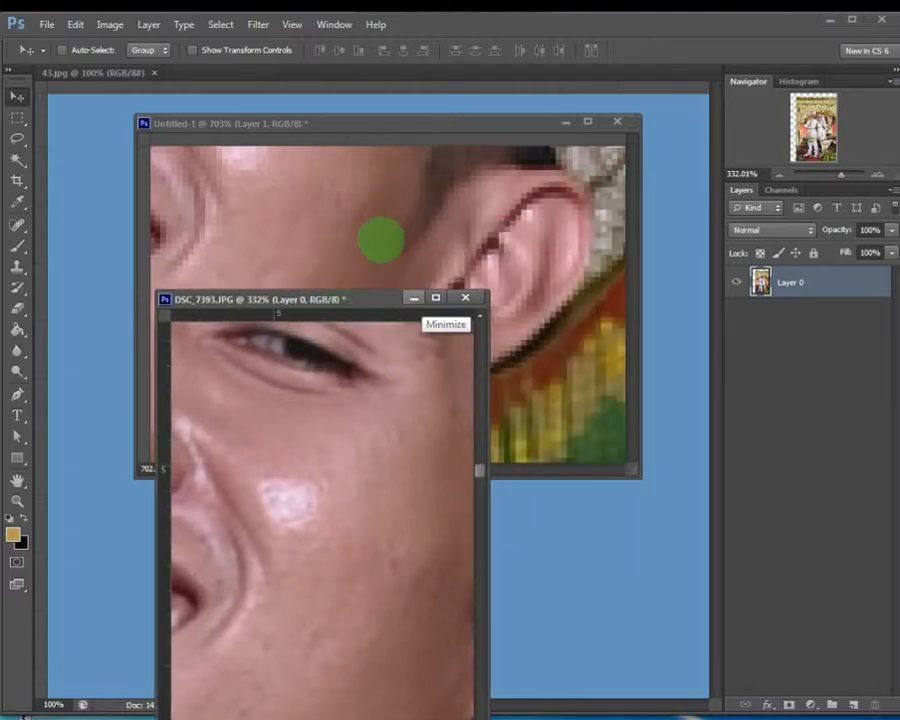
Return to the Untitled-1 layout, select Layer 2 and toggle its visibility off and on to check the small photo
{"action": "left_click", "coordinate": [378, 241]}
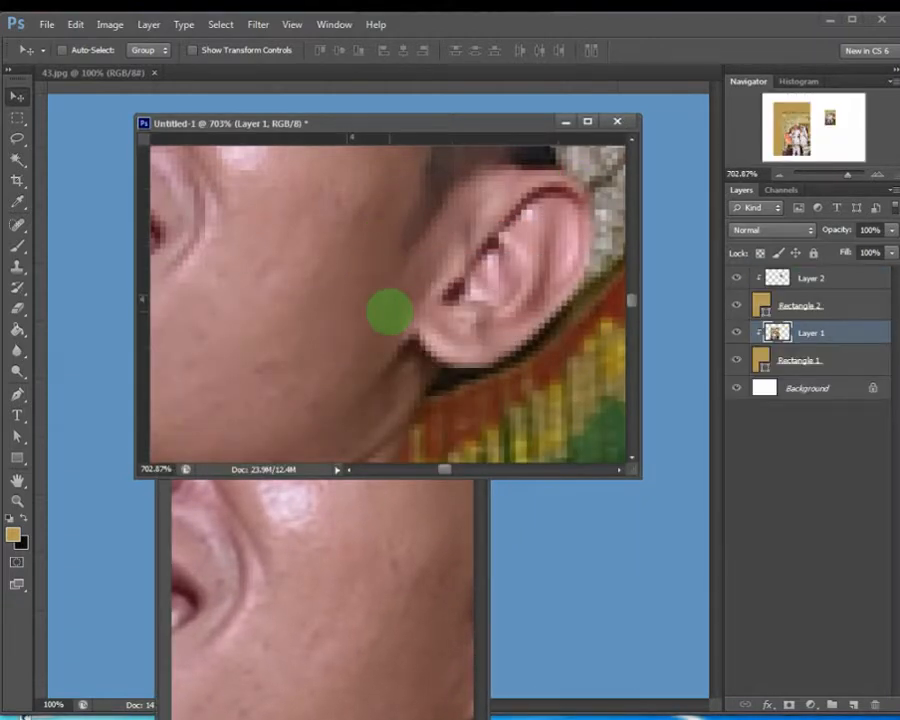
{"action": "scroll", "coordinate": [517, 242], "scroll_direction": "down", "scroll_amount": 10}
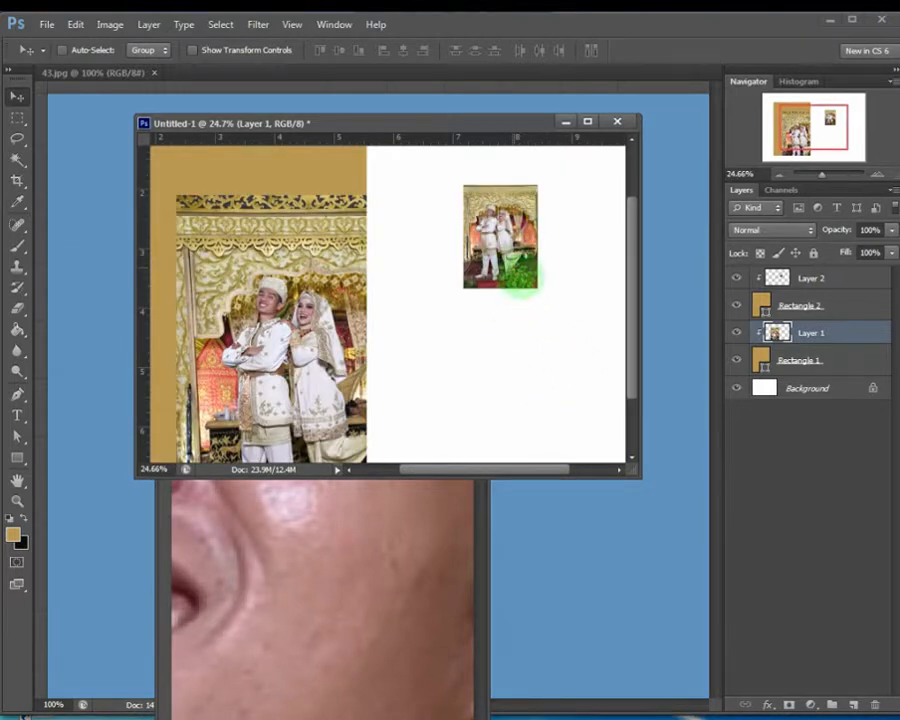
{"action": "left_click", "coordinate": [809, 277]}
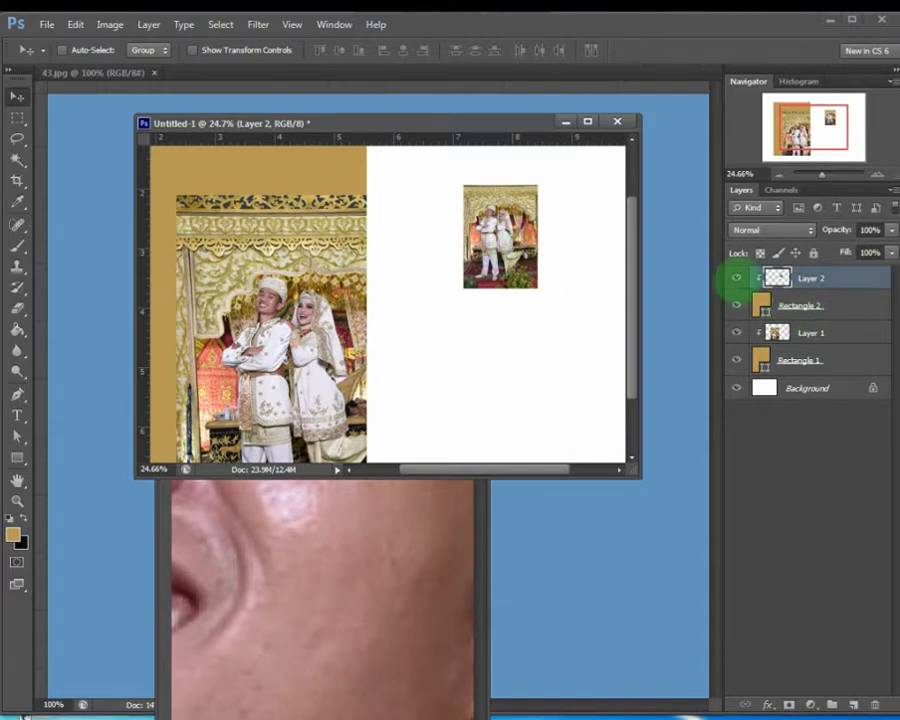
{"action": "left_click", "coordinate": [737, 277]}
{"action": "left_click", "coordinate": [737, 277]}
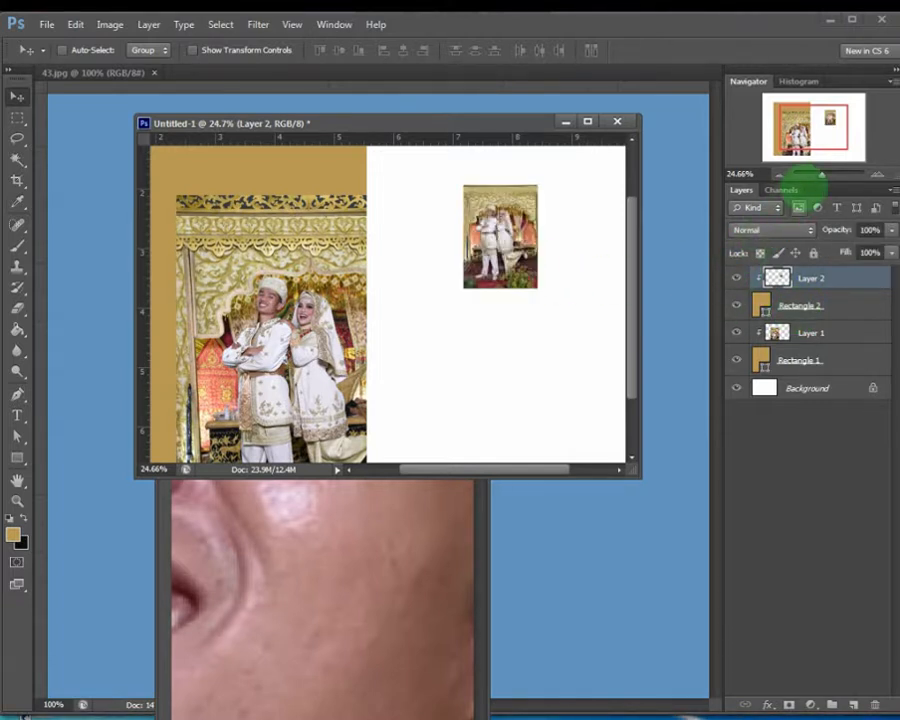
Shift the Layer 2 photo inside the small rectangle so the couple's faces can be inspected up close
{"action": "left_click_drag", "start_coordinate": [824, 175], "coordinate": [830, 173]}
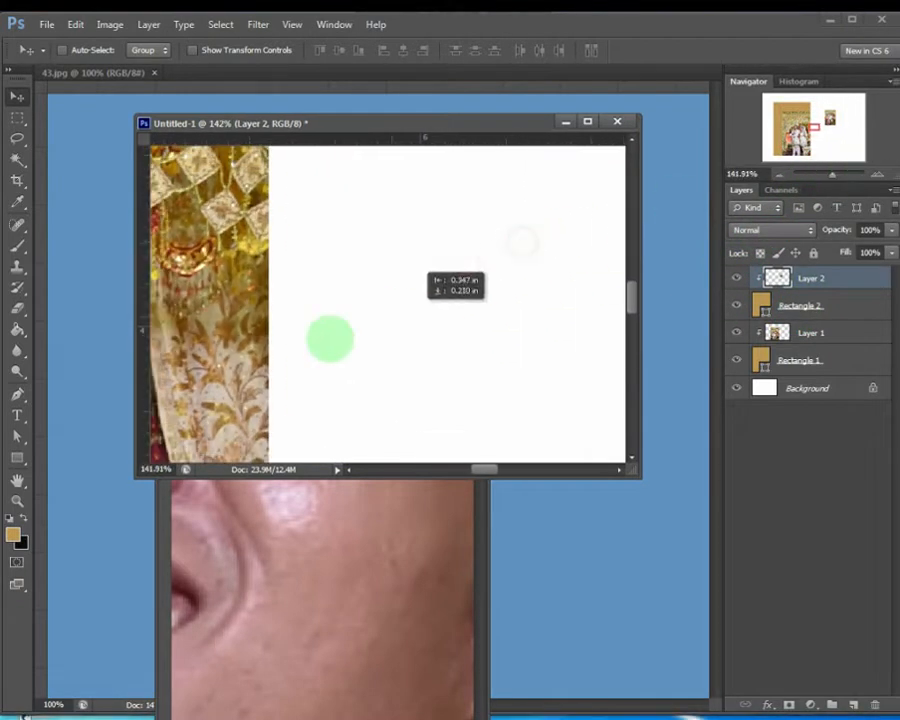
{"action": "left_click_drag", "start_coordinate": [482, 468], "coordinate": [512, 467]}
{"action": "left_click_drag", "start_coordinate": [635, 301], "coordinate": [708, 253]}
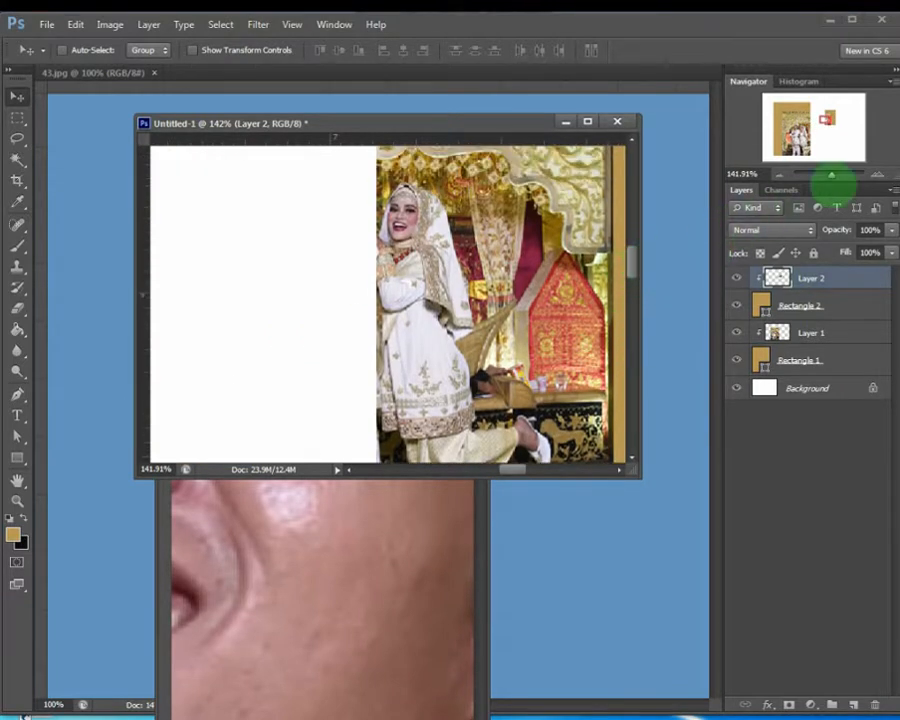
{"action": "left_click_drag", "start_coordinate": [830, 177], "coordinate": [838, 175]}
{"action": "left_click_drag", "start_coordinate": [398, 331], "coordinate": [560, 420]}
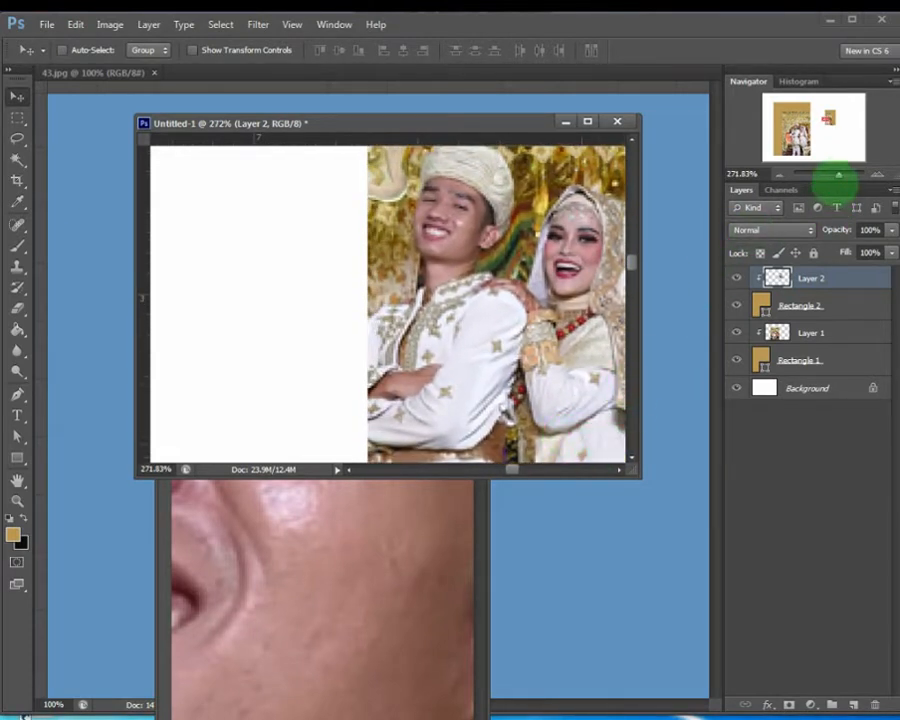
Enlarge the Untitled-1 window and adjust the Layer 2 photo's position to examine the groom's face at 948.77%
{"action": "left_click_drag", "start_coordinate": [839, 178], "coordinate": [847, 177]}
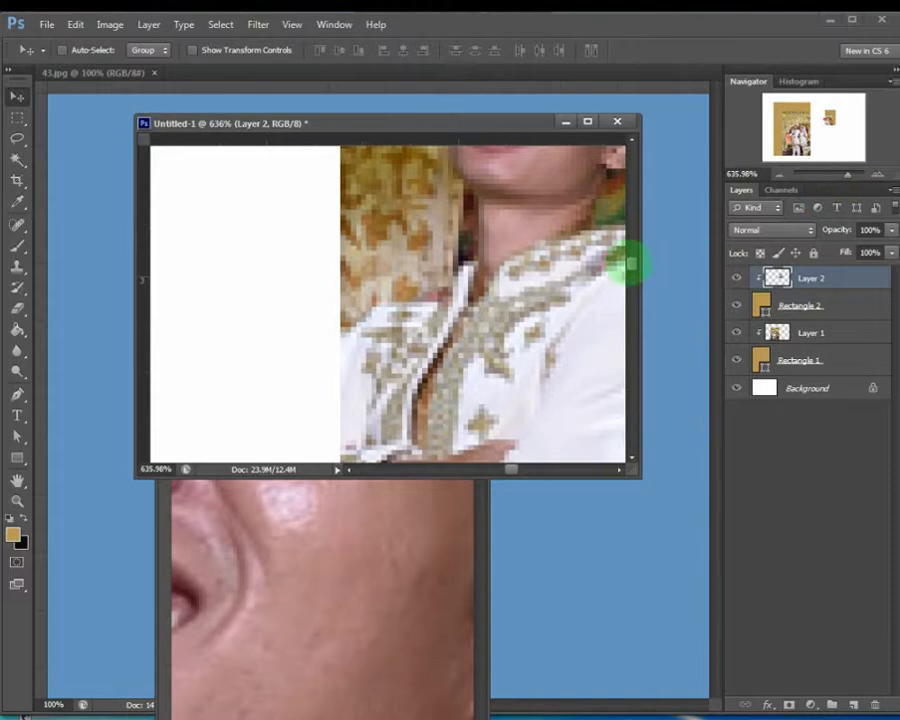
{"action": "scroll", "coordinate": [629, 257], "scroll_direction": "up", "scroll_amount": 6}
{"action": "left_click_drag", "start_coordinate": [502, 468], "coordinate": [538, 606]}
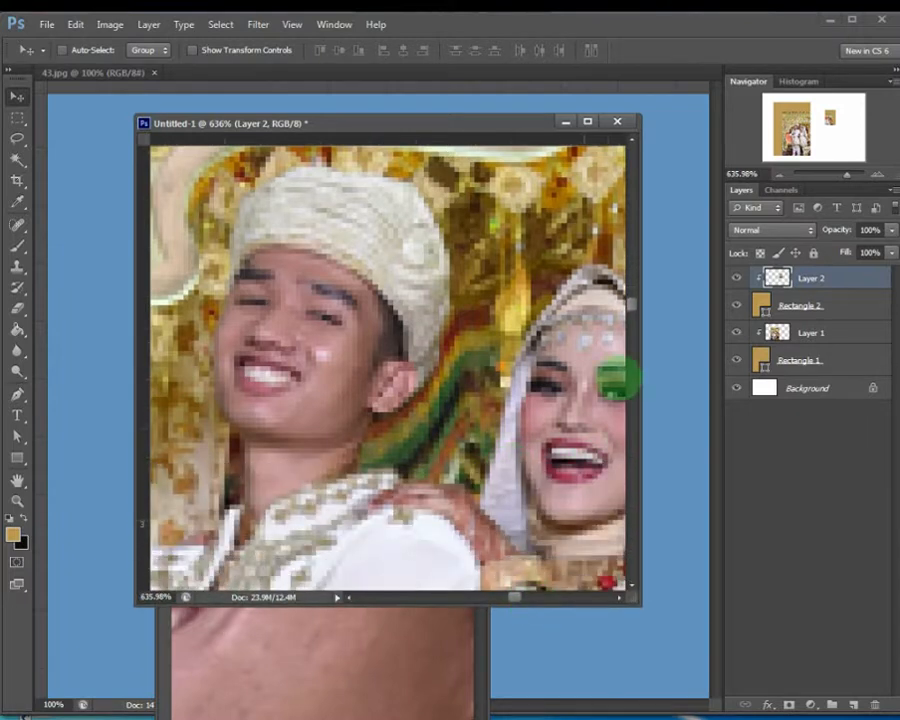
{"action": "left_click_drag", "start_coordinate": [847, 173], "coordinate": [853, 174]}
{"action": "left_click_drag", "start_coordinate": [516, 357], "coordinate": [548, 408]}
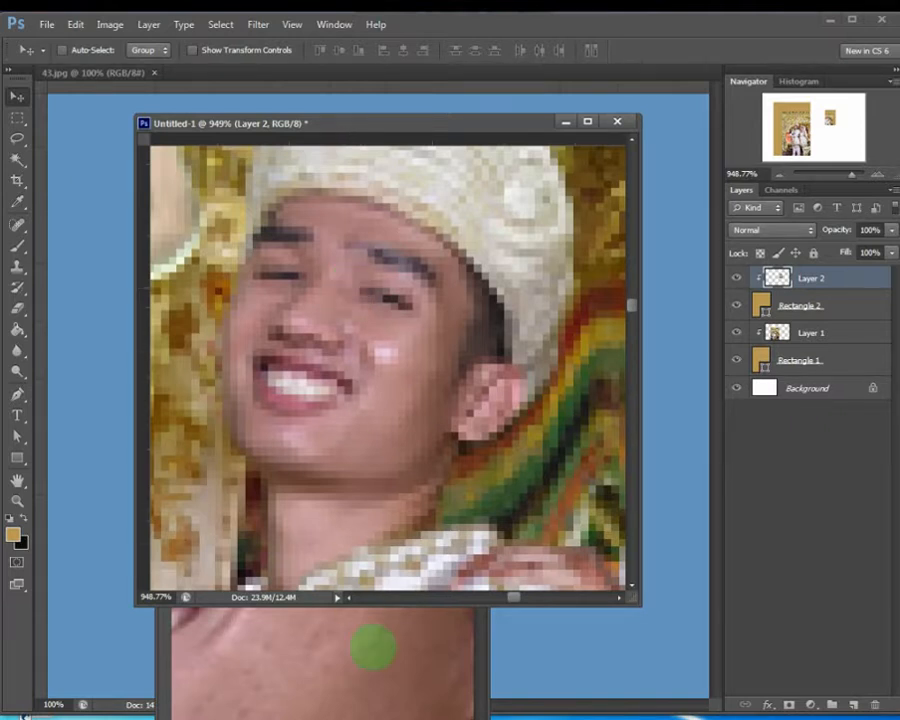
Compare the groom's face in DSC_7393.JPG with the small copy in Untitled-1, and zoom DSC_7393.JPG out to 16.53%
{"action": "left_click", "coordinate": [380, 655]}
{"action": "left_click_drag", "start_coordinate": [378, 305], "coordinate": [743, 160]}
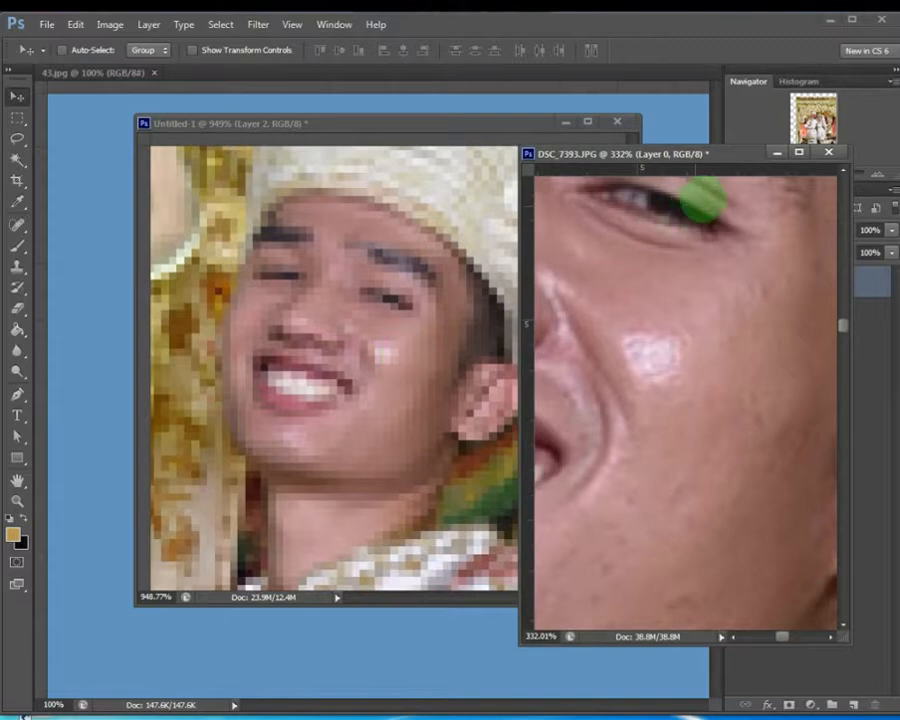
{"action": "left_click_drag", "start_coordinate": [740, 157], "coordinate": [429, 280]}
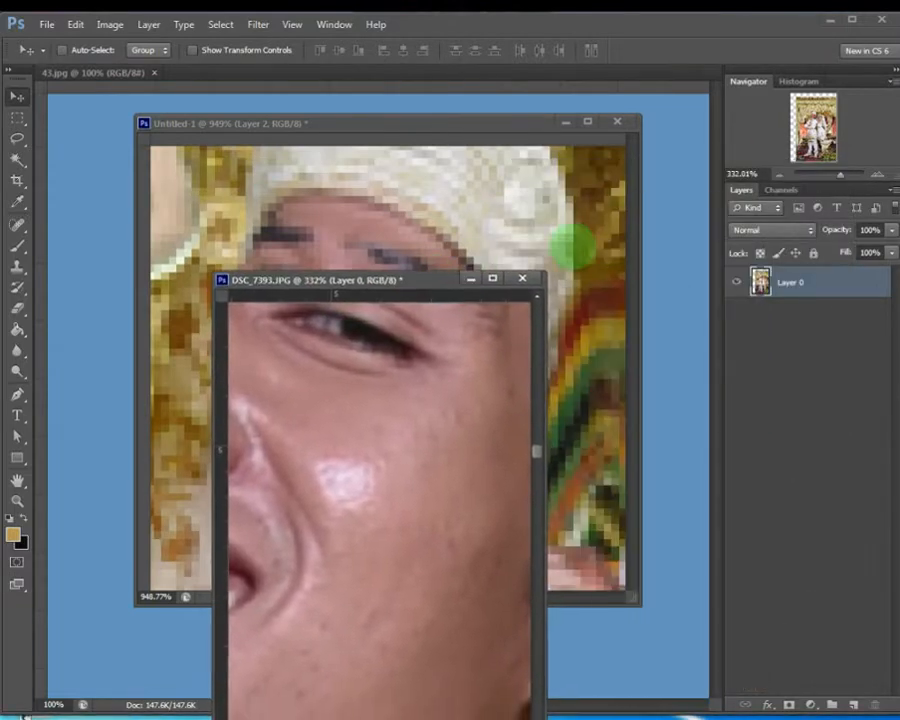
{"action": "left_click_drag", "start_coordinate": [840, 173], "coordinate": [818, 173]}
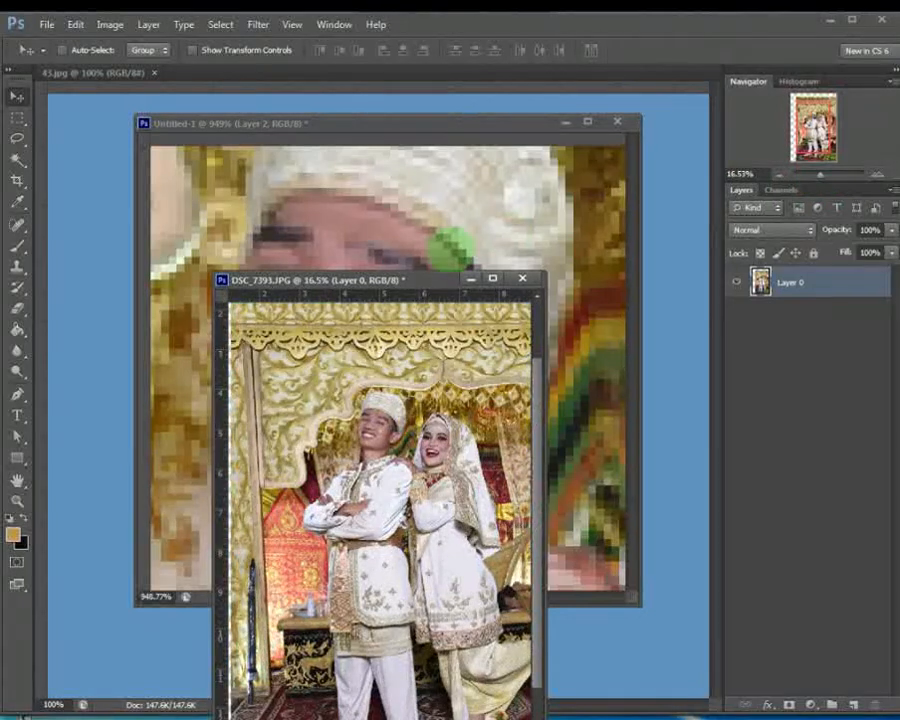
{"action": "left_click_drag", "start_coordinate": [422, 281], "coordinate": [437, 308]}
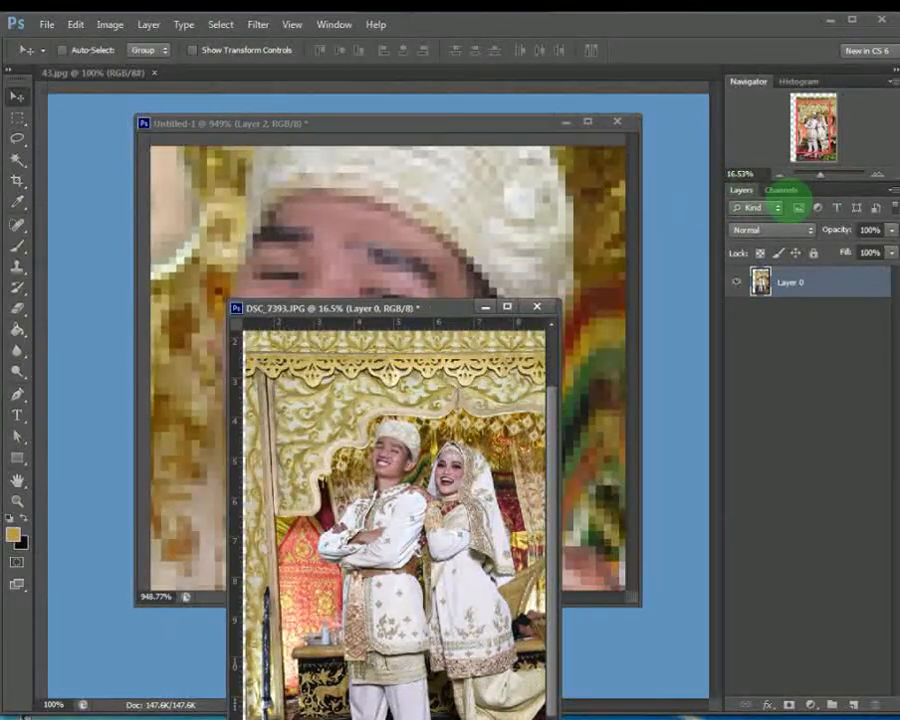
Zoom the Untitled-1 layout out to 17.38% to show both rectangles, and bring the DSC_7393.JPG window in front of it
{"action": "left_click", "coordinate": [518, 127]}
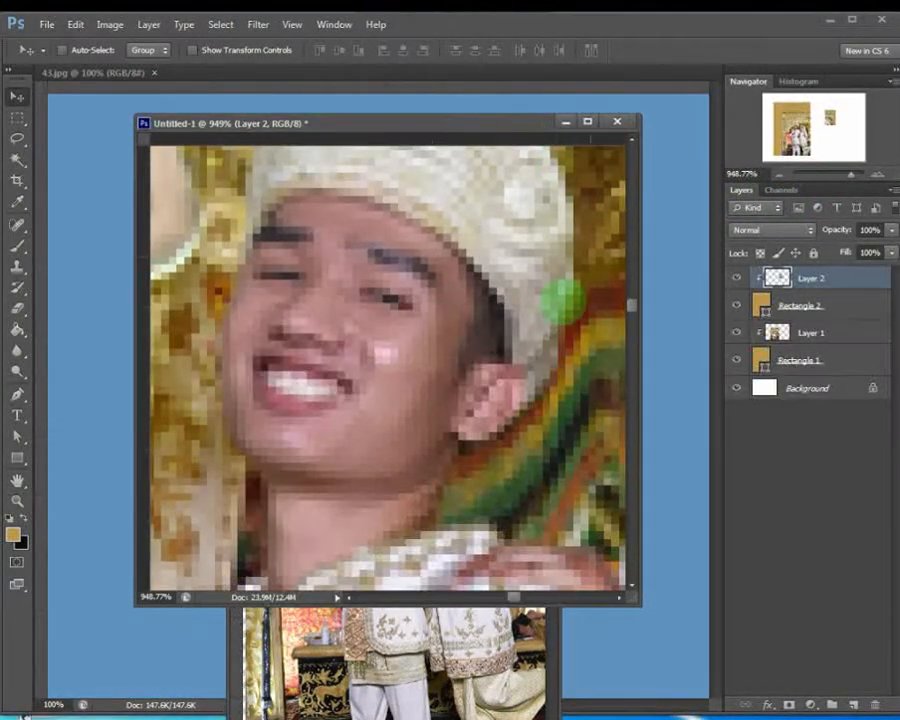
{"action": "mouse_move", "coordinate": [631, 302]}
{"action": "left_mouse_down"}
{"action": "mouse_move", "coordinate": [630, 294]}
{"action": "mouse_move", "coordinate": [631, 306]}
{"action": "left_mouse_up"}
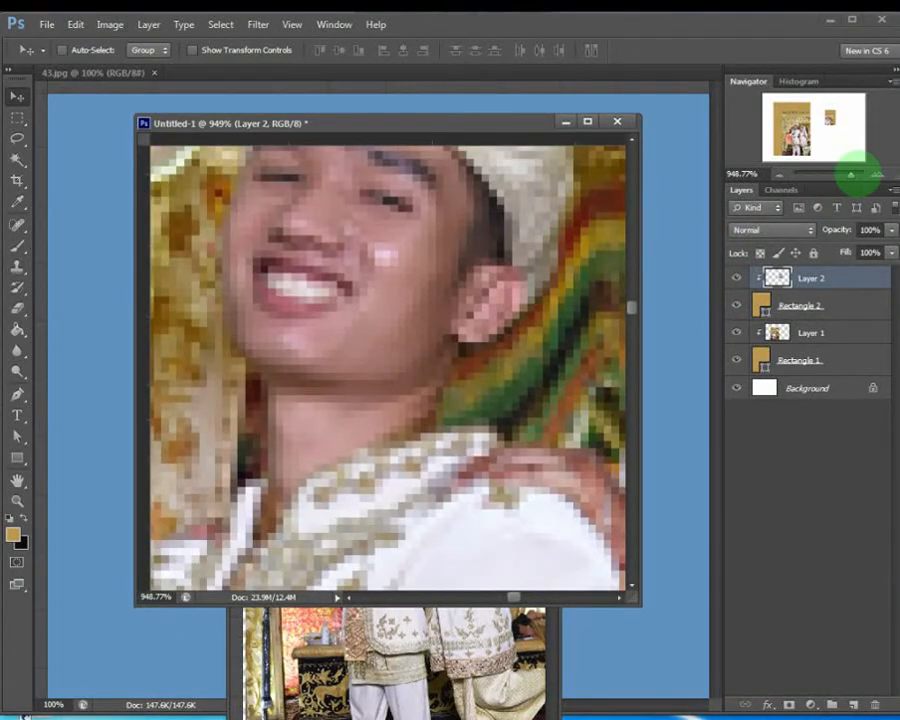
{"action": "left_click_drag", "start_coordinate": [862, 174], "coordinate": [820, 172]}
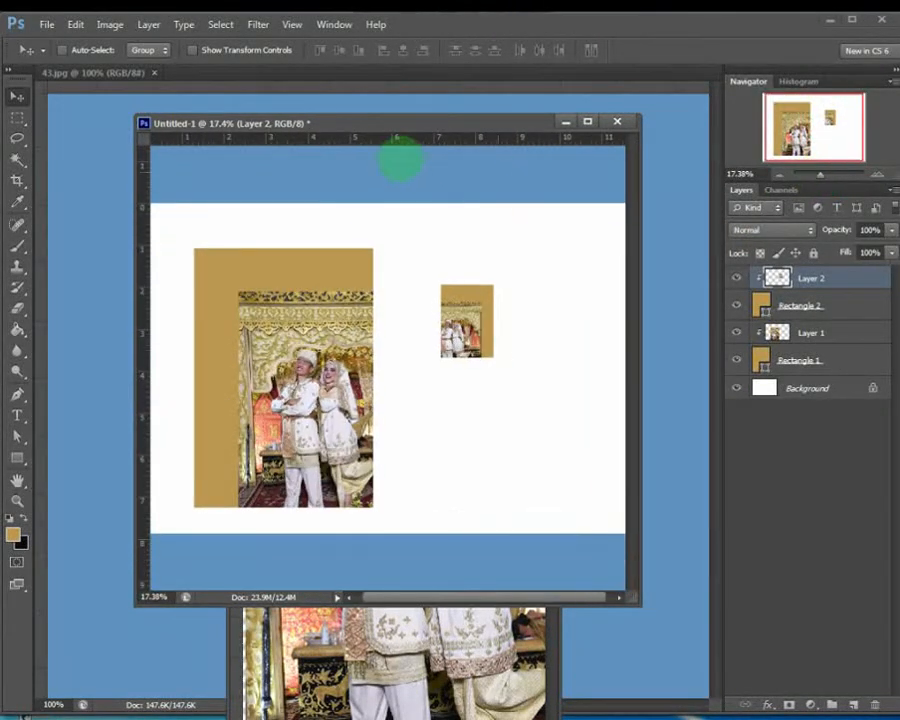
{"action": "left_click_drag", "start_coordinate": [381, 127], "coordinate": [386, 120]}
{"action": "left_click", "coordinate": [438, 626]}
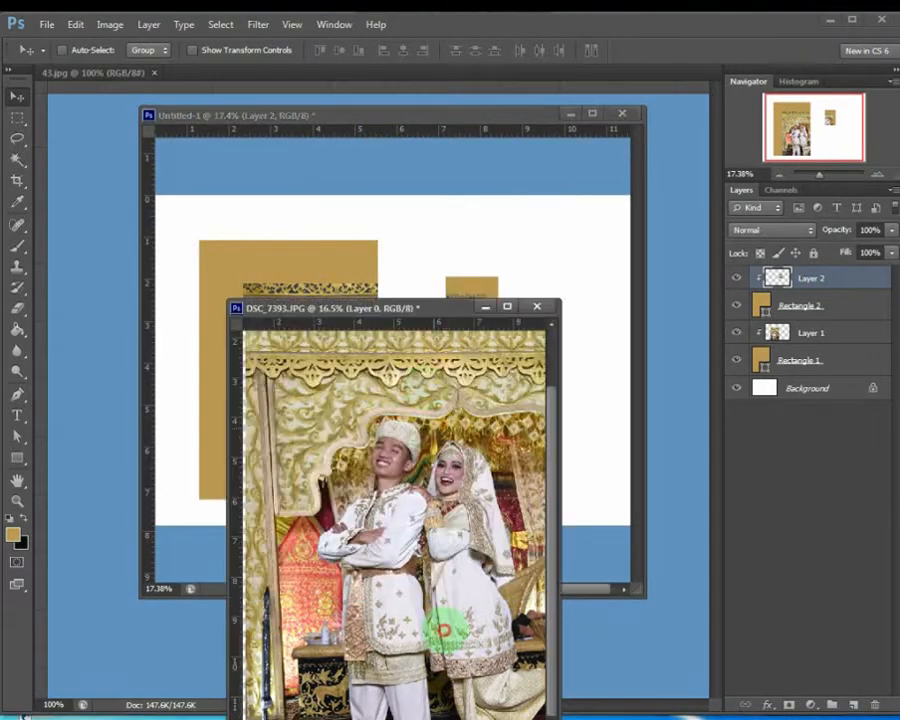
Rearrange the DSC_7393.JPG window around the Untitled-1 layout to compare the original photo with the large and small copies
{"action": "left_click_drag", "start_coordinate": [420, 300], "coordinate": [546, 432]}
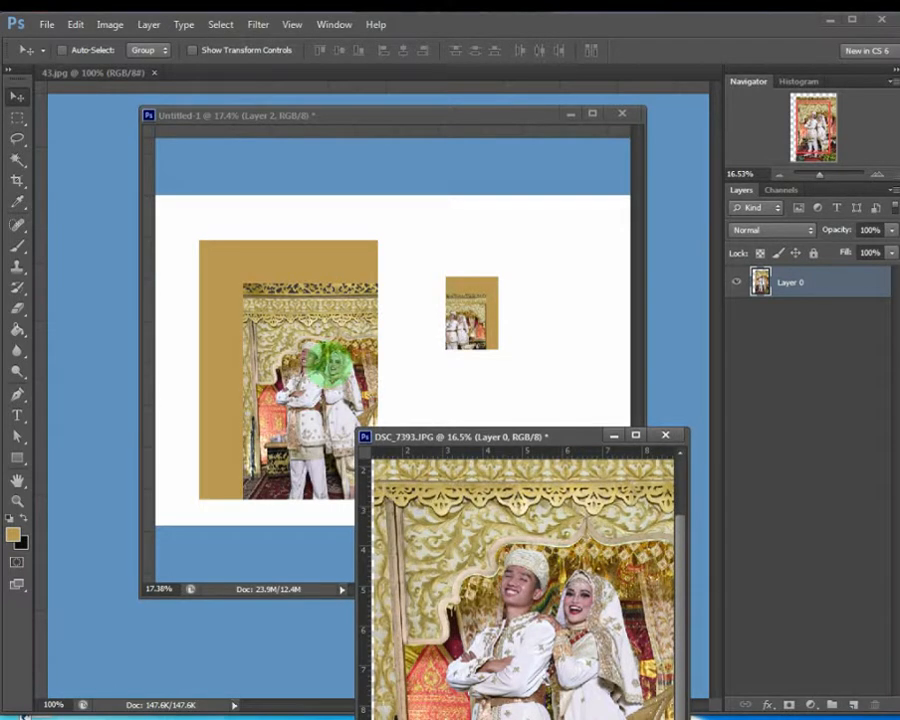
{"action": "left_click_drag", "start_coordinate": [330, 365], "coordinate": [322, 325]}
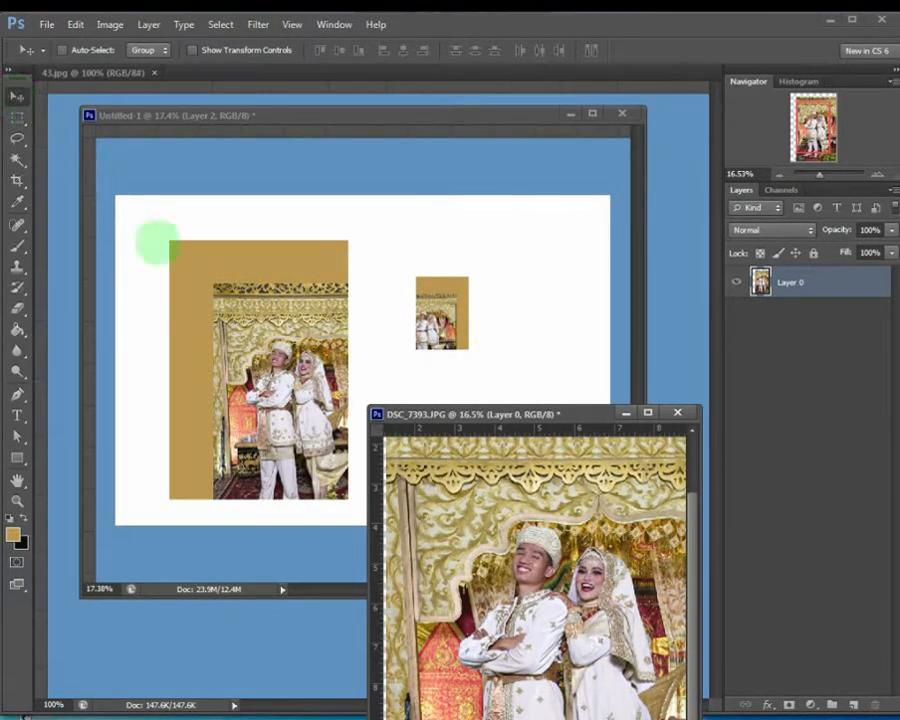
{"action": "left_click_drag", "start_coordinate": [578, 413], "coordinate": [517, 432]}
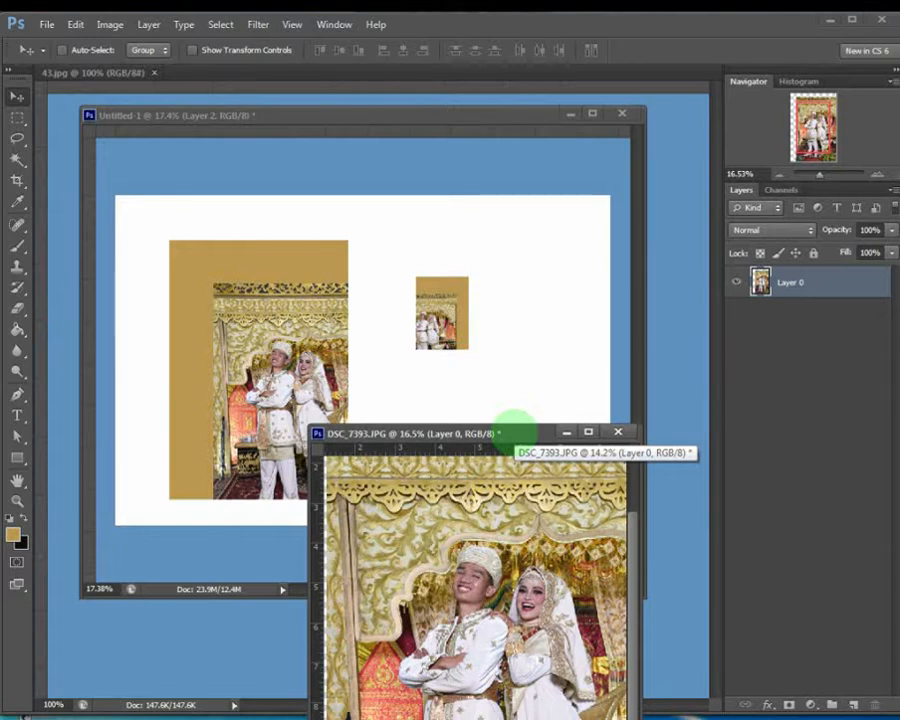
{"action": "left_click", "coordinate": [526, 283]}
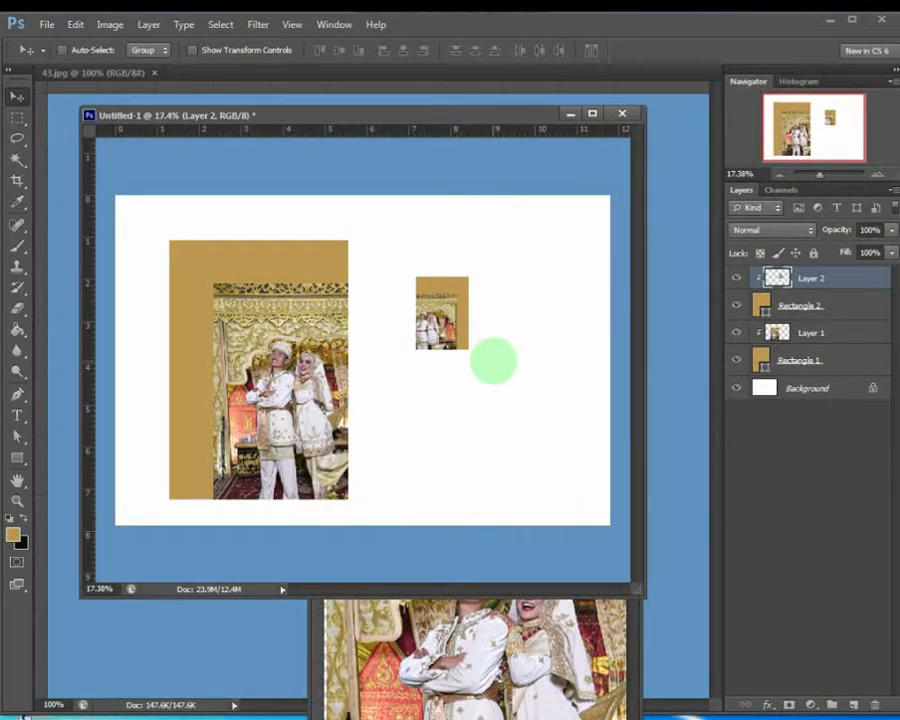
{"action": "left_click", "coordinate": [476, 603]}
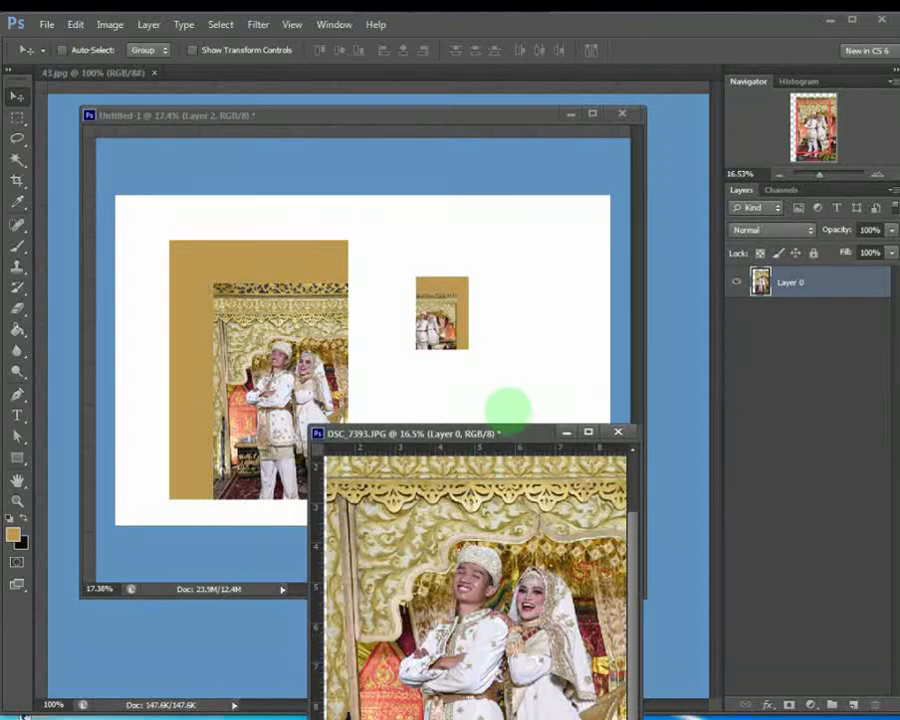
{"action": "mouse_move", "coordinate": [513, 430]}
{"action": "left_mouse_down"}
{"action": "mouse_move", "coordinate": [566, 293]}
{"action": "mouse_move", "coordinate": [572, 245]}
{"action": "mouse_move", "coordinate": [503, 409]}
{"action": "left_mouse_up"}
Close the Untitled-1 layout without saving its changes
{"action": "left_click", "coordinate": [500, 334]}
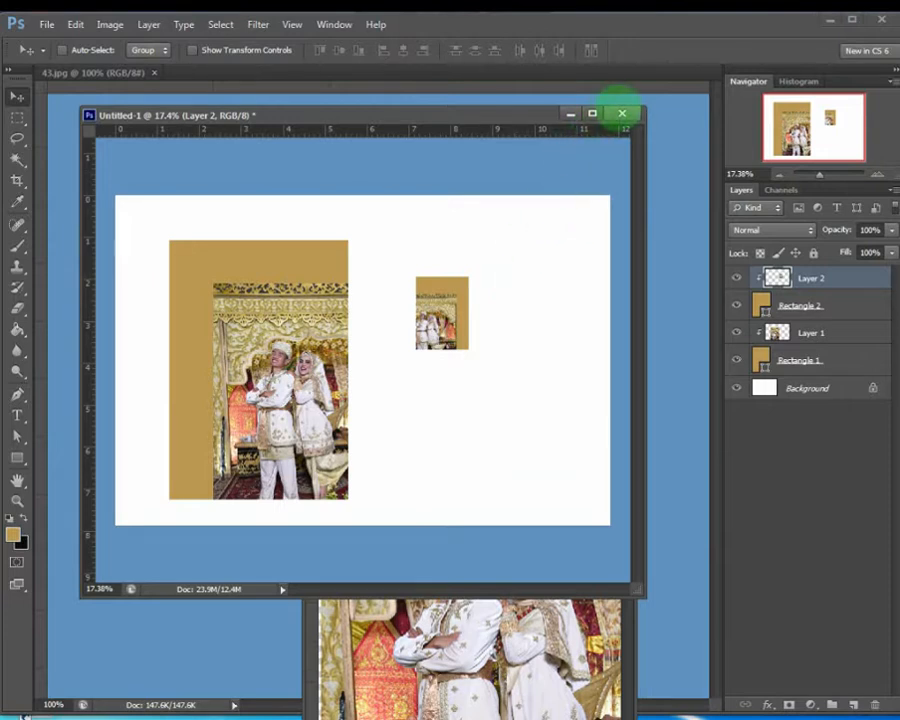
{"action": "left_click", "coordinate": [621, 113]}
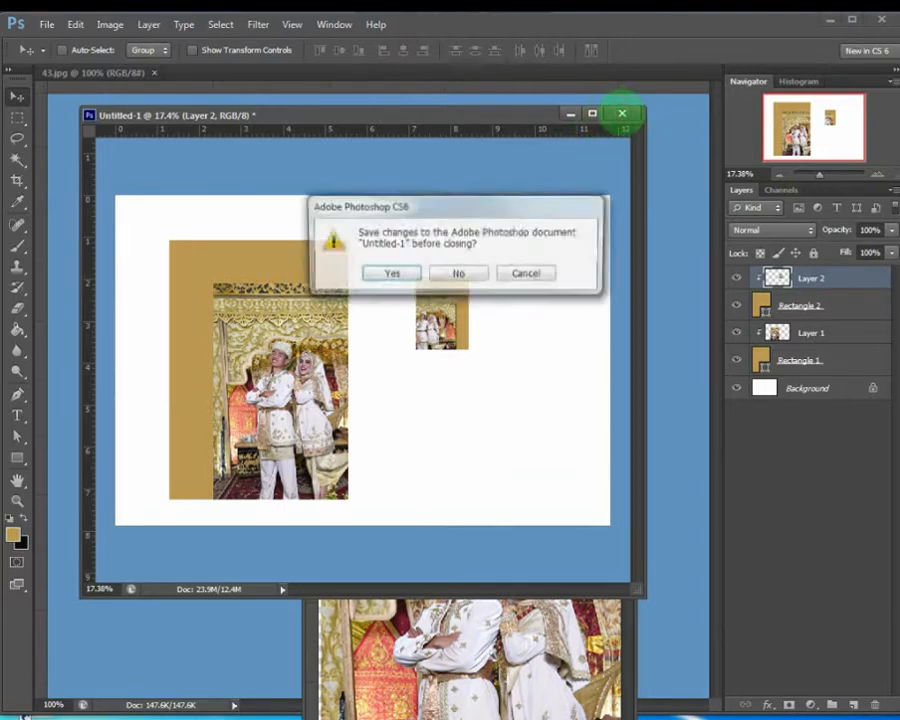
{"action": "left_click", "coordinate": [458, 274]}
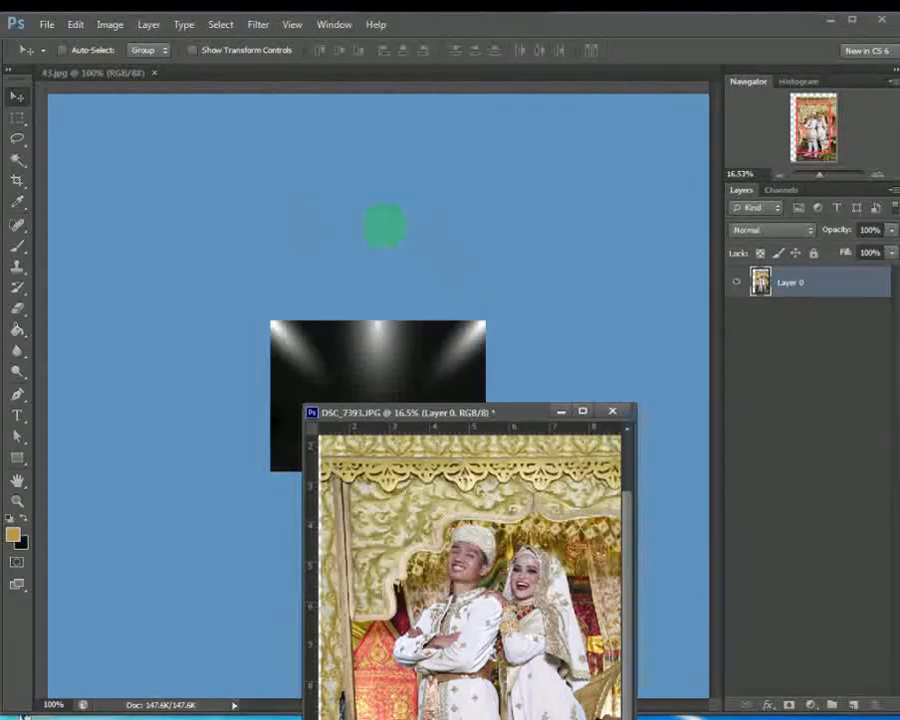
Create a new white RGB document 20 cm wide and 30 cm high at 300 pixels/inch
{"action": "left_click", "coordinate": [42, 24]}
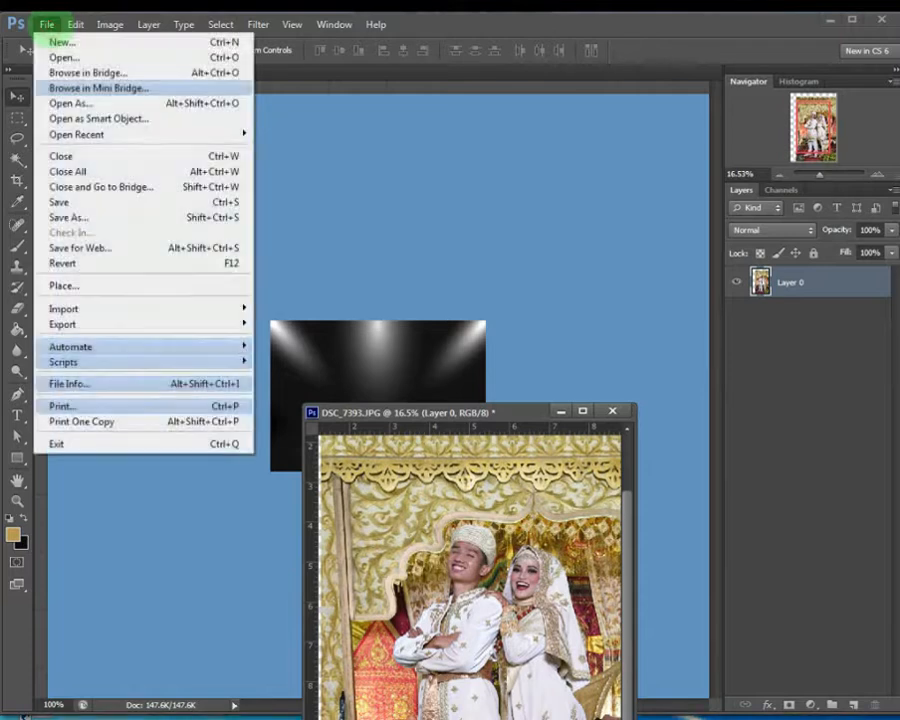
{"action": "left_click", "coordinate": [58, 42]}
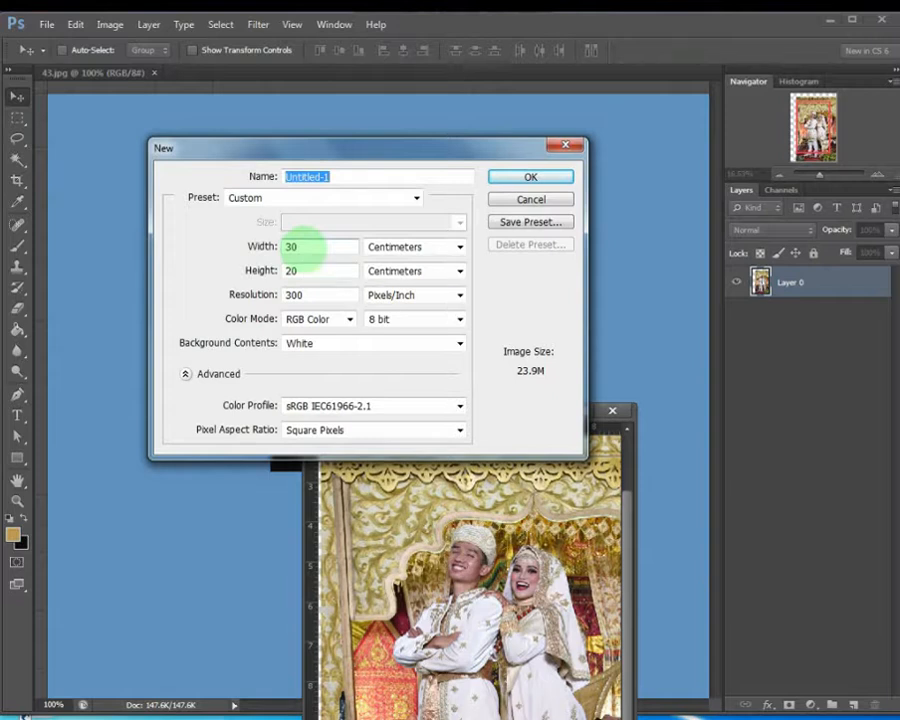
{"action": "left_click", "coordinate": [290, 247]}
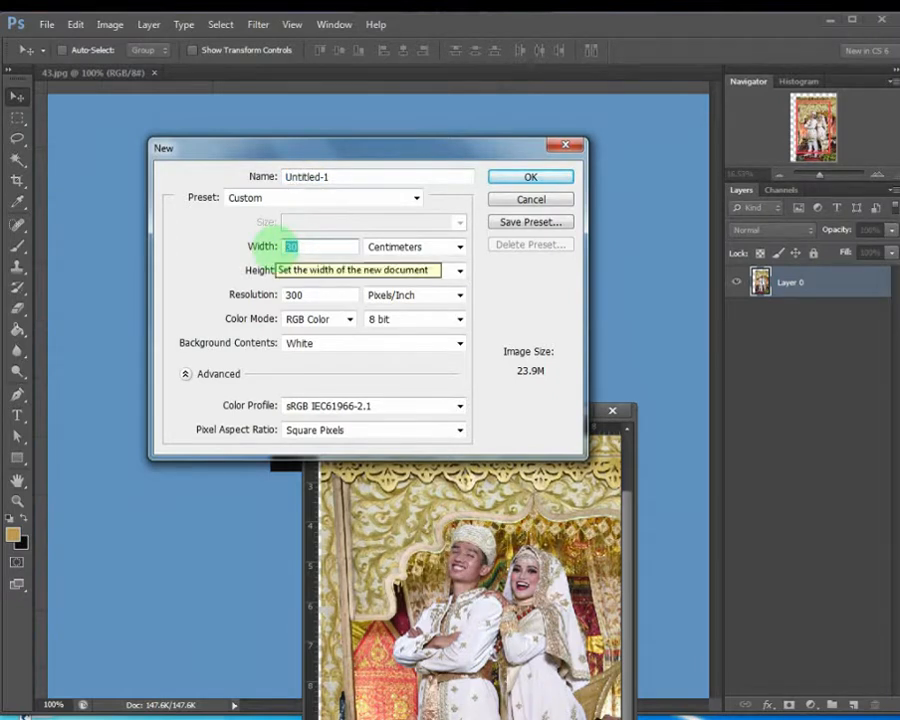
{"action": "type", "text": "2"}
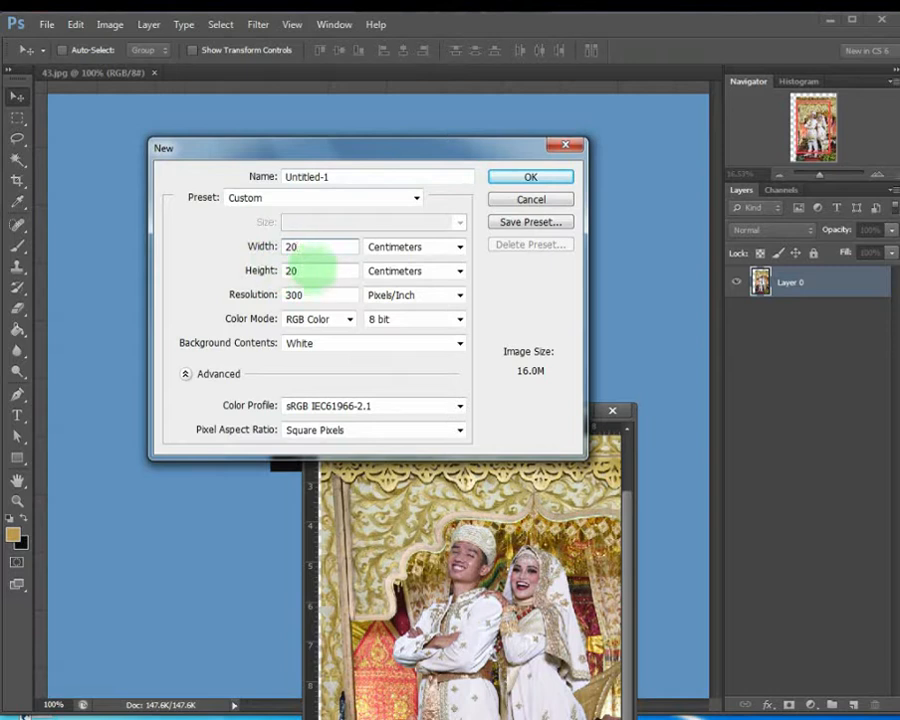
{"action": "left_click", "coordinate": [290, 271]}
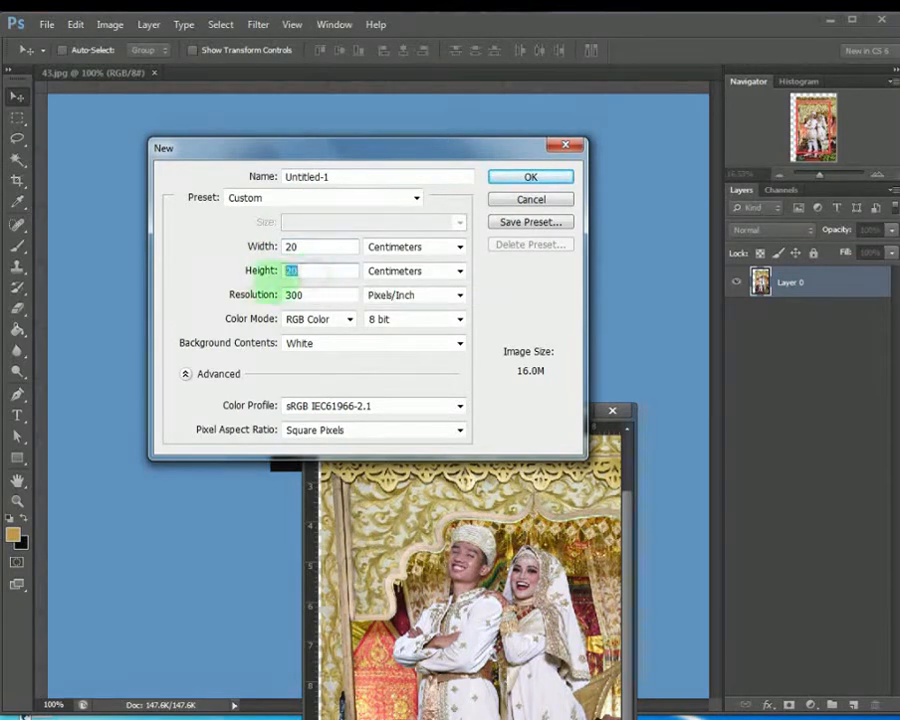
{"action": "type", "text": "30"}
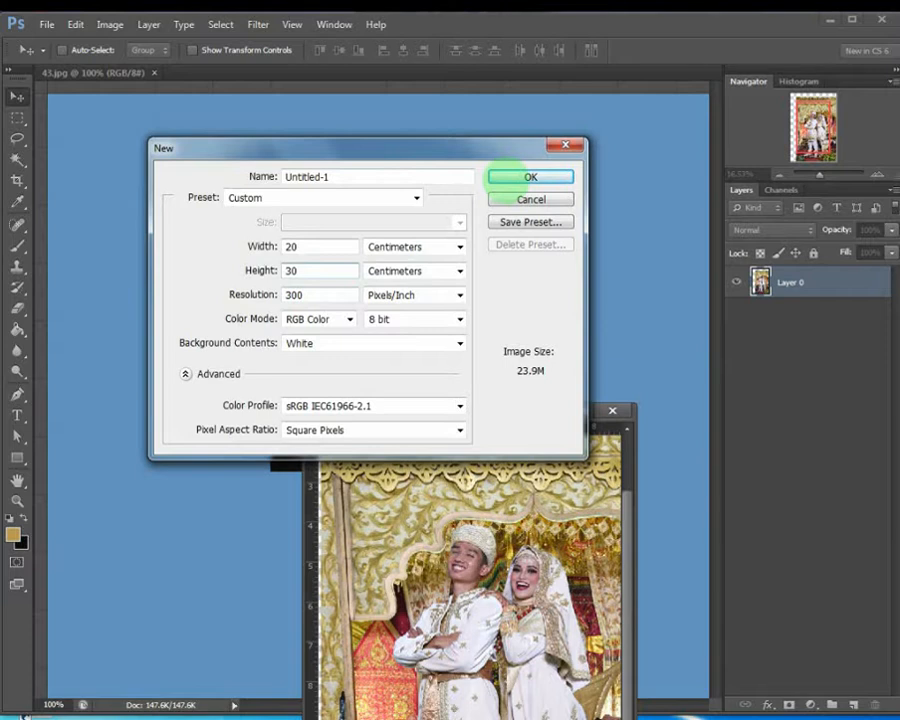
{"action": "left_click", "coordinate": [509, 176]}
Arrange the blank Untitled-1 window and the DSC_7393.JPG window so the photo overlaps only part of the page
{"action": "left_click_drag", "start_coordinate": [498, 428], "coordinate": [515, 478]}
{"action": "left_click_drag", "start_coordinate": [603, 458], "coordinate": [243, 118]}
{"action": "left_click", "coordinate": [544, 480]}
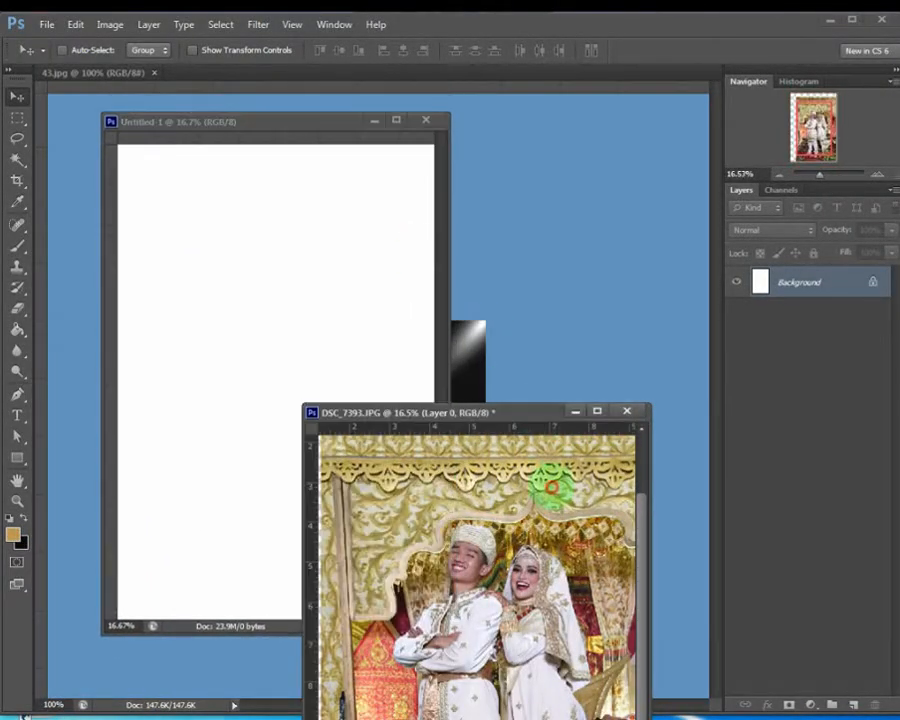
{"action": "left_click_drag", "start_coordinate": [514, 416], "coordinate": [600, 328]}
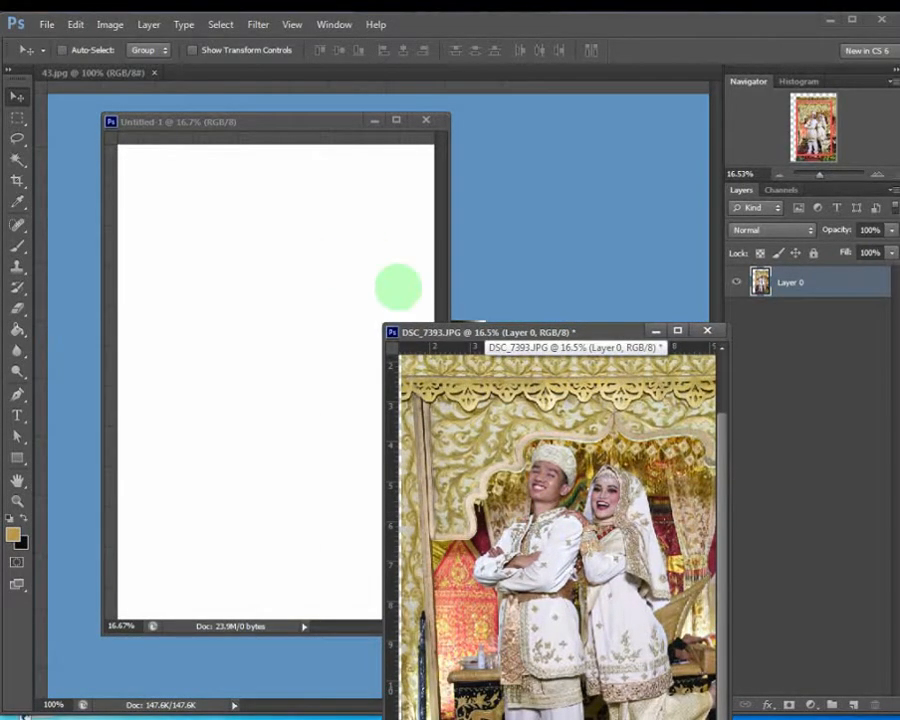
{"action": "left_click_drag", "start_coordinate": [555, 344], "coordinate": [515, 349]}
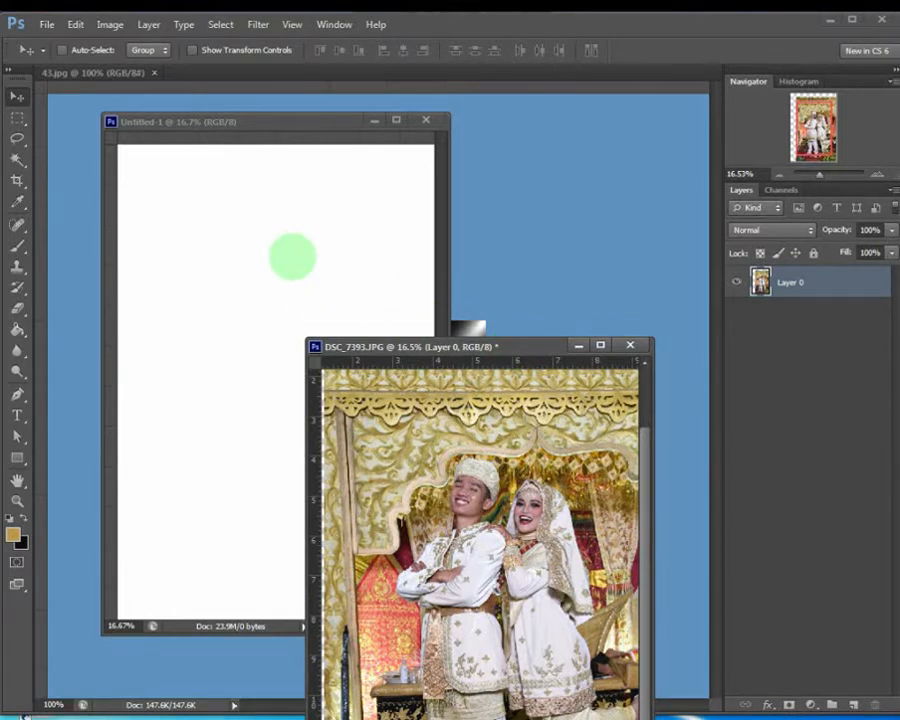
{"action": "left_click_drag", "start_coordinate": [498, 340], "coordinate": [516, 320]}
Try the DSC_7393.JPG photo as a full-page layer in Untitled-1, and delete that layer
{"action": "left_click_drag", "start_coordinate": [480, 414], "coordinate": [232, 255]}
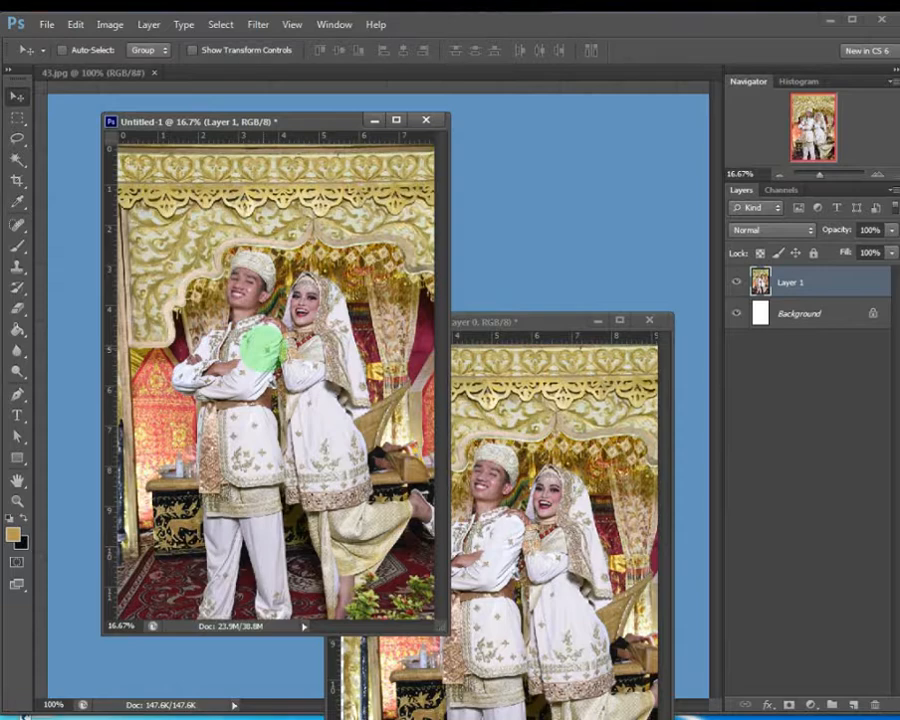
{"action": "mouse_move", "coordinate": [262, 347]}
{"action": "left_mouse_down"}
{"action": "mouse_move", "coordinate": [296, 372]}
{"action": "mouse_move", "coordinate": [186, 352]}
{"action": "mouse_move", "coordinate": [295, 354]}
{"action": "mouse_move", "coordinate": [257, 346]}
{"action": "left_mouse_up"}
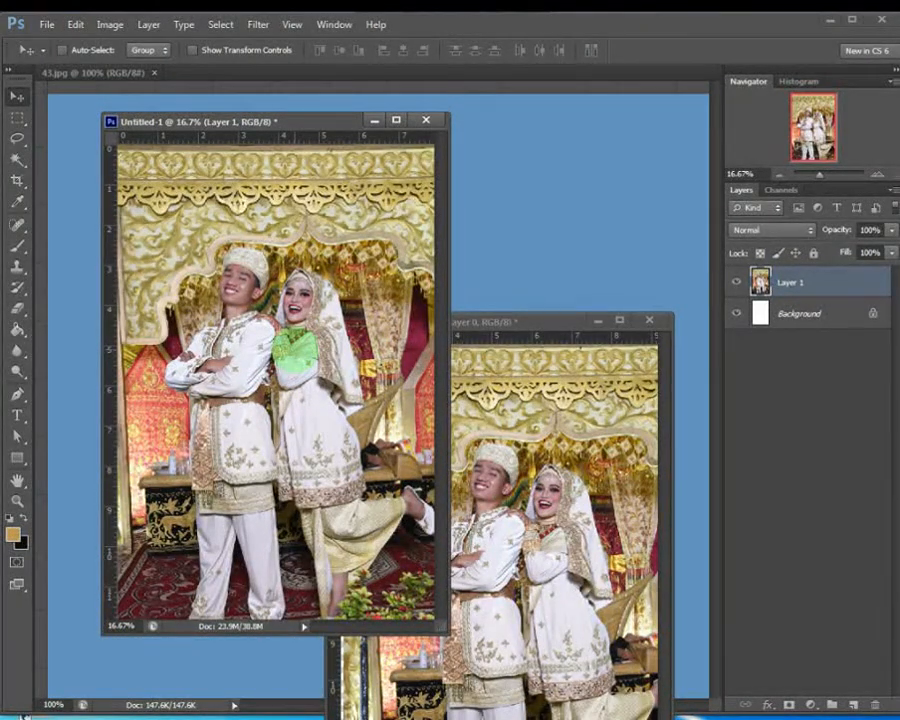
{"action": "key", "text": "Delete"}
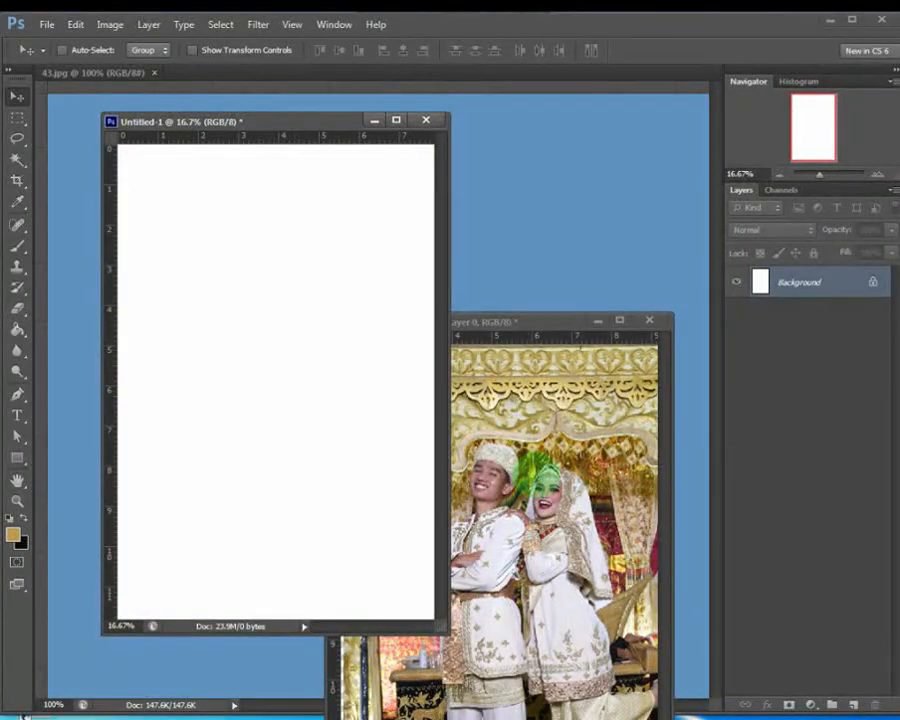
Zoom DSC_7393.JPG in to 271.83% and widen its window for a close look at the photo
{"action": "left_click_drag", "start_coordinate": [544, 321], "coordinate": [524, 292]}
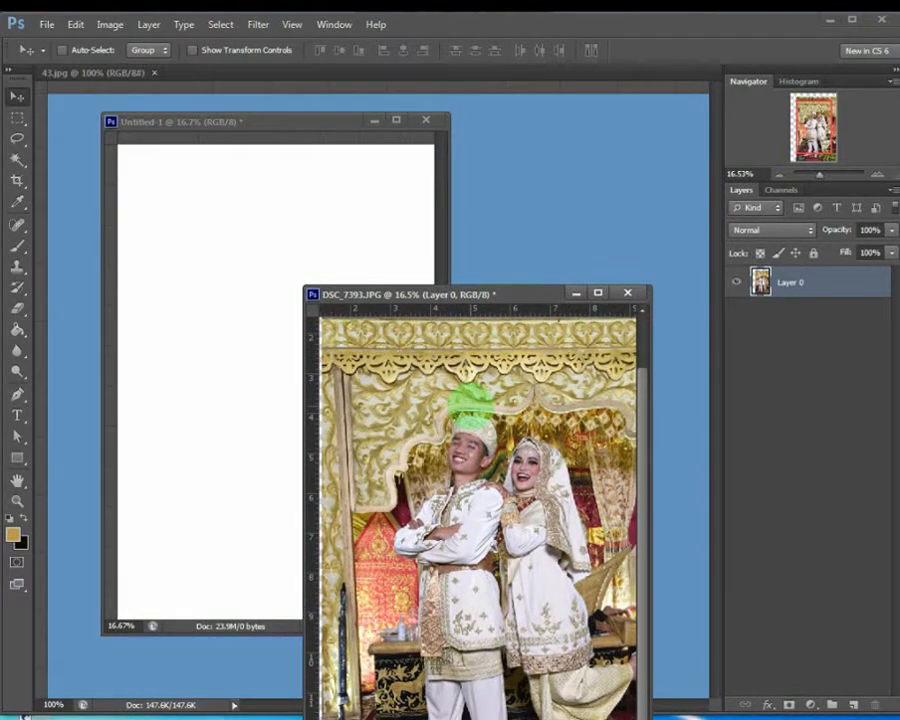
{"action": "left_click_drag", "start_coordinate": [512, 295], "coordinate": [484, 248]}
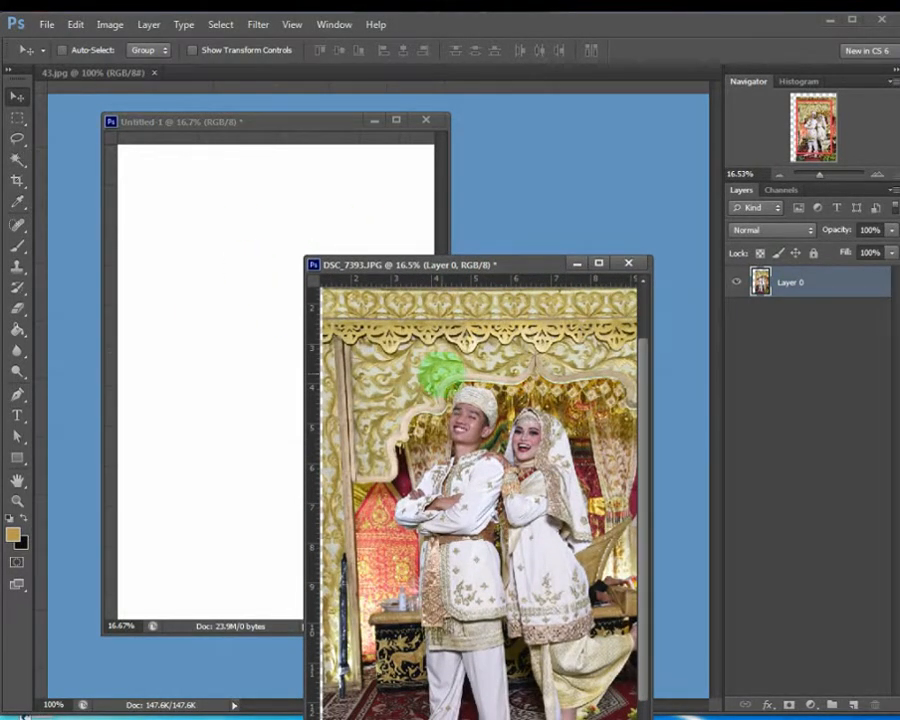
{"action": "left_click_drag", "start_coordinate": [520, 263], "coordinate": [490, 206]}
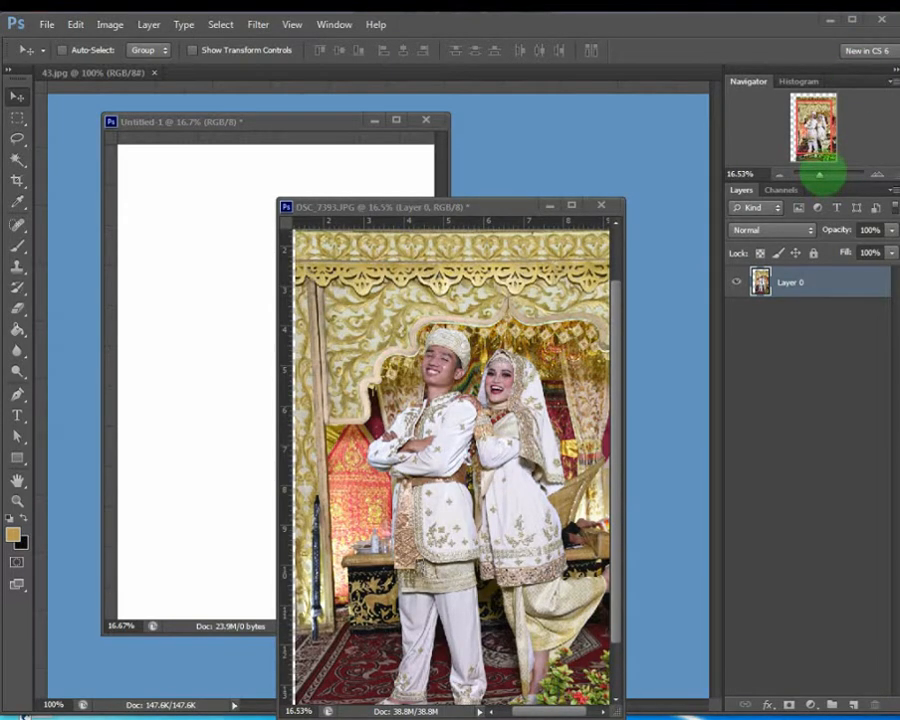
{"action": "left_click_drag", "start_coordinate": [819, 174], "coordinate": [839, 176]}
{"action": "left_click_drag", "start_coordinate": [508, 207], "coordinate": [505, 154]}
{"action": "left_click_drag", "start_coordinate": [273, 325], "coordinate": [164, 318]}
{"action": "left_click_drag", "start_coordinate": [620, 378], "coordinate": [673, 392]}
Bring the groom's face into view in DSC_7393.JPG and set the zoom to 182.21% to inspect its detail
{"action": "left_click_drag", "start_coordinate": [462, 368], "coordinate": [464, 666]}
{"action": "left_click_drag", "start_coordinate": [415, 552], "coordinate": [447, 655]}
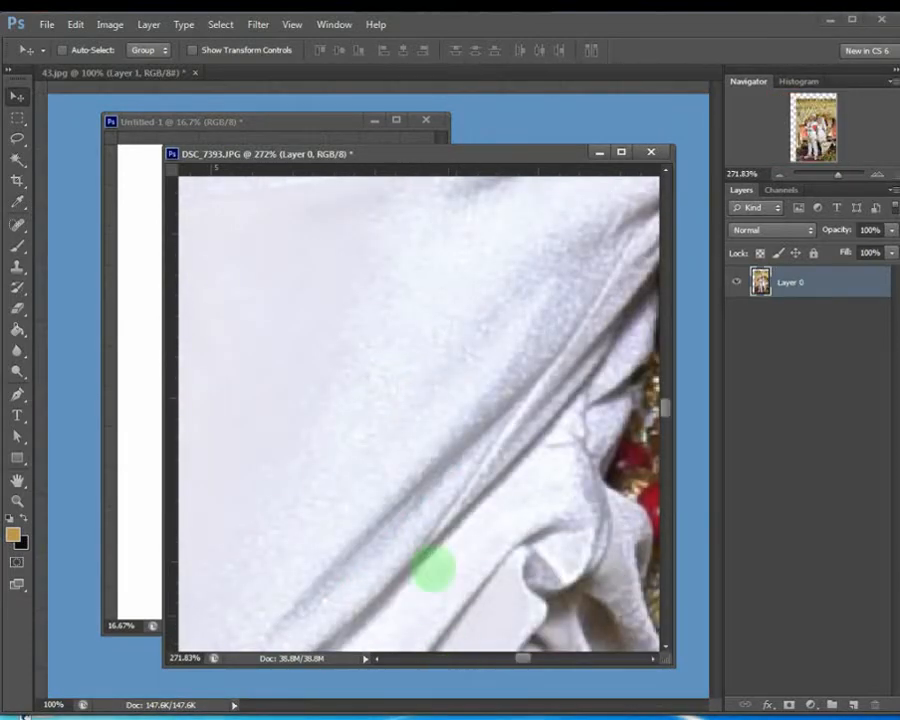
{"action": "left_click_drag", "start_coordinate": [397, 351], "coordinate": [466, 683]}
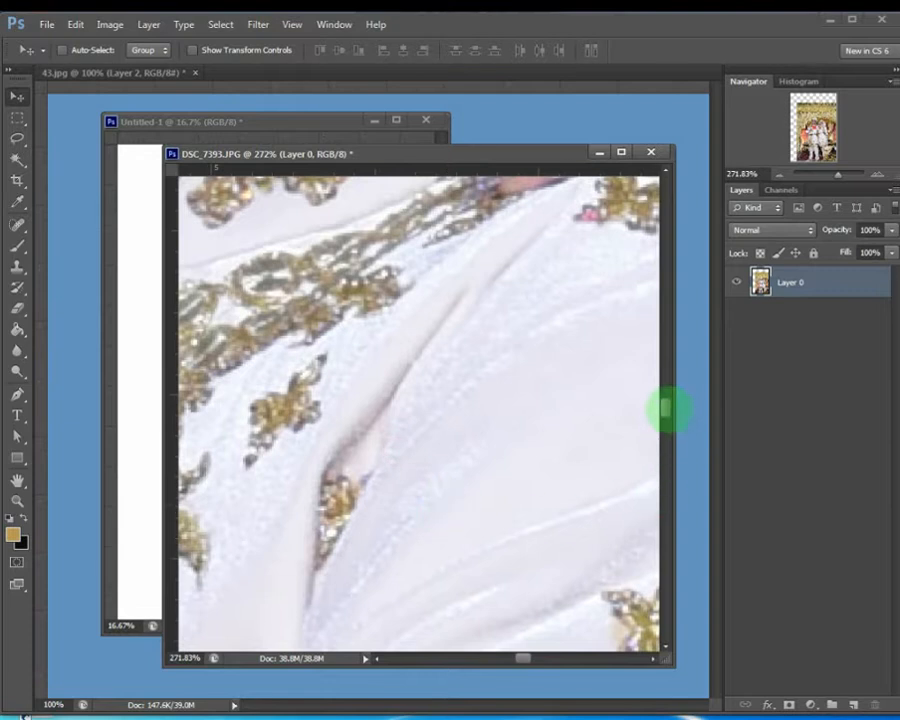
{"action": "left_click_drag", "start_coordinate": [660, 400], "coordinate": [663, 376]}
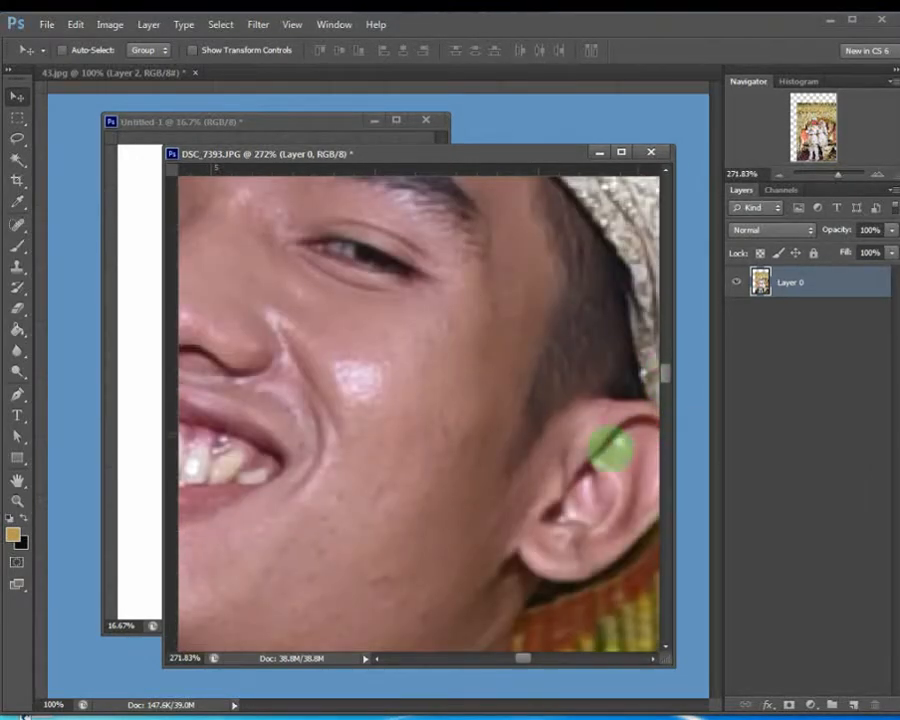
{"action": "left_click_drag", "start_coordinate": [160, 400], "coordinate": [106, 394]}
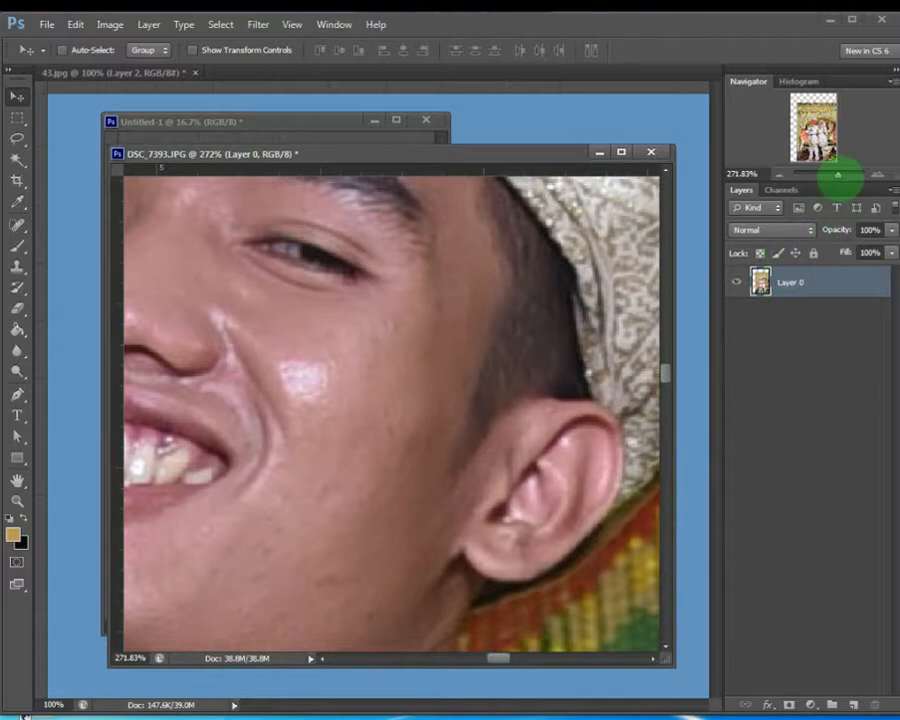
{"action": "left_click_drag", "start_coordinate": [840, 176], "coordinate": [836, 175]}
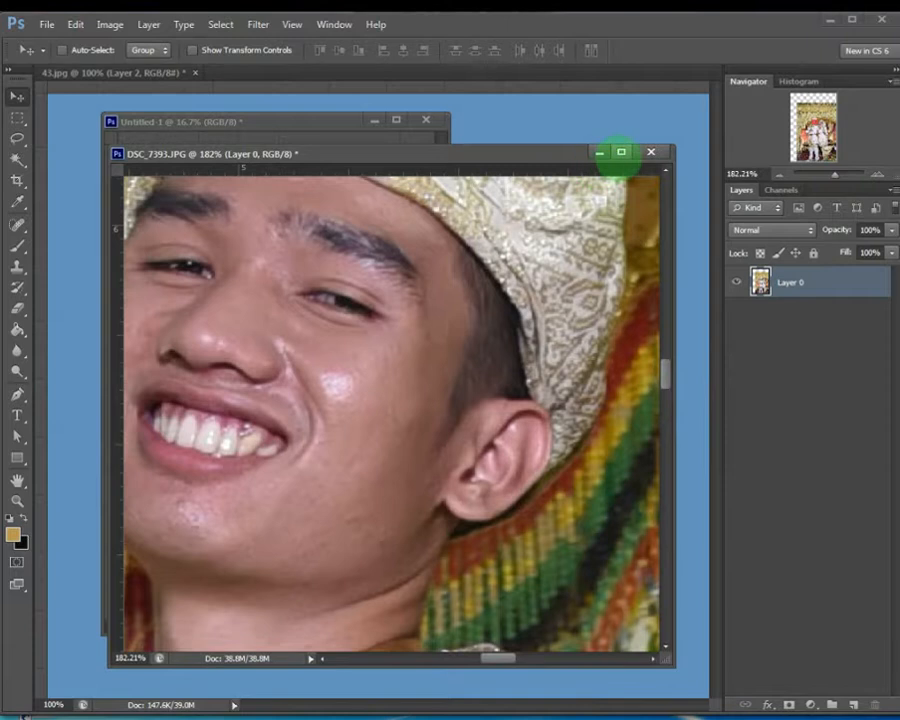
Widen the DSC_7393.JPG window and dock the blank Untitled-1 document as a tab beside 43.jpg
{"action": "left_click_drag", "start_coordinate": [540, 152], "coordinate": [557, 113]}
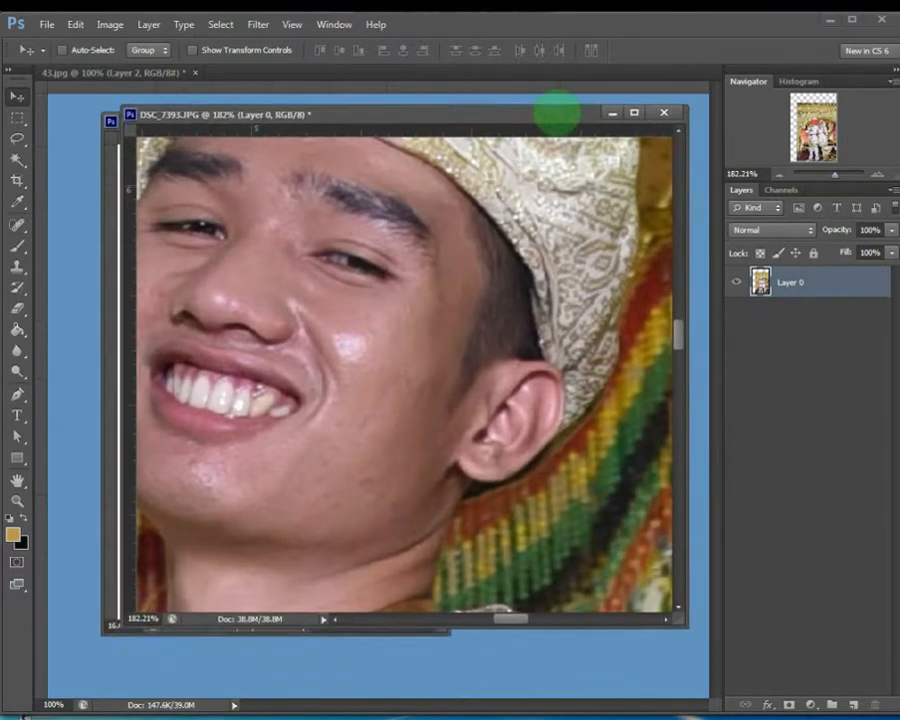
{"action": "left_click_drag", "start_coordinate": [689, 255], "coordinate": [772, 280]}
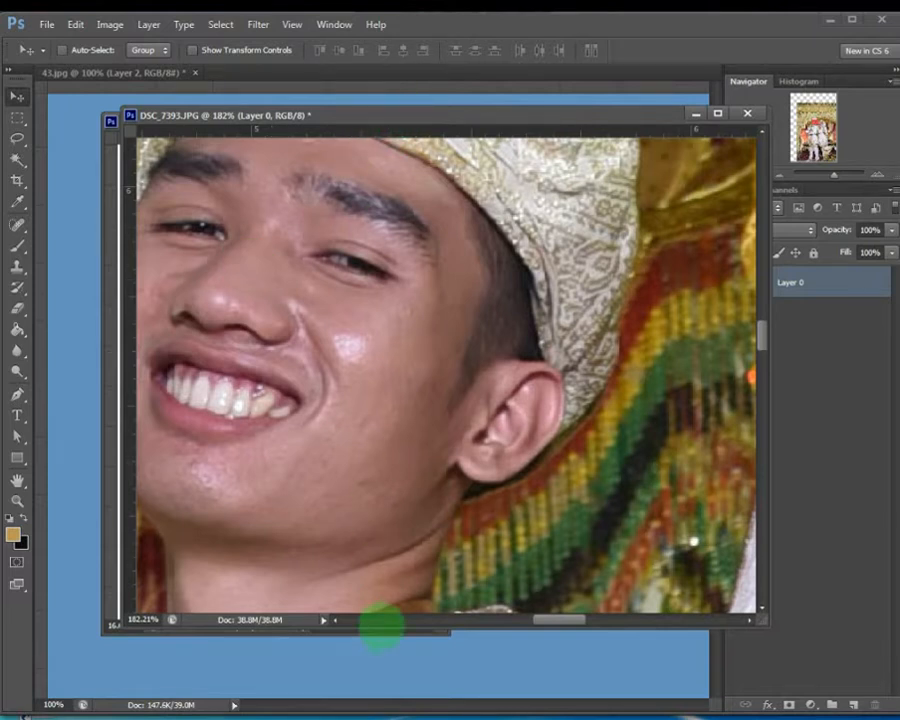
{"action": "left_click", "coordinate": [384, 632]}
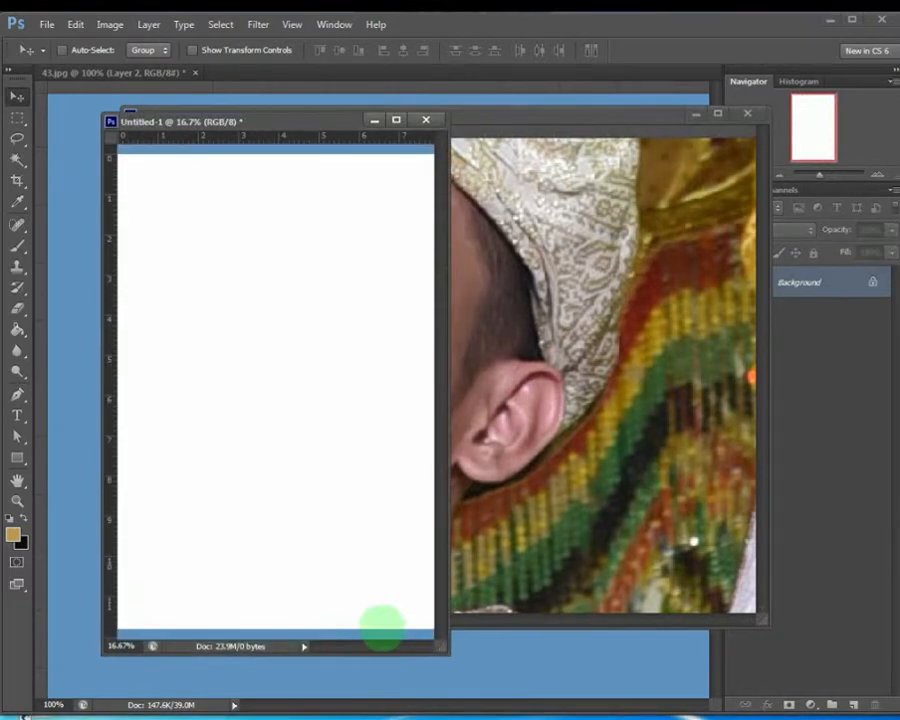
{"action": "mouse_move", "coordinate": [321, 121]}
{"action": "left_mouse_down"}
{"action": "mouse_move", "coordinate": [301, 157]}
{"action": "mouse_move", "coordinate": [358, 76]}
{"action": "mouse_move", "coordinate": [342, 104]}
{"action": "mouse_move", "coordinate": [314, 104]}
{"action": "left_mouse_up"}
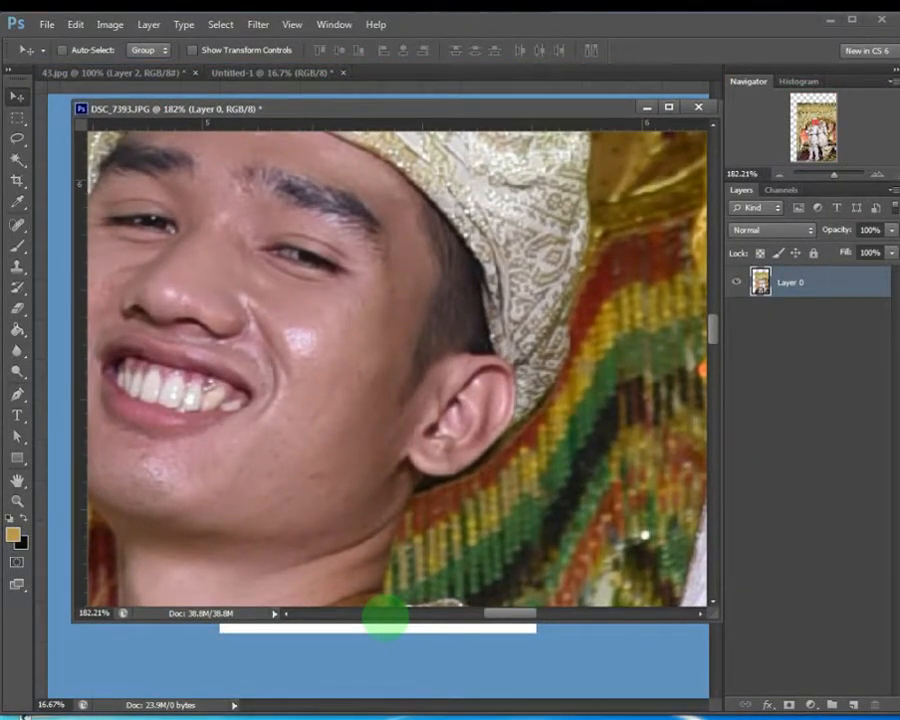
Make the DSC_7393.JPG window taller and examine the bride's face at 182.21%
{"action": "left_click_drag", "start_coordinate": [389, 619], "coordinate": [390, 697]}
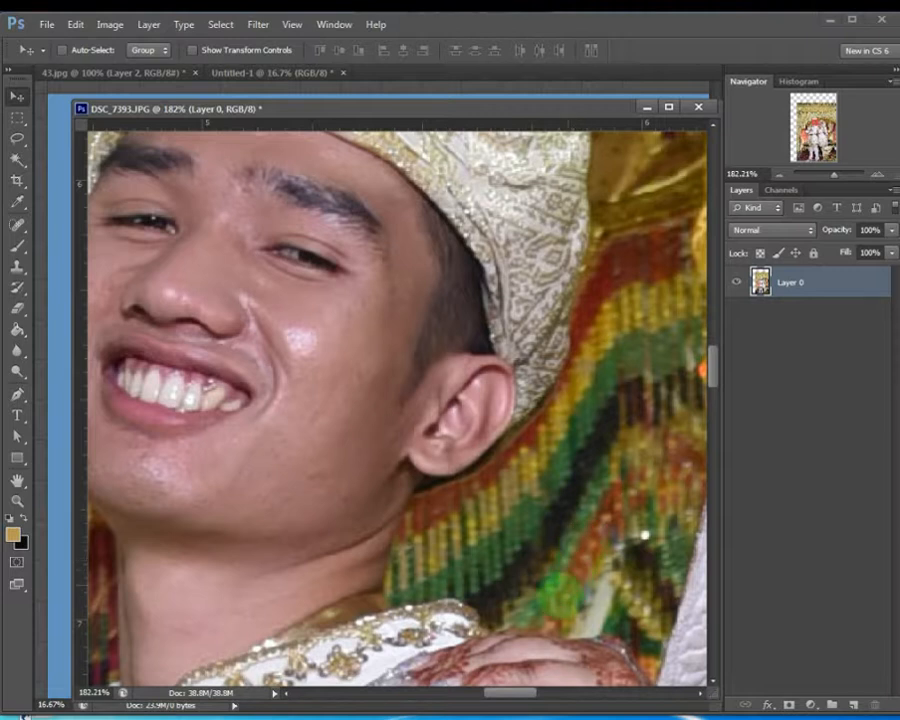
{"action": "left_click_drag", "start_coordinate": [517, 690], "coordinate": [562, 693]}
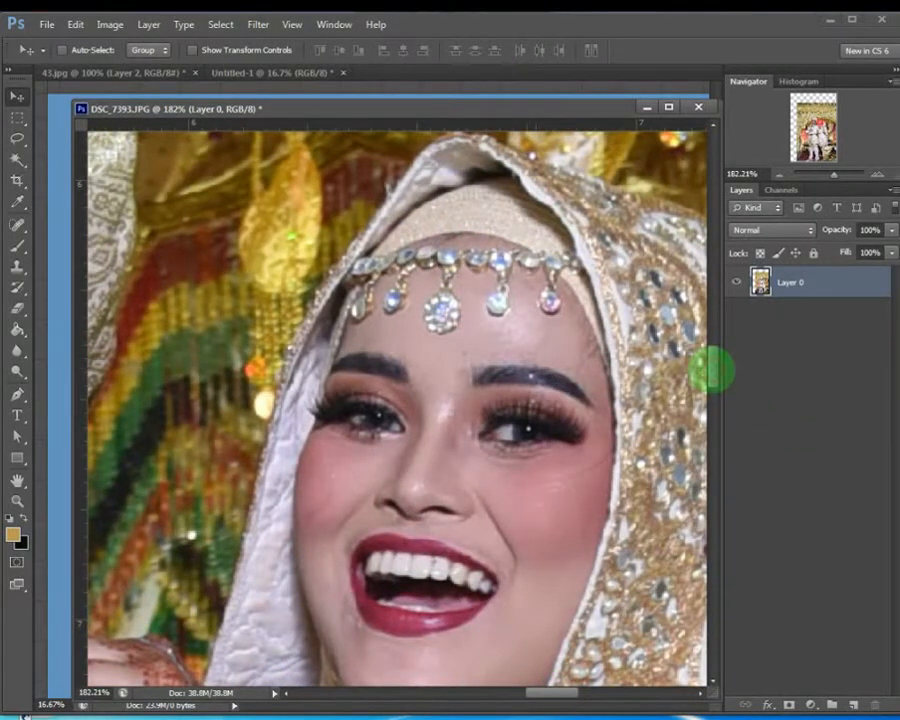
{"action": "scroll", "coordinate": [710, 372], "scroll_direction": "down", "scroll_amount": 3}
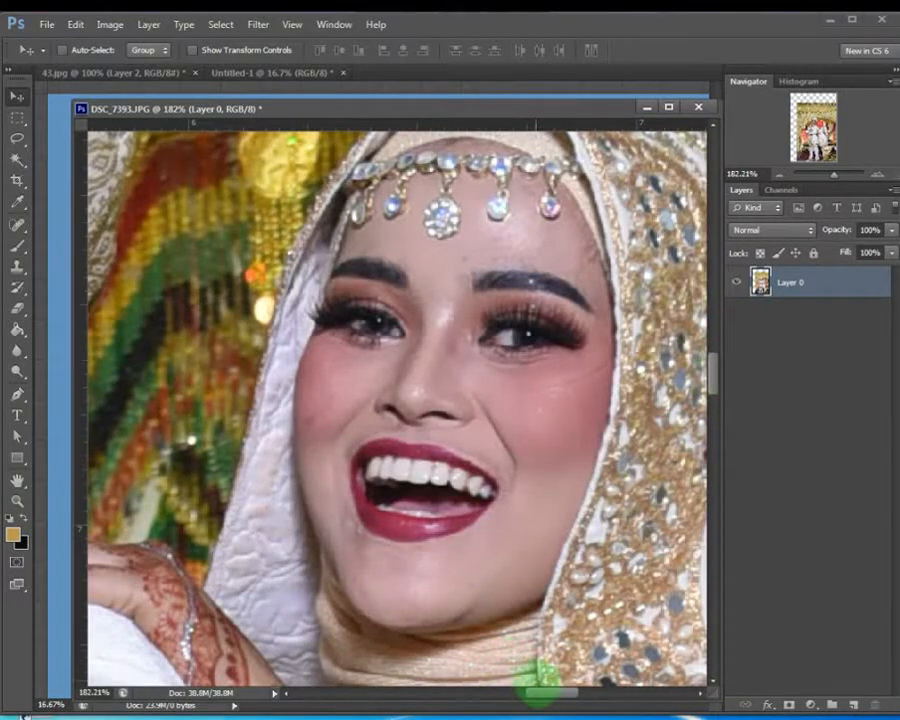
Try softening the bride's eyes and the jeweled forehead ornament with the Blur tool and a 54 px brush, undoing each attempt
{"action": "scroll", "coordinate": [542, 684], "scroll_direction": "right", "scroll_amount": 4}
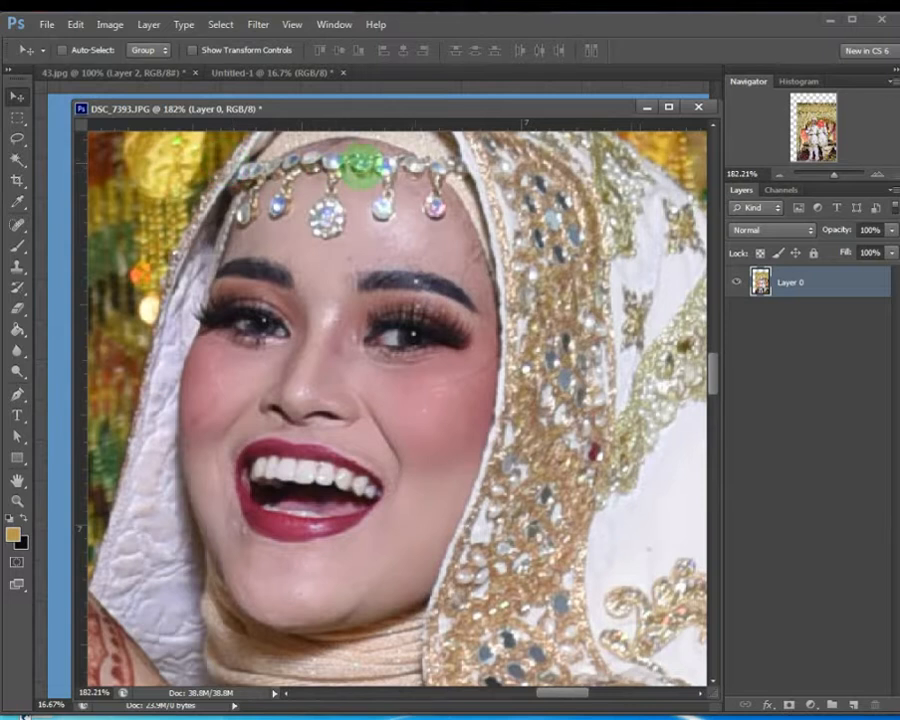
{"action": "left_click_drag", "start_coordinate": [713, 373], "coordinate": [713, 372]}
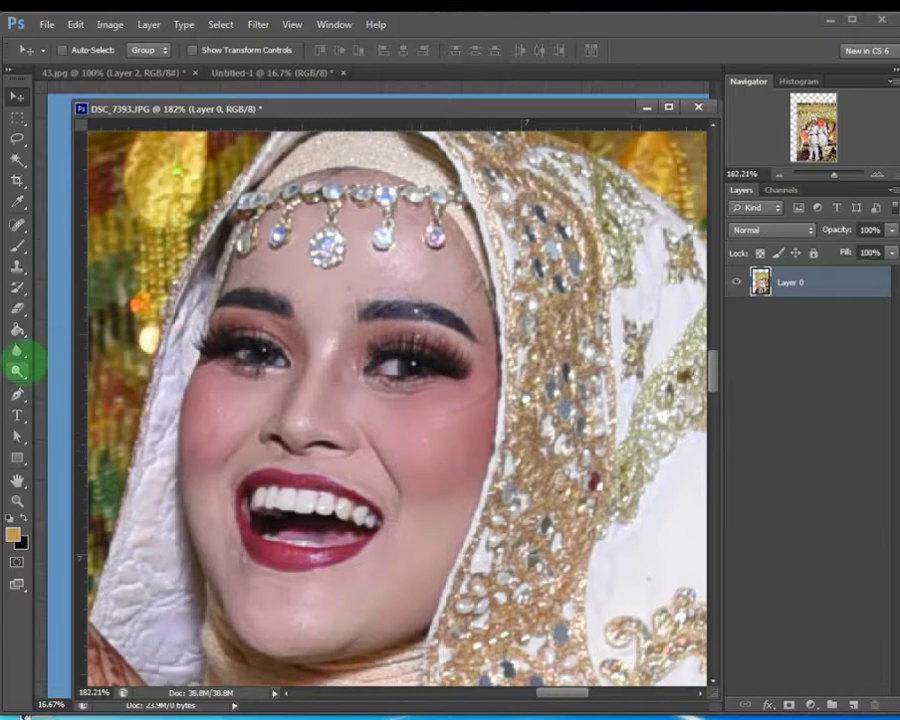
{"action": "left_click", "coordinate": [18, 349]}
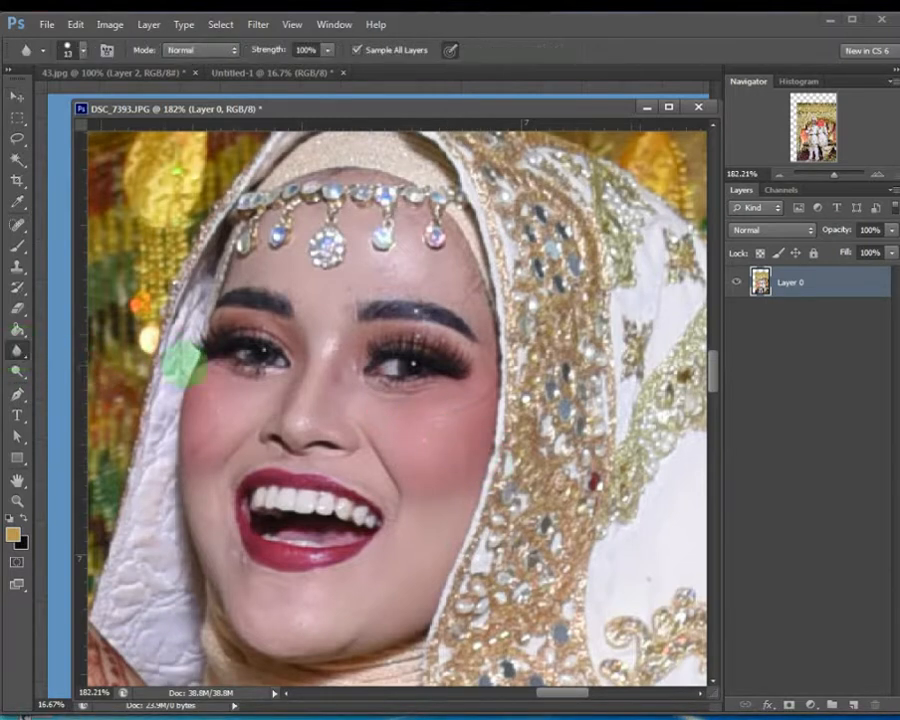
{"action": "right_click", "coordinate": [333, 364]}
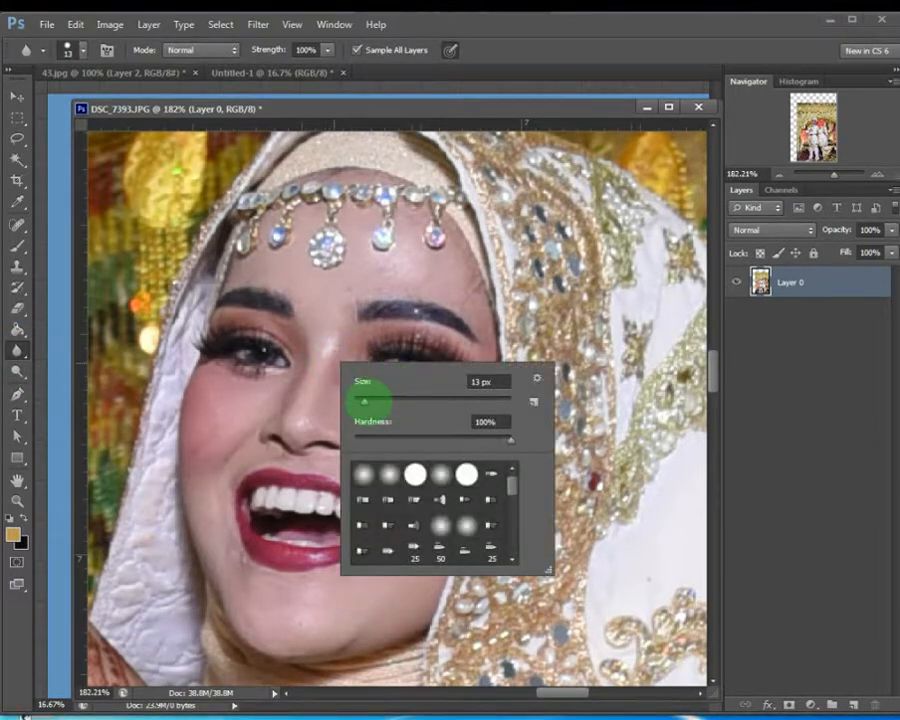
{"action": "left_click", "coordinate": [396, 400]}
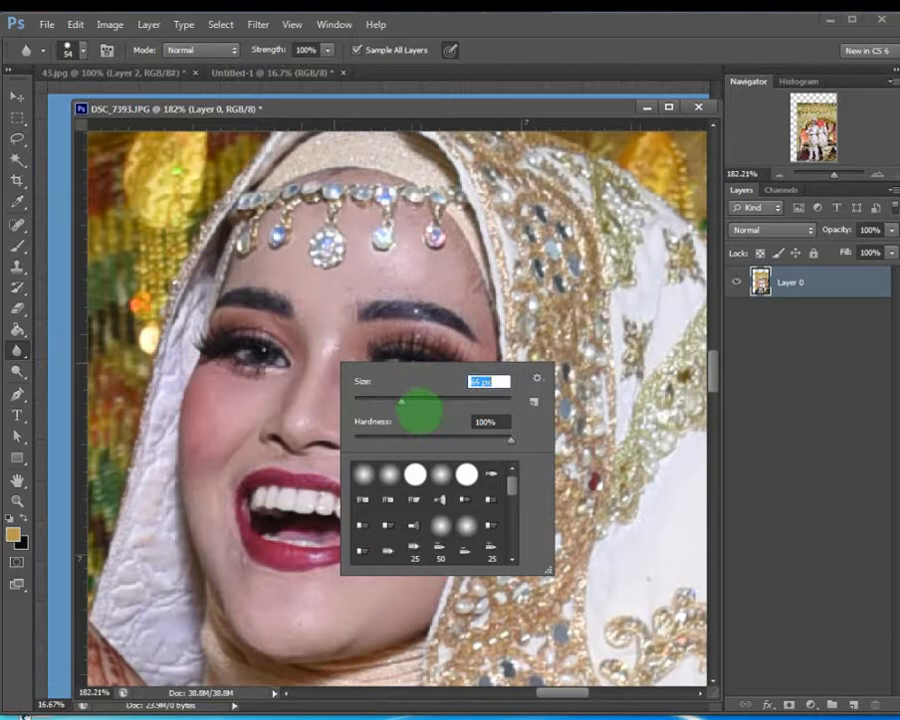
{"action": "key", "text": "Return"}
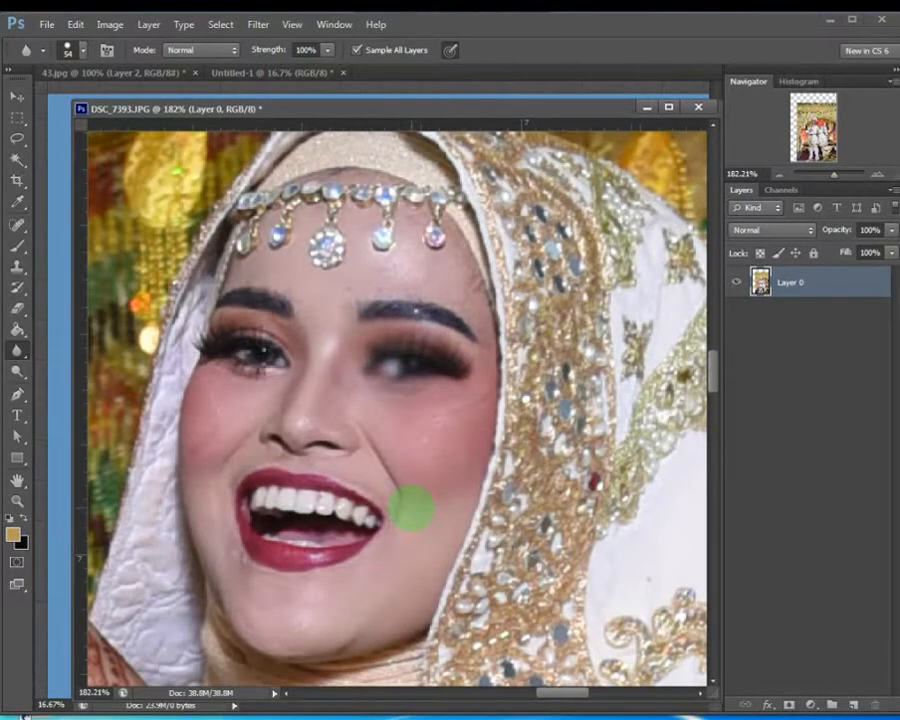
{"action": "mouse_move", "coordinate": [275, 365]}
{"action": "left_mouse_down"}
{"action": "mouse_move", "coordinate": [218, 342]}
{"action": "mouse_move", "coordinate": [260, 360]}
{"action": "left_mouse_up"}
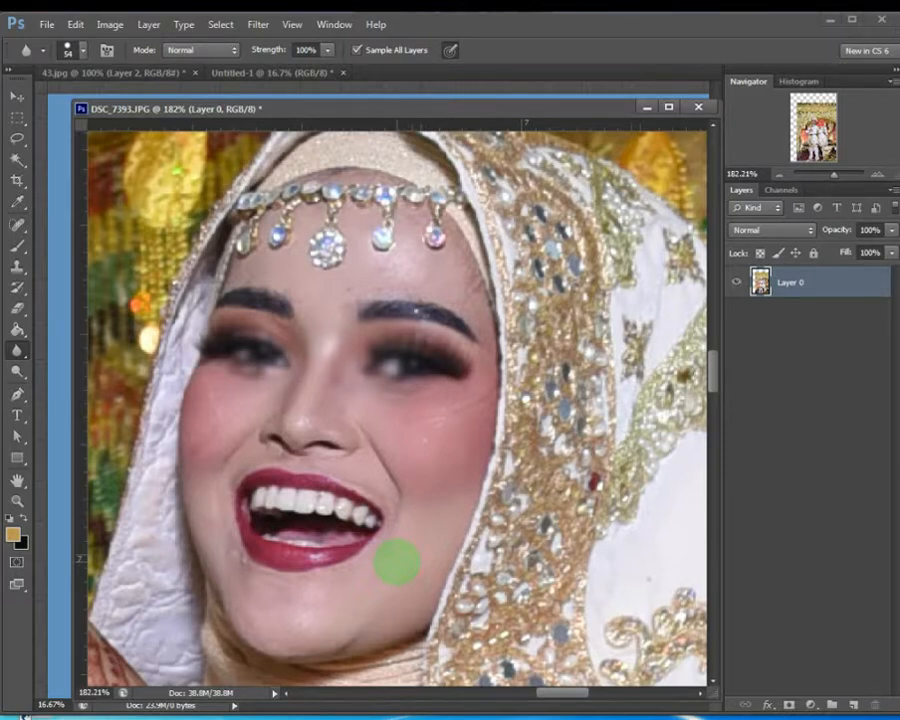
{"action": "key", "text": "ctrl+z"}
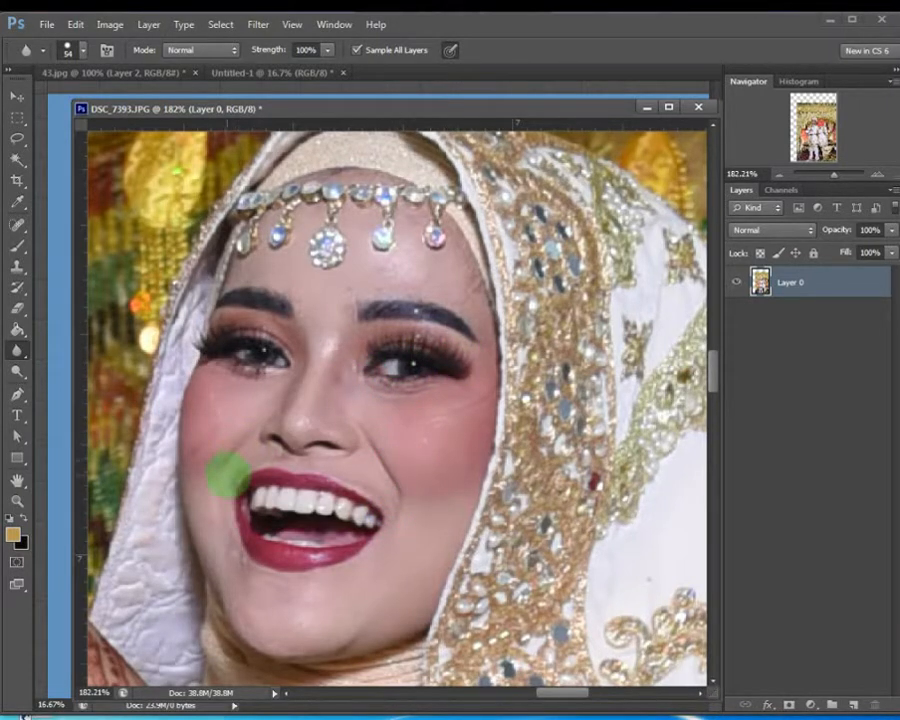
{"action": "mouse_move", "coordinate": [237, 233]}
{"action": "left_mouse_down"}
{"action": "mouse_move", "coordinate": [357, 255]}
{"action": "mouse_move", "coordinate": [409, 205]}
{"action": "mouse_move", "coordinate": [268, 183]}
{"action": "mouse_move", "coordinate": [238, 222]}
{"action": "mouse_move", "coordinate": [266, 240]}
{"action": "mouse_move", "coordinate": [453, 245]}
{"action": "mouse_move", "coordinate": [421, 211]}
{"action": "mouse_move", "coordinate": [302, 195]}
{"action": "mouse_move", "coordinate": [283, 202]}
{"action": "mouse_move", "coordinate": [279, 240]}
{"action": "mouse_move", "coordinate": [458, 240]}
{"action": "mouse_move", "coordinate": [368, 196]}
{"action": "mouse_move", "coordinate": [314, 196]}
{"action": "mouse_move", "coordinate": [308, 252]}
{"action": "mouse_move", "coordinate": [472, 236]}
{"action": "mouse_move", "coordinate": [518, 407]}
{"action": "mouse_move", "coordinate": [405, 454]}
{"action": "left_mouse_up"}
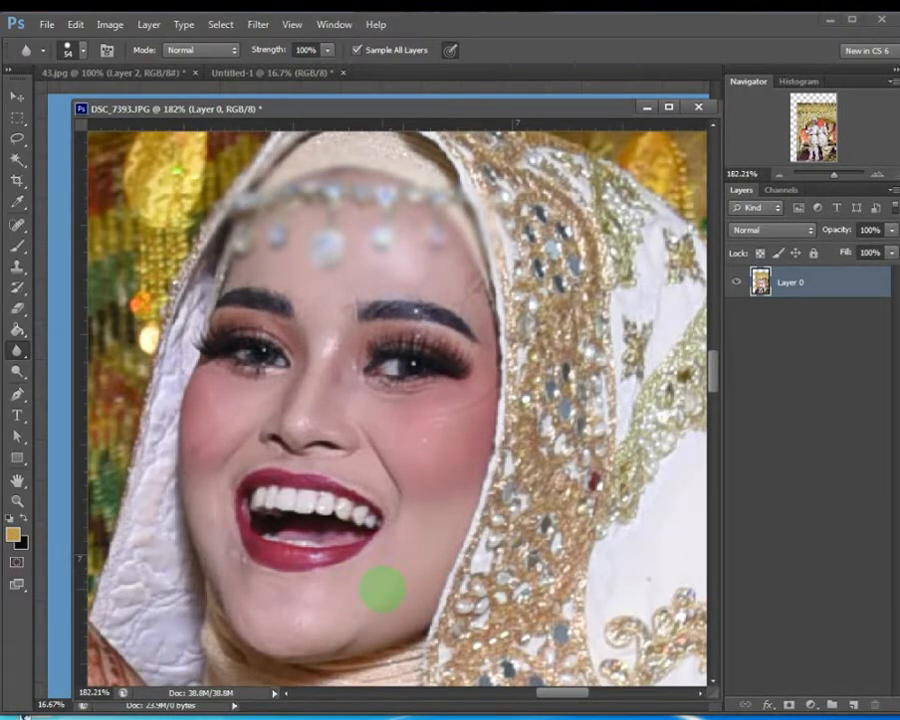
{"action": "key", "text": "ctrl+z"}
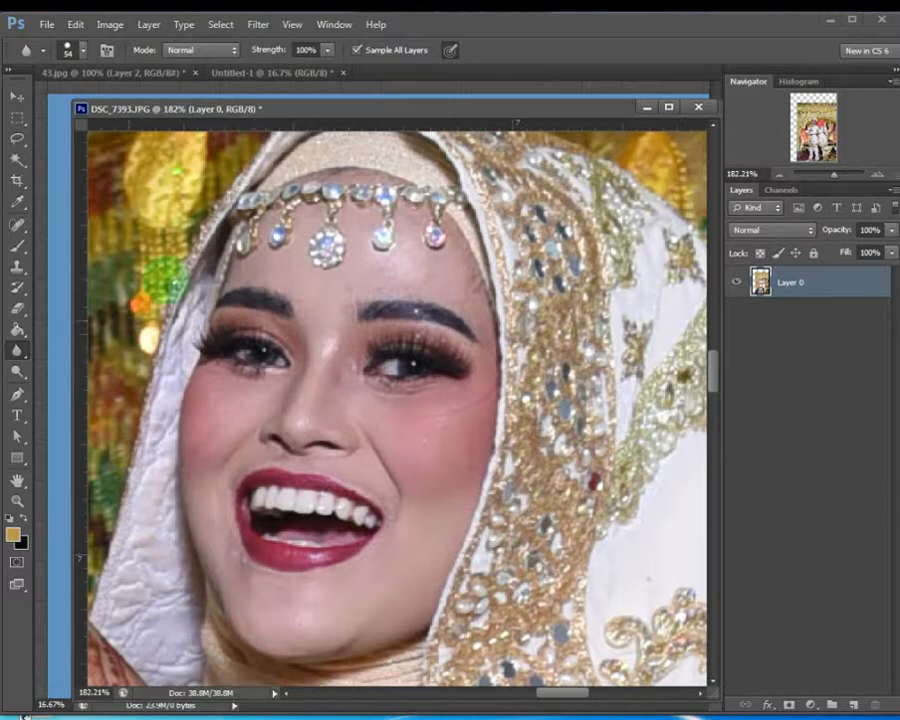
{"action": "left_click", "coordinate": [258, 24]}
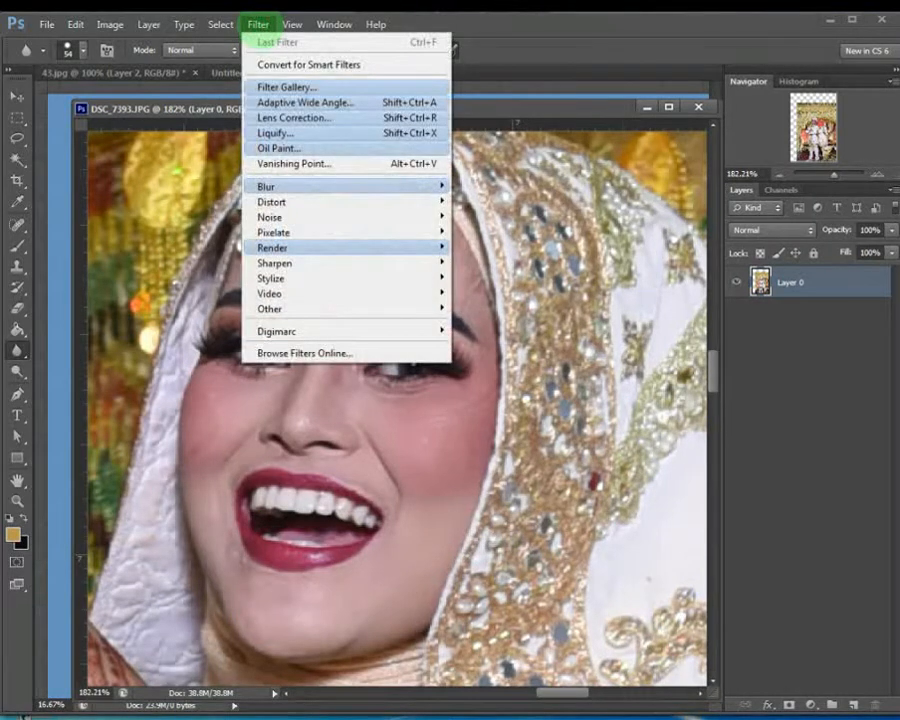
{"action": "mouse_move", "coordinate": [321, 185]}
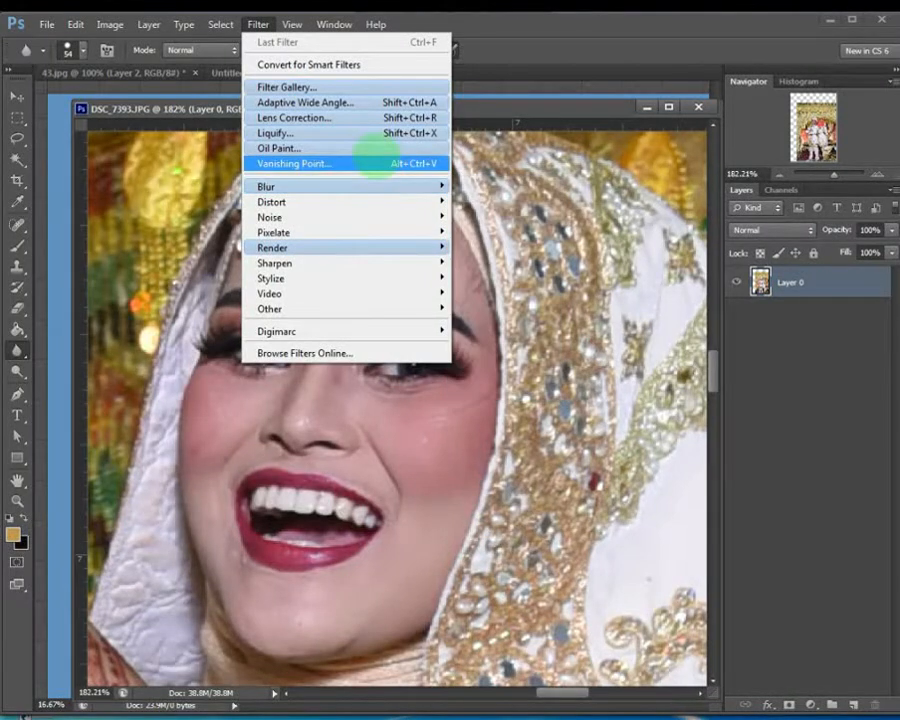
{"action": "left_click", "coordinate": [483, 170]}
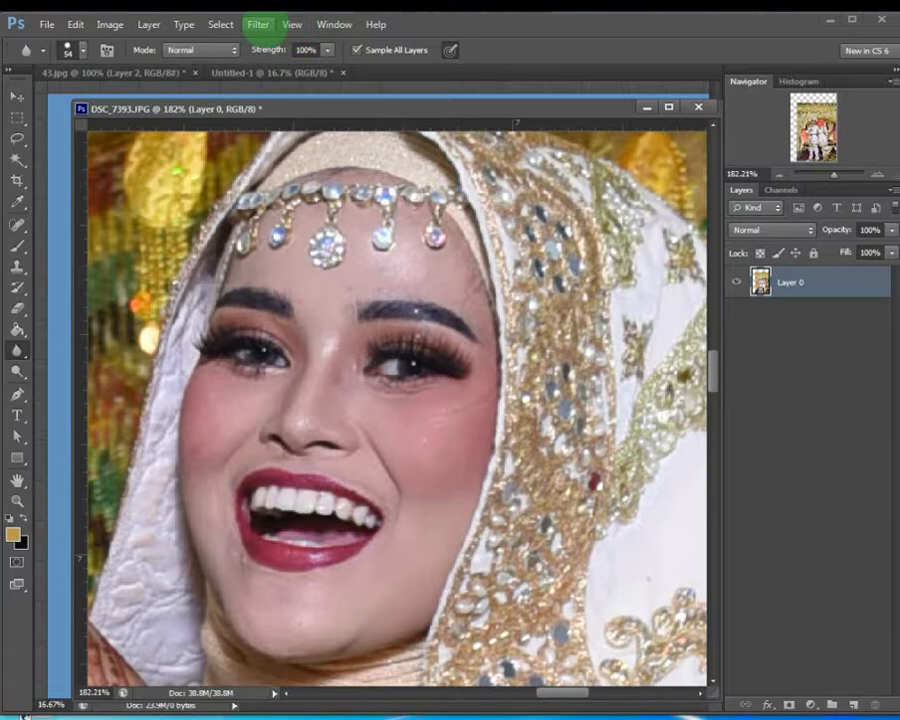
{"action": "left_click", "coordinate": [258, 23]}
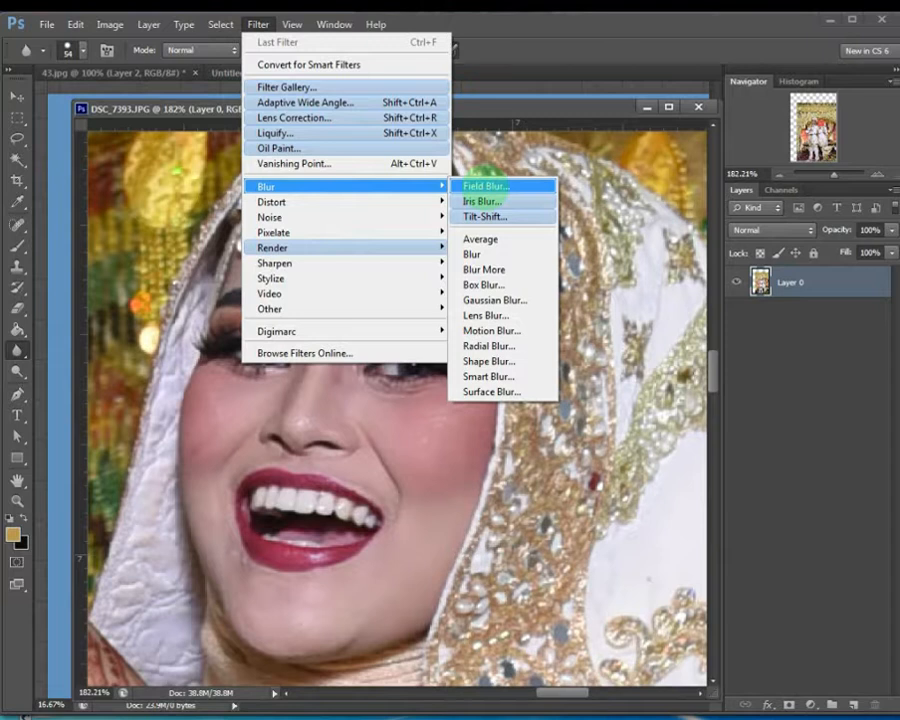
{"action": "left_click", "coordinate": [626, 373]}
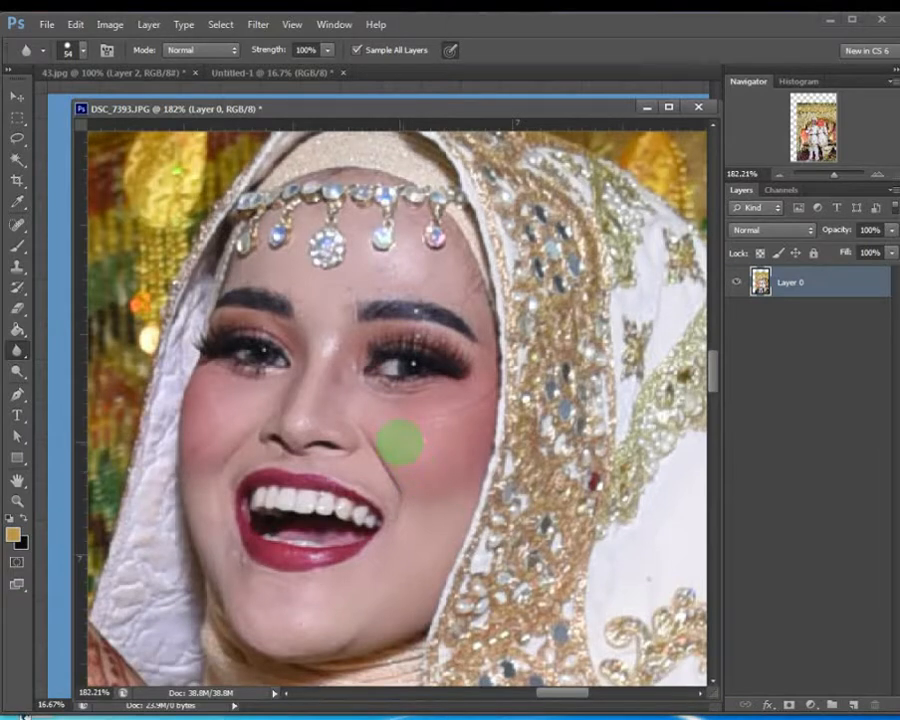
Try blurring the bride's eyes, cheek and the jewels across her forehead with Blur tool strokes
{"action": "left_click_drag", "start_coordinate": [386, 372], "coordinate": [416, 370]}
{"action": "left_click", "coordinate": [274, 385]}
{"action": "left_click_drag", "start_coordinate": [274, 385], "coordinate": [213, 347]}
{"action": "left_click_drag", "start_coordinate": [370, 428], "coordinate": [376, 466]}
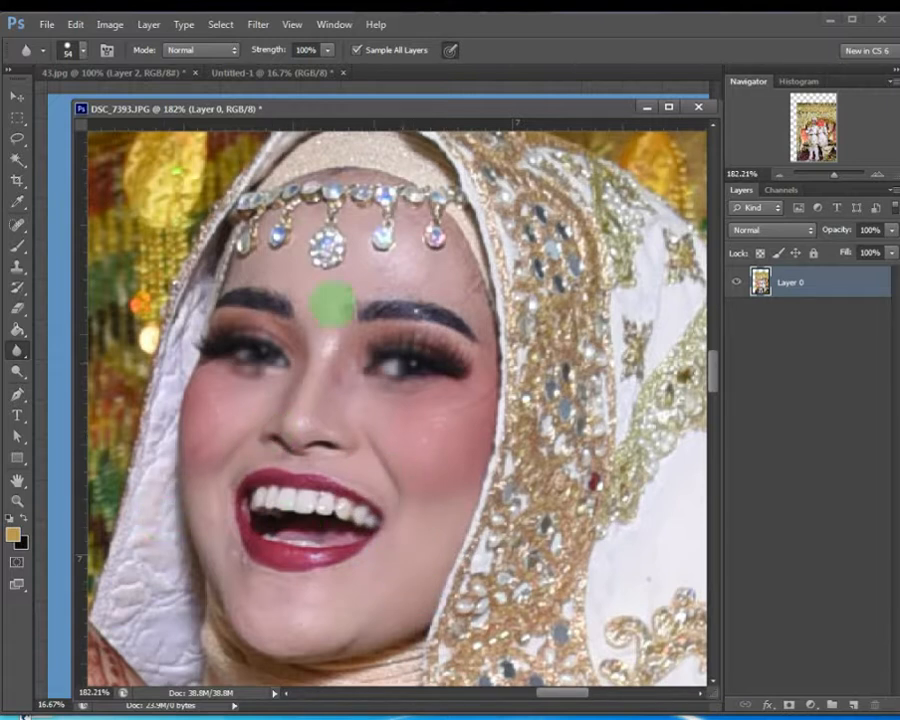
{"action": "mouse_move", "coordinate": [210, 222]}
{"action": "left_mouse_down"}
{"action": "mouse_move", "coordinate": [457, 235]}
{"action": "mouse_move", "coordinate": [235, 235]}
{"action": "mouse_move", "coordinate": [318, 210]}
{"action": "mouse_move", "coordinate": [455, 242]}
{"action": "left_mouse_up"}
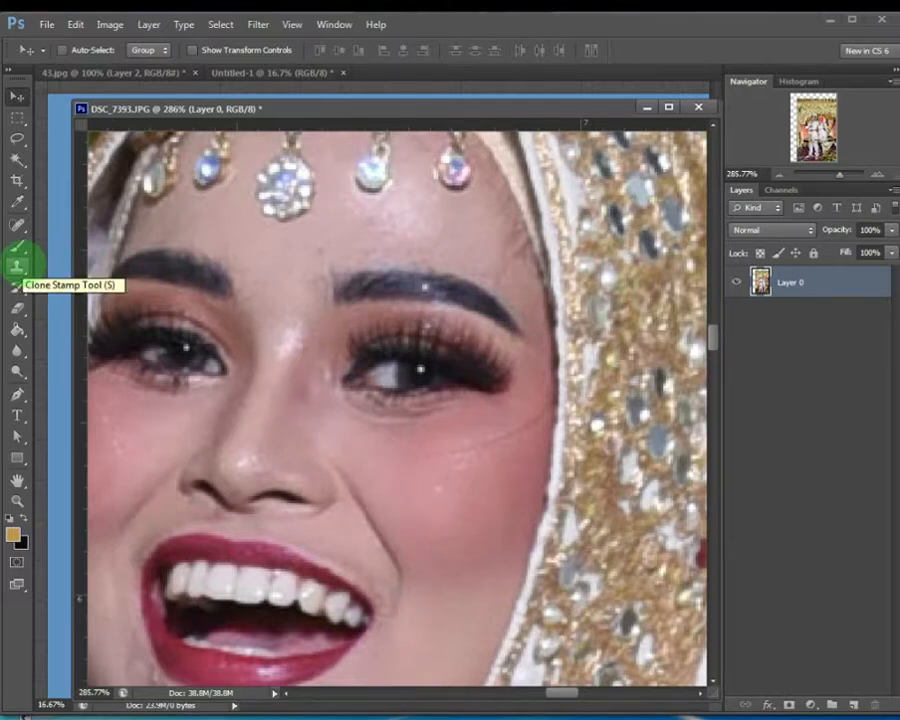
Choose the Clone Stamp tool and set its brush size to 20 px for retouching the bride's forehead
{"action": "left_click", "coordinate": [17, 265]}
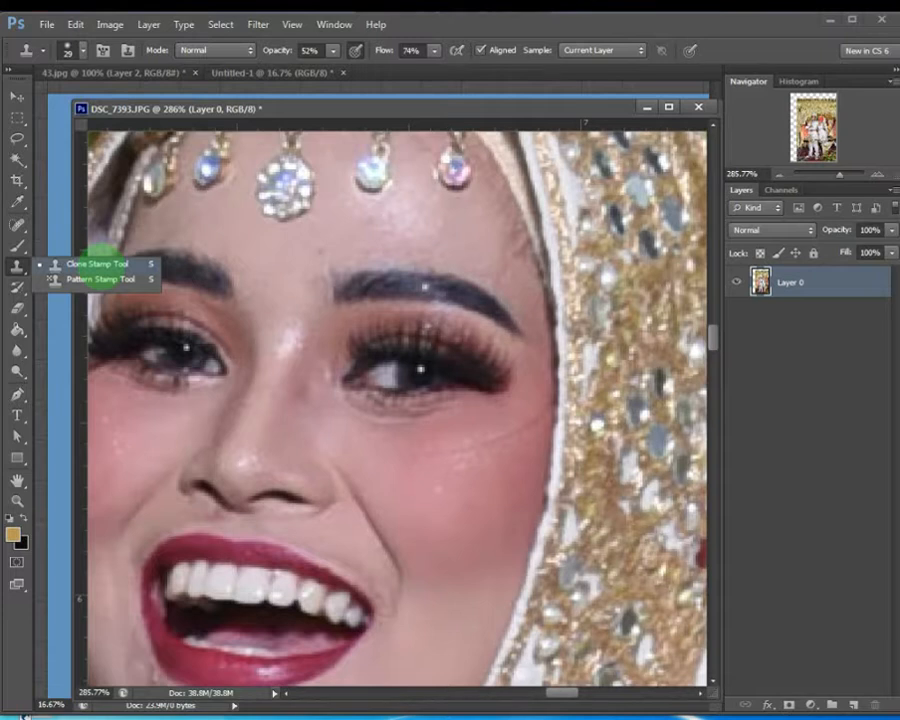
{"action": "left_click", "coordinate": [97, 263]}
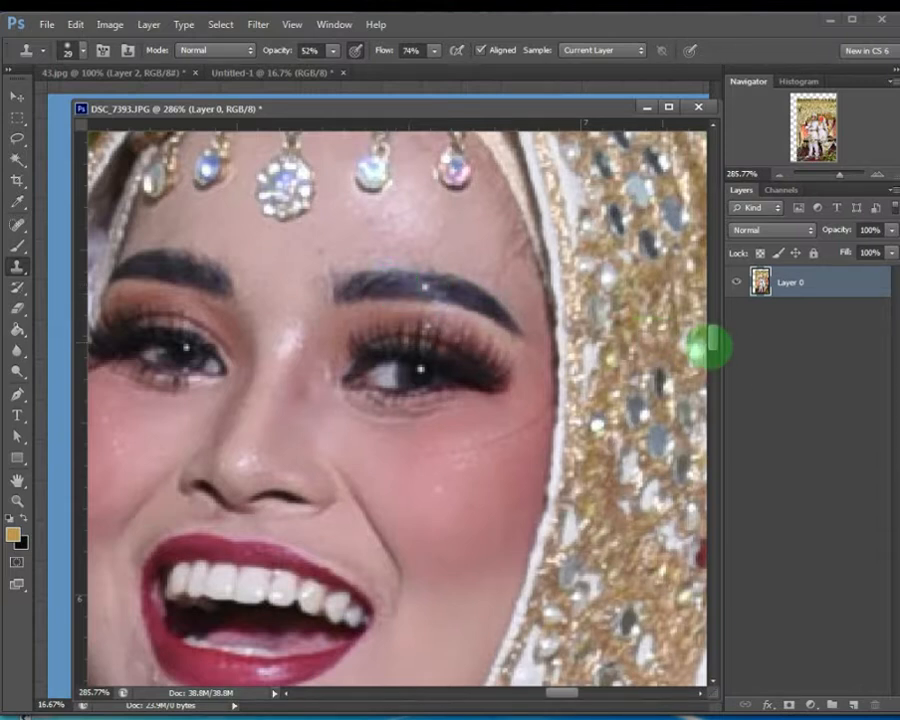
{"action": "scroll", "coordinate": [593, 330], "scroll_direction": "up", "scroll_amount": 3}
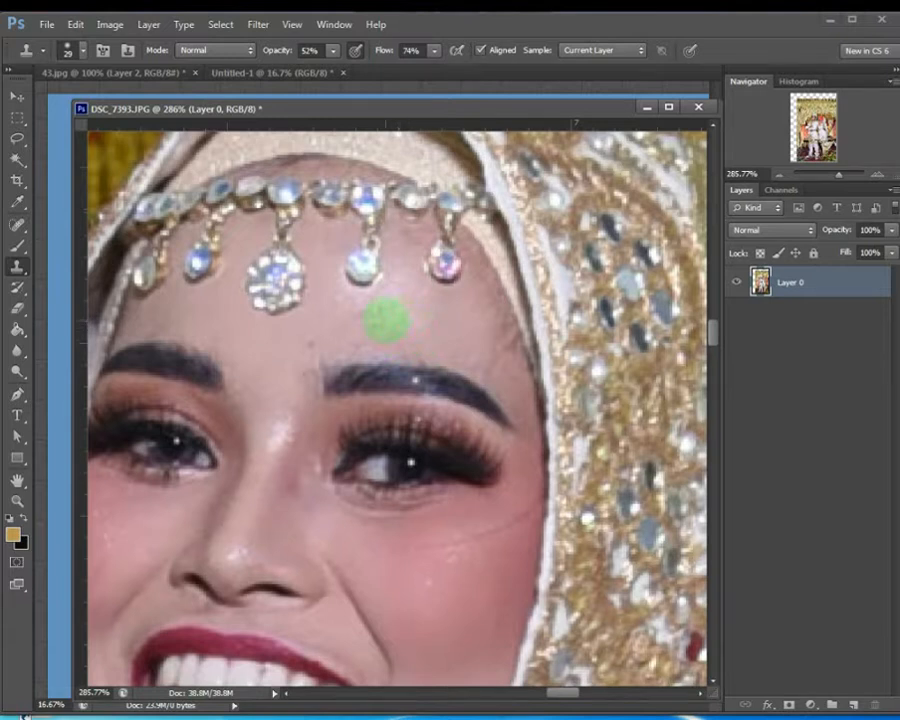
{"action": "right_click", "coordinate": [422, 320]}
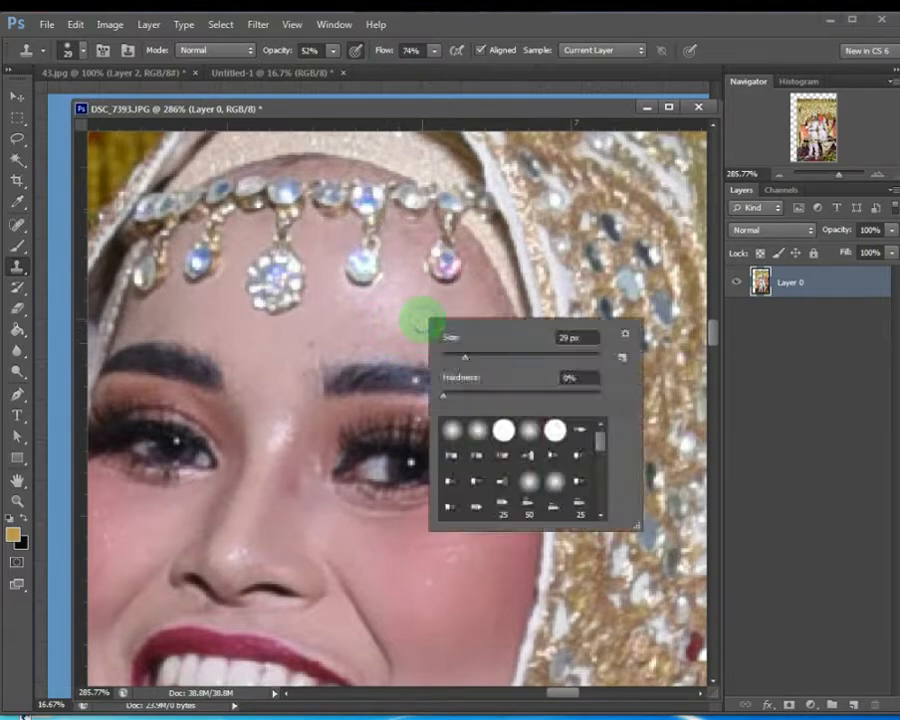
{"action": "left_click_drag", "start_coordinate": [466, 355], "coordinate": [452, 356]}
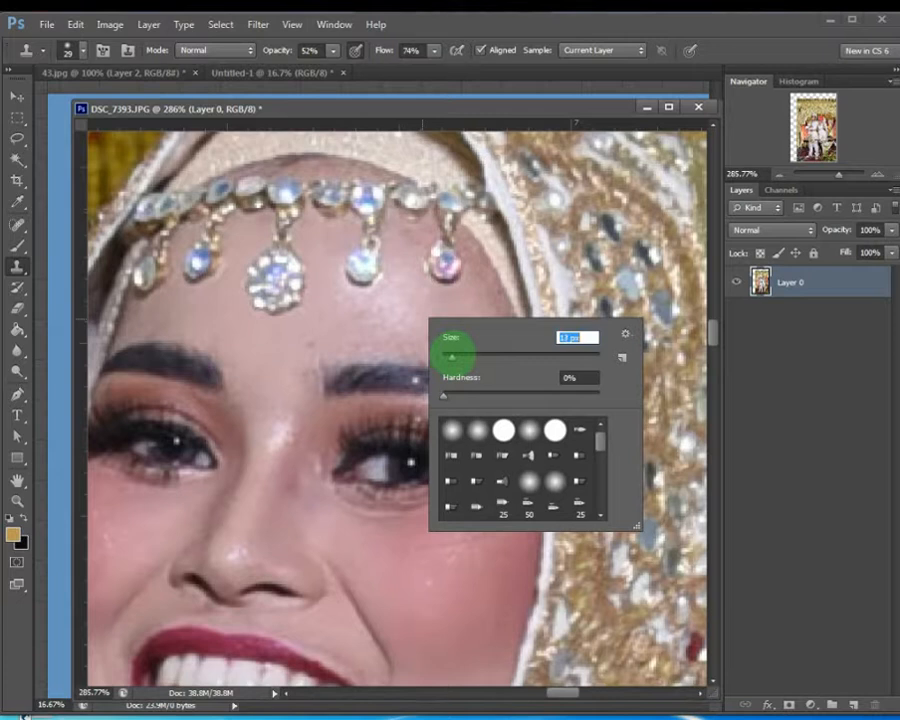
{"action": "left_click", "coordinate": [428, 297]}
{"action": "left_click", "coordinate": [430, 325]}
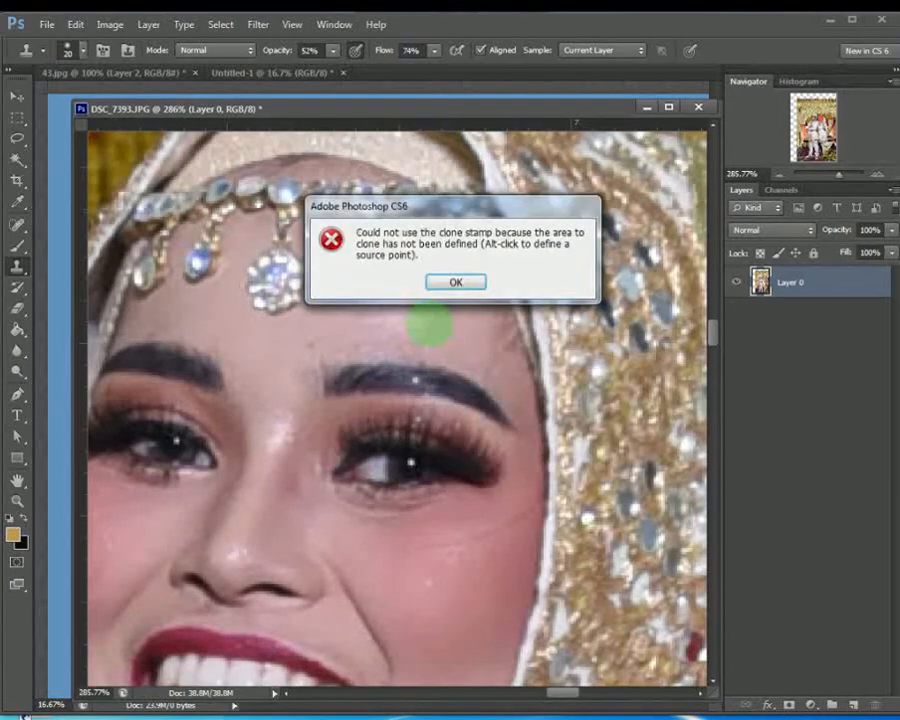
{"action": "left_click", "coordinate": [455, 282]}
{"action": "right_click", "coordinate": [432, 314]}
{"action": "mouse_move", "coordinate": [463, 352]}
{"action": "left_mouse_down"}
{"action": "mouse_move", "coordinate": [486, 352]}
{"action": "mouse_move", "coordinate": [464, 352]}
{"action": "left_mouse_up"}
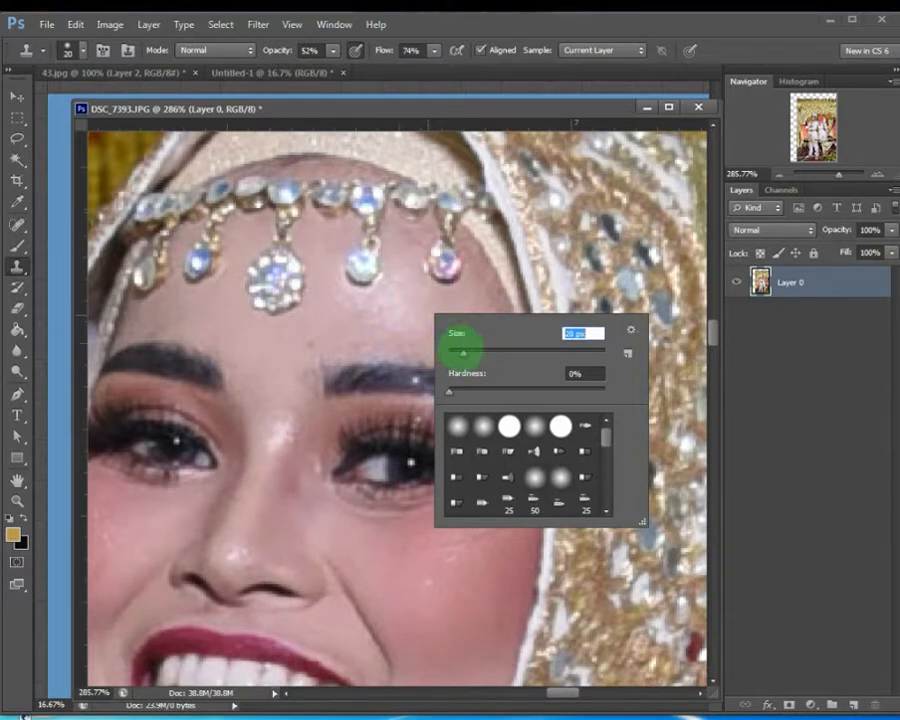
{"action": "left_click", "coordinate": [411, 316]}
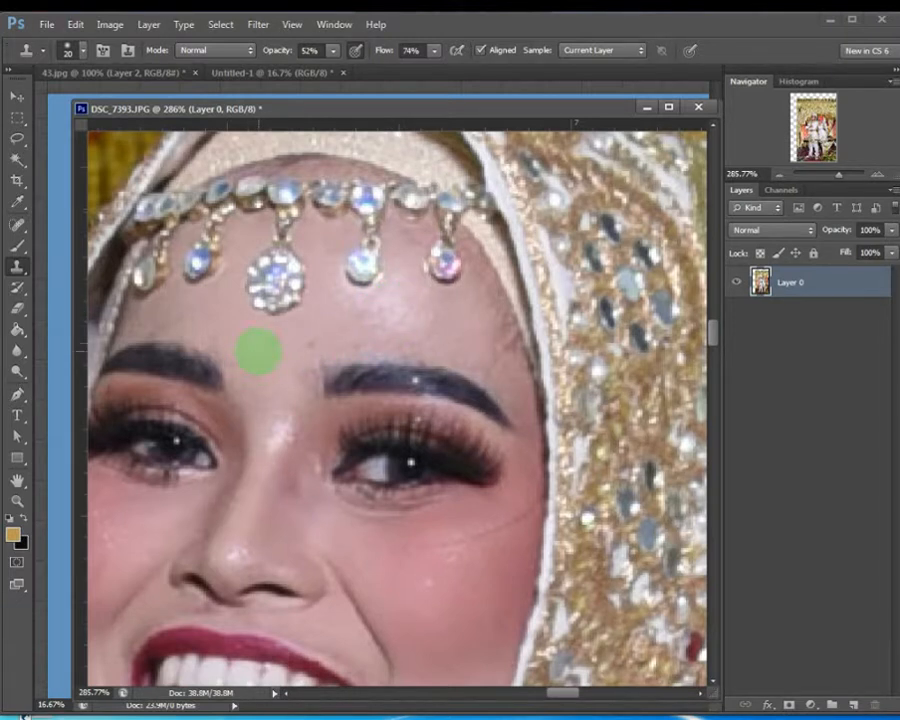
Sample clean forehead skin and clone it over the shiny area between the hanging jewels and the eyebrow
{"action": "key", "text": "alt"}
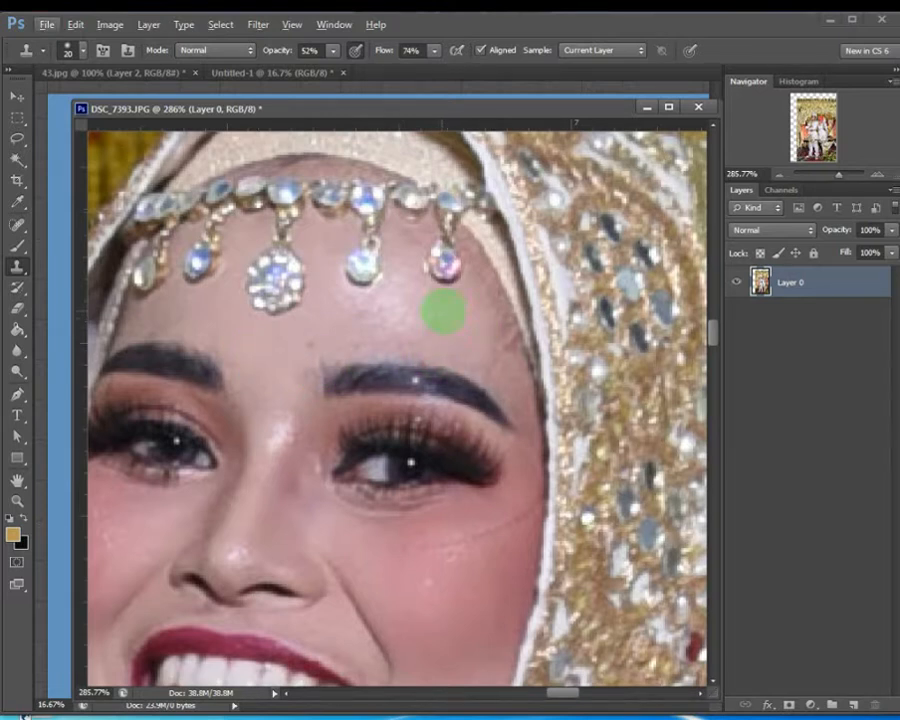
{"action": "key", "text": "alt"}
{"action": "left_click", "coordinate": [410, 320]}
{"action": "left_click", "coordinate": [408, 314]}
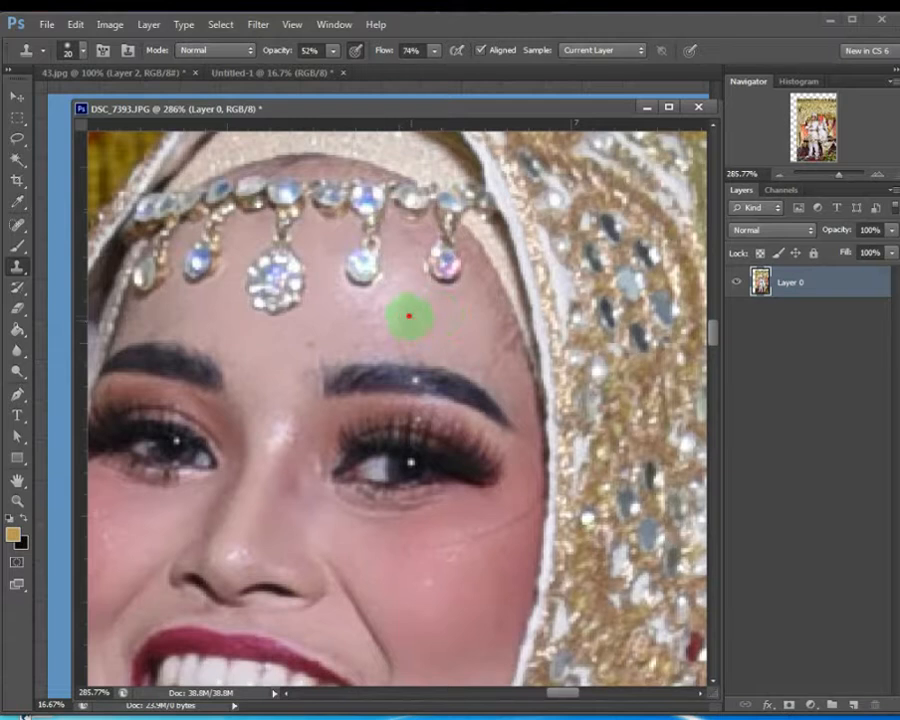
{"action": "left_click", "coordinate": [373, 310]}
{"action": "left_click", "coordinate": [393, 320]}
{"action": "left_click", "coordinate": [410, 287]}
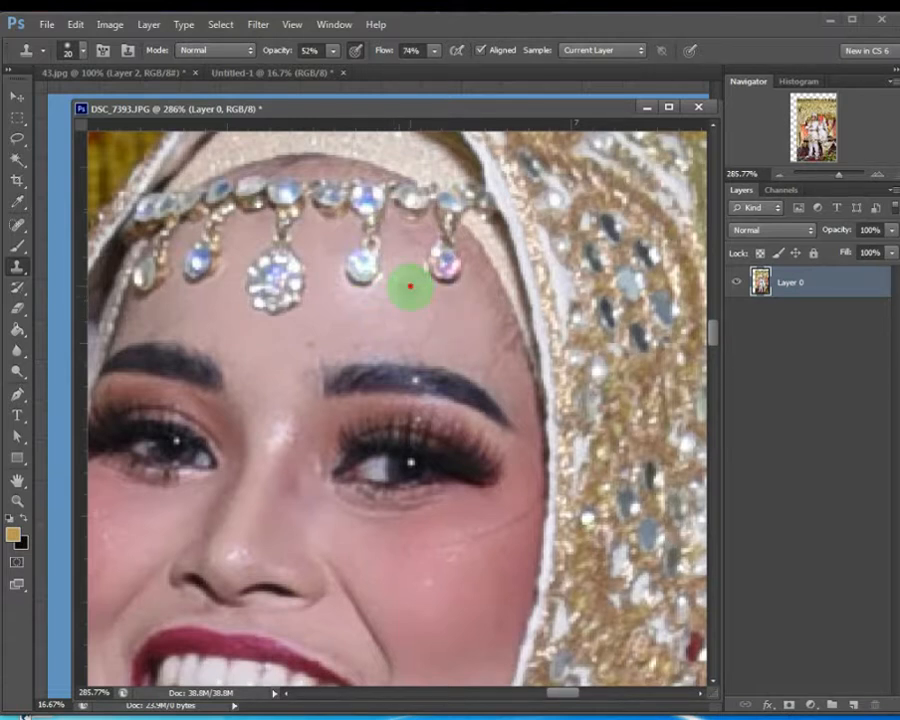
{"action": "left_click", "coordinate": [398, 322]}
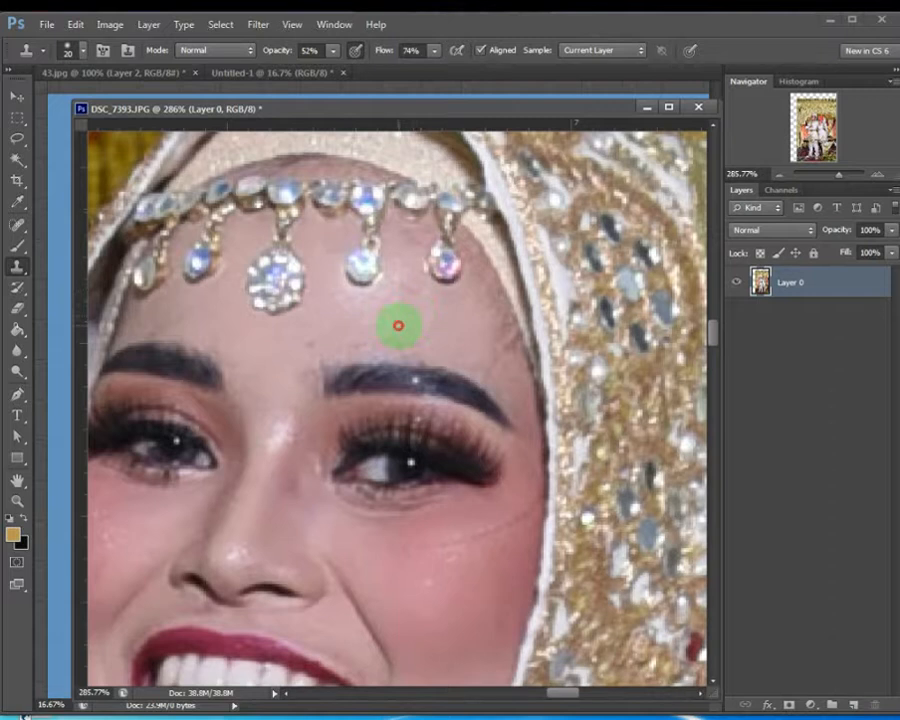
{"action": "left_click", "coordinate": [388, 291]}
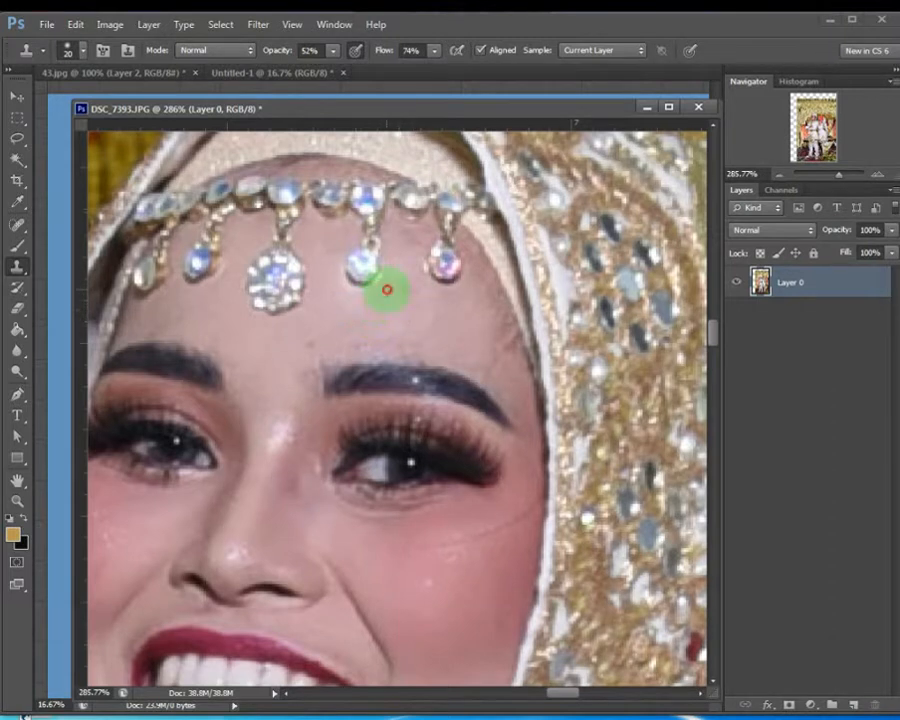
{"action": "left_click", "coordinate": [333, 285]}
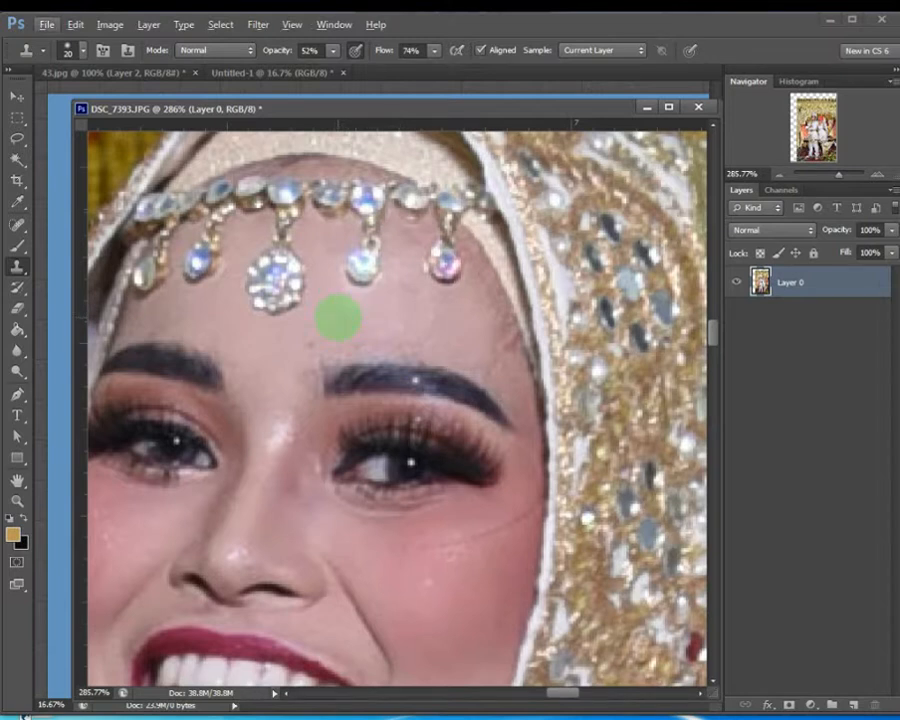
Resample nearby forehead skin and clone over the remaining shine and the small dark spot beside the inner eyebrow
{"action": "key", "text": "alt"}
{"action": "left_click", "coordinate": [339, 316]}
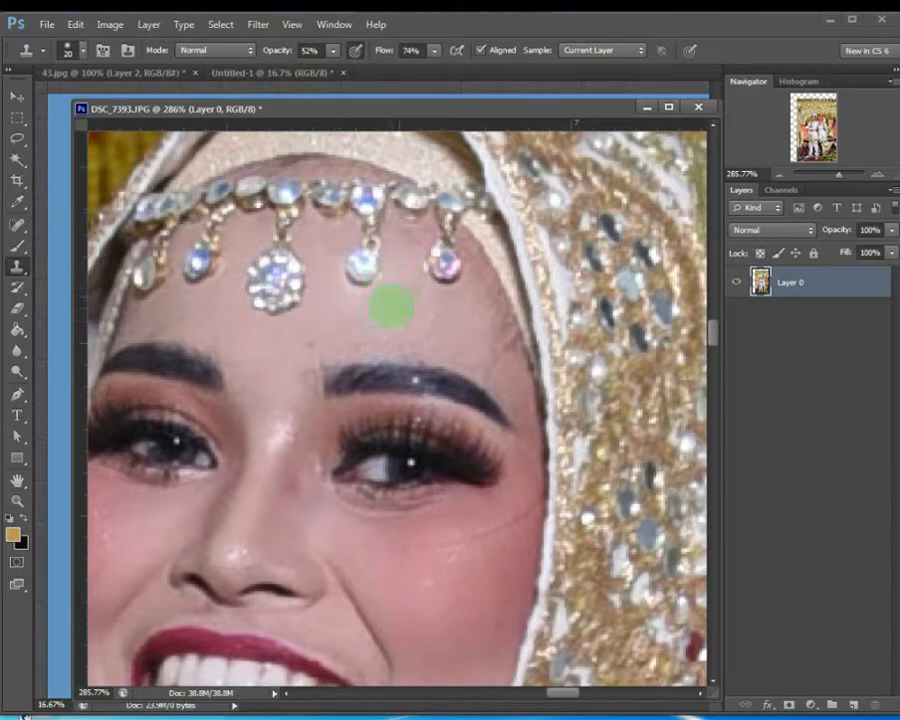
{"action": "left_click", "coordinate": [347, 313], "text": "alt"}
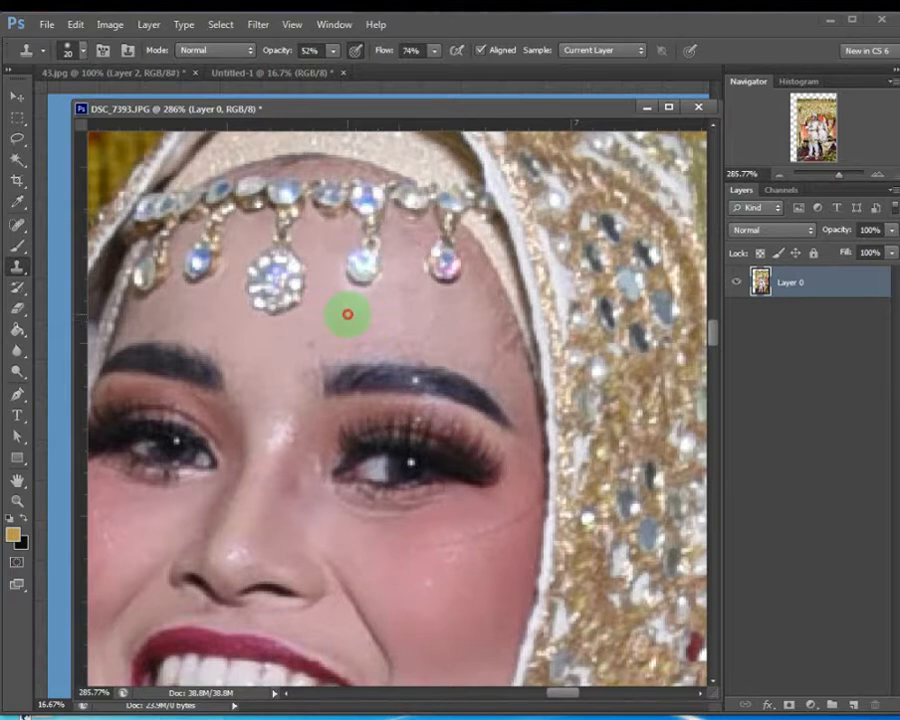
{"action": "left_click", "coordinate": [398, 284]}
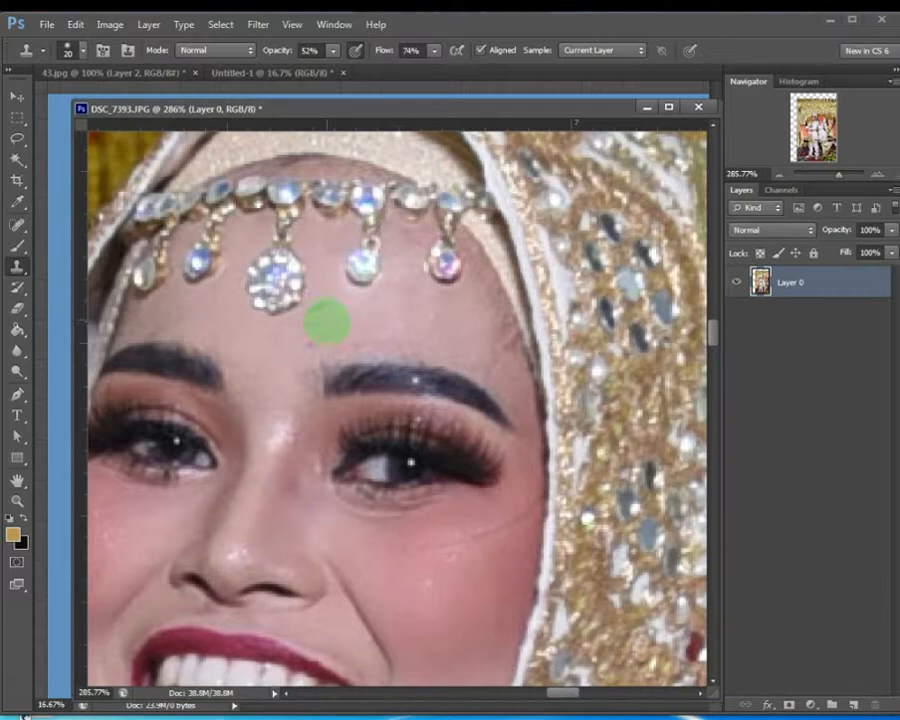
{"action": "left_click", "coordinate": [310, 343]}
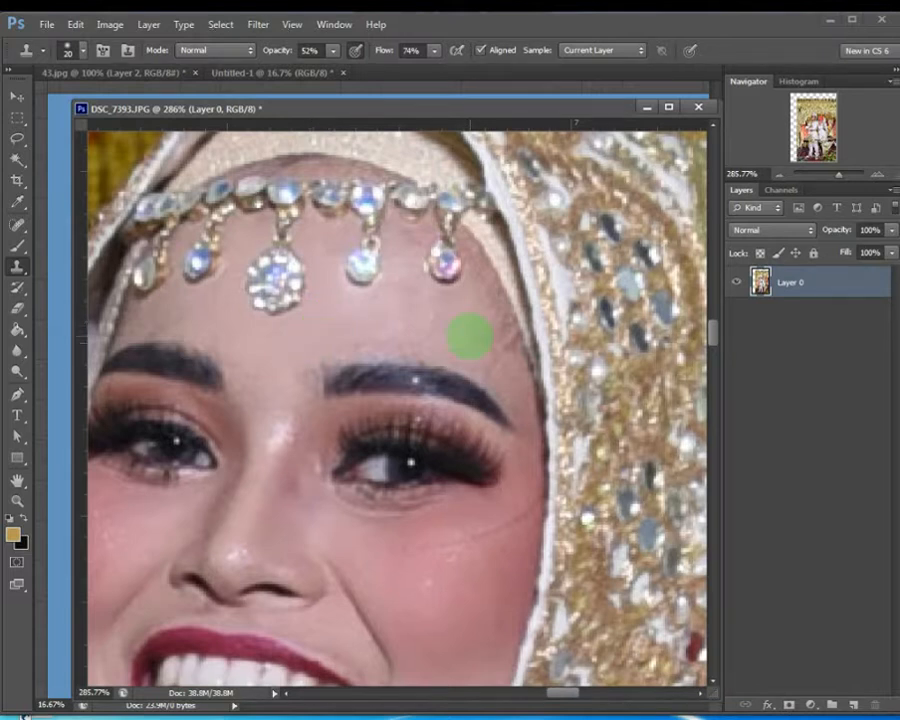
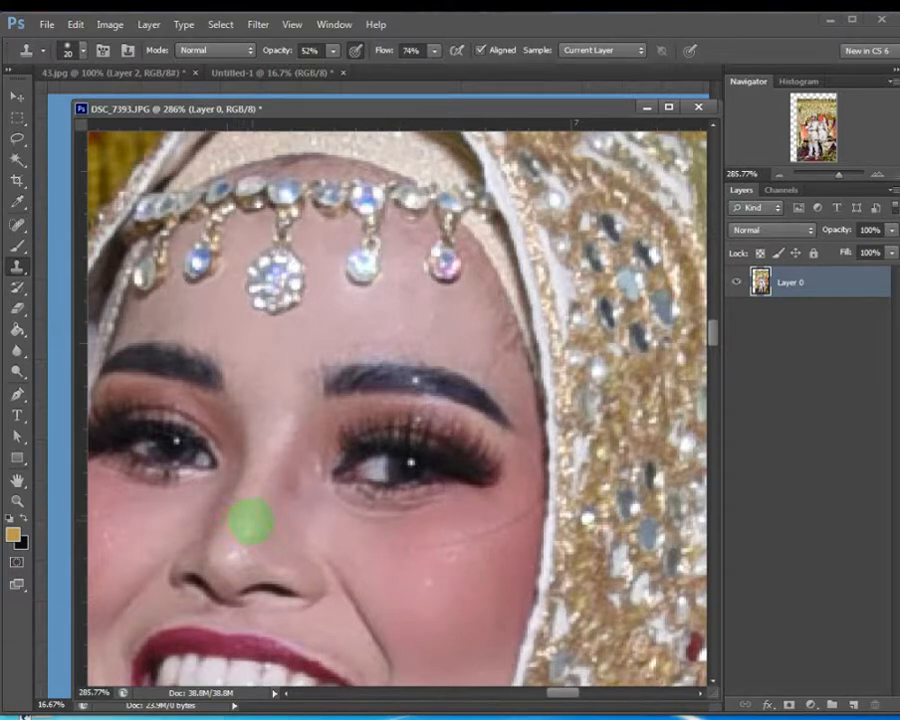
Sample nose skin to clone over the shine on the bride's nose, and clone over the eyebrow's white spot with an 11 px brush
{"action": "key", "text": "alt"}
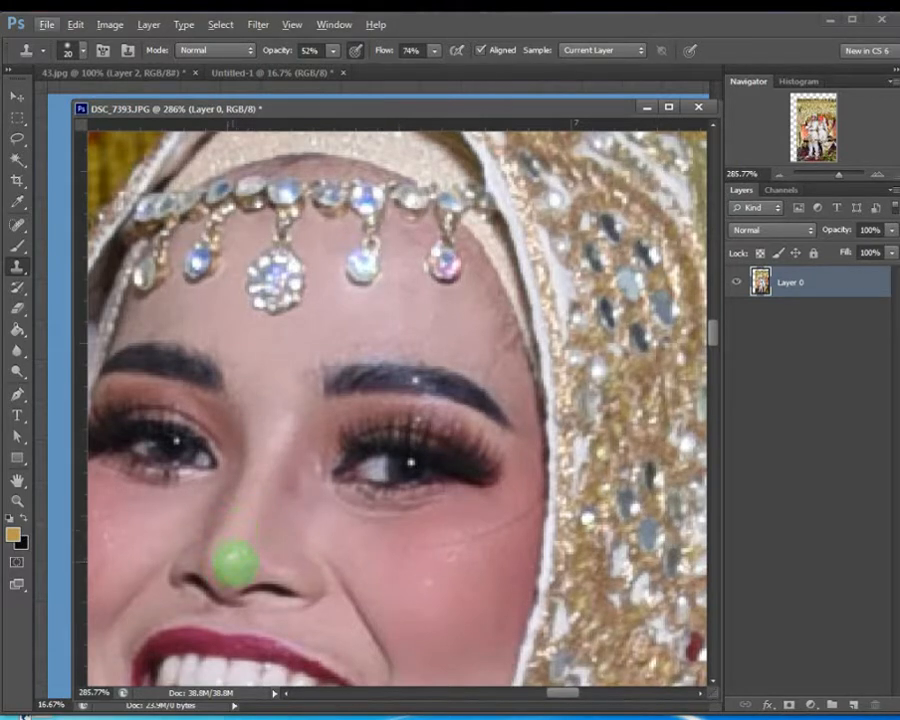
{"action": "left_click", "coordinate": [246, 521], "text": "alt"}
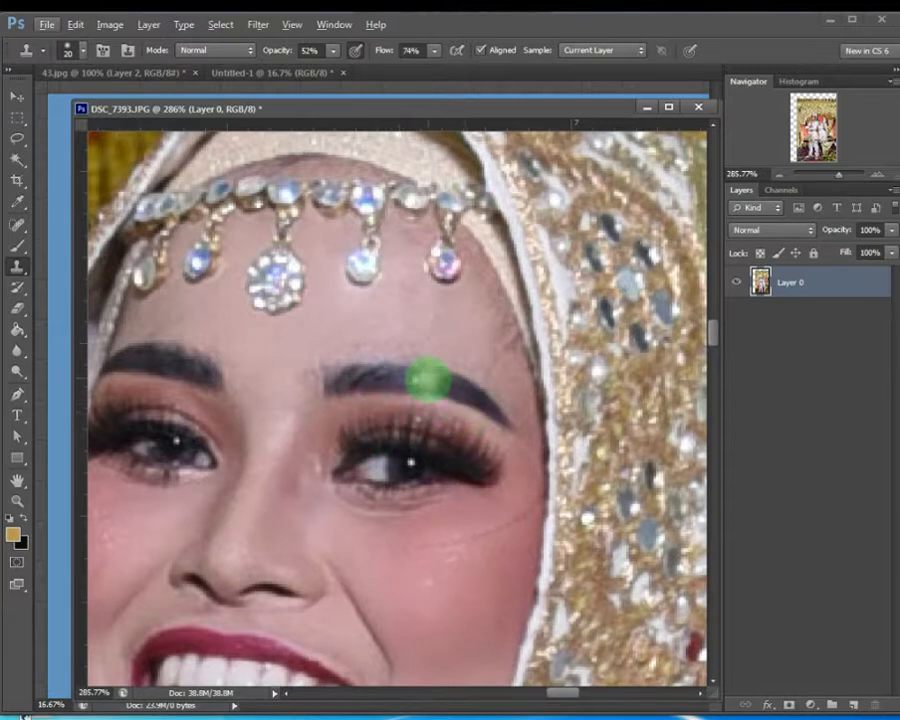
{"action": "right_click", "coordinate": [460, 402]}
{"action": "left_click_drag", "start_coordinate": [463, 413], "coordinate": [457, 413]}
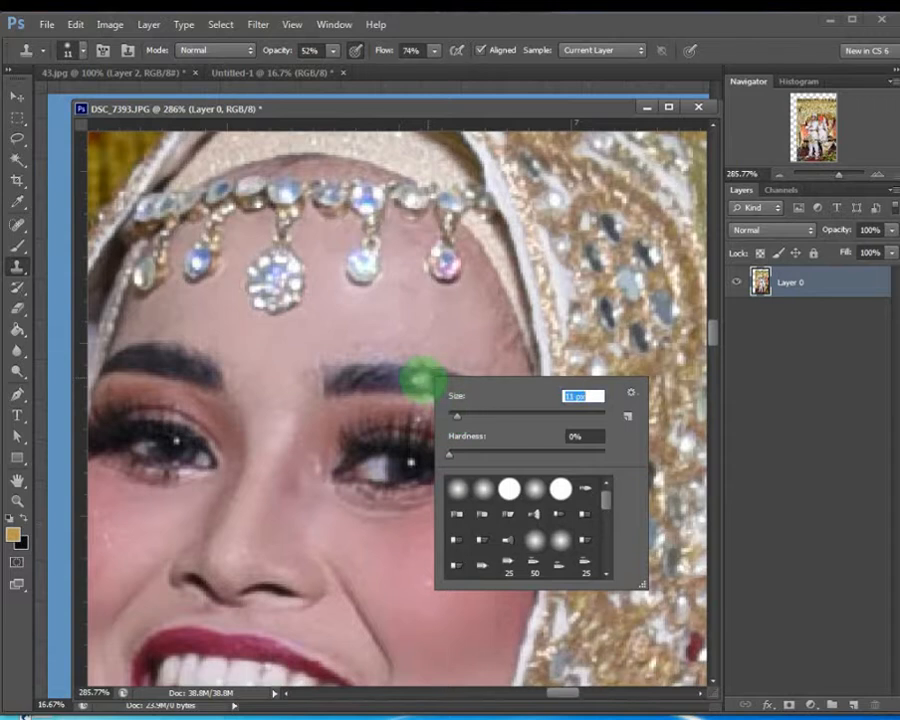
{"action": "left_click", "coordinate": [429, 380]}
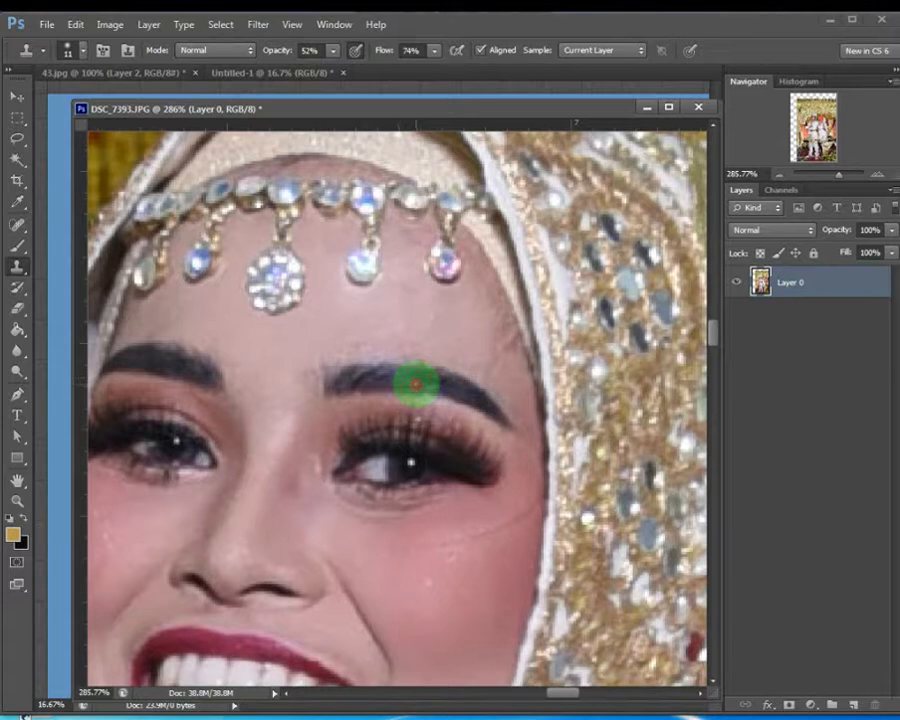
{"action": "left_click", "coordinate": [418, 381]}
Try a 44 px brush, and clone dark hair over the white glint in the eyebrow with the size back at 11 px
{"action": "right_click", "coordinate": [420, 366]}
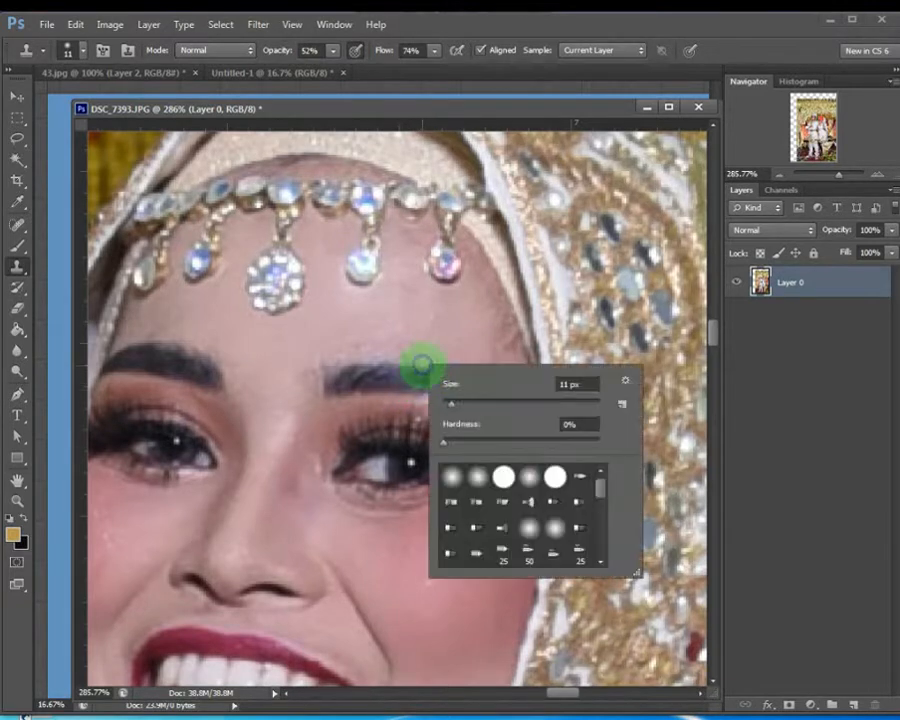
{"action": "left_click", "coordinate": [476, 401]}
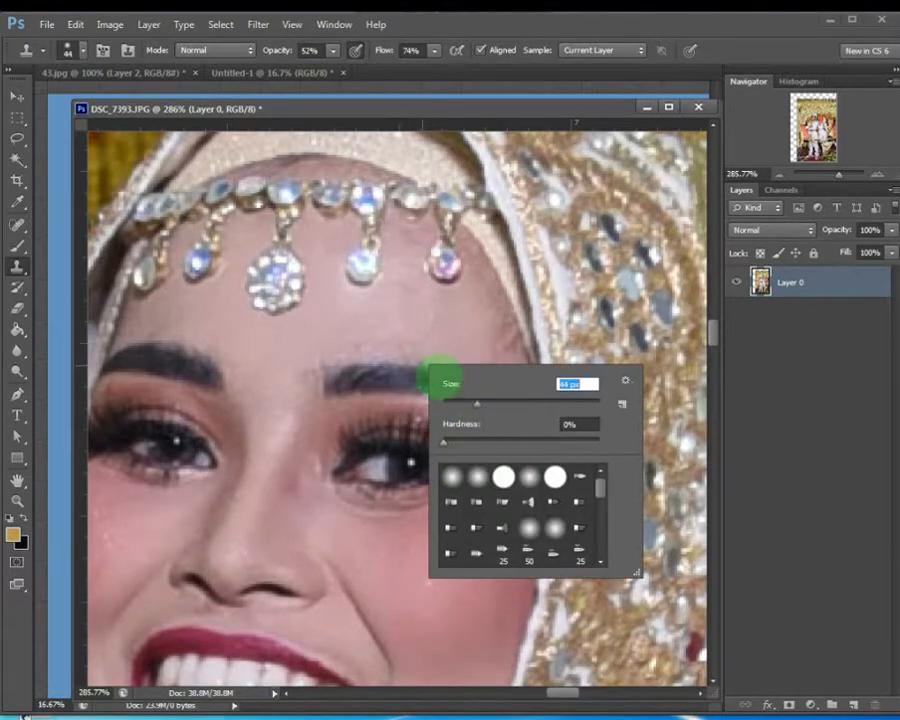
{"action": "left_click", "coordinate": [420, 372]}
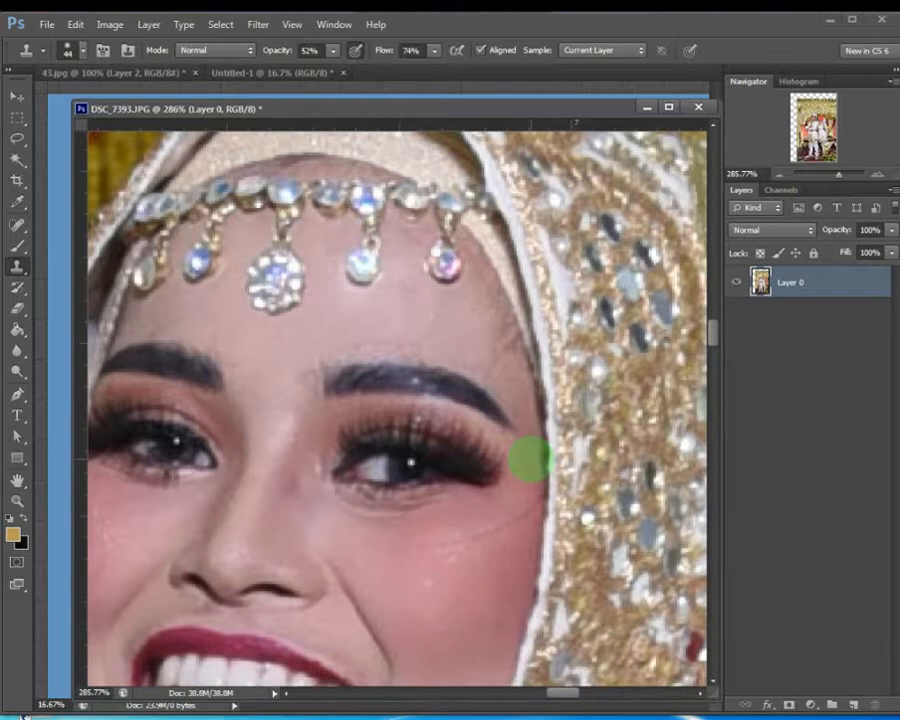
{"action": "mouse_move", "coordinate": [482, 468]}
{"action": "left_mouse_down"}
{"action": "mouse_move", "coordinate": [500, 460]}
{"action": "mouse_move", "coordinate": [511, 427]}
{"action": "mouse_move", "coordinate": [492, 427]}
{"action": "left_mouse_up"}
{"action": "right_click", "coordinate": [468, 392]}
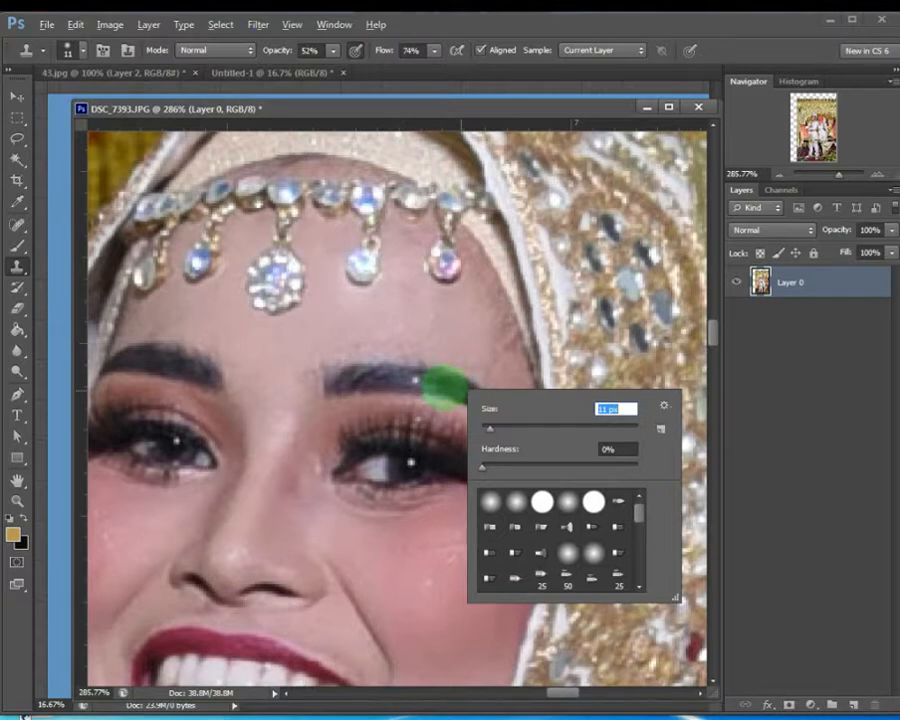
{"action": "left_click", "coordinate": [445, 384]}
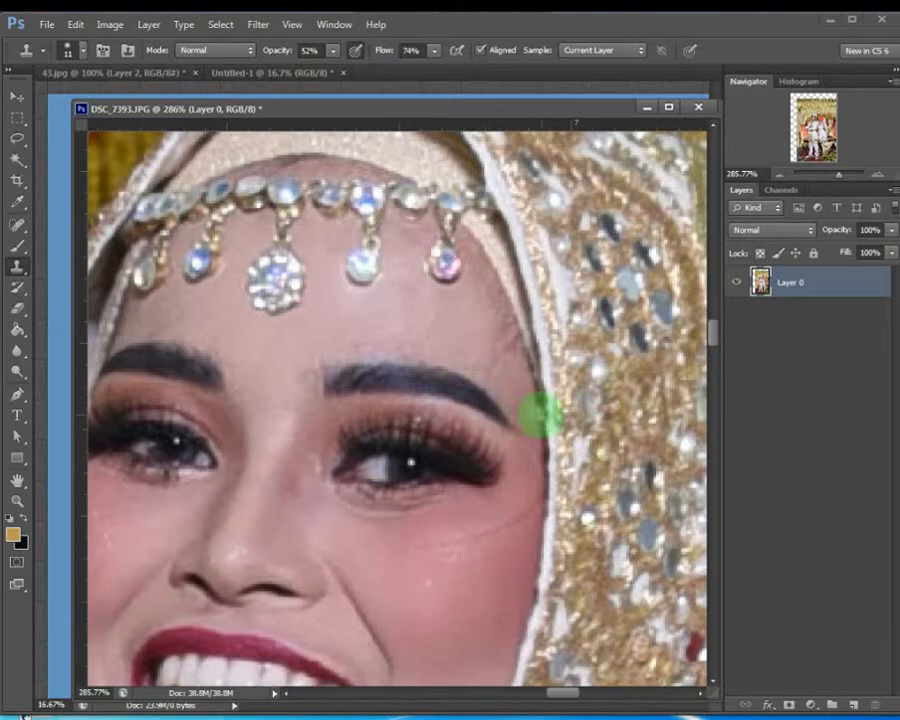
Set the brush size to 38 px, sample clean cheek skin and clone over the stray line and shine below the eye
{"action": "left_click_drag", "start_coordinate": [338, 528], "coordinate": [478, 390]}
{"action": "left_click_drag", "start_coordinate": [522, 472], "coordinate": [322, 336]}
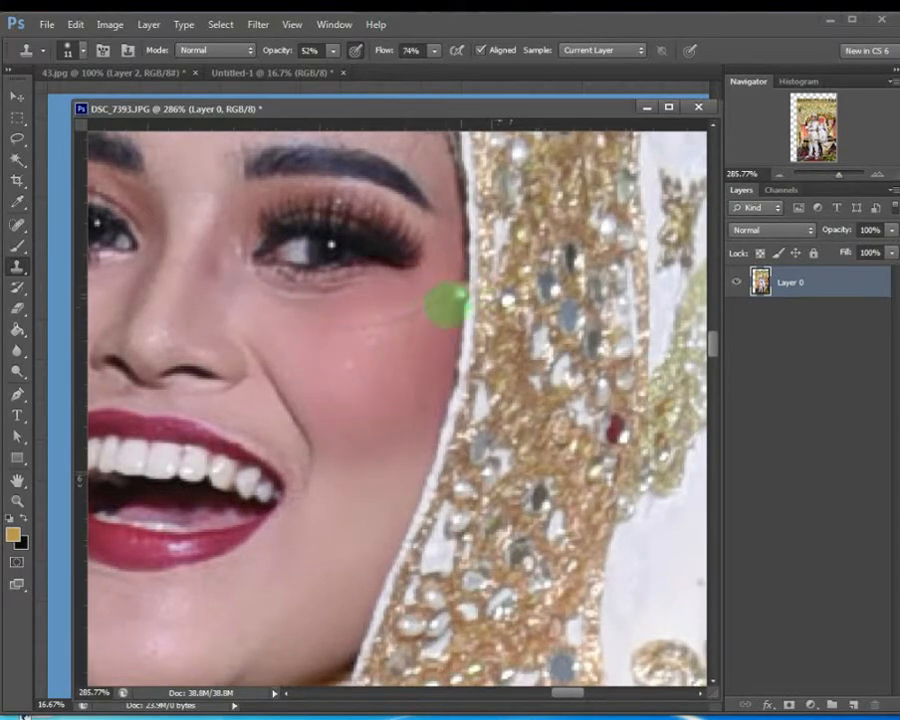
{"action": "right_click", "coordinate": [329, 348]}
{"action": "left_click", "coordinate": [375, 385]}
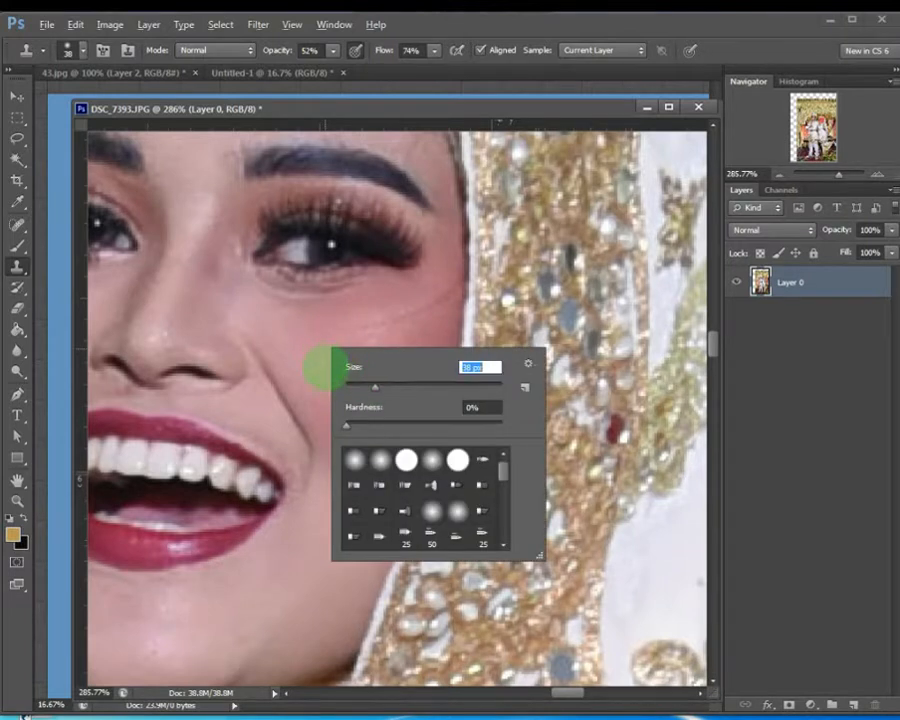
{"action": "key", "text": "Return"}
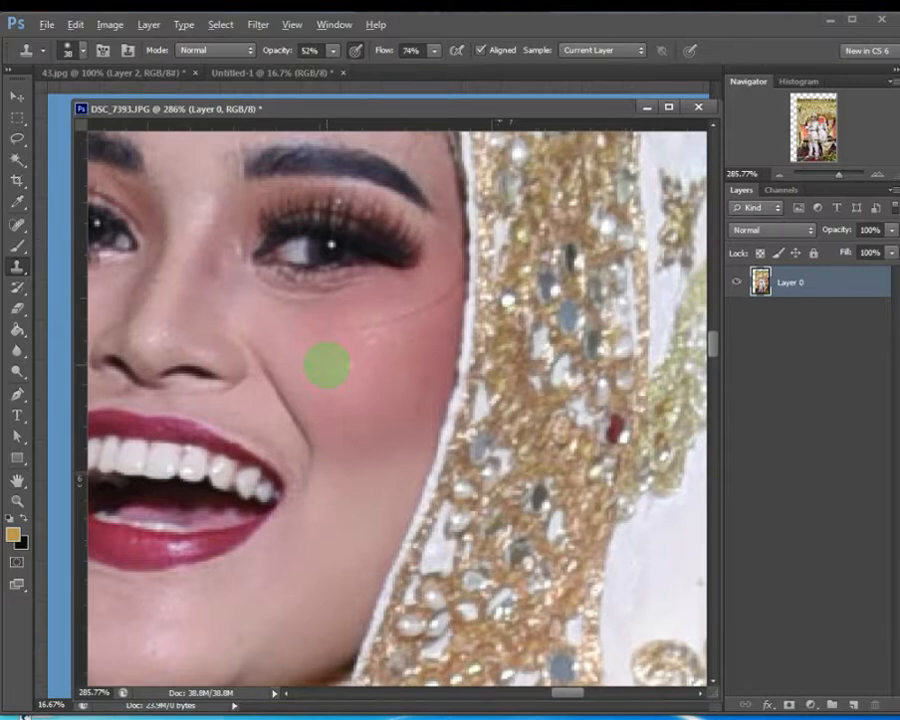
{"action": "left_click", "coordinate": [327, 365], "text": "alt"}
{"action": "left_click", "coordinate": [369, 333]}
{"action": "left_click", "coordinate": [380, 330]}
{"action": "left_click", "coordinate": [423, 314]}
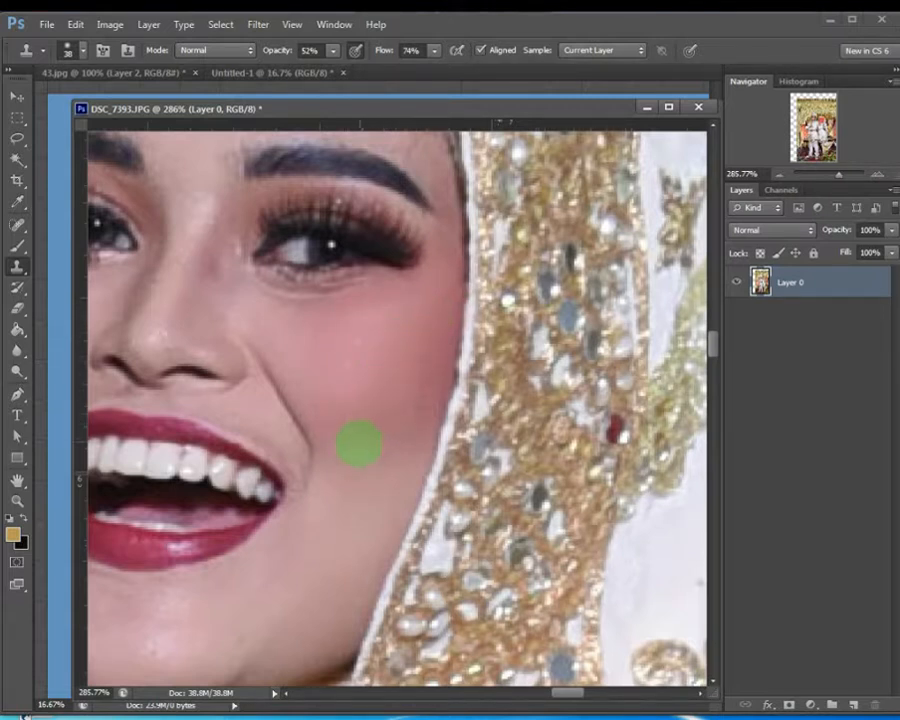
Reduce the brush to 20 px and clone sampled skin over the dark mark on the bride's other cheek, beside the white veil
{"action": "left_click_drag", "start_coordinate": [359, 451], "coordinate": [408, 283]}
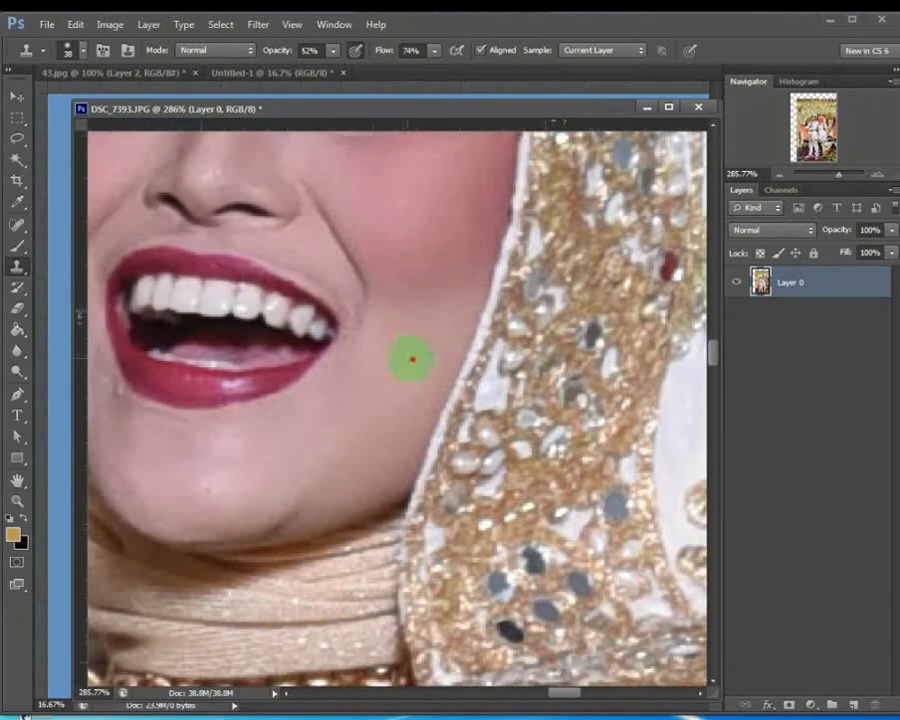
{"action": "left_click_drag", "start_coordinate": [412, 360], "coordinate": [472, 336]}
{"action": "left_click_drag", "start_coordinate": [370, 416], "coordinate": [414, 524]}
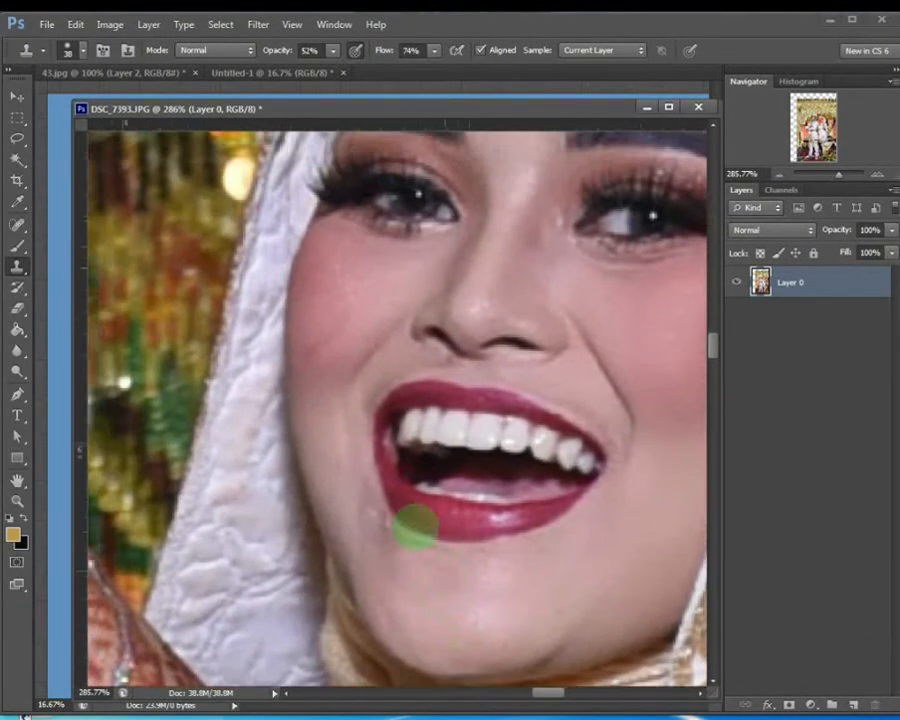
{"action": "left_click_drag", "start_coordinate": [349, 405], "coordinate": [335, 487]}
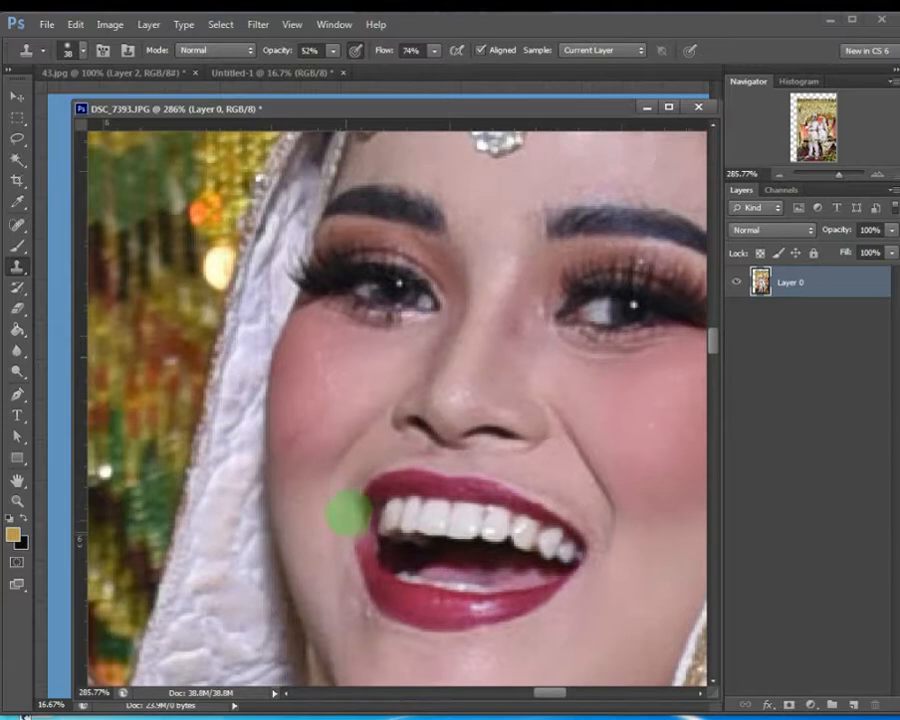
{"action": "right_click", "coordinate": [357, 379]}
{"action": "mouse_move", "coordinate": [406, 416]}
{"action": "left_mouse_down"}
{"action": "mouse_move", "coordinate": [321, 392]}
{"action": "mouse_move", "coordinate": [352, 412]}
{"action": "mouse_move", "coordinate": [392, 414]}
{"action": "left_mouse_up"}
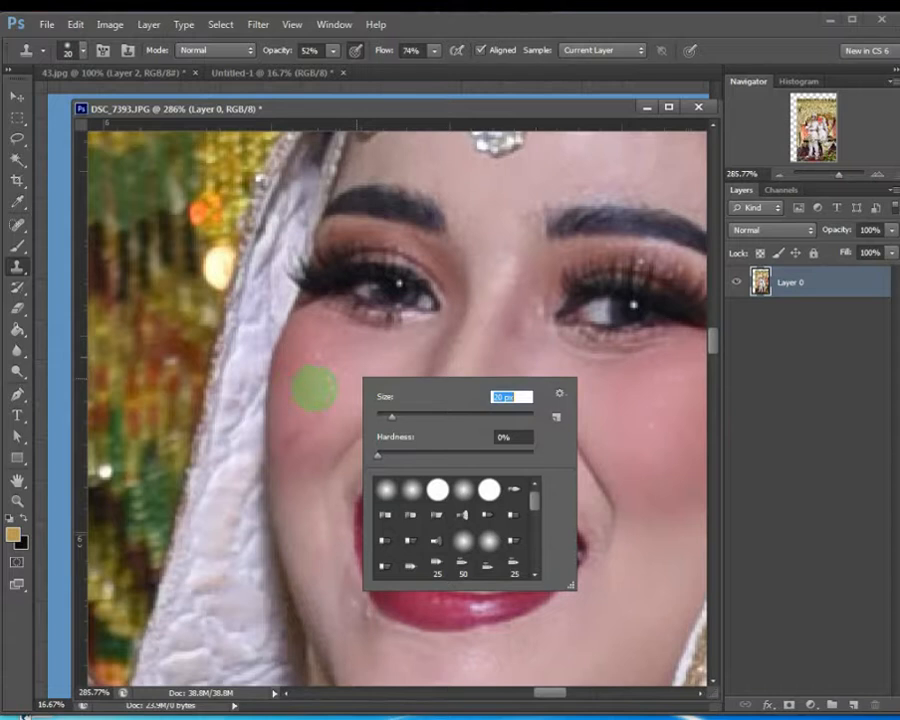
{"action": "left_click", "coordinate": [325, 395]}
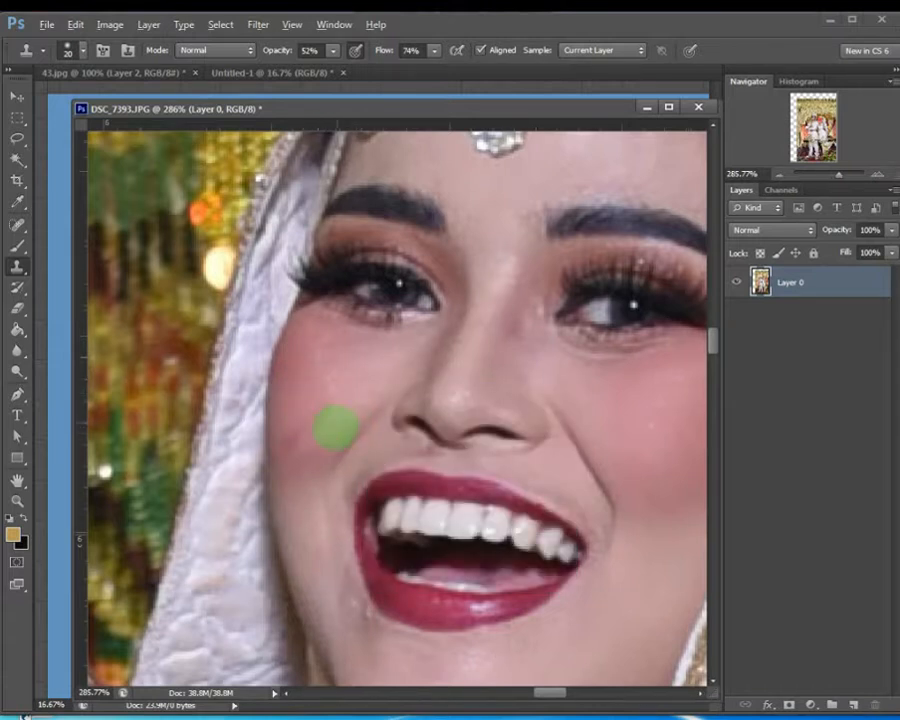
{"action": "left_click", "coordinate": [339, 425], "text": "alt"}
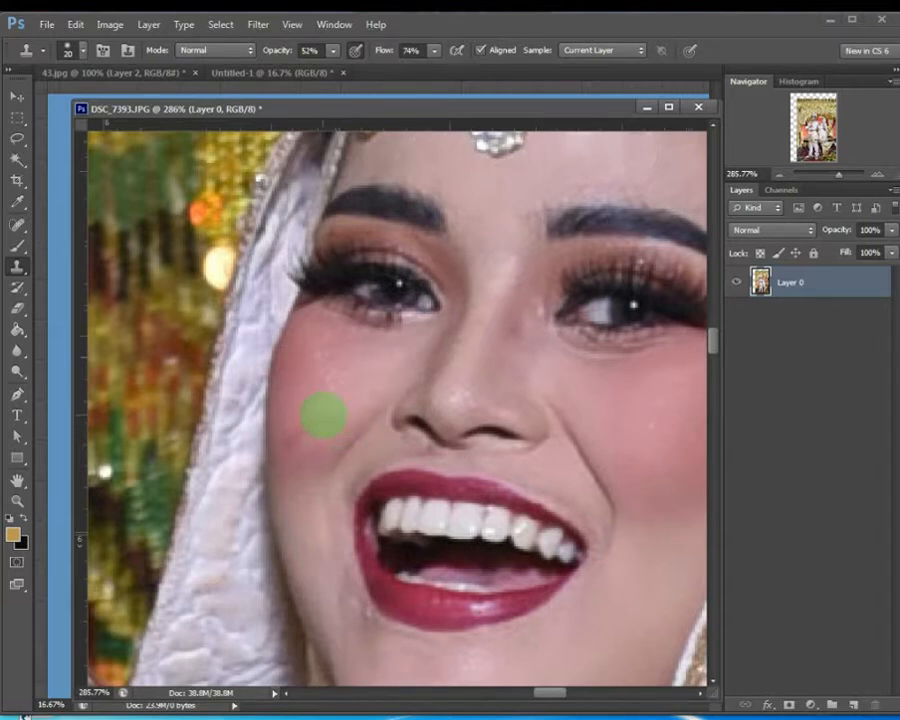
{"action": "left_click", "coordinate": [293, 444]}
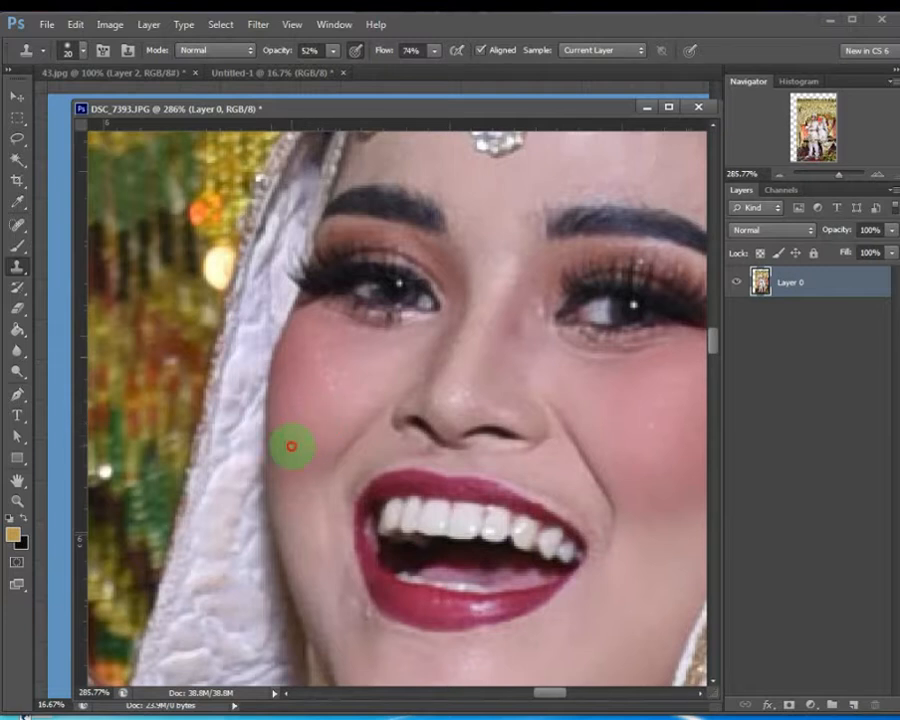
{"action": "left_click", "coordinate": [296, 438]}
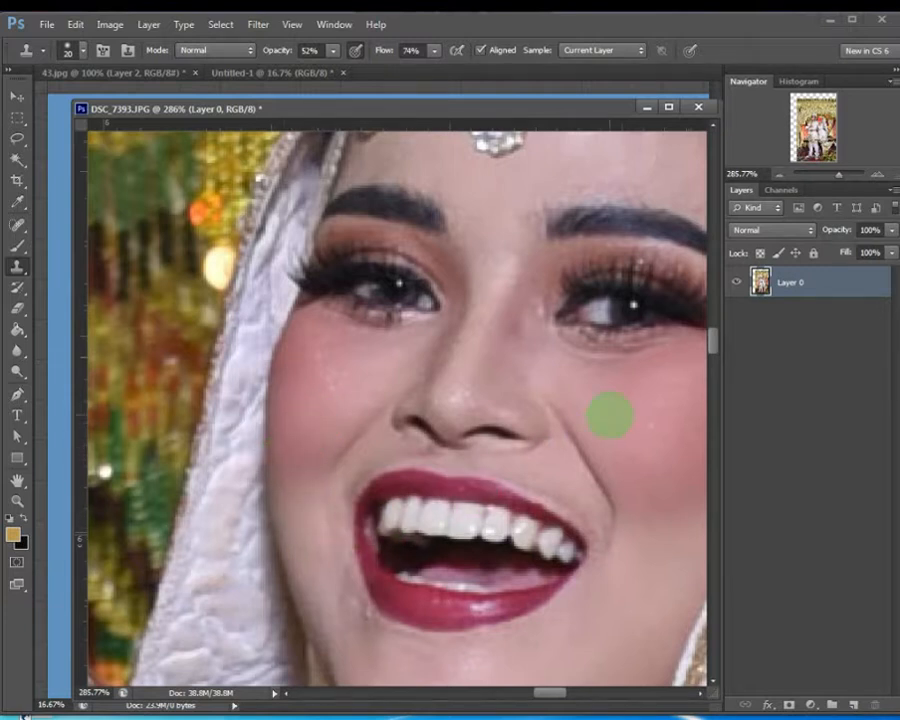
Clone clean chin skin over the light specks beside the corner of the lower lip
{"action": "left_click_drag", "start_coordinate": [625, 478], "coordinate": [498, 359]}
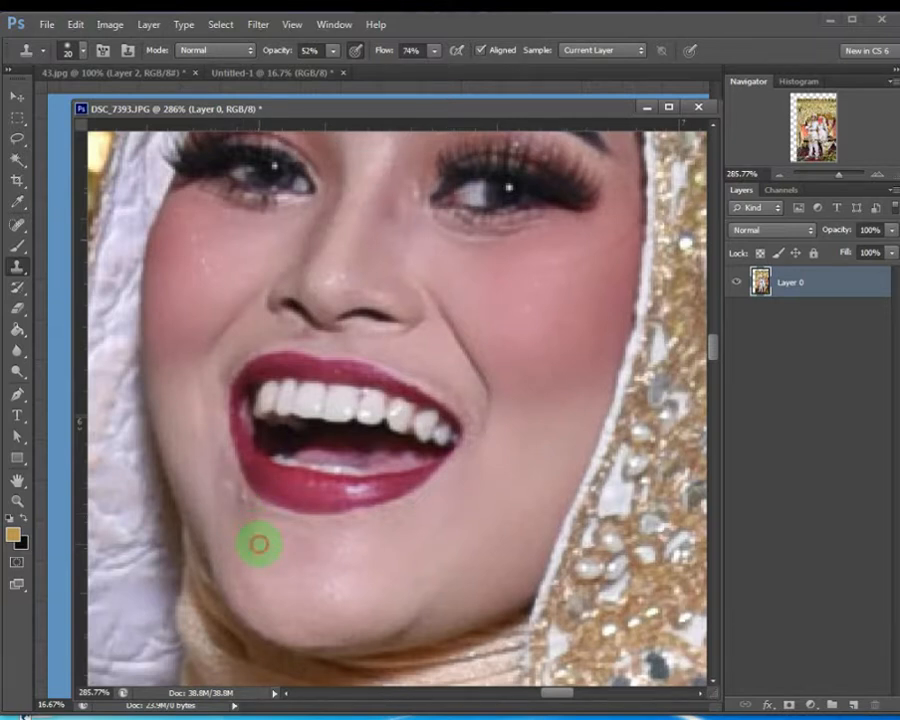
{"action": "left_click", "coordinate": [237, 498]}
{"action": "left_click", "coordinate": [237, 499]}
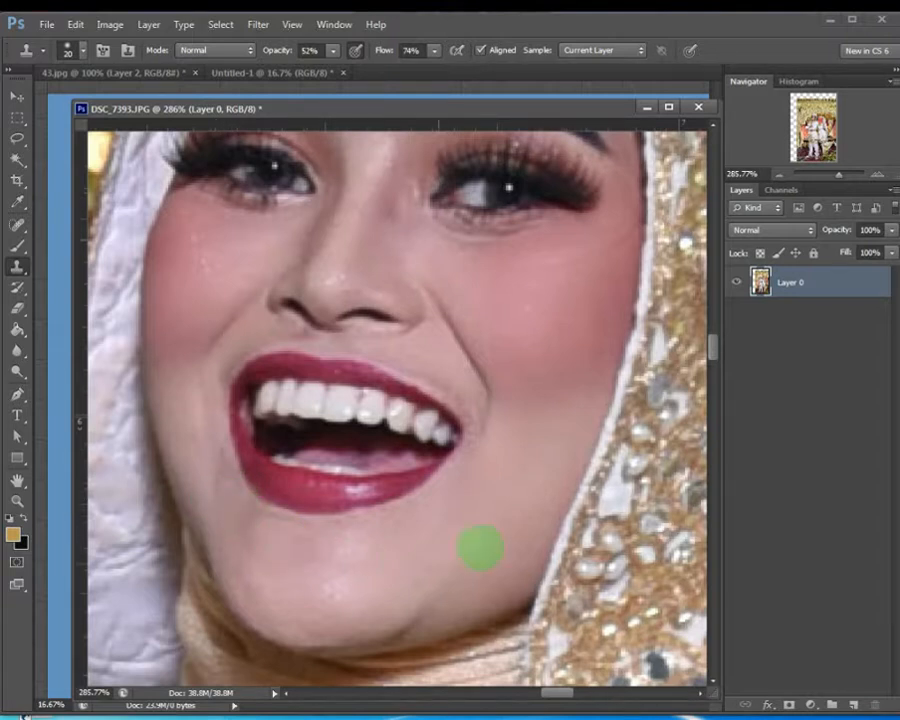
Sample clean nose skin and clone over the dark patch on the side of the nose bridge
{"action": "mouse_move", "coordinate": [465, 482]}
{"action": "left_mouse_down"}
{"action": "mouse_move", "coordinate": [354, 472]}
{"action": "mouse_move", "coordinate": [434, 392]}
{"action": "mouse_move", "coordinate": [430, 382]}
{"action": "mouse_move", "coordinate": [417, 434]}
{"action": "mouse_move", "coordinate": [331, 488]}
{"action": "mouse_move", "coordinate": [332, 538]}
{"action": "mouse_move", "coordinate": [502, 400]}
{"action": "mouse_move", "coordinate": [497, 406]}
{"action": "left_mouse_up"}
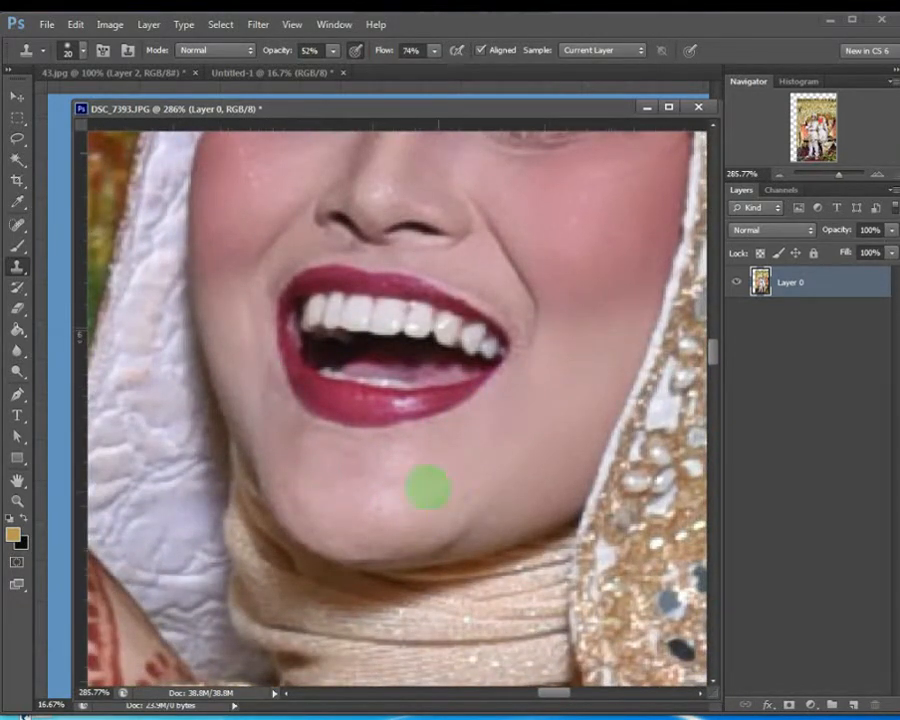
{"action": "left_click_drag", "start_coordinate": [493, 452], "coordinate": [428, 462]}
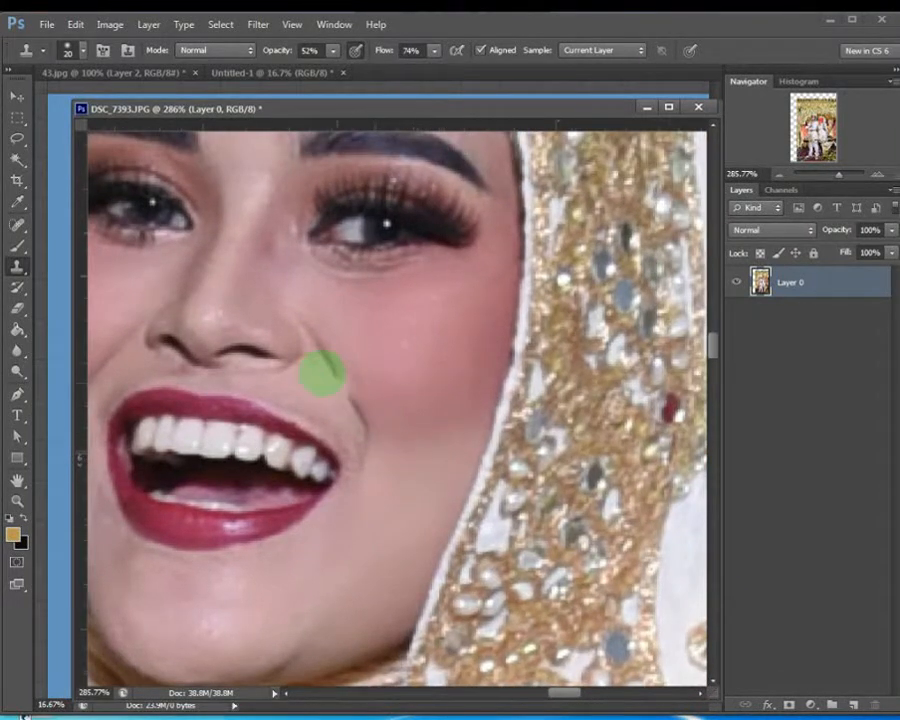
{"action": "left_click_drag", "start_coordinate": [370, 354], "coordinate": [410, 346]}
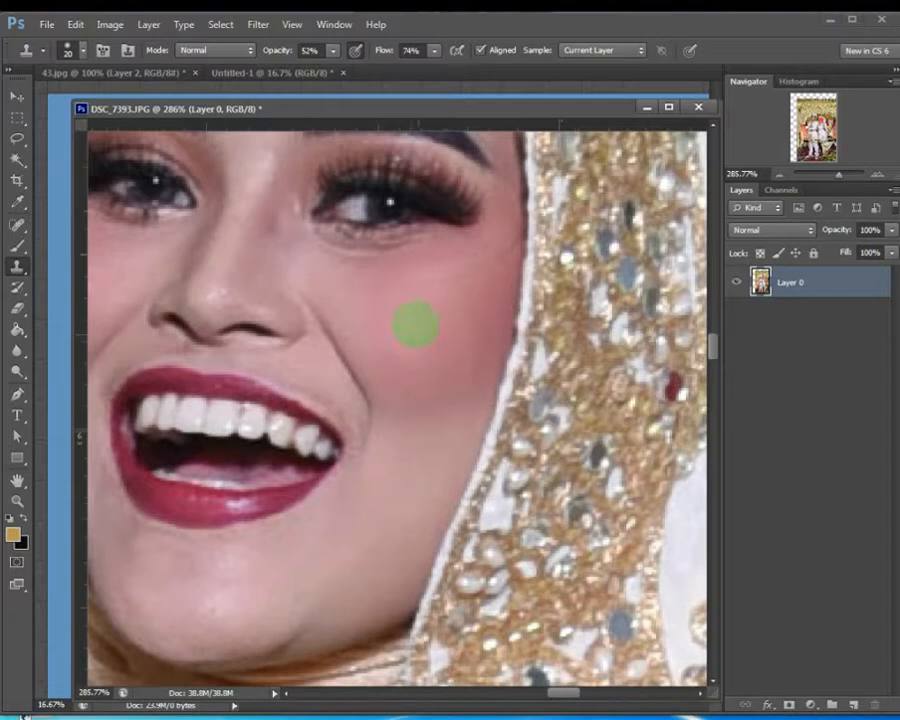
{"action": "left_click_drag", "start_coordinate": [412, 335], "coordinate": [415, 483]}
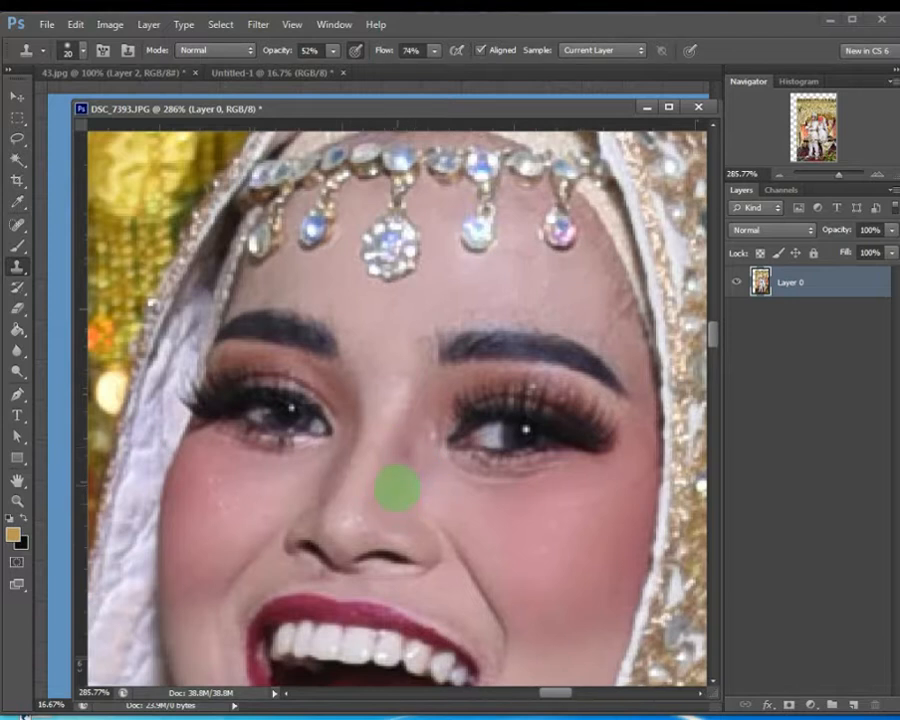
{"action": "key", "text": "alt"}
{"action": "key", "text": "alt"}
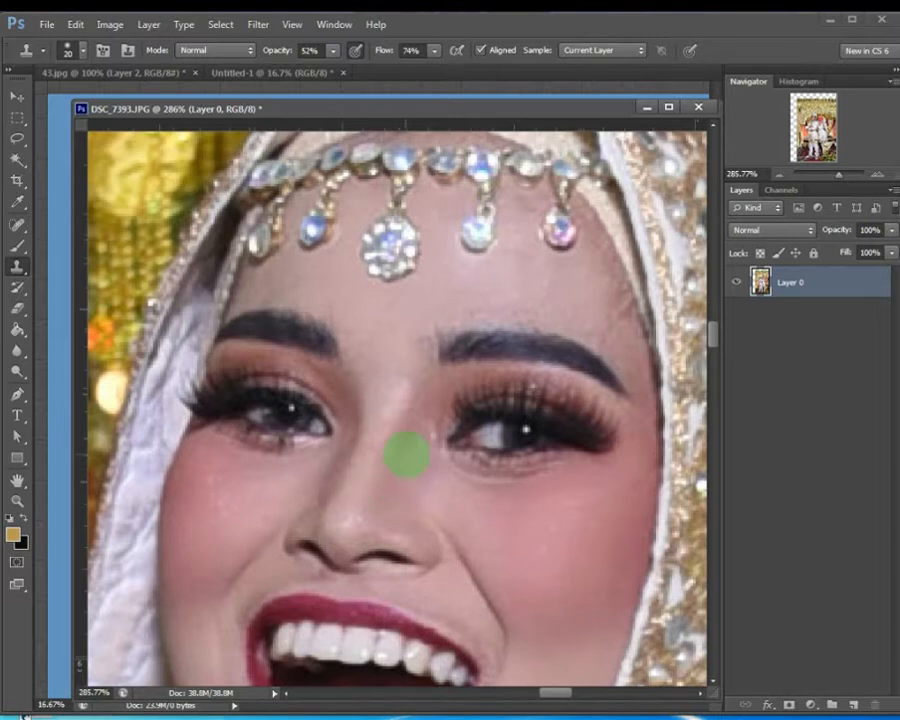
{"action": "left_click", "coordinate": [405, 454]}
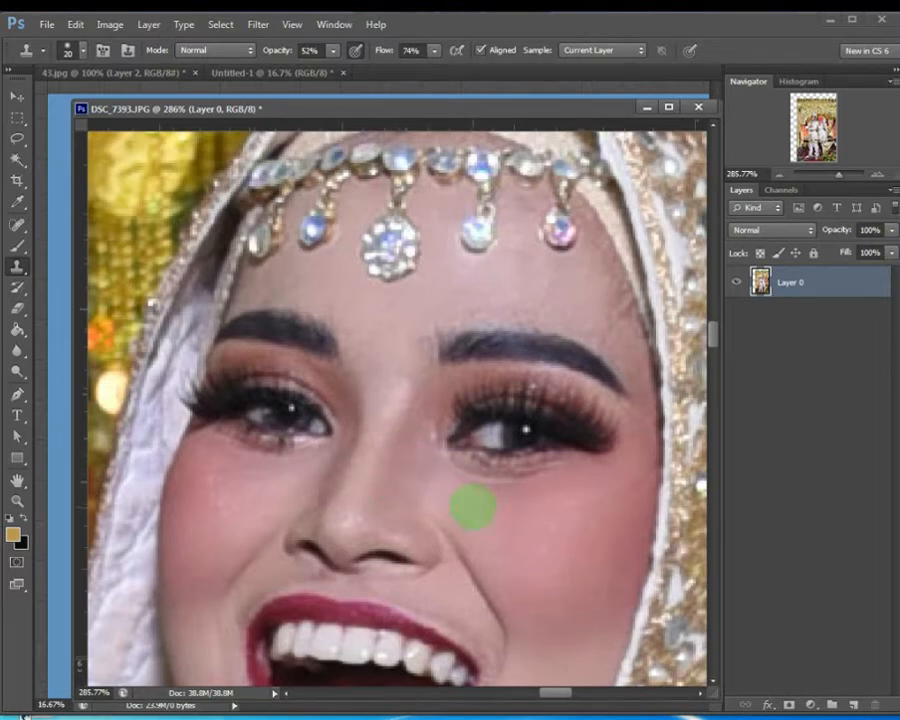
{"action": "left_click", "coordinate": [407, 433]}
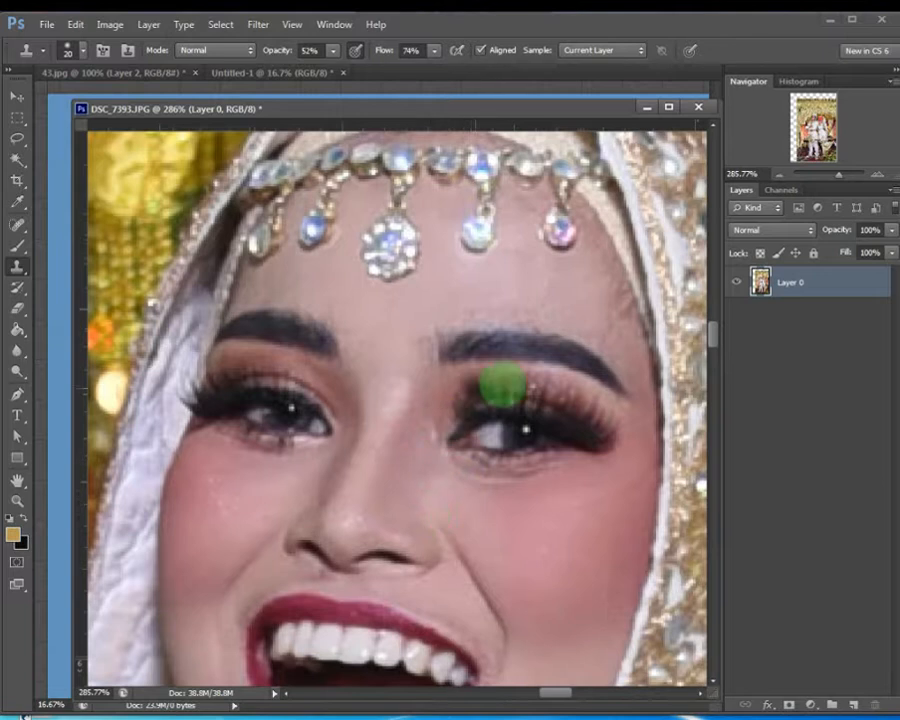
Set the clone brush to 16 px, sample clean skin beside the nose bridge and clone over the inner eyelid of the eye nearer the white veil
{"action": "left_click_drag", "start_coordinate": [421, 476], "coordinate": [505, 369]}
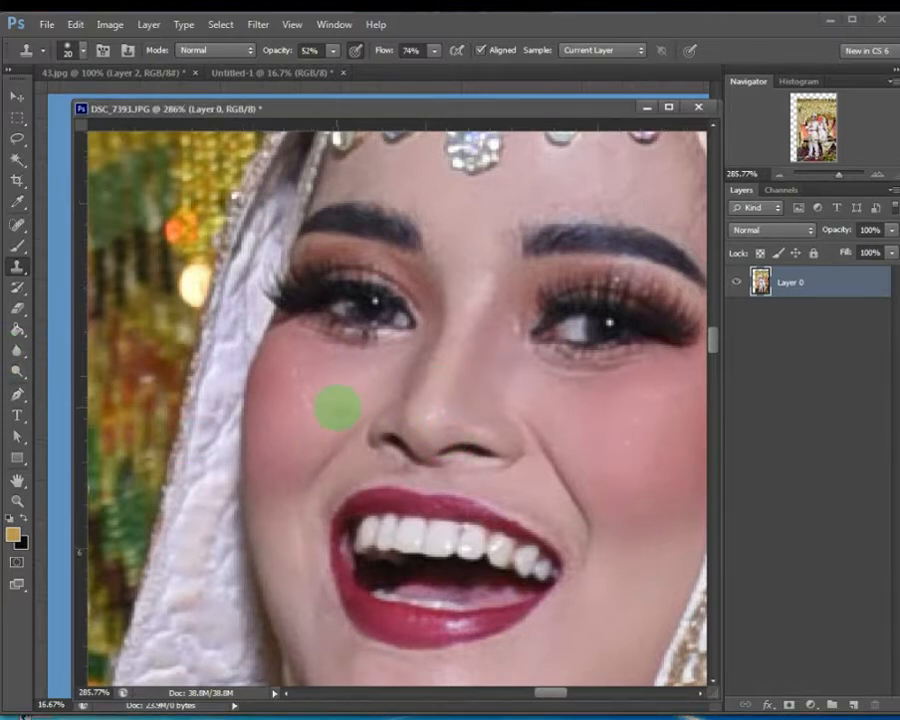
{"action": "right_click", "coordinate": [339, 391]}
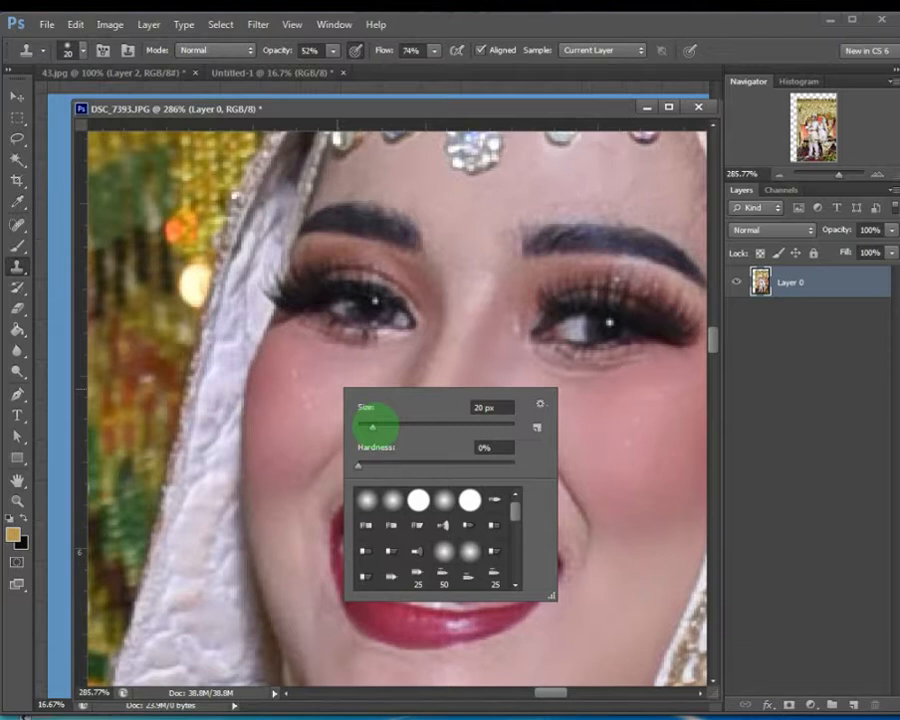
{"action": "left_click_drag", "start_coordinate": [371, 425], "coordinate": [379, 425]}
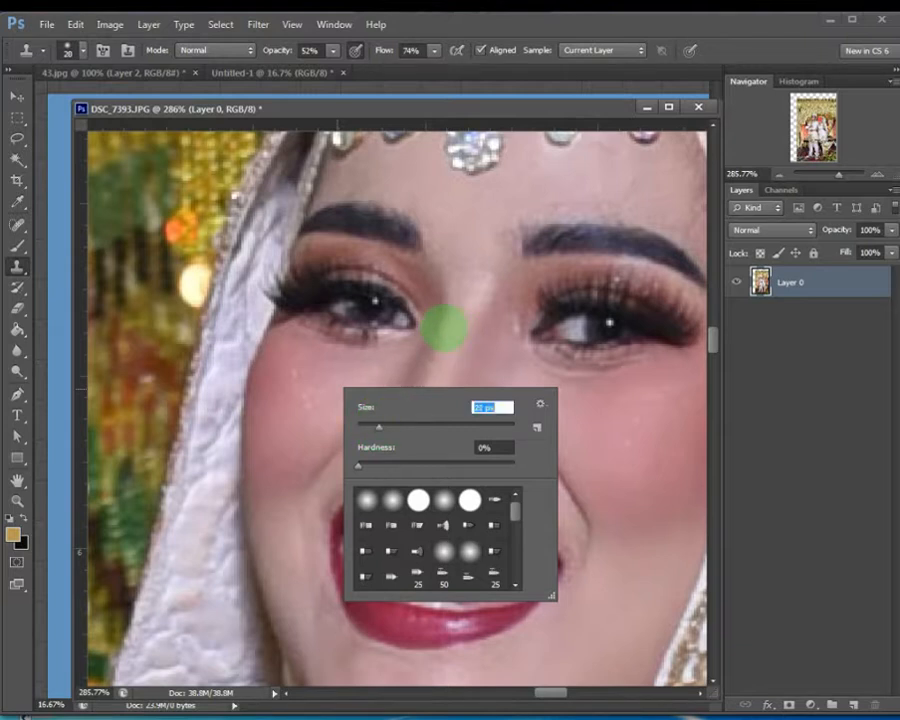
{"action": "left_click_drag", "start_coordinate": [391, 427], "coordinate": [373, 427]}
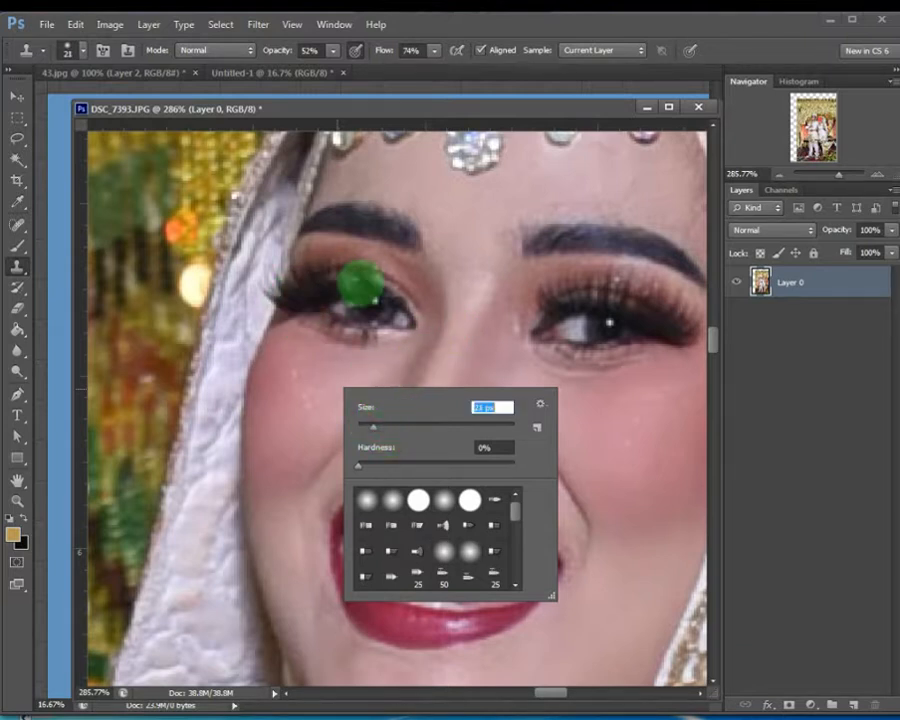
{"action": "left_click", "coordinate": [427, 316], "text": "alt"}
{"action": "mouse_move", "coordinate": [429, 296]}
{"action": "left_mouse_down"}
{"action": "mouse_move", "coordinate": [408, 272]}
{"action": "mouse_move", "coordinate": [372, 266]}
{"action": "left_mouse_up"}
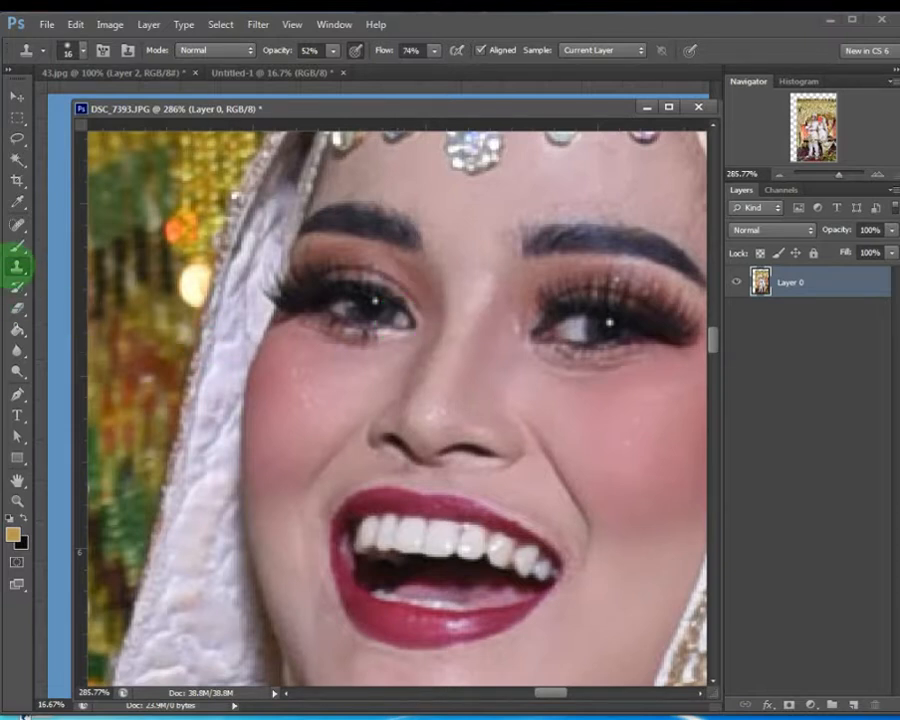
Switch to the Blur tool with a 15 px brush and smooth the skin around both inner eye corners and the nose bridge
{"action": "left_click", "coordinate": [17, 349]}
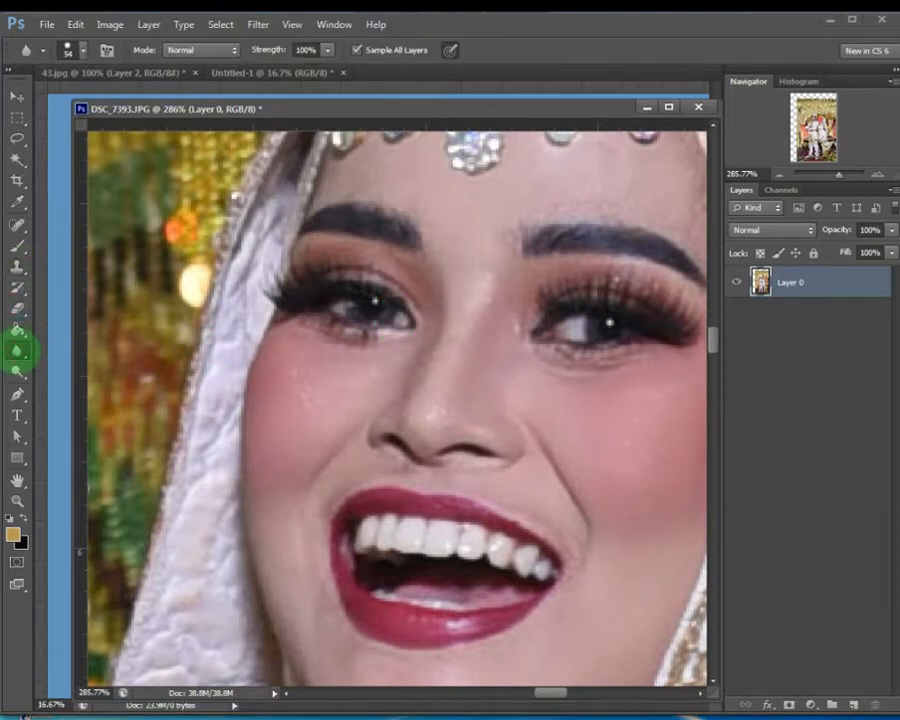
{"action": "right_click", "coordinate": [424, 342]}
{"action": "mouse_move", "coordinate": [480, 372]}
{"action": "left_mouse_down"}
{"action": "mouse_move", "coordinate": [466, 380]}
{"action": "mouse_move", "coordinate": [420, 365]}
{"action": "left_mouse_up"}
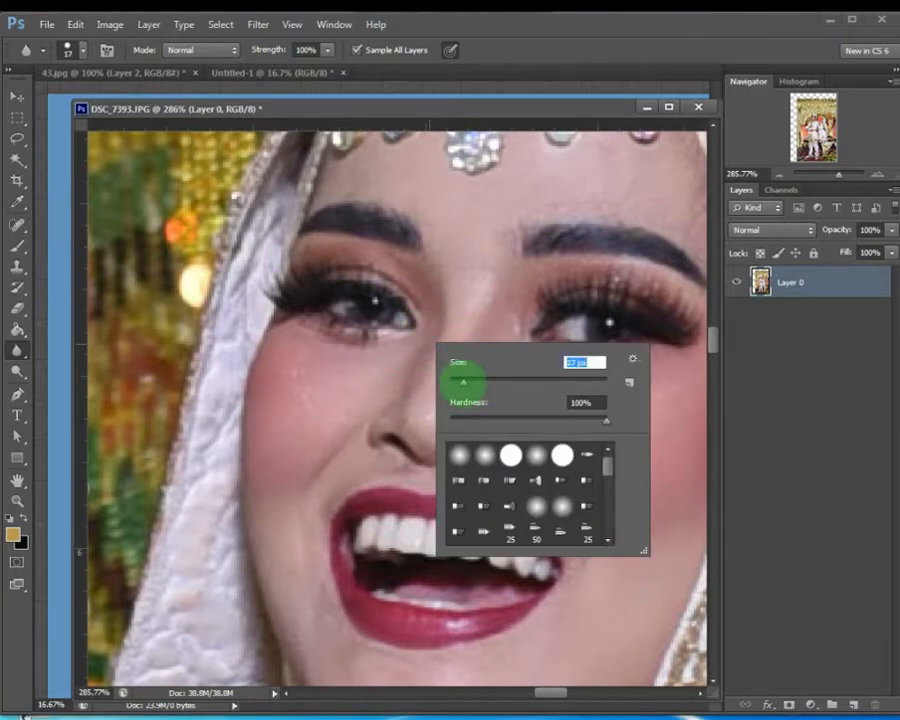
{"action": "left_click_drag", "start_coordinate": [463, 382], "coordinate": [461, 382]}
{"action": "left_click", "coordinate": [413, 318]}
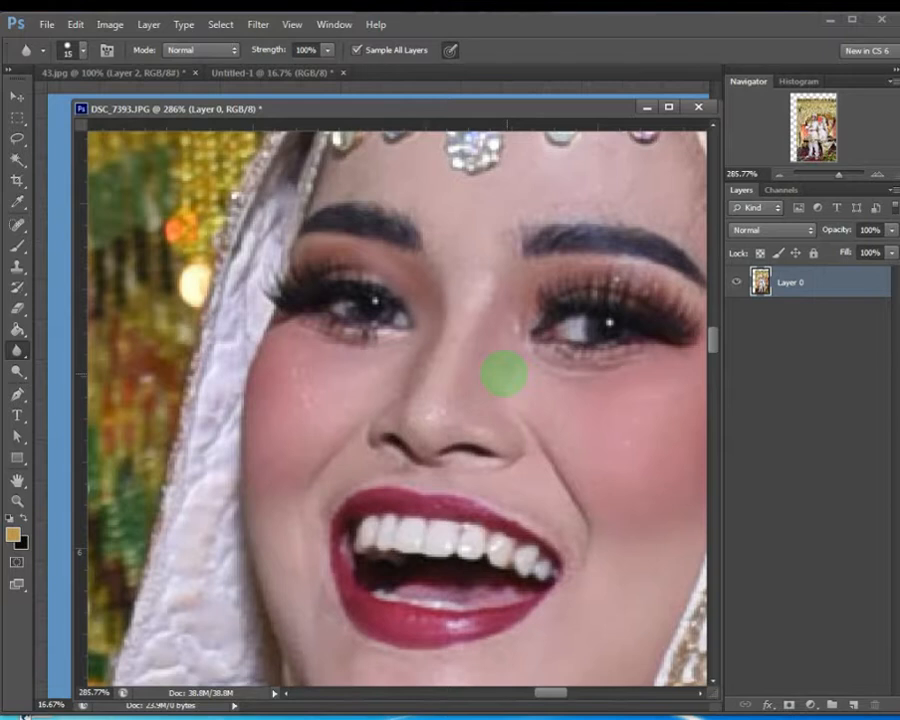
{"action": "left_click_drag", "start_coordinate": [496, 370], "coordinate": [408, 370]}
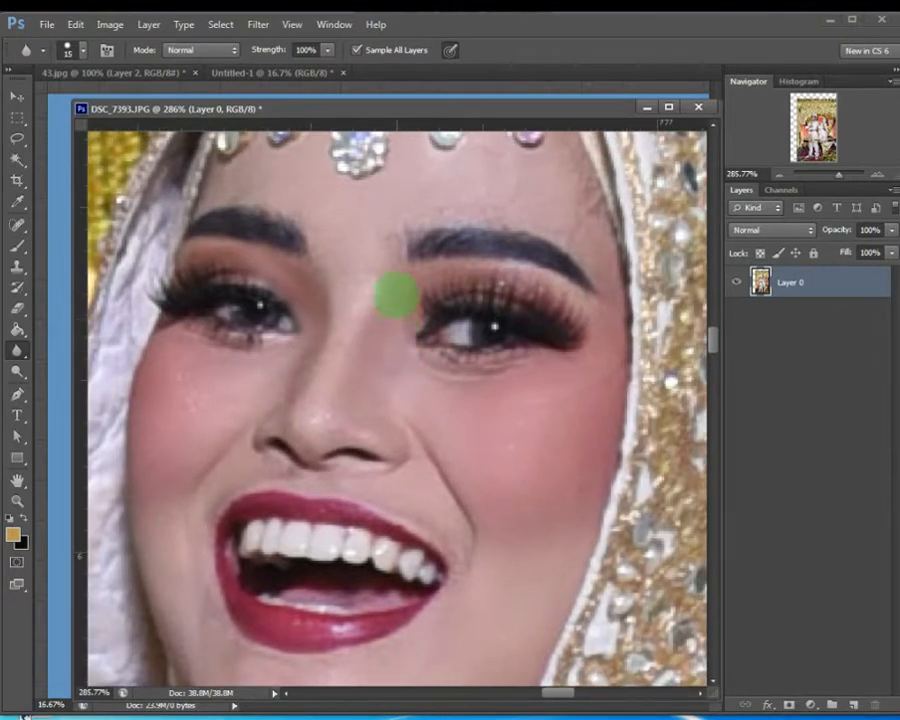
{"action": "mouse_move", "coordinate": [468, 273]}
{"action": "left_mouse_down"}
{"action": "mouse_move", "coordinate": [549, 285]}
{"action": "mouse_move", "coordinate": [509, 281]}
{"action": "mouse_move", "coordinate": [576, 293]}
{"action": "mouse_move", "coordinate": [603, 348]}
{"action": "mouse_move", "coordinate": [612, 318]}
{"action": "mouse_move", "coordinate": [595, 277]}
{"action": "mouse_move", "coordinate": [514, 310]}
{"action": "mouse_move", "coordinate": [444, 296]}
{"action": "mouse_move", "coordinate": [581, 313]}
{"action": "mouse_move", "coordinate": [611, 337]}
{"action": "left_mouse_up"}
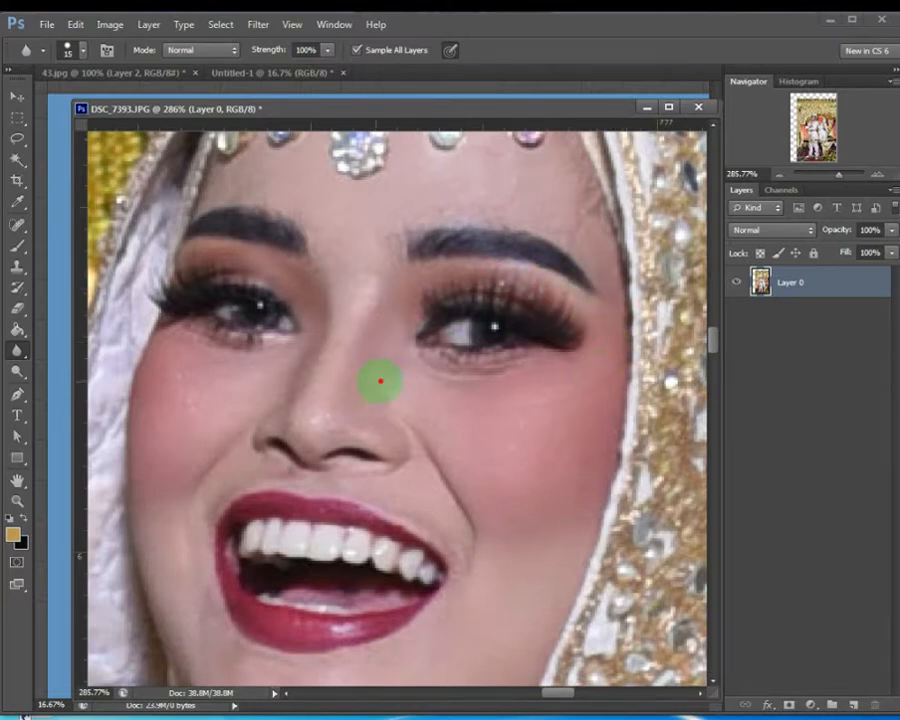
Blur the skin above the upper lip, the specks on the cheek and the face edge along the white veil down to the jaw
{"action": "left_click_drag", "start_coordinate": [382, 376], "coordinate": [492, 466]}
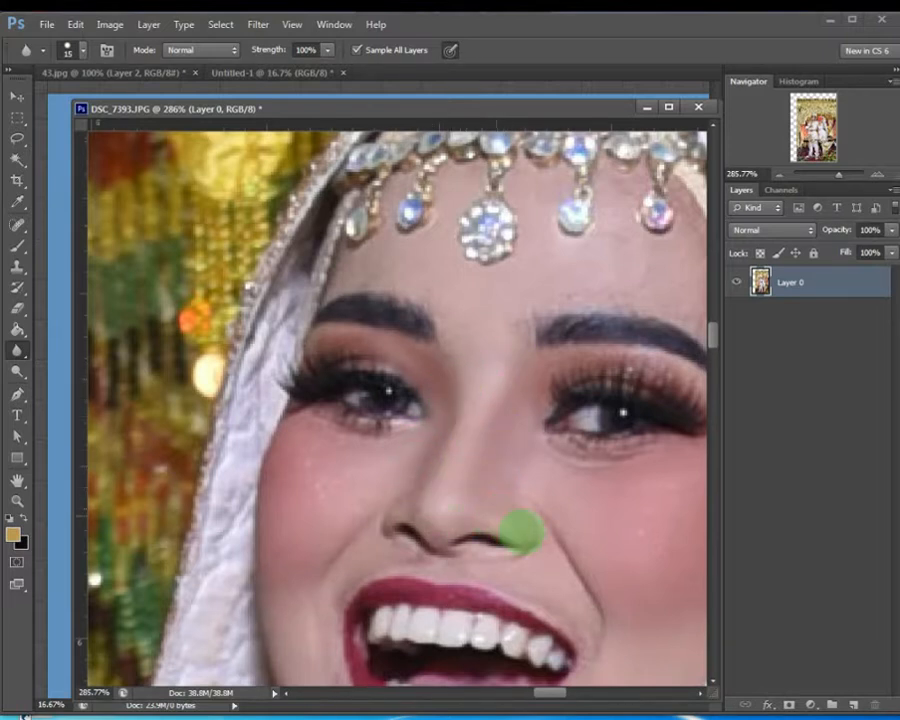
{"action": "scroll", "coordinate": [440, 406], "scroll_direction": "down", "scroll_amount": 4}
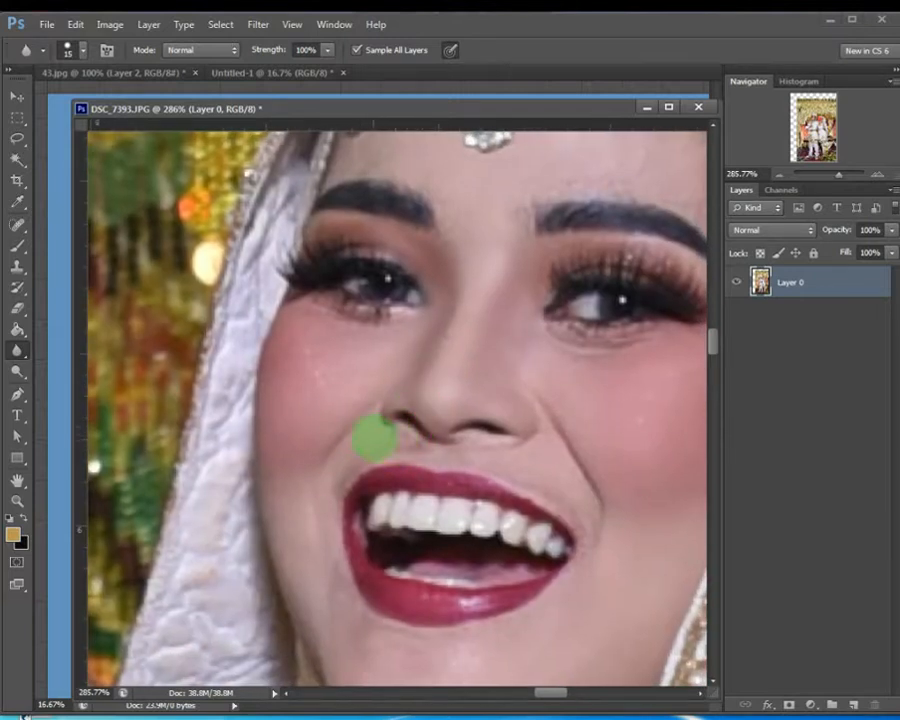
{"action": "left_click", "coordinate": [466, 446]}
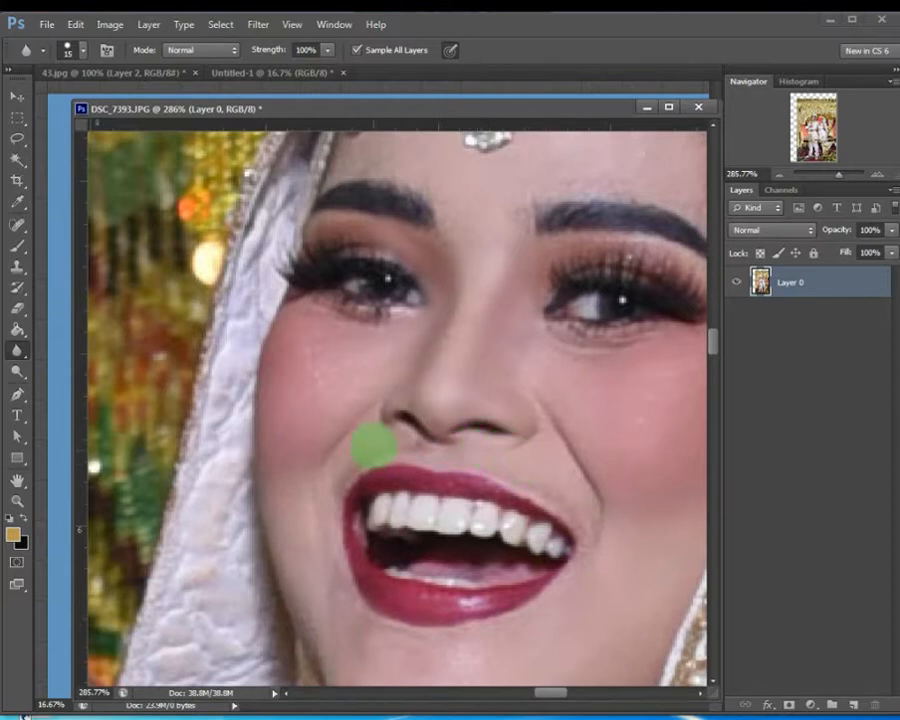
{"action": "mouse_move", "coordinate": [375, 436]}
{"action": "left_mouse_down"}
{"action": "mouse_move", "coordinate": [343, 474]}
{"action": "mouse_move", "coordinate": [339, 451]}
{"action": "mouse_move", "coordinate": [359, 414]}
{"action": "mouse_move", "coordinate": [352, 398]}
{"action": "mouse_move", "coordinate": [291, 467]}
{"action": "mouse_move", "coordinate": [310, 391]}
{"action": "left_mouse_up"}
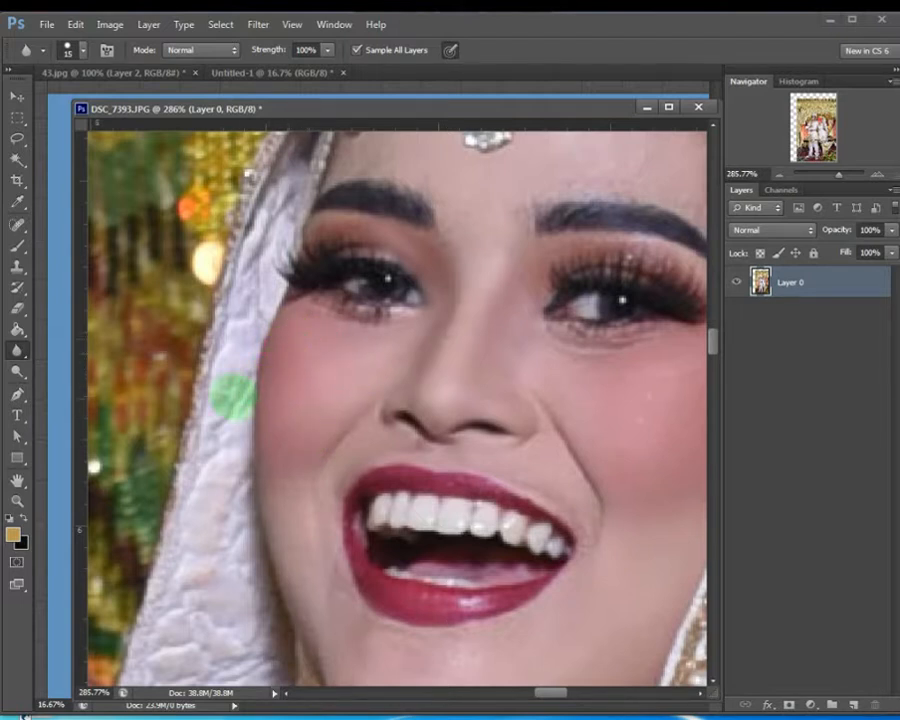
{"action": "mouse_move", "coordinate": [268, 324]}
{"action": "left_mouse_down"}
{"action": "mouse_move", "coordinate": [246, 440]}
{"action": "mouse_move", "coordinate": [253, 471]}
{"action": "left_mouse_up"}
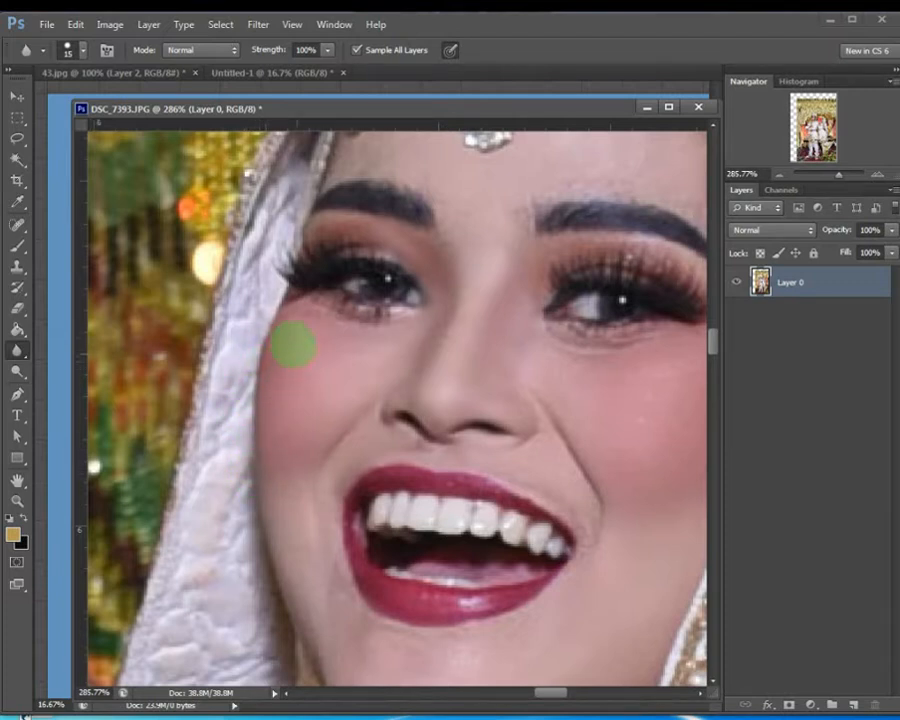
{"action": "mouse_move", "coordinate": [288, 338]}
{"action": "left_mouse_down"}
{"action": "mouse_move", "coordinate": [275, 478]}
{"action": "mouse_move", "coordinate": [307, 605]}
{"action": "left_mouse_up"}
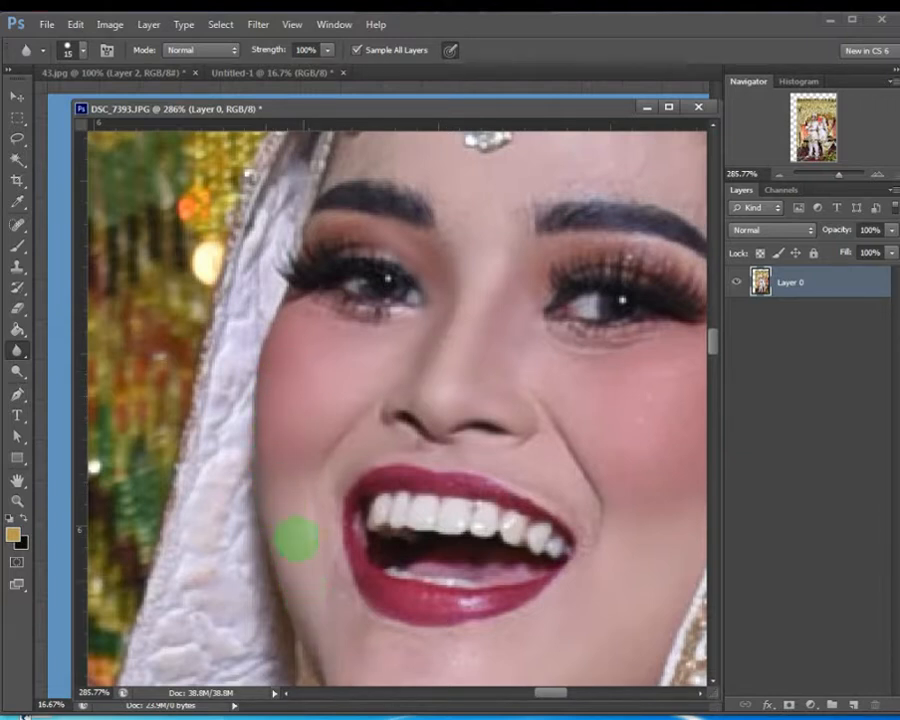
Blur the skin of the chin and lower jaw below the mouth, across to the gold-embellished veil
{"action": "mouse_move", "coordinate": [313, 410]}
{"action": "left_mouse_down"}
{"action": "mouse_move", "coordinate": [303, 435]}
{"action": "mouse_move", "coordinate": [261, 376]}
{"action": "mouse_move", "coordinate": [327, 382]}
{"action": "mouse_move", "coordinate": [305, 488]}
{"action": "mouse_move", "coordinate": [335, 568]}
{"action": "mouse_move", "coordinate": [311, 481]}
{"action": "mouse_move", "coordinate": [303, 390]}
{"action": "mouse_move", "coordinate": [307, 448]}
{"action": "mouse_move", "coordinate": [323, 479]}
{"action": "mouse_move", "coordinate": [306, 443]}
{"action": "mouse_move", "coordinate": [316, 462]}
{"action": "mouse_move", "coordinate": [386, 508]}
{"action": "mouse_move", "coordinate": [301, 472]}
{"action": "mouse_move", "coordinate": [295, 488]}
{"action": "mouse_move", "coordinate": [287, 459]}
{"action": "mouse_move", "coordinate": [343, 545]}
{"action": "mouse_move", "coordinate": [307, 529]}
{"action": "mouse_move", "coordinate": [272, 470]}
{"action": "mouse_move", "coordinate": [323, 474]}
{"action": "mouse_move", "coordinate": [299, 488]}
{"action": "mouse_move", "coordinate": [340, 577]}
{"action": "mouse_move", "coordinate": [388, 607]}
{"action": "mouse_move", "coordinate": [466, 585]}
{"action": "mouse_move", "coordinate": [380, 570]}
{"action": "left_mouse_up"}
{"action": "mouse_move", "coordinate": [437, 507]}
{"action": "left_mouse_down"}
{"action": "mouse_move", "coordinate": [358, 481]}
{"action": "mouse_move", "coordinate": [405, 497]}
{"action": "mouse_move", "coordinate": [468, 496]}
{"action": "mouse_move", "coordinate": [442, 494]}
{"action": "mouse_move", "coordinate": [541, 456]}
{"action": "left_mouse_up"}
{"action": "mouse_move", "coordinate": [470, 567]}
{"action": "left_mouse_down"}
{"action": "mouse_move", "coordinate": [494, 565]}
{"action": "mouse_move", "coordinate": [428, 450]}
{"action": "left_mouse_up"}
{"action": "mouse_move", "coordinate": [436, 496]}
{"action": "left_mouse_down"}
{"action": "mouse_move", "coordinate": [396, 516]}
{"action": "mouse_move", "coordinate": [425, 510]}
{"action": "mouse_move", "coordinate": [520, 456]}
{"action": "mouse_move", "coordinate": [460, 474]}
{"action": "mouse_move", "coordinate": [546, 443]}
{"action": "mouse_move", "coordinate": [570, 388]}
{"action": "left_mouse_up"}
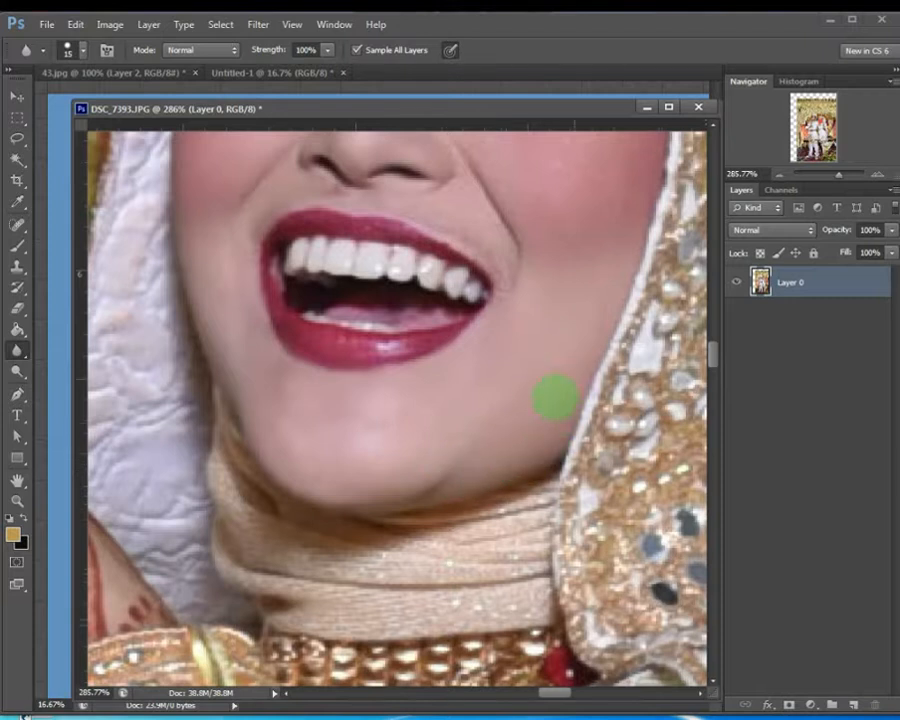
Blur the skin around the mouth corner and smile line on the side of the gold-embellished veil
{"action": "left_click_drag", "start_coordinate": [484, 350], "coordinate": [454, 463]}
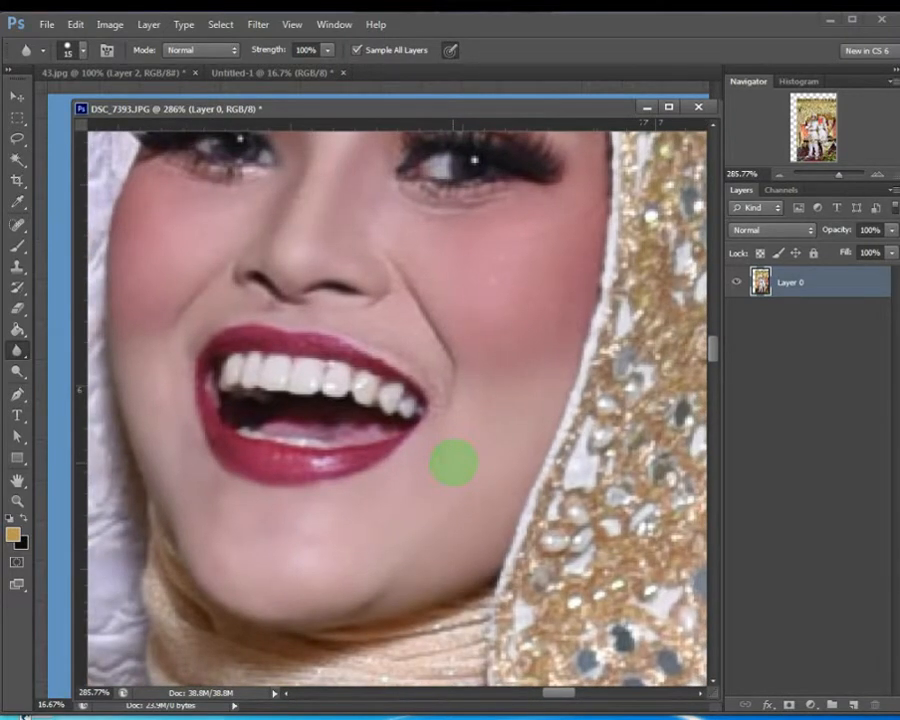
{"action": "mouse_move", "coordinate": [454, 401]}
{"action": "left_mouse_down"}
{"action": "mouse_move", "coordinate": [466, 459]}
{"action": "mouse_move", "coordinate": [430, 387]}
{"action": "mouse_move", "coordinate": [380, 333]}
{"action": "mouse_move", "coordinate": [442, 405]}
{"action": "mouse_move", "coordinate": [442, 469]}
{"action": "mouse_move", "coordinate": [355, 326]}
{"action": "left_mouse_up"}
{"action": "mouse_move", "coordinate": [471, 397]}
{"action": "left_mouse_down"}
{"action": "mouse_move", "coordinate": [508, 439]}
{"action": "mouse_move", "coordinate": [437, 472]}
{"action": "mouse_move", "coordinate": [391, 443]}
{"action": "left_mouse_up"}
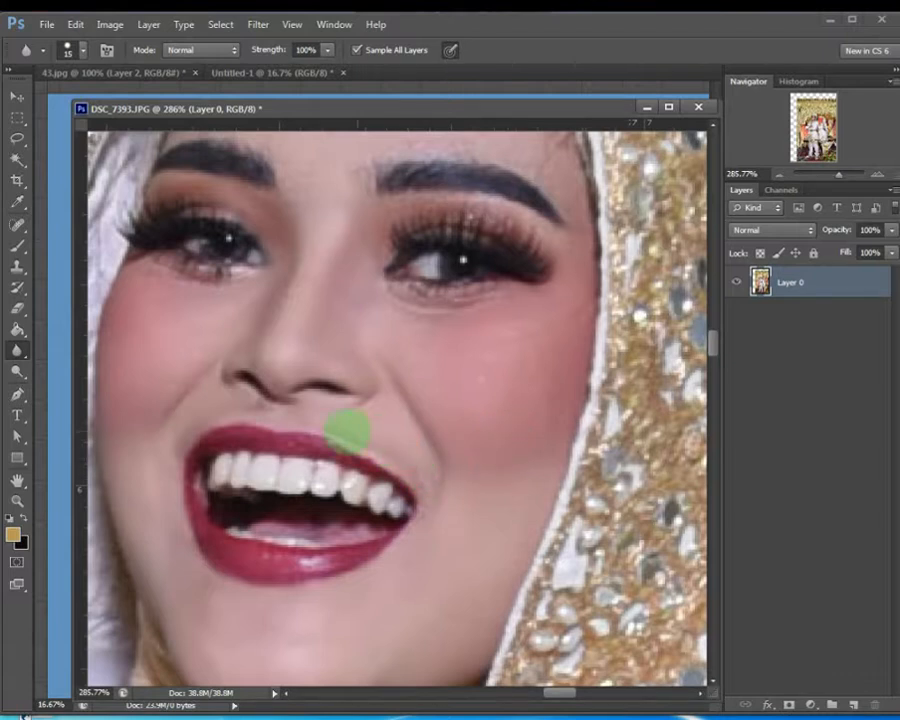
Blur the creases under the eye and smooth the cheek beside the gold-embellished veil, along with the smile line and nose side
{"action": "mouse_move", "coordinate": [320, 420]}
{"action": "left_mouse_down"}
{"action": "mouse_move", "coordinate": [291, 420]}
{"action": "mouse_move", "coordinate": [412, 426]}
{"action": "mouse_move", "coordinate": [442, 346]}
{"action": "mouse_move", "coordinate": [425, 333]}
{"action": "mouse_move", "coordinate": [441, 334]}
{"action": "left_mouse_up"}
{"action": "mouse_move", "coordinate": [383, 304]}
{"action": "left_mouse_down"}
{"action": "mouse_move", "coordinate": [422, 318]}
{"action": "mouse_move", "coordinate": [490, 318]}
{"action": "left_mouse_up"}
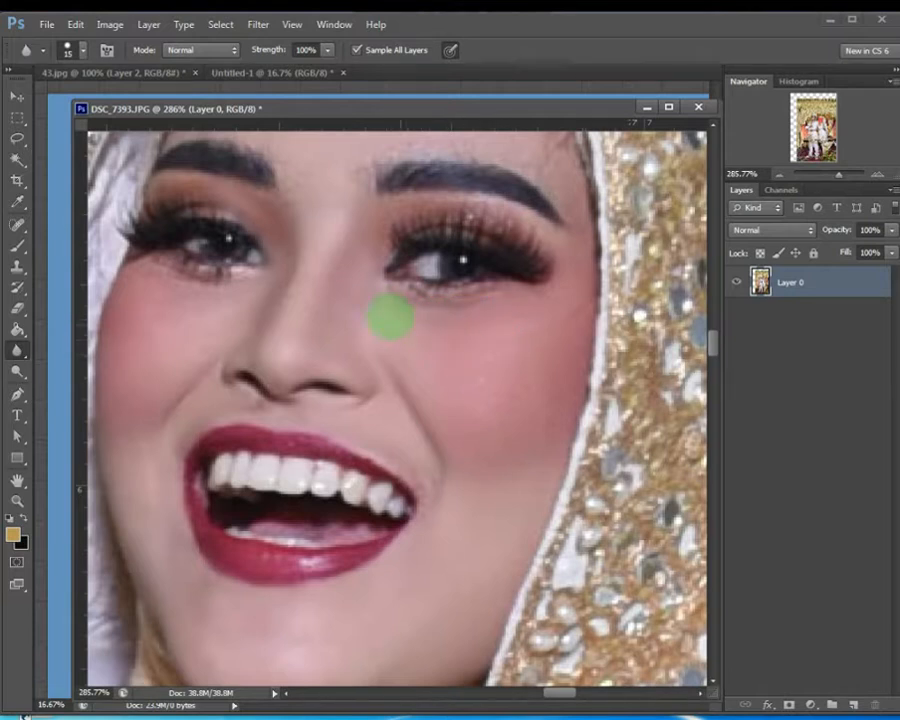
{"action": "mouse_move", "coordinate": [389, 303]}
{"action": "left_mouse_down"}
{"action": "mouse_move", "coordinate": [455, 312]}
{"action": "mouse_move", "coordinate": [511, 294]}
{"action": "mouse_move", "coordinate": [491, 308]}
{"action": "mouse_move", "coordinate": [415, 315]}
{"action": "mouse_move", "coordinate": [446, 334]}
{"action": "mouse_move", "coordinate": [358, 344]}
{"action": "mouse_move", "coordinate": [352, 336]}
{"action": "mouse_move", "coordinate": [375, 344]}
{"action": "mouse_move", "coordinate": [444, 338]}
{"action": "mouse_move", "coordinate": [485, 307]}
{"action": "mouse_move", "coordinate": [477, 314]}
{"action": "mouse_move", "coordinate": [491, 315]}
{"action": "mouse_move", "coordinate": [465, 366]}
{"action": "mouse_move", "coordinate": [479, 351]}
{"action": "mouse_move", "coordinate": [478, 378]}
{"action": "mouse_move", "coordinate": [465, 401]}
{"action": "mouse_move", "coordinate": [417, 364]}
{"action": "mouse_move", "coordinate": [443, 345]}
{"action": "mouse_move", "coordinate": [440, 353]}
{"action": "mouse_move", "coordinate": [483, 344]}
{"action": "mouse_move", "coordinate": [487, 398]}
{"action": "mouse_move", "coordinate": [458, 455]}
{"action": "mouse_move", "coordinate": [489, 297]}
{"action": "mouse_move", "coordinate": [403, 376]}
{"action": "mouse_move", "coordinate": [533, 394]}
{"action": "left_mouse_up"}
{"action": "mouse_move", "coordinate": [398, 373]}
{"action": "left_mouse_down"}
{"action": "mouse_move", "coordinate": [346, 351]}
{"action": "mouse_move", "coordinate": [325, 372]}
{"action": "mouse_move", "coordinate": [341, 389]}
{"action": "mouse_move", "coordinate": [287, 382]}
{"action": "mouse_move", "coordinate": [329, 346]}
{"action": "mouse_move", "coordinate": [262, 346]}
{"action": "mouse_move", "coordinate": [215, 324]}
{"action": "mouse_move", "coordinate": [234, 341]}
{"action": "mouse_move", "coordinate": [292, 354]}
{"action": "mouse_move", "coordinate": [242, 358]}
{"action": "left_mouse_up"}
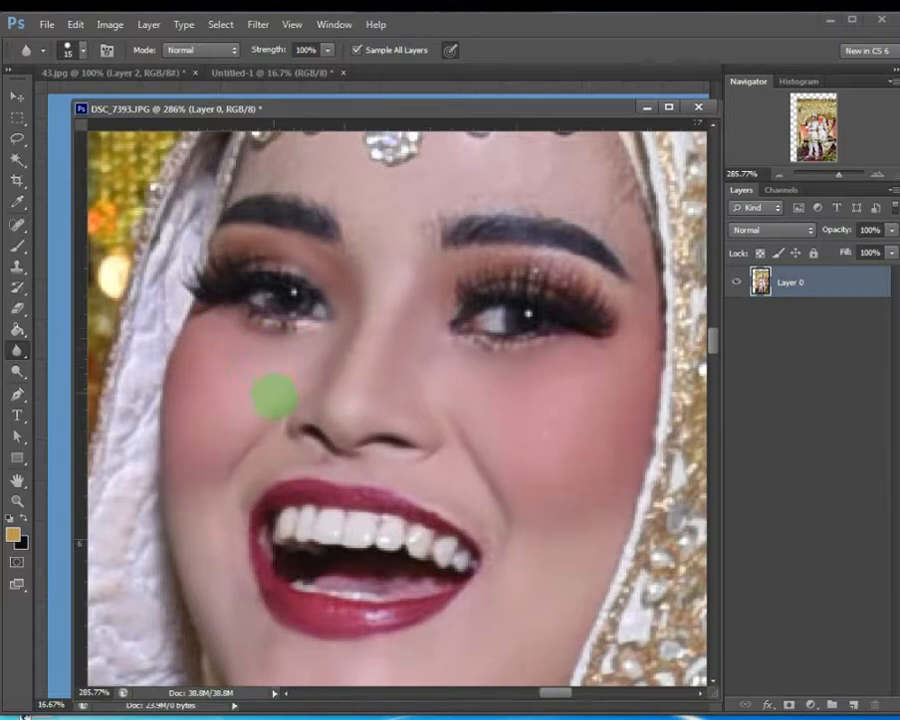
Blur the forehead between the eyebrows and headpiece, using a 9 px brush for the narrow skin areas between the jeweled pendants
{"action": "left_click_drag", "start_coordinate": [416, 358], "coordinate": [367, 465]}
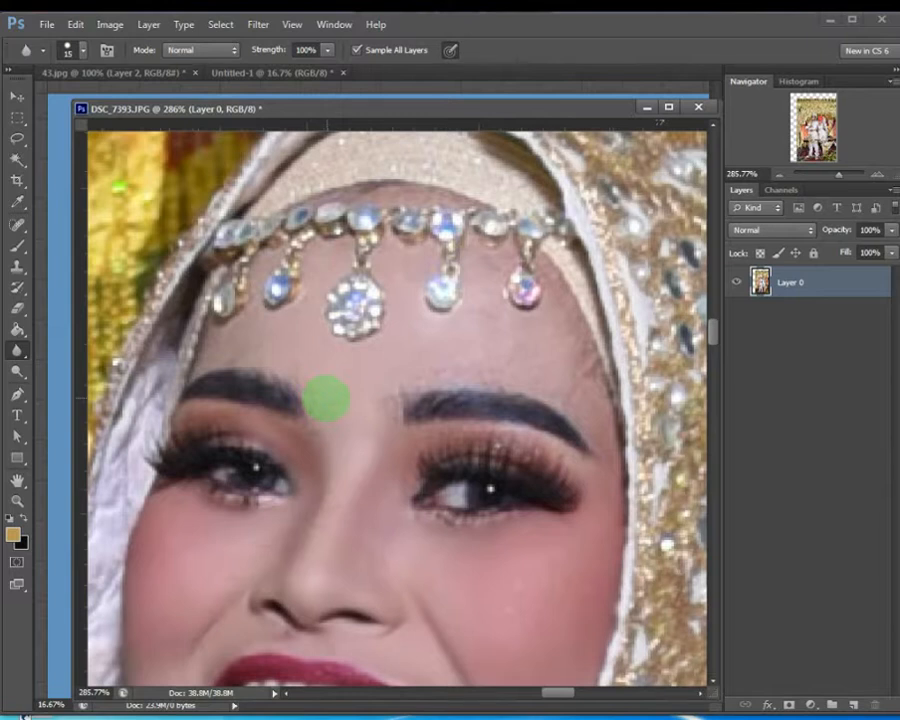
{"action": "mouse_move", "coordinate": [318, 383]}
{"action": "left_mouse_down"}
{"action": "mouse_move", "coordinate": [221, 345]}
{"action": "mouse_move", "coordinate": [210, 350]}
{"action": "mouse_move", "coordinate": [241, 325]}
{"action": "mouse_move", "coordinate": [273, 337]}
{"action": "left_mouse_up"}
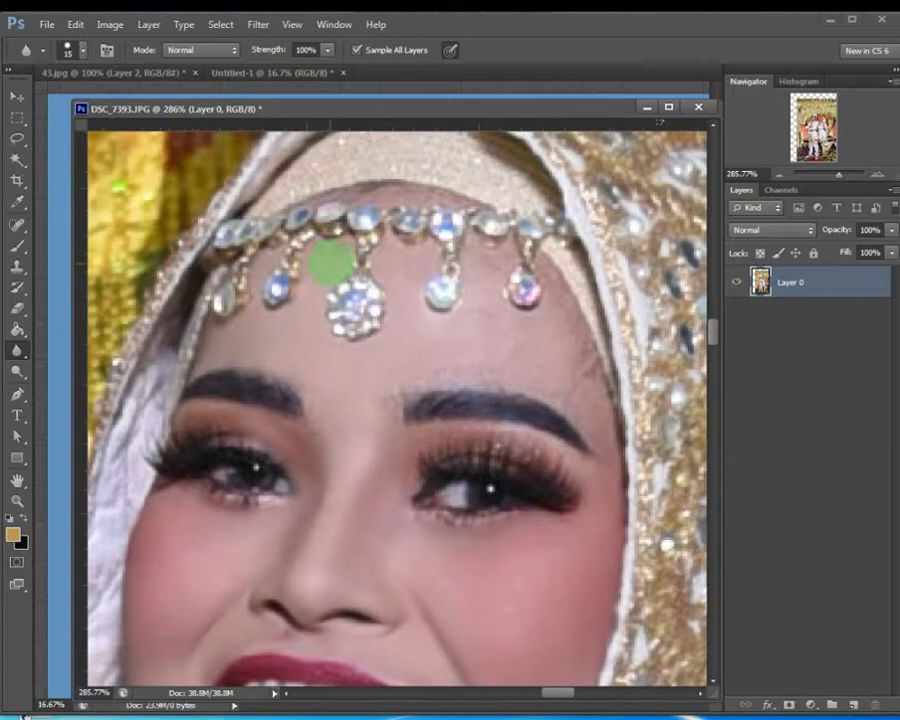
{"action": "mouse_move", "coordinate": [296, 311]}
{"action": "left_mouse_down"}
{"action": "mouse_move", "coordinate": [263, 318]}
{"action": "mouse_move", "coordinate": [275, 355]}
{"action": "mouse_move", "coordinate": [250, 316]}
{"action": "left_mouse_up"}
{"action": "right_click", "coordinate": [248, 318]}
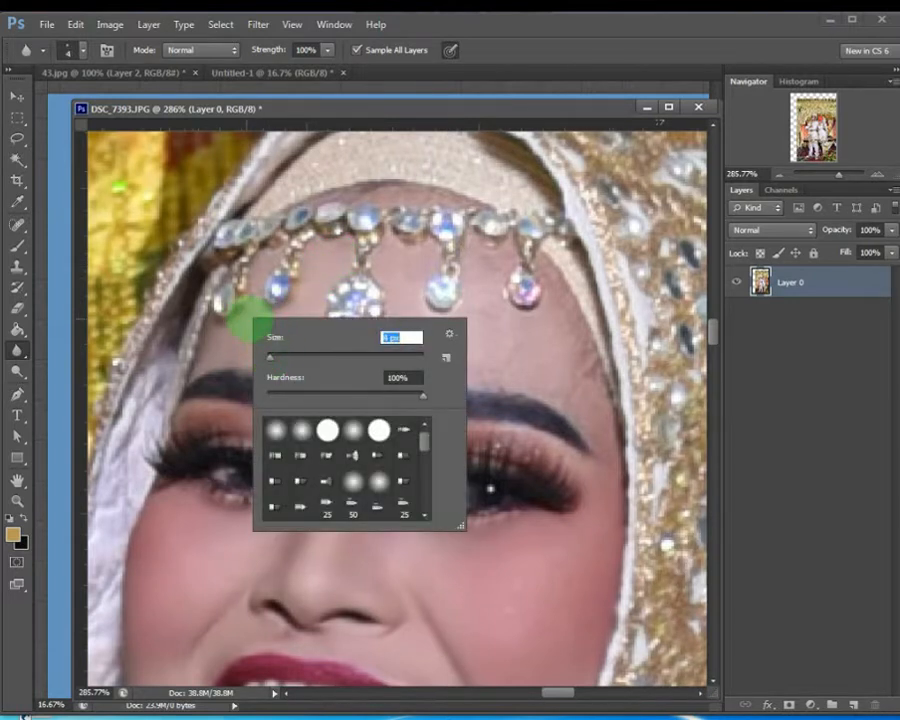
{"action": "left_click_drag", "start_coordinate": [271, 357], "coordinate": [275, 358]}
{"action": "left_click", "coordinate": [253, 312]}
{"action": "mouse_move", "coordinate": [256, 312]}
{"action": "left_mouse_down"}
{"action": "mouse_move", "coordinate": [265, 268]}
{"action": "mouse_move", "coordinate": [257, 288]}
{"action": "mouse_move", "coordinate": [279, 323]}
{"action": "left_mouse_up"}
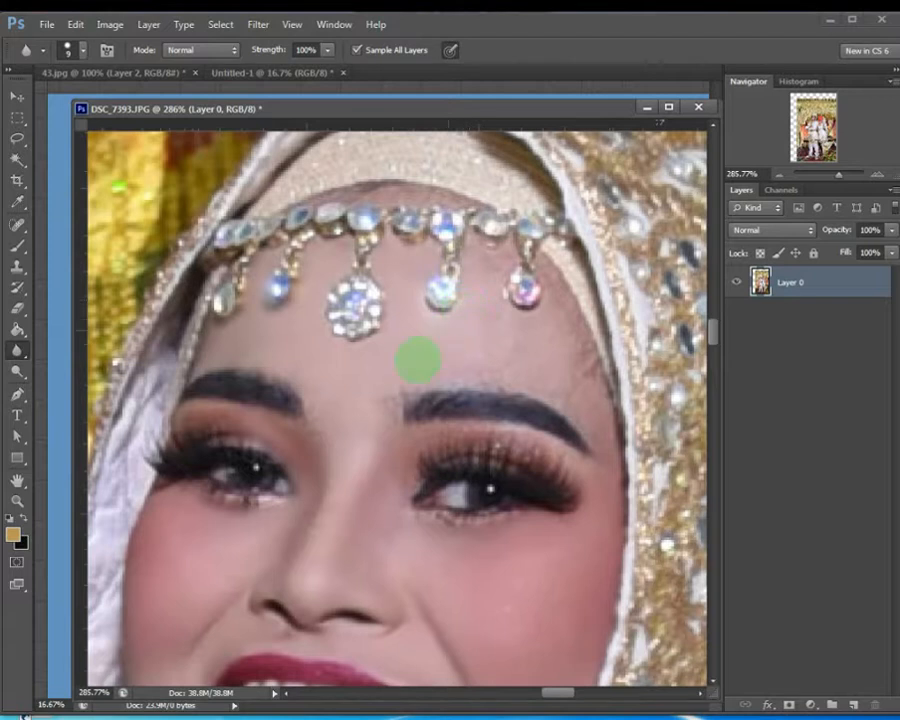
Blur the forehead above the eyebrow and the fine hairs at the temple beside the gold-embellished veil
{"action": "mouse_move", "coordinate": [429, 377]}
{"action": "left_mouse_down"}
{"action": "mouse_move", "coordinate": [482, 378]}
{"action": "mouse_move", "coordinate": [328, 360]}
{"action": "left_mouse_up"}
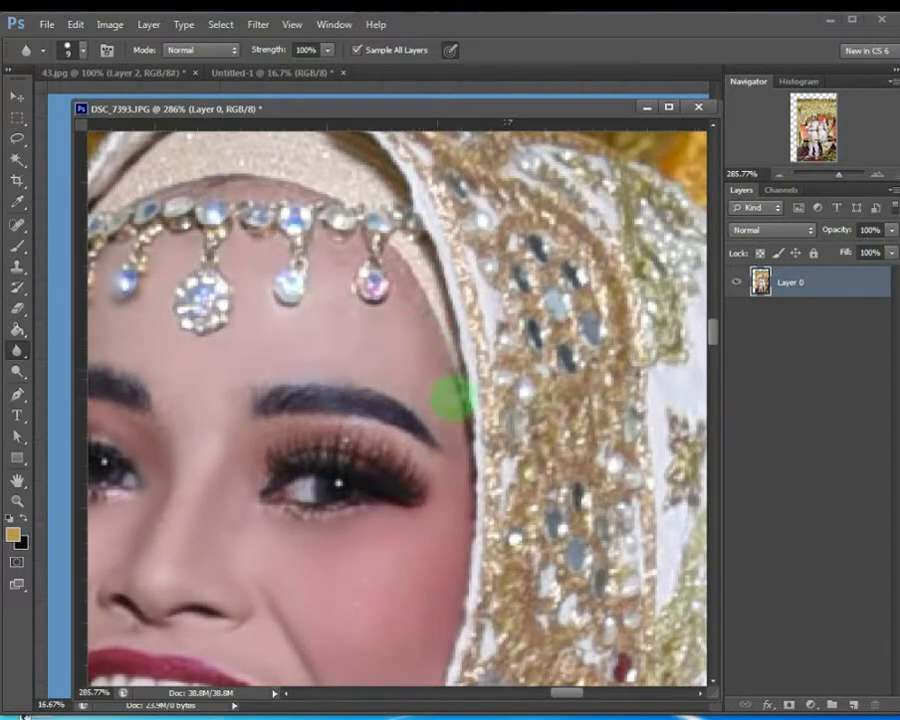
{"action": "scroll", "coordinate": [410, 372], "scroll_direction": "up", "scroll_amount": 1}
{"action": "left_click_drag", "start_coordinate": [410, 371], "coordinate": [407, 360]}
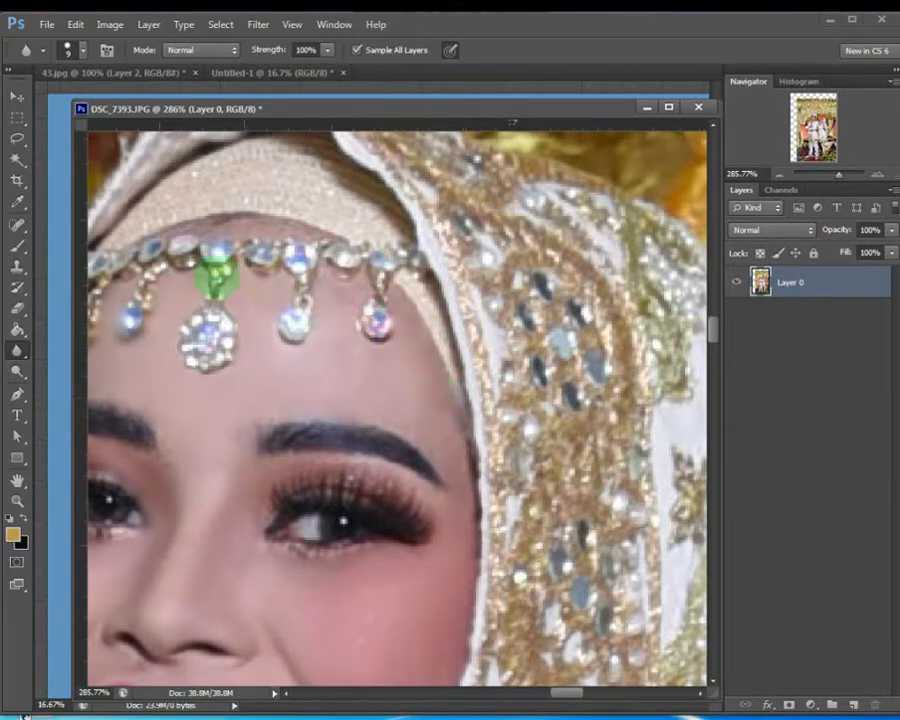
Blur the thin strip of forehead above the jeweled chain and the skin between its pendants
{"action": "left_click_drag", "start_coordinate": [250, 313], "coordinate": [314, 494]}
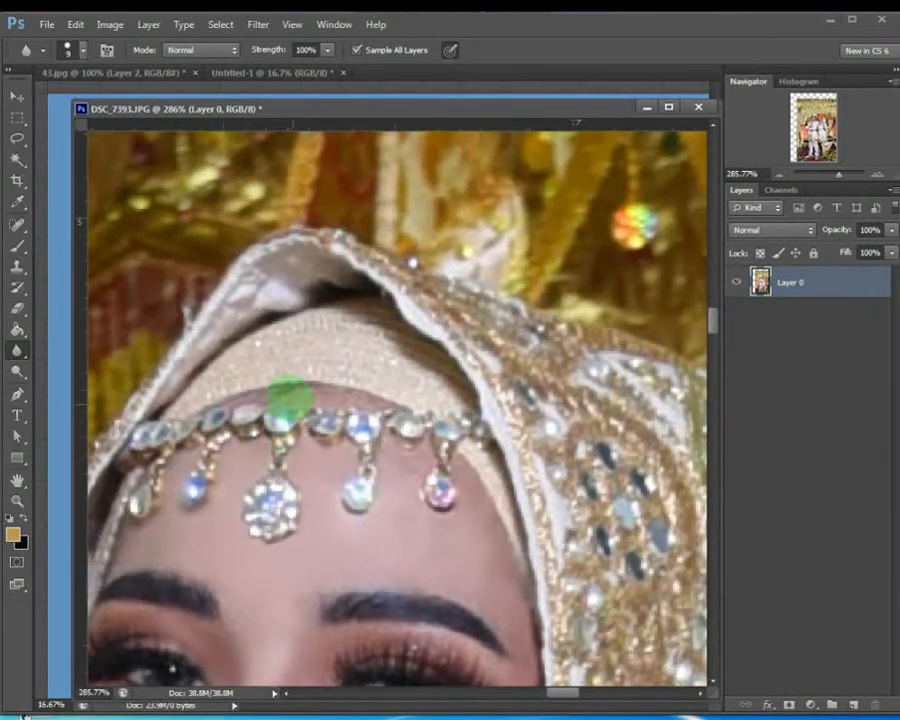
{"action": "mouse_move", "coordinate": [288, 397]}
{"action": "left_mouse_down"}
{"action": "mouse_move", "coordinate": [276, 409]}
{"action": "mouse_move", "coordinate": [281, 394]}
{"action": "mouse_move", "coordinate": [305, 397]}
{"action": "left_mouse_up"}
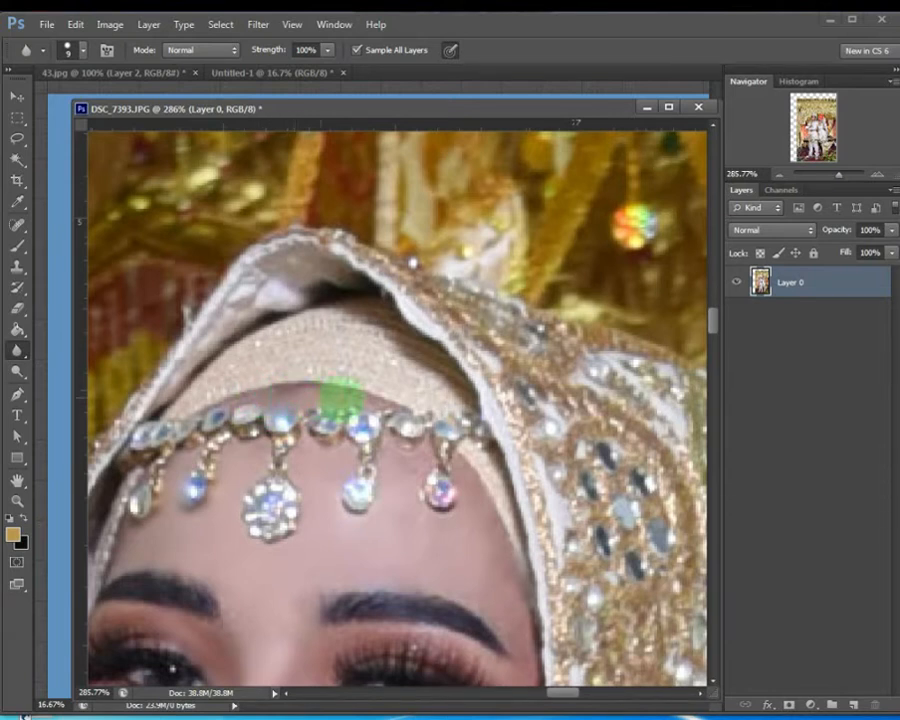
{"action": "mouse_move", "coordinate": [325, 456]}
{"action": "left_mouse_down"}
{"action": "mouse_move", "coordinate": [285, 412]}
{"action": "mouse_move", "coordinate": [315, 450]}
{"action": "mouse_move", "coordinate": [382, 408]}
{"action": "mouse_move", "coordinate": [500, 290]}
{"action": "mouse_move", "coordinate": [444, 476]}
{"action": "left_mouse_up"}
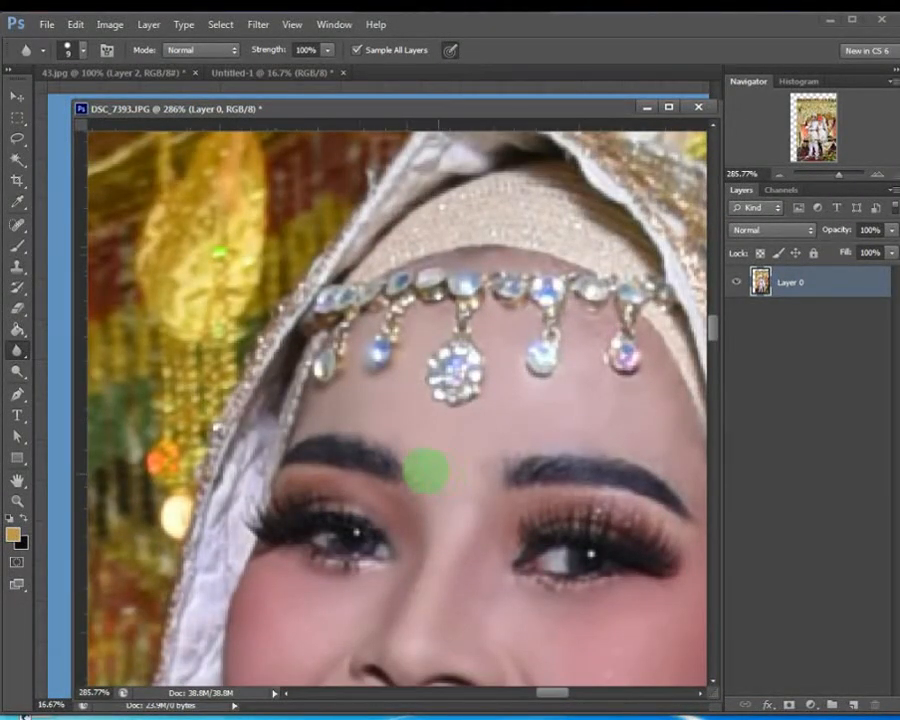
Examine the smoothed face as a whole at about 182%, then inspect the mouth and chin closely at about 471%
{"action": "scroll", "coordinate": [426, 470], "scroll_direction": "down", "scroll_amount": 5}
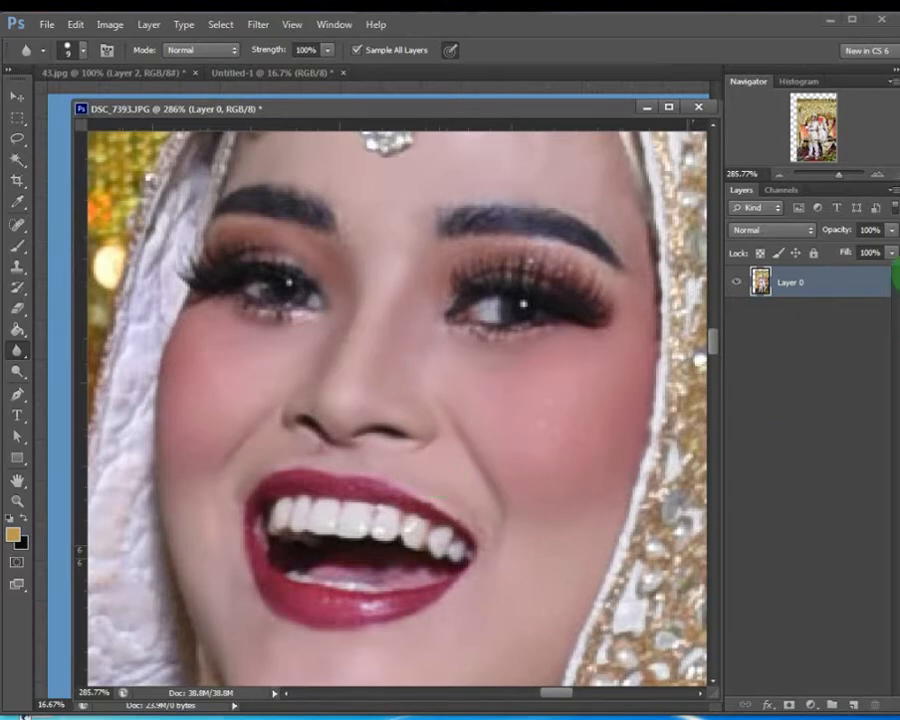
{"action": "left_click_drag", "start_coordinate": [844, 176], "coordinate": [835, 175]}
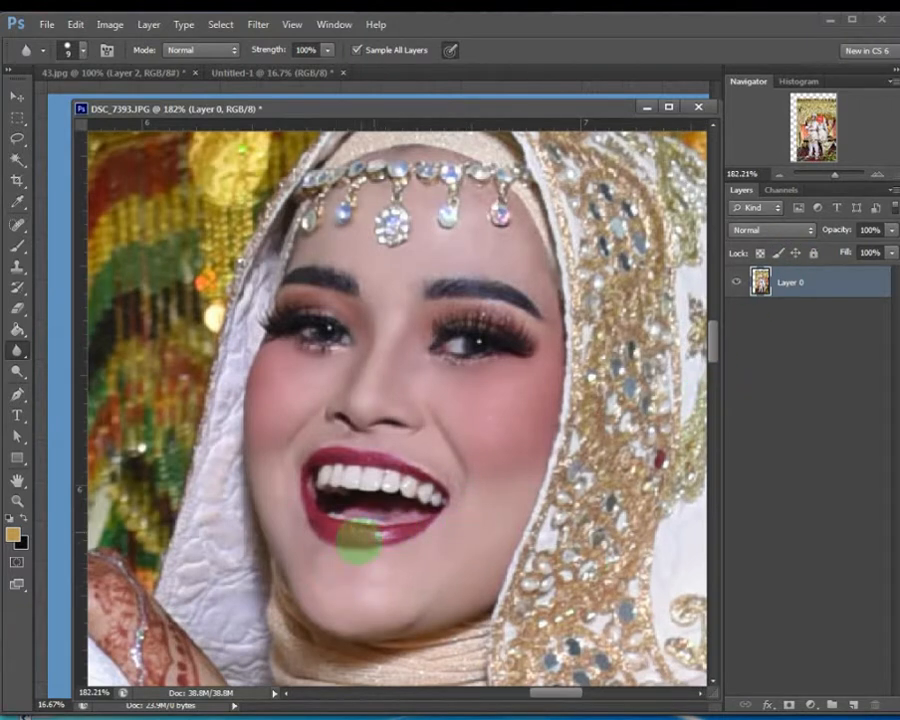
{"action": "left_click_drag", "start_coordinate": [834, 173], "coordinate": [842, 173]}
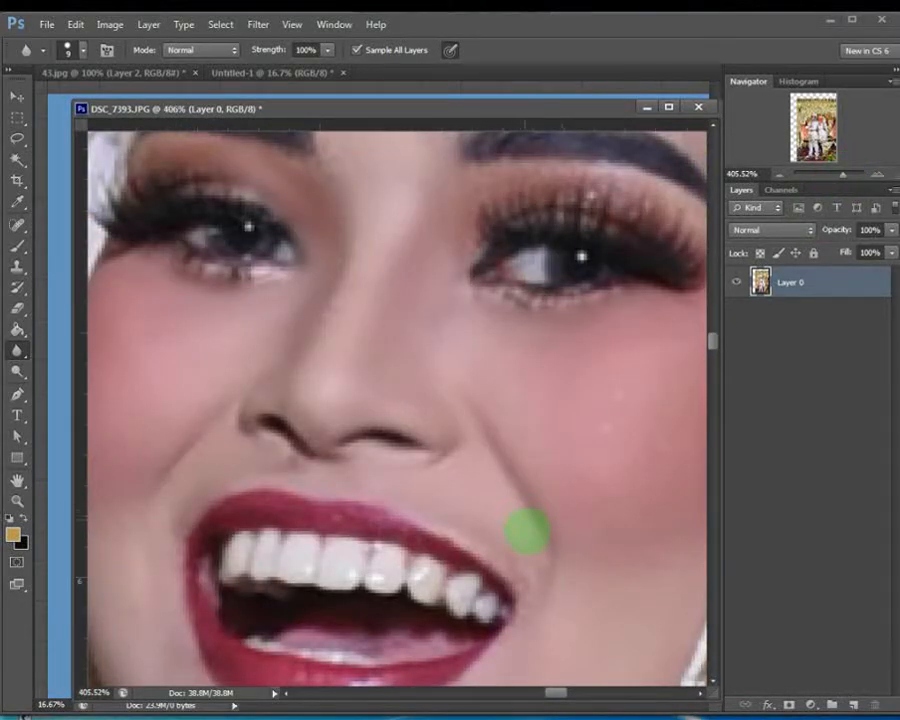
{"action": "left_click_drag", "start_coordinate": [475, 681], "coordinate": [401, 346]}
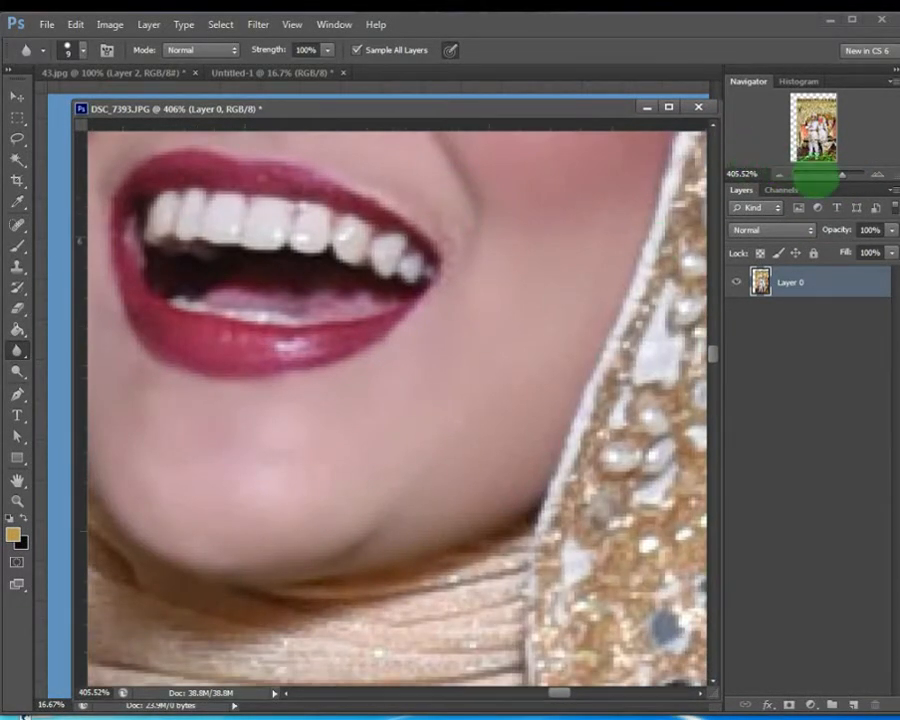
{"action": "left_click_drag", "start_coordinate": [844, 173], "coordinate": [842, 175]}
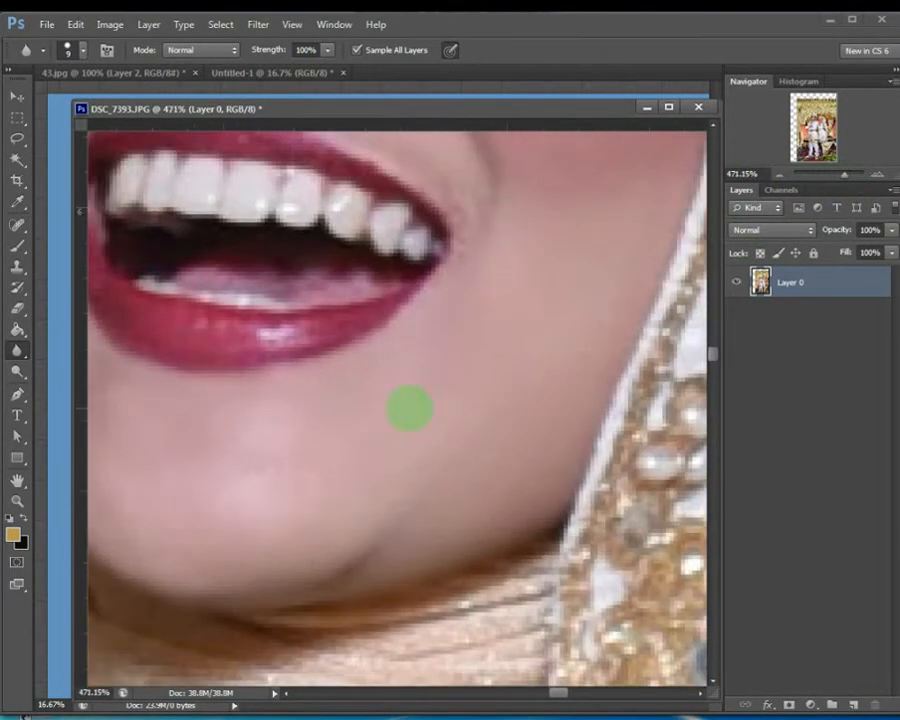
Clone plain lip color over the glossy highlight on the bride's lower lip, using Clone Stamp at 52% opacity and 74% flow
{"action": "left_click_drag", "start_coordinate": [410, 408], "coordinate": [468, 420]}
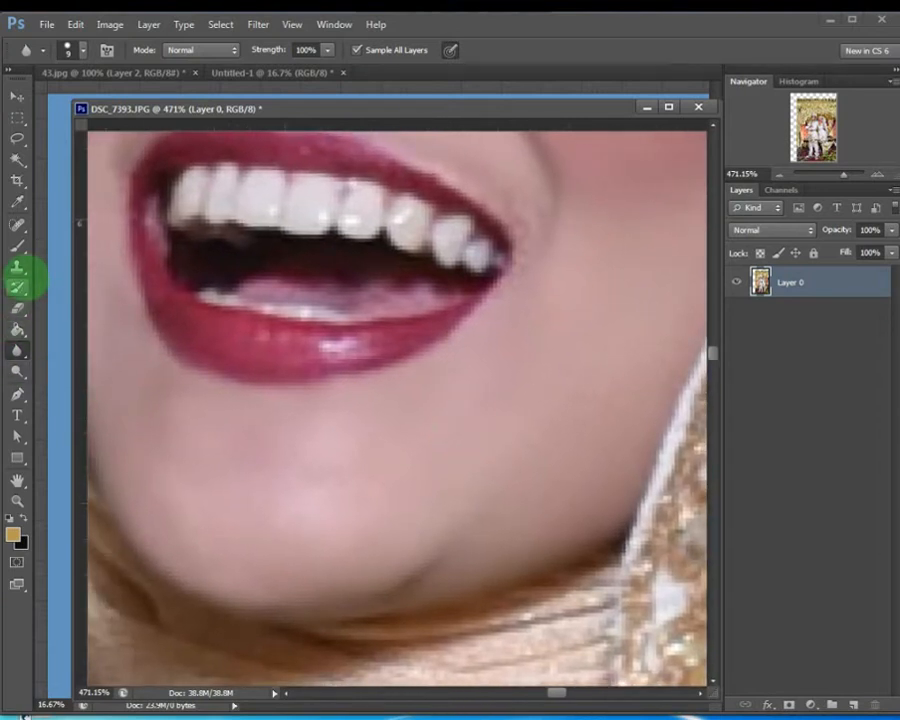
{"action": "left_click", "coordinate": [17, 266]}
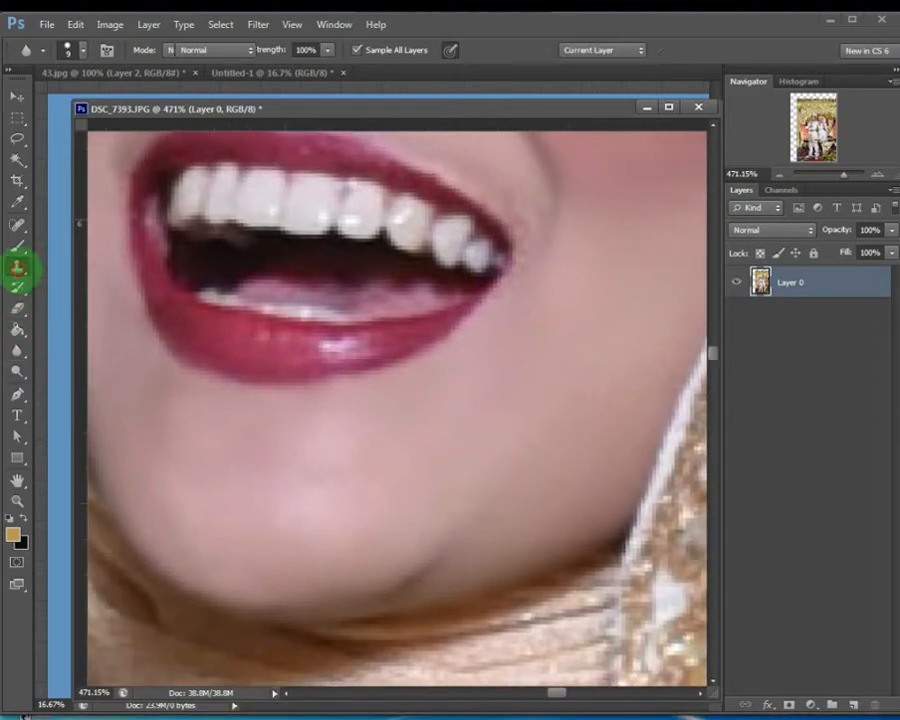
{"action": "left_click", "coordinate": [287, 355], "text": "alt"}
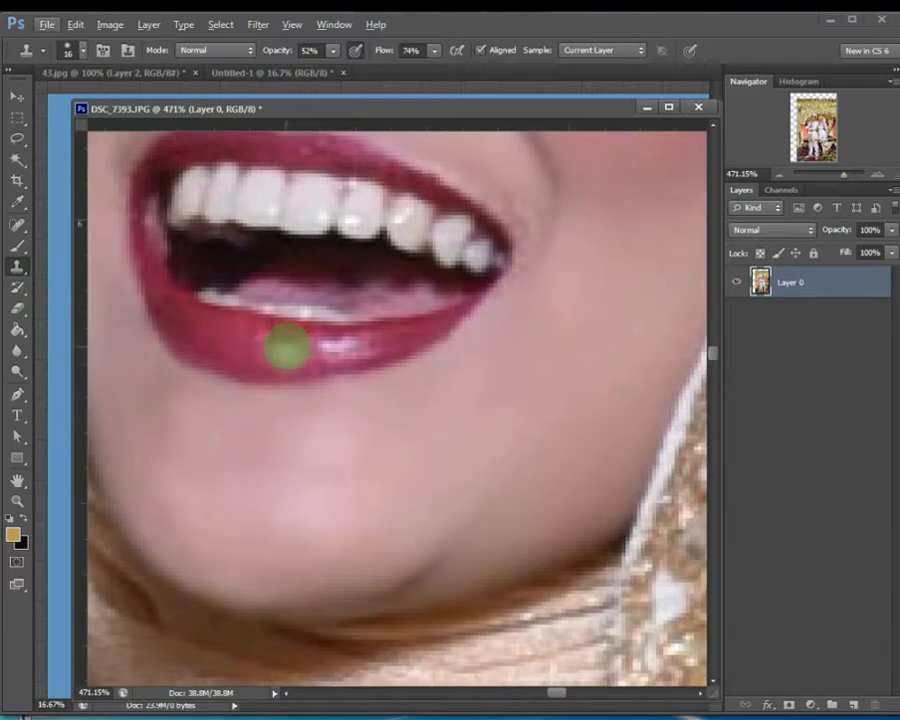
{"action": "left_click", "coordinate": [287, 349], "text": "alt"}
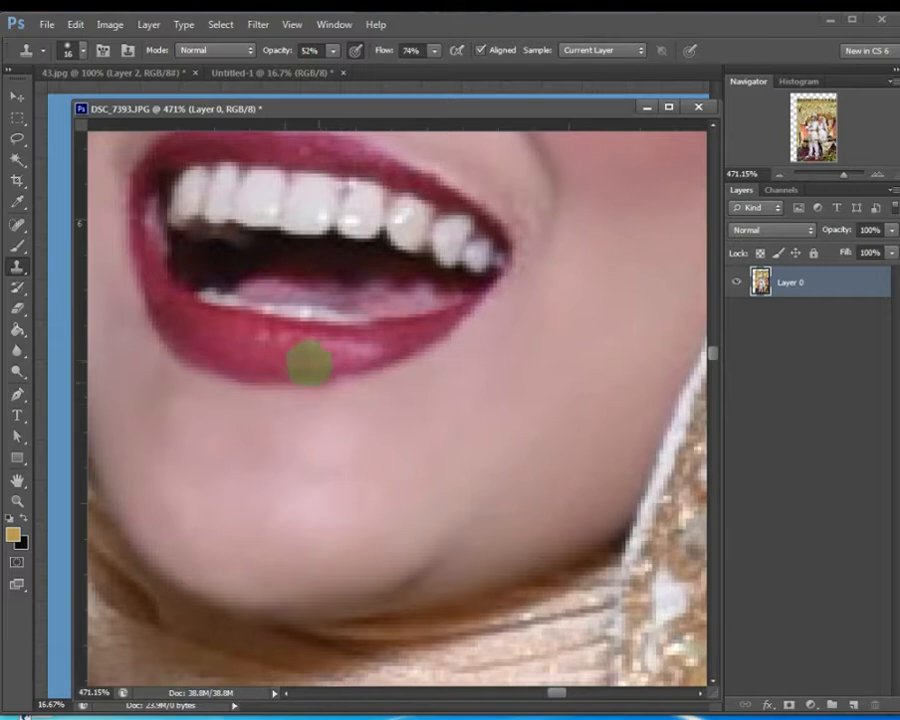
Blur the cloned area of the bride's lower lip with a 10 px brush to smooth its texture
{"action": "left_click", "coordinate": [16, 350]}
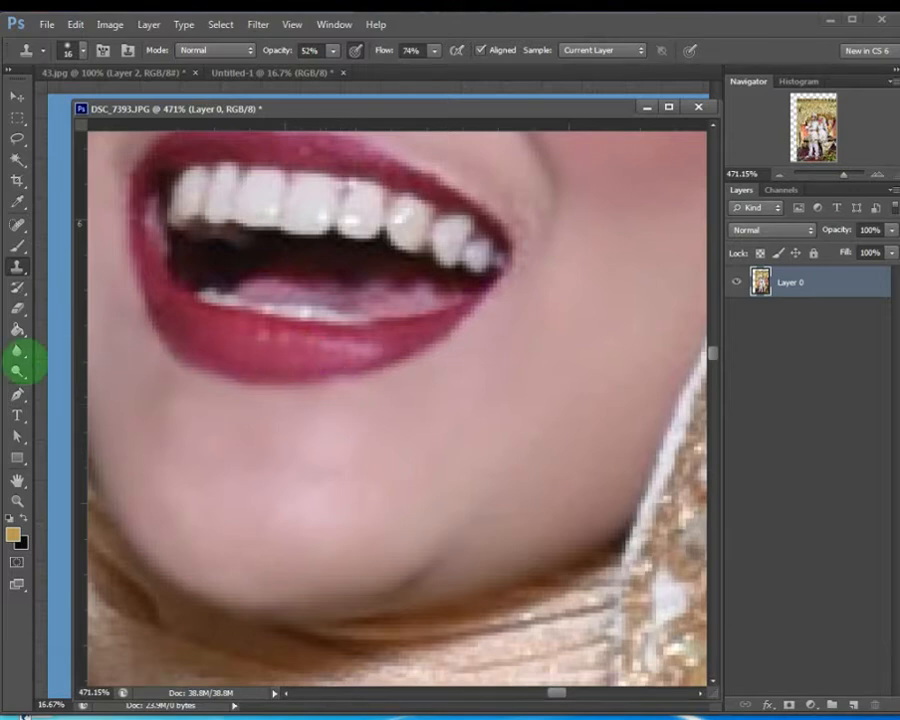
{"action": "right_click", "coordinate": [251, 362]}
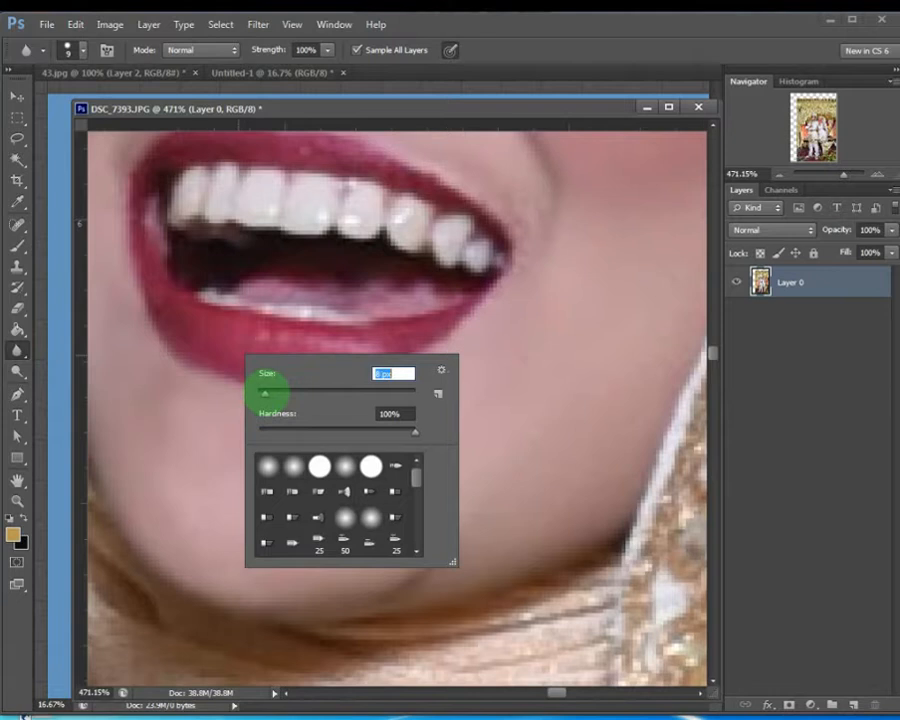
{"action": "left_click_drag", "start_coordinate": [266, 394], "coordinate": [268, 392]}
{"action": "key", "text": "Return"}
{"action": "left_click", "coordinate": [314, 352]}
{"action": "left_click", "coordinate": [356, 347]}
{"action": "left_click", "coordinate": [368, 344]}
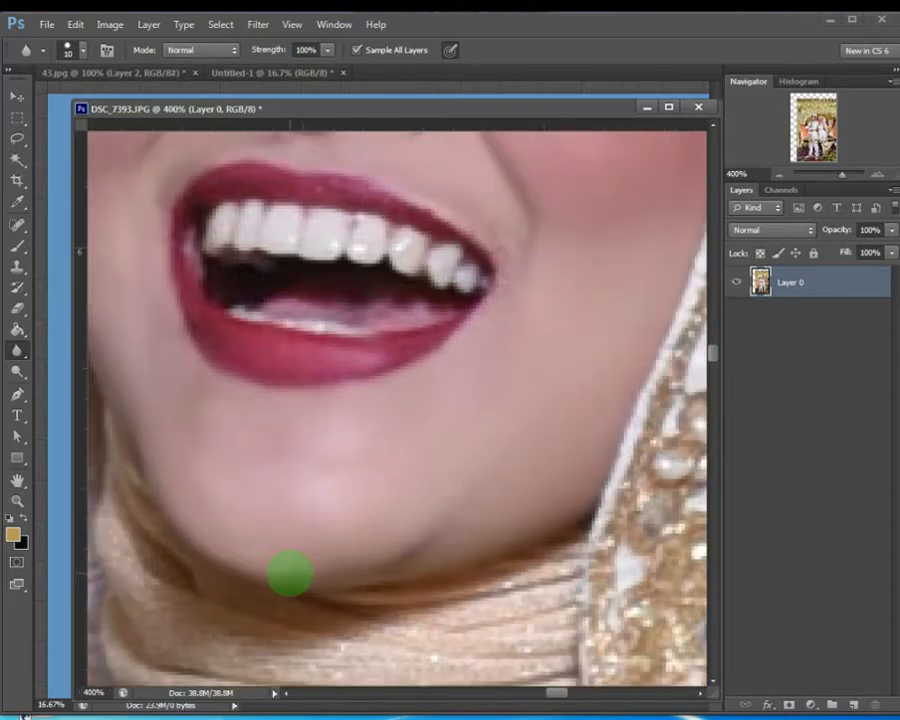
Examine the bride's retouched face at 100%, then inspect it from the jeweled headpiece to the chin at about 223%
{"action": "key", "text": "ctrl+1"}
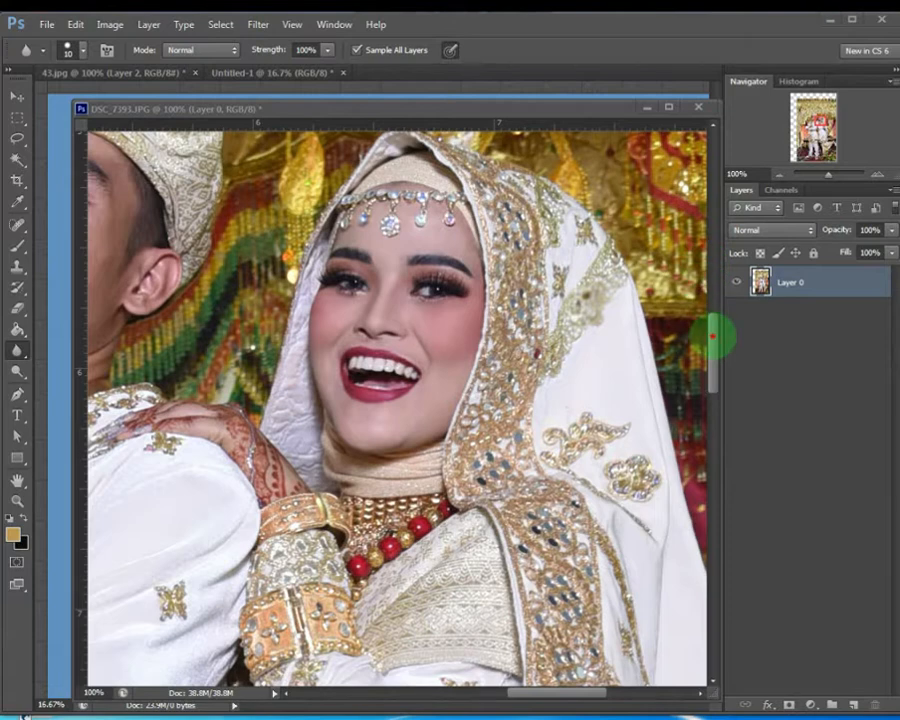
{"action": "scroll", "coordinate": [712, 338], "scroll_direction": "up", "scroll_amount": 2}
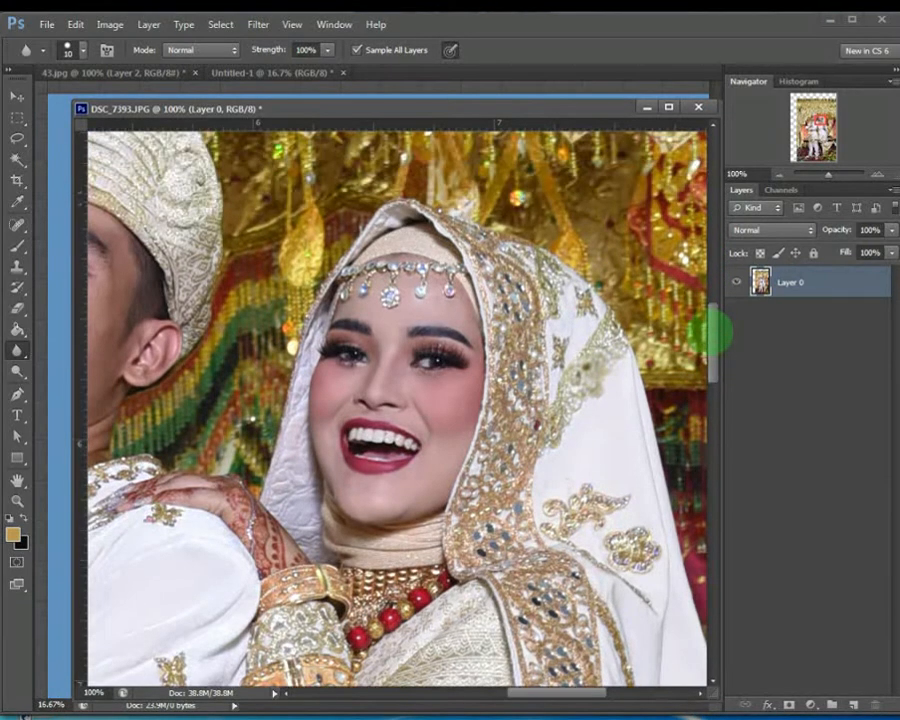
{"action": "left_click_drag", "start_coordinate": [713, 333], "coordinate": [713, 336]}
{"action": "mouse_move", "coordinate": [552, 693]}
{"action": "left_mouse_down"}
{"action": "mouse_move", "coordinate": [564, 694]}
{"action": "mouse_move", "coordinate": [544, 690]}
{"action": "left_mouse_up"}
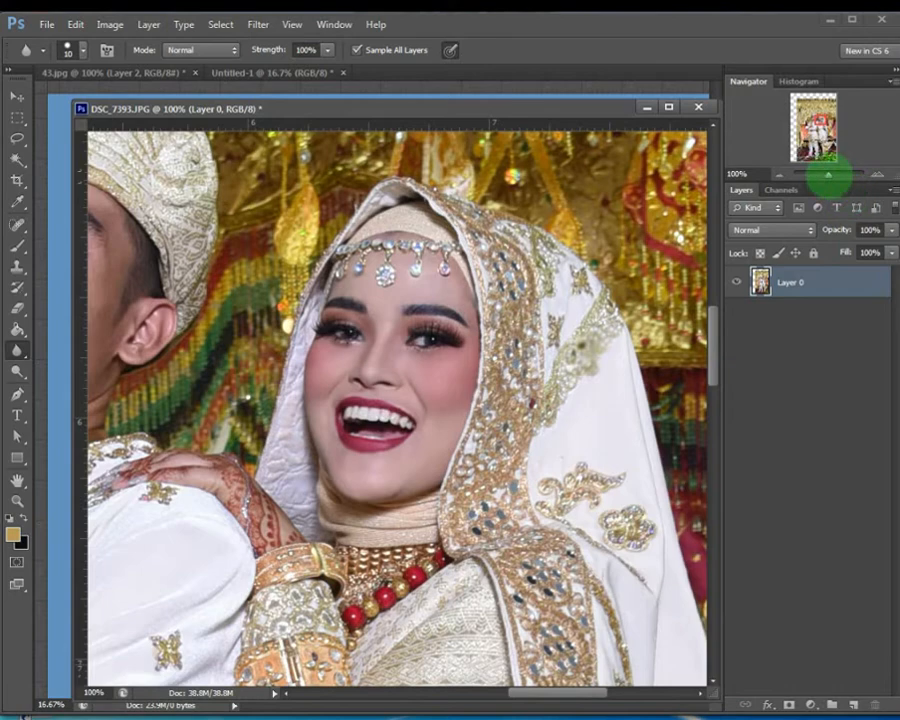
{"action": "left_click_drag", "start_coordinate": [829, 176], "coordinate": [836, 176]}
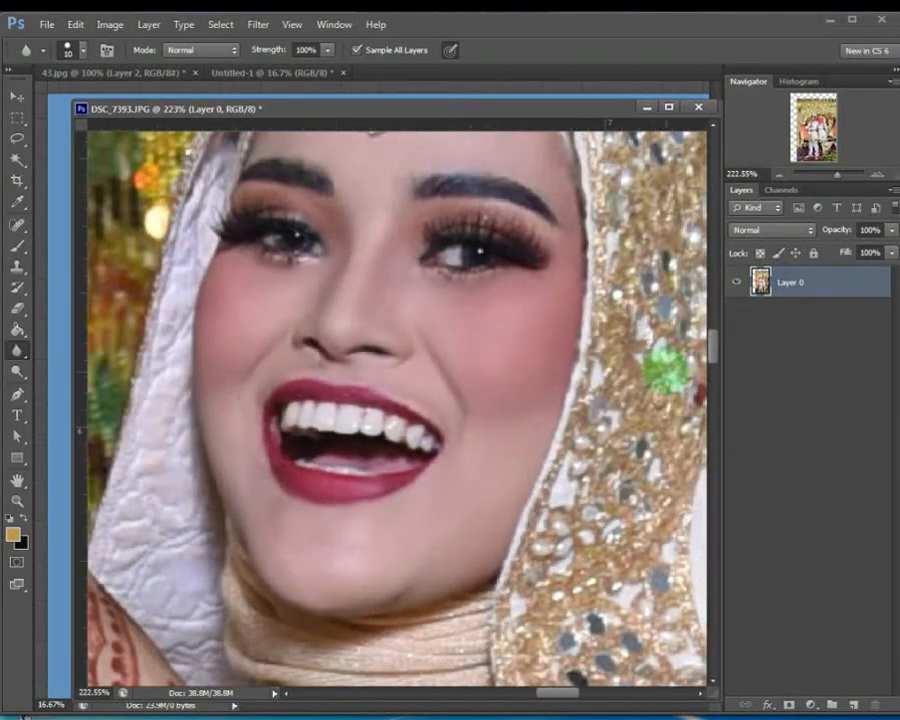
{"action": "scroll", "coordinate": [712, 348], "scroll_direction": "up", "scroll_amount": 3}
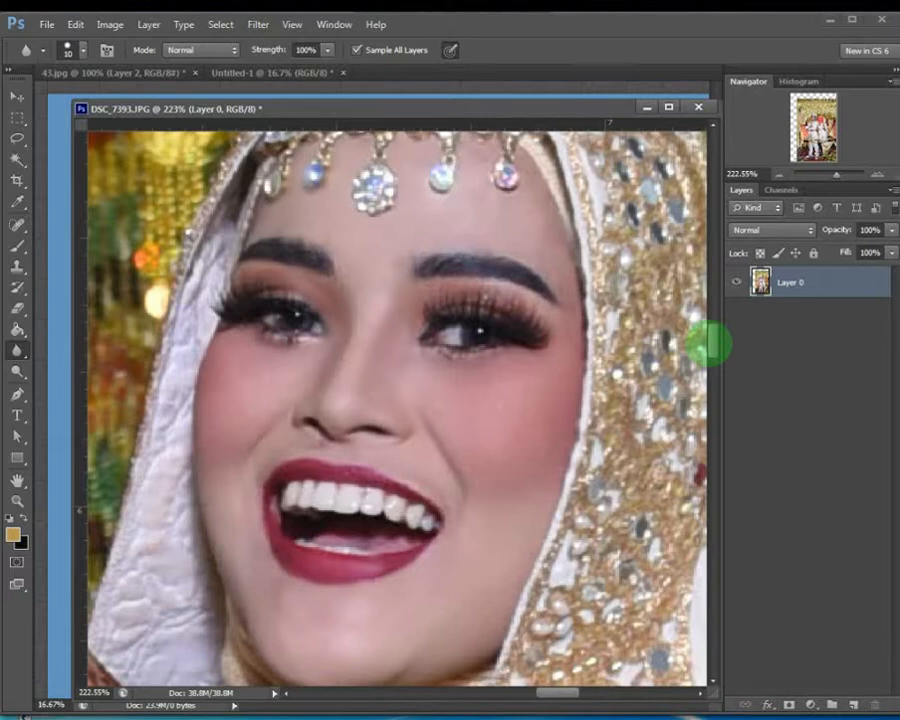
{"action": "scroll", "coordinate": [706, 340], "scroll_direction": "up", "scroll_amount": 3}
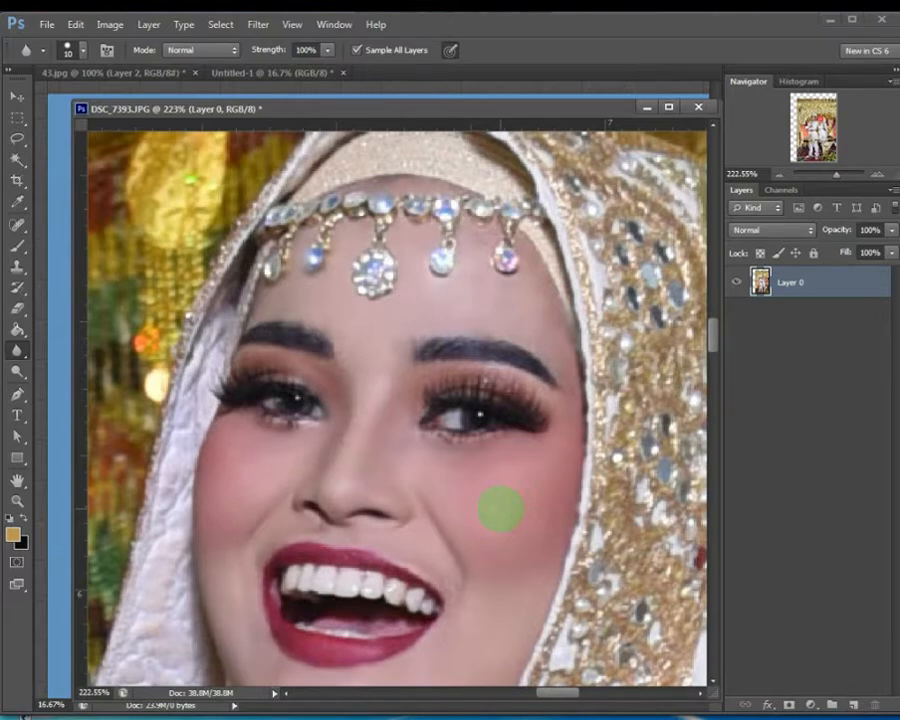
{"action": "scroll", "coordinate": [500, 510], "scroll_direction": "down", "scroll_amount": 5}
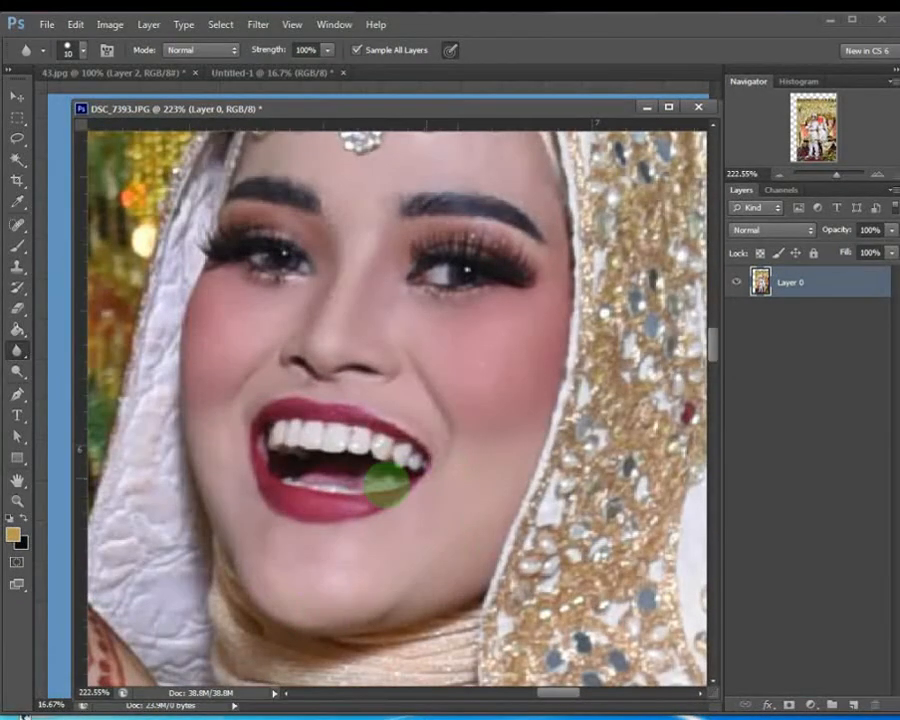
{"action": "left_click_drag", "start_coordinate": [436, 370], "coordinate": [516, 552]}
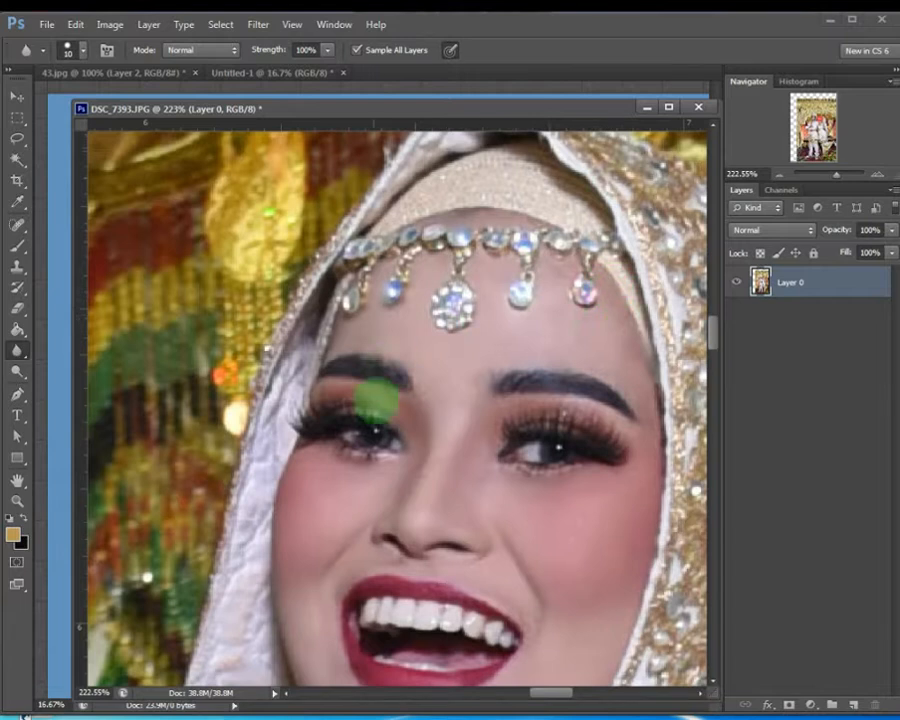
{"action": "left_click_drag", "start_coordinate": [428, 392], "coordinate": [452, 263]}
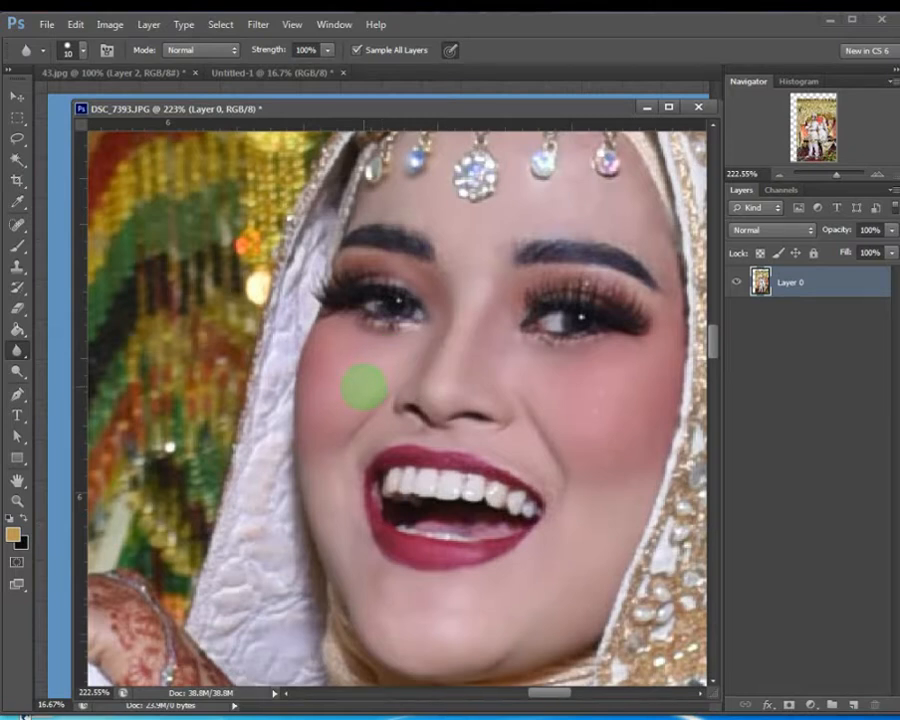
{"action": "left_click_drag", "start_coordinate": [366, 388], "coordinate": [307, 310]}
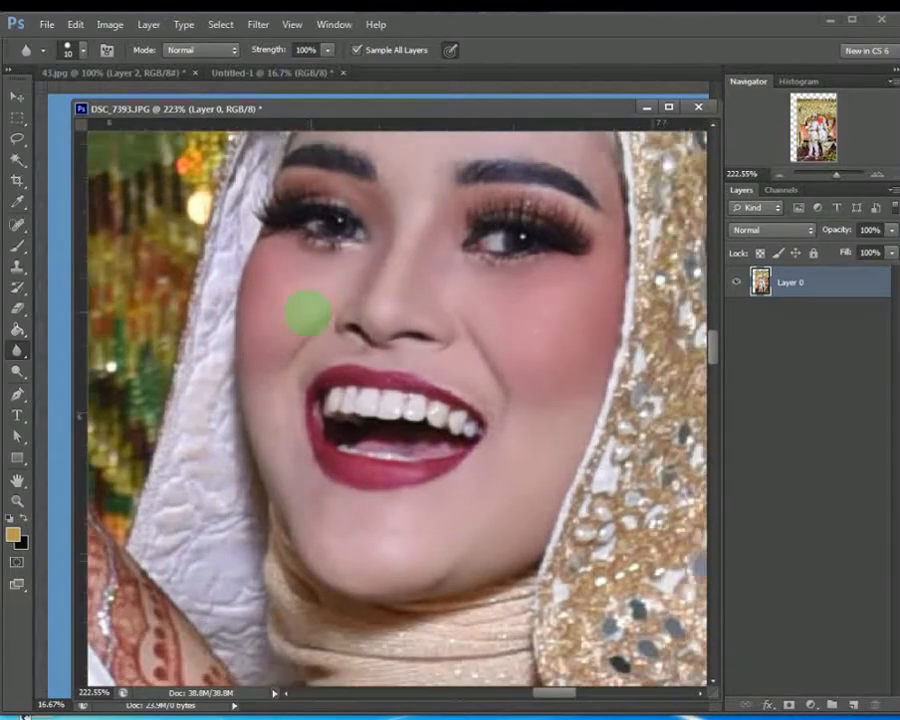
{"action": "left_click_drag", "start_coordinate": [534, 498], "coordinate": [473, 445]}
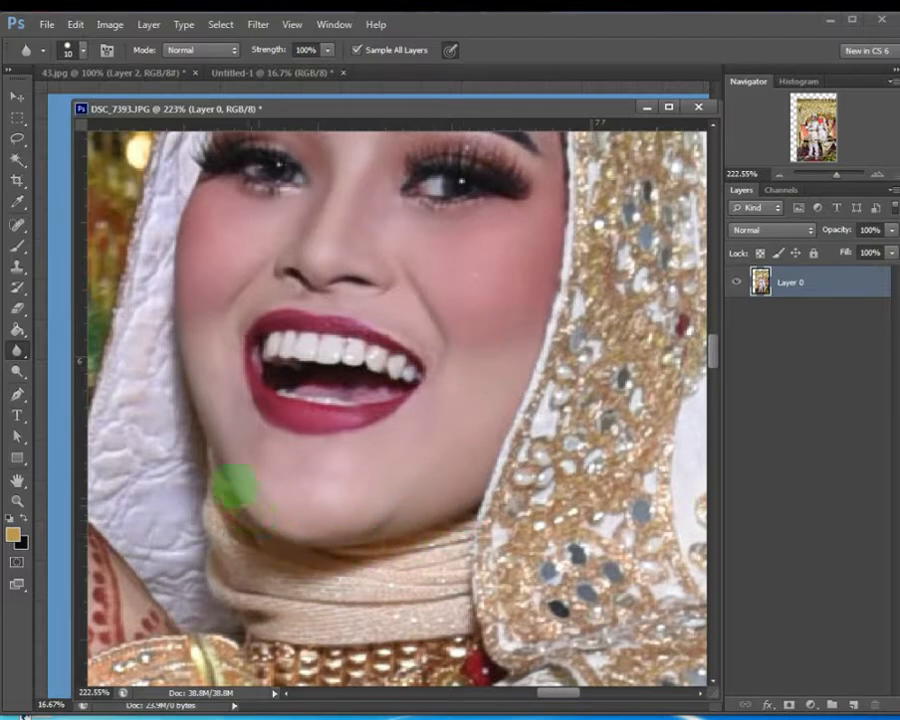
{"action": "left_click_drag", "start_coordinate": [323, 487], "coordinate": [426, 643]}
{"action": "left_click_drag", "start_coordinate": [527, 523], "coordinate": [433, 562]}
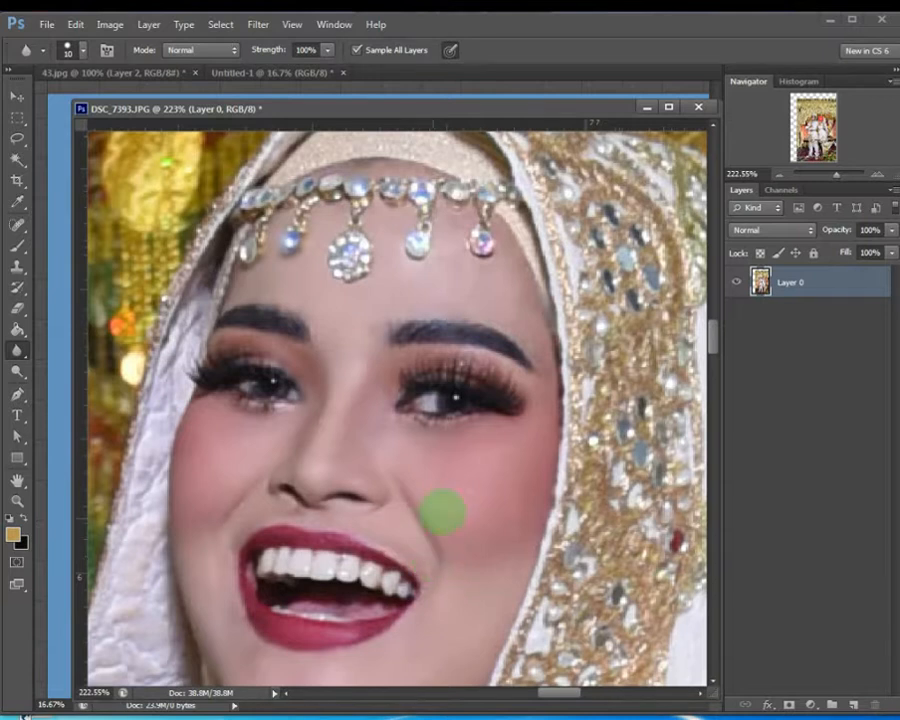
Try blurring across the bride's eyes, eyebrows, nose, mouth and headpiece pendants with a 45 px brush
{"action": "right_click", "coordinate": [448, 483]}
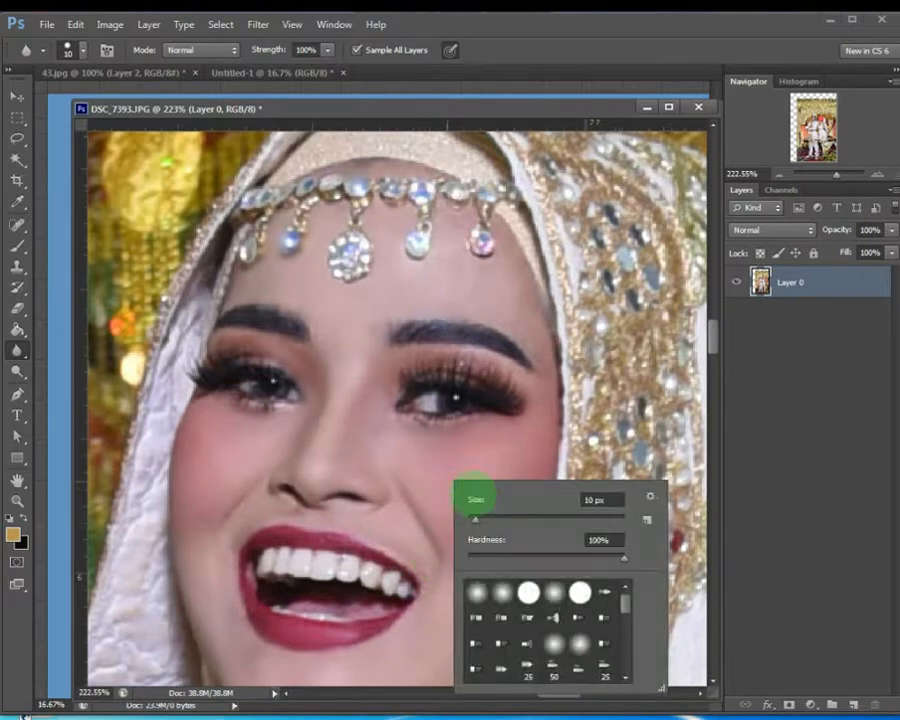
{"action": "left_click_drag", "start_coordinate": [474, 518], "coordinate": [492, 519]}
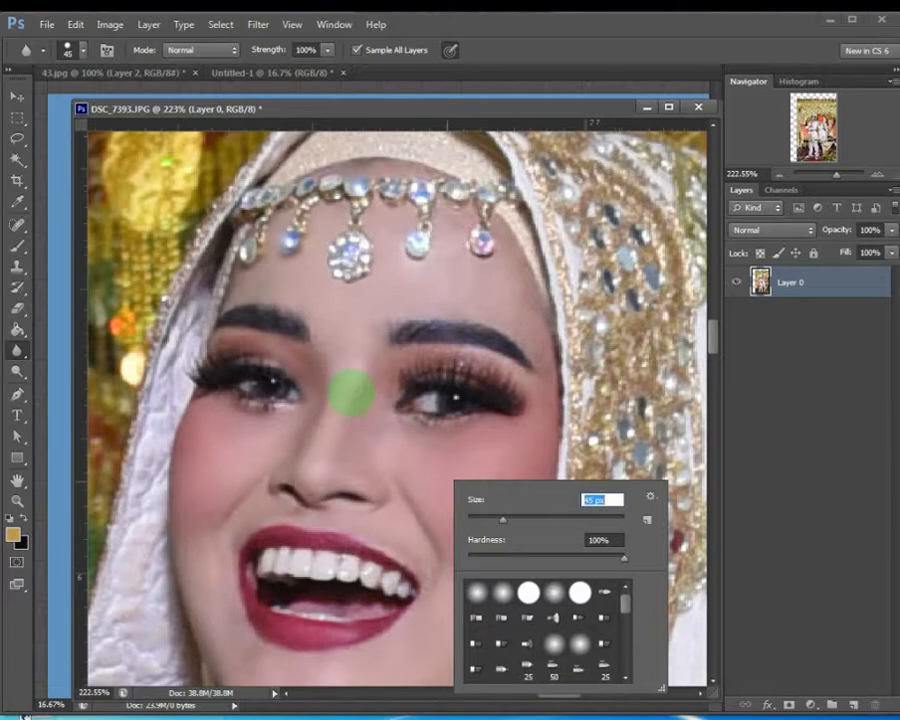
{"action": "left_click", "coordinate": [17, 352]}
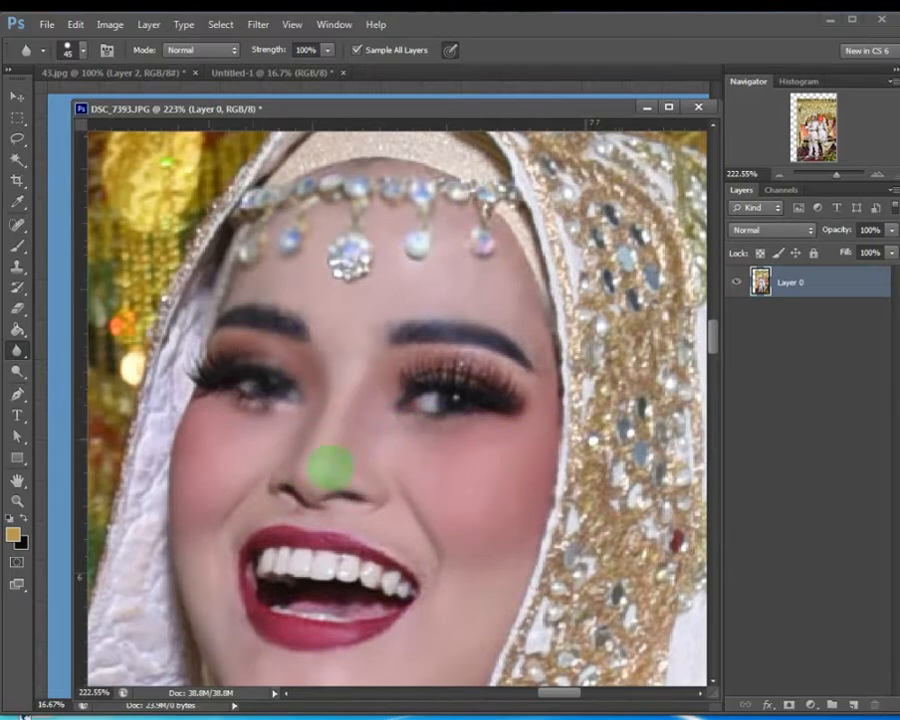
{"action": "left_click_drag", "start_coordinate": [405, 515], "coordinate": [374, 392]}
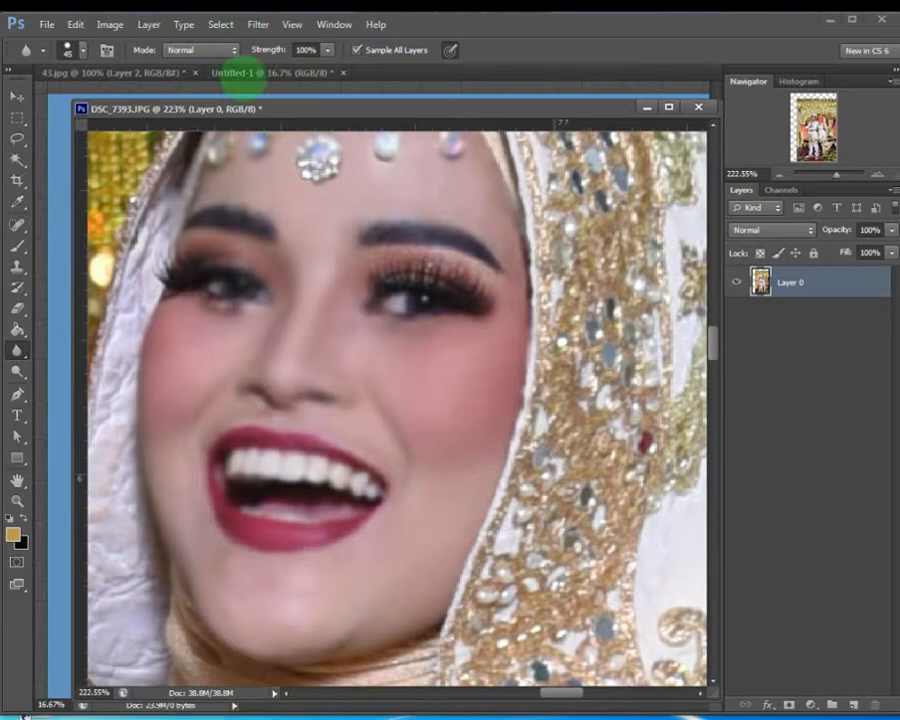
{"action": "left_click", "coordinate": [257, 24]}
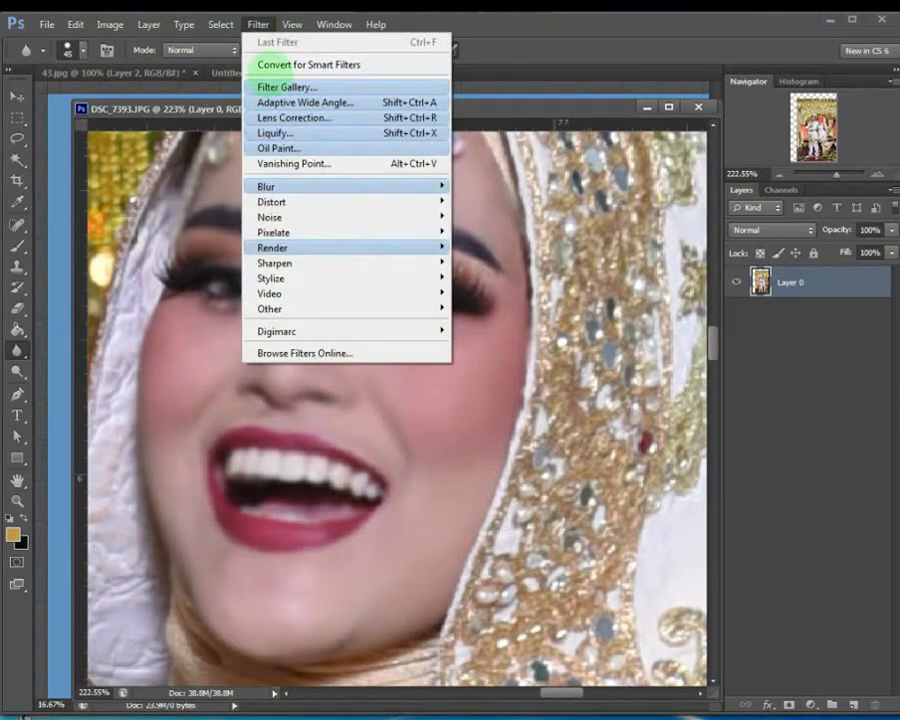
{"action": "mouse_move", "coordinate": [266, 186]}
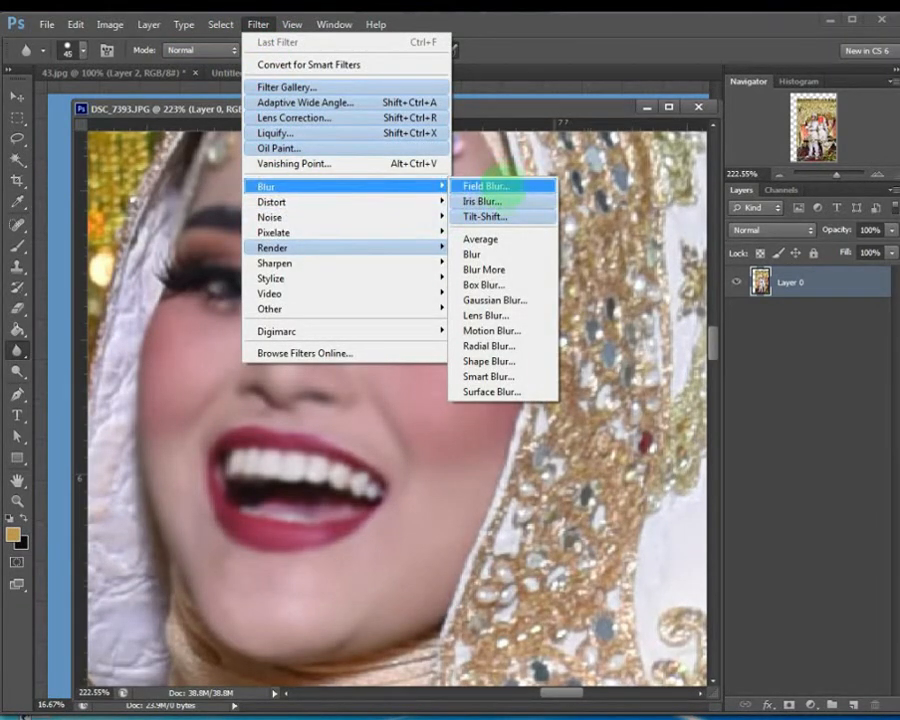
{"action": "left_click", "coordinate": [395, 447]}
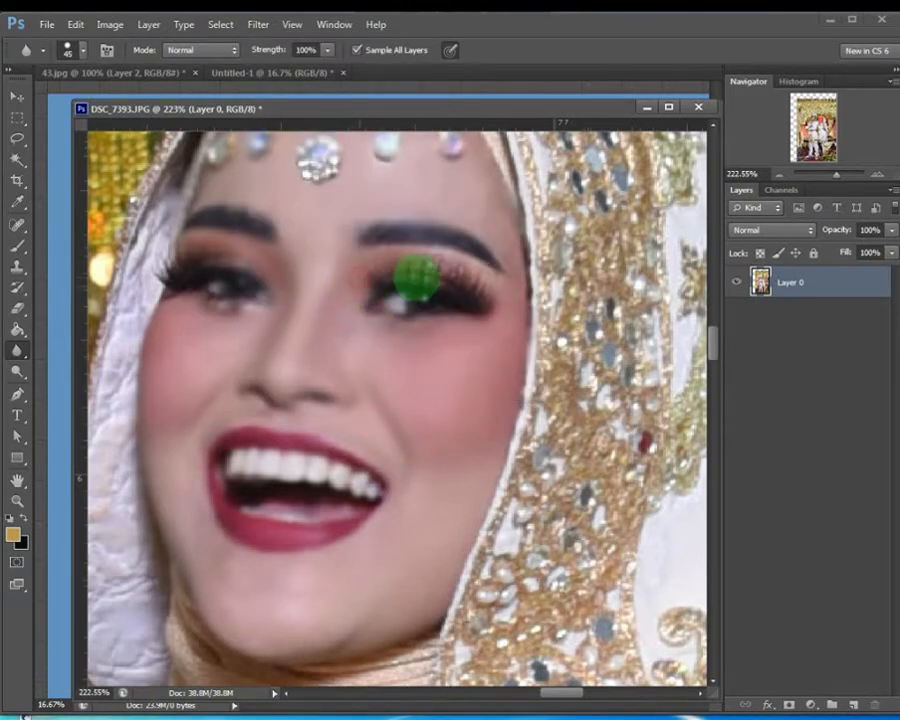
Switch to the Dodge tool and inspect the groom's face, from forehead to jaw, at about 246%
{"action": "key", "text": "o"}
{"action": "key", "text": "ctrl+0"}
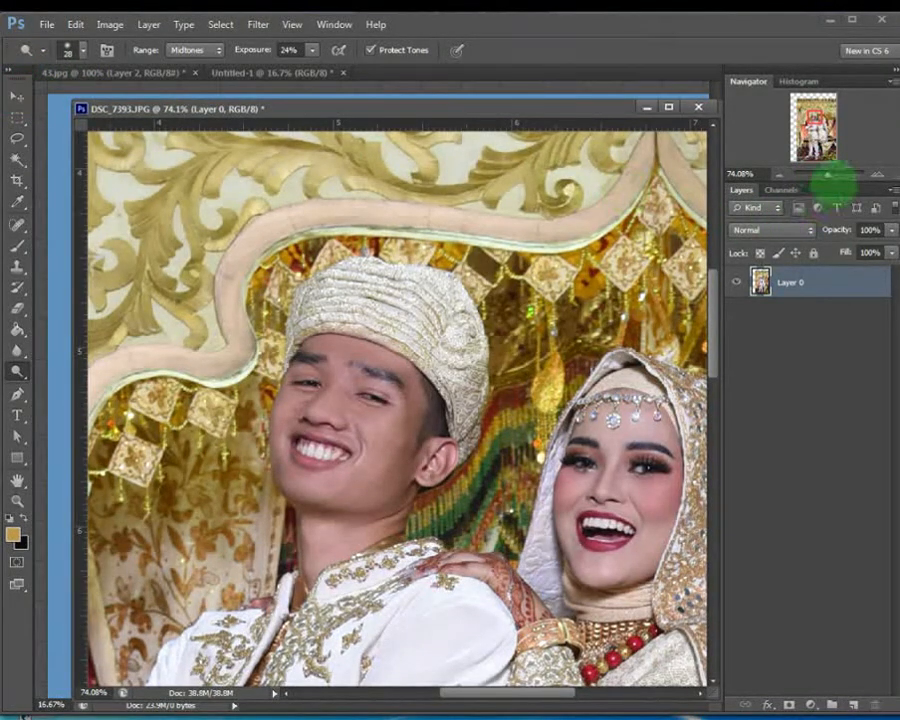
{"action": "left_click_drag", "start_coordinate": [829, 177], "coordinate": [840, 177]}
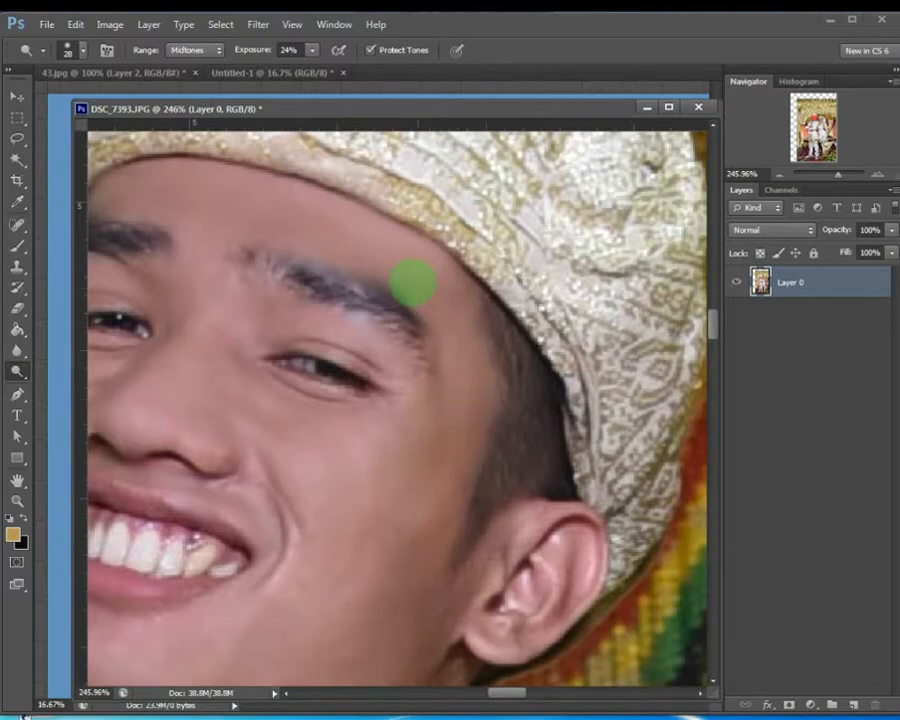
{"action": "left_click", "coordinate": [455, 499]}
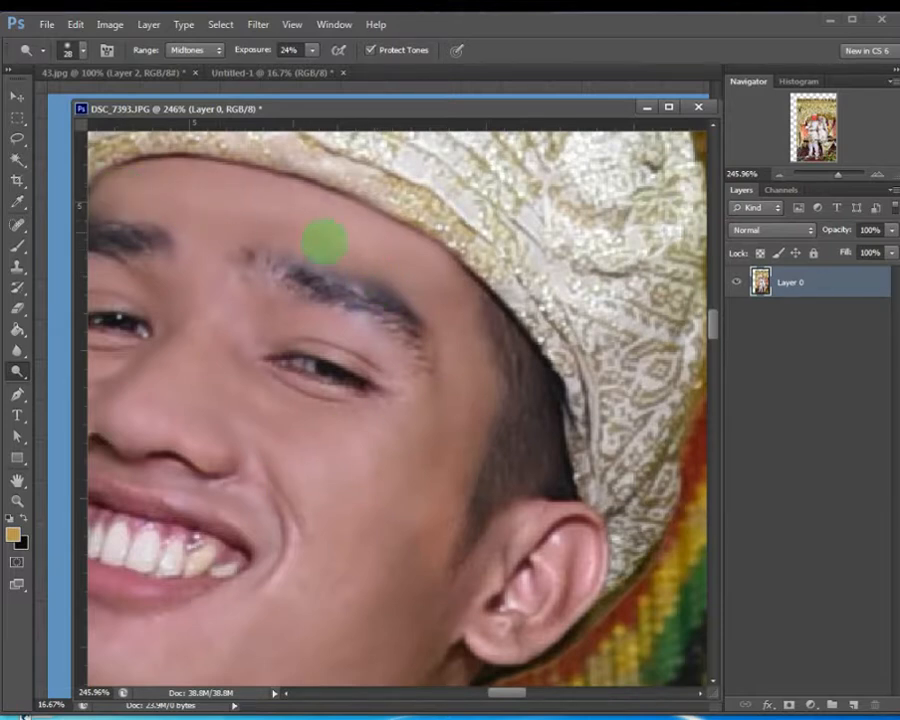
{"action": "left_click_drag", "start_coordinate": [237, 244], "coordinate": [297, 317]}
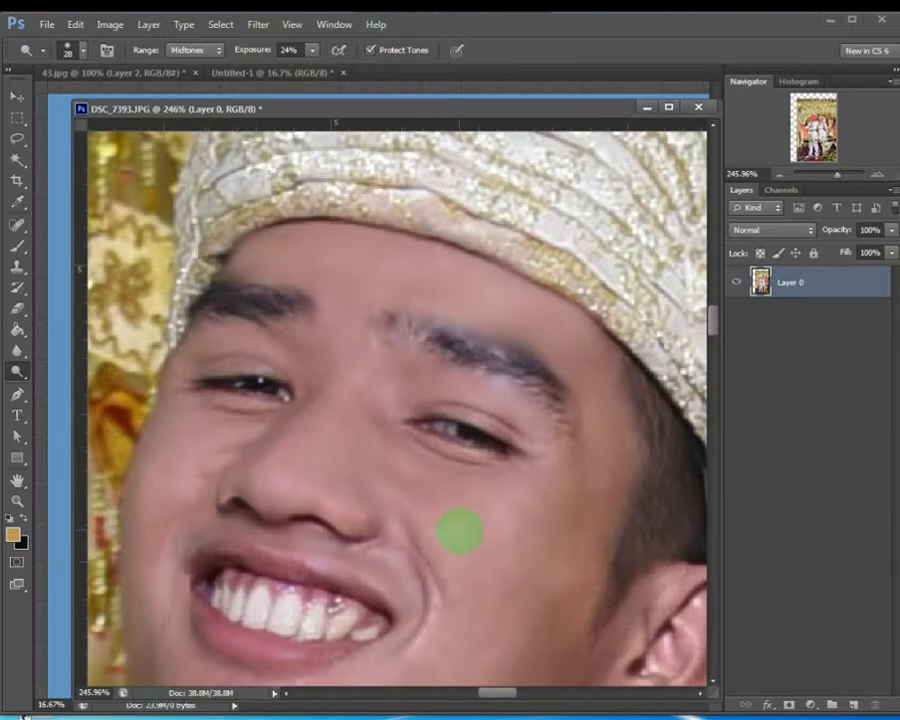
{"action": "left_click_drag", "start_coordinate": [495, 536], "coordinate": [444, 541]}
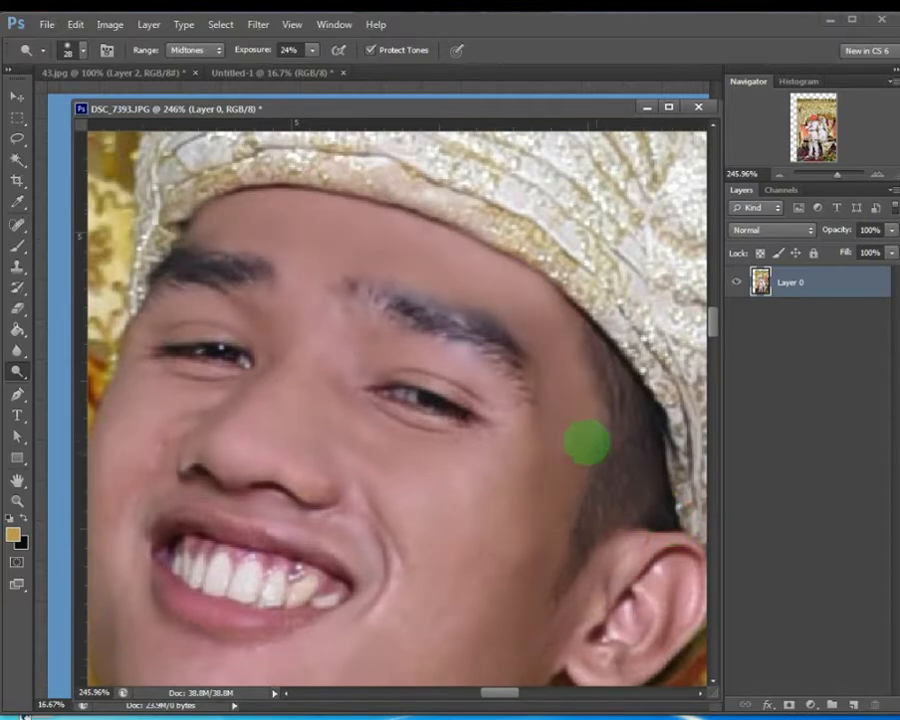
{"action": "left_click_drag", "start_coordinate": [565, 554], "coordinate": [508, 510]}
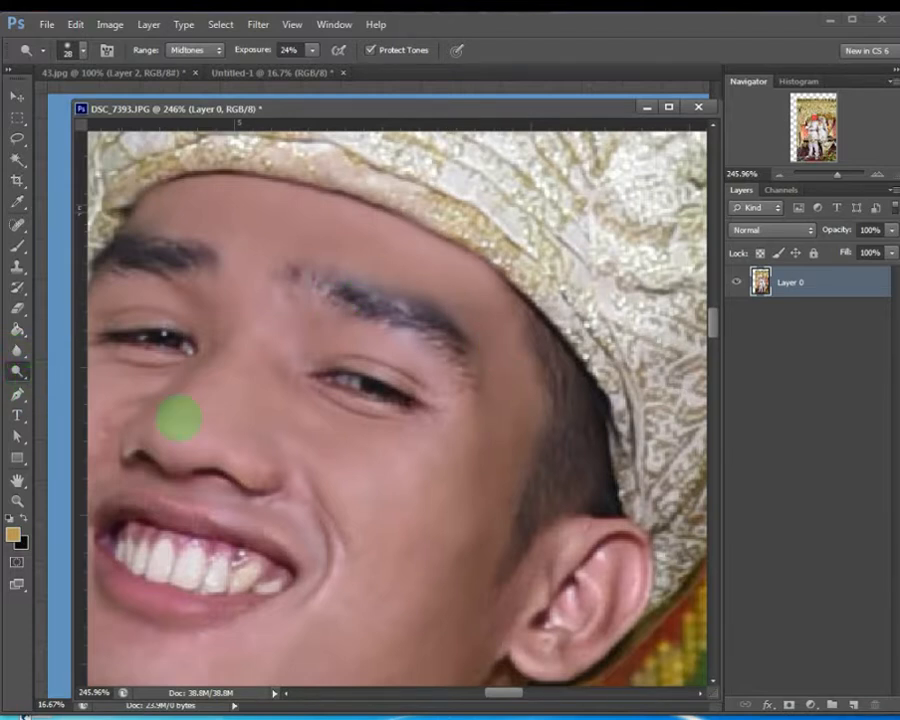
{"action": "left_click_drag", "start_coordinate": [388, 512], "coordinate": [497, 303]}
{"action": "left_click_drag", "start_coordinate": [485, 370], "coordinate": [141, 472]}
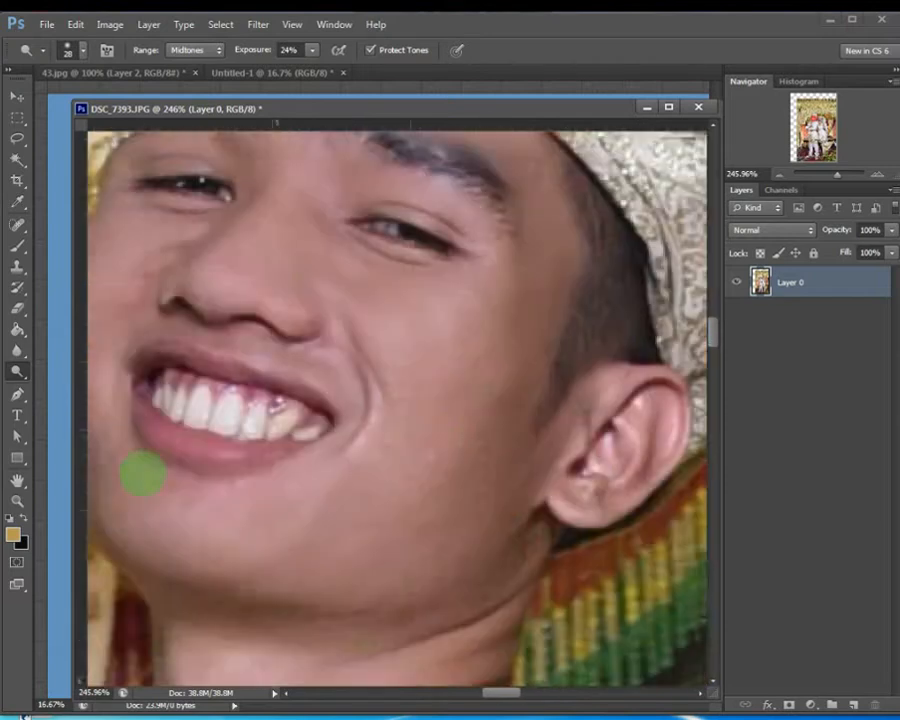
Examine the bride's face at about 246%, the whole photo at 12.5%, and the sleeve and hennaed hand at 200%
{"action": "left_click_drag", "start_coordinate": [326, 486], "coordinate": [120, 416]}
{"action": "left_click_drag", "start_coordinate": [403, 459], "coordinate": [119, 370]}
{"action": "left_click_drag", "start_coordinate": [184, 412], "coordinate": [197, 277]}
{"action": "left_click_drag", "start_coordinate": [237, 346], "coordinate": [268, 371]}
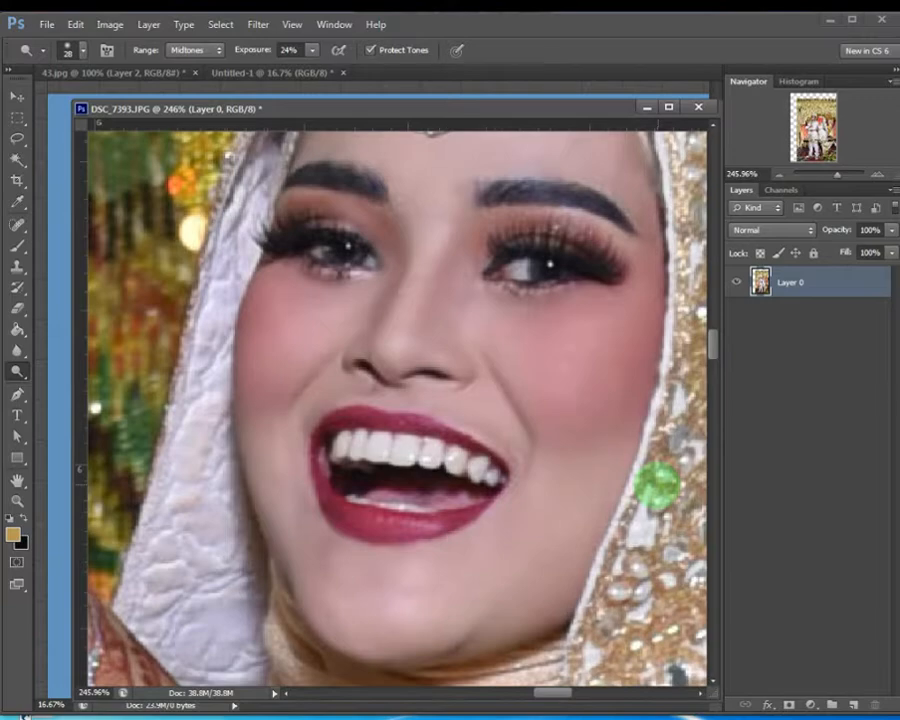
{"action": "scroll", "coordinate": [657, 485], "scroll_direction": "down", "scroll_amount": 6}
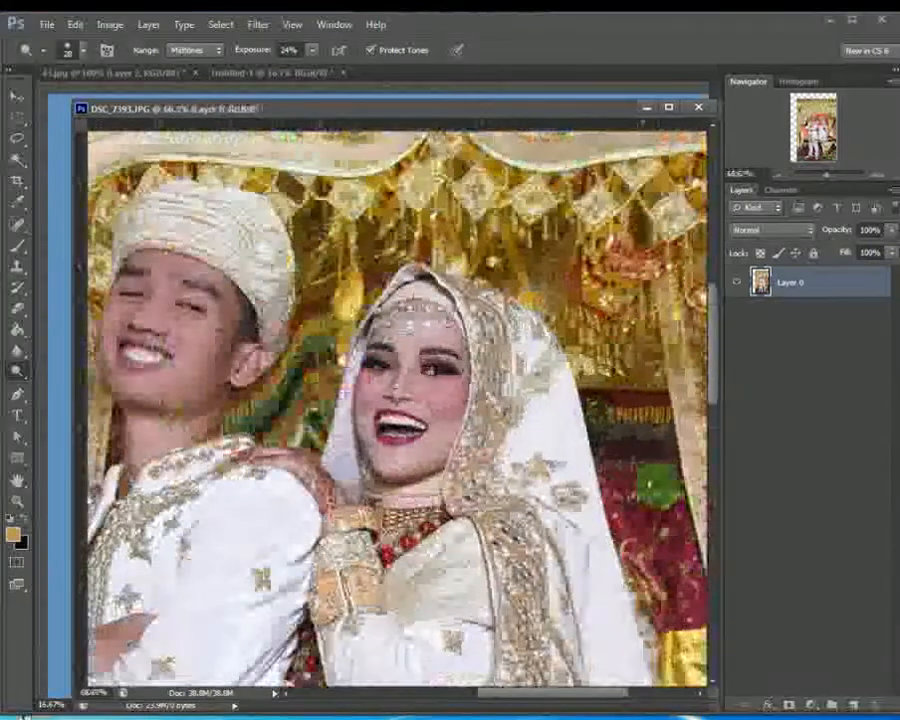
{"action": "scroll", "coordinate": [657, 485], "scroll_direction": "down", "scroll_amount": 2}
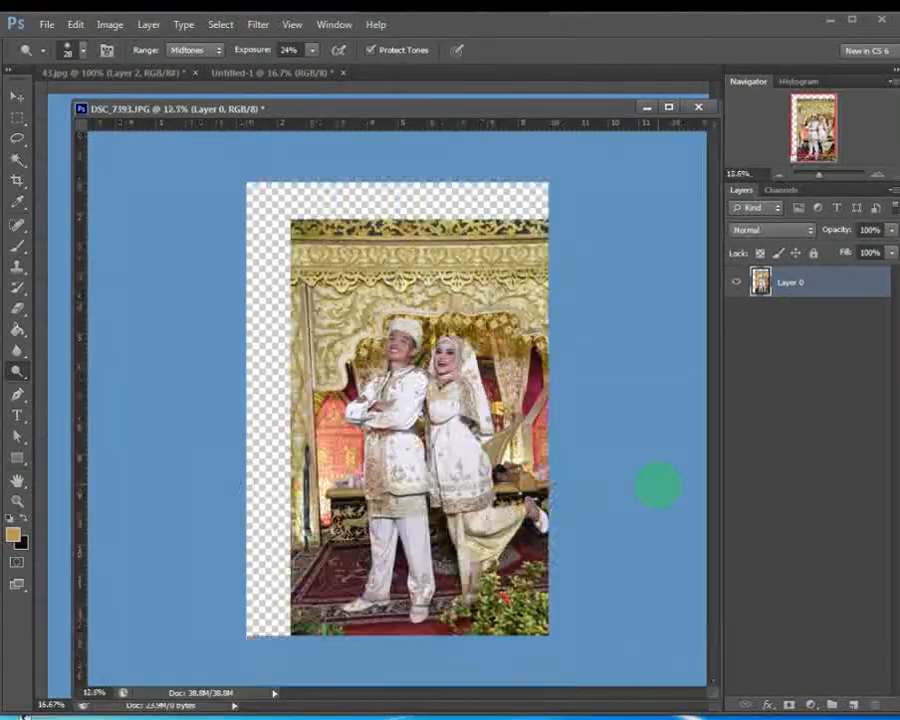
{"action": "scroll", "coordinate": [657, 487], "scroll_direction": "up", "scroll_amount": 7}
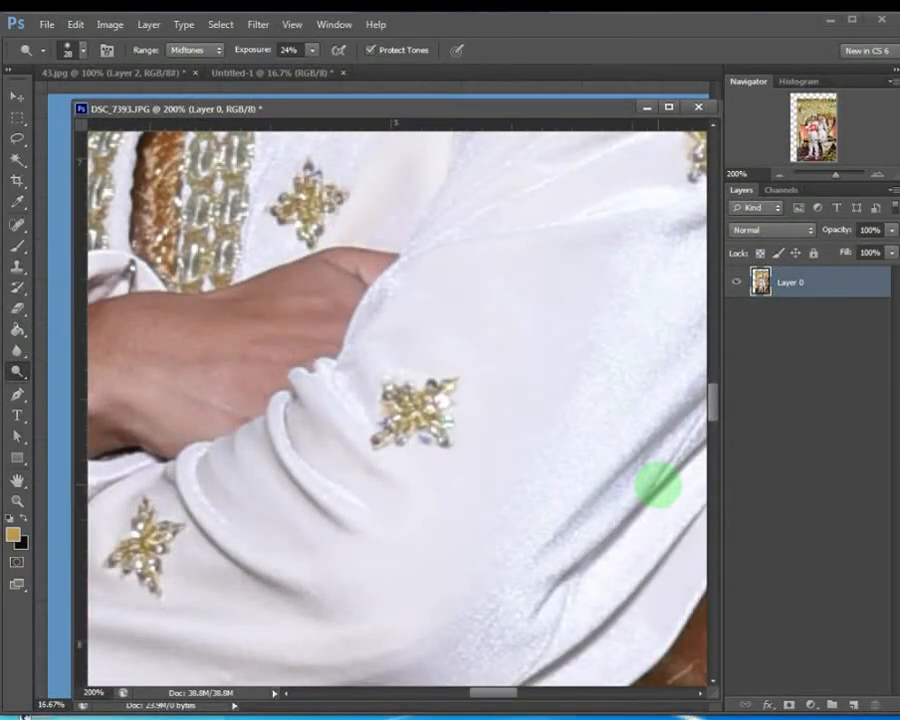
{"action": "left_click_drag", "start_coordinate": [541, 361], "coordinate": [255, 627]}
{"action": "left_click_drag", "start_coordinate": [404, 397], "coordinate": [285, 622]}
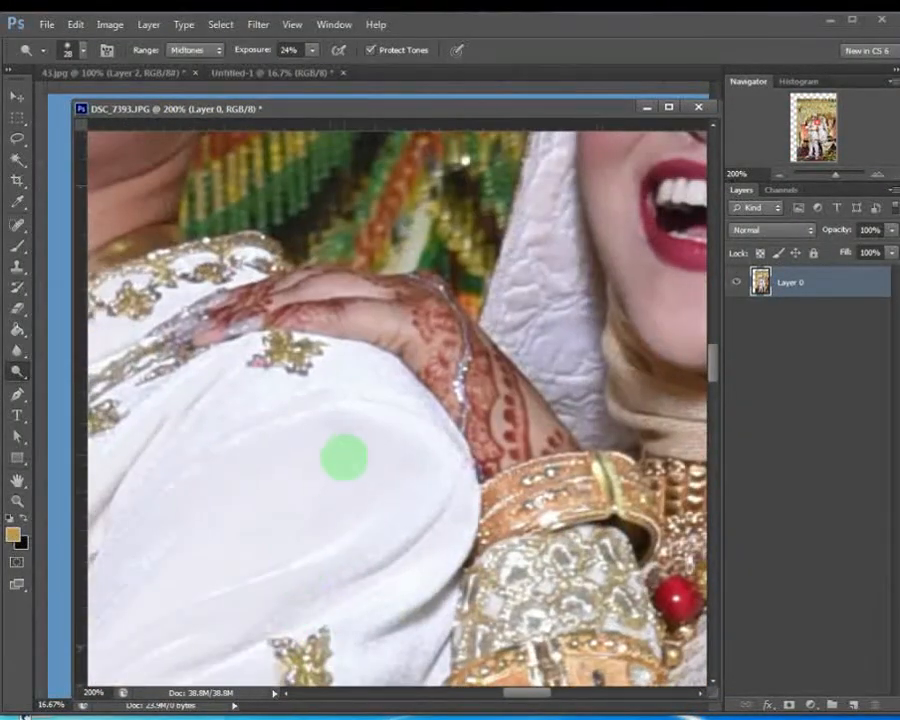
{"action": "left_click_drag", "start_coordinate": [387, 437], "coordinate": [257, 573]}
{"action": "left_click_drag", "start_coordinate": [352, 510], "coordinate": [399, 520]}
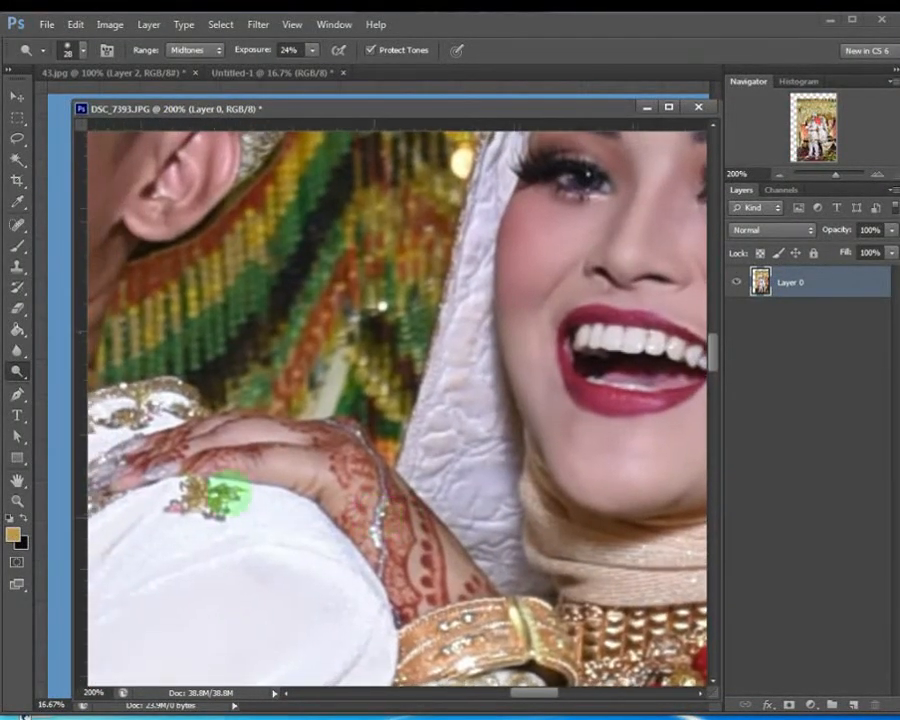
Examine the couple's hands and white outfits up close, working down to the legs, for skin areas still needing retouching
{"action": "left_click", "coordinate": [17, 350]}
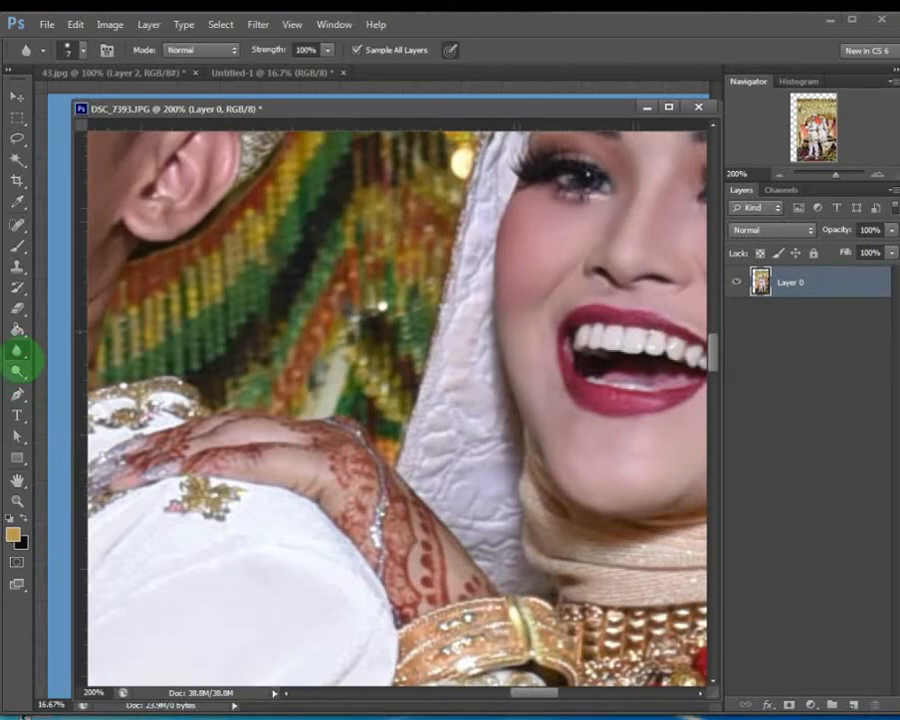
{"action": "left_click", "coordinate": [17, 370]}
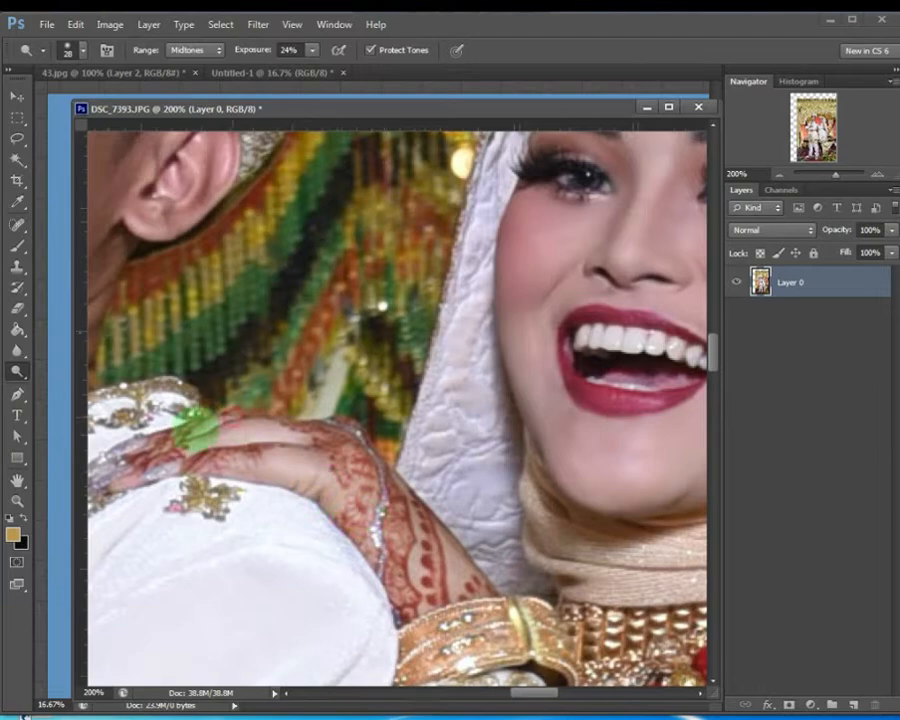
{"action": "scroll", "coordinate": [396, 538], "scroll_direction": "down", "scroll_amount": 10}
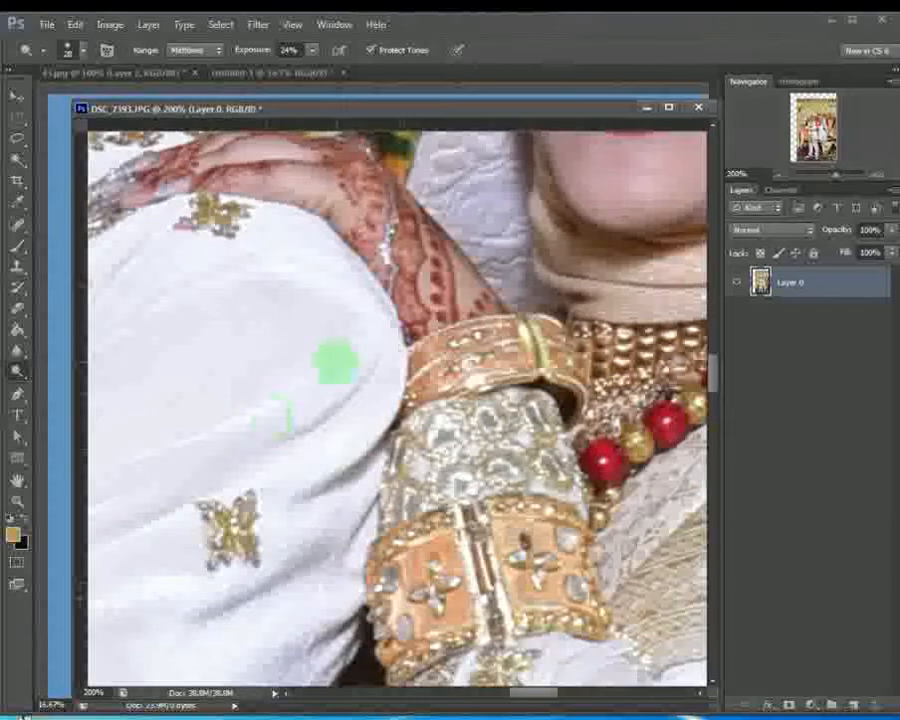
{"action": "scroll", "coordinate": [508, 588], "scroll_direction": "up", "scroll_amount": 10}
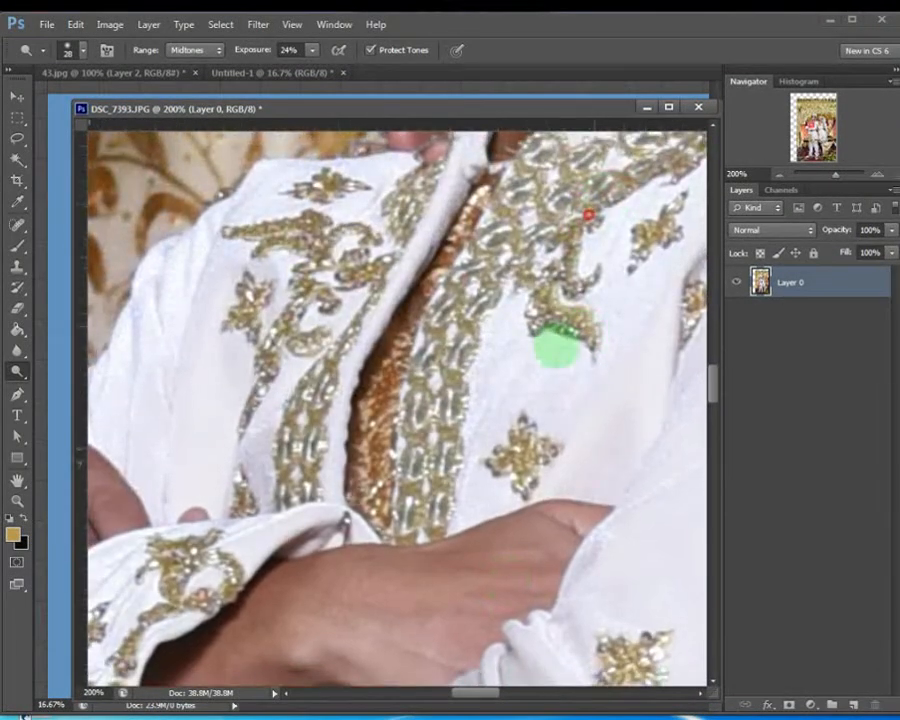
{"action": "scroll", "coordinate": [451, 300], "scroll_direction": "down", "scroll_amount": 10}
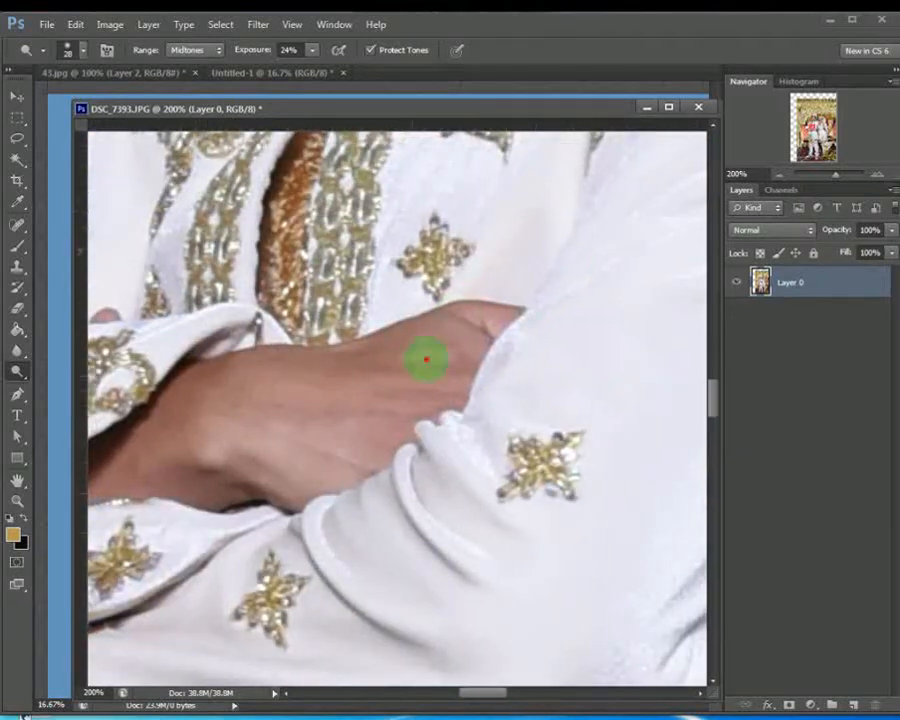
{"action": "left_click_drag", "start_coordinate": [447, 316], "coordinate": [257, 157]}
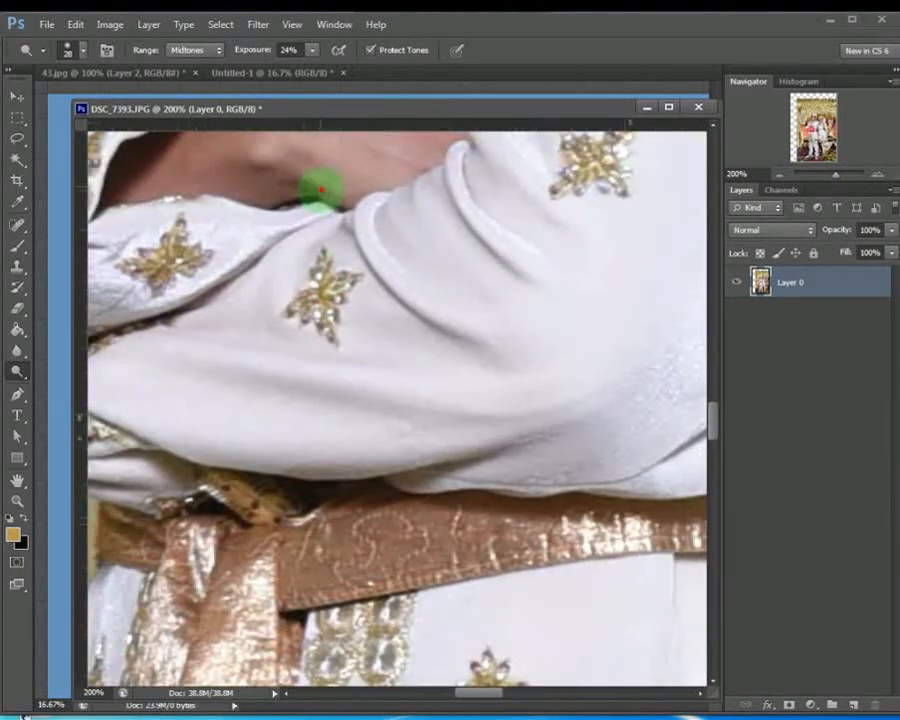
{"action": "left_click_drag", "start_coordinate": [325, 185], "coordinate": [377, 390]}
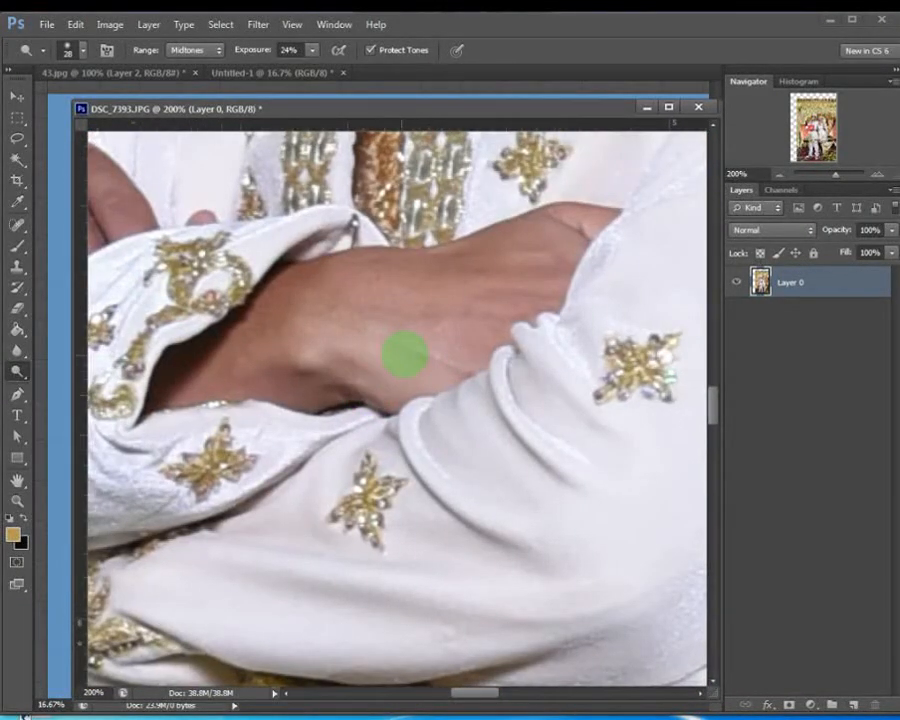
{"action": "left_click_drag", "start_coordinate": [445, 398], "coordinate": [269, 155]}
{"action": "left_click_drag", "start_coordinate": [343, 297], "coordinate": [175, 131]}
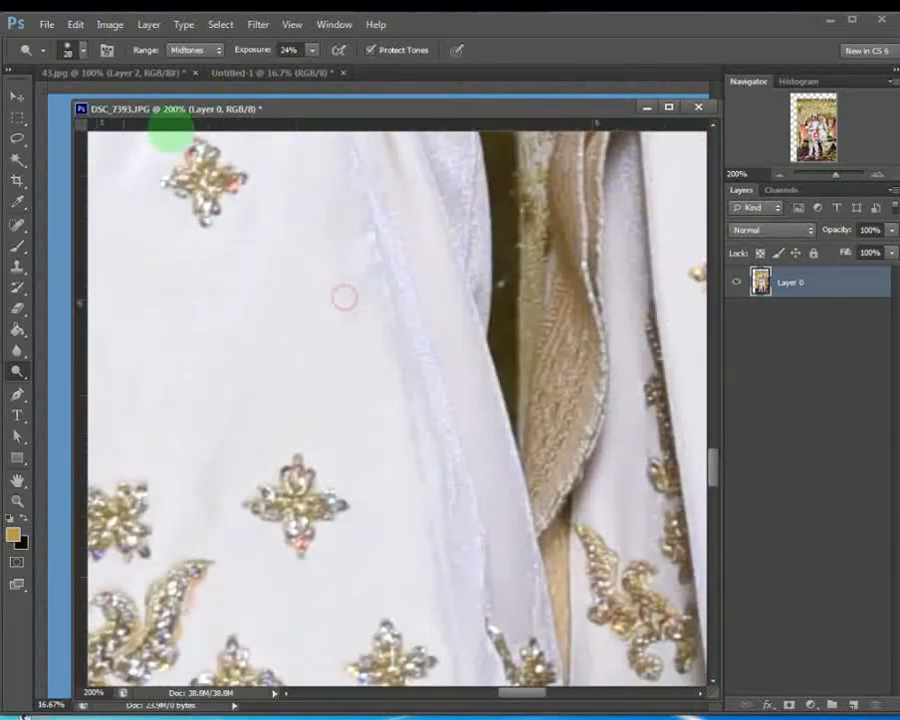
{"action": "left_click_drag", "start_coordinate": [243, 265], "coordinate": [200, 135]}
{"action": "left_click_drag", "start_coordinate": [288, 471], "coordinate": [210, 150]}
{"action": "left_click_drag", "start_coordinate": [324, 399], "coordinate": [160, 80]}
{"action": "left_click_drag", "start_coordinate": [343, 480], "coordinate": [105, 75]}
{"action": "left_click_drag", "start_coordinate": [307, 313], "coordinate": [136, 60]}
Lighten the skin of the bride's lower leg beside the plant with the Dodge tool, using a 58 px brush
{"action": "left_click_drag", "start_coordinate": [264, 266], "coordinate": [217, 60]}
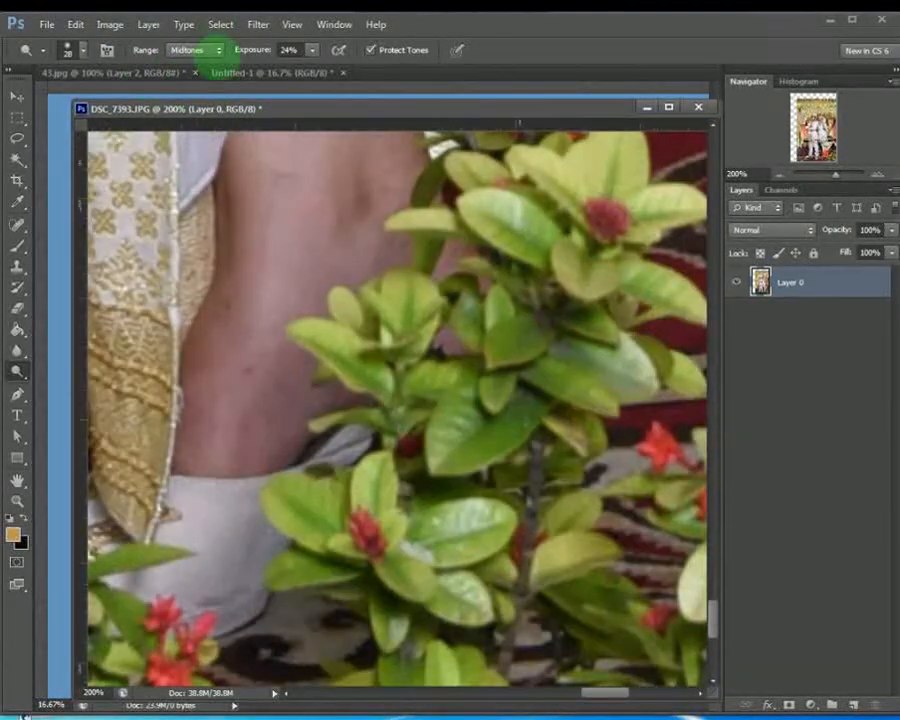
{"action": "left_click_drag", "start_coordinate": [286, 234], "coordinate": [292, 386]}
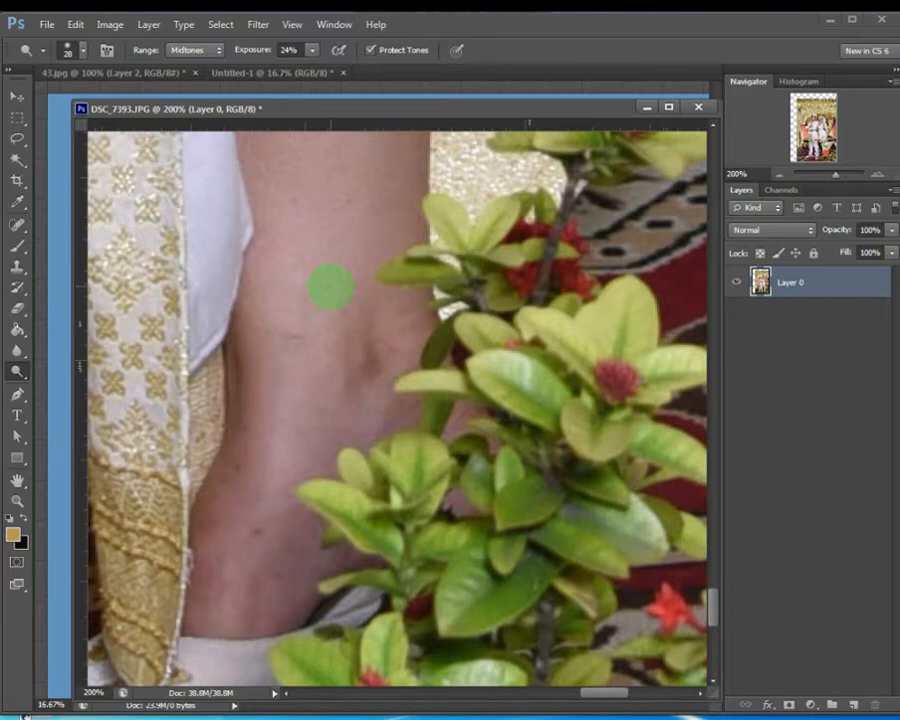
{"action": "right_click", "coordinate": [331, 286]}
{"action": "left_click", "coordinate": [396, 321]}
{"action": "mouse_move", "coordinate": [299, 271]}
{"action": "left_mouse_down"}
{"action": "mouse_move", "coordinate": [269, 396]}
{"action": "mouse_move", "coordinate": [240, 455]}
{"action": "mouse_move", "coordinate": [239, 602]}
{"action": "mouse_move", "coordinate": [215, 570]}
{"action": "mouse_move", "coordinate": [308, 523]}
{"action": "left_mouse_up"}
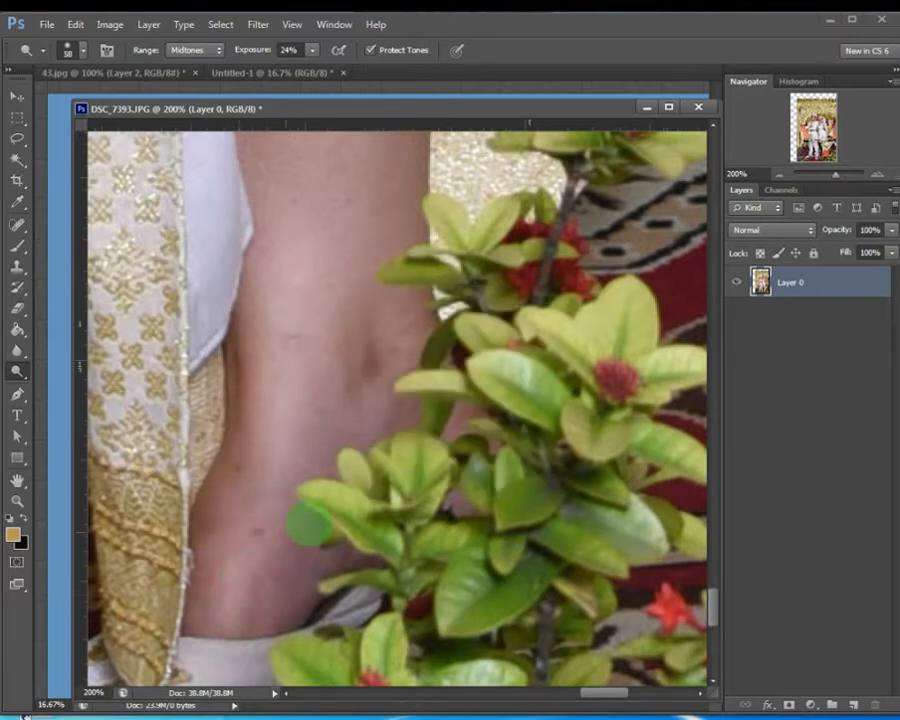
Smooth the skin of the bride's lower leg with the Blur tool, using a 92 px brush
{"action": "scroll", "coordinate": [337, 466], "scroll_direction": "up", "scroll_amount": 3}
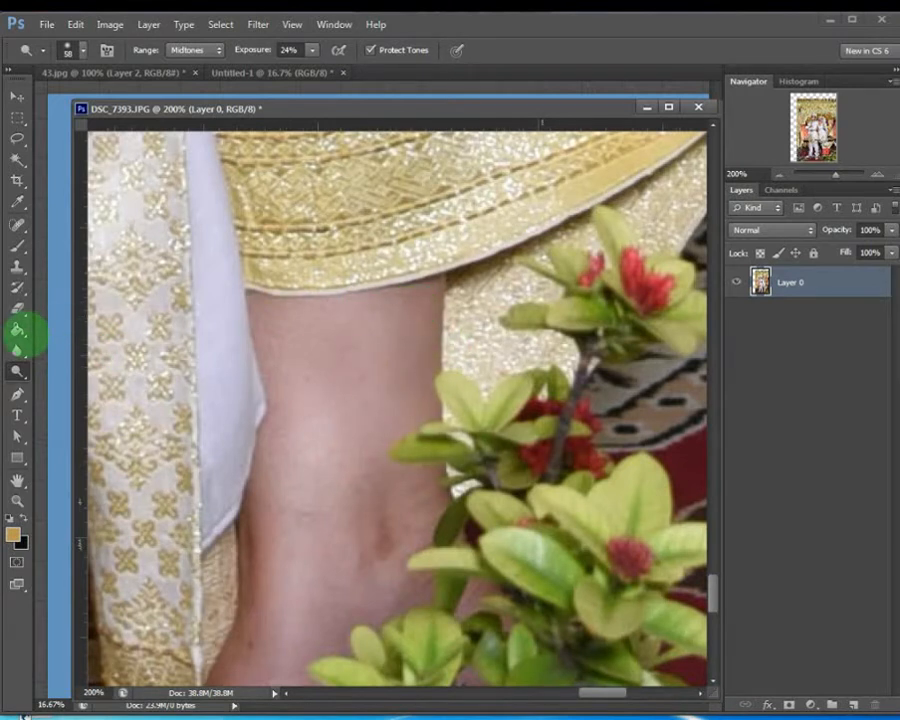
{"action": "left_click", "coordinate": [17, 348]}
{"action": "right_click", "coordinate": [258, 320]}
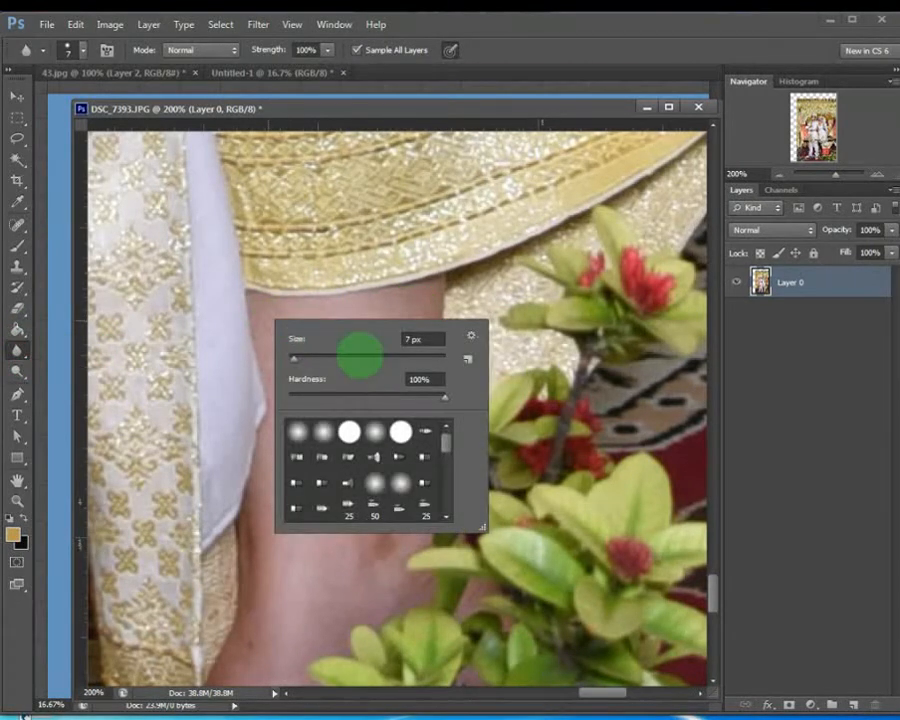
{"action": "left_click", "coordinate": [360, 357]}
{"action": "left_click", "coordinate": [267, 311]}
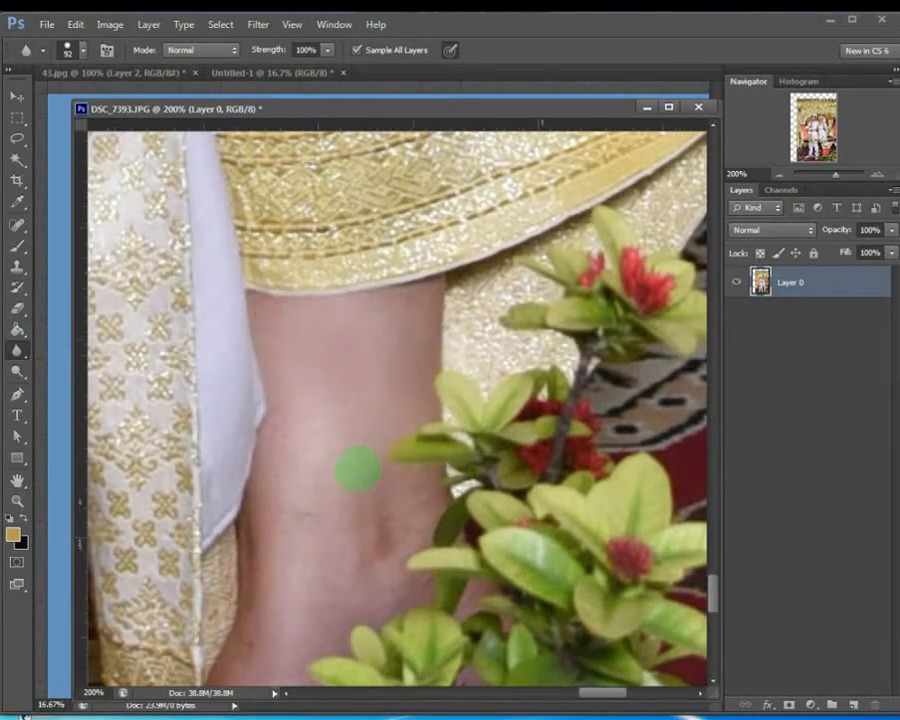
{"action": "left_click_drag", "start_coordinate": [373, 462], "coordinate": [346, 255]}
Lighten the skin of the bride's raised foot and ankle with the Dodge tool
{"action": "left_click_drag", "start_coordinate": [520, 215], "coordinate": [97, 708]}
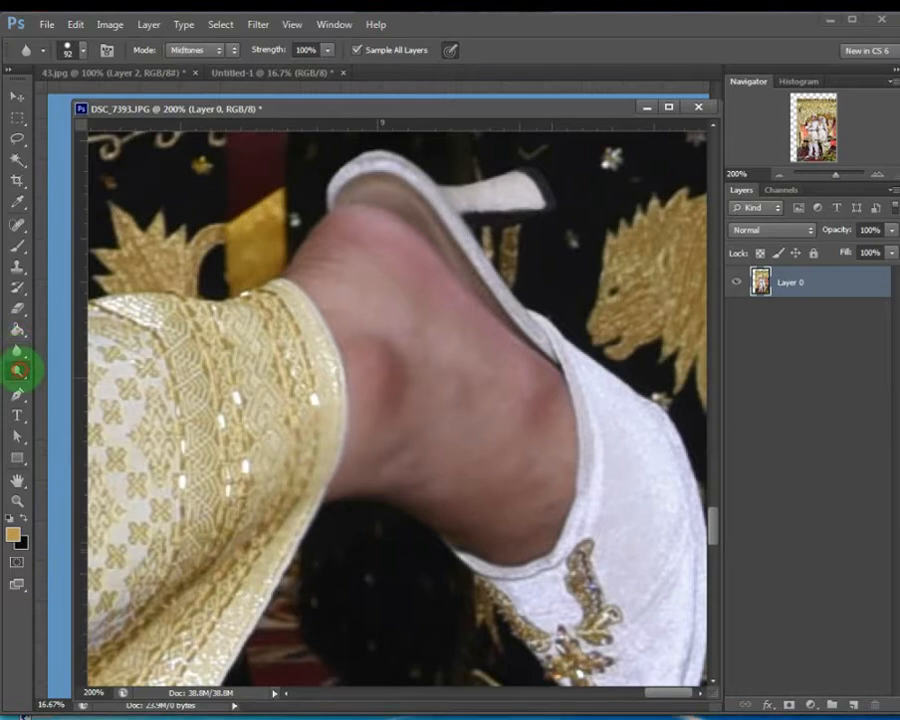
{"action": "left_click", "coordinate": [16, 369]}
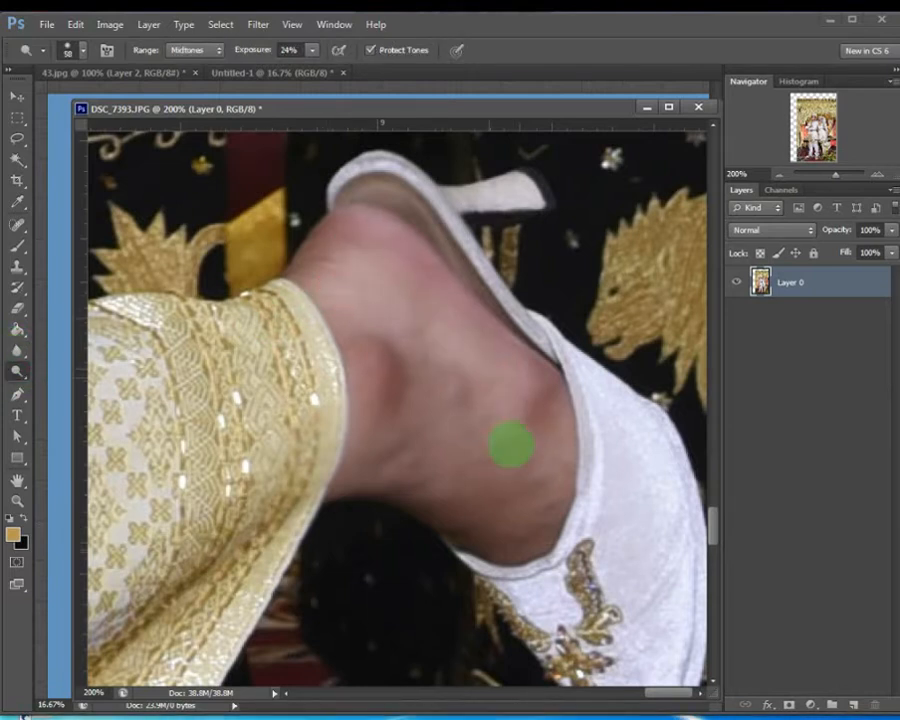
{"action": "left_click", "coordinate": [560, 411]}
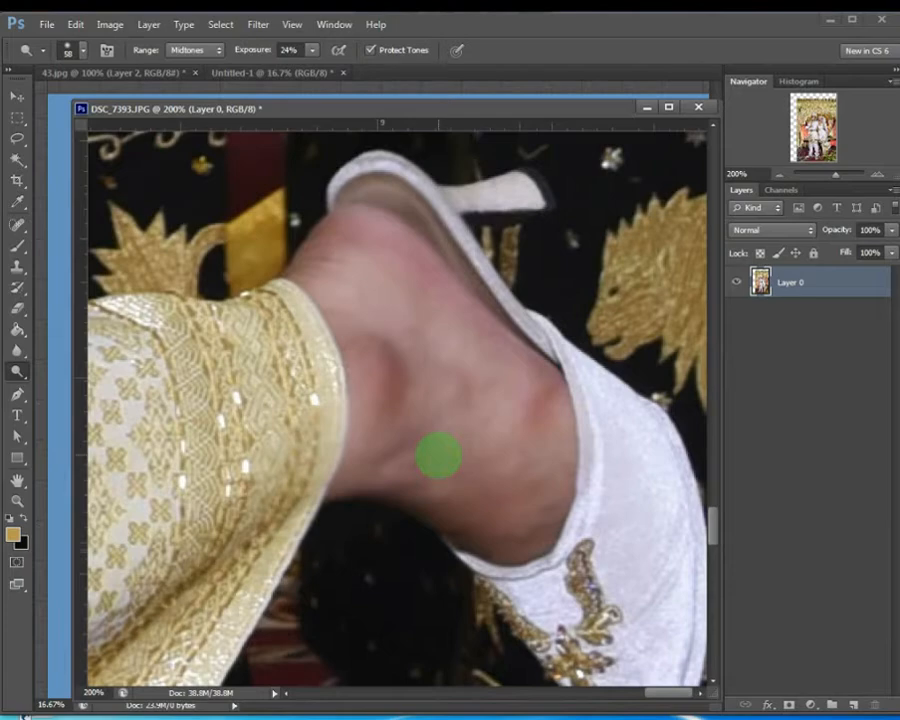
Brighten the whole photo with a Curves adjustment, placing an RGB curve point at input 93 and output 108
{"action": "key", "text": "ctrl+minus"}
{"action": "key", "text": "ctrl+minus"}
{"action": "key", "text": "ctrl+minus"}
{"action": "key", "text": "ctrl+minus"}
{"action": "key", "text": "ctrl+minus"}
{"action": "key", "text": "ctrl+minus"}
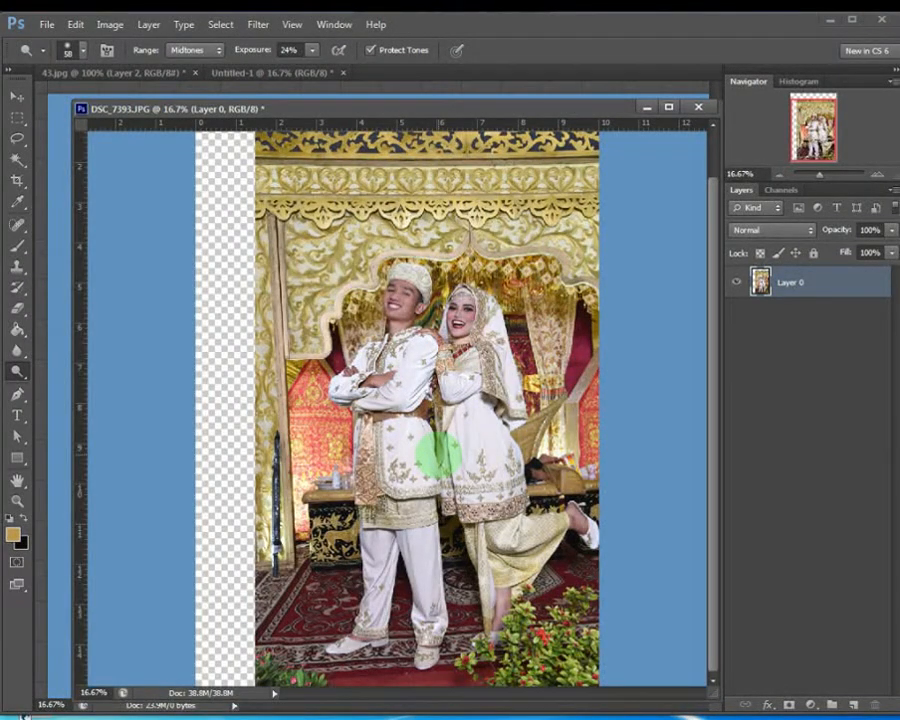
{"action": "key", "text": "ctrl+m"}
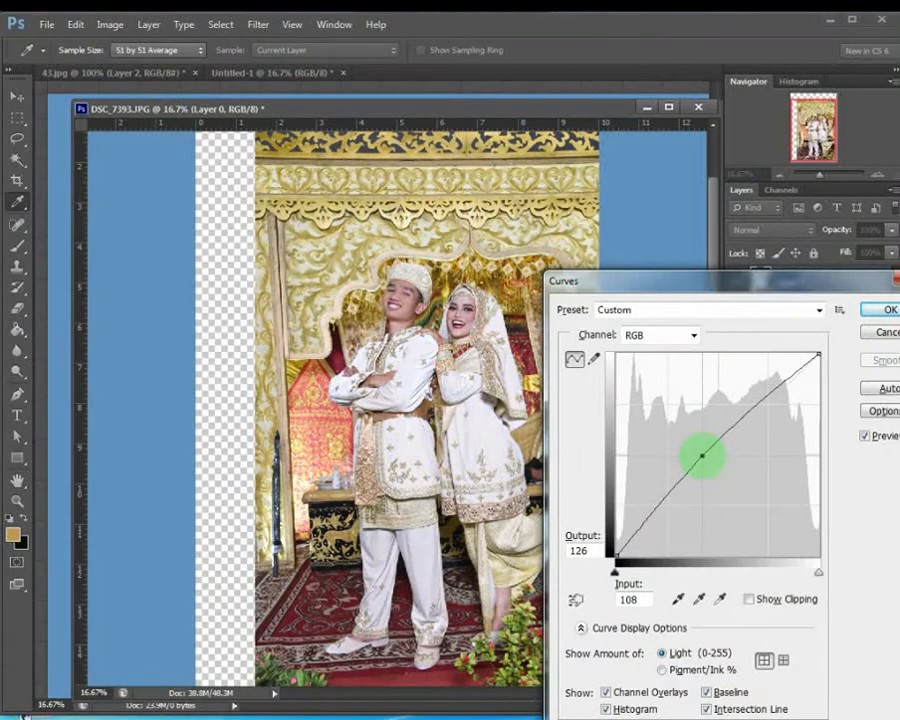
{"action": "mouse_move", "coordinate": [699, 457]}
{"action": "left_mouse_down"}
{"action": "mouse_move", "coordinate": [670, 456]}
{"action": "mouse_move", "coordinate": [713, 470]}
{"action": "mouse_move", "coordinate": [690, 470]}
{"action": "left_mouse_up"}
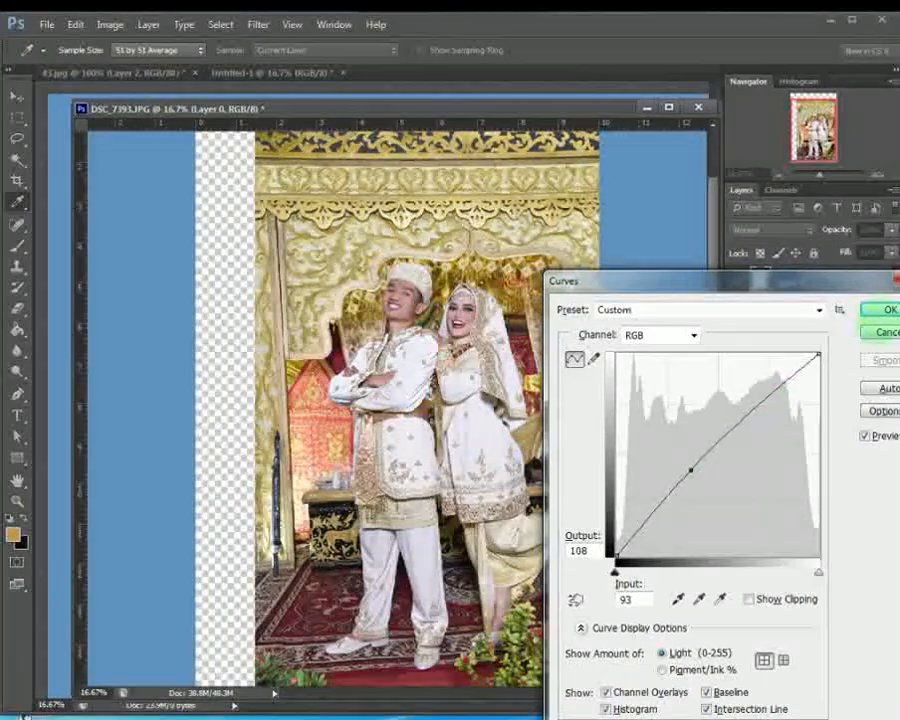
{"action": "left_click", "coordinate": [880, 309]}
{"action": "key", "text": "o"}
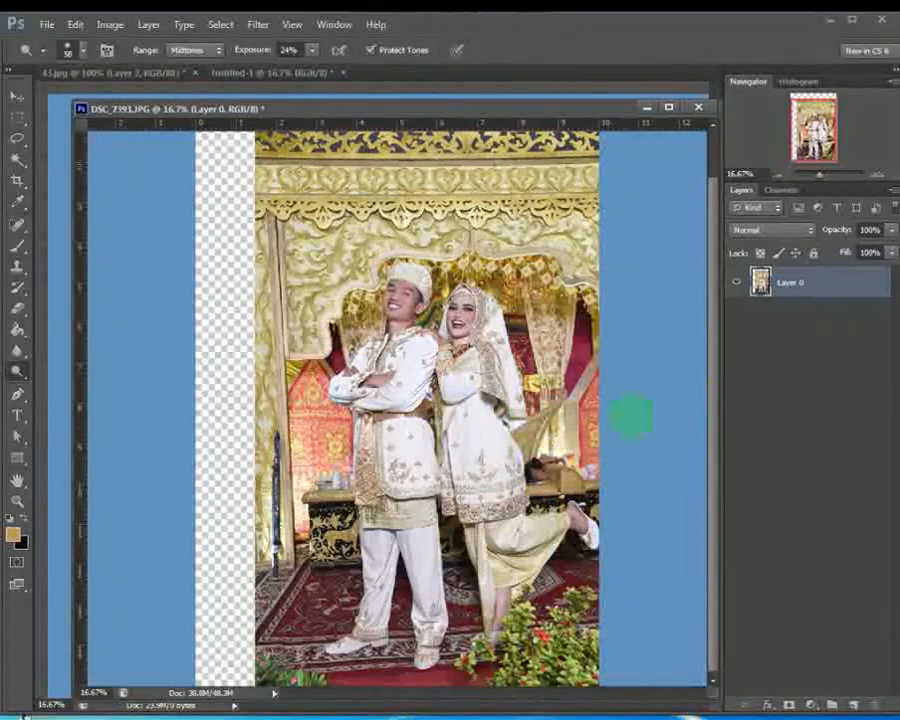
Copy the retouched photo layer from DSC_7393.JPG into the blank Untitled-1 document and move the photo's window back up
{"action": "left_click_drag", "start_coordinate": [502, 110], "coordinate": [540, 364]}
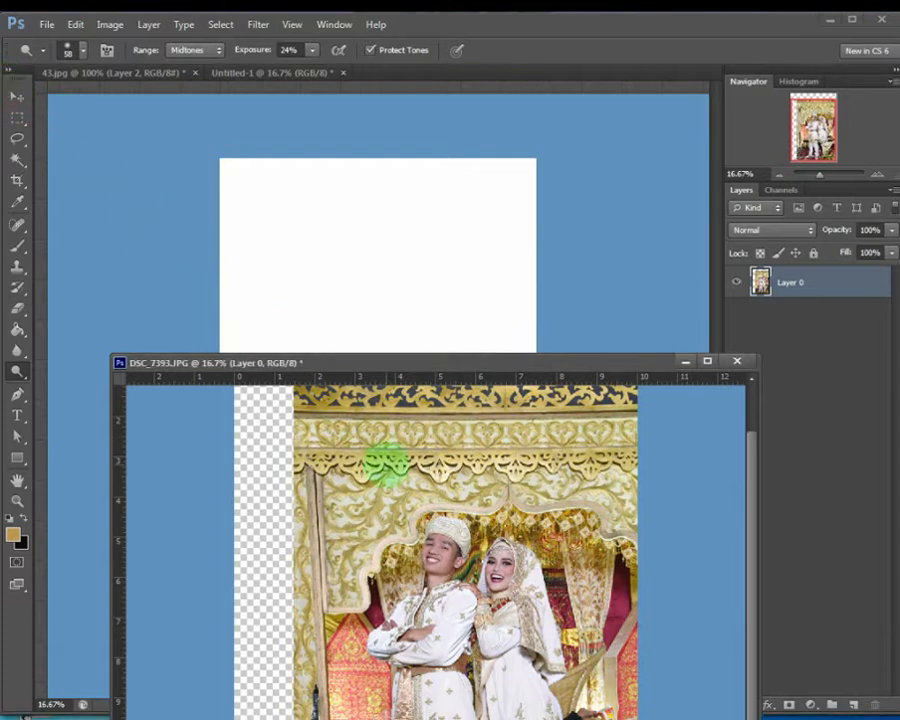
{"action": "left_click", "coordinate": [16, 93]}
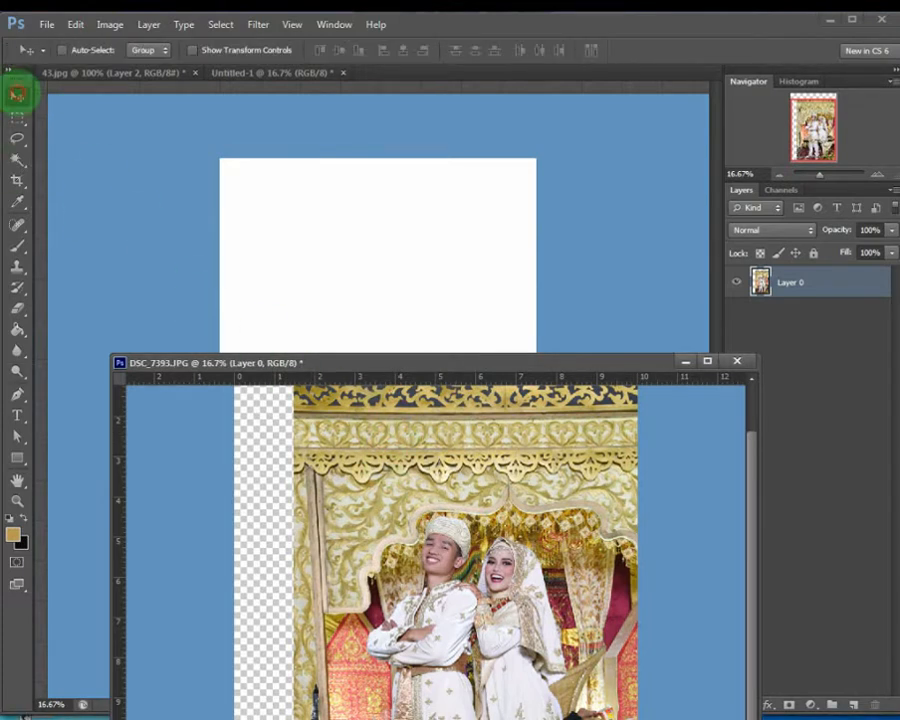
{"action": "left_click_drag", "start_coordinate": [415, 450], "coordinate": [365, 265]}
{"action": "left_click_drag", "start_coordinate": [518, 366], "coordinate": [536, 106]}
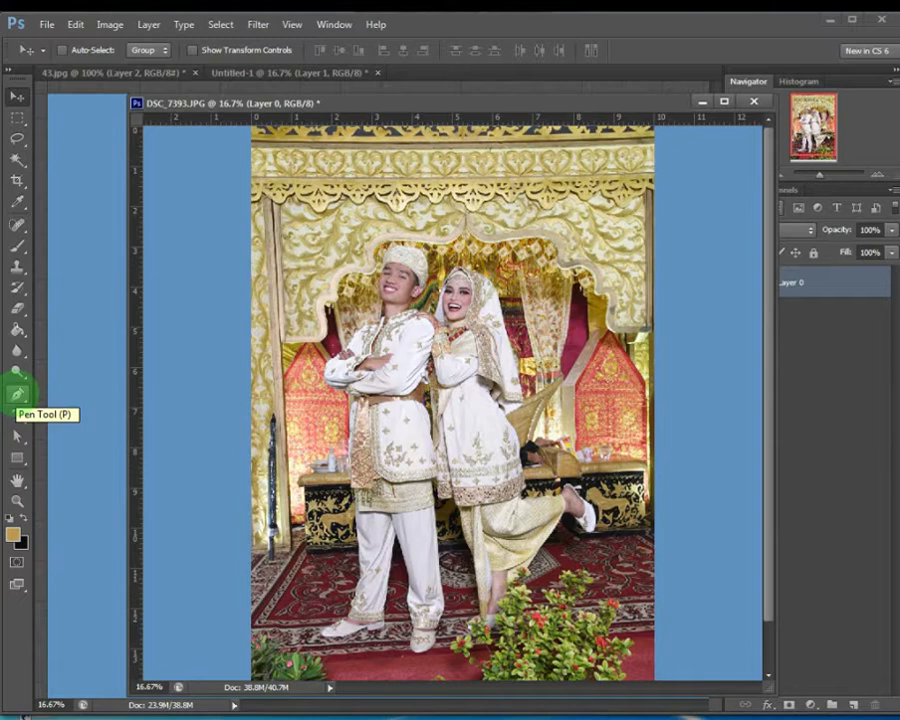
Switch to the Pen tool in Path mode for outlining the couple in DSC_7393.JPG
{"action": "left_click", "coordinate": [17, 393]}
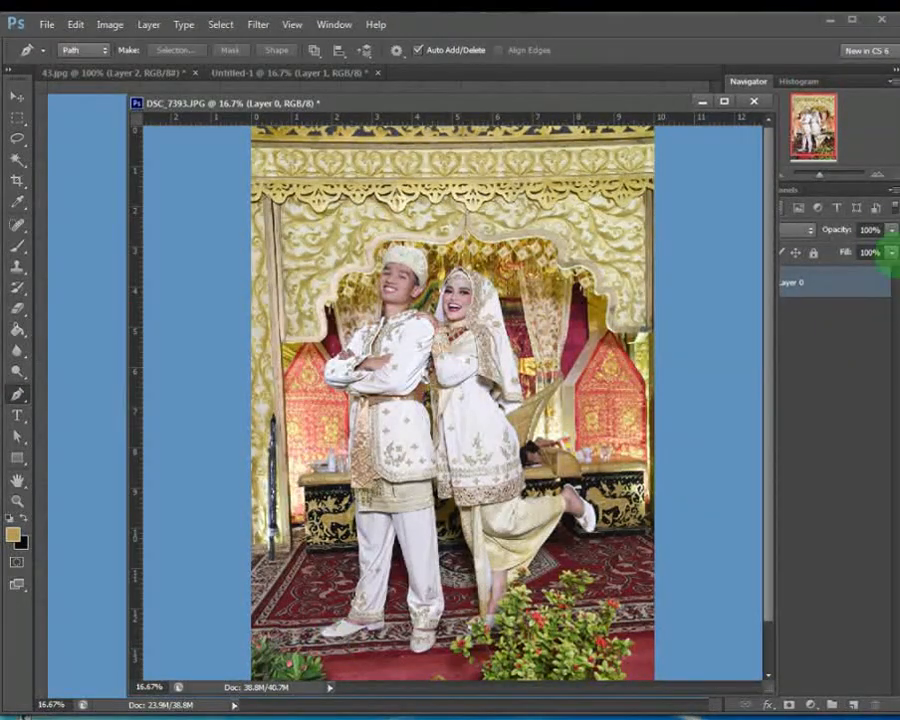
{"action": "left_click_drag", "start_coordinate": [819, 175], "coordinate": [840, 175]}
{"action": "left_click", "coordinate": [605, 209]}
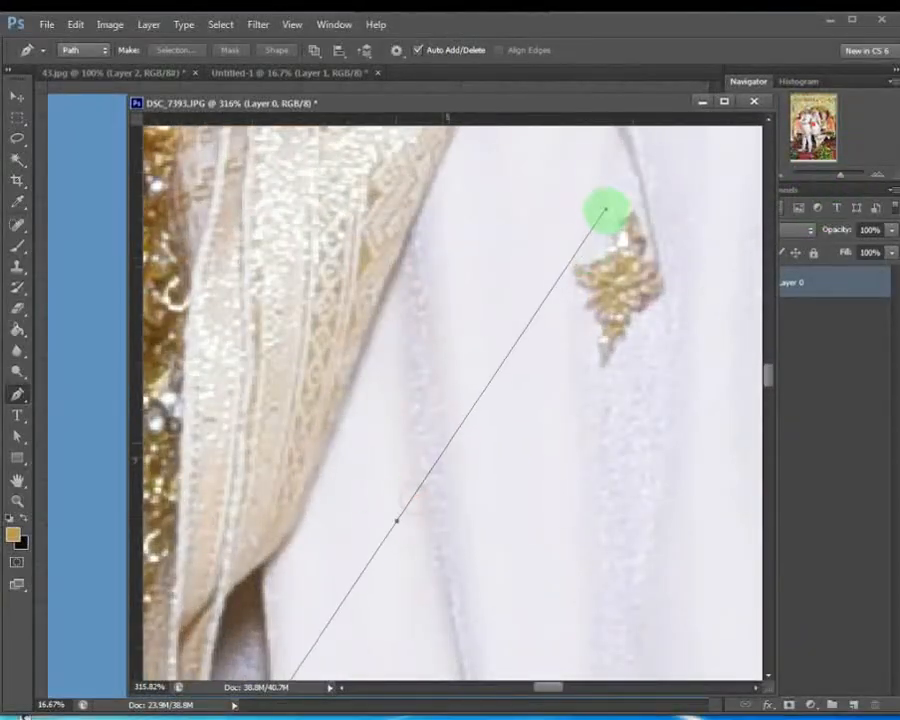
{"action": "right_click", "coordinate": [597, 260]}
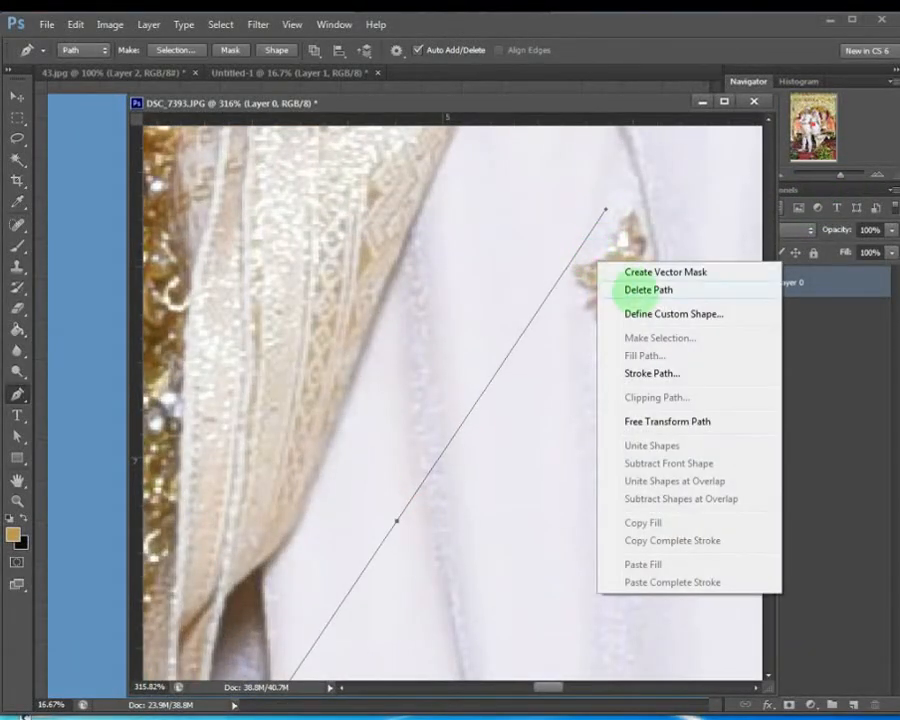
{"action": "left_click", "coordinate": [612, 287]}
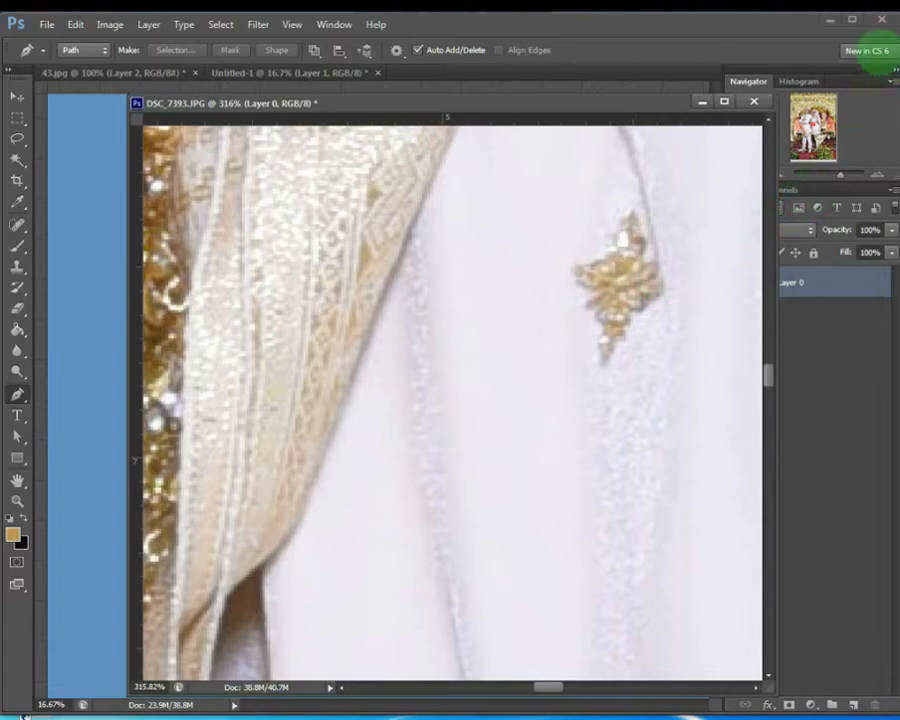
Start the pen path at the toe of the groom's sideways-pointing white shoe and trace its upper edge to the middle of the gold embroidery
{"action": "left_click_drag", "start_coordinate": [767, 369], "coordinate": [783, 462]}
{"action": "left_click_drag", "start_coordinate": [546, 687], "coordinate": [458, 685]}
{"action": "left_click_drag", "start_coordinate": [763, 462], "coordinate": [750, 573]}
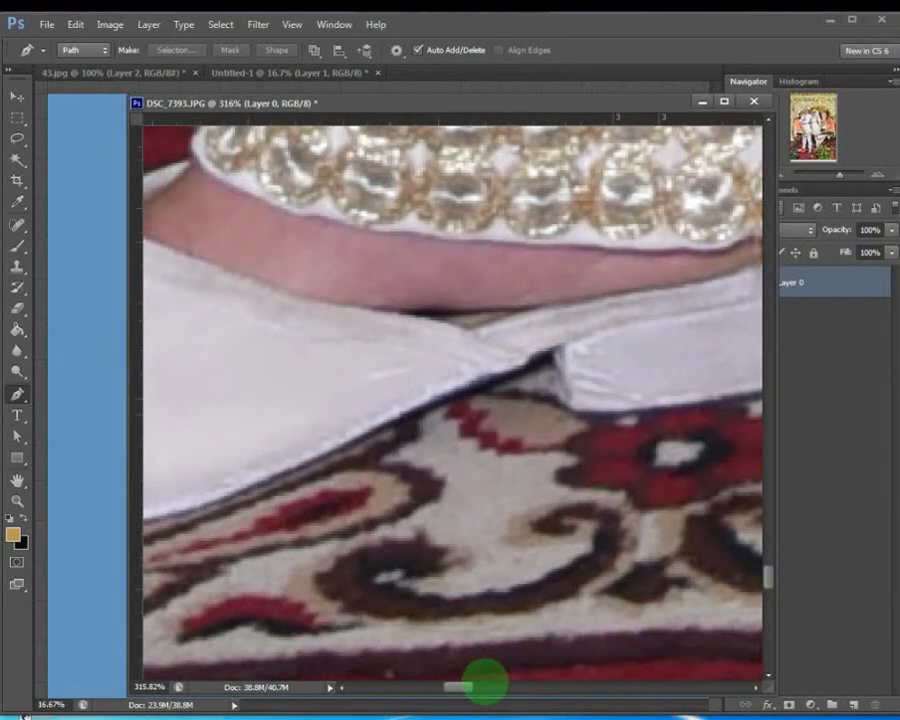
{"action": "left_click_drag", "start_coordinate": [466, 686], "coordinate": [428, 686]}
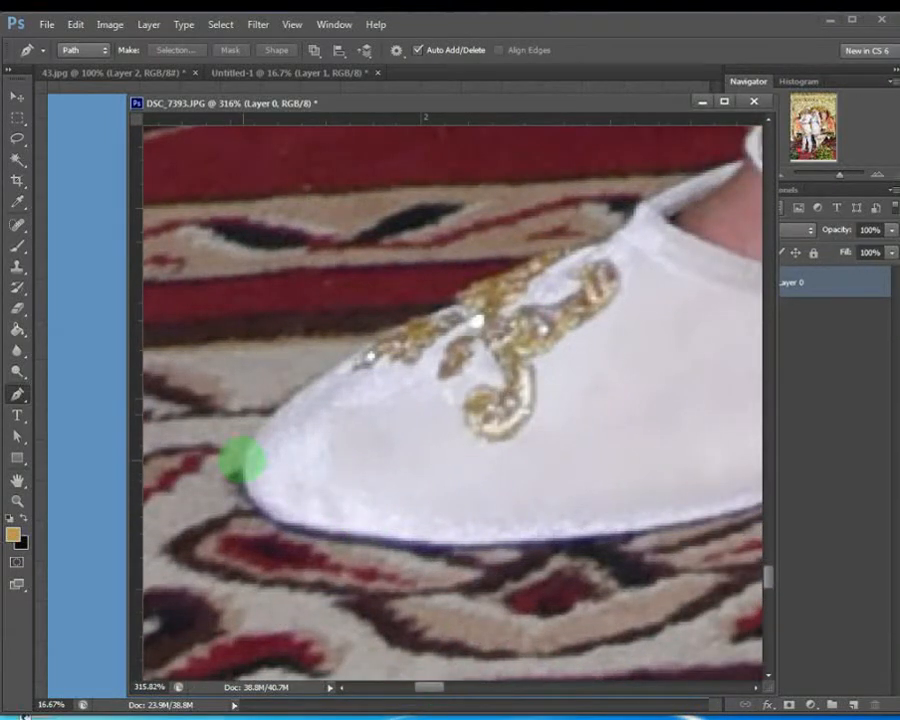
{"action": "left_click", "coordinate": [242, 459]}
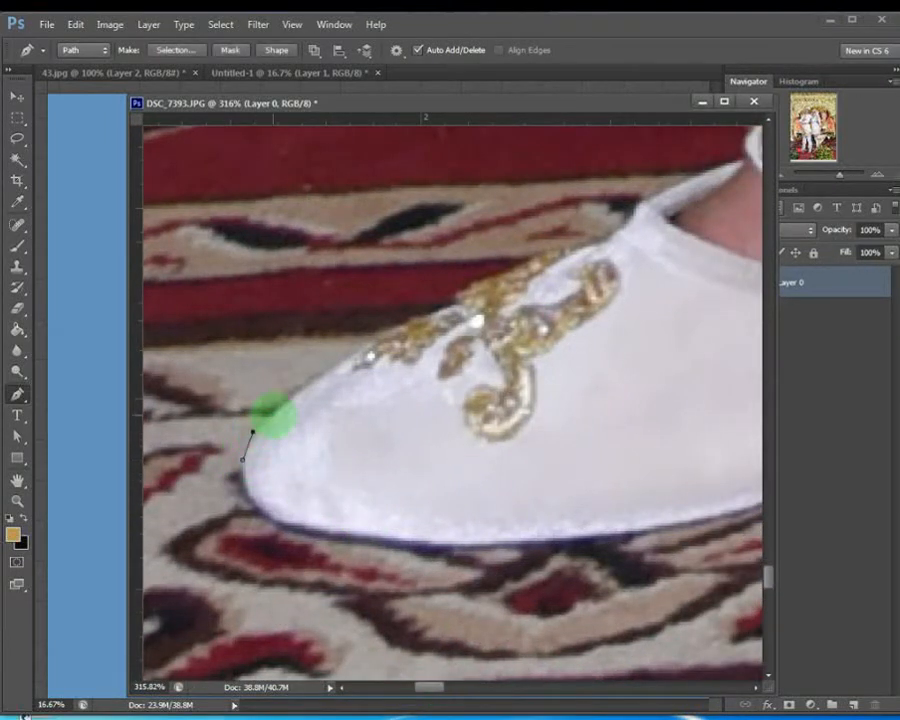
{"action": "left_click", "coordinate": [275, 411]}
{"action": "left_click", "coordinate": [323, 371]}
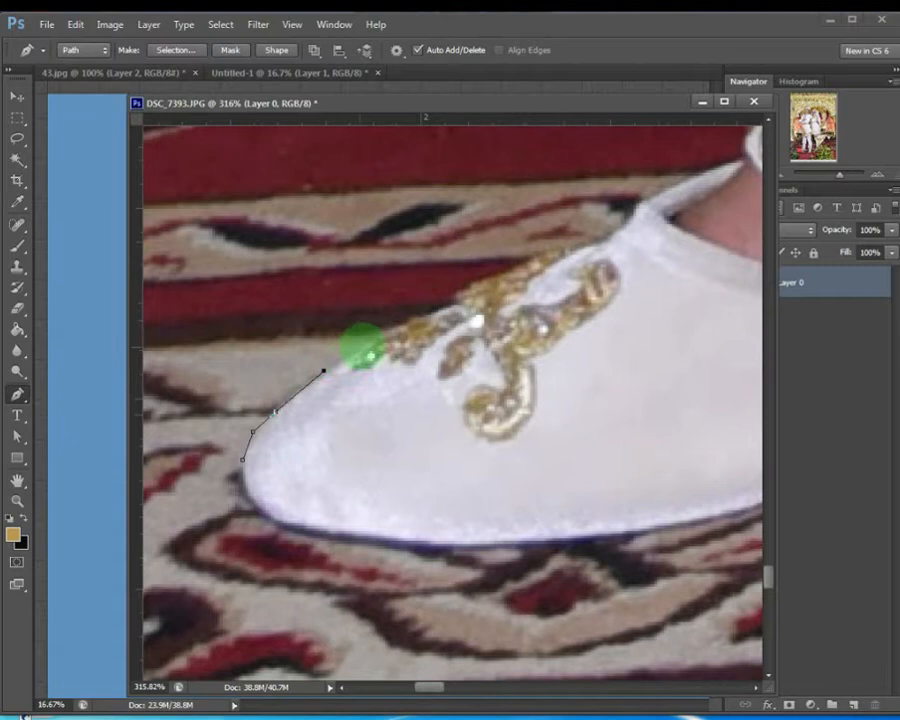
{"action": "left_click", "coordinate": [368, 342]}
{"action": "left_click", "coordinate": [387, 326]}
{"action": "left_click", "coordinate": [438, 309]}
{"action": "left_click", "coordinate": [473, 285]}
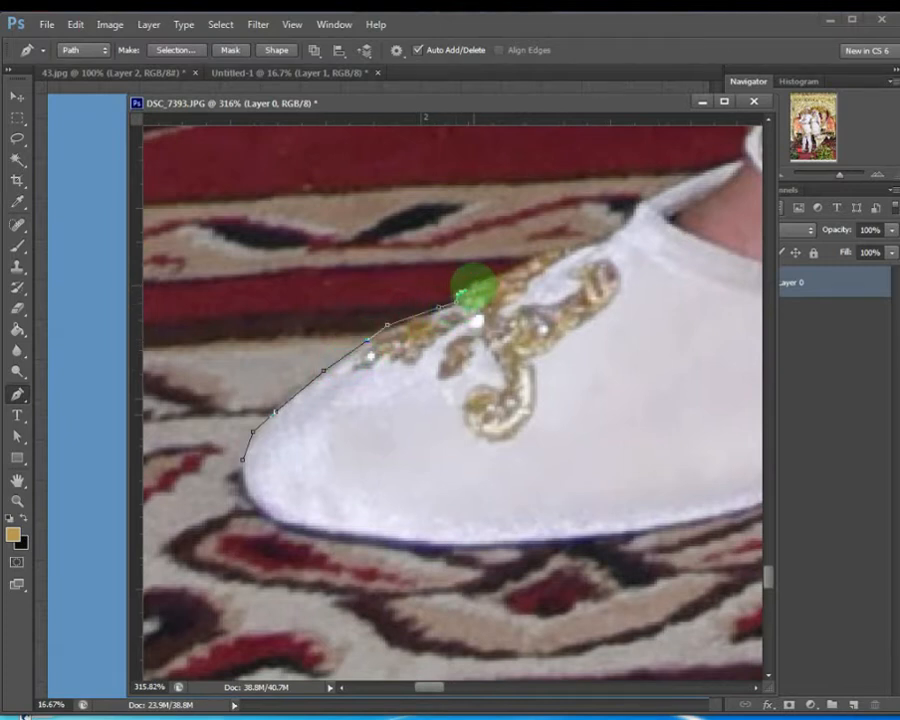
Continue the path along the remaining embroidery and the shoe's back edge up to the beaded trouser cuff
{"action": "left_click", "coordinate": [498, 273]}
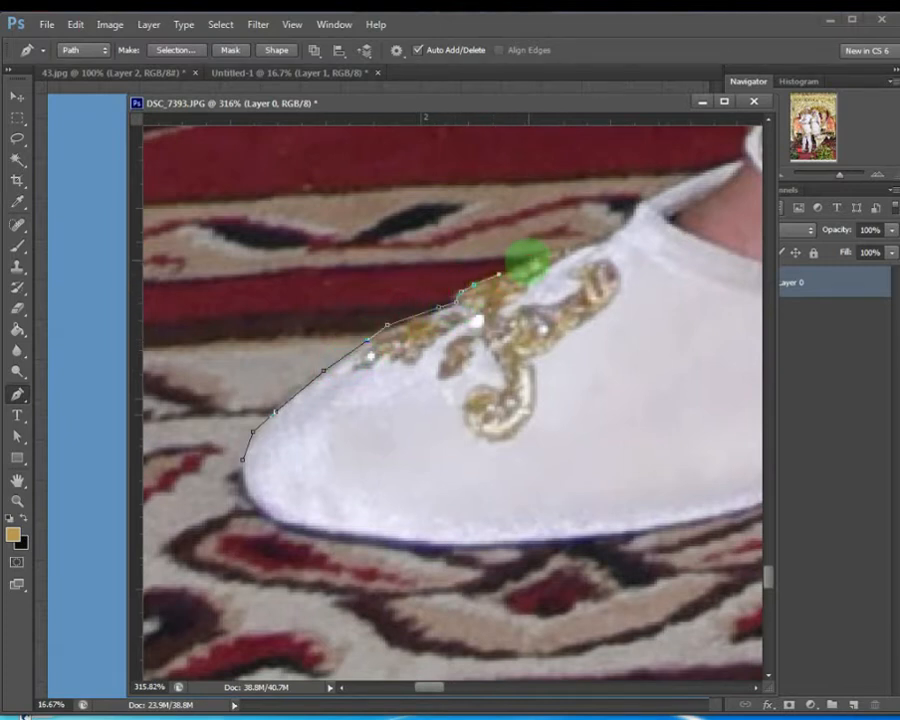
{"action": "left_click", "coordinate": [527, 259]}
{"action": "left_click", "coordinate": [562, 246]}
{"action": "left_click", "coordinate": [588, 242]}
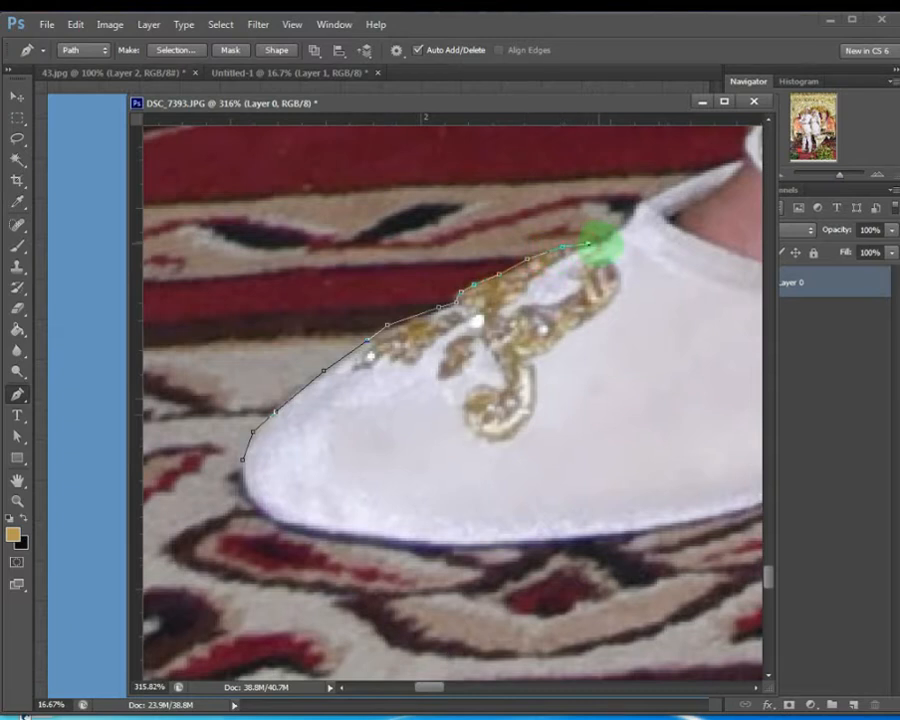
{"action": "left_click", "coordinate": [604, 241]}
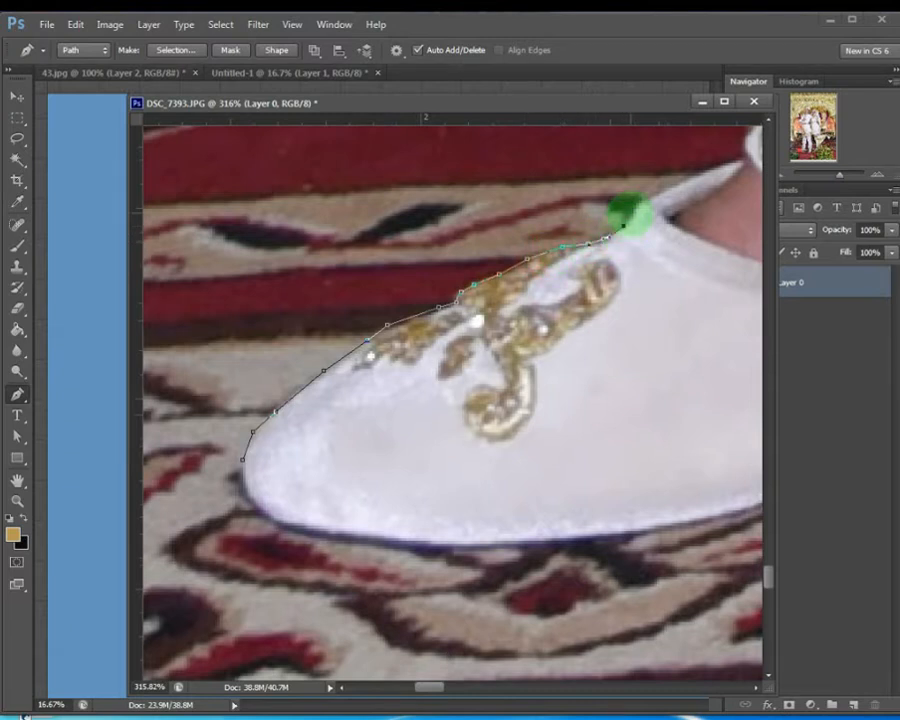
{"action": "left_click", "coordinate": [636, 205]}
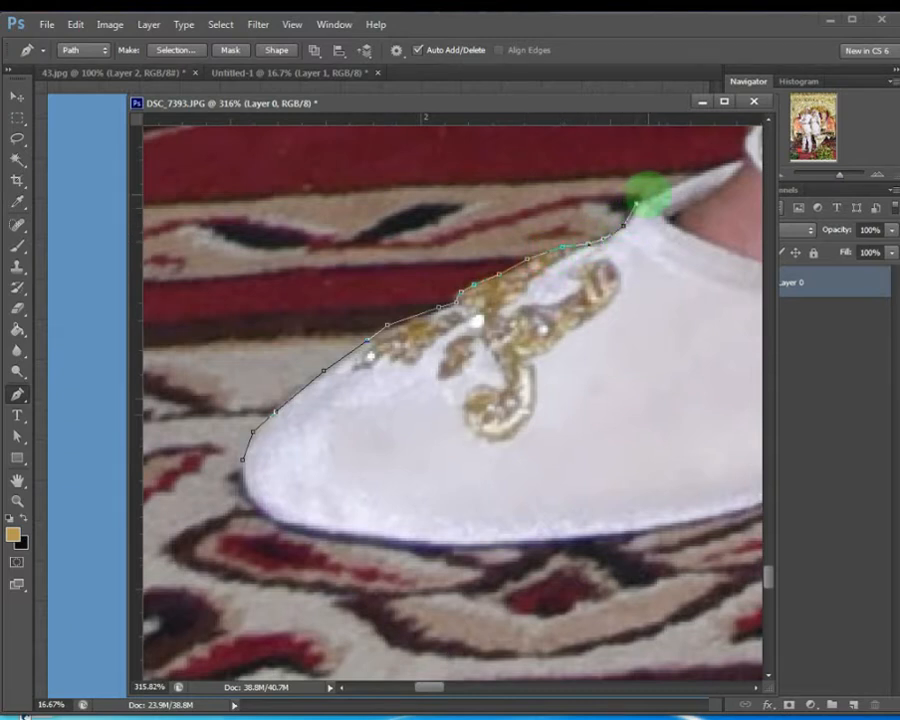
{"action": "left_click", "coordinate": [649, 194]}
{"action": "left_click", "coordinate": [670, 187]}
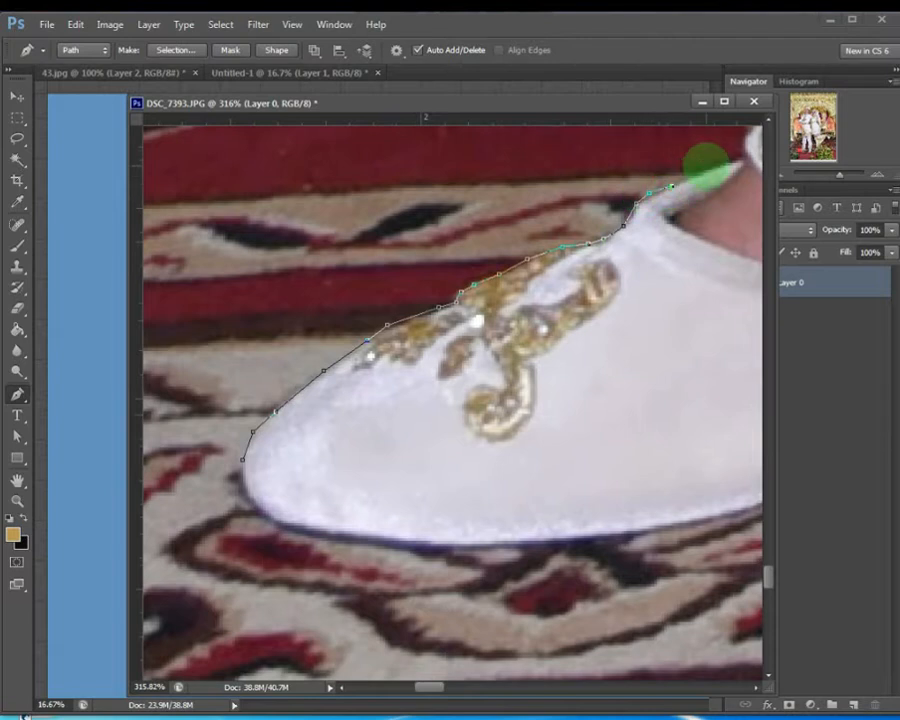
{"action": "left_click", "coordinate": [705, 171]}
{"action": "left_click", "coordinate": [736, 159]}
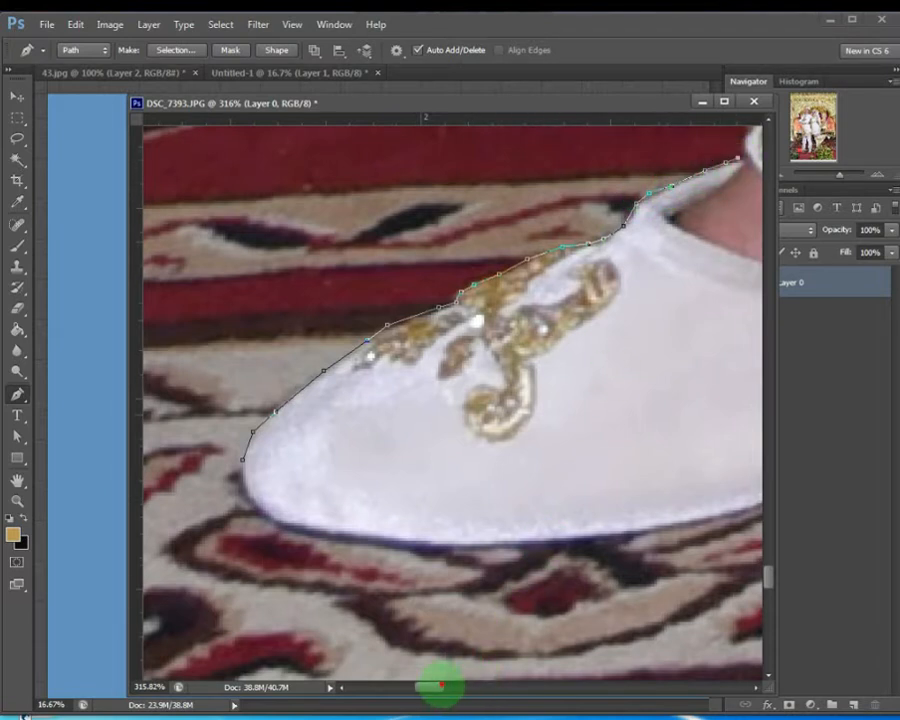
Trace the path up the outer edge of the groom's beaded trouser cuff and the embroidered folds above it
{"action": "left_click_drag", "start_coordinate": [440, 686], "coordinate": [450, 682]}
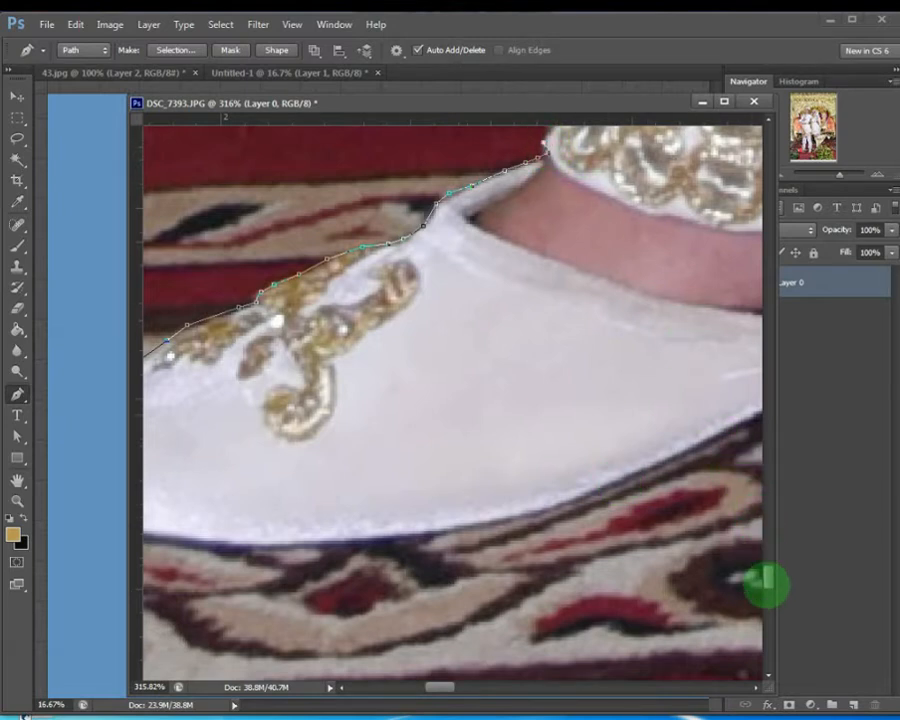
{"action": "scroll", "coordinate": [766, 574], "scroll_direction": "down", "scroll_amount": 1}
{"action": "scroll", "coordinate": [772, 560], "scroll_direction": "up", "scroll_amount": 5}
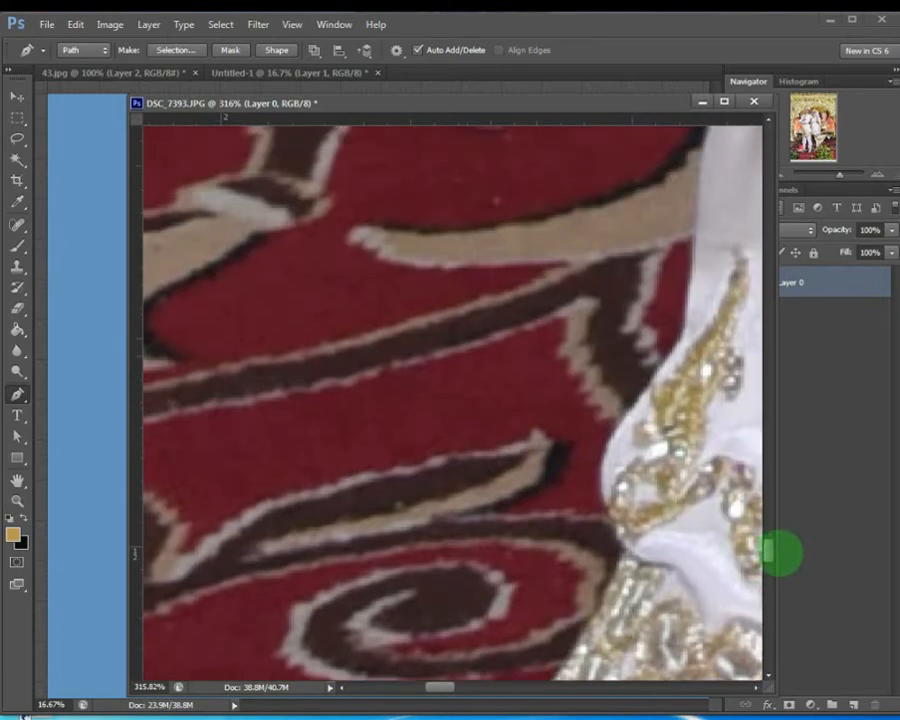
{"action": "scroll", "coordinate": [782, 553], "scroll_direction": "down", "scroll_amount": 4}
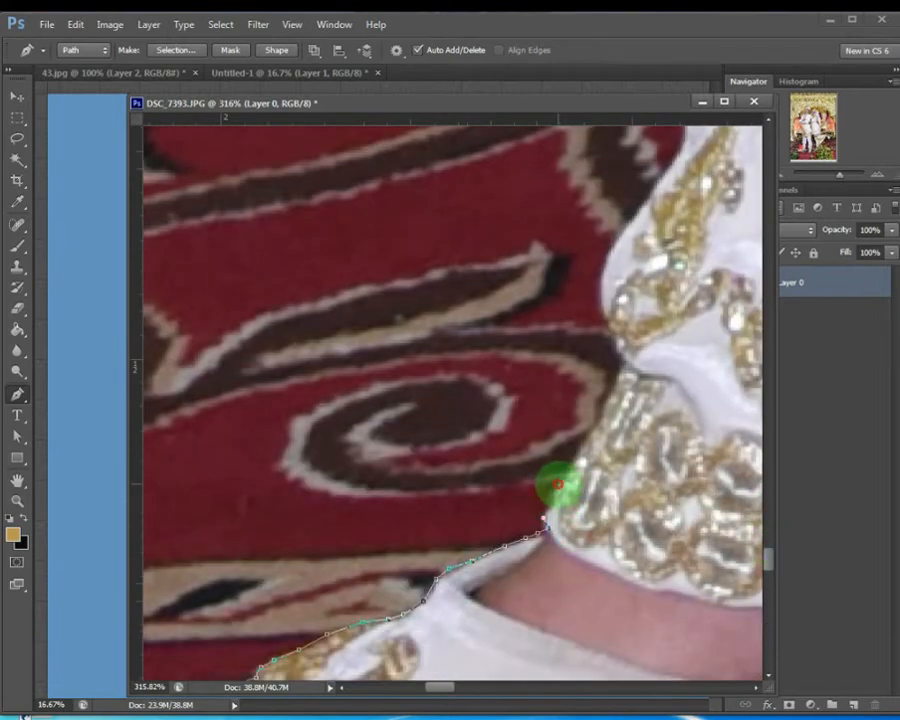
{"action": "left_click", "coordinate": [558, 484]}
{"action": "left_click", "coordinate": [612, 386]}
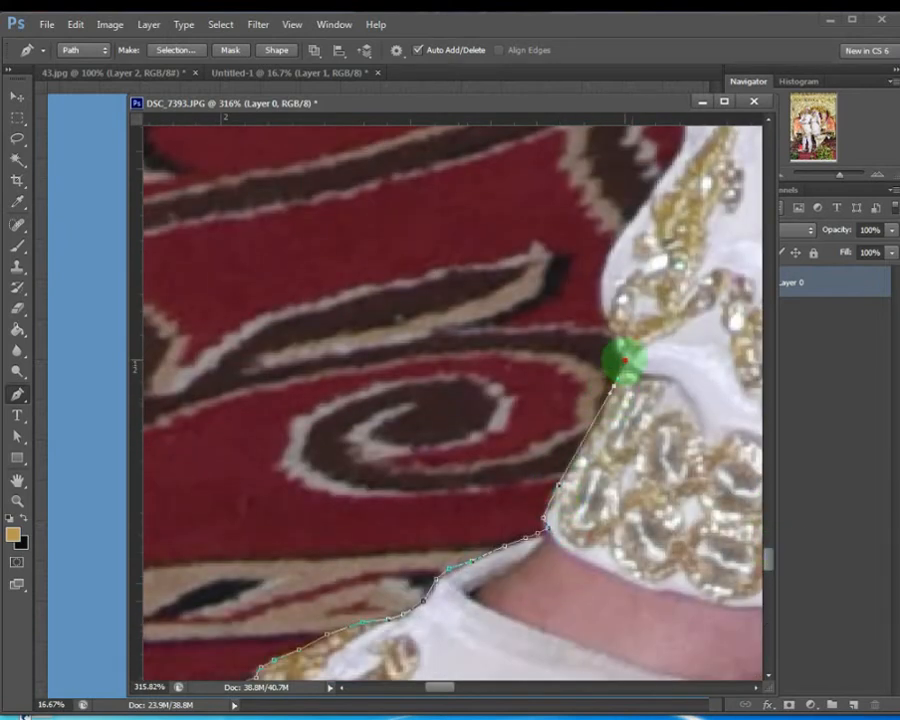
{"action": "left_click", "coordinate": [624, 360]}
{"action": "left_click", "coordinate": [606, 314]}
{"action": "left_click", "coordinate": [601, 277]}
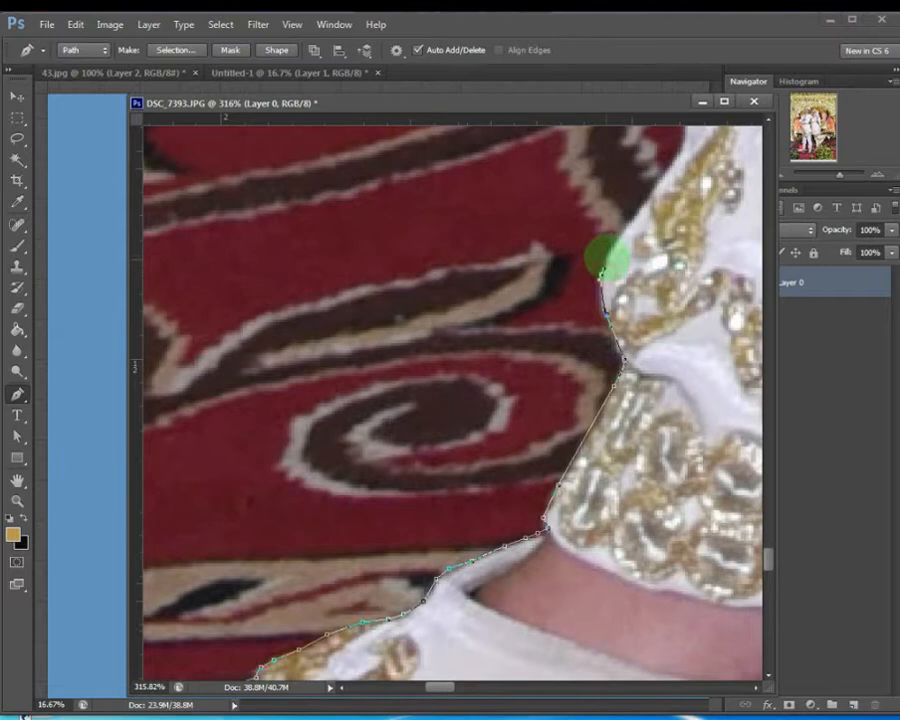
{"action": "left_click", "coordinate": [610, 253]}
{"action": "left_click", "coordinate": [637, 213]}
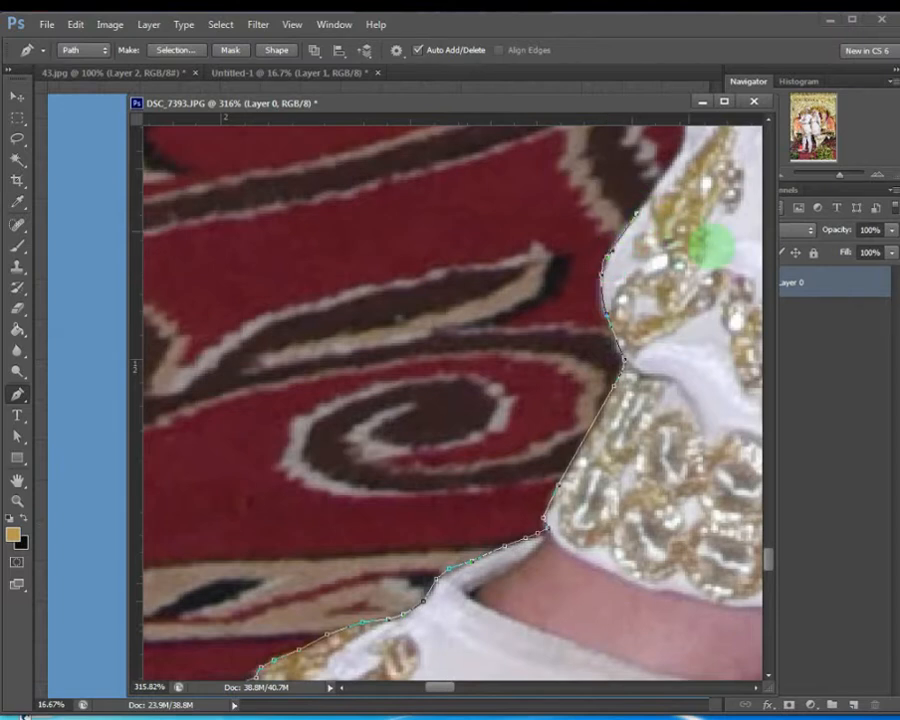
Extend the path up the outer edge of the groom's white trouser leg above the embroidery
{"action": "scroll", "coordinate": [768, 556], "scroll_direction": "up", "scroll_amount": 5}
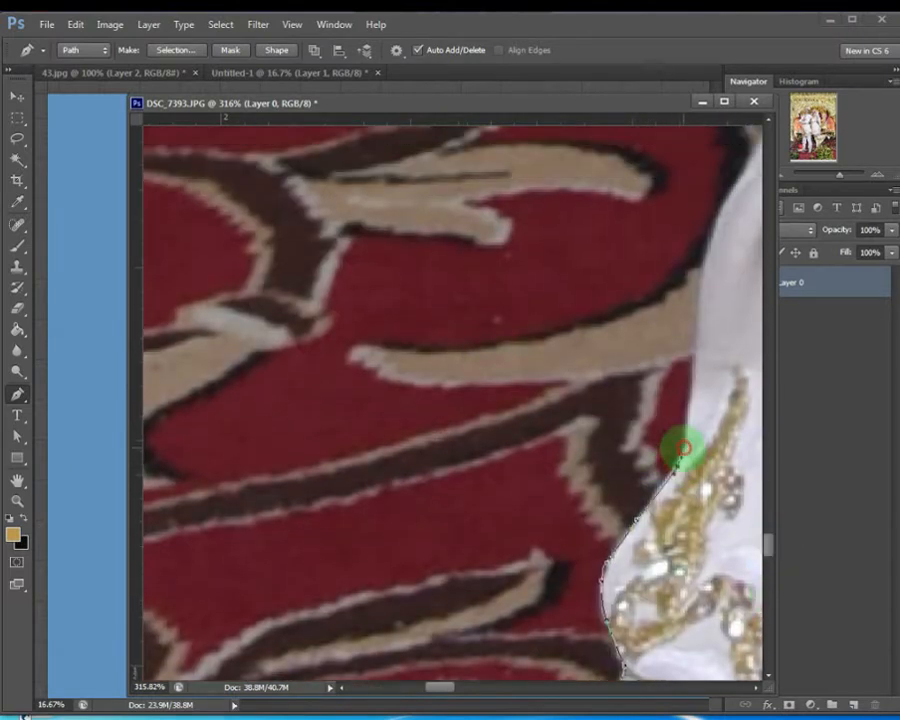
{"action": "left_click", "coordinate": [692, 383]}
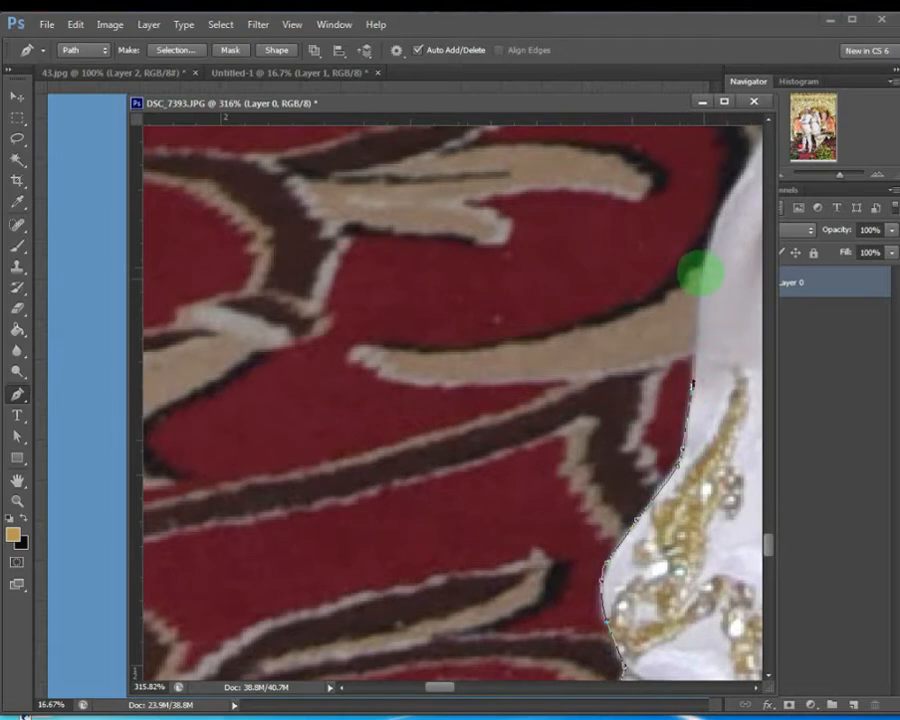
{"action": "left_click", "coordinate": [699, 271]}
{"action": "left_click", "coordinate": [715, 231]}
{"action": "left_click", "coordinate": [733, 184]}
{"action": "left_click", "coordinate": [753, 156]}
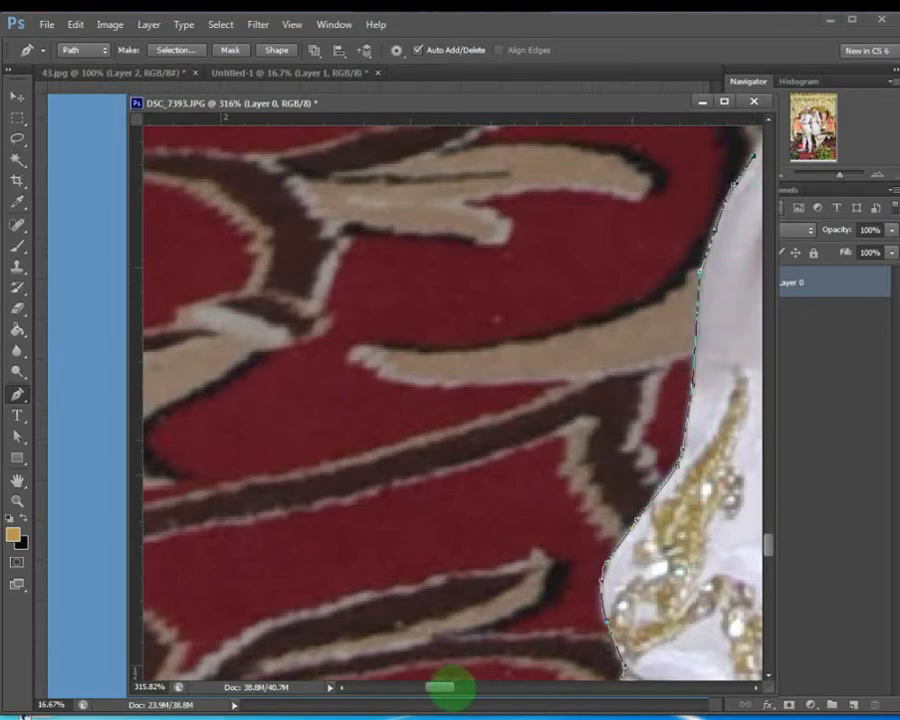
{"action": "left_click_drag", "start_coordinate": [450, 686], "coordinate": [470, 684]}
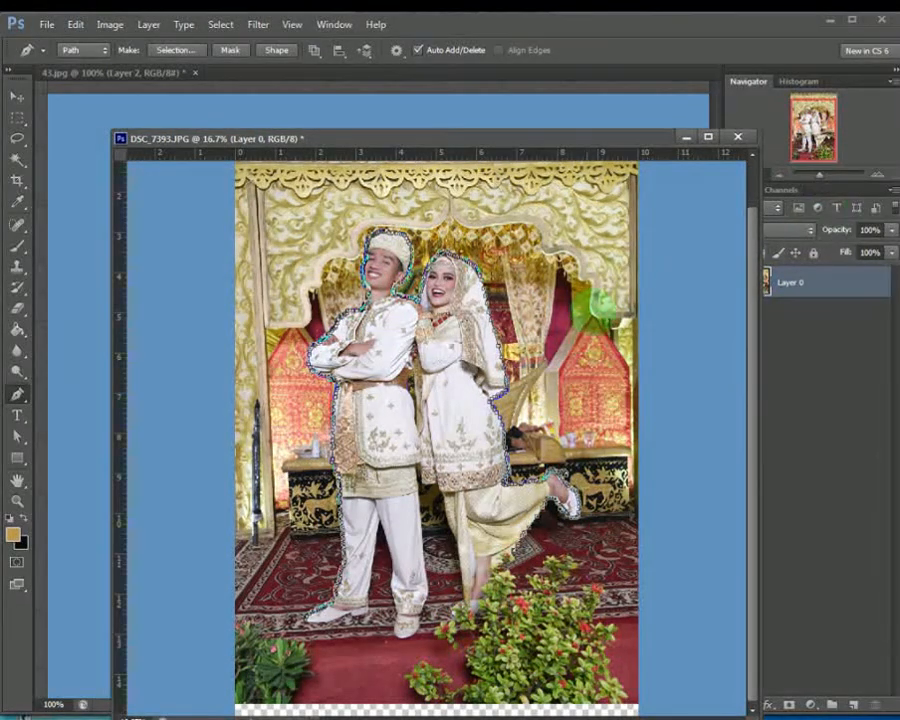
Continue the path down the edge of the bride's gold skirt to the overlapping flower, undoing the misplaced points and placing them closer to the fabric
{"action": "left_click_drag", "start_coordinate": [819, 175], "coordinate": [827, 169]}
{"action": "left_click_drag", "start_coordinate": [587, 717], "coordinate": [656, 717]}
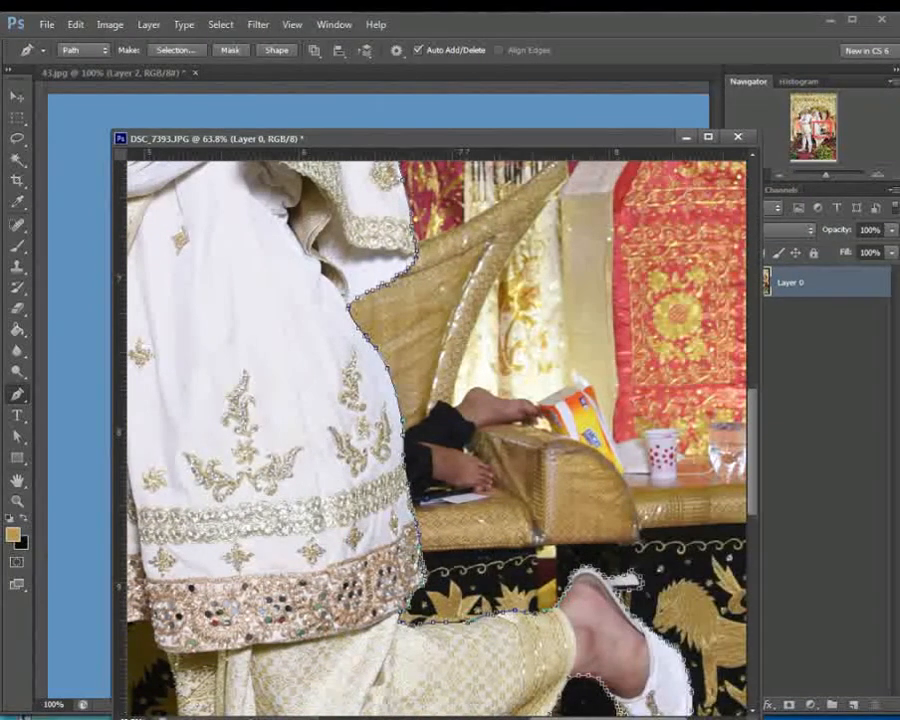
{"action": "left_click_drag", "start_coordinate": [749, 473], "coordinate": [743, 612]}
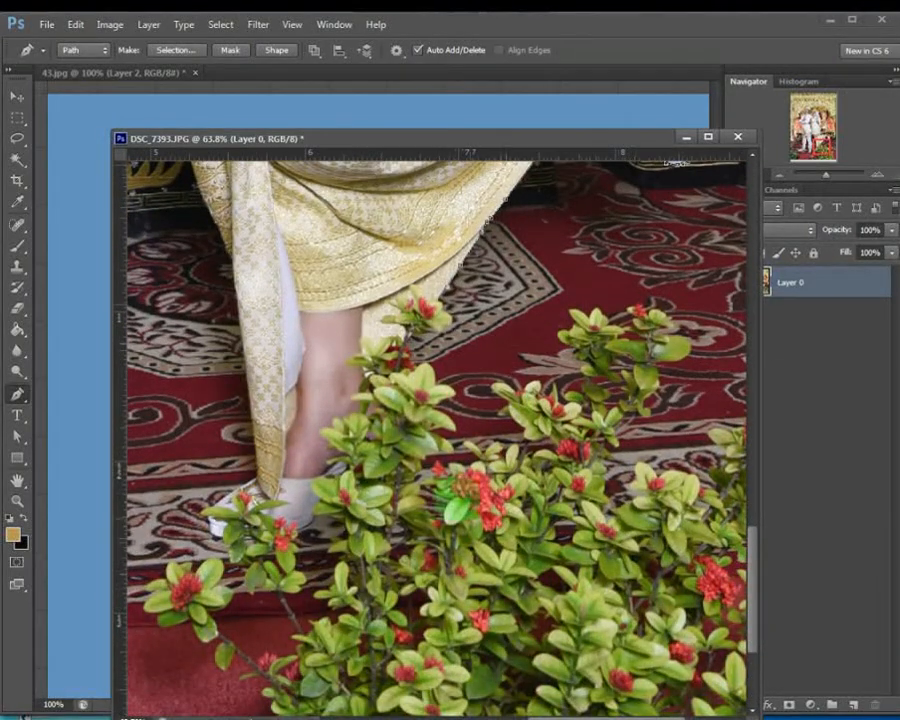
{"action": "left_click_drag", "start_coordinate": [826, 175], "coordinate": [835, 173]}
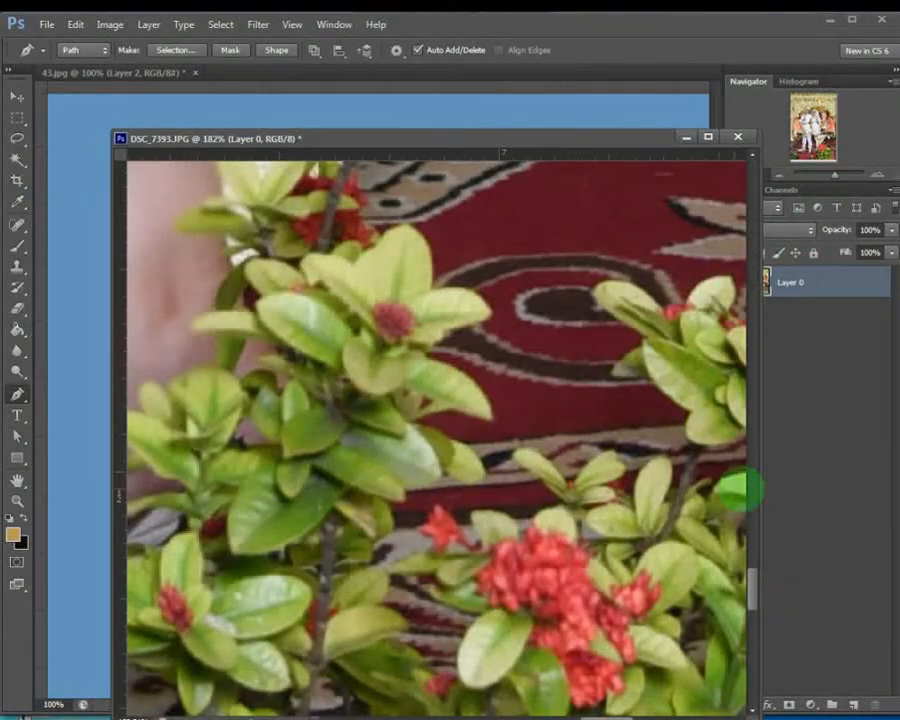
{"action": "left_click_drag", "start_coordinate": [752, 582], "coordinate": [757, 560]}
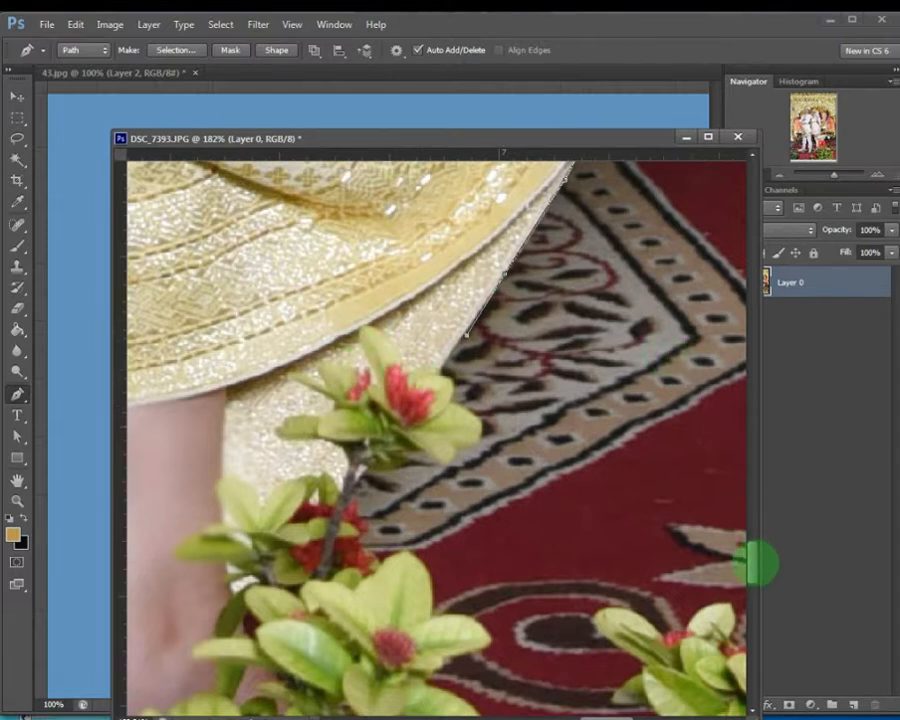
{"action": "left_click_drag", "start_coordinate": [752, 568], "coordinate": [743, 542]}
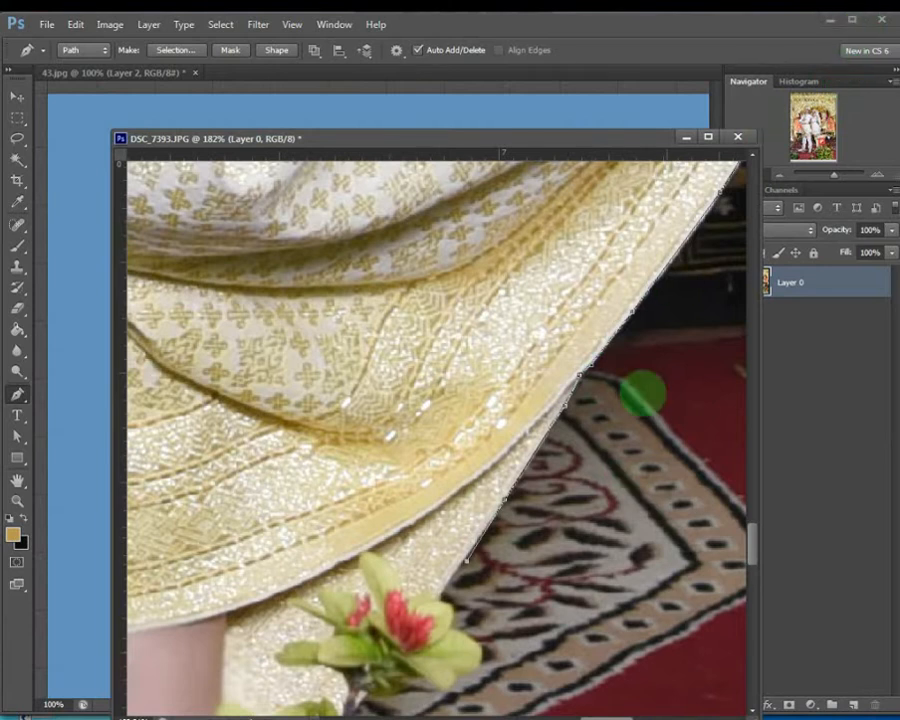
{"action": "left_click_drag", "start_coordinate": [621, 480], "coordinate": [554, 363]}
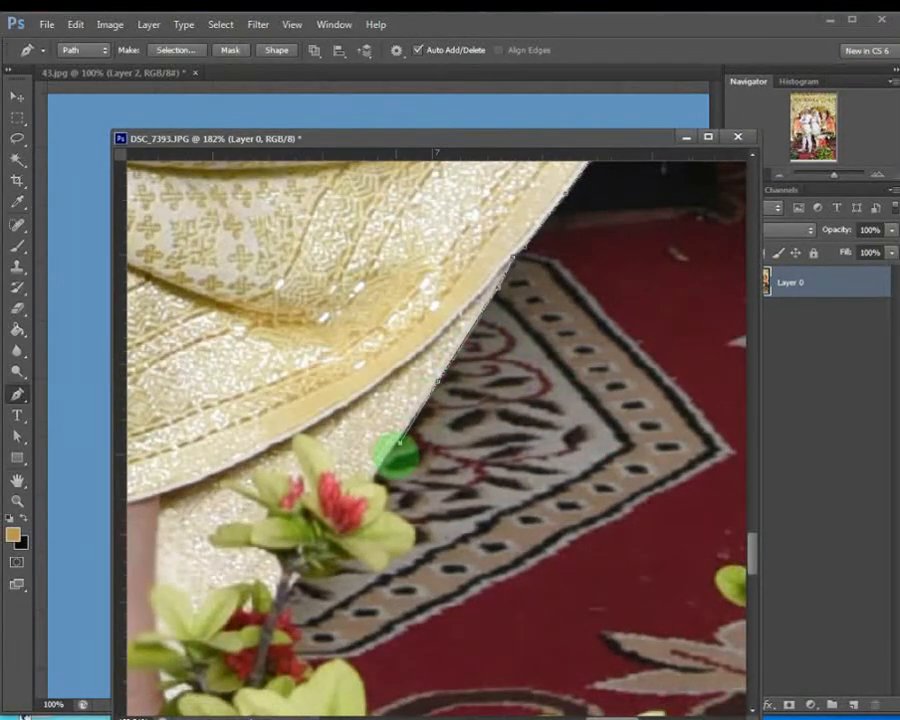
{"action": "left_click_drag", "start_coordinate": [389, 456], "coordinate": [395, 458]}
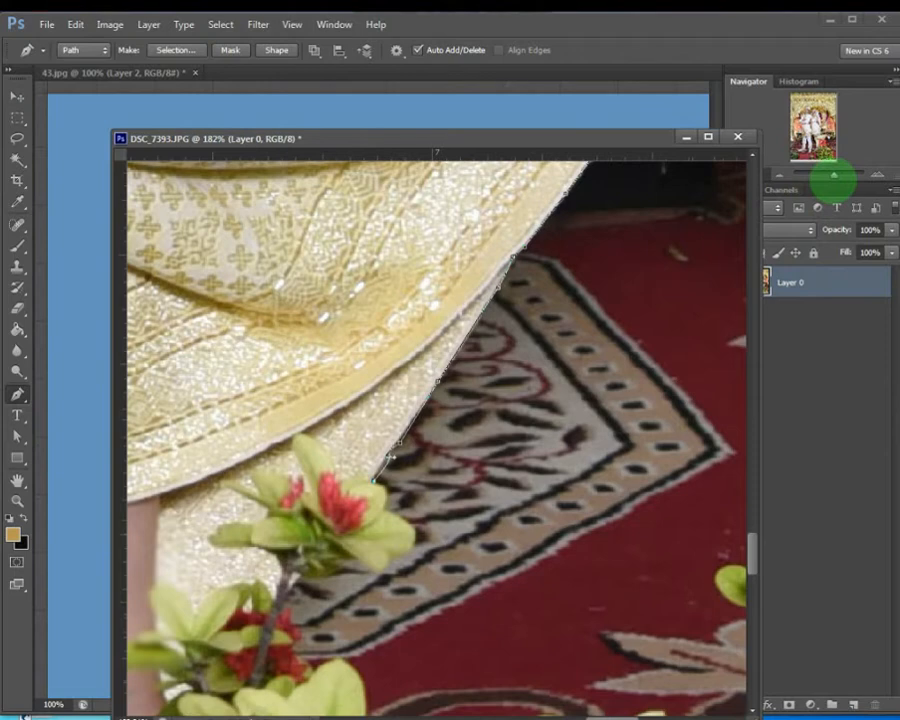
{"action": "left_click_drag", "start_coordinate": [833, 178], "coordinate": [848, 177]}
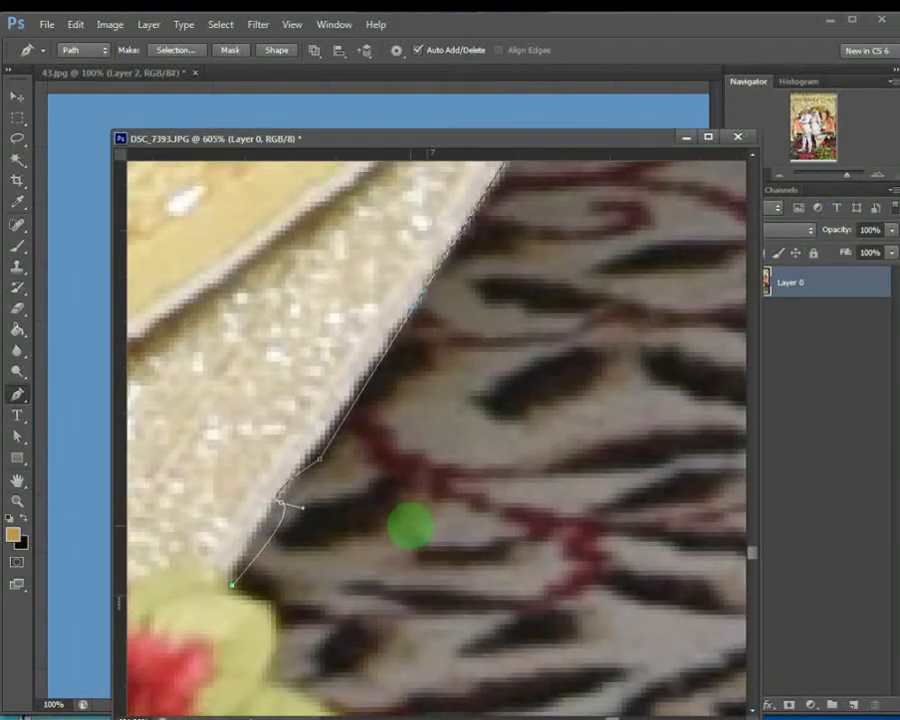
{"action": "key", "text": "ctrl+z"}
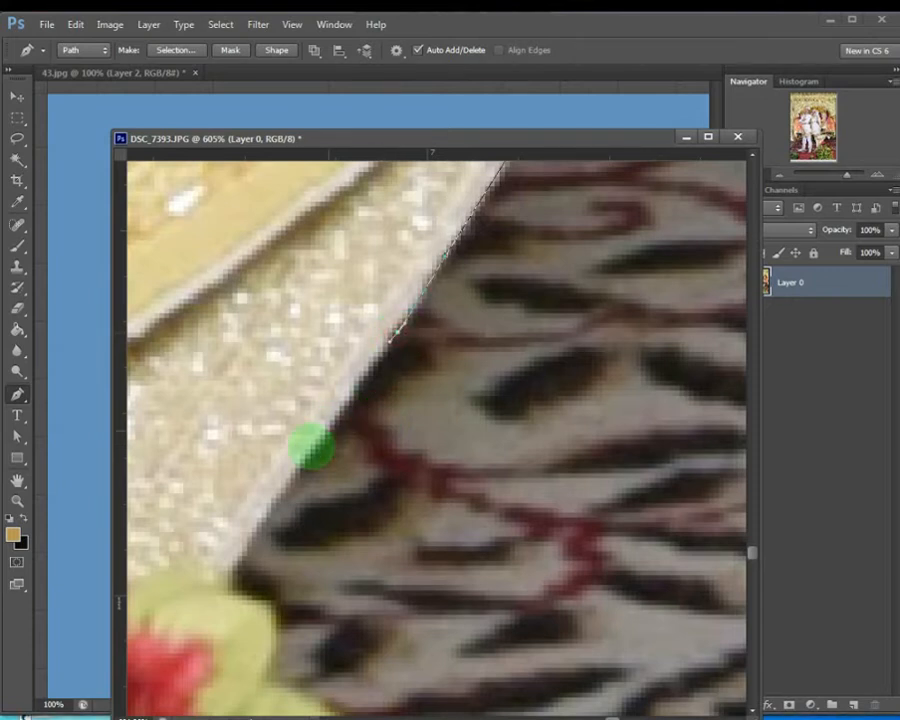
{"action": "left_click", "coordinate": [277, 492]}
{"action": "left_click", "coordinate": [231, 570]}
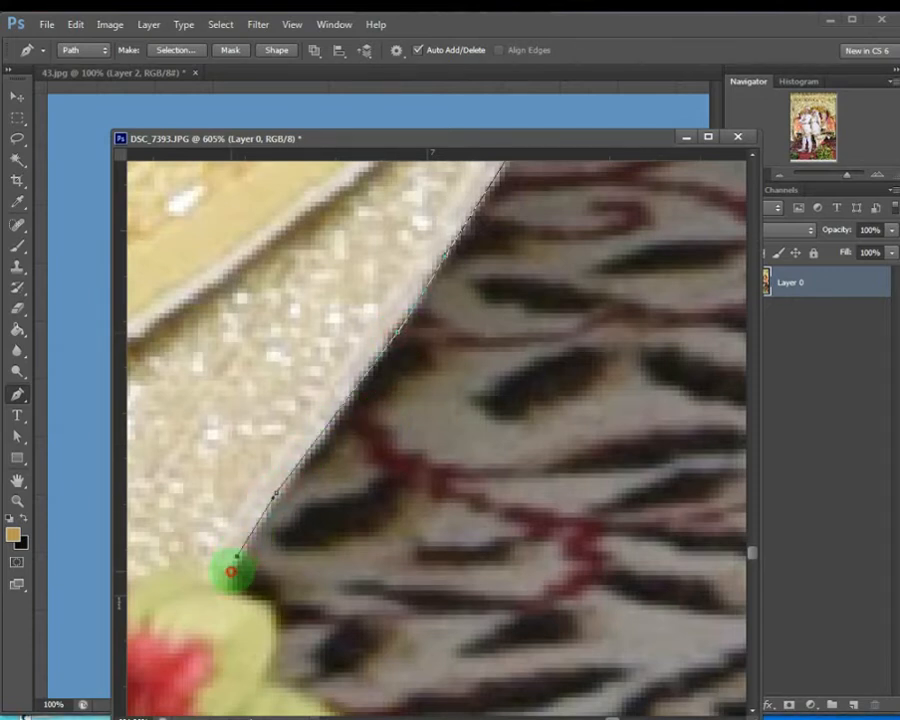
Trace the path along the flower's upper petals and around the upright leaf that overlaps the bride's gold skirt
{"action": "left_click_drag", "start_coordinate": [303, 530], "coordinate": [460, 446]}
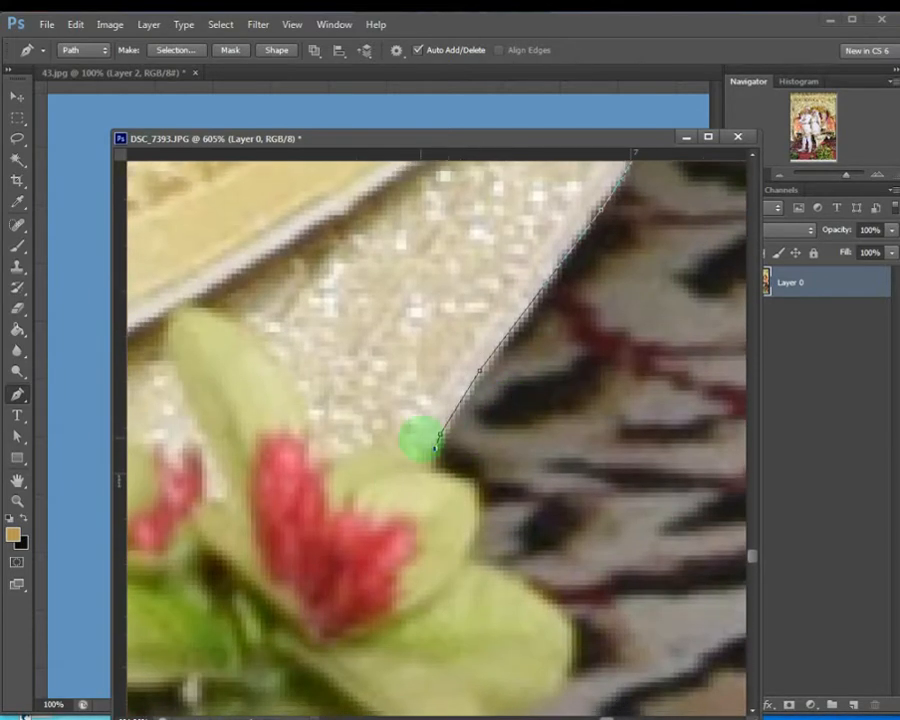
{"action": "left_click_drag", "start_coordinate": [378, 443], "coordinate": [374, 450]}
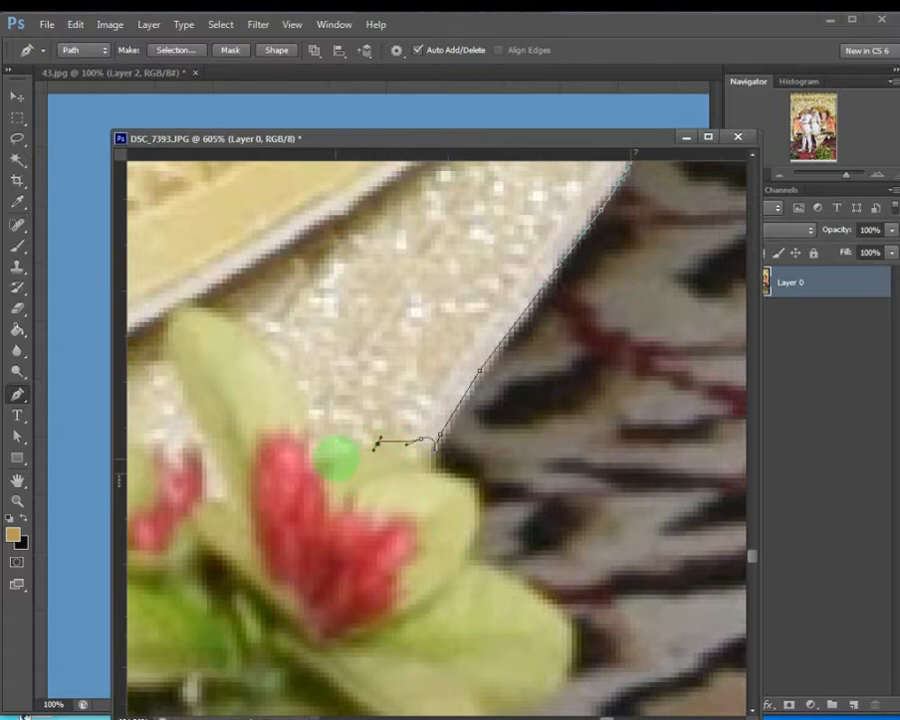
{"action": "left_click", "coordinate": [309, 418]}
{"action": "left_click", "coordinate": [284, 360]}
{"action": "left_click", "coordinate": [255, 331]}
{"action": "left_click", "coordinate": [221, 313]}
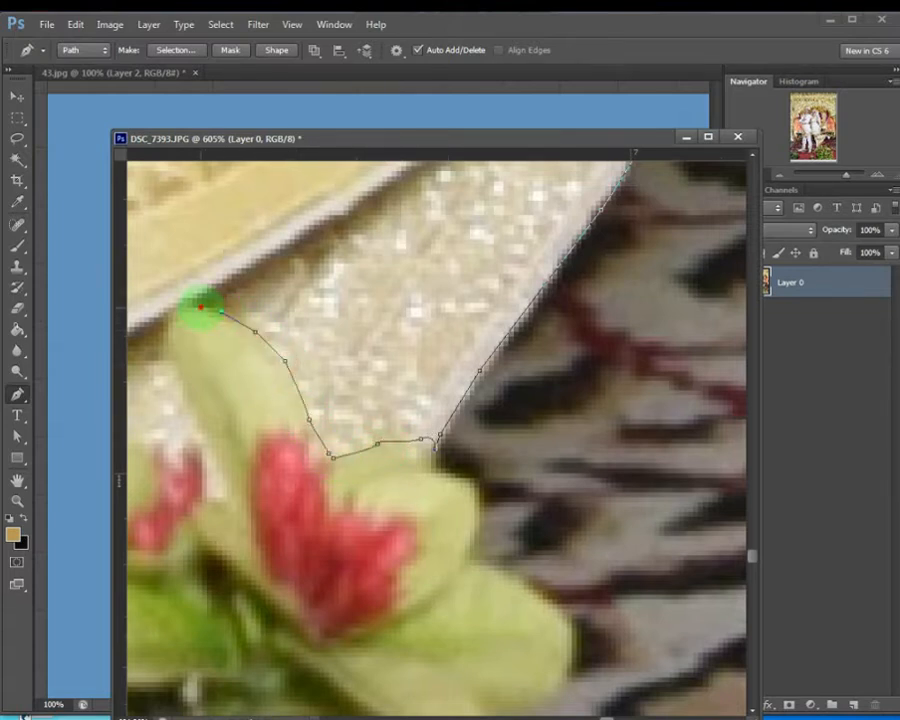
{"action": "left_click_drag", "start_coordinate": [170, 311], "coordinate": [160, 345]}
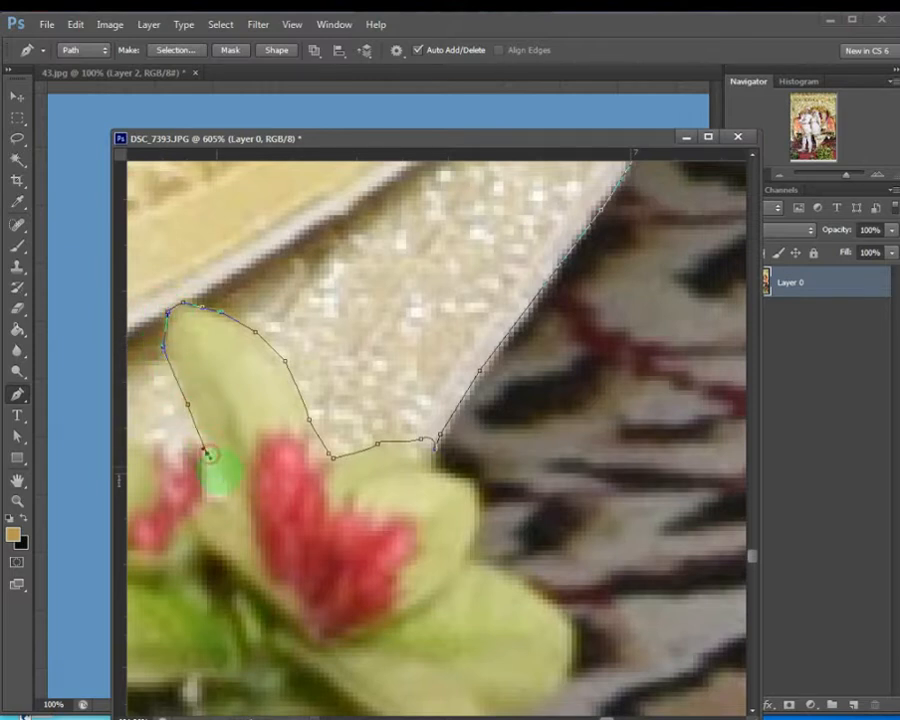
Extend the path down the upright leaf, around the small gap below it, and along the red blossom and neighbouring petal's upper edge
{"action": "left_click_drag", "start_coordinate": [213, 500], "coordinate": [345, 440]}
{"action": "left_click", "coordinate": [359, 432]}
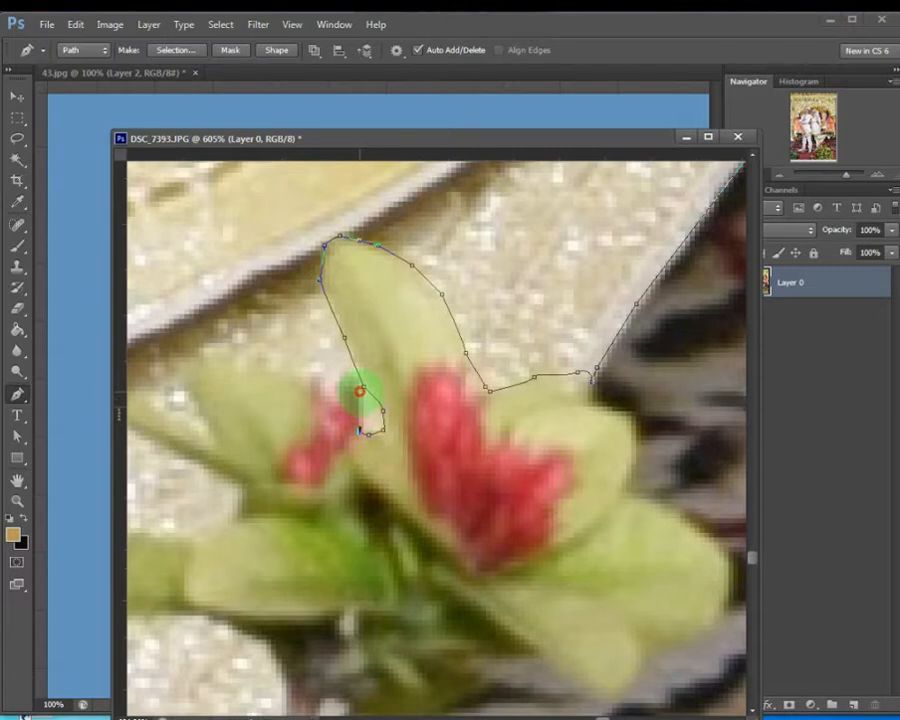
{"action": "left_click", "coordinate": [360, 389]}
{"action": "left_click_drag", "start_coordinate": [340, 383], "coordinate": [336, 398]}
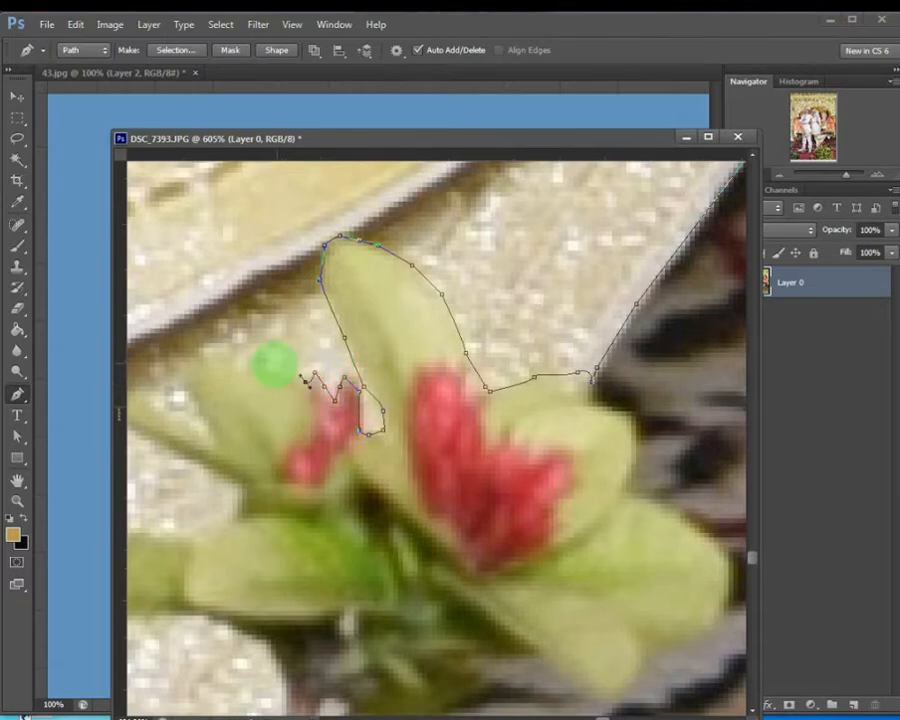
{"action": "left_click_drag", "start_coordinate": [189, 373], "coordinate": [180, 382]}
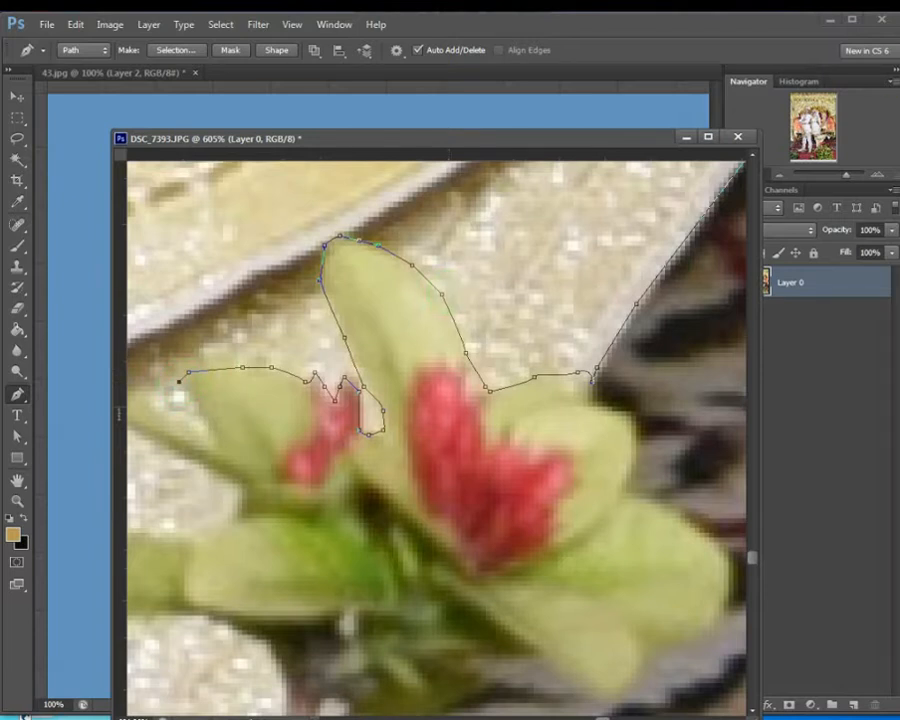
Convert the finished path around the couple into a new anti-aliased selection with a 2-pixel feather radius
{"action": "left_click", "coordinate": [17, 395]}
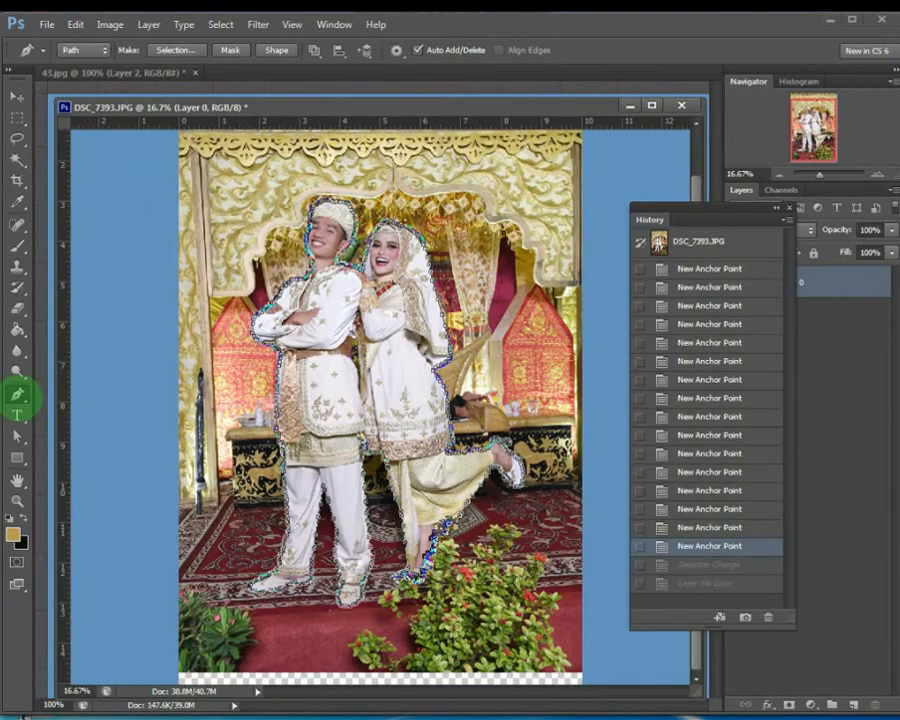
{"action": "left_click", "coordinate": [278, 572]}
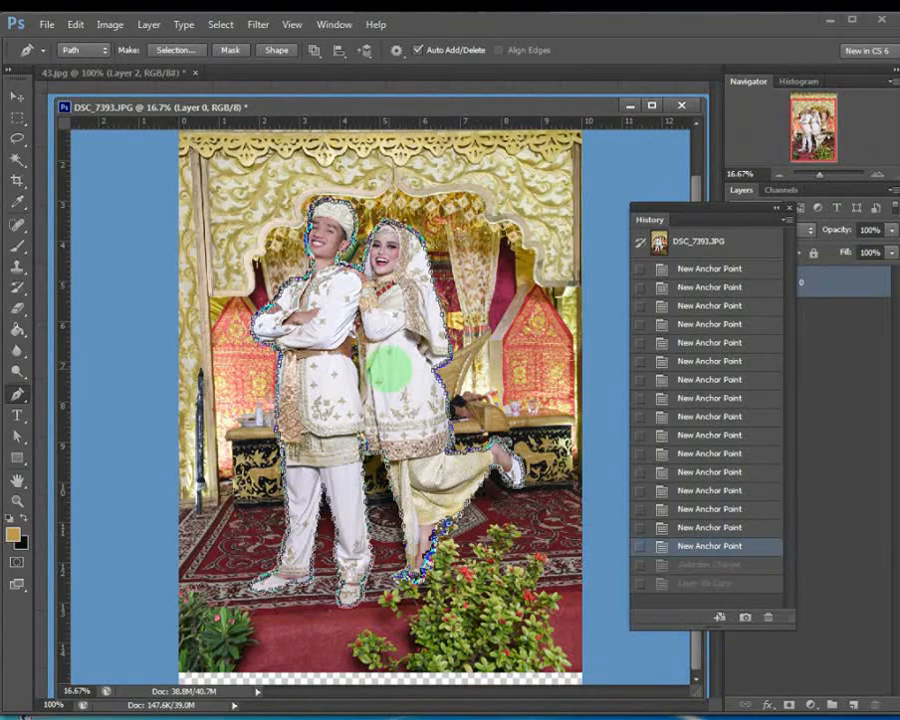
{"action": "right_click", "coordinate": [389, 371]}
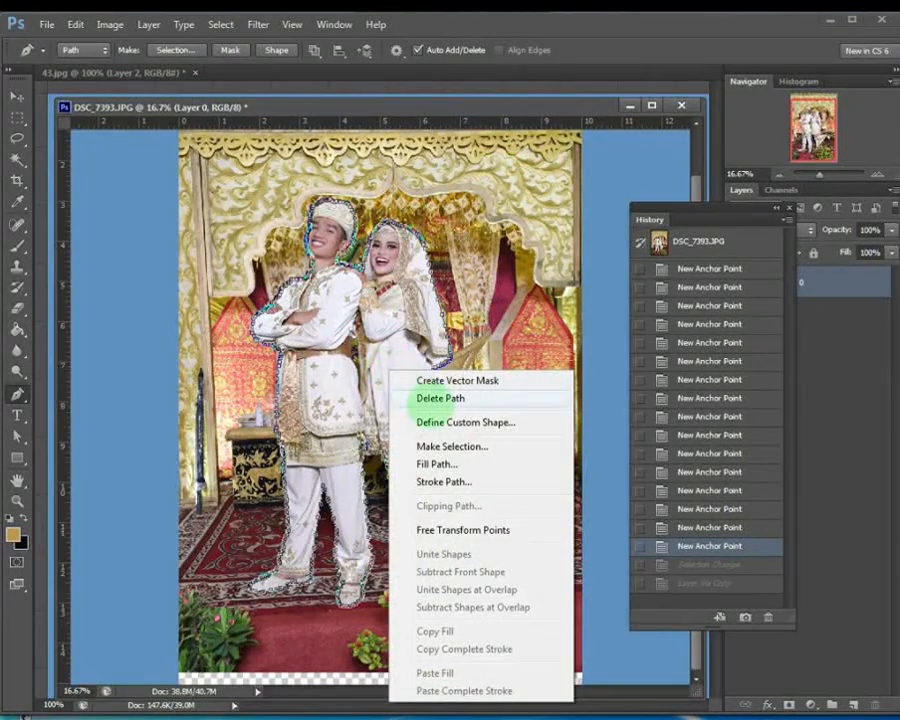
{"action": "left_click", "coordinate": [444, 446]}
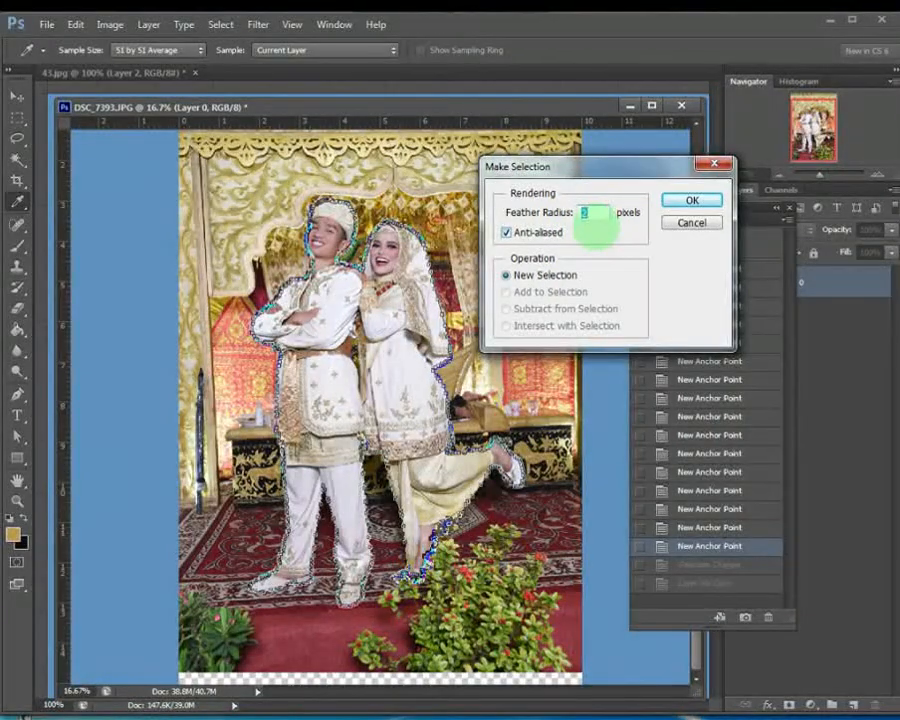
{"action": "left_click", "coordinate": [692, 200]}
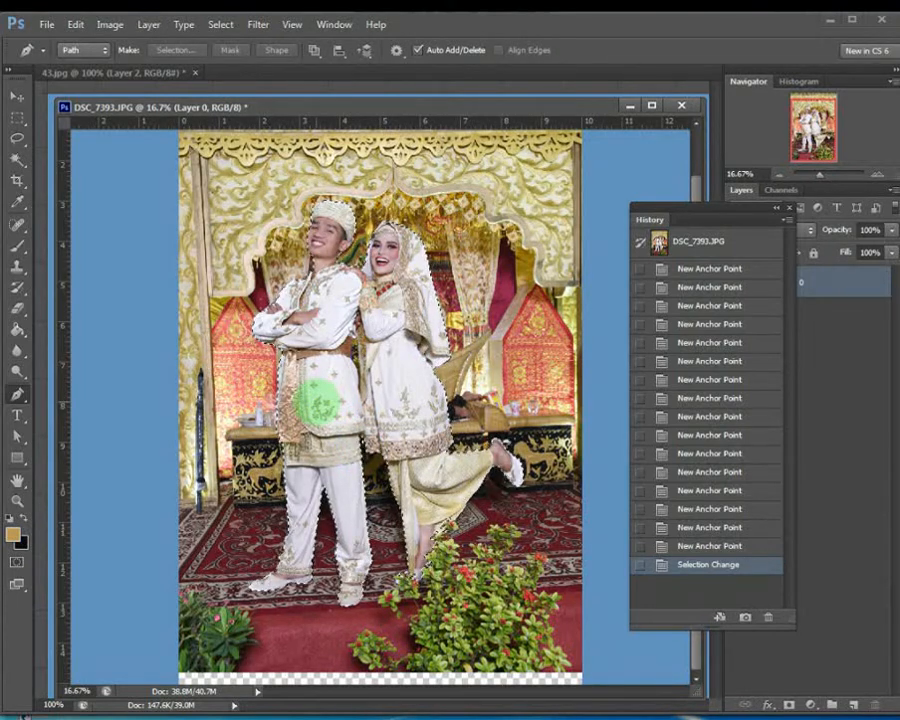
{"action": "key", "text": "m"}
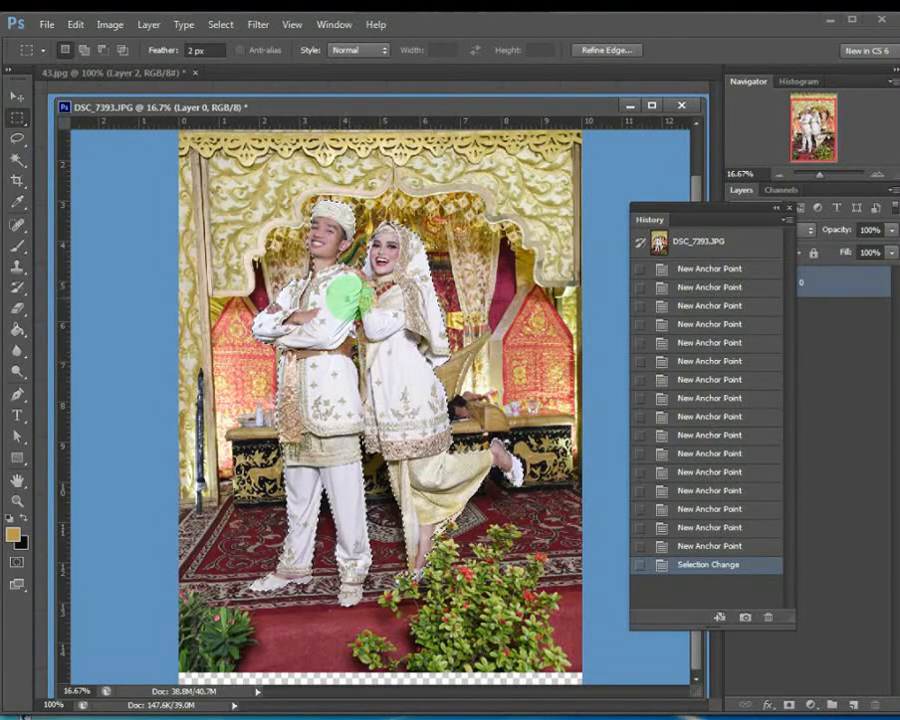
{"action": "right_click", "coordinate": [348, 300]}
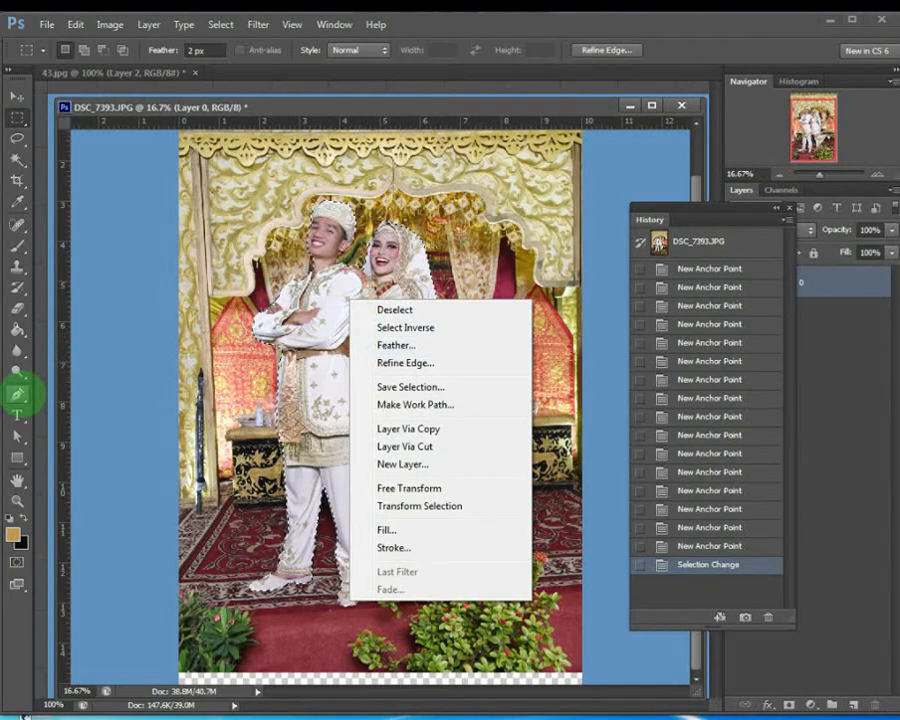
{"action": "left_click", "coordinate": [17, 393]}
{"action": "left_click", "coordinate": [17, 393]}
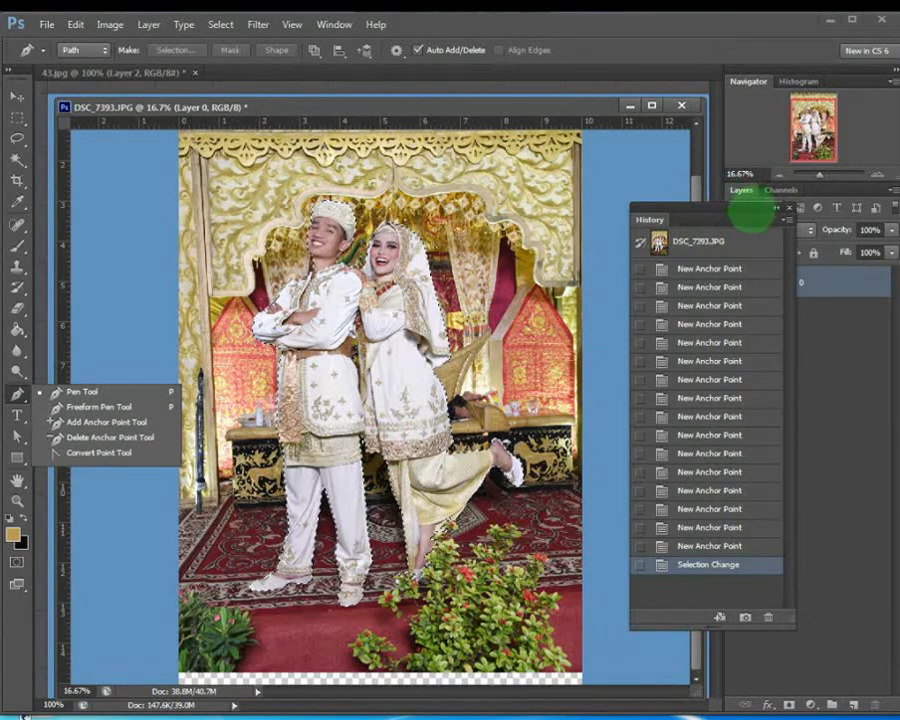
Copy the selected couple onto a new layer and hide the original photo layer, Layer 0
{"action": "left_click_drag", "start_coordinate": [739, 209], "coordinate": [845, 508]}
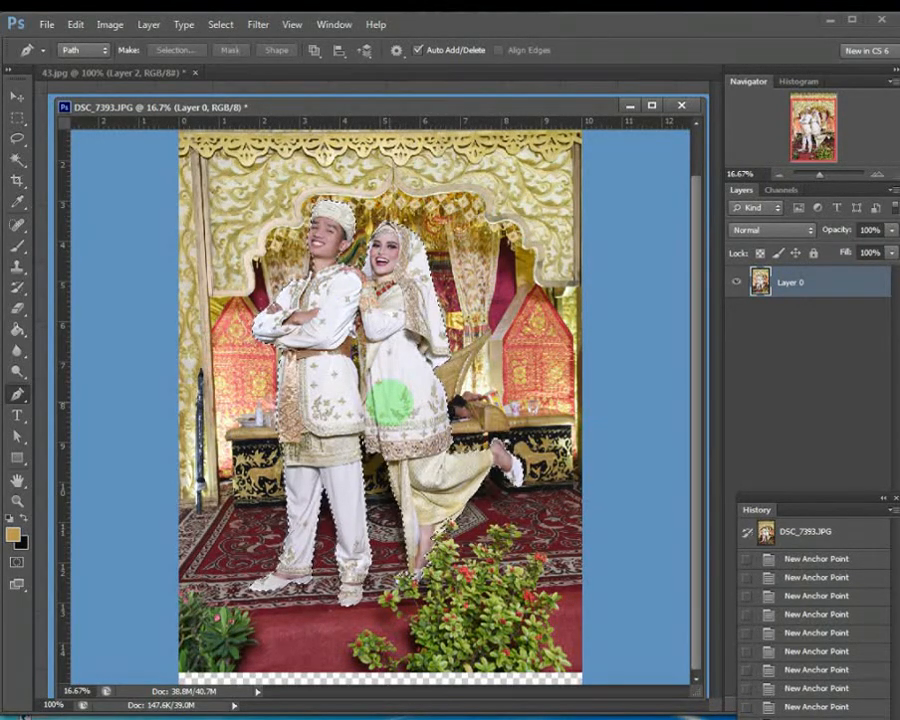
{"action": "key", "text": "ctrl+j"}
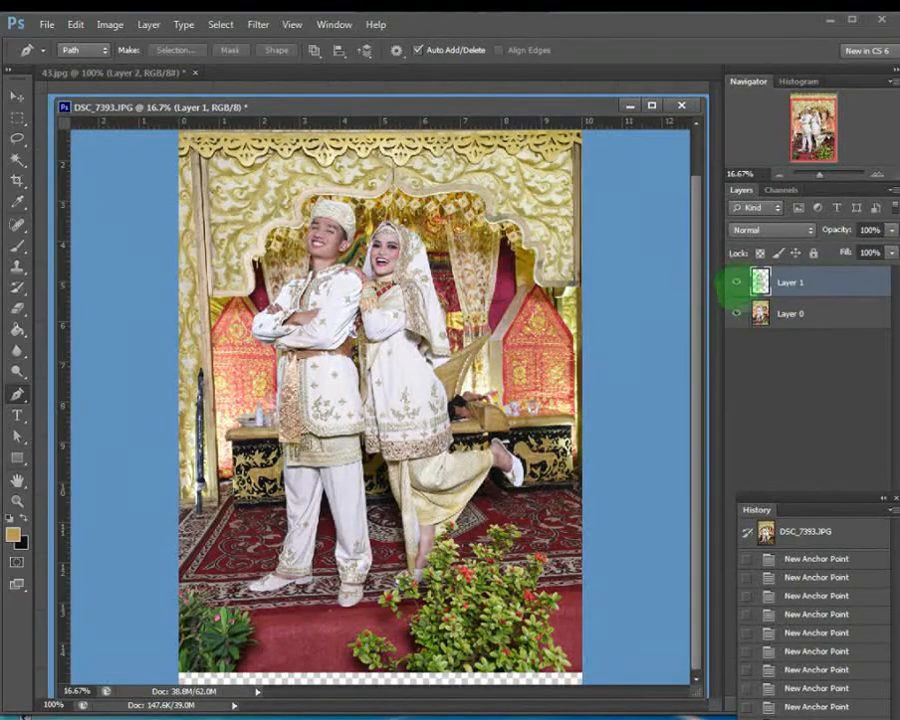
{"action": "left_click", "coordinate": [737, 313]}
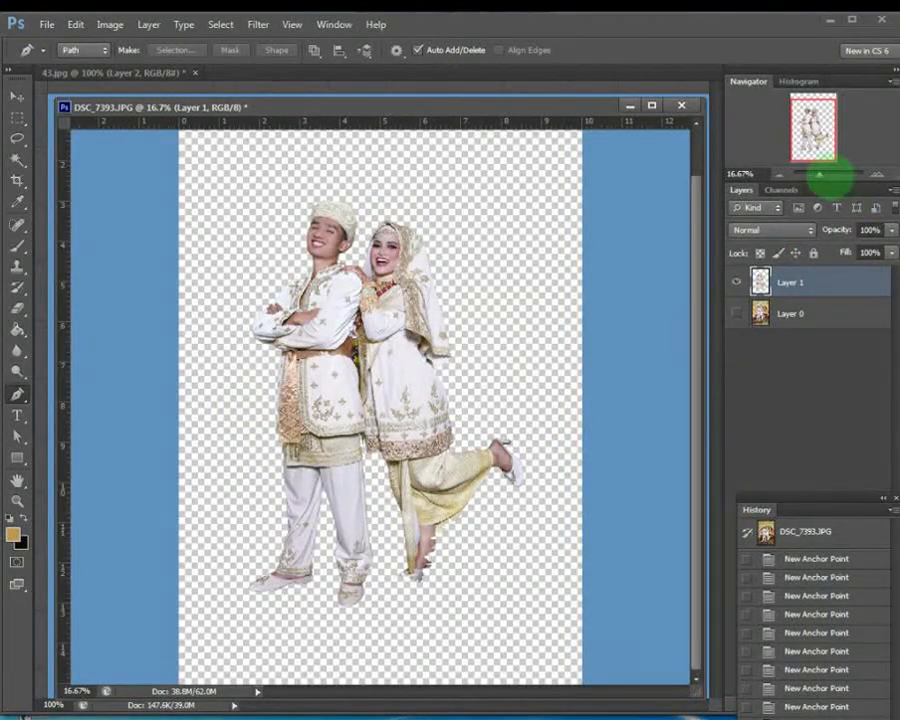
Inspect the cut-out edges around the bride's skirt hem, lower leg and shoe at about 182% magnification
{"action": "left_click_drag", "start_coordinate": [819, 175], "coordinate": [835, 175]}
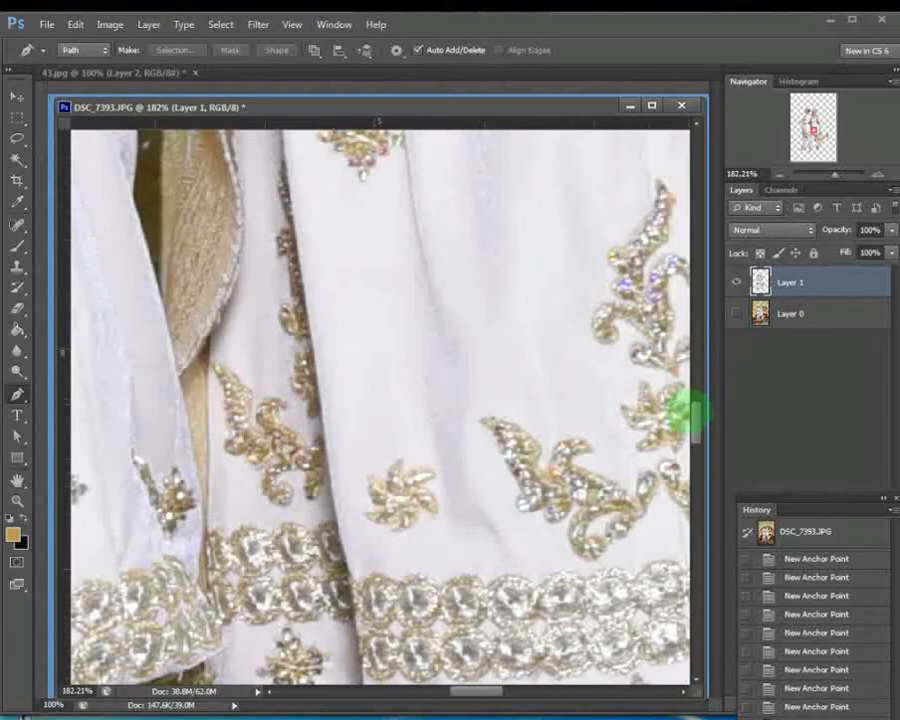
{"action": "left_click_drag", "start_coordinate": [697, 424], "coordinate": [724, 583]}
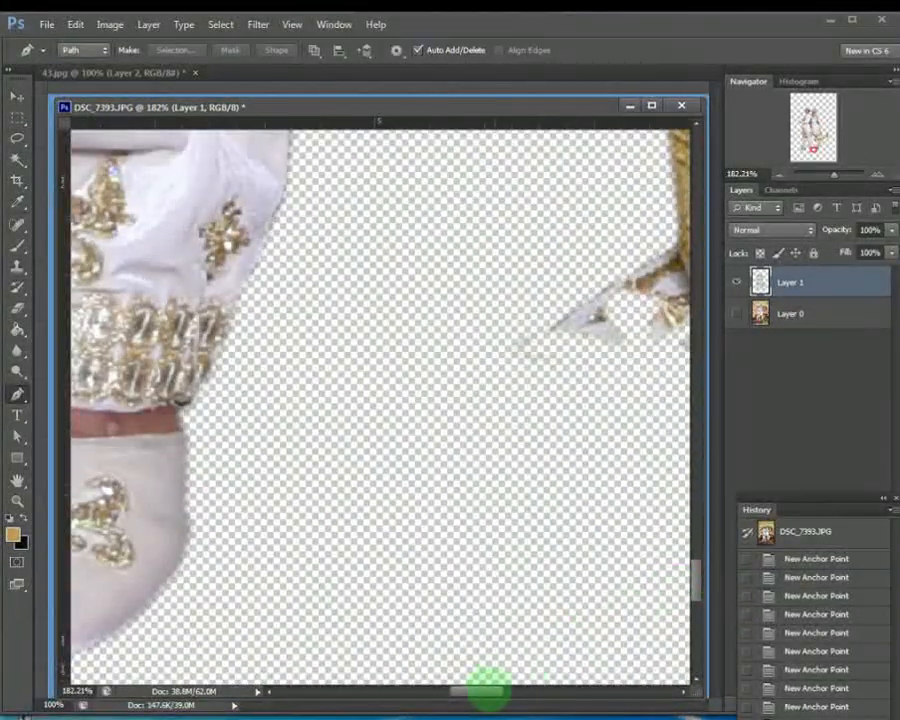
{"action": "left_click_drag", "start_coordinate": [487, 690], "coordinate": [530, 690]}
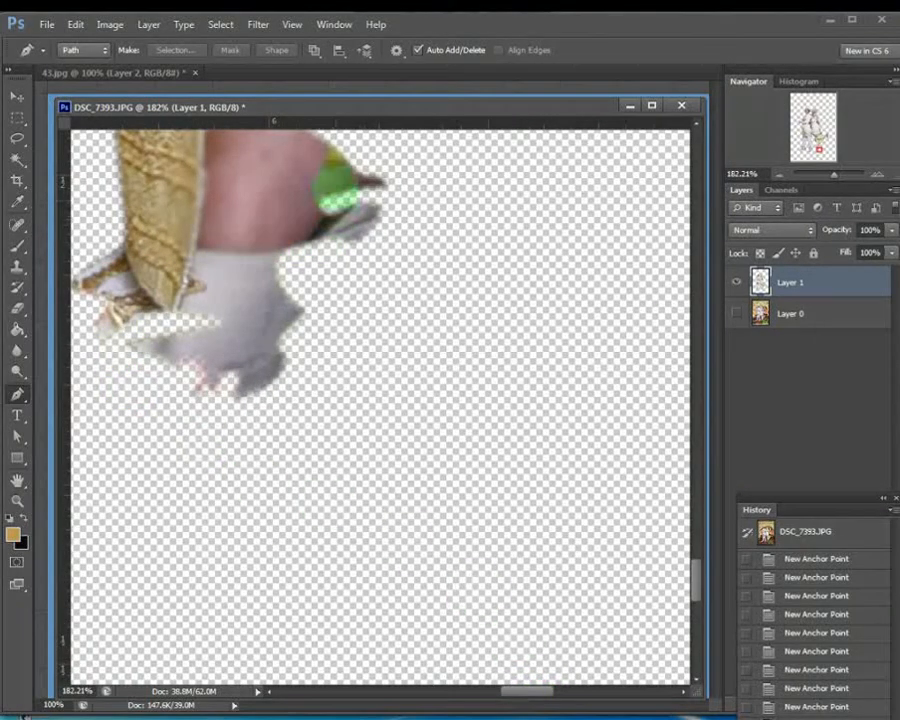
{"action": "left_click_drag", "start_coordinate": [696, 583], "coordinate": [697, 537]}
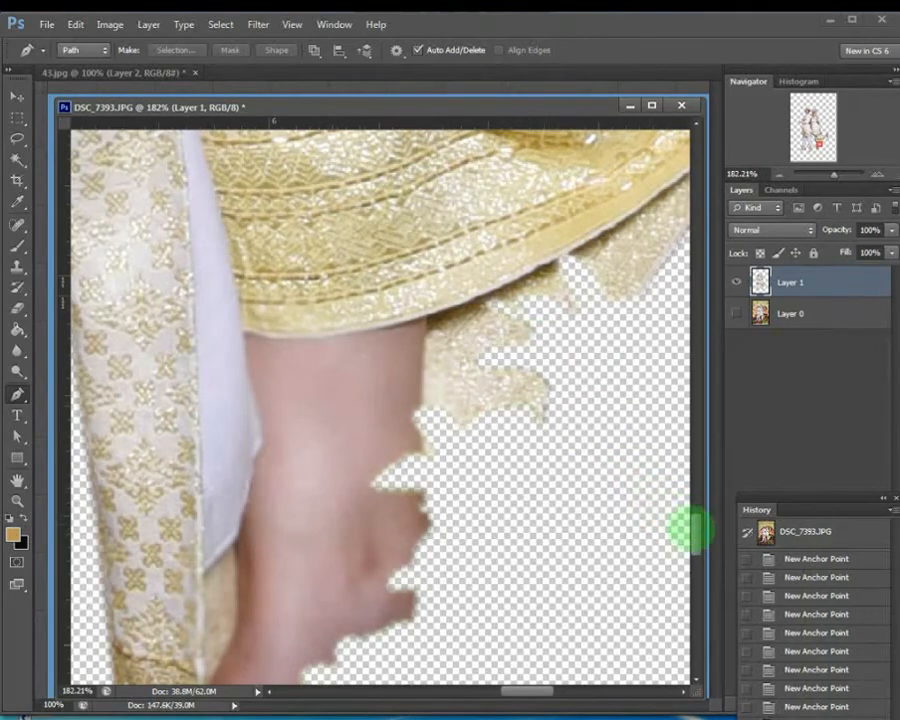
{"action": "left_click_drag", "start_coordinate": [691, 531], "coordinate": [689, 579]}
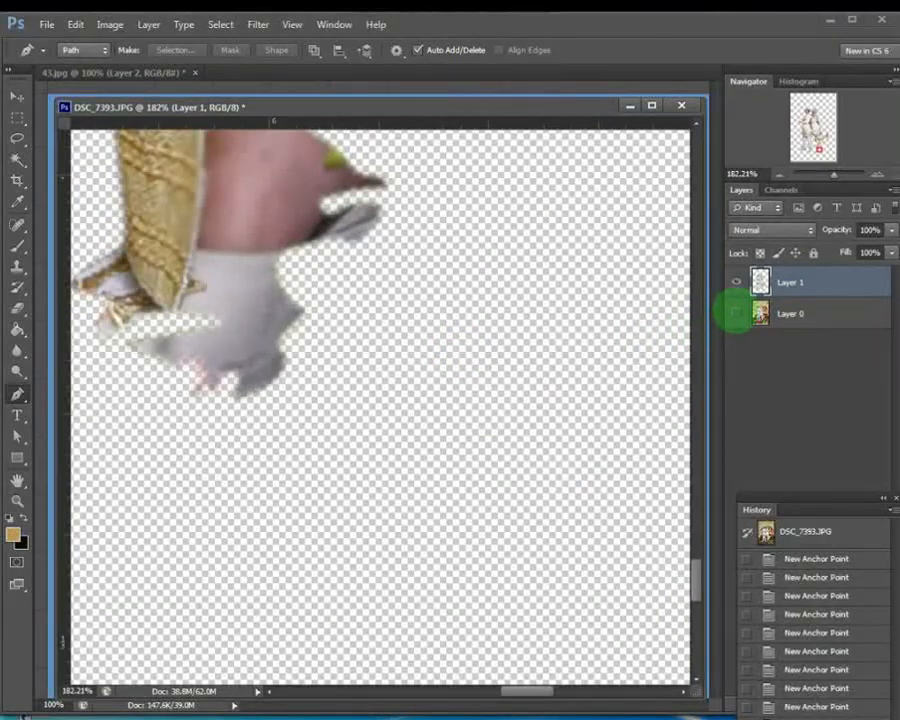
Compare the cut-out of the bride's ankle with the original photo by toggling the visibility of Layer 0 and Layer 1
{"action": "left_click", "coordinate": [736, 313]}
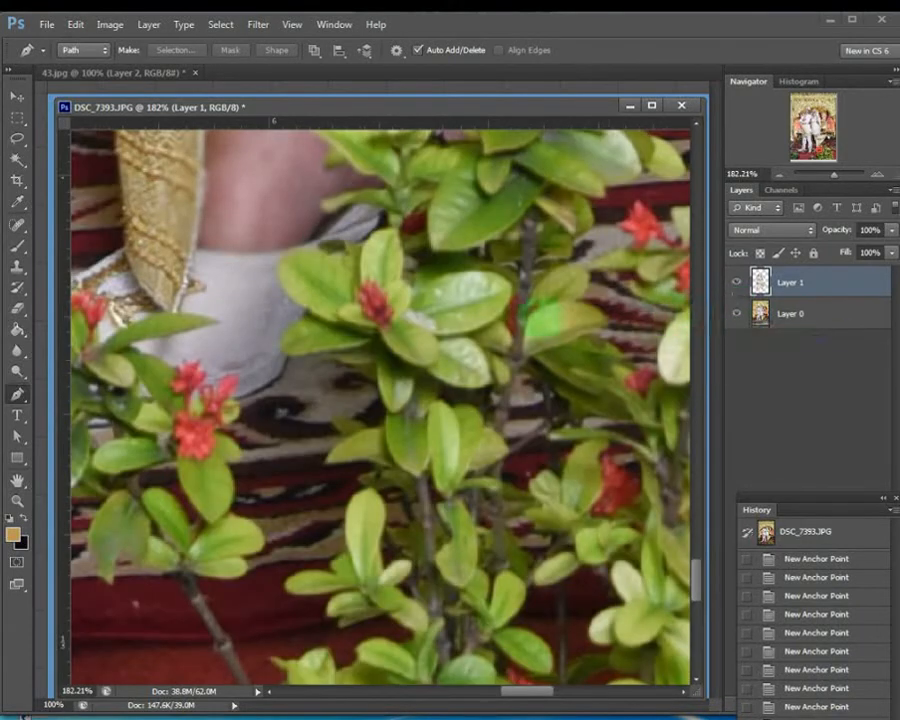
{"action": "mouse_move", "coordinate": [834, 174]}
{"action": "left_mouse_down"}
{"action": "mouse_move", "coordinate": [846, 174]}
{"action": "mouse_move", "coordinate": [838, 175]}
{"action": "left_mouse_up"}
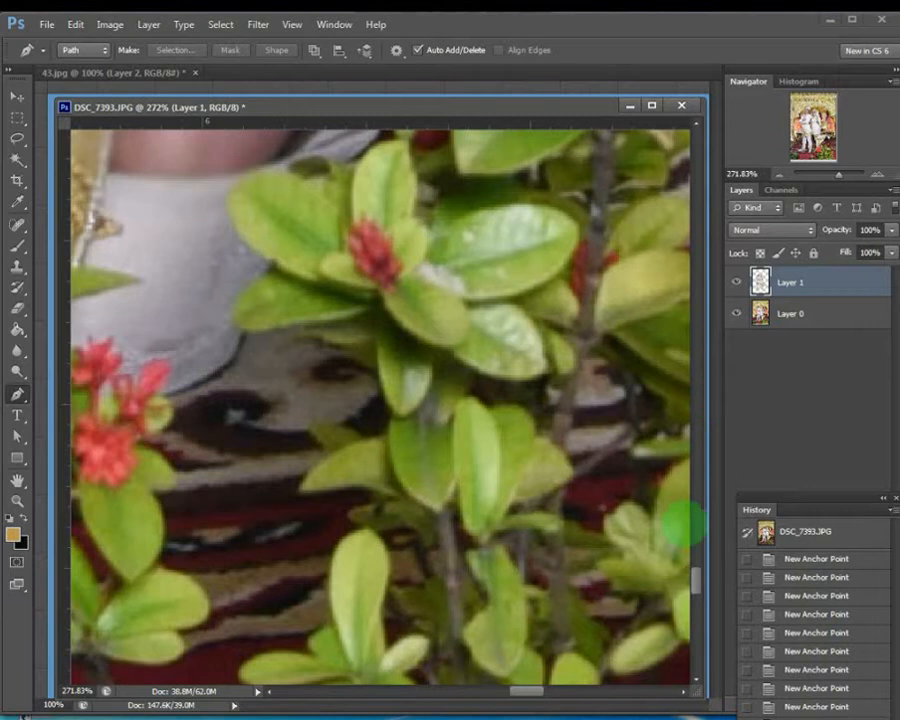
{"action": "left_click_drag", "start_coordinate": [696, 577], "coordinate": [695, 550]}
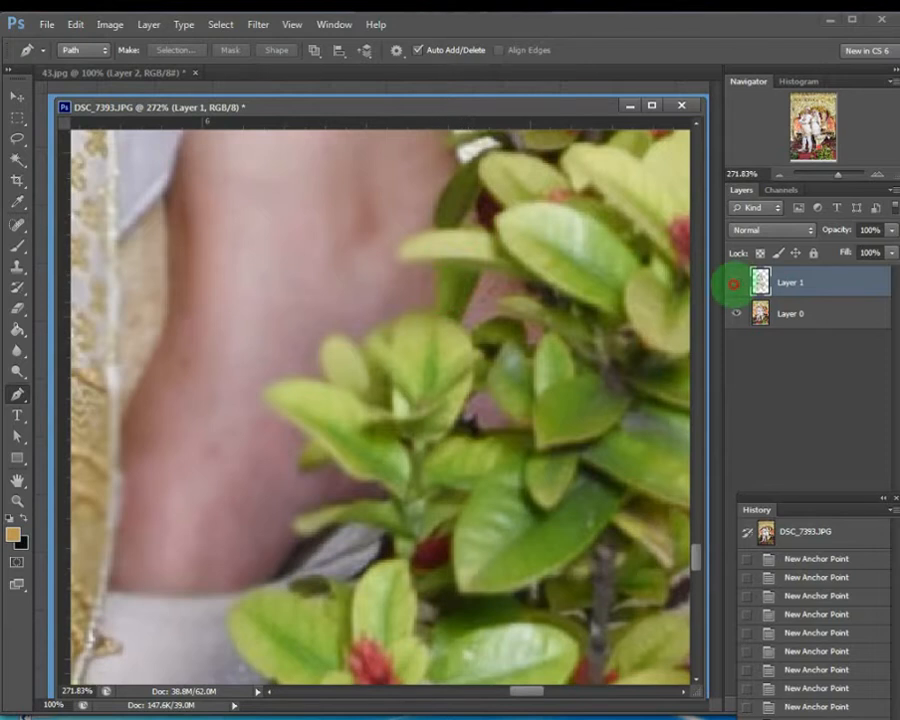
{"action": "left_click", "coordinate": [736, 282]}
{"action": "left_click", "coordinate": [736, 282]}
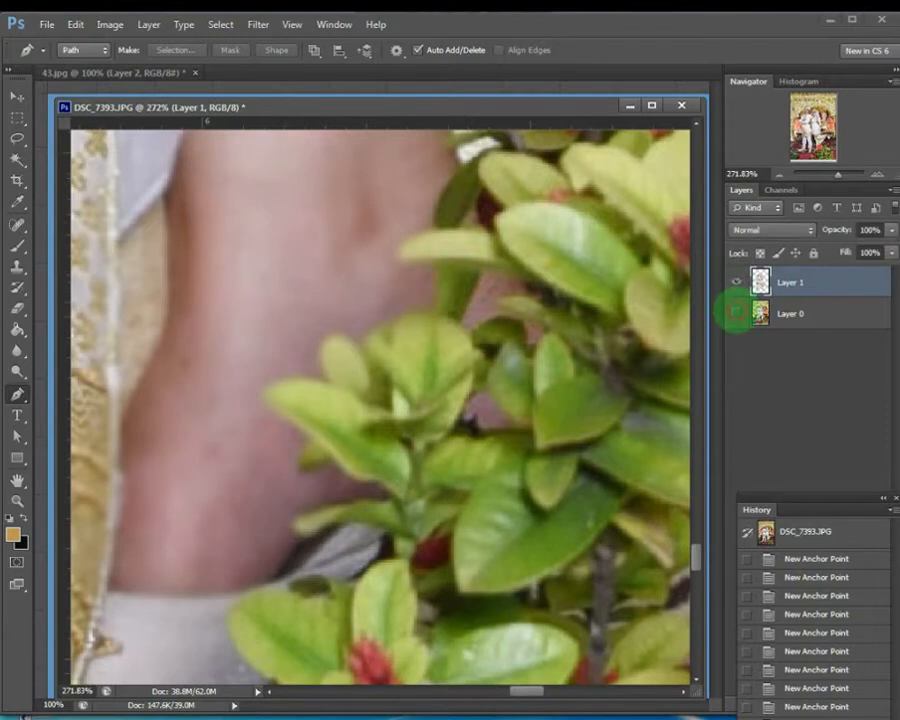
{"action": "left_click", "coordinate": [736, 312]}
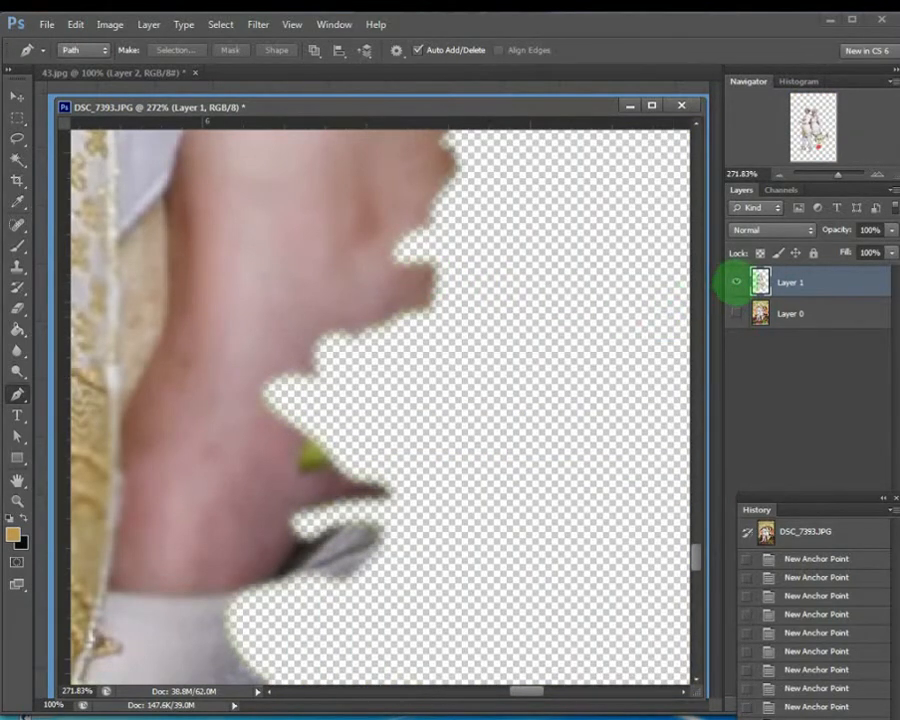
{"action": "left_click", "coordinate": [735, 283]}
{"action": "left_click", "coordinate": [736, 282]}
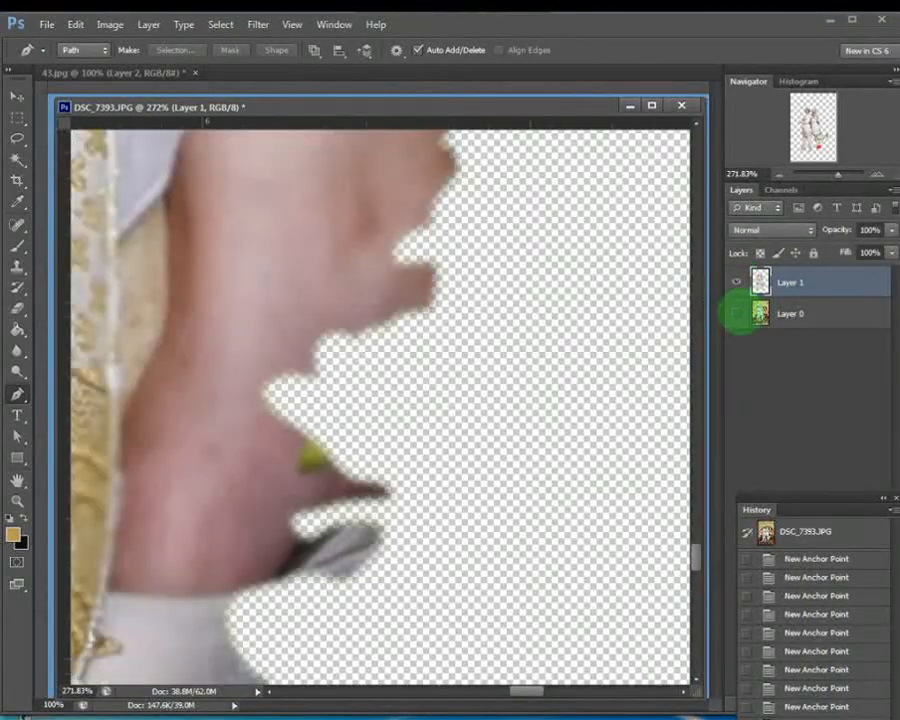
{"action": "left_click", "coordinate": [736, 313]}
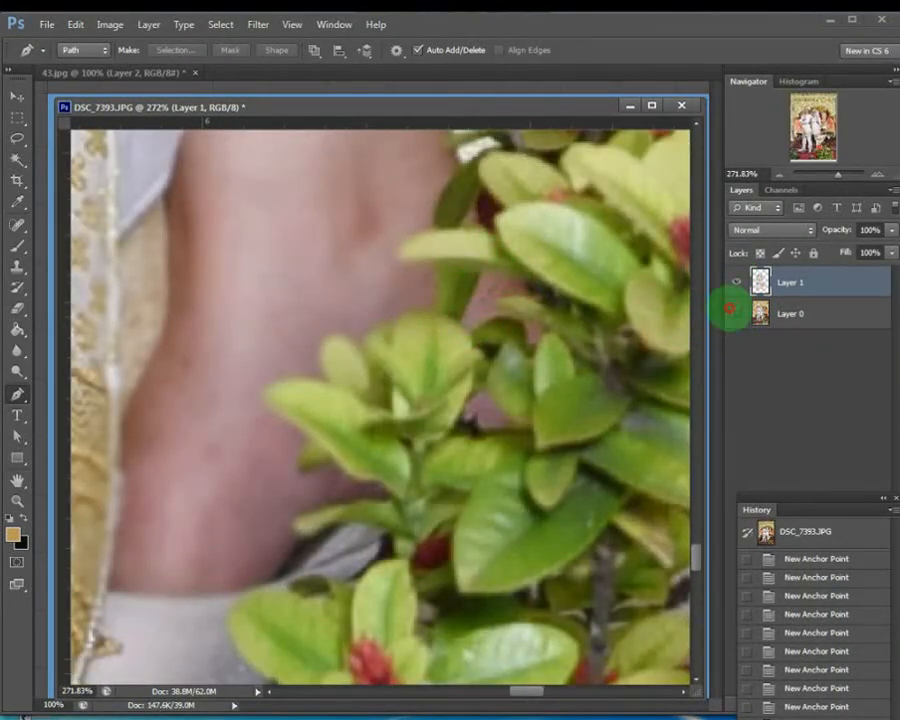
{"action": "left_click", "coordinate": [734, 312]}
{"action": "left_click", "coordinate": [734, 312]}
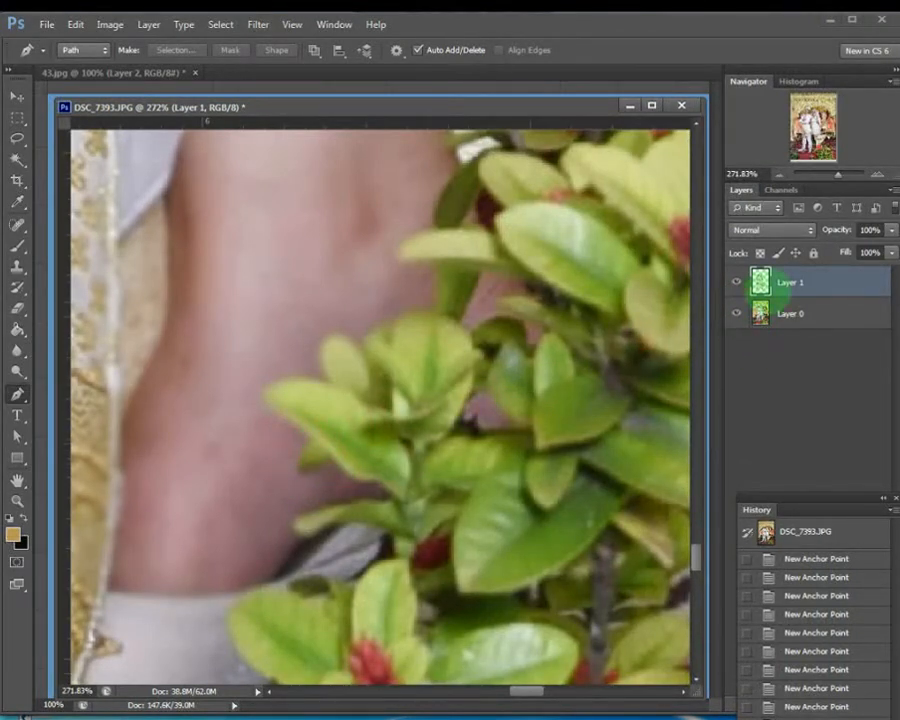
{"action": "left_click", "coordinate": [735, 314]}
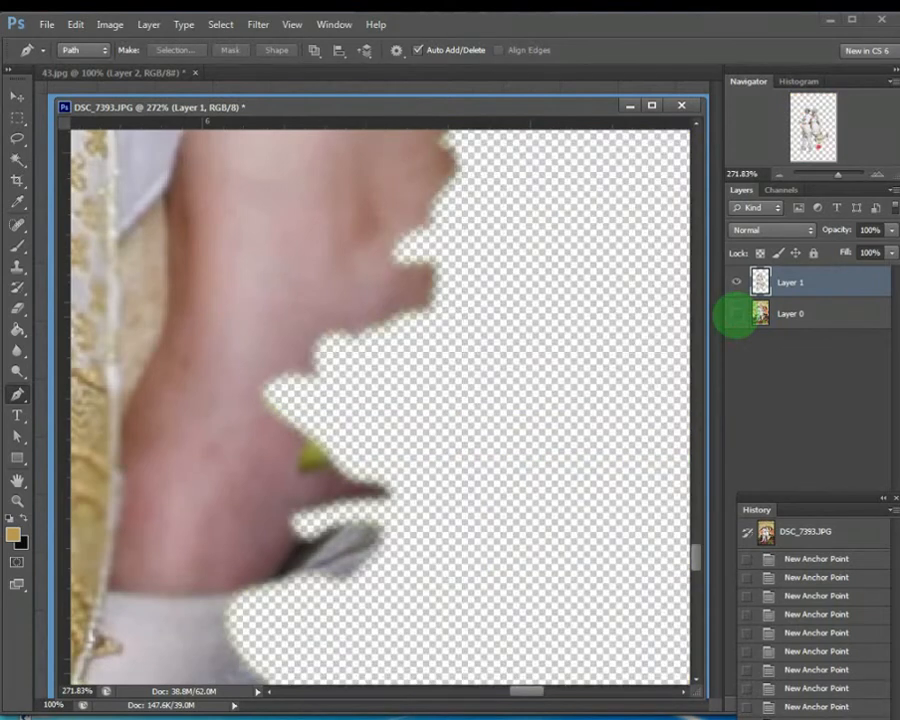
{"action": "left_click", "coordinate": [735, 283]}
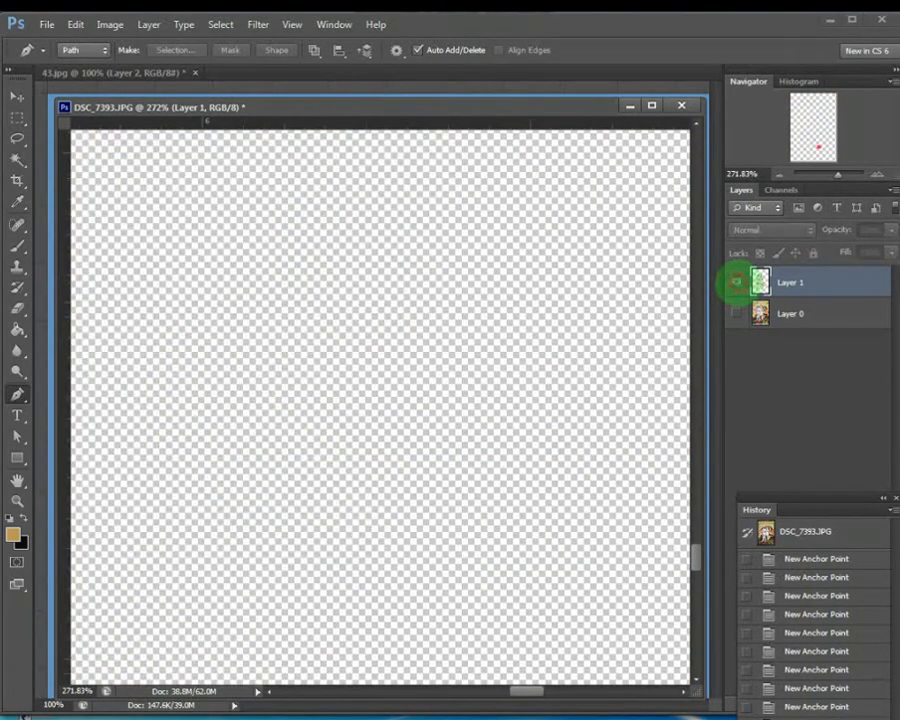
{"action": "left_click", "coordinate": [735, 283]}
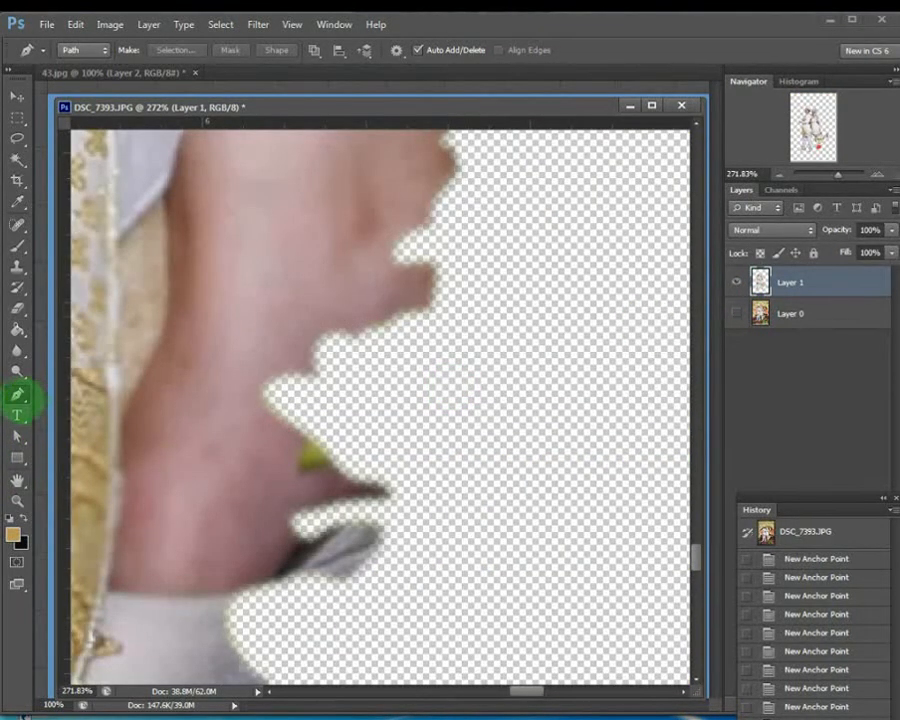
Draw a pen path on Layer 1 around the leftover green leaf fragment at the edge of the bride's ankle
{"action": "left_click", "coordinate": [296, 430]}
{"action": "left_click", "coordinate": [343, 488]}
{"action": "left_click", "coordinate": [246, 491]}
{"action": "left_click", "coordinate": [233, 467]}
{"action": "left_click", "coordinate": [292, 426]}
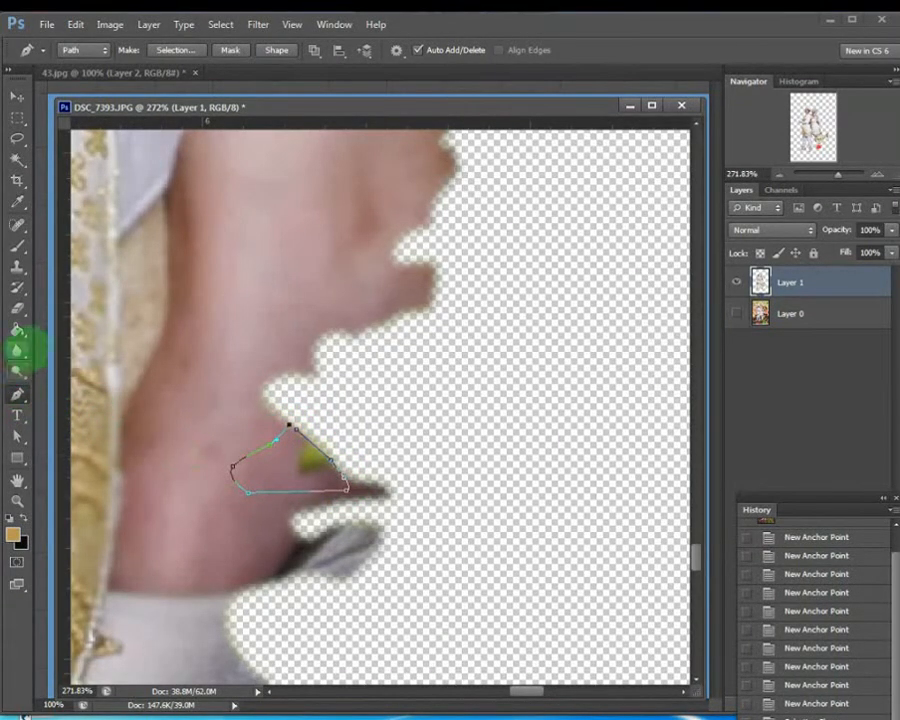
Cover the green leaf fragment on the bride's ankle with nearby skin using a 26 px soft Clone Stamp at 52% opacity
{"action": "left_click", "coordinate": [17, 265]}
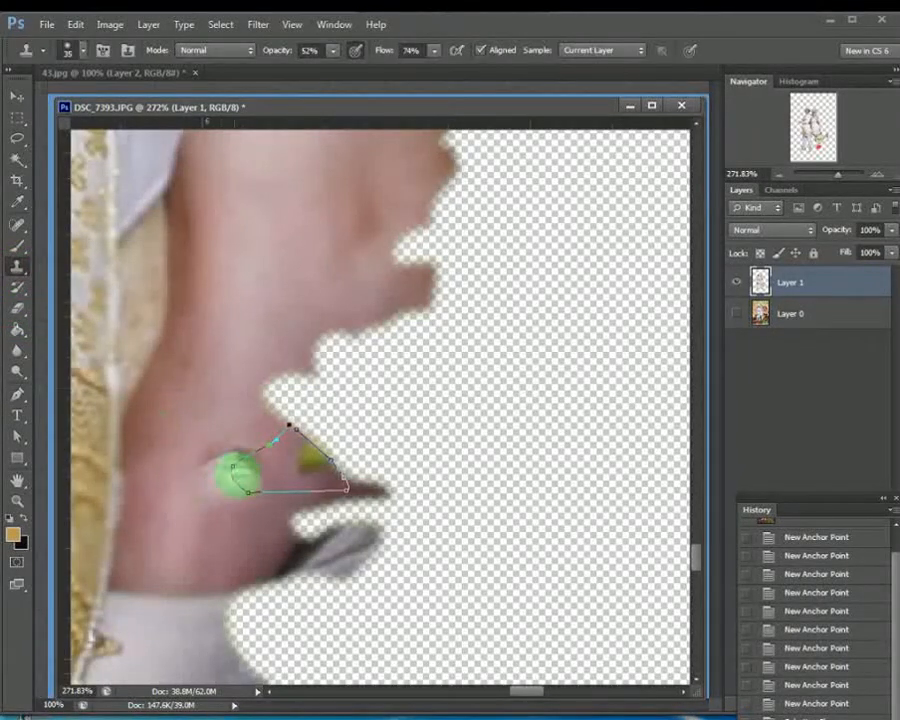
{"action": "right_click", "coordinate": [283, 466]}
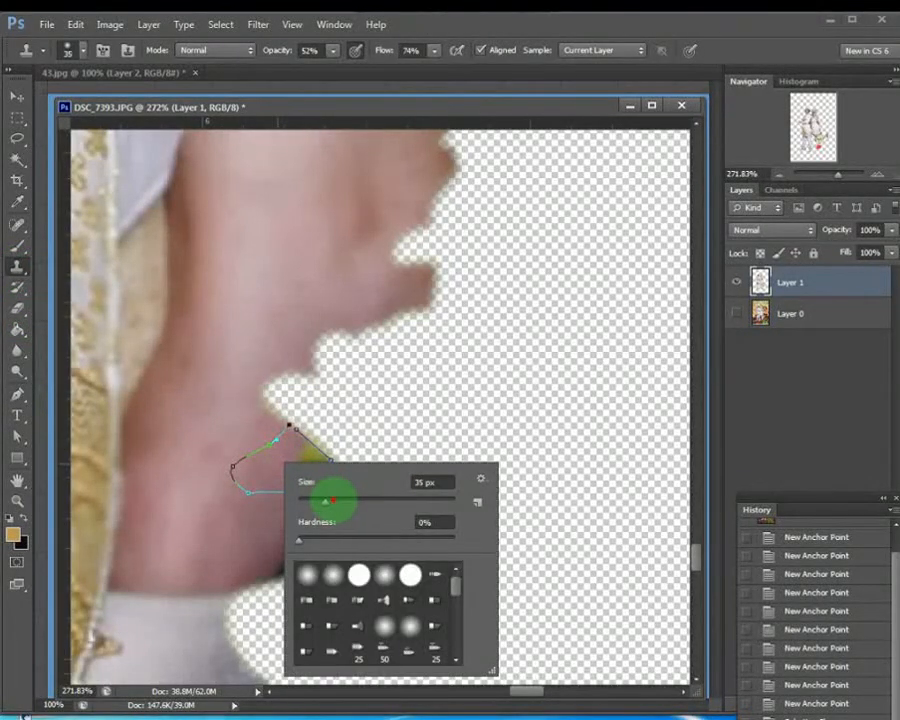
{"action": "left_click_drag", "start_coordinate": [333, 500], "coordinate": [320, 500]}
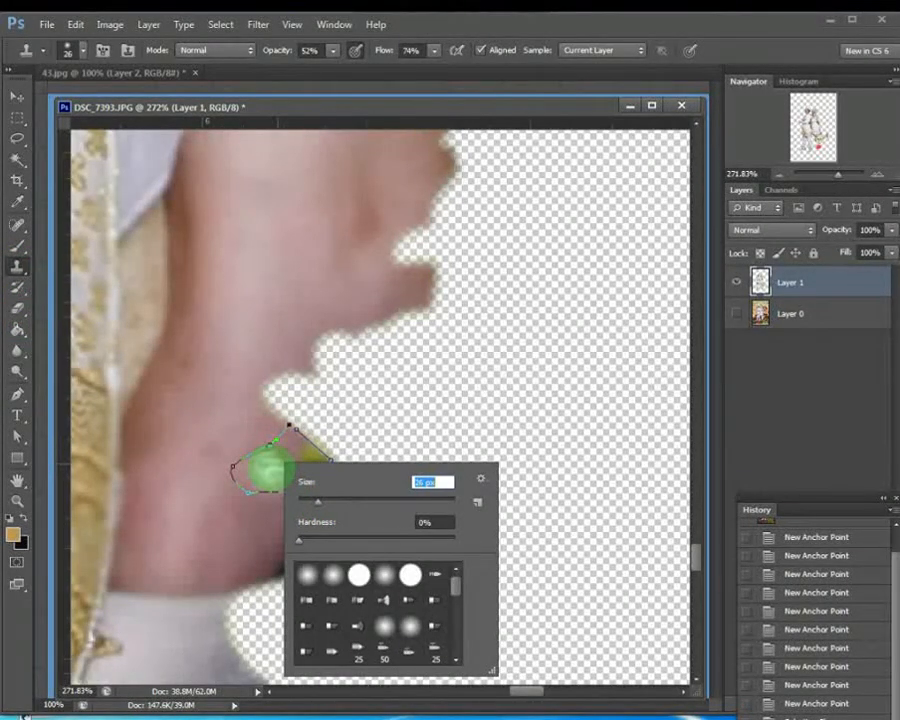
{"action": "left_click", "coordinate": [282, 465], "text": "alt"}
{"action": "left_click", "coordinate": [303, 465]}
{"action": "left_click", "coordinate": [315, 469]}
{"action": "left_click", "coordinate": [317, 465]}
{"action": "left_click", "coordinate": [319, 462]}
{"action": "left_click", "coordinate": [318, 460]}
{"action": "left_click", "coordinate": [315, 458]}
{"action": "left_click", "coordinate": [313, 456]}
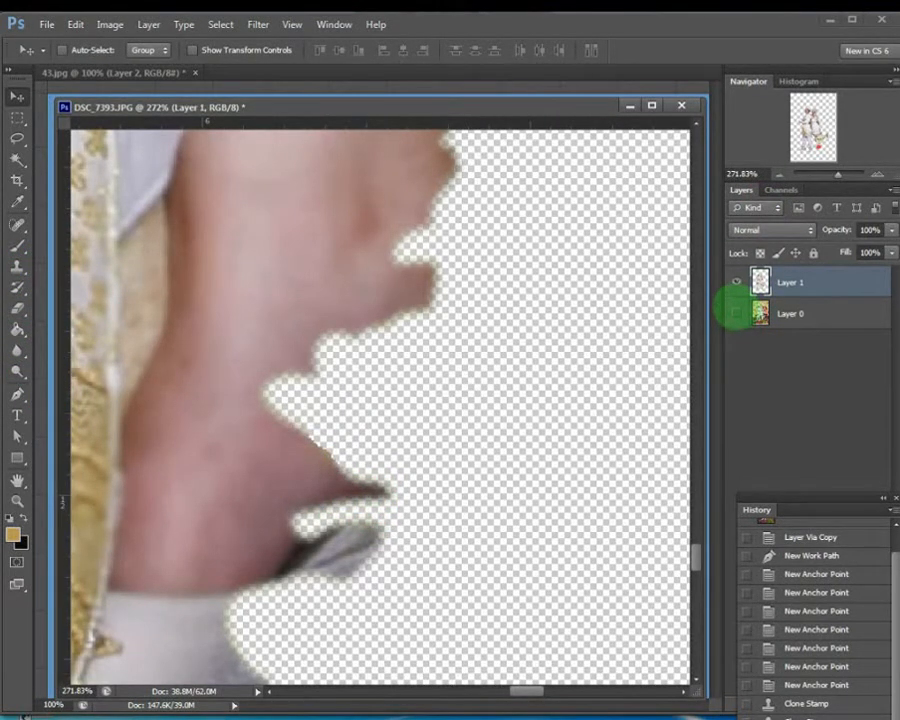
Show Layer 0 and draw a closed pen path around the upper patch of skin visible between the leaves beside the bride's ankle
{"action": "left_click", "coordinate": [736, 313]}
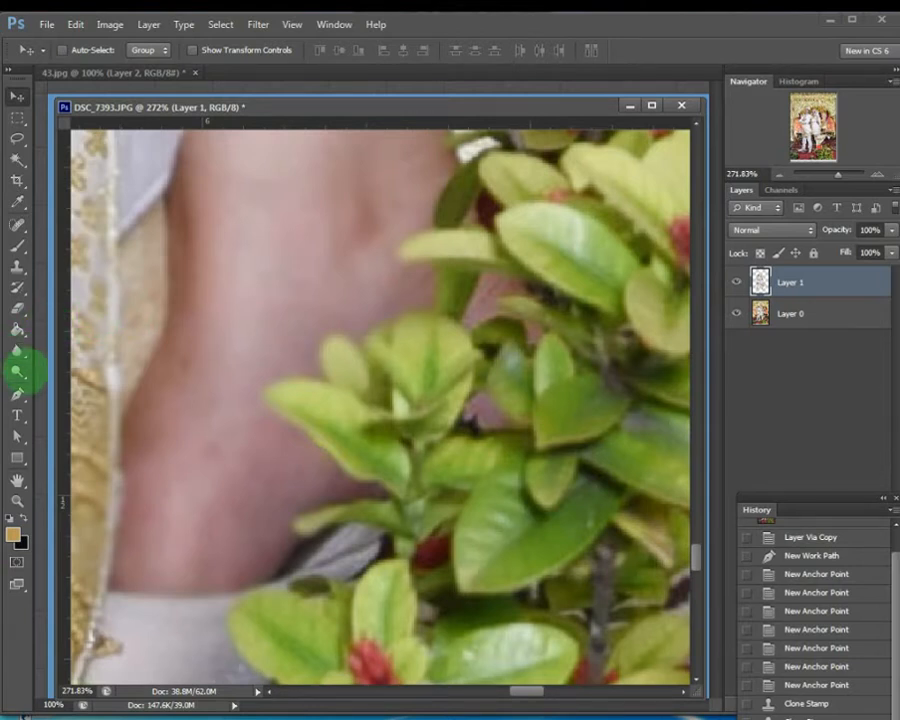
{"action": "left_click", "coordinate": [17, 394]}
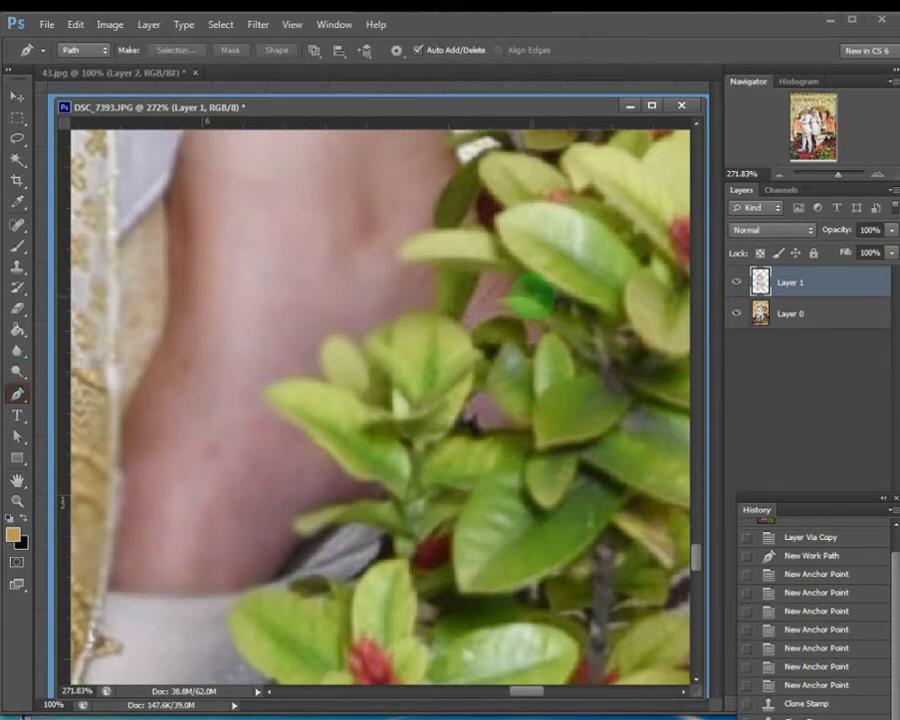
{"action": "left_click", "coordinate": [527, 296]}
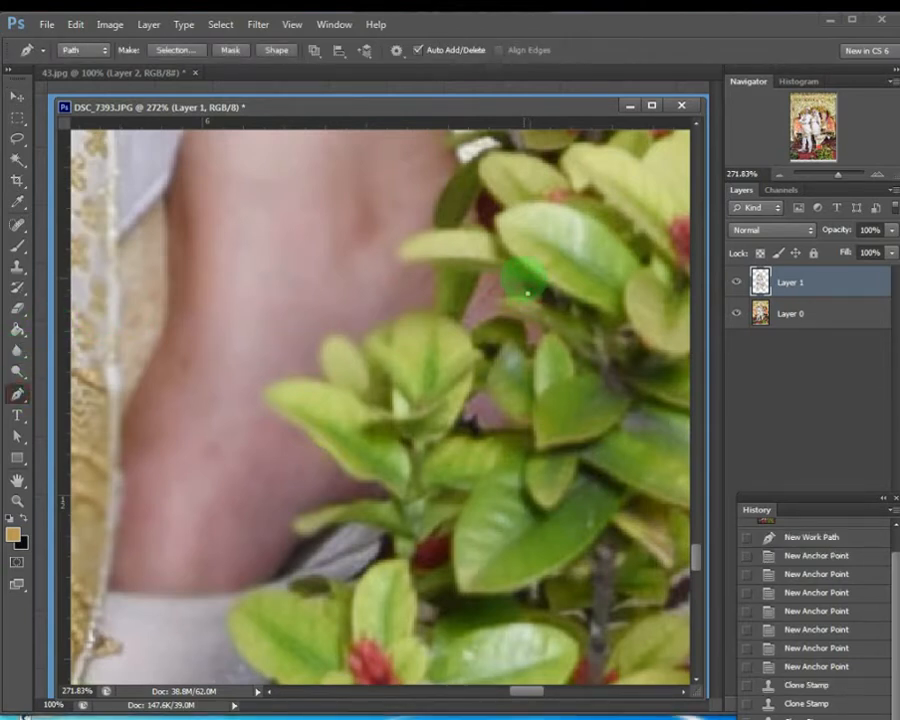
{"action": "left_click", "coordinate": [521, 280]}
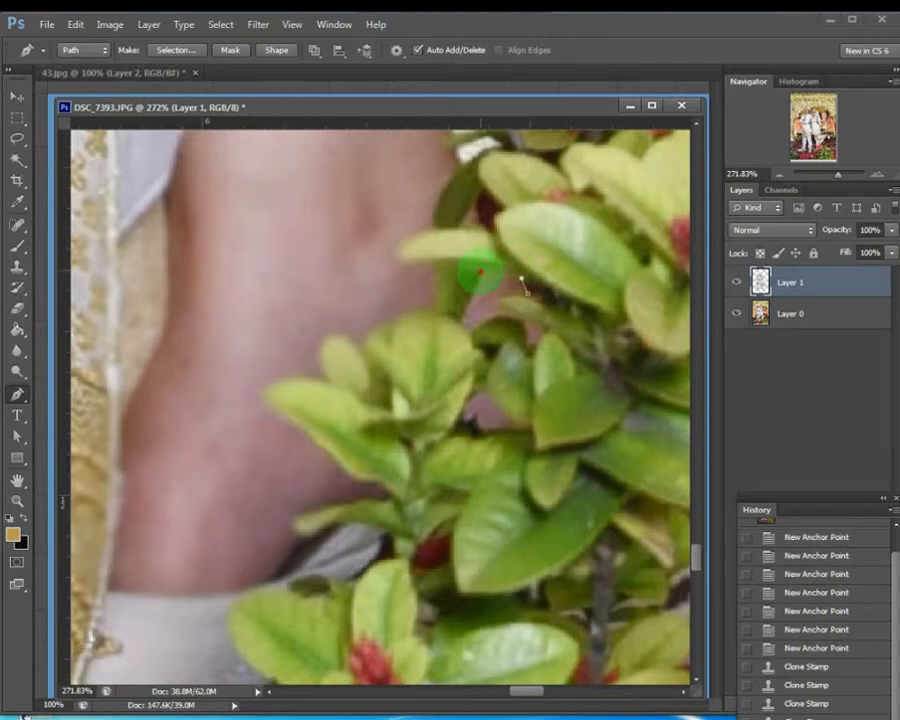
{"action": "left_click", "coordinate": [480, 272]}
{"action": "left_click", "coordinate": [459, 322]}
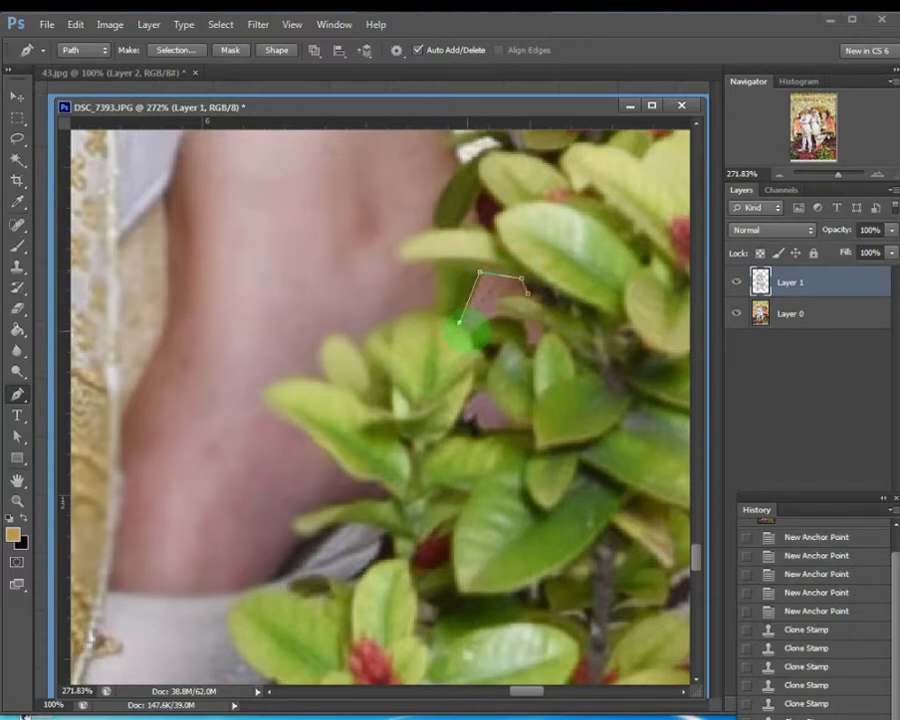
{"action": "left_click_drag", "start_coordinate": [500, 318], "coordinate": [510, 326]}
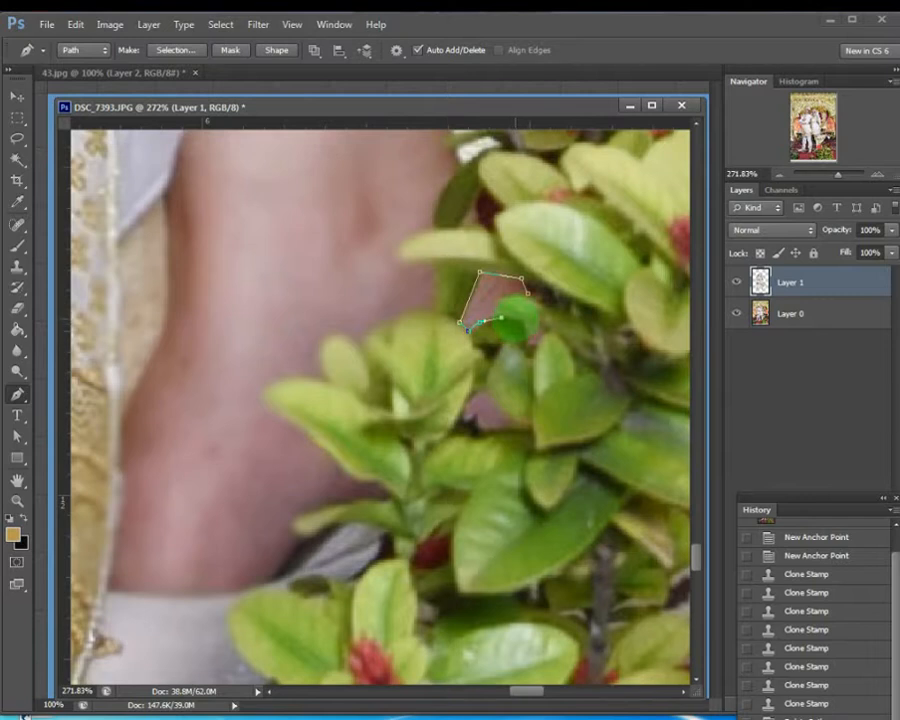
{"action": "left_click", "coordinate": [515, 318]}
{"action": "left_click", "coordinate": [523, 346]}
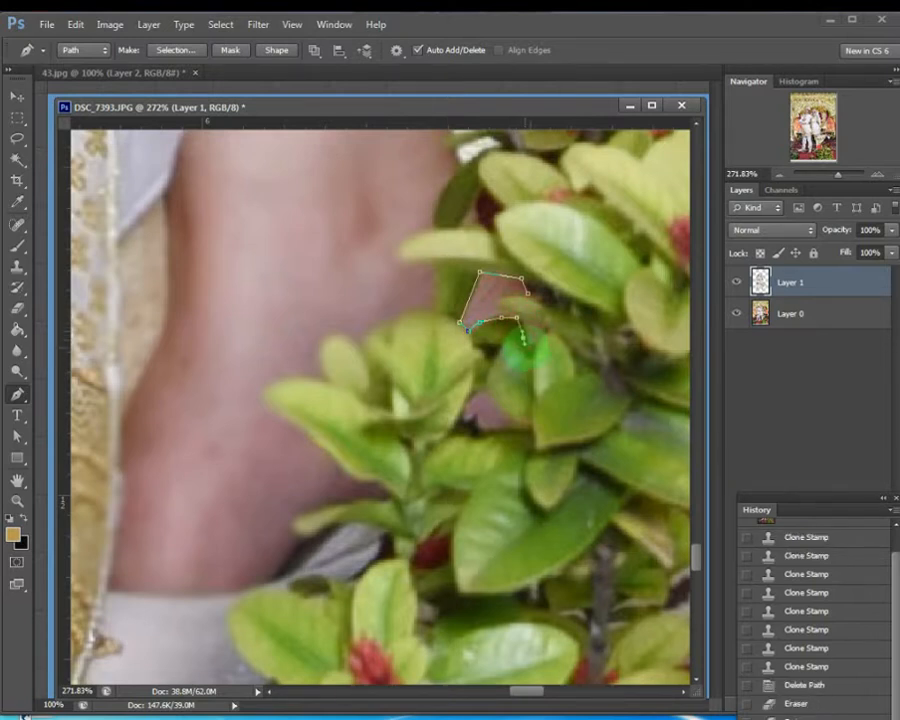
{"action": "left_click", "coordinate": [528, 346]}
{"action": "left_click", "coordinate": [547, 331]}
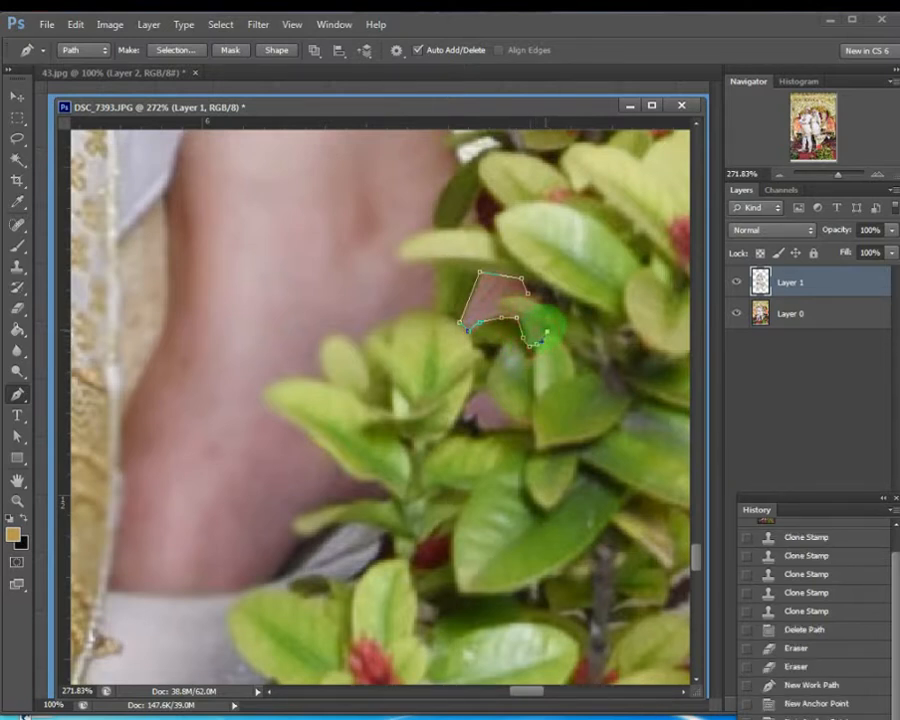
{"action": "left_click", "coordinate": [543, 328]}
{"action": "left_click", "coordinate": [527, 318]}
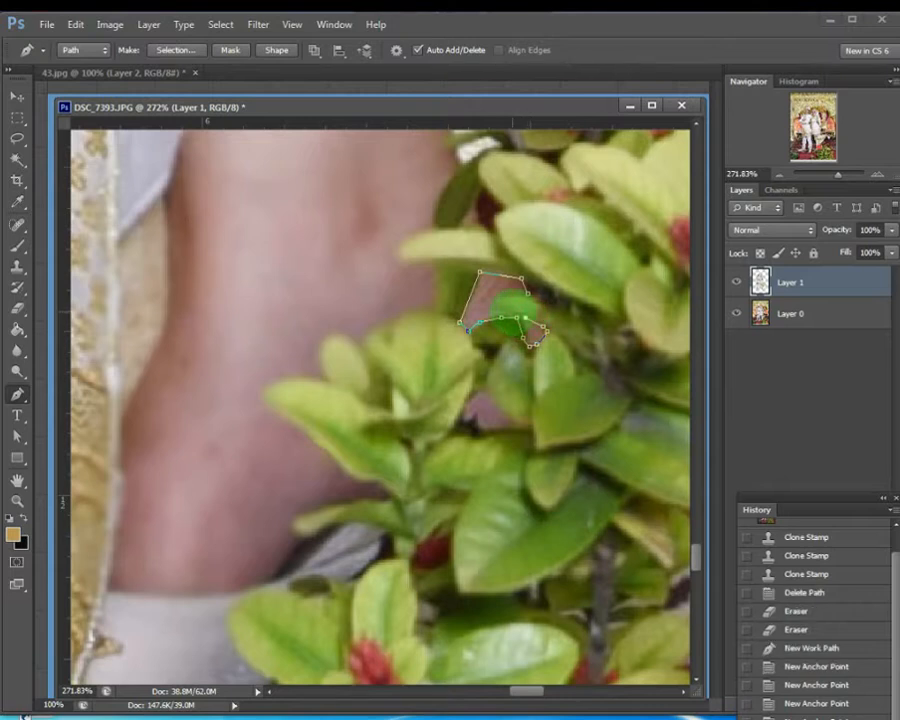
{"action": "left_click", "coordinate": [510, 312]}
{"action": "left_click", "coordinate": [498, 303]}
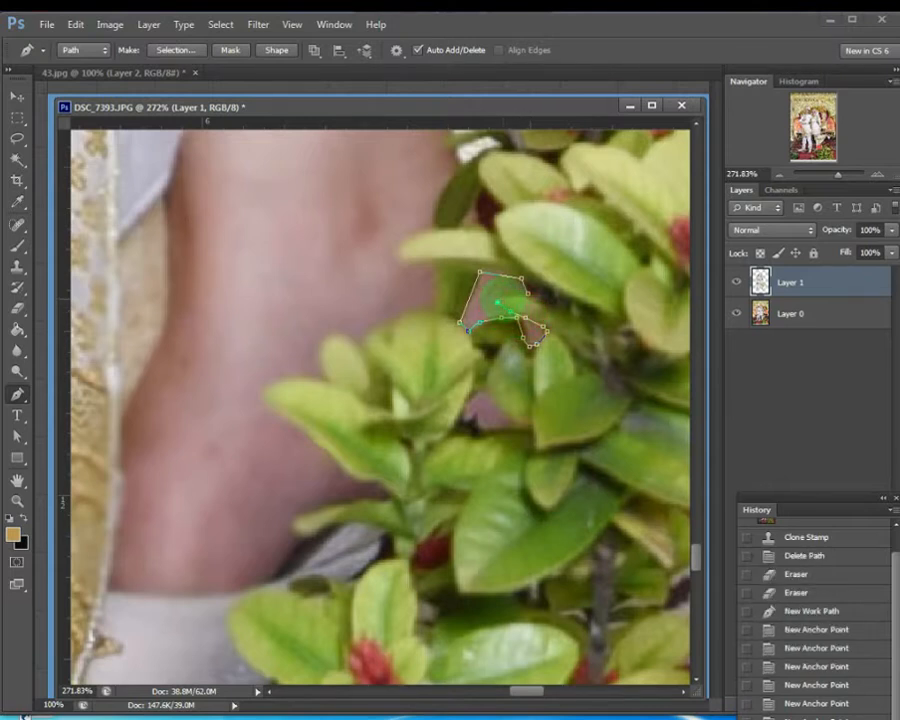
{"action": "left_click", "coordinate": [503, 299]}
{"action": "left_click", "coordinate": [526, 294]}
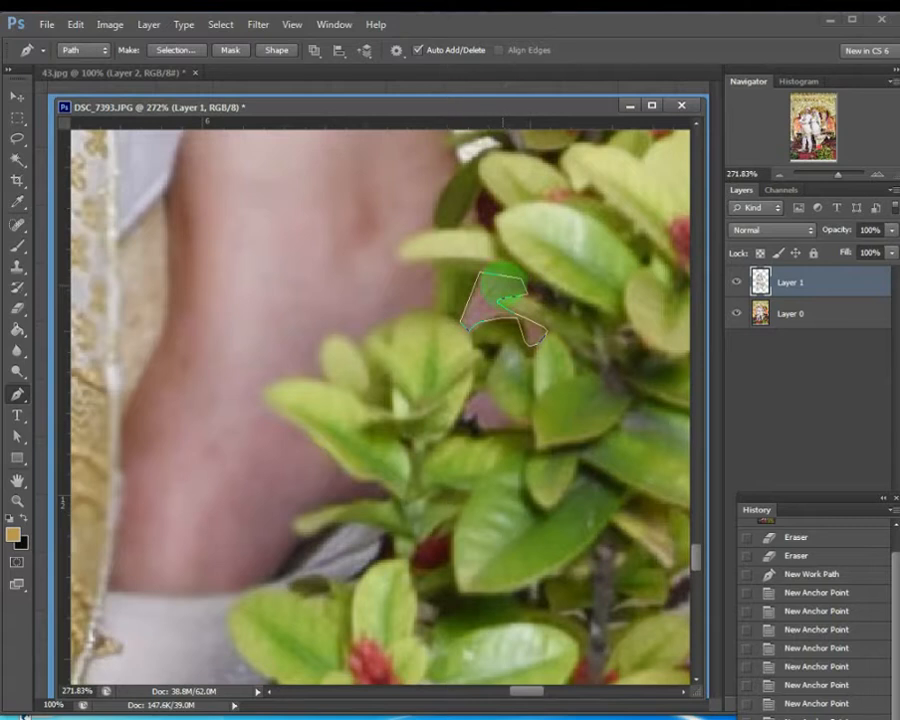
{"action": "right_click", "coordinate": [502, 287]}
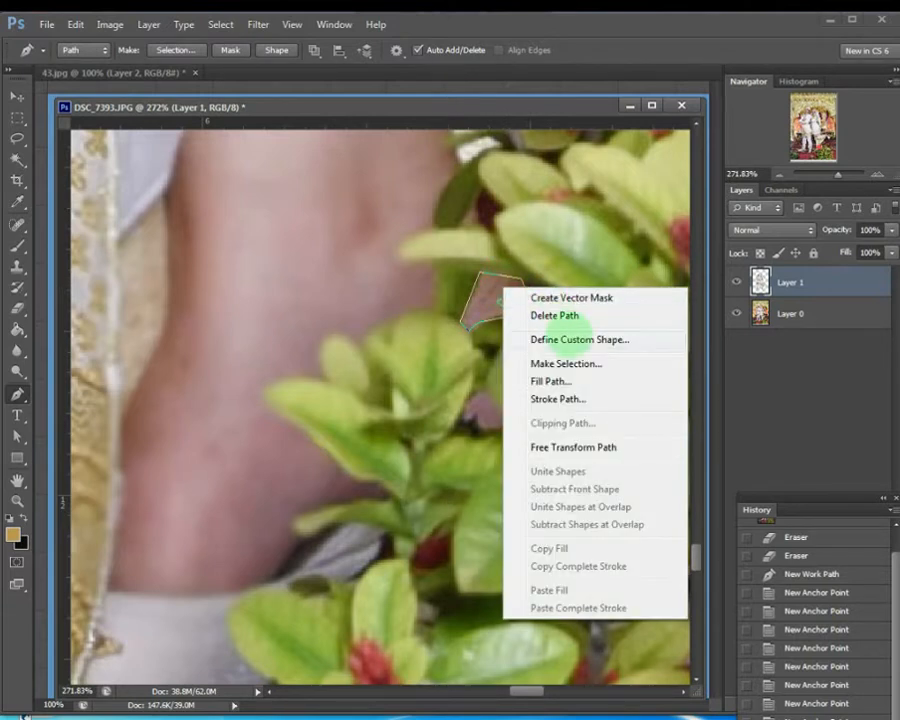
{"action": "left_click", "coordinate": [566, 363]}
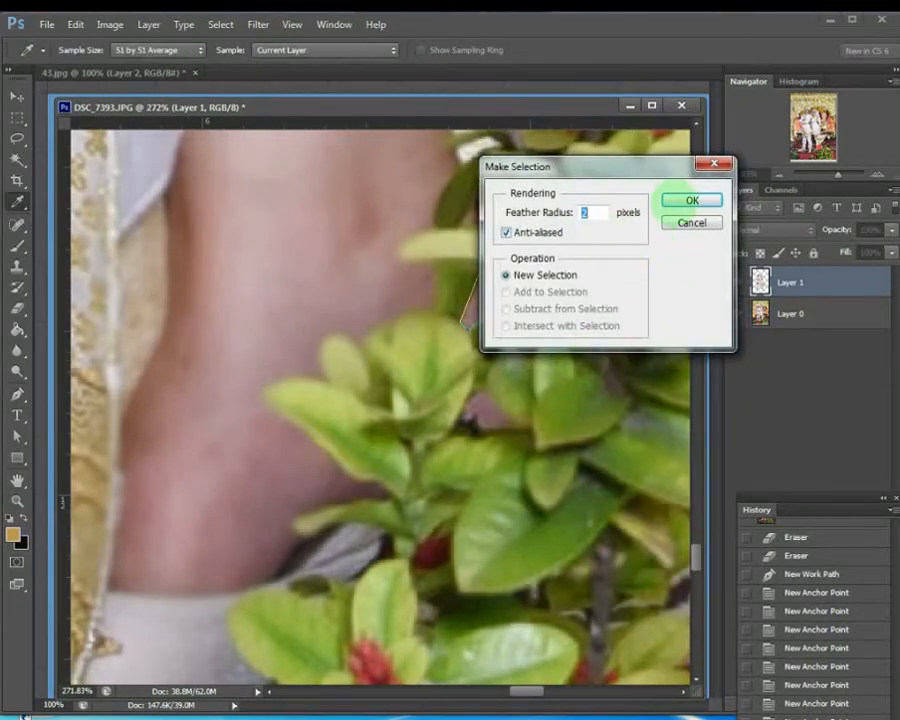
{"action": "left_click", "coordinate": [691, 200]}
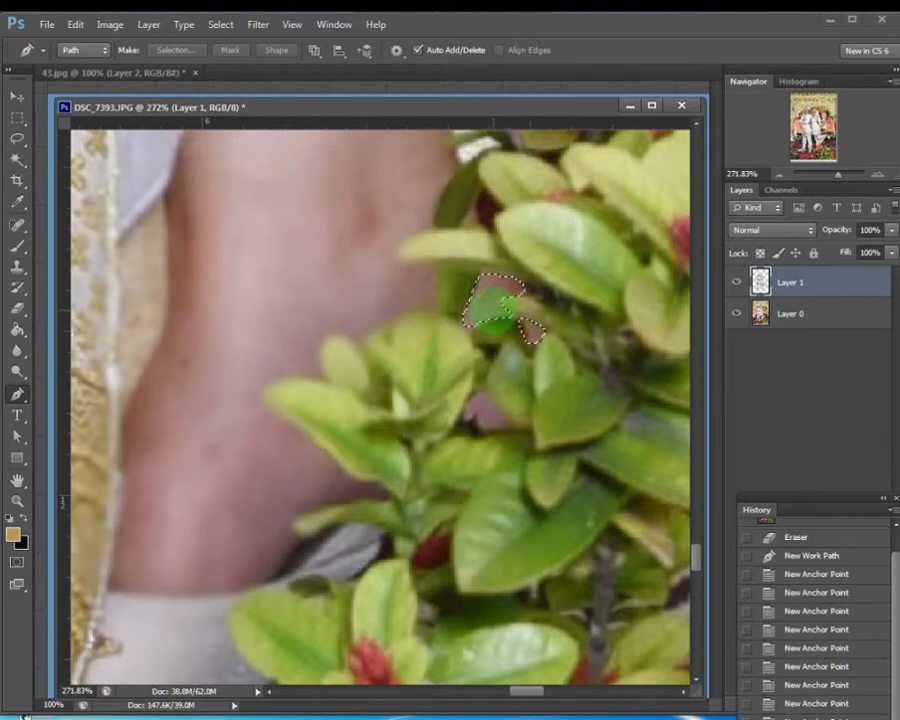
{"action": "key", "text": "ctrl+z"}
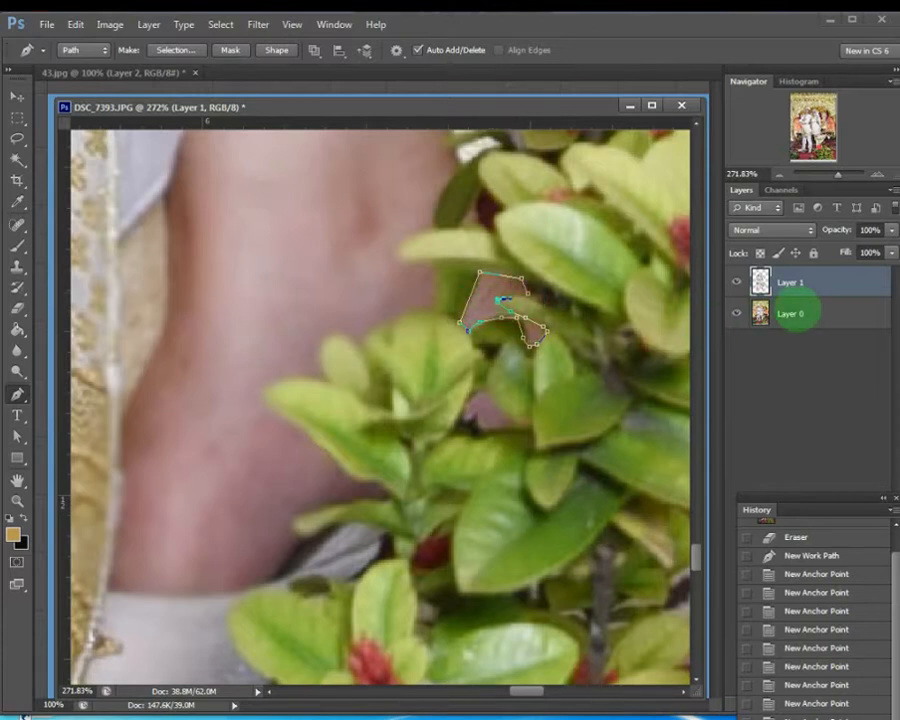
Convert the path to a selection with a 2-pixel feather and copy that skin patch from Layer 0 to a new layer
{"action": "left_click", "coordinate": [790, 313]}
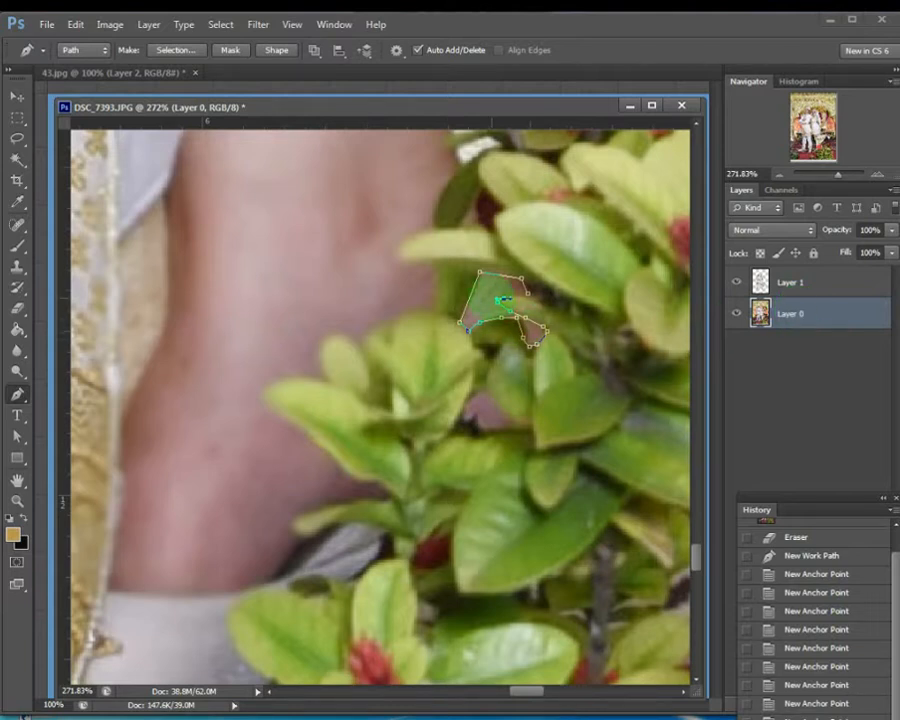
{"action": "right_click", "coordinate": [487, 299]}
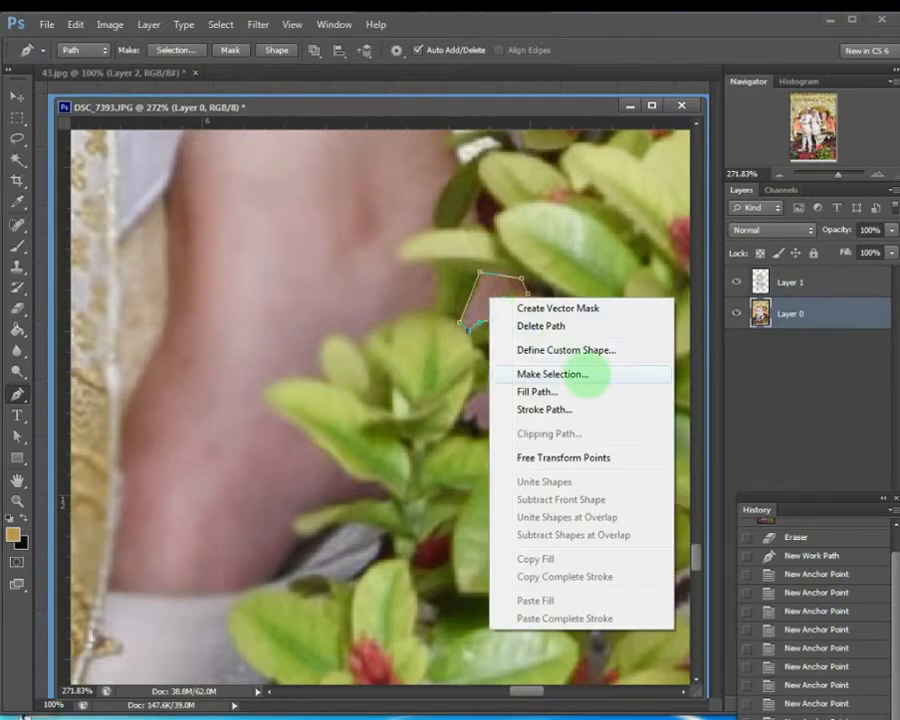
{"action": "left_click", "coordinate": [564, 374]}
{"action": "left_click", "coordinate": [688, 200]}
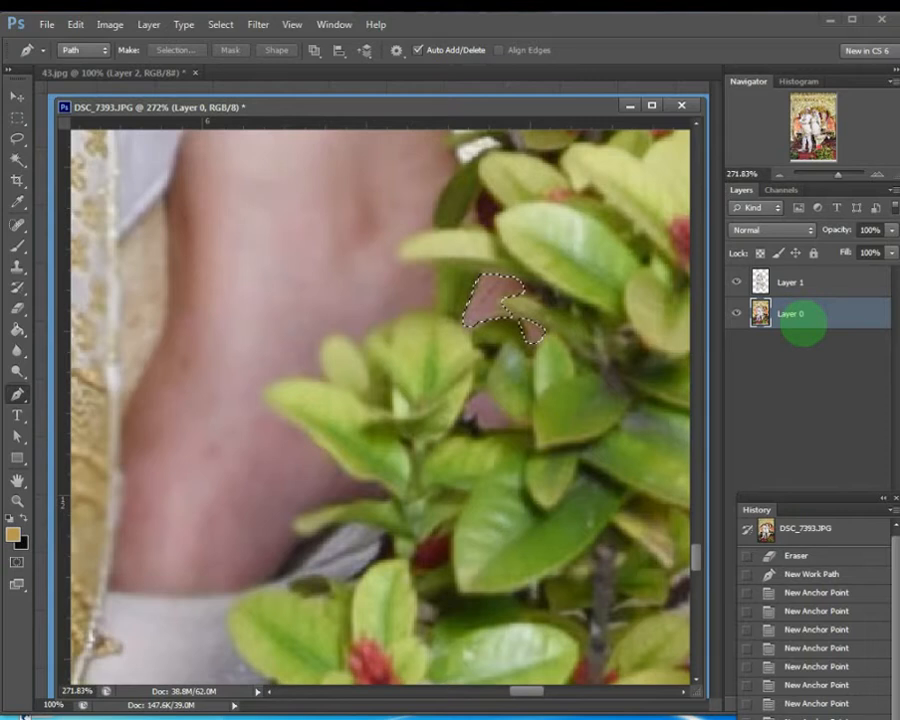
{"action": "key", "text": "ctrl+j"}
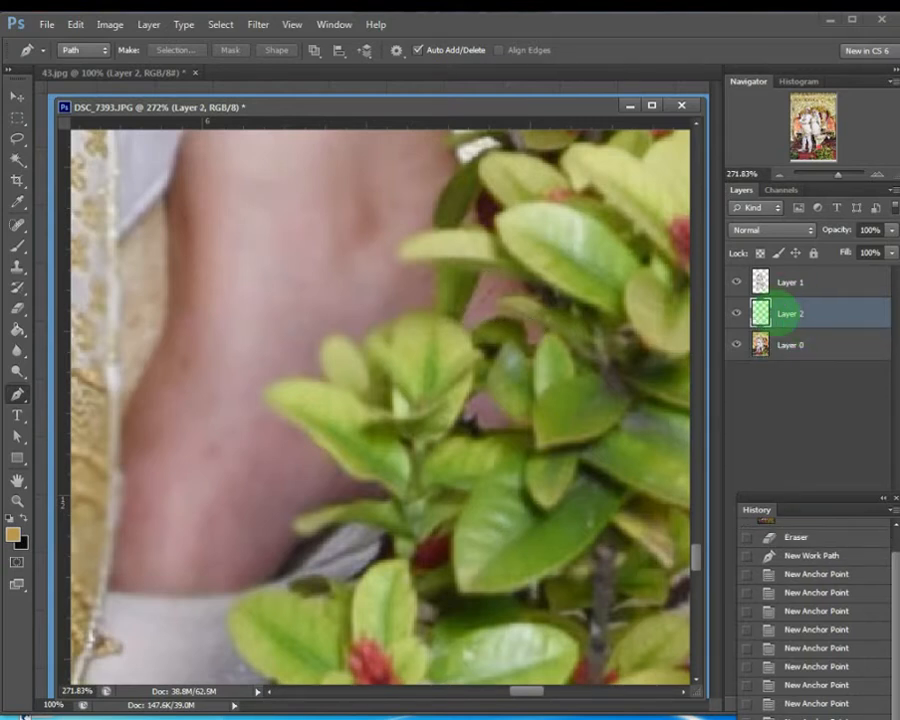
Draw a closed pen path on Layer 0 around the smaller, lower patch of skin between the leaves
{"action": "left_click", "coordinate": [790, 344]}
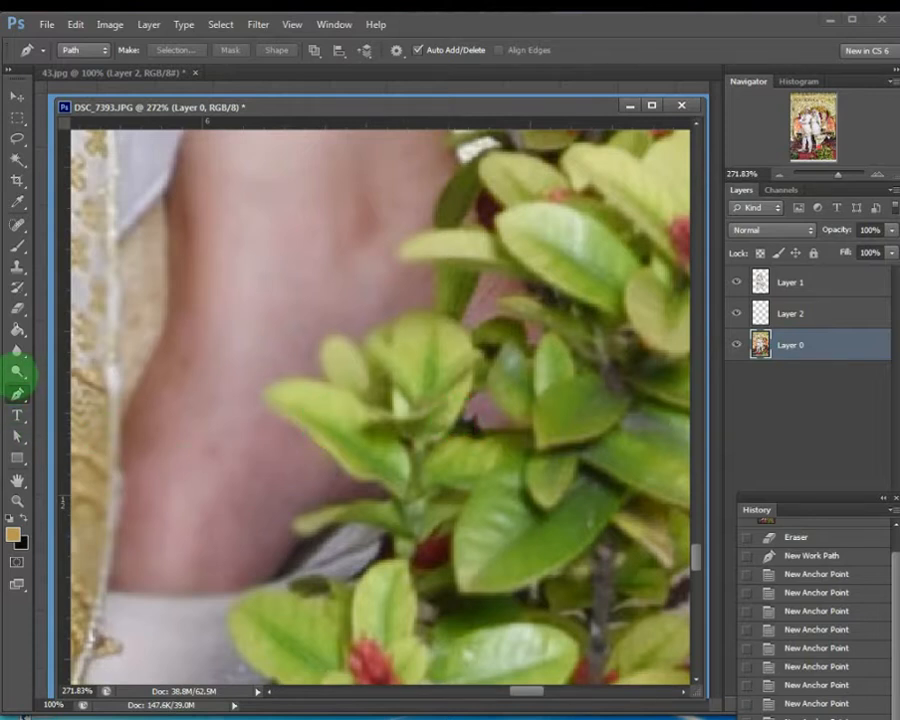
{"action": "right_click", "coordinate": [17, 394]}
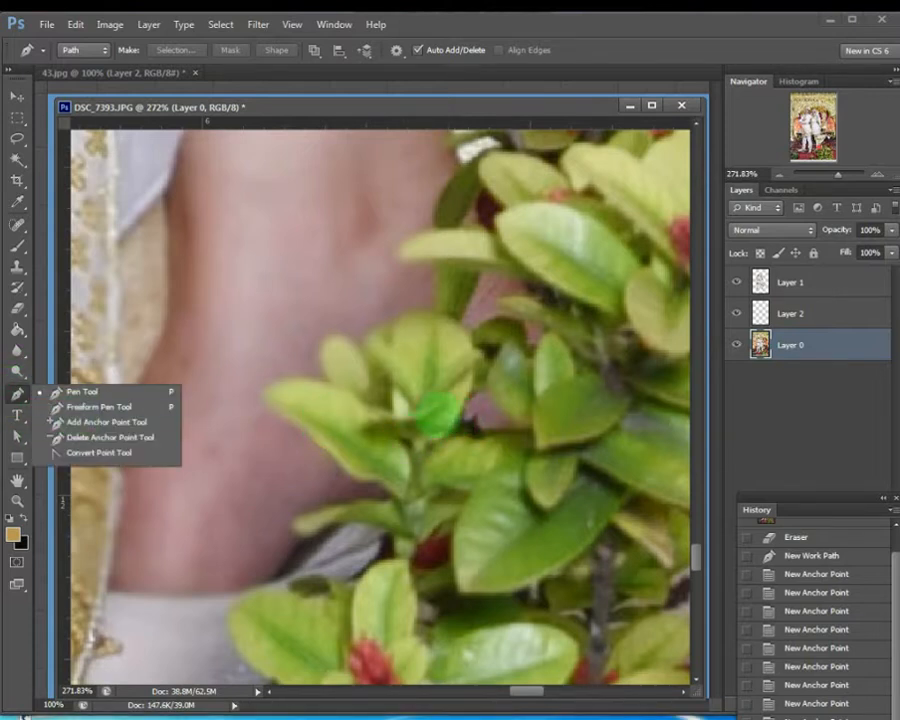
{"action": "left_click", "coordinate": [467, 400]}
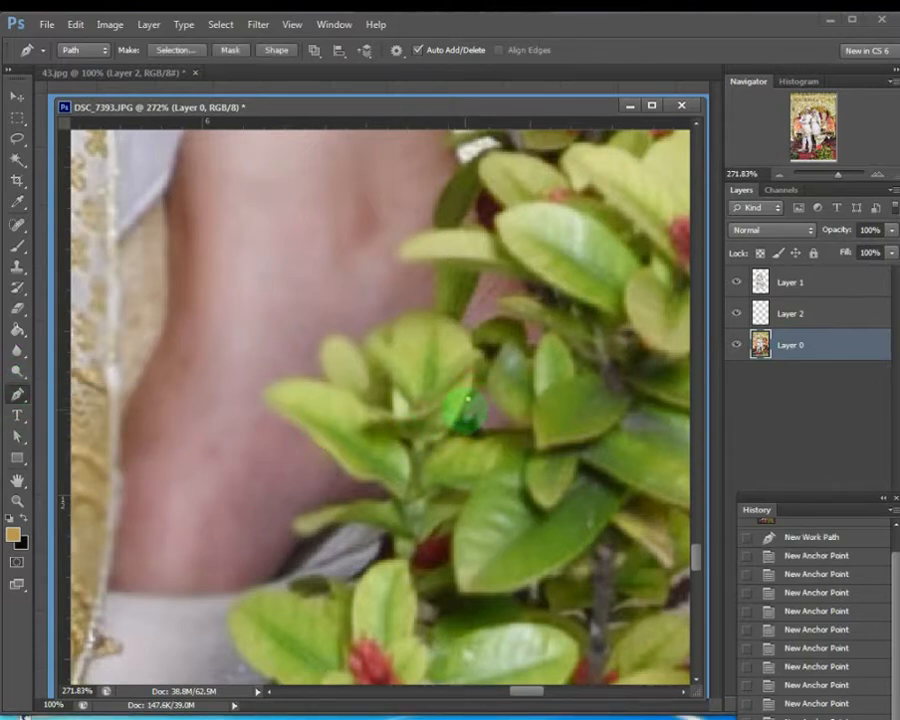
{"action": "left_click", "coordinate": [477, 414]}
{"action": "left_click", "coordinate": [482, 429]}
{"action": "left_click_drag", "start_coordinate": [503, 433], "coordinate": [517, 433]}
{"action": "left_click", "coordinate": [507, 415]}
{"action": "left_click", "coordinate": [488, 389]}
{"action": "left_click", "coordinate": [482, 387]}
Turn the path around the lower skin patch into a selection with a 2-pixel feather and copy it to a new layer
{"action": "right_click", "coordinate": [478, 404]}
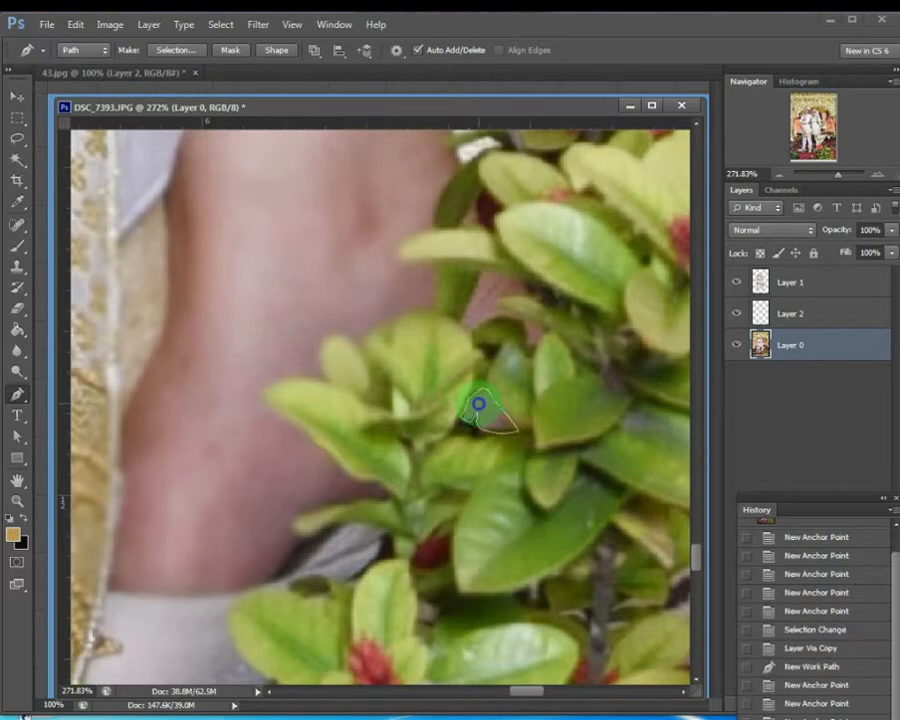
{"action": "left_click", "coordinate": [540, 481]}
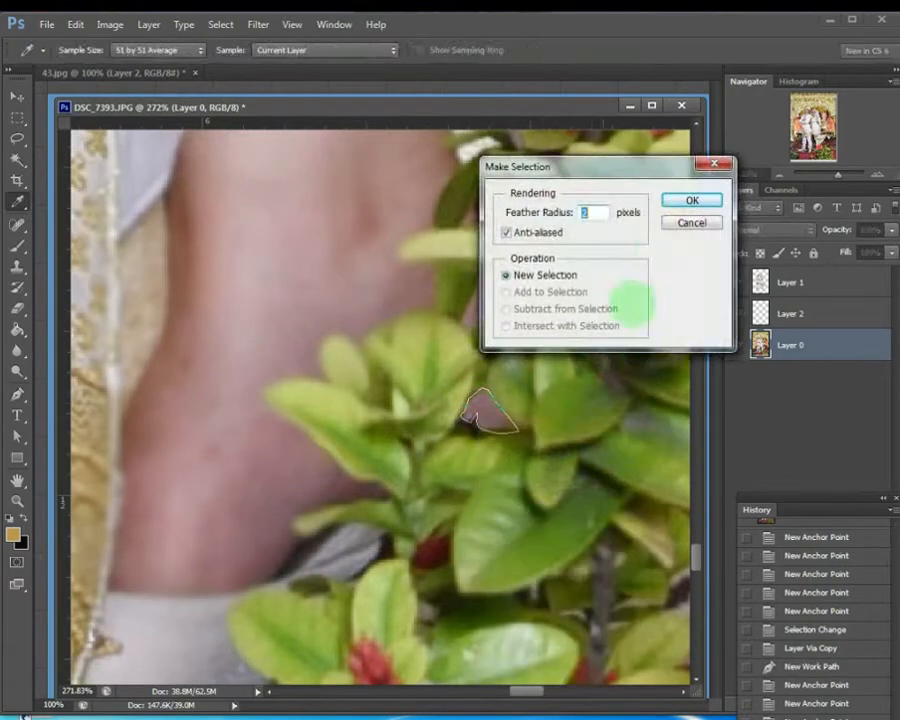
{"action": "left_click", "coordinate": [681, 200]}
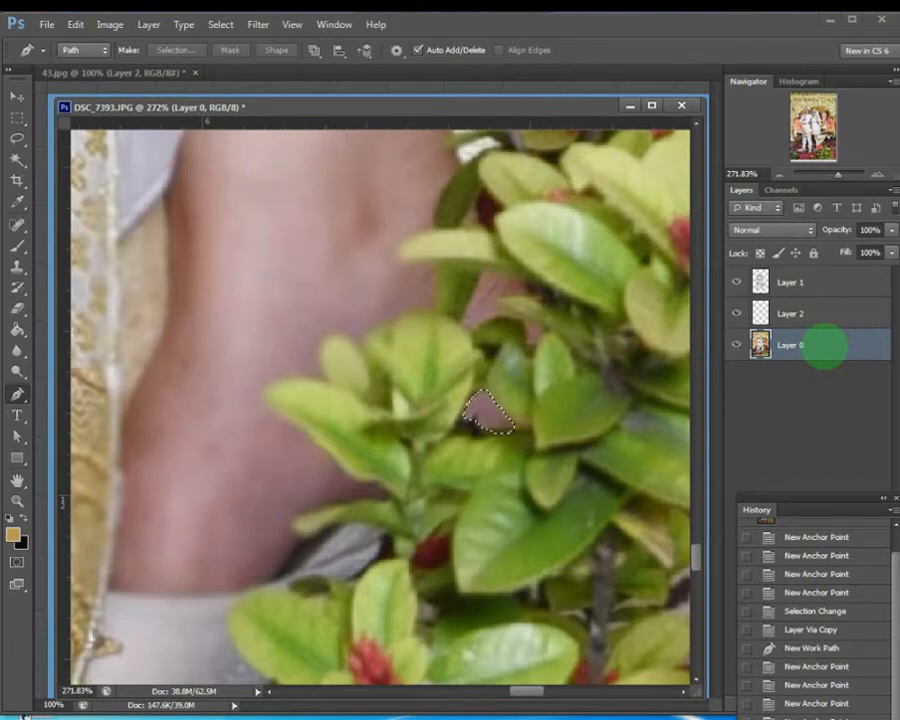
{"action": "key", "text": "ctrl+j"}
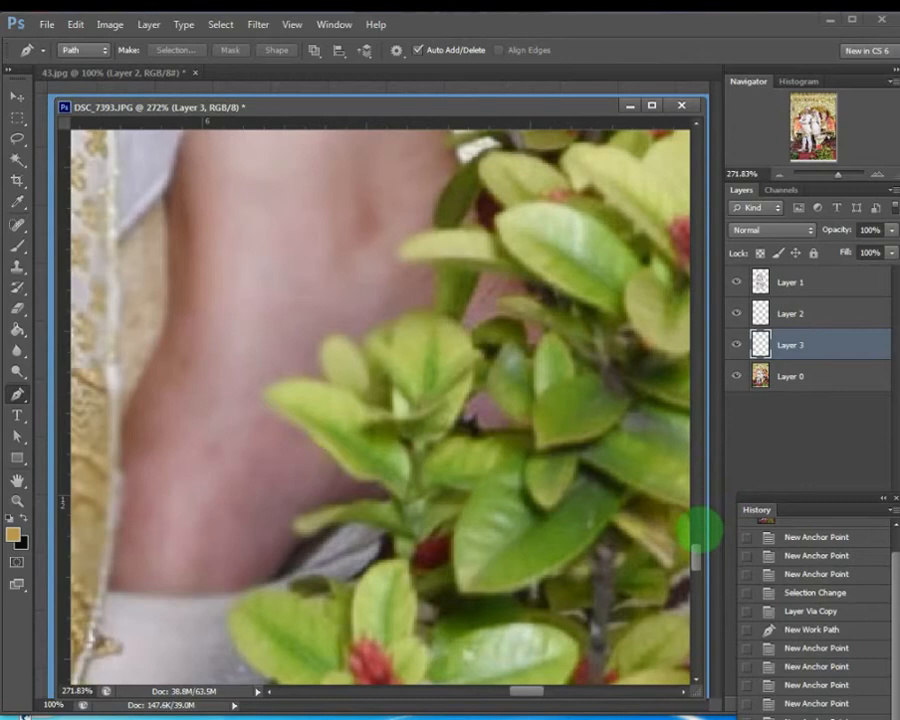
{"action": "mouse_move", "coordinate": [699, 552]}
{"action": "left_mouse_down"}
{"action": "mouse_move", "coordinate": [687, 517]}
{"action": "mouse_move", "coordinate": [671, 540]}
{"action": "mouse_move", "coordinate": [691, 574]}
{"action": "left_mouse_up"}
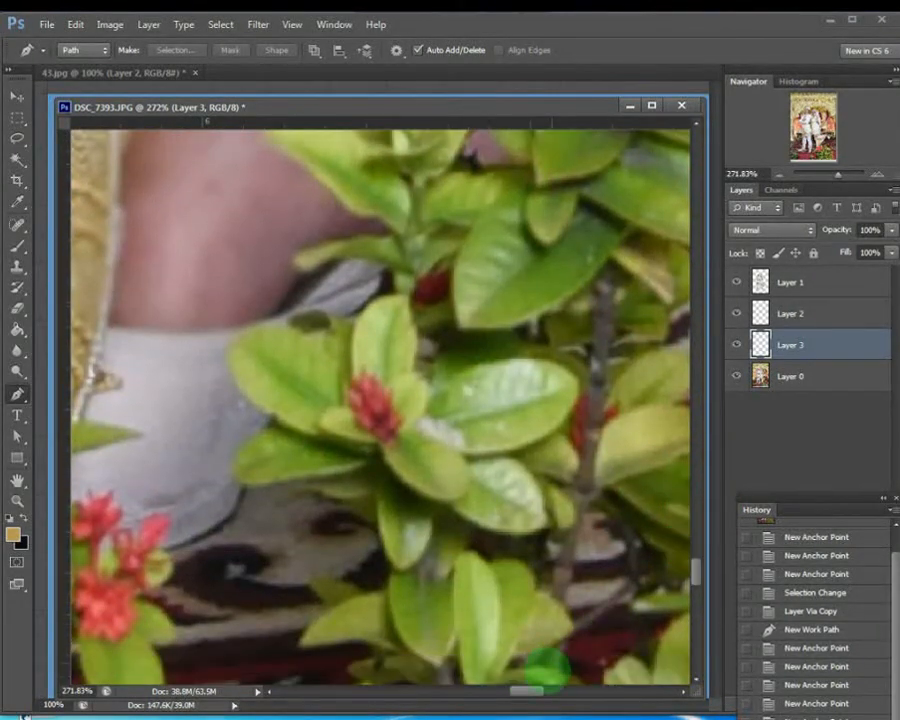
{"action": "left_click_drag", "start_coordinate": [539, 683], "coordinate": [565, 686]}
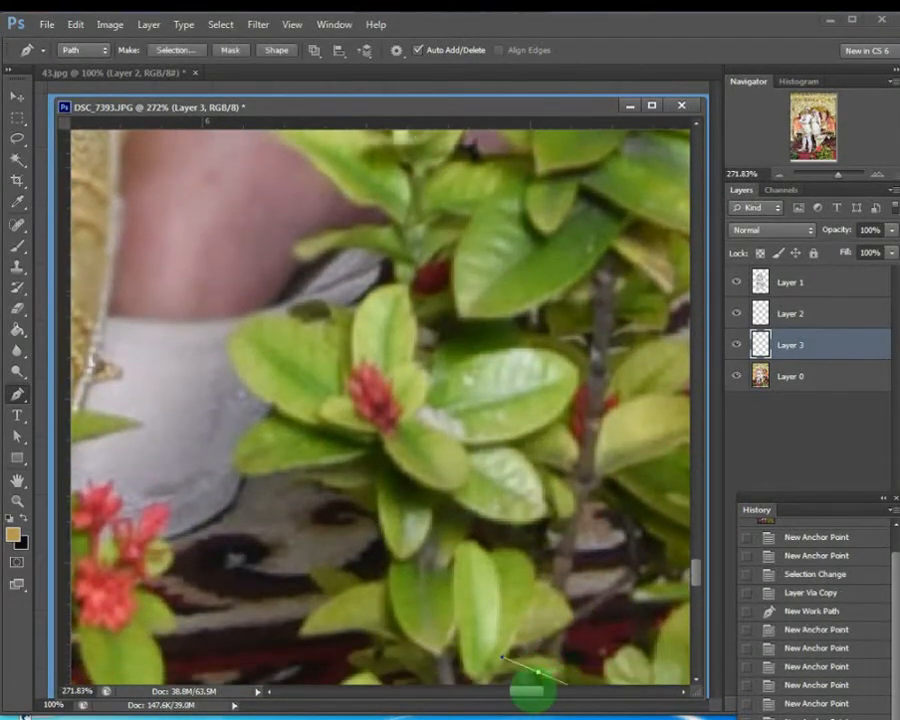
{"action": "right_click", "coordinate": [474, 456]}
{"action": "left_click", "coordinate": [525, 151]}
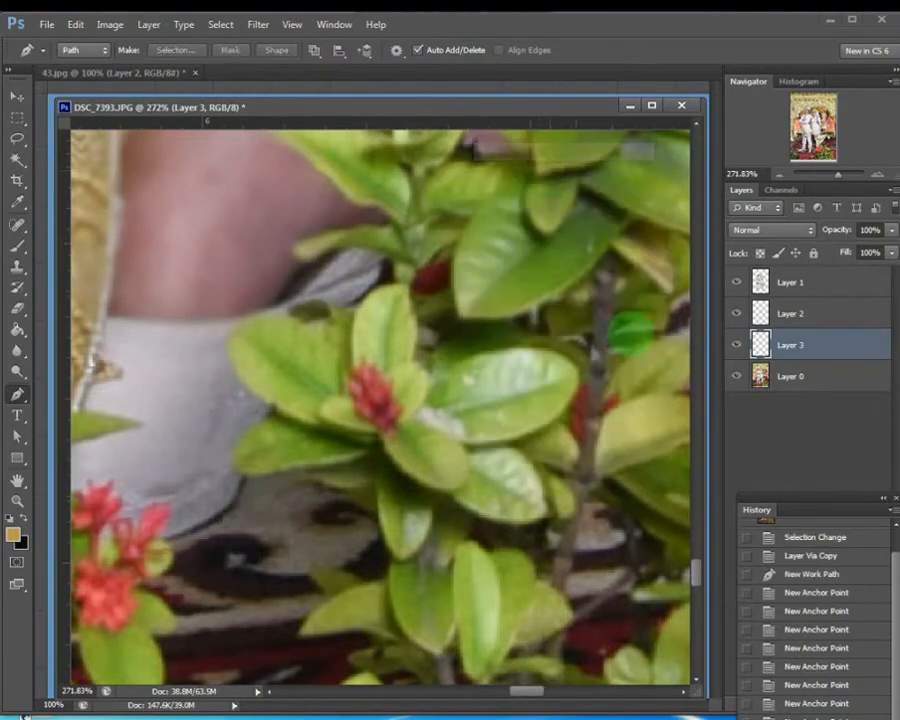
{"action": "mouse_move", "coordinate": [693, 573]}
{"action": "left_mouse_down"}
{"action": "mouse_move", "coordinate": [679, 526]}
{"action": "mouse_move", "coordinate": [695, 522]}
{"action": "mouse_move", "coordinate": [688, 560]}
{"action": "left_mouse_up"}
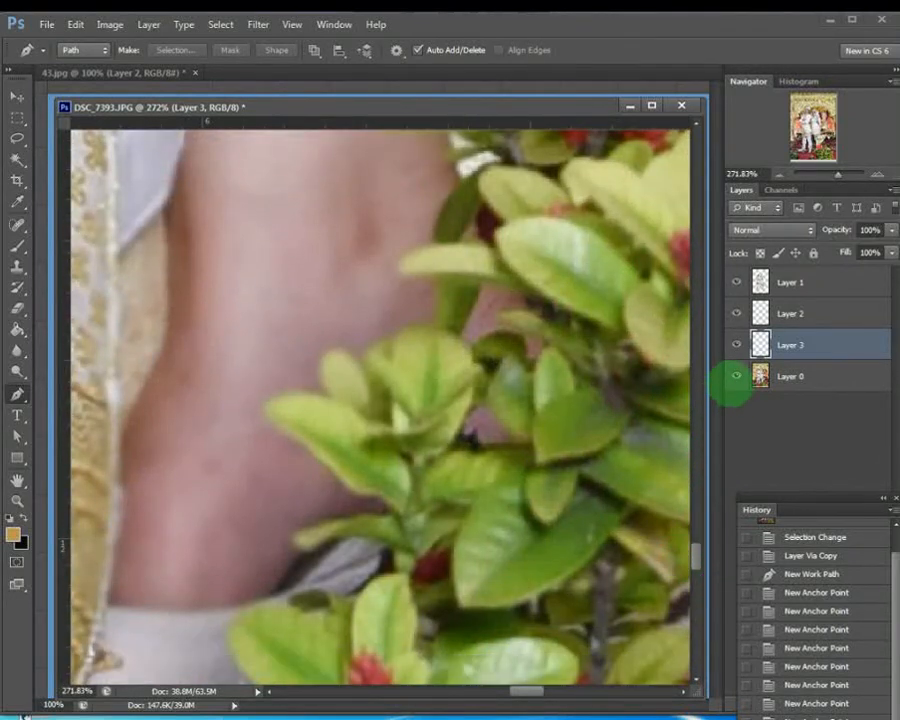
Hide Layer 0 and merge Layer 1, Layer 2 and Layer 3 into one layer
{"action": "left_click", "coordinate": [736, 376]}
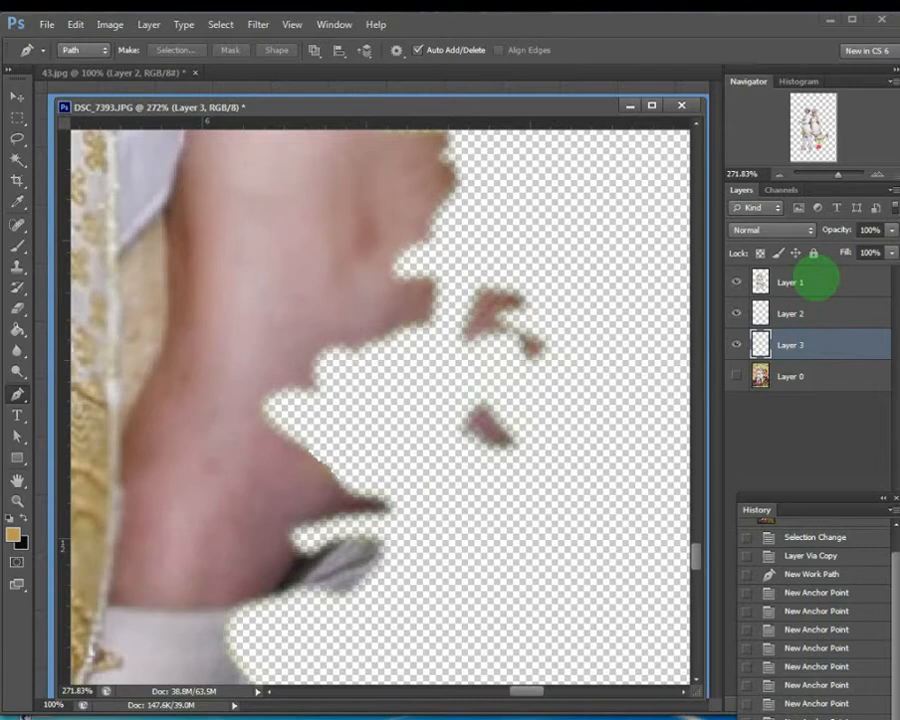
{"action": "left_click", "coordinate": [815, 282]}
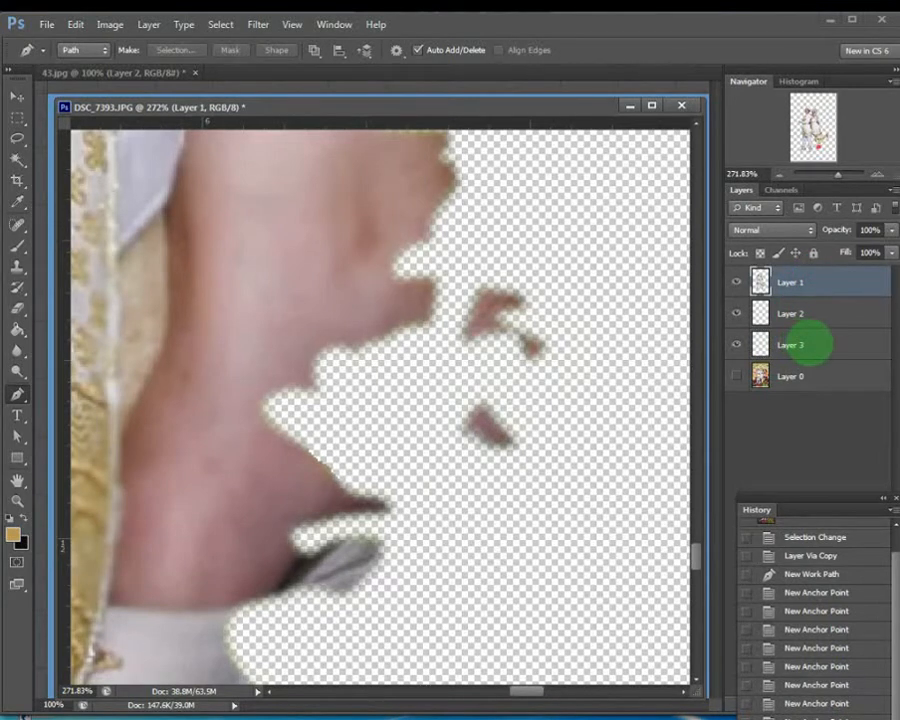
{"action": "left_click", "coordinate": [812, 344], "text": "shift"}
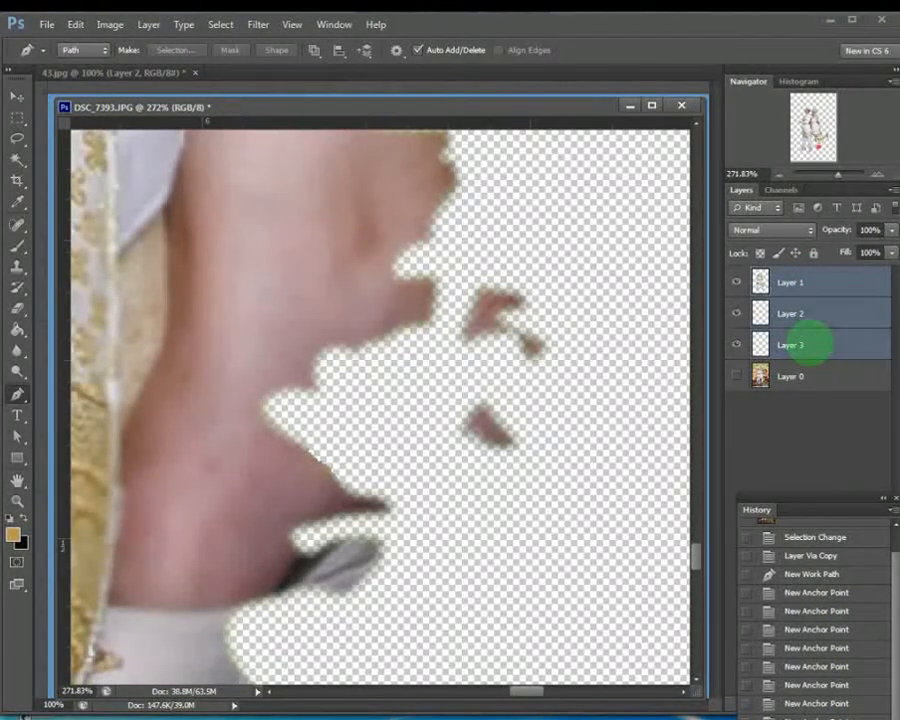
{"action": "right_click", "coordinate": [811, 312]}
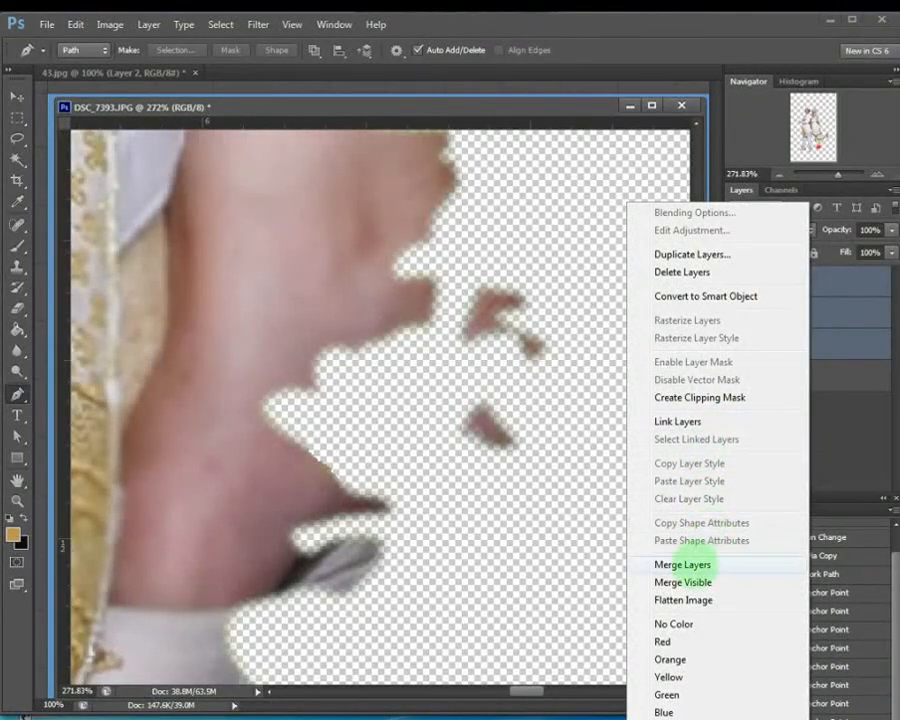
{"action": "left_click", "coordinate": [683, 565]}
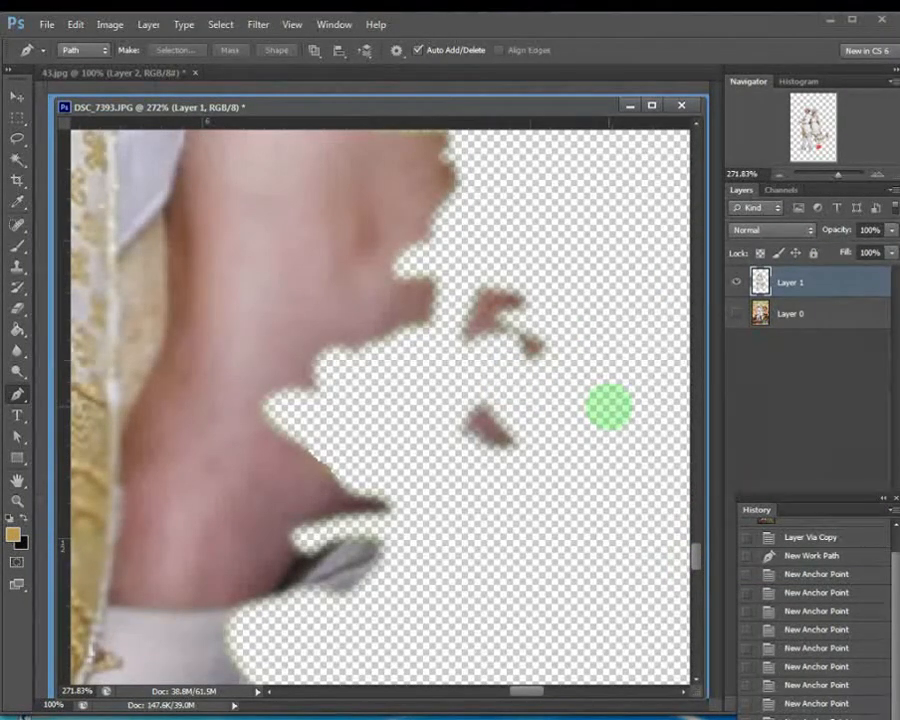
Compare the cut-out couple with the original photo by switching Layer 1 and Layer 0 on and off around the legs
{"action": "key", "text": "ctrl+minus"}
{"action": "key", "text": "ctrl+minus"}
{"action": "key", "text": "ctrl+minus"}
{"action": "key", "text": "ctrl+minus"}
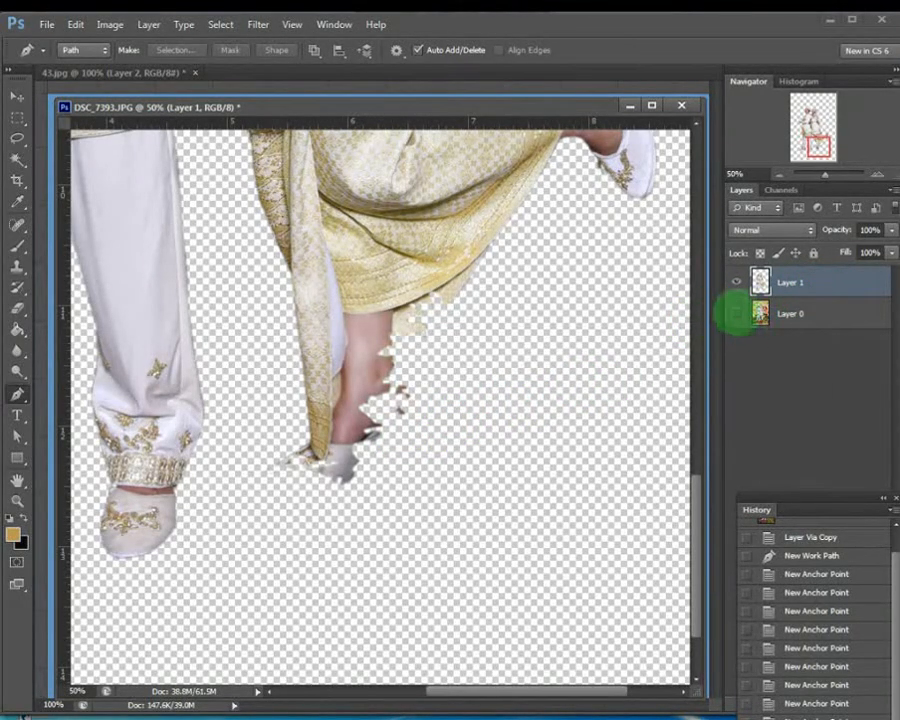
{"action": "left_click", "coordinate": [737, 313]}
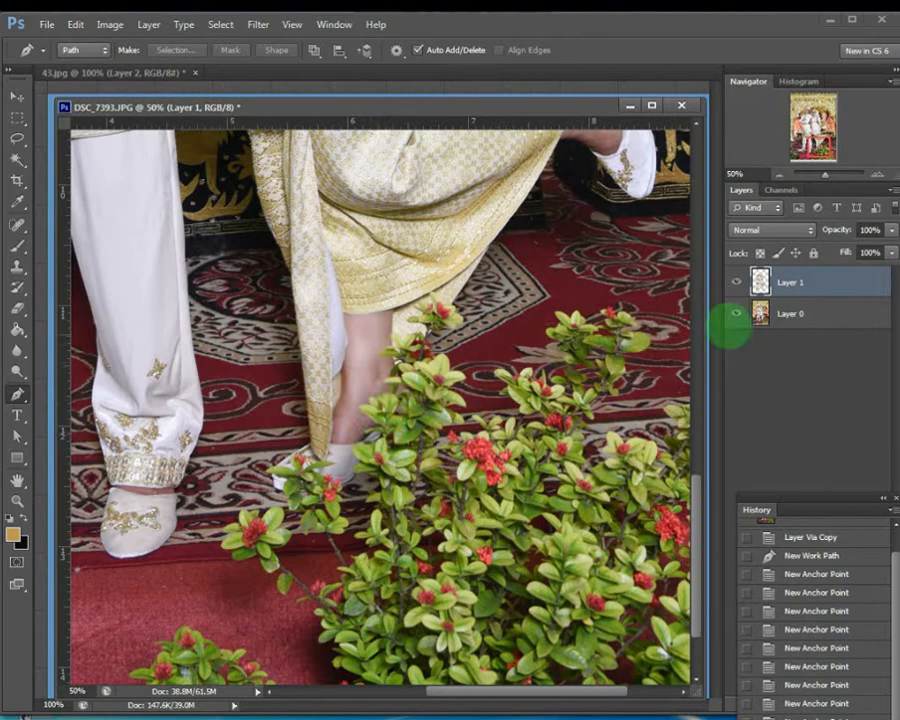
{"action": "left_click", "coordinate": [737, 282]}
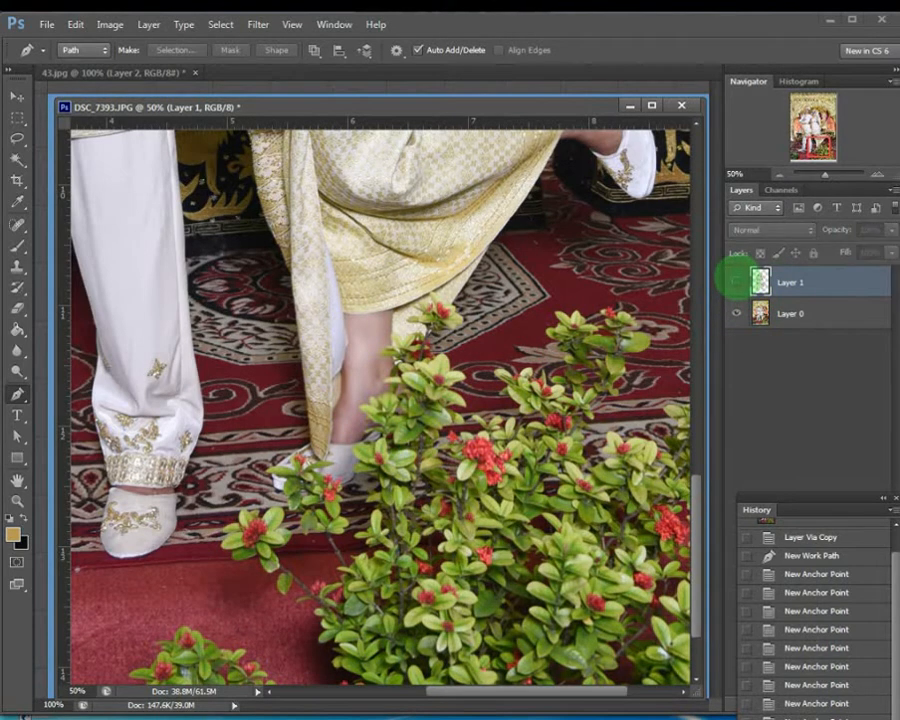
{"action": "left_click", "coordinate": [737, 282]}
{"action": "left_click", "coordinate": [737, 313]}
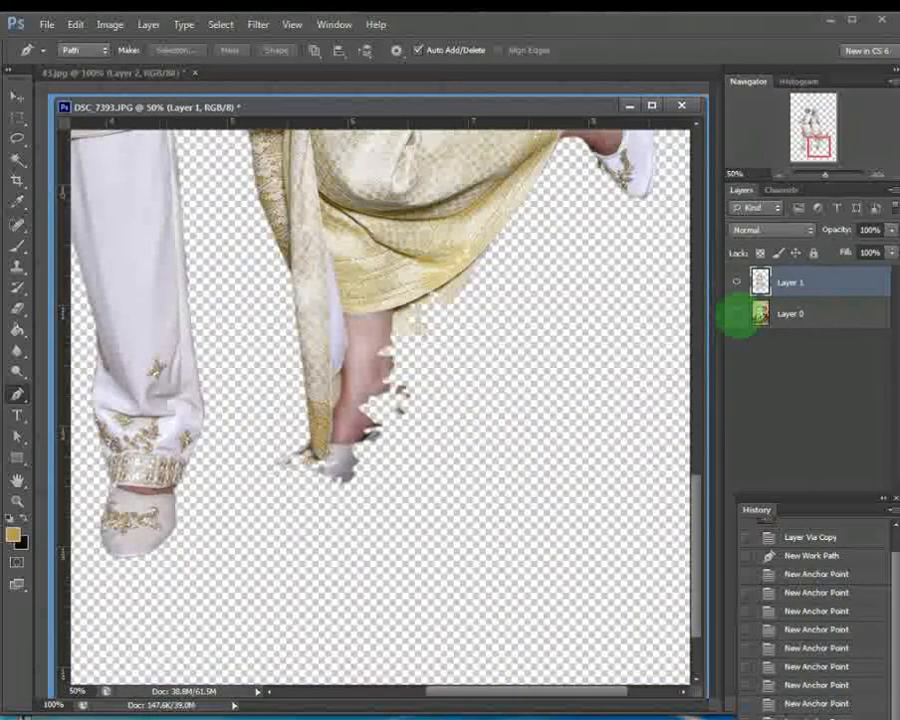
{"action": "left_click", "coordinate": [737, 282]}
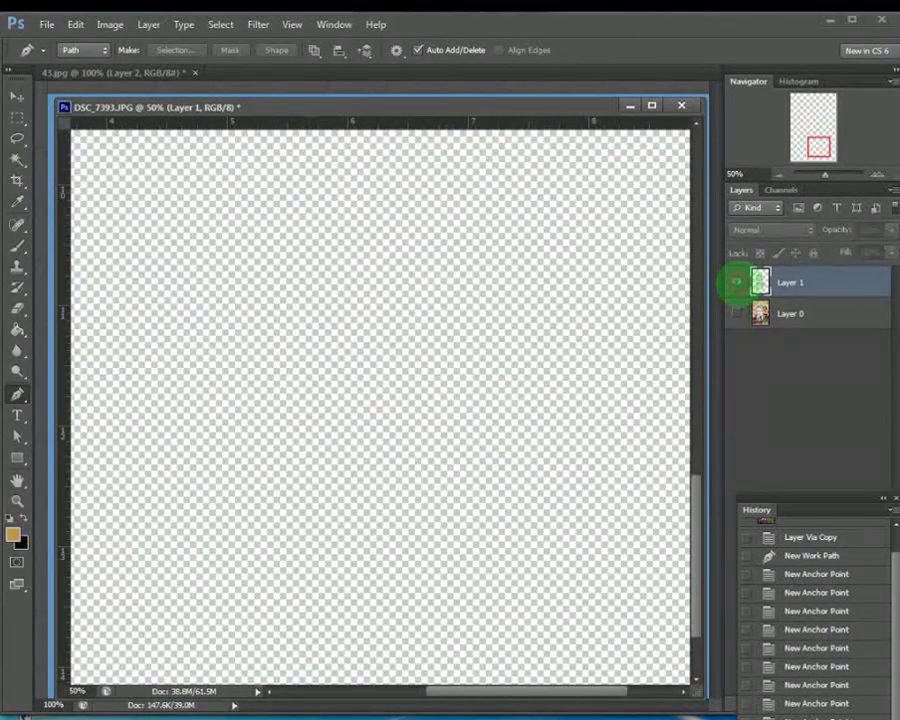
{"action": "left_click", "coordinate": [737, 282]}
{"action": "left_click", "coordinate": [737, 313]}
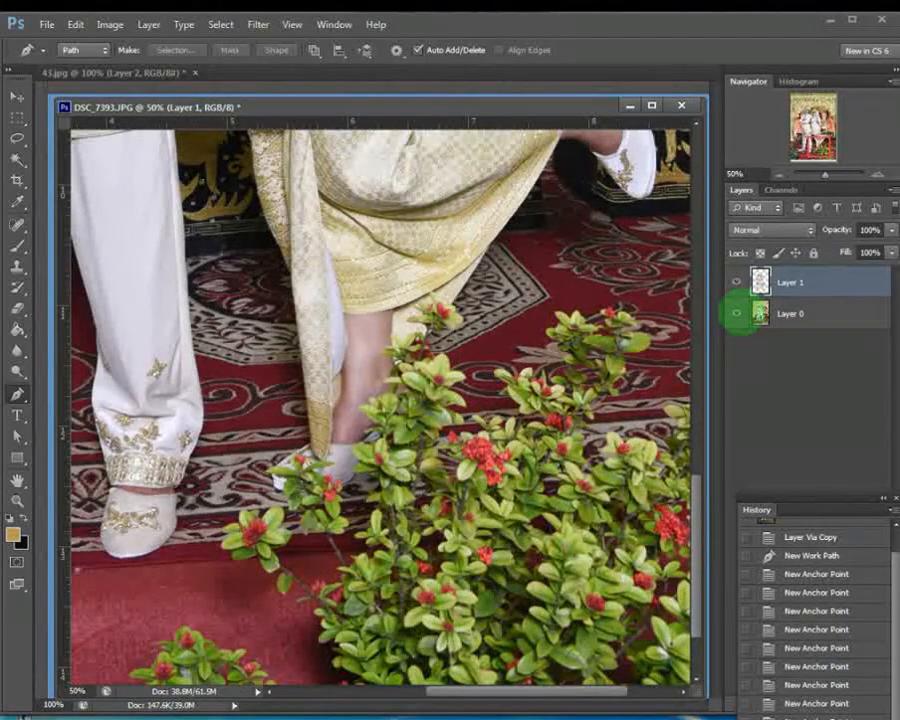
{"action": "left_click", "coordinate": [737, 282]}
{"action": "left_click", "coordinate": [737, 282]}
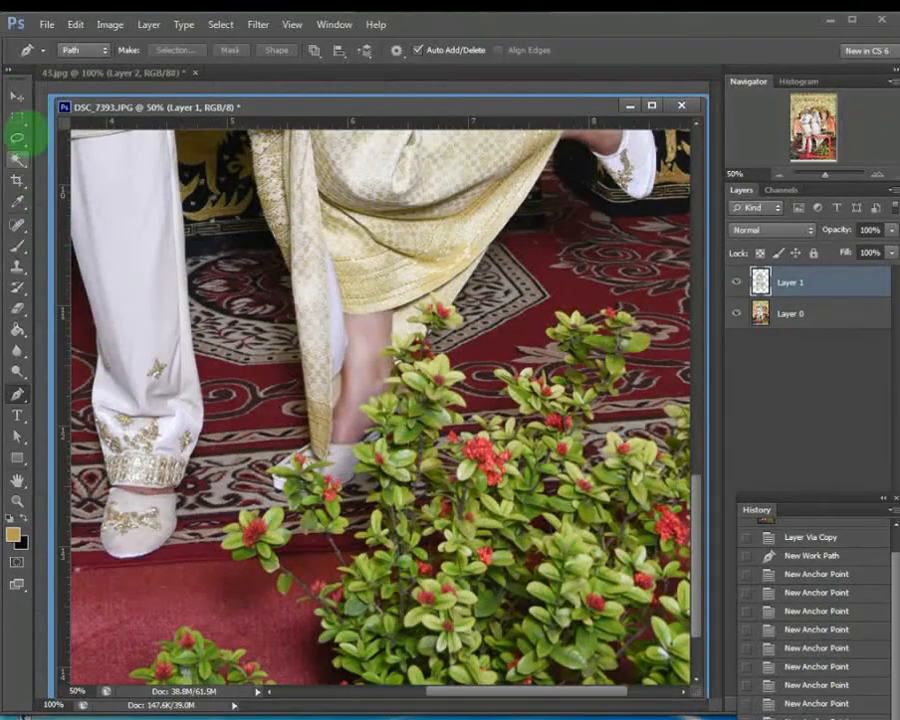
Hide Layer 0 and inspect the leftover background between the groom's waist and the bride on the cut-out
{"action": "left_click", "coordinate": [18, 96]}
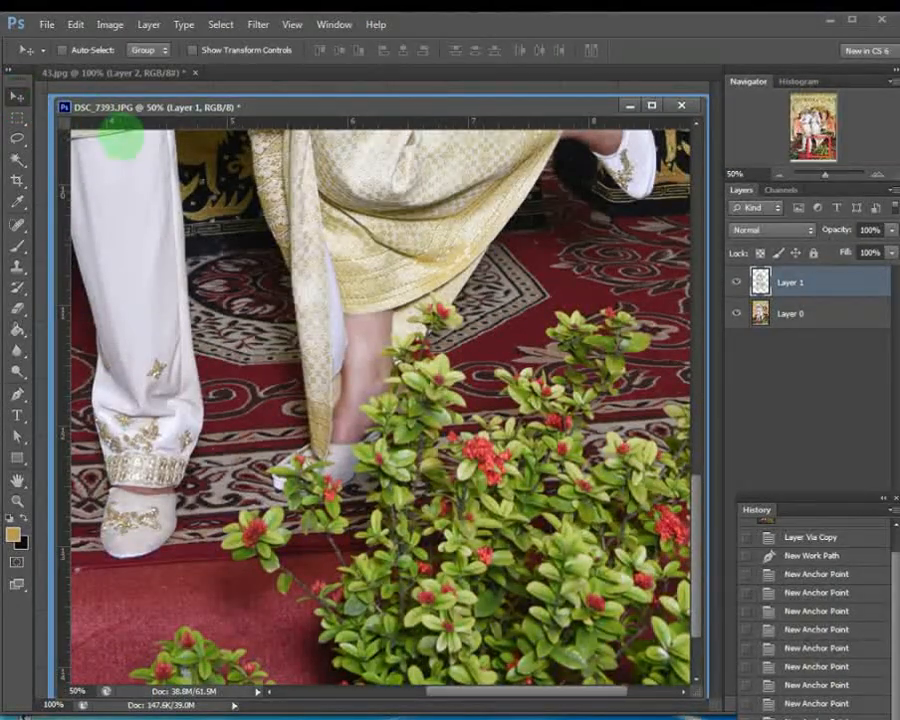
{"action": "left_click_drag", "start_coordinate": [176, 204], "coordinate": [612, 440]}
{"action": "left_click_drag", "start_coordinate": [560, 337], "coordinate": [320, 570]}
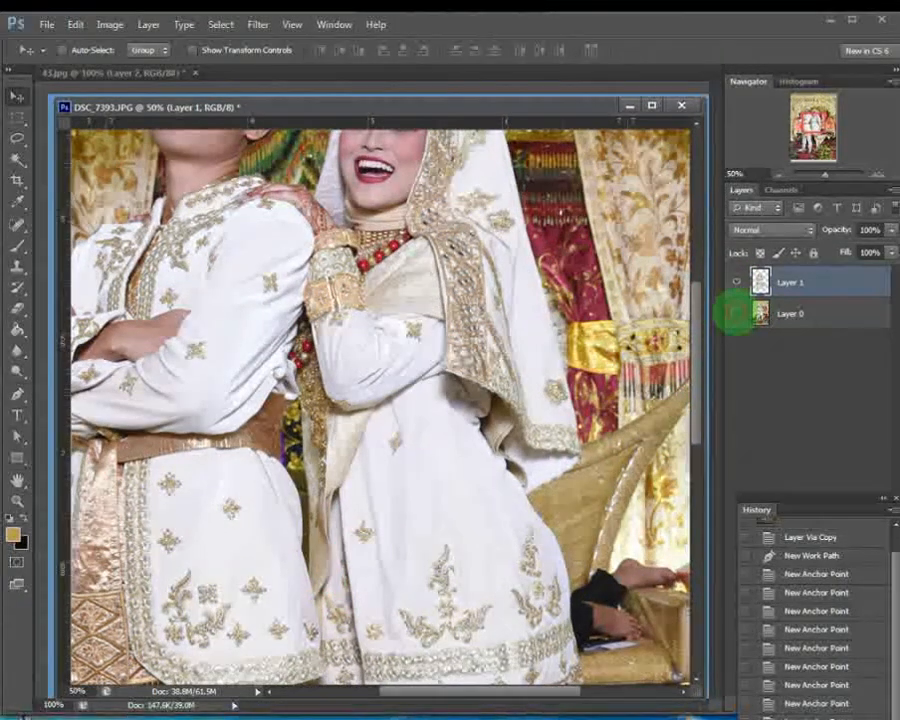
{"action": "left_click", "coordinate": [736, 313]}
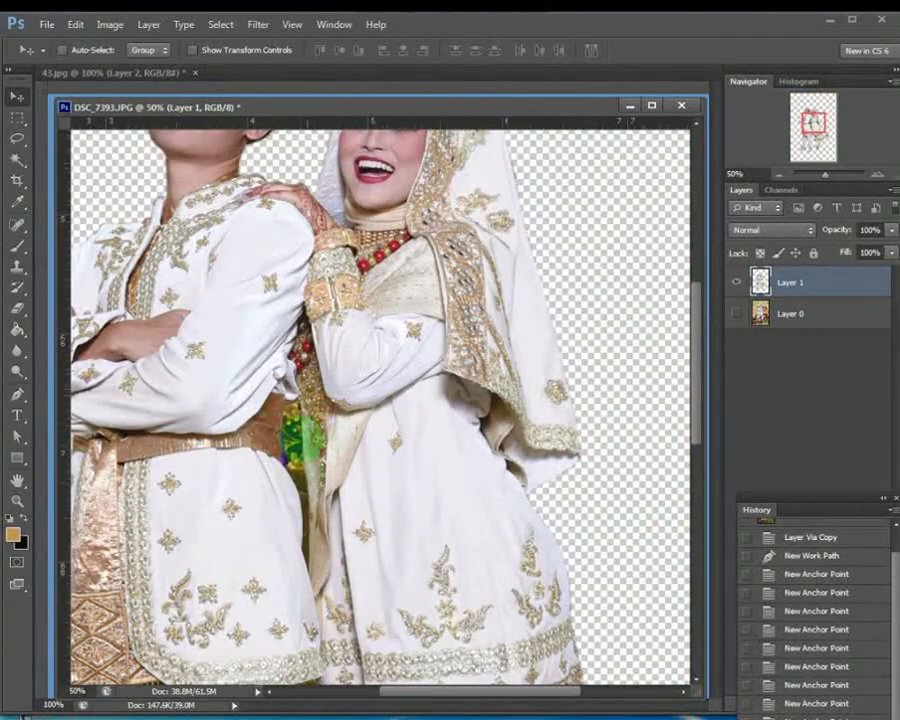
{"action": "scroll", "coordinate": [341, 472], "scroll_direction": "down", "scroll_amount": 5}
{"action": "scroll", "coordinate": [320, 243], "scroll_direction": "up", "scroll_amount": 5}
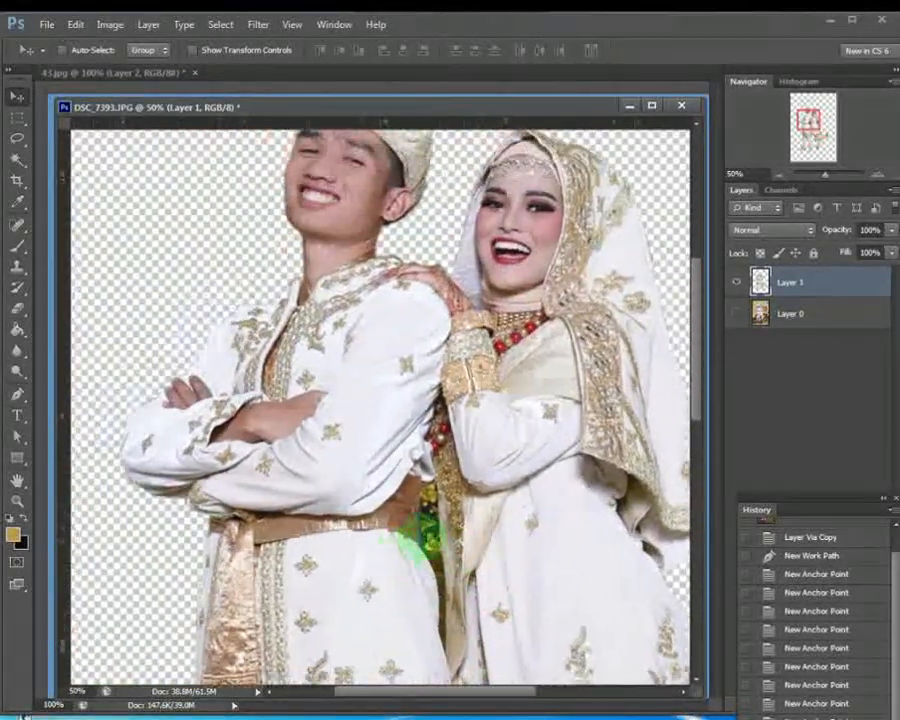
{"action": "left_click_drag", "start_coordinate": [421, 537], "coordinate": [370, 513]}
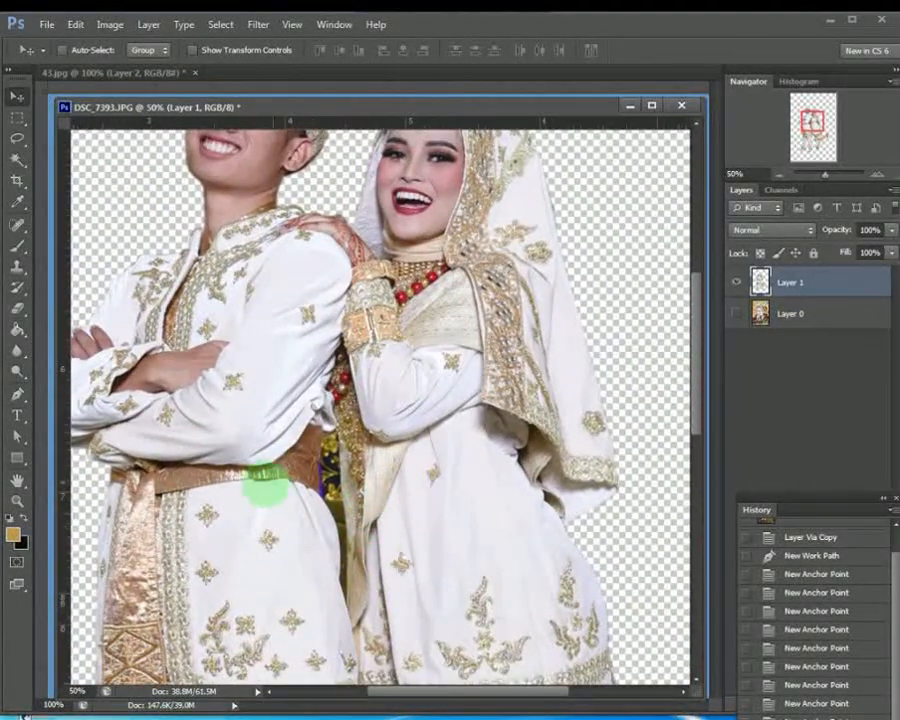
Draw a closed pen path on Layer 1 around the leftover background gap between the groom's belt and tunic and the bride's shawl
{"action": "left_click", "coordinate": [17, 393]}
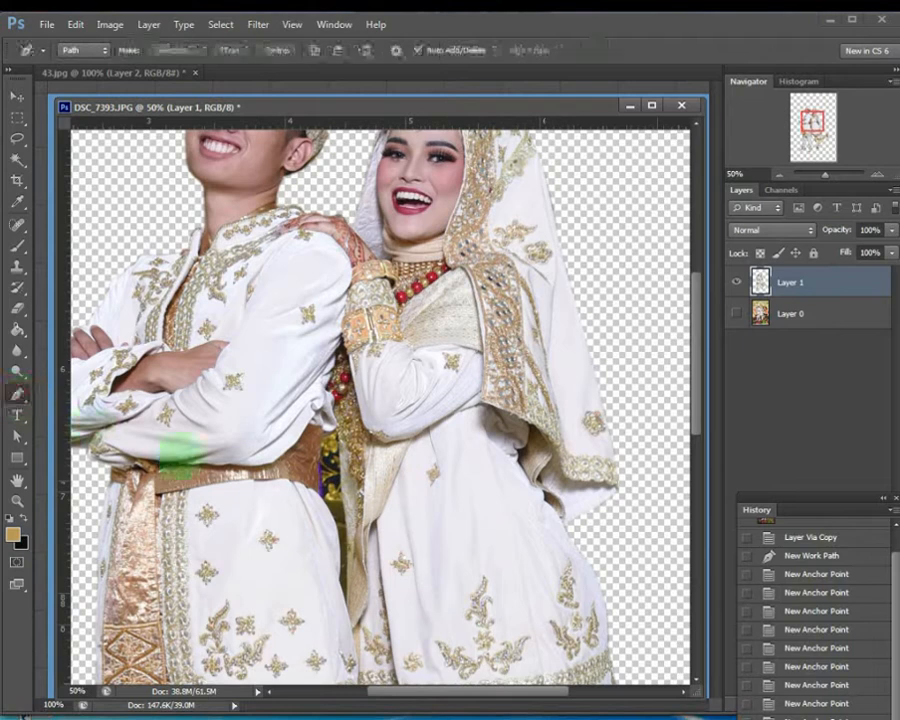
{"action": "left_click", "coordinate": [321, 462]}
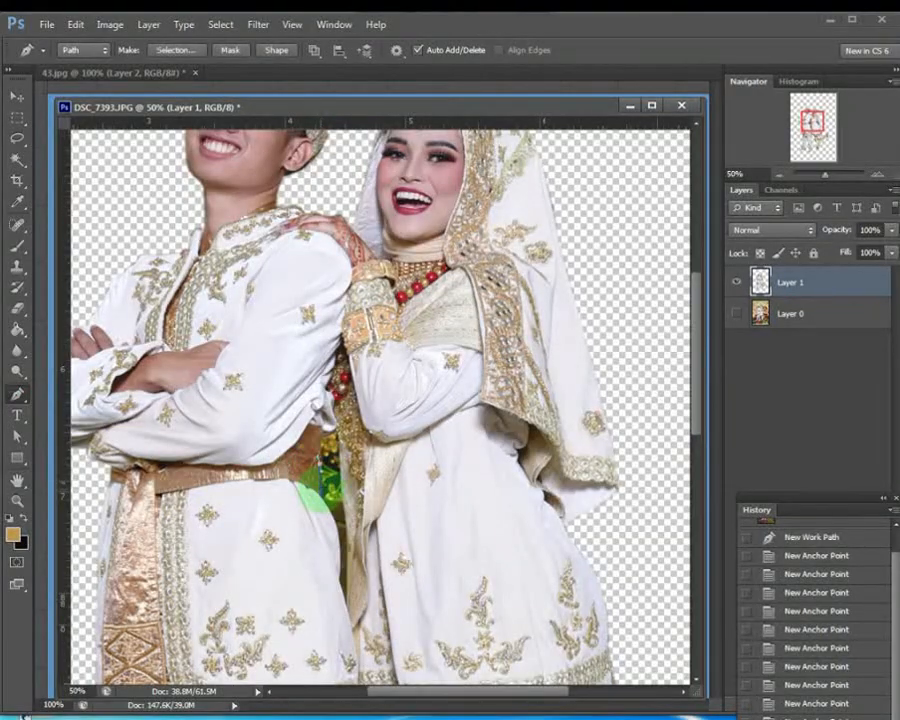
{"action": "left_click", "coordinate": [319, 486]}
{"action": "left_click", "coordinate": [326, 508]}
{"action": "left_click", "coordinate": [336, 532]}
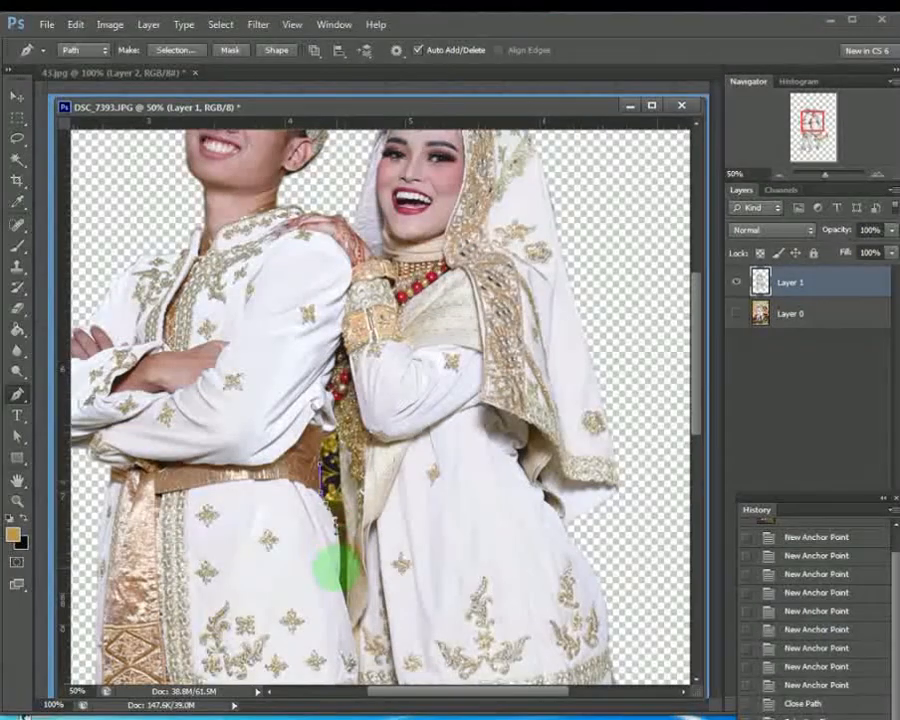
{"action": "key", "text": "ctrl+Return"}
{"action": "key", "text": "ctrl+j"}
{"action": "left_click", "coordinate": [347, 550]}
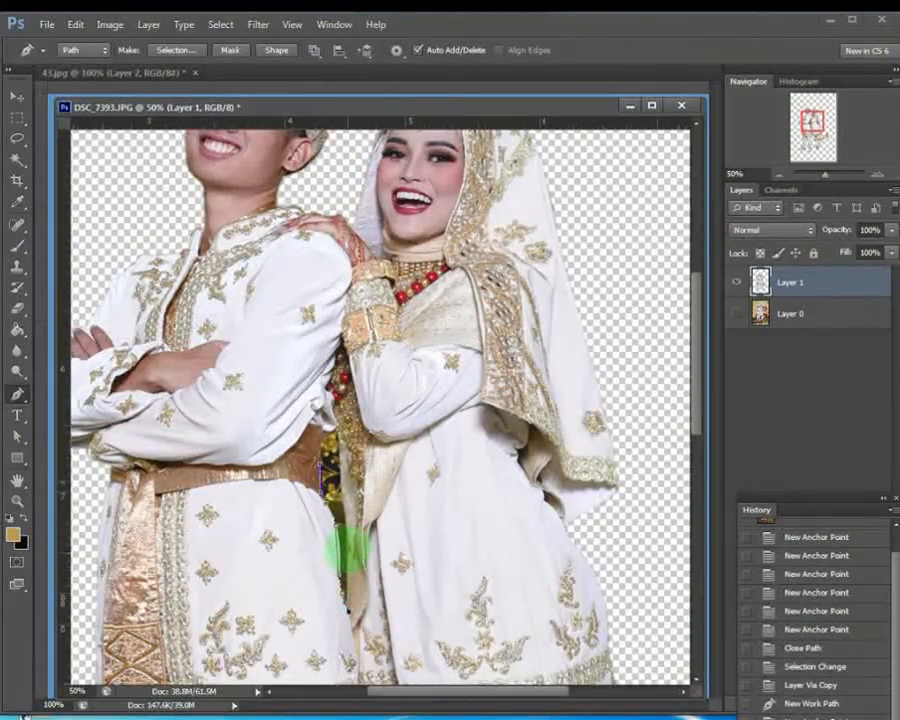
{"action": "left_click", "coordinate": [345, 505]}
{"action": "left_click", "coordinate": [338, 440]}
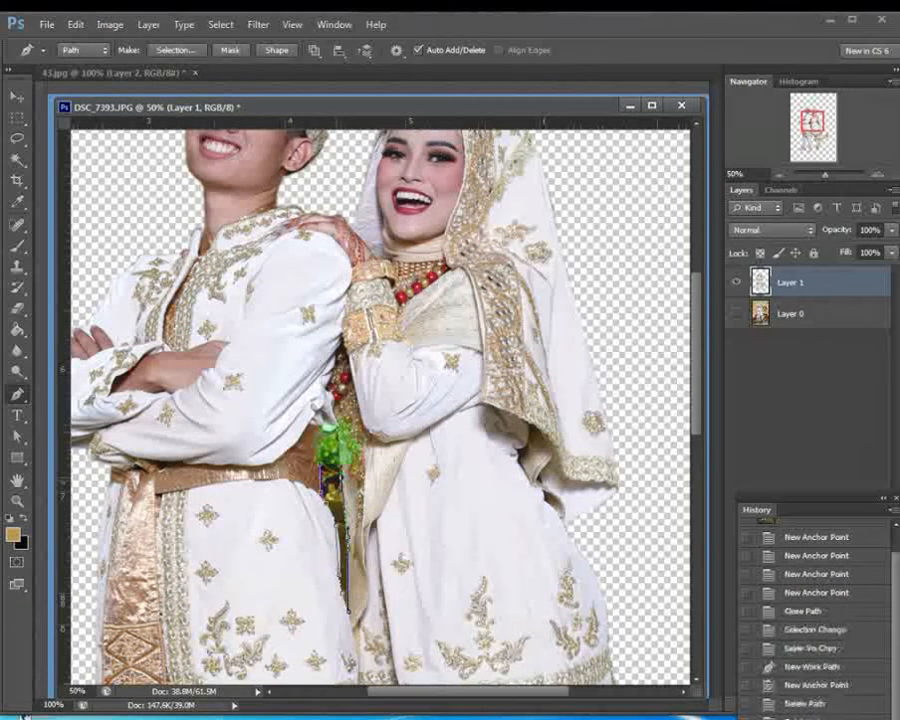
{"action": "left_click", "coordinate": [338, 429]}
{"action": "left_click", "coordinate": [329, 425]}
{"action": "left_click", "coordinate": [325, 429]}
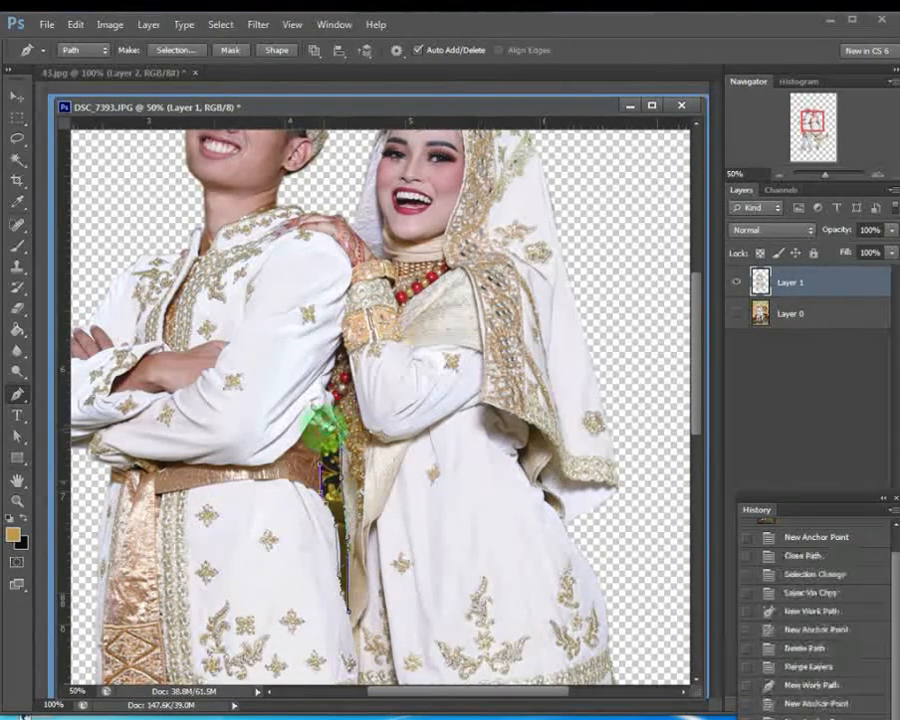
{"action": "left_click", "coordinate": [321, 441]}
{"action": "left_click", "coordinate": [320, 462]}
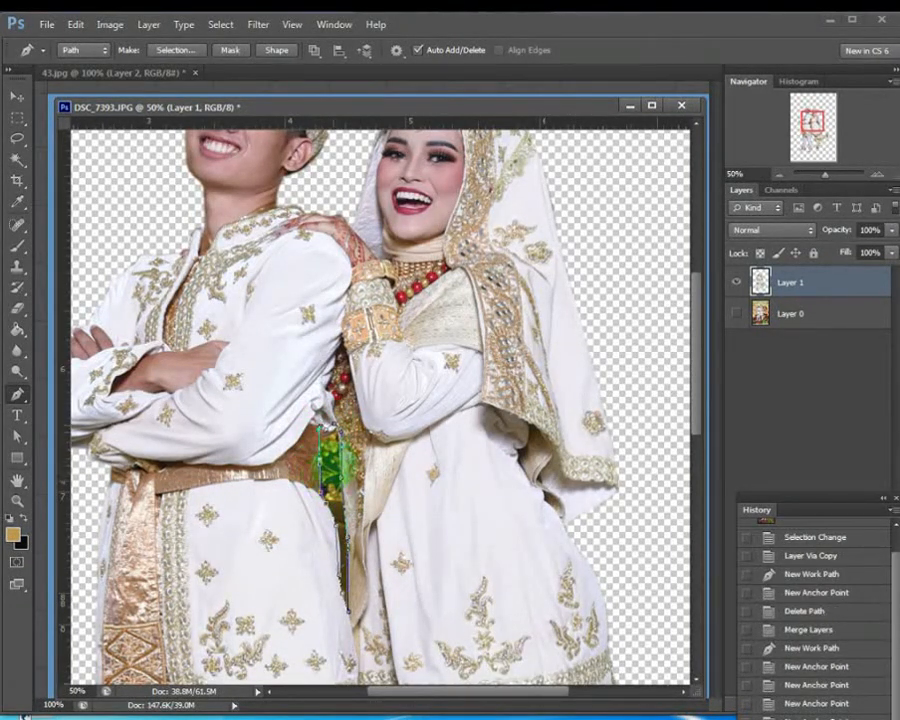
Turn the gap path into a new selection with a 2-pixel feather and delete the background inside it from Layer 1
{"action": "right_click", "coordinate": [335, 460]}
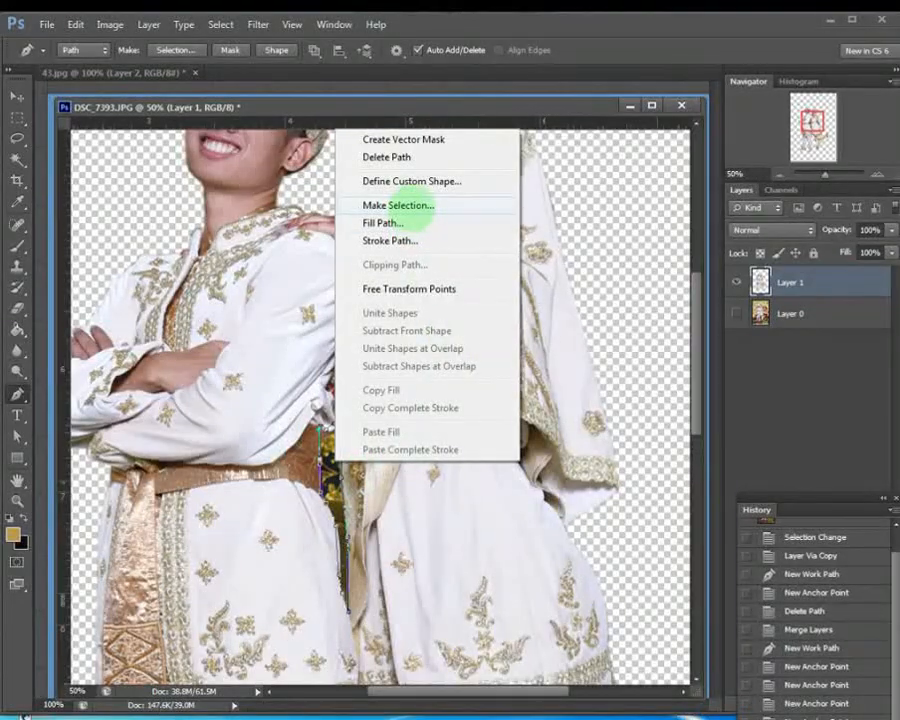
{"action": "left_click", "coordinate": [397, 204]}
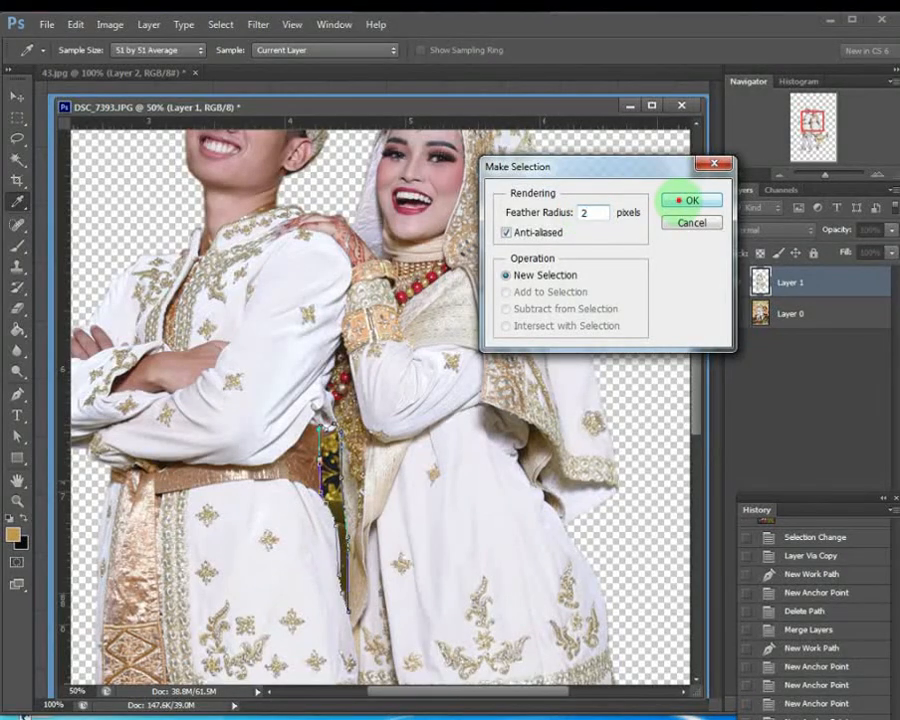
{"action": "left_click", "coordinate": [689, 200]}
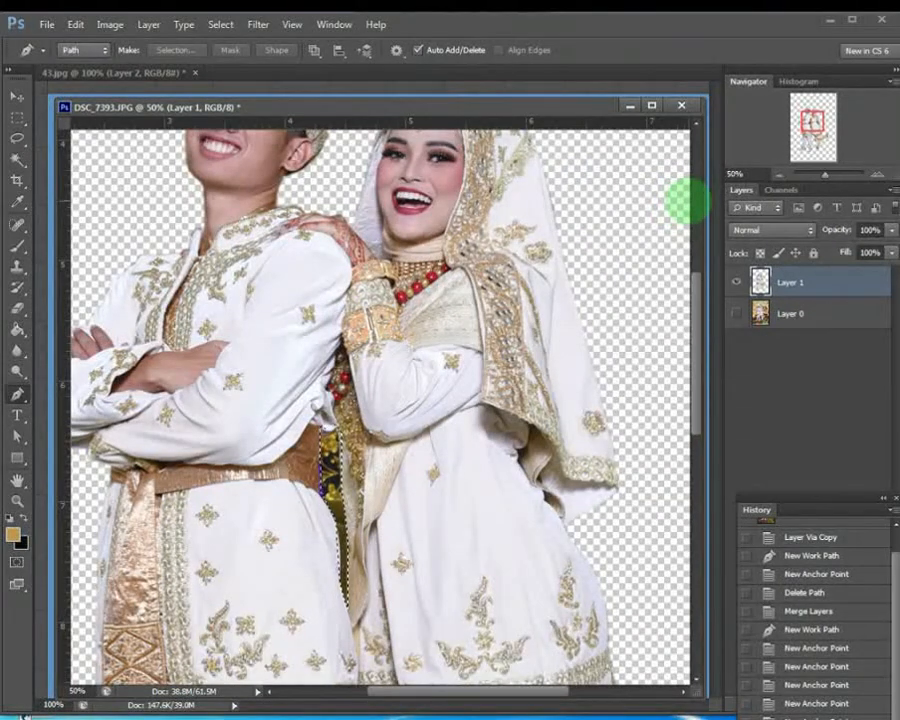
{"action": "key", "text": "Delete"}
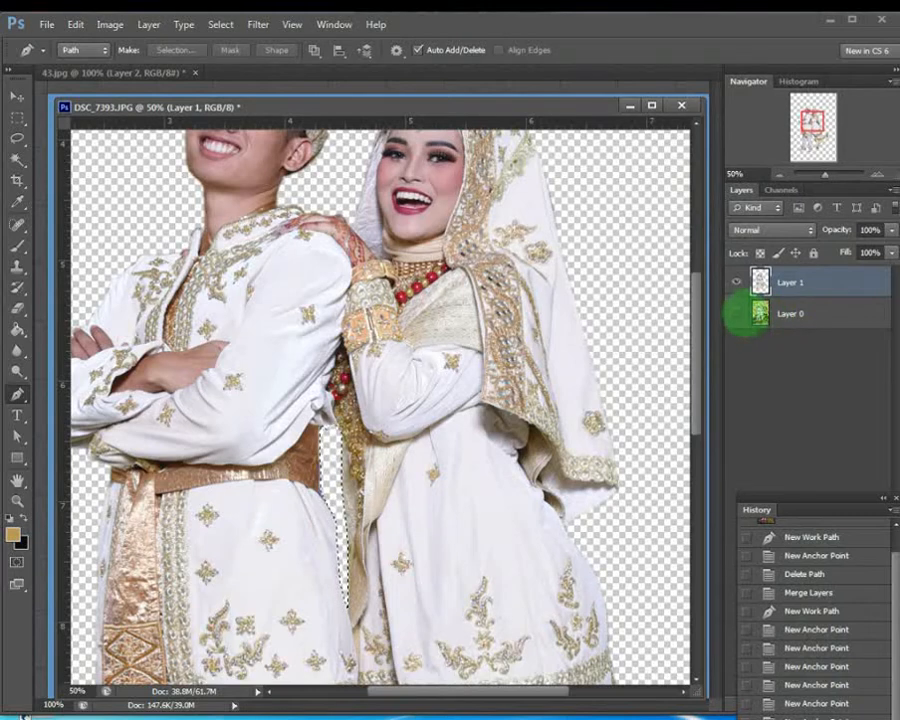
Check the cleared gap by switching Layer 1 off and on, and remove the selection
{"action": "left_click", "coordinate": [736, 281]}
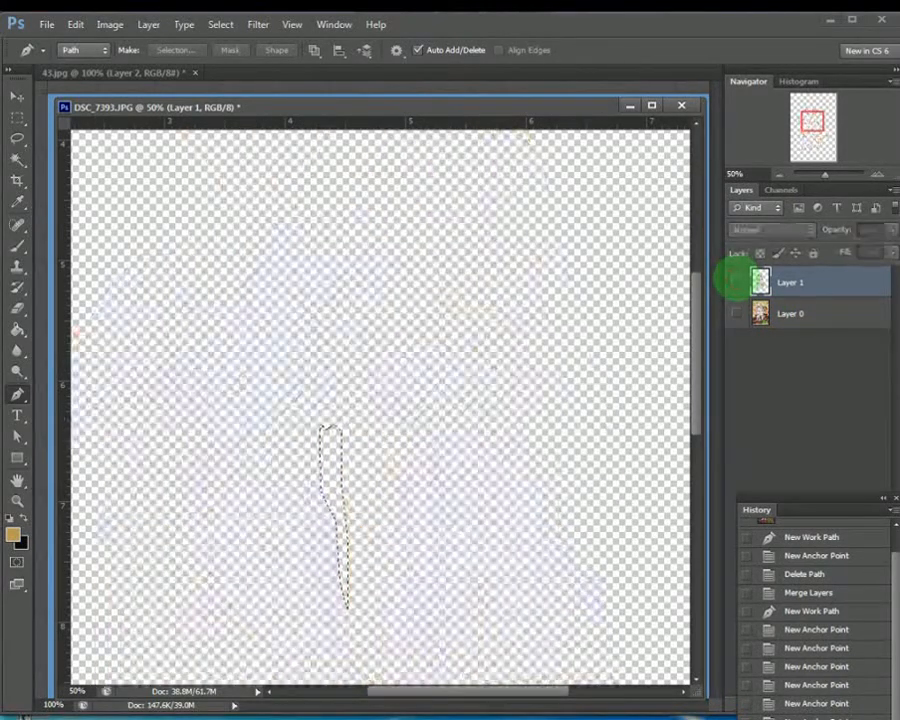
{"action": "left_click", "coordinate": [736, 281]}
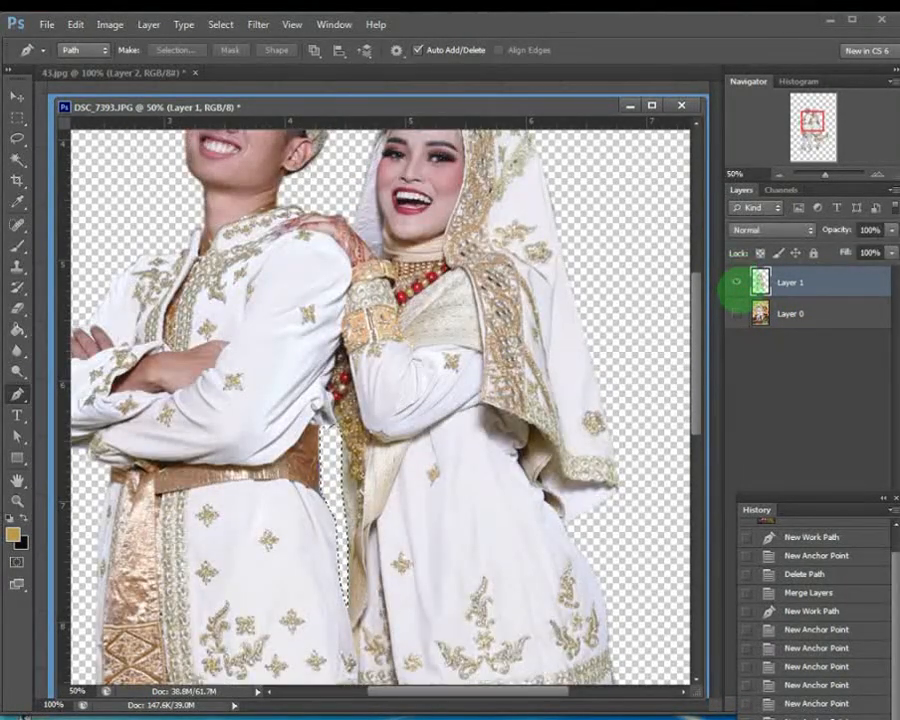
{"action": "left_click", "coordinate": [736, 281]}
{"action": "left_click", "coordinate": [736, 281]}
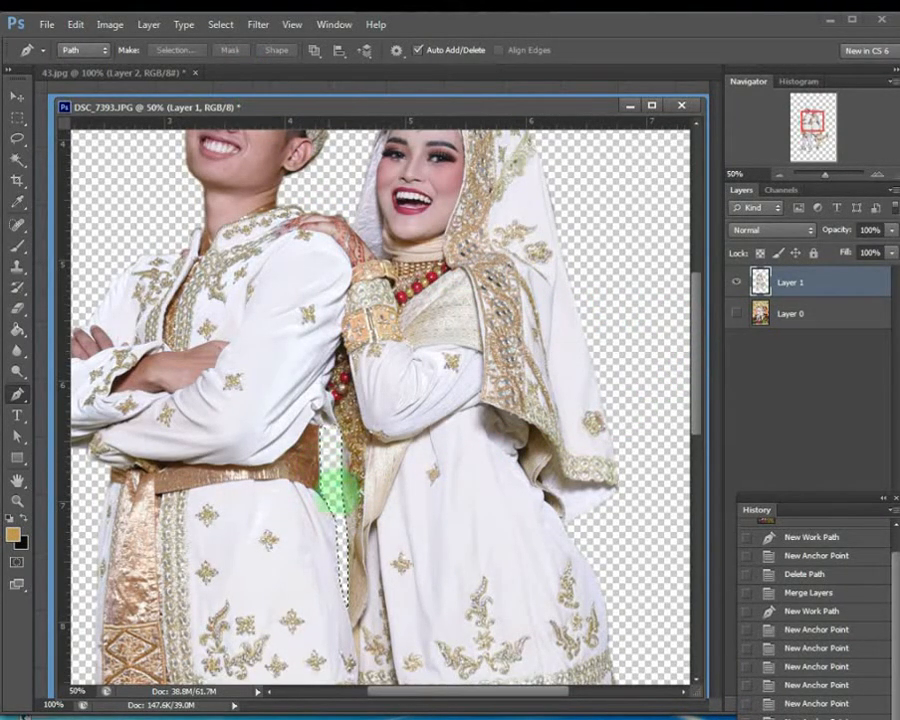
{"action": "left_click", "coordinate": [221, 24]}
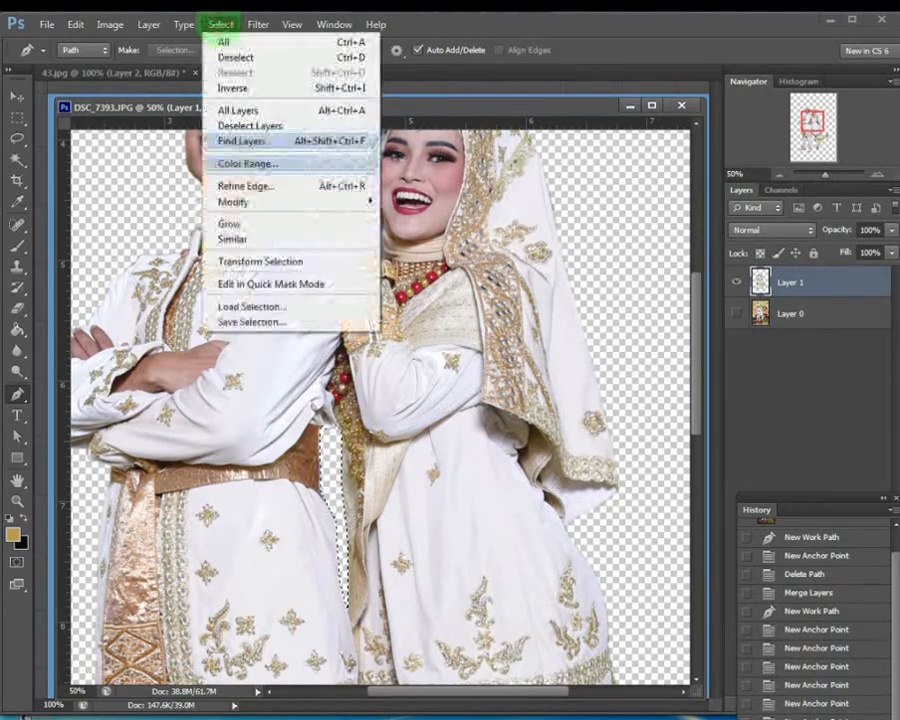
{"action": "left_click", "coordinate": [226, 57]}
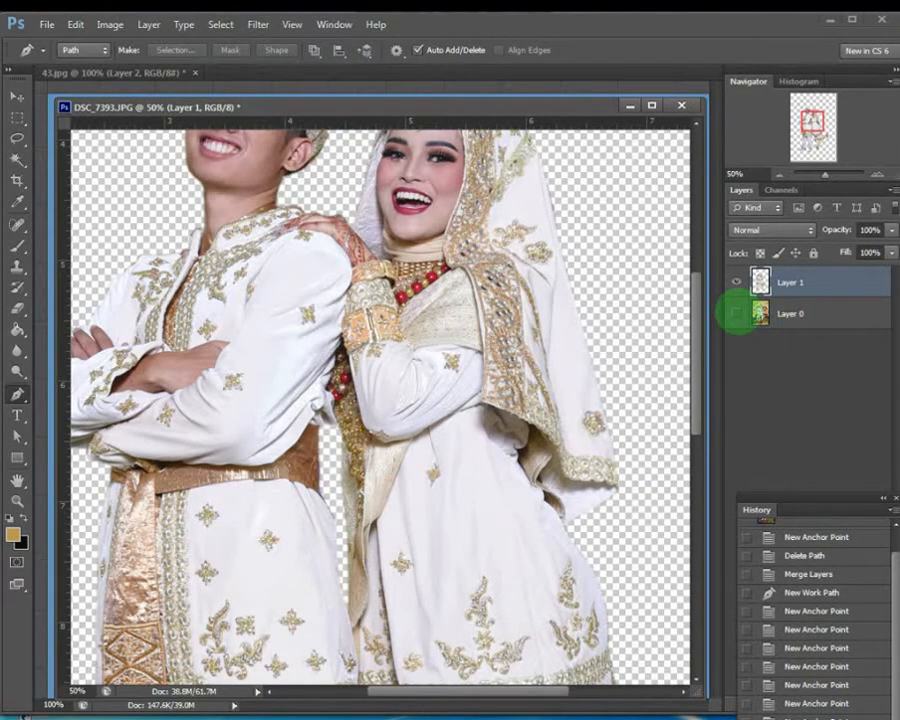
Compare the cleaned cut-out on Layer 1 with the original photo on Layer 0 by alternating their visibility
{"action": "left_click", "coordinate": [737, 314]}
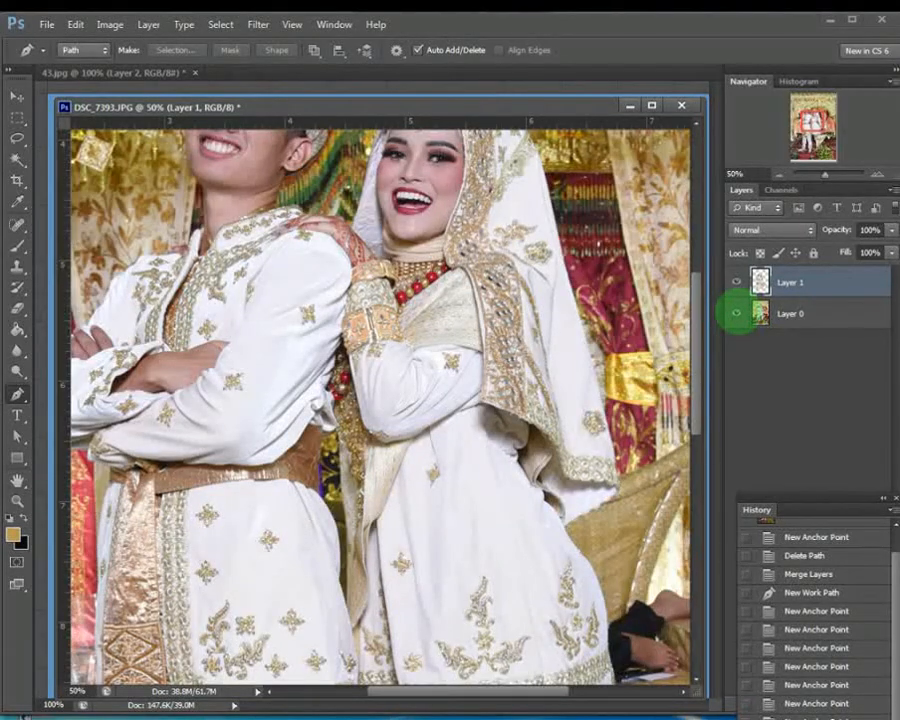
{"action": "left_click", "coordinate": [735, 283]}
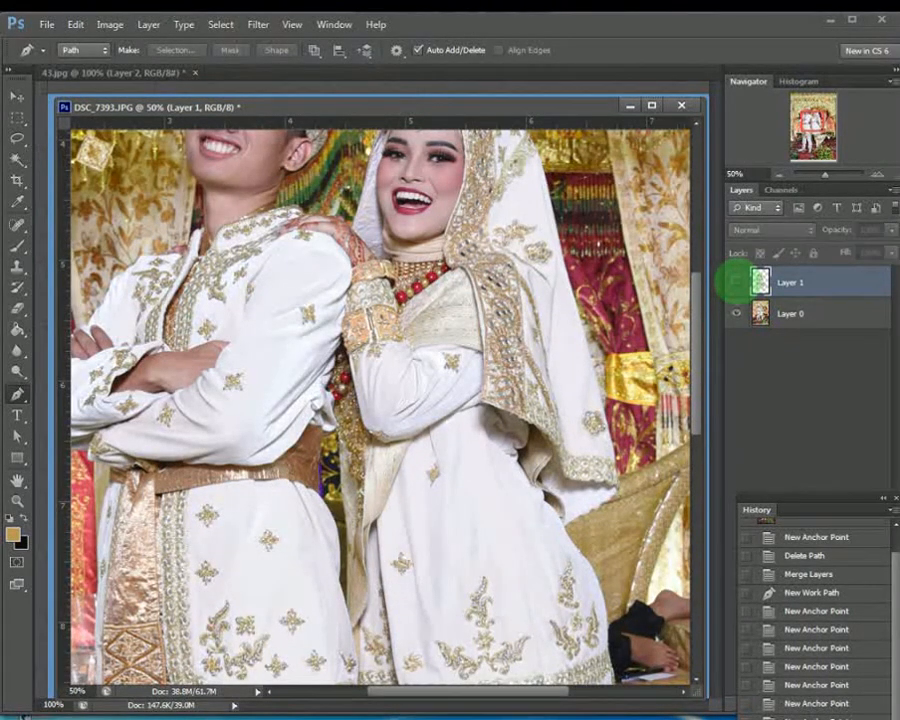
{"action": "left_click", "coordinate": [737, 314]}
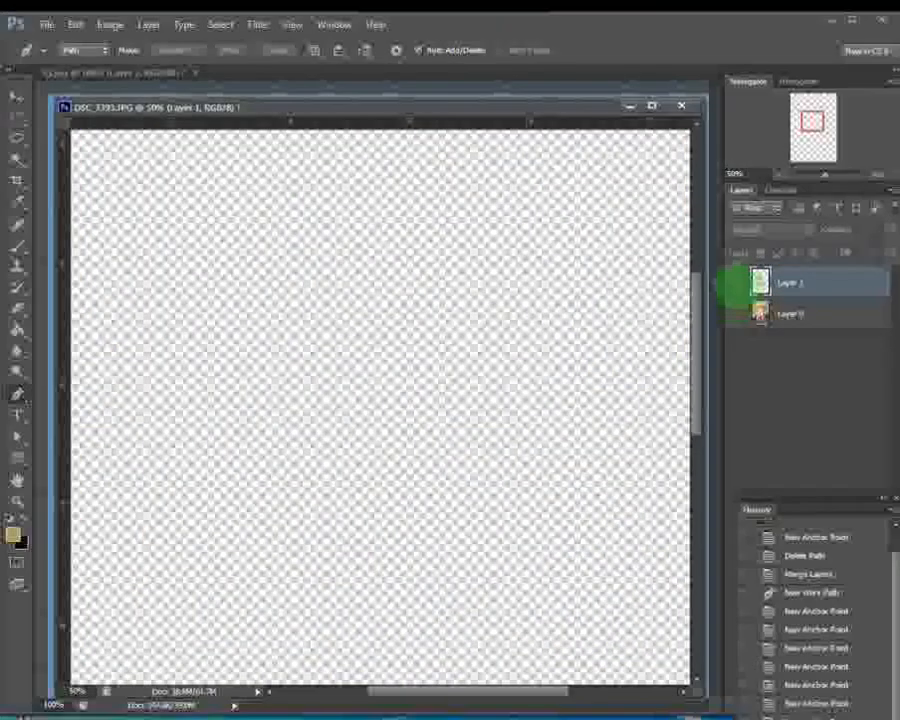
{"action": "left_click", "coordinate": [735, 283]}
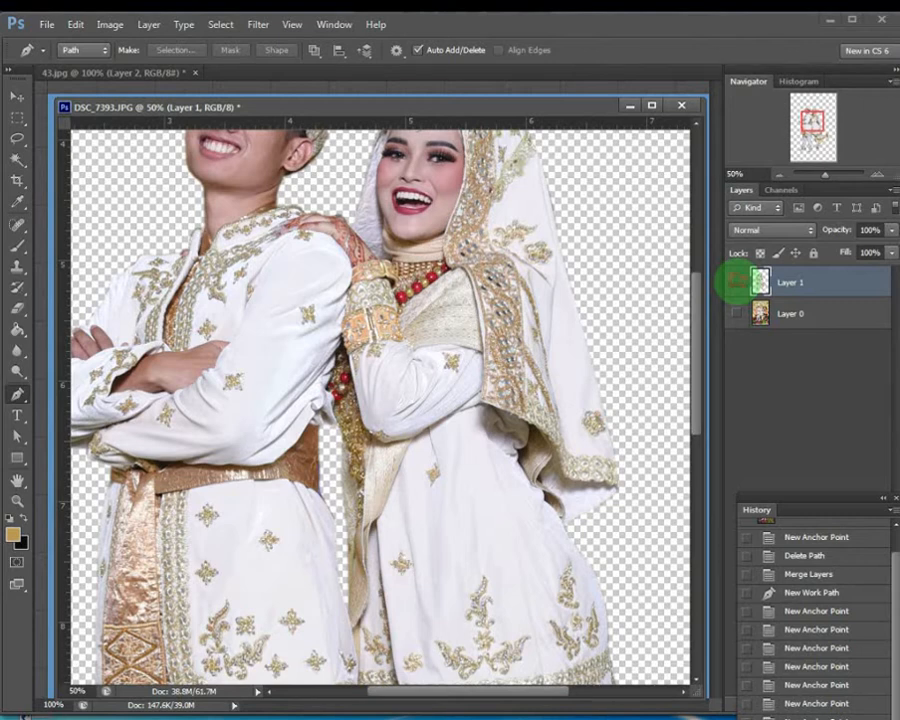
{"action": "left_click", "coordinate": [735, 283]}
{"action": "left_click", "coordinate": [737, 313]}
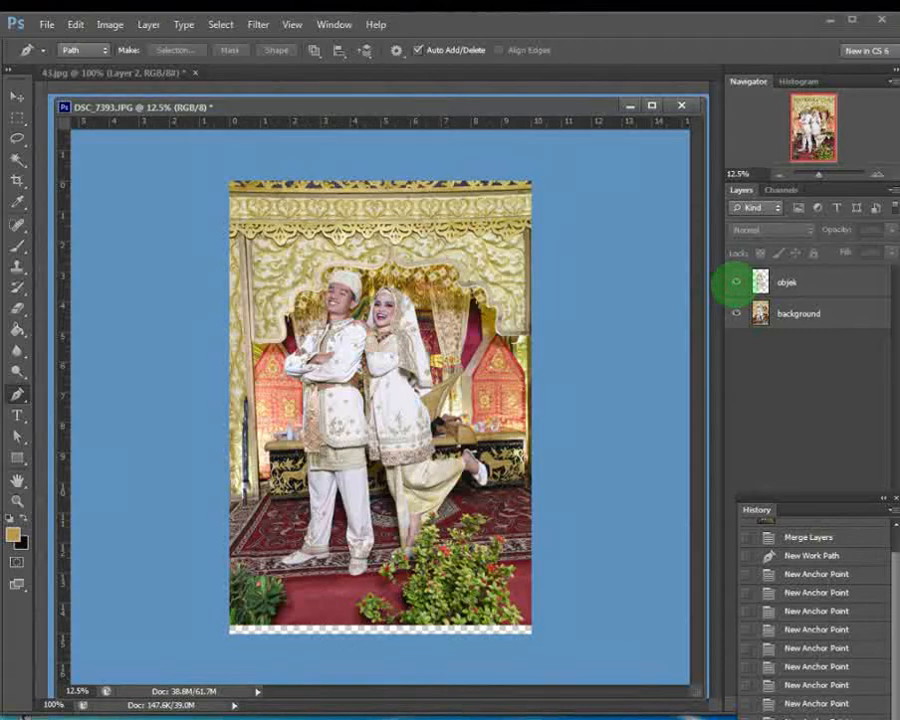
Toggle the visibility of the background layer to view the objek cut-out alone and against the full photo
{"action": "left_click", "coordinate": [736, 313]}
{"action": "left_click", "coordinate": [736, 313]}
{"action": "left_click", "coordinate": [736, 313]}
{"action": "left_click", "coordinate": [736, 313]}
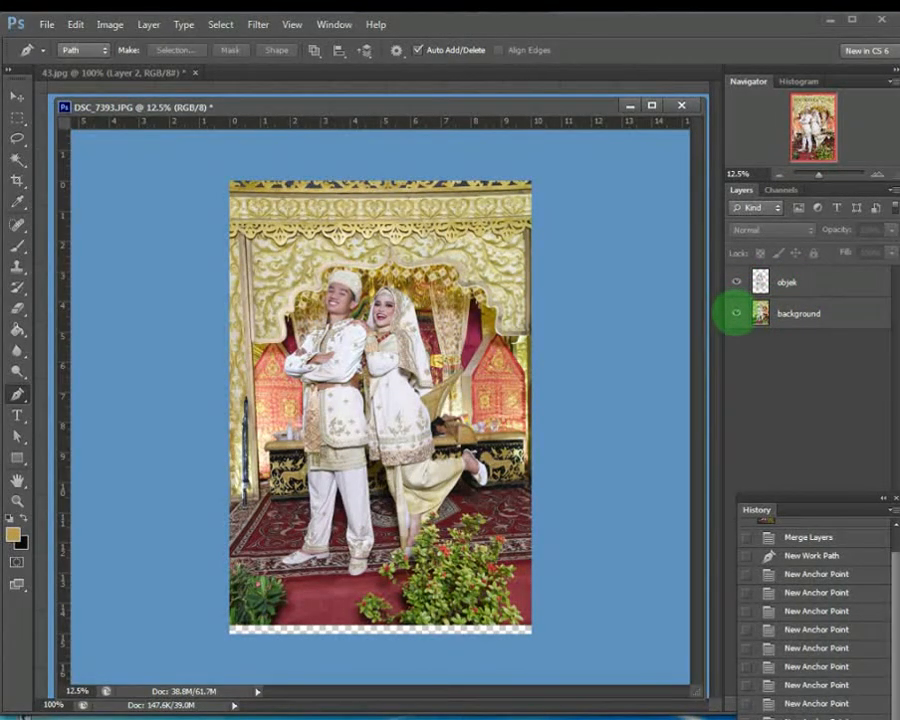
{"action": "left_click", "coordinate": [736, 313]}
{"action": "left_click", "coordinate": [736, 313]}
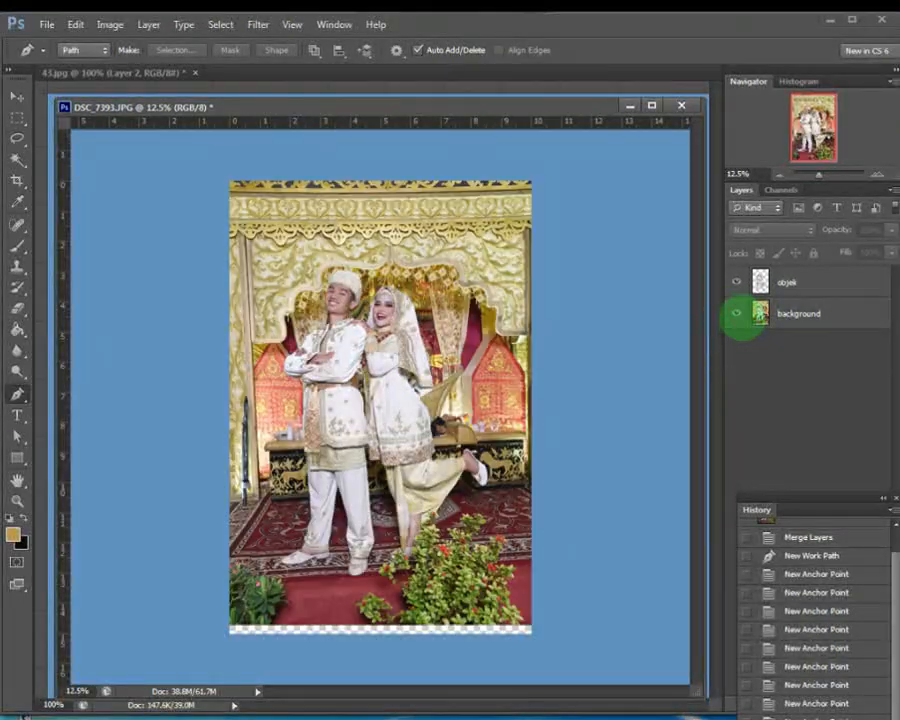
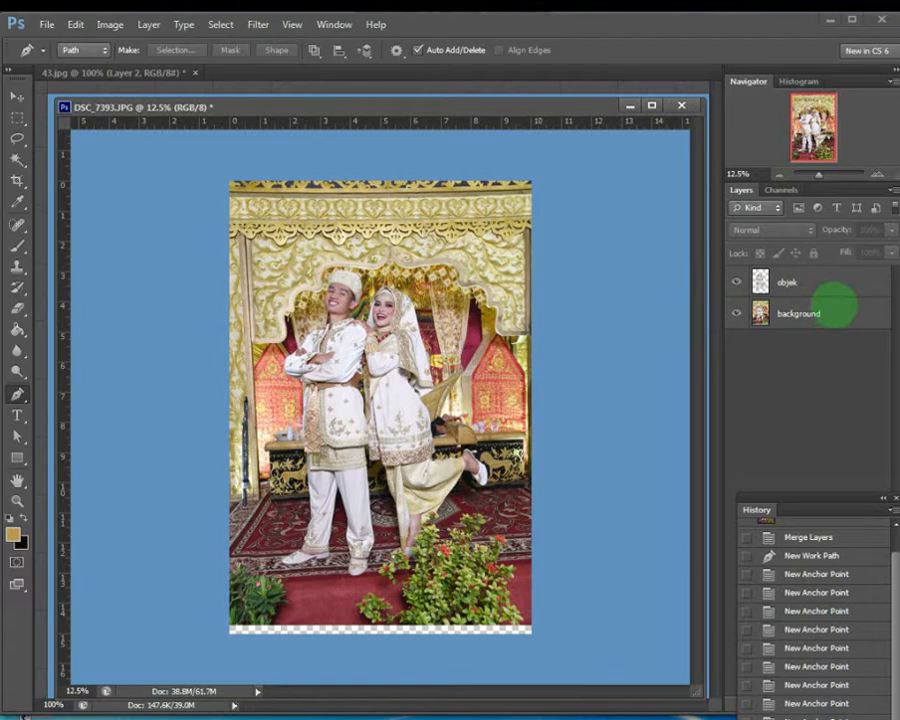
Select the background layer and open the preset styles list in its layer style settings
{"action": "left_click", "coordinate": [815, 303]}
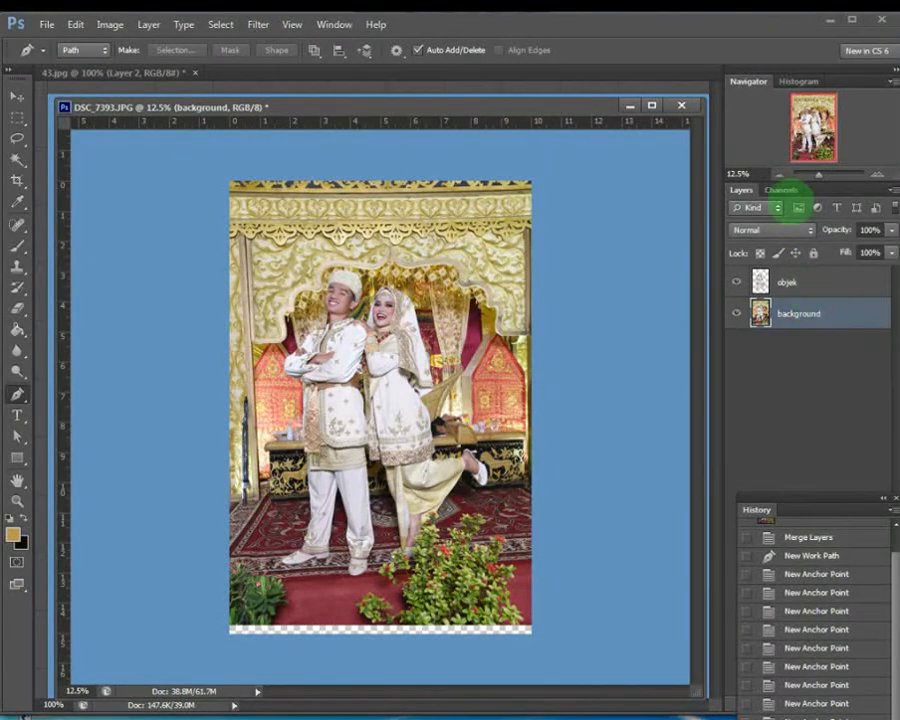
{"action": "left_click", "coordinate": [876, 4]}
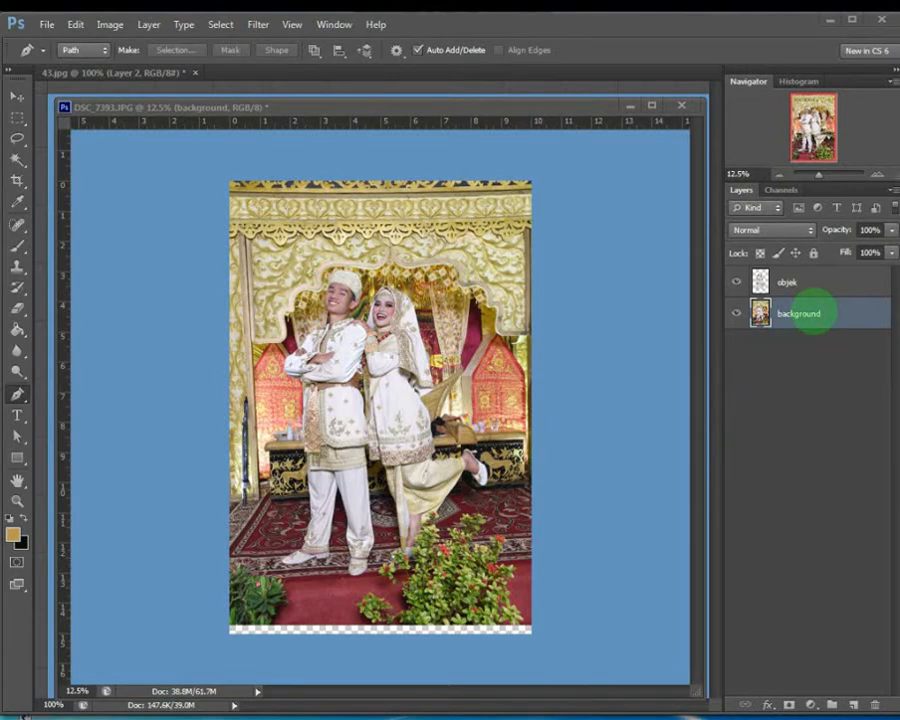
{"action": "left_click", "coordinate": [831, 313]}
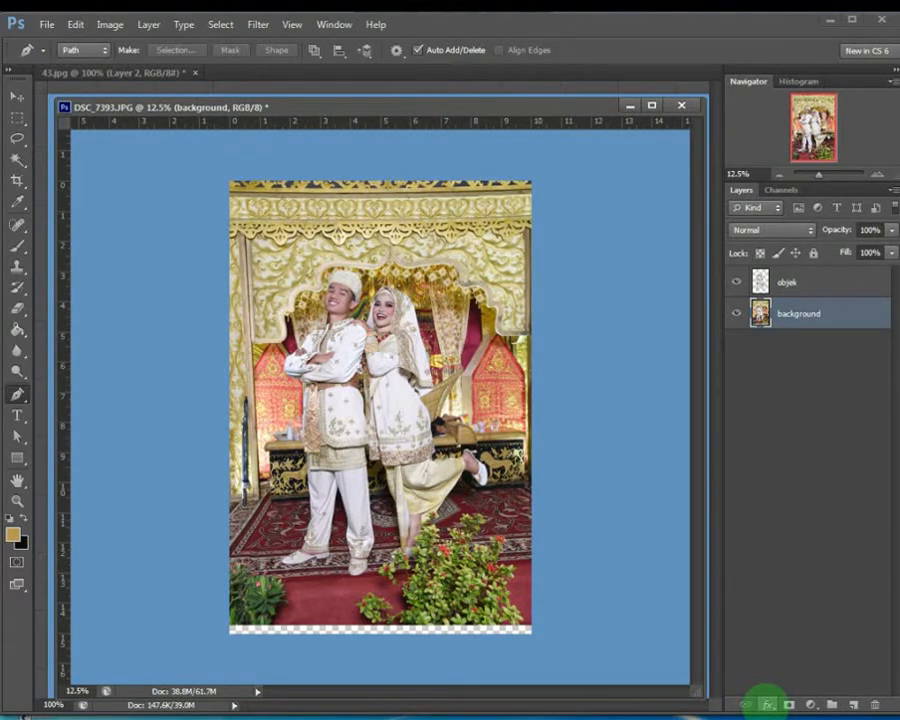
{"action": "left_click", "coordinate": [767, 704]}
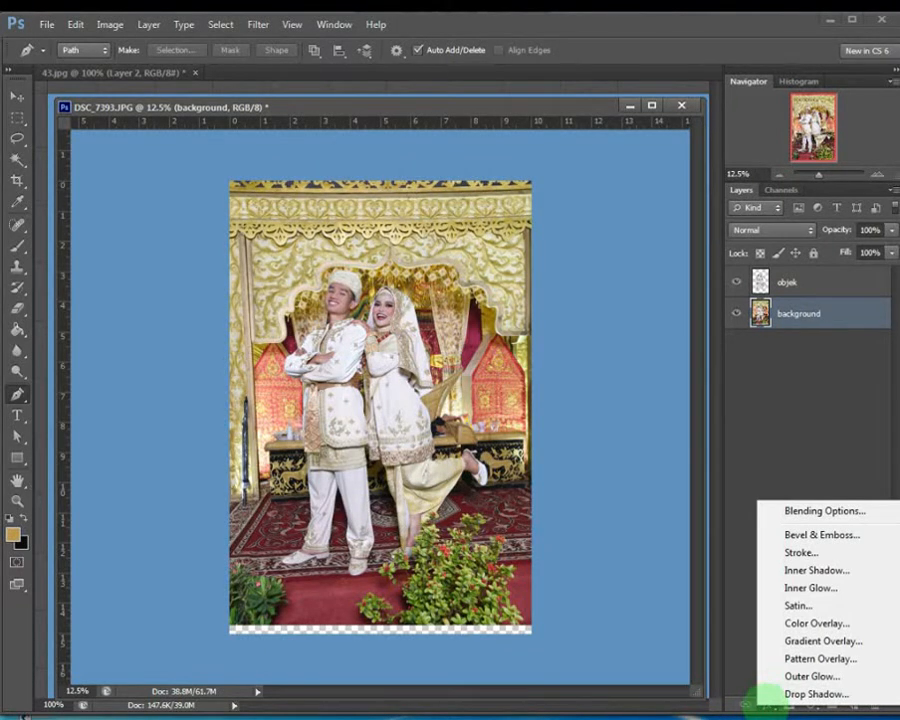
{"action": "left_click", "coordinate": [848, 510]}
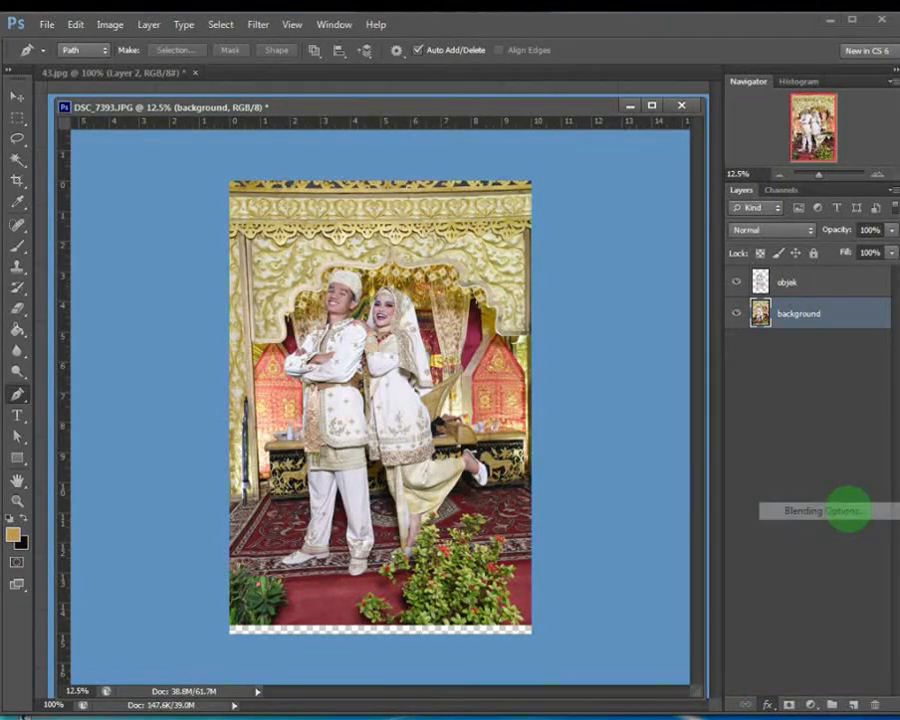
{"action": "left_click_drag", "start_coordinate": [554, 545], "coordinate": [628, 391]}
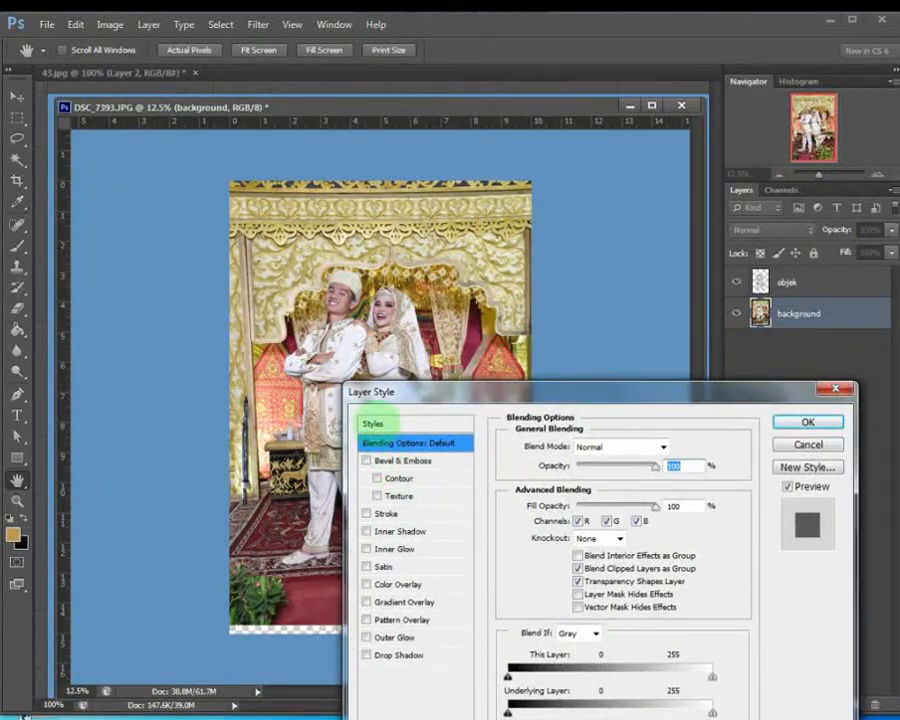
{"action": "left_click", "coordinate": [376, 423]}
{"action": "left_click_drag", "start_coordinate": [567, 392], "coordinate": [340, 365]}
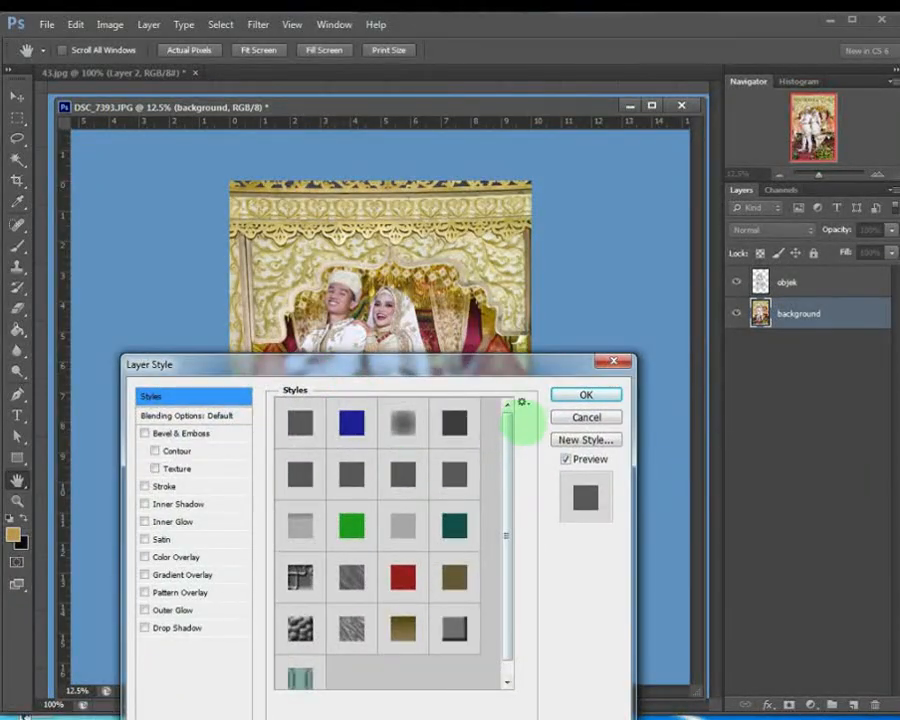
Reset the layer style presets, replacing the current set with the default styles
{"action": "left_click", "coordinate": [521, 402]}
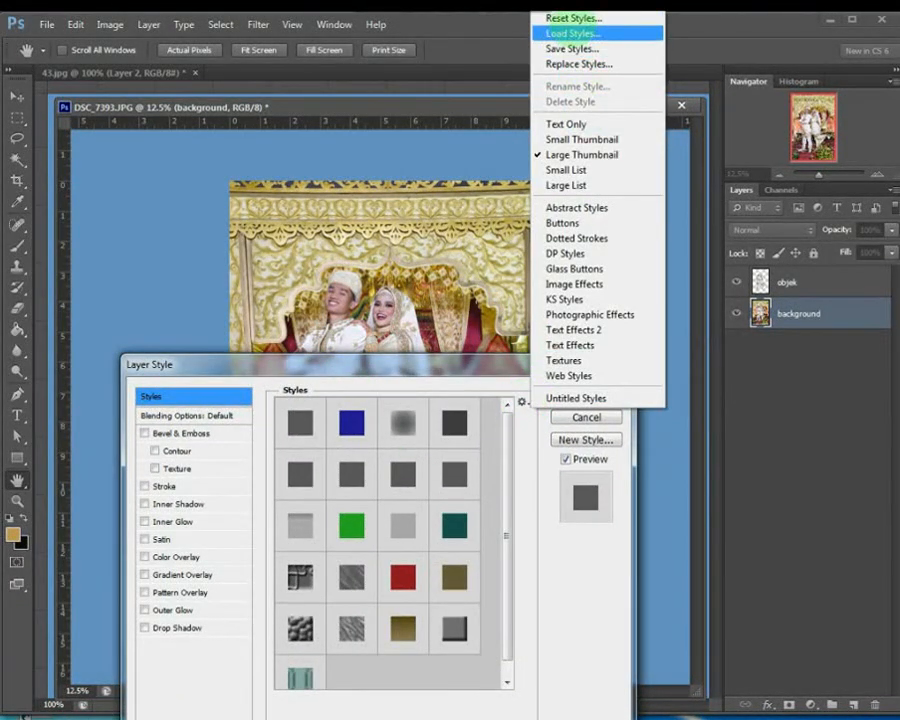
{"action": "left_click", "coordinate": [572, 18]}
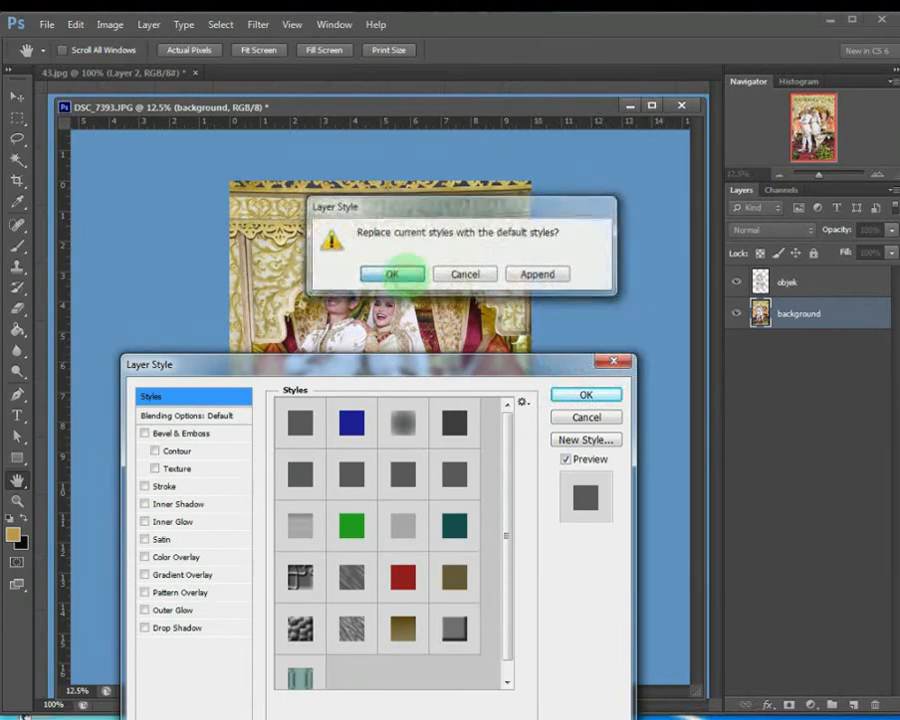
{"action": "left_click", "coordinate": [392, 273]}
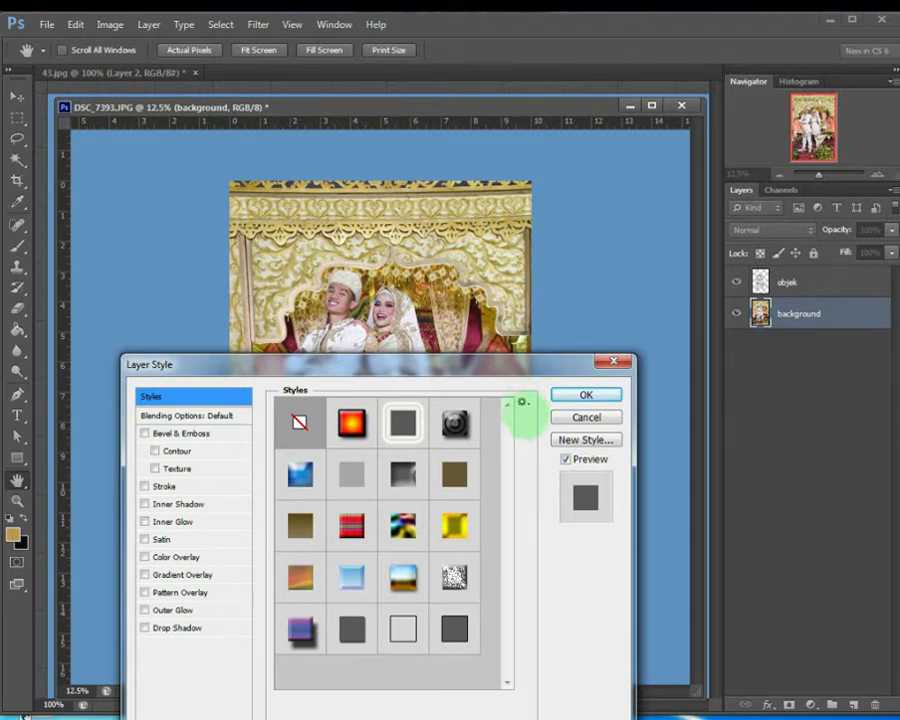
Replace the listed presets with the Image Effects style set and move the dialog clear of the couple
{"action": "left_click", "coordinate": [521, 402]}
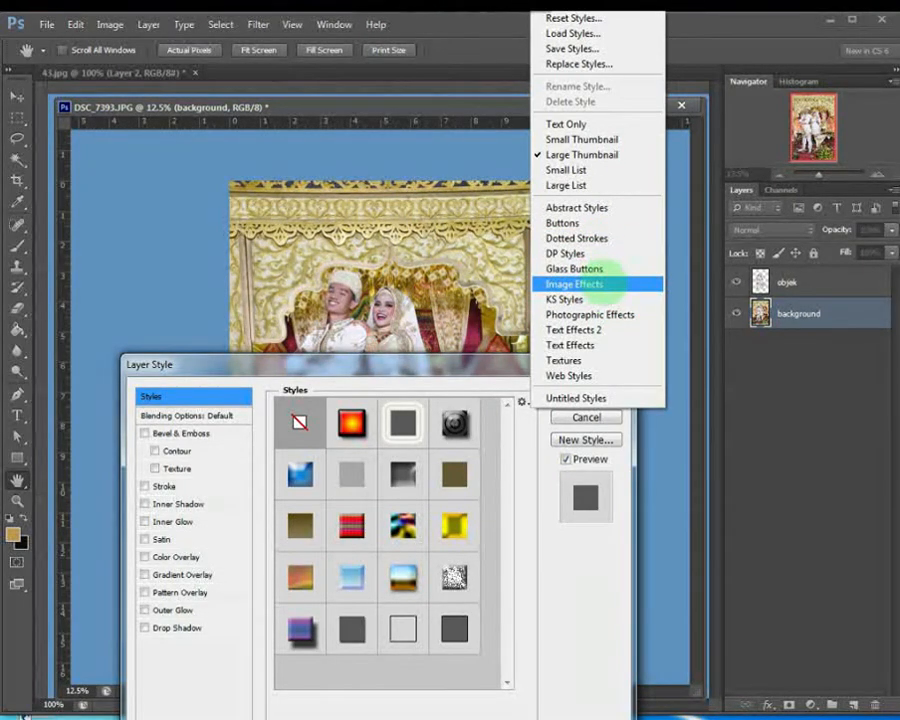
{"action": "left_click", "coordinate": [612, 284]}
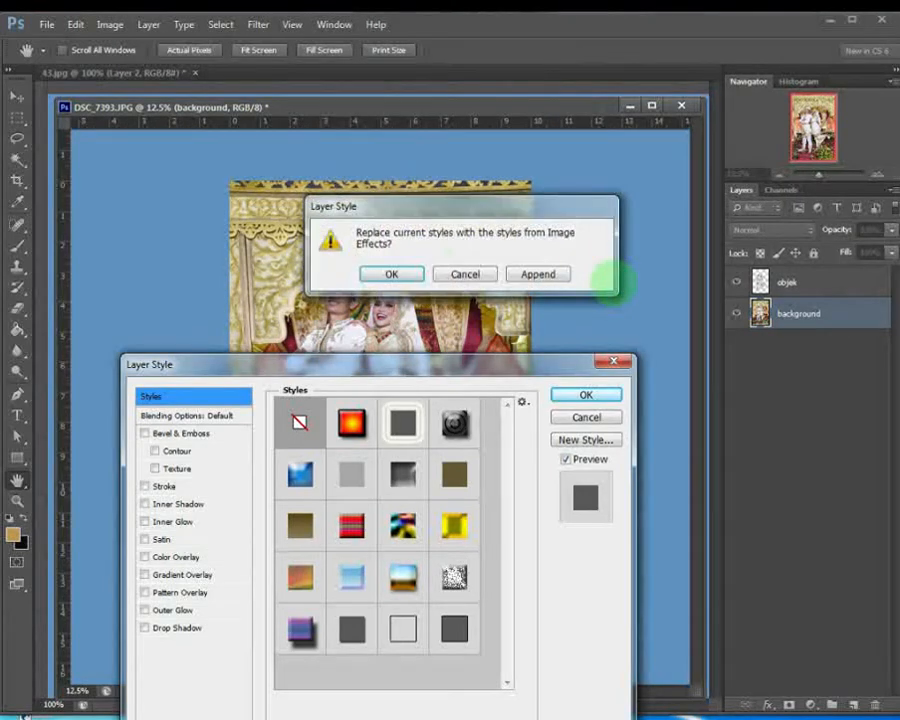
{"action": "left_click", "coordinate": [391, 274]}
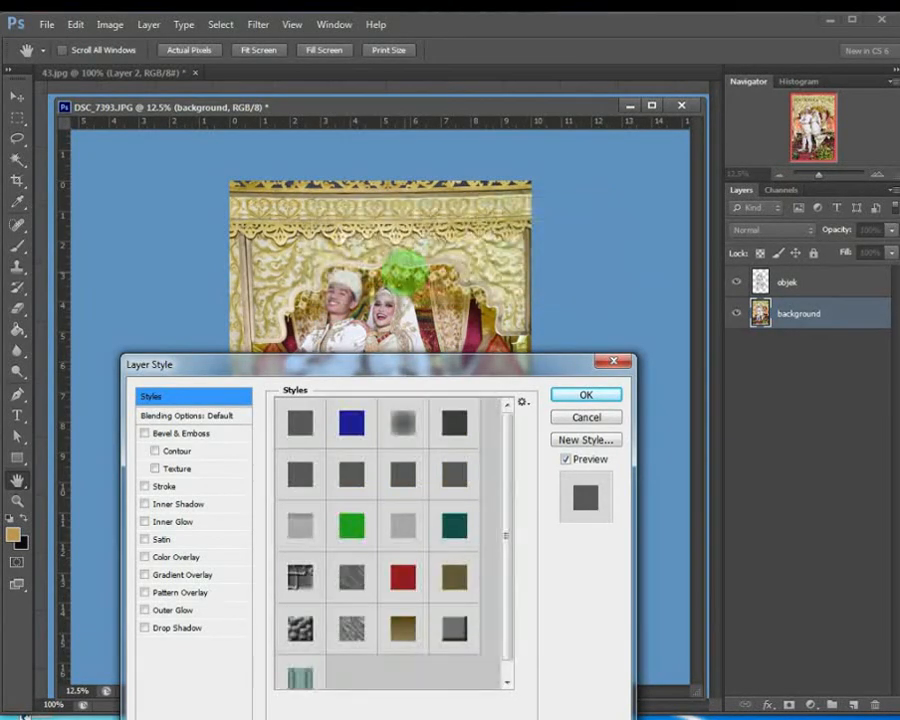
{"action": "left_click_drag", "start_coordinate": [455, 410], "coordinate": [815, 405]}
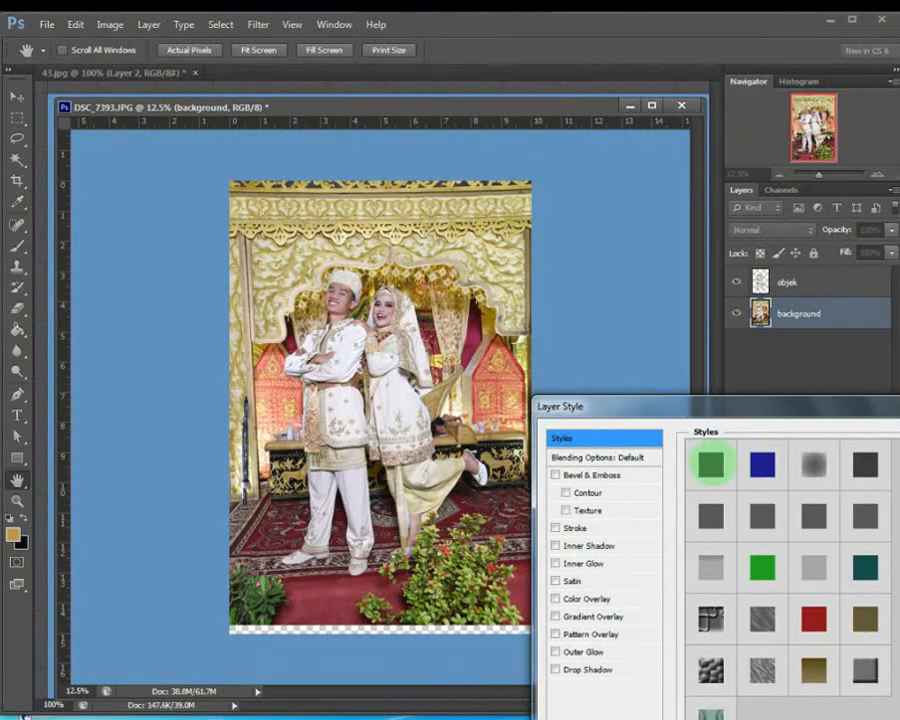
Try various Image Effects presets on the background layer, including grayscale, blue tint, white vignette, fog, negative and red tint
{"action": "left_click", "coordinate": [710, 463]}
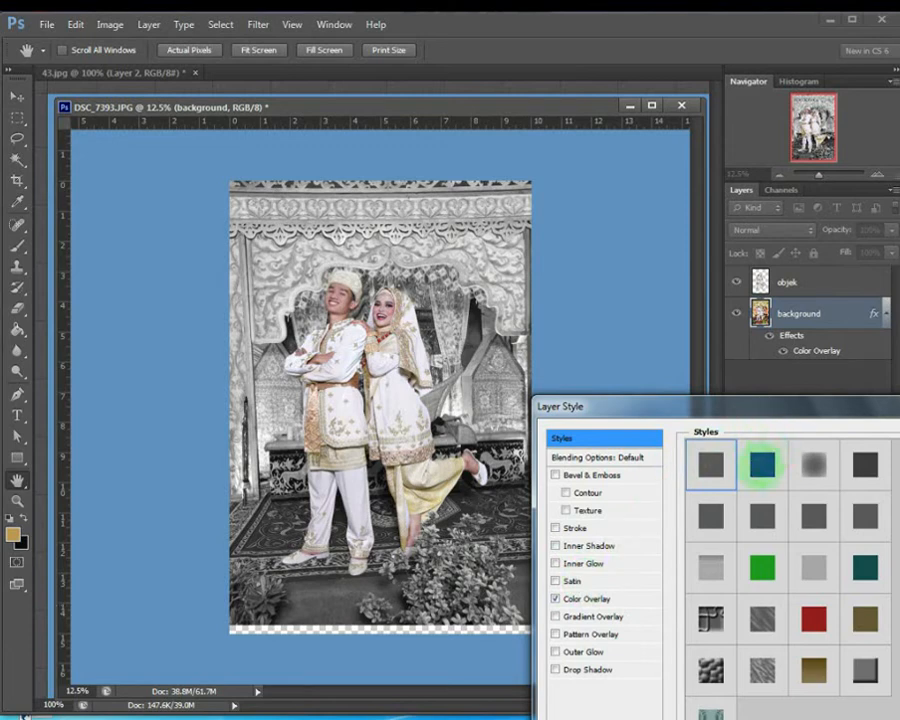
{"action": "left_click", "coordinate": [762, 463]}
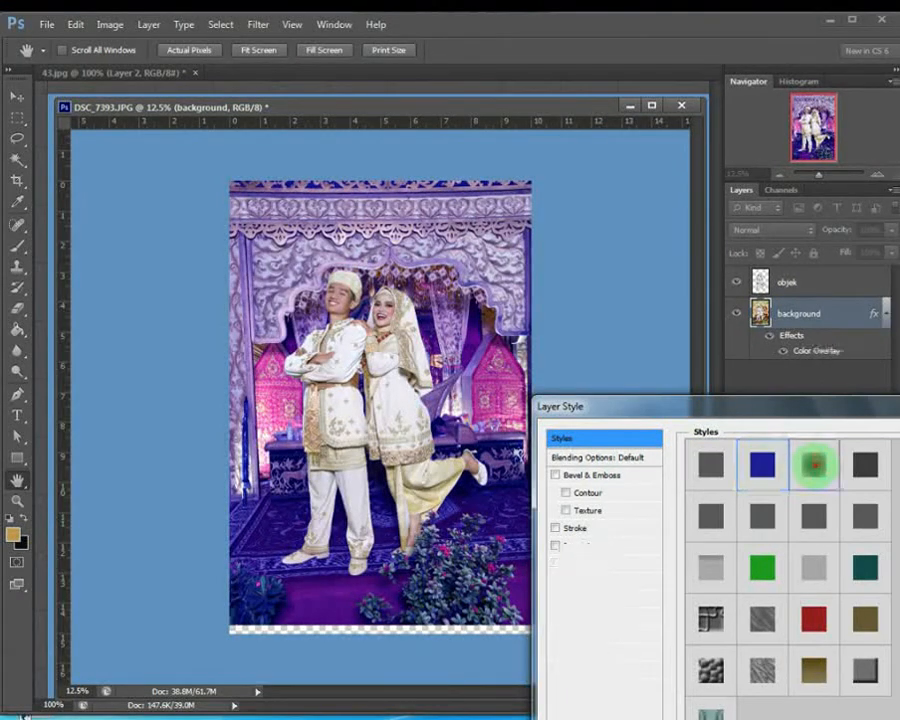
{"action": "left_click", "coordinate": [812, 463]}
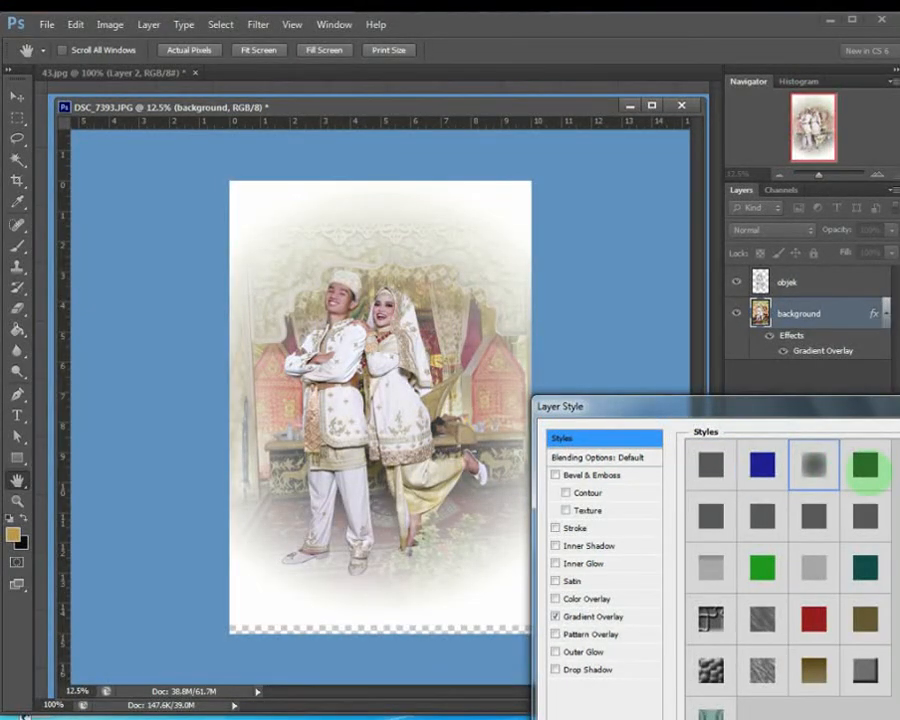
{"action": "left_click", "coordinate": [866, 464]}
{"action": "left_click", "coordinate": [710, 515]}
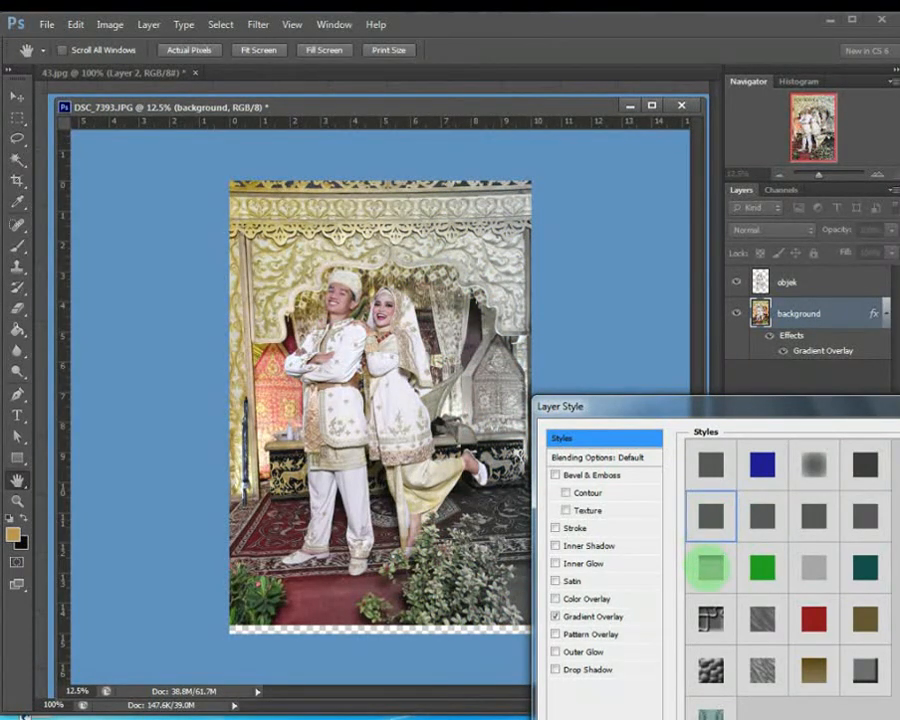
{"action": "left_click", "coordinate": [710, 567]}
{"action": "left_click", "coordinate": [762, 567]}
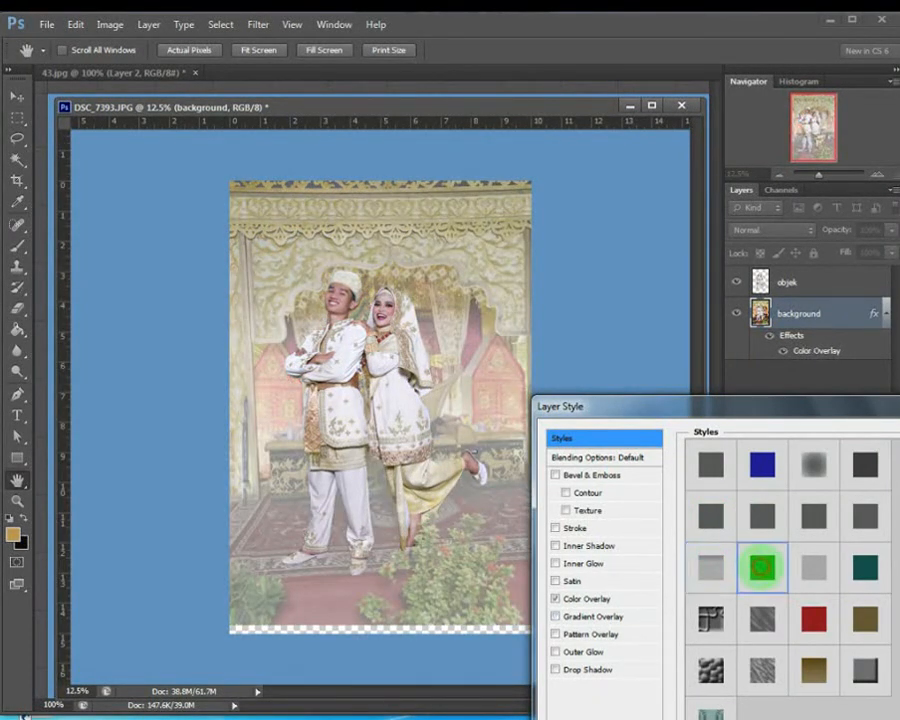
{"action": "left_click", "coordinate": [814, 567]}
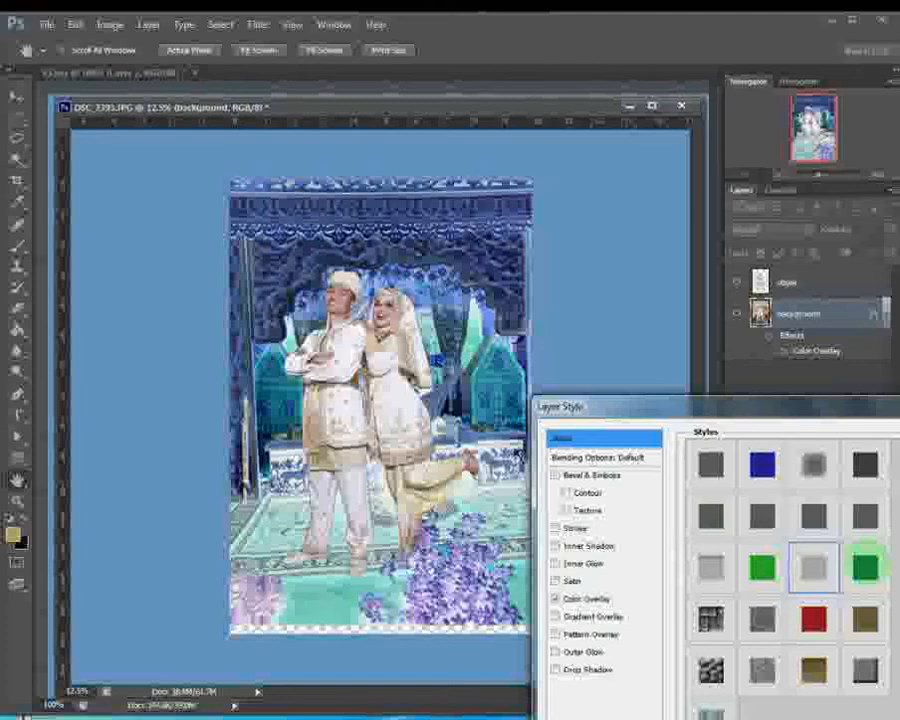
{"action": "left_click", "coordinate": [866, 567]}
{"action": "left_click", "coordinate": [866, 618]}
{"action": "left_click", "coordinate": [814, 618]}
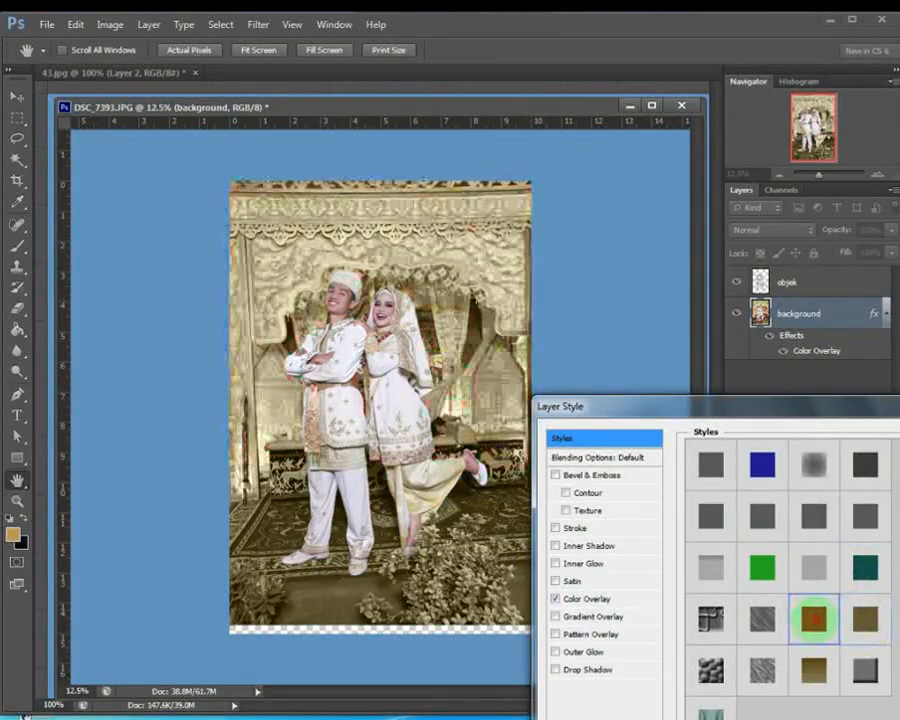
Compare the sepia and black-and-white presets on the background layer by alternating between them
{"action": "left_click", "coordinate": [866, 618]}
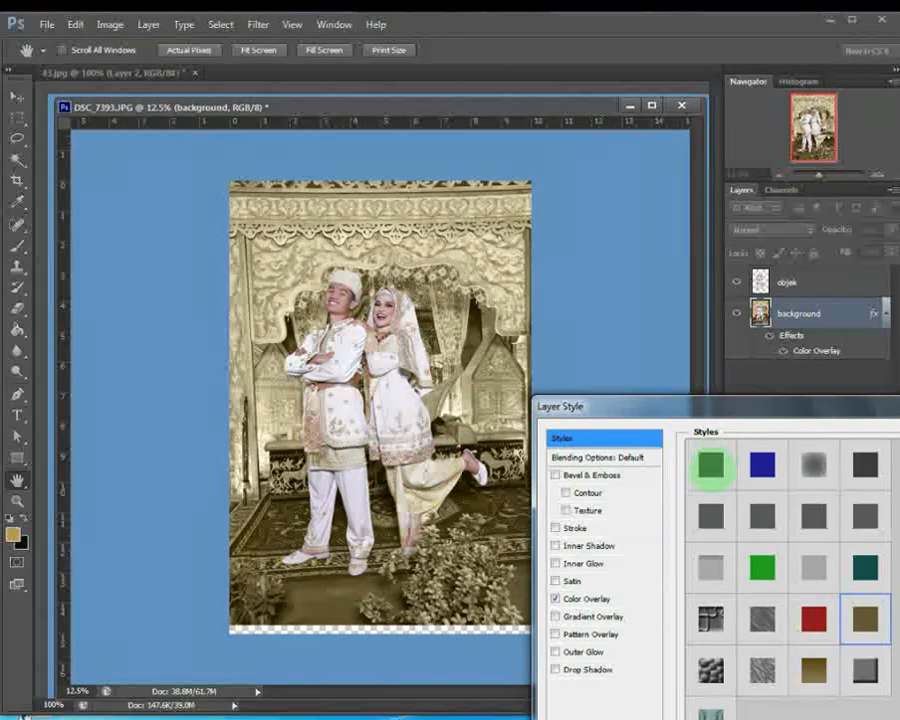
{"action": "left_click", "coordinate": [711, 466]}
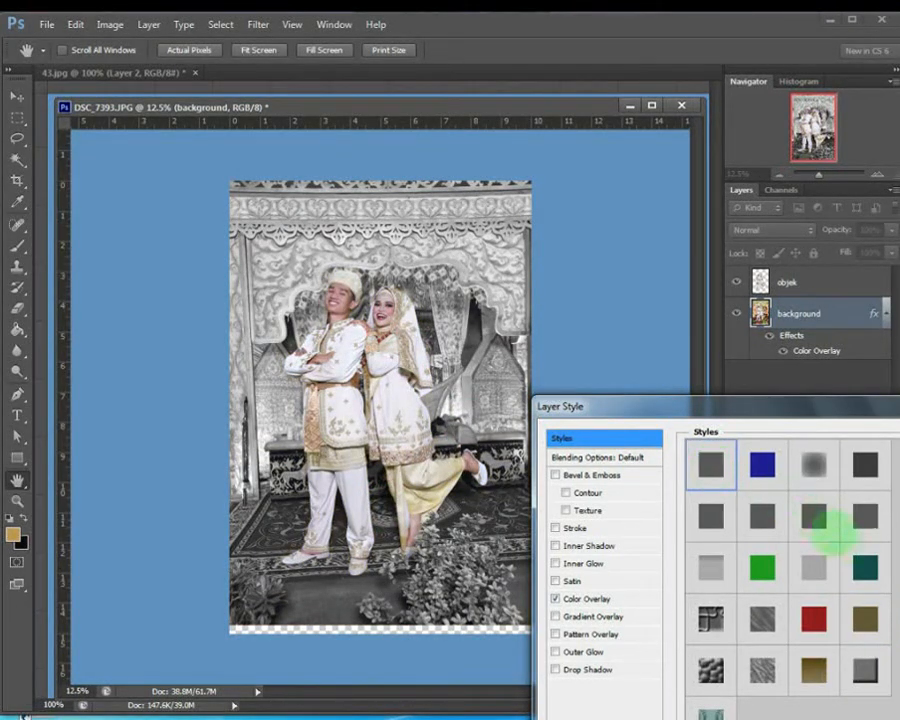
{"action": "left_click", "coordinate": [866, 620]}
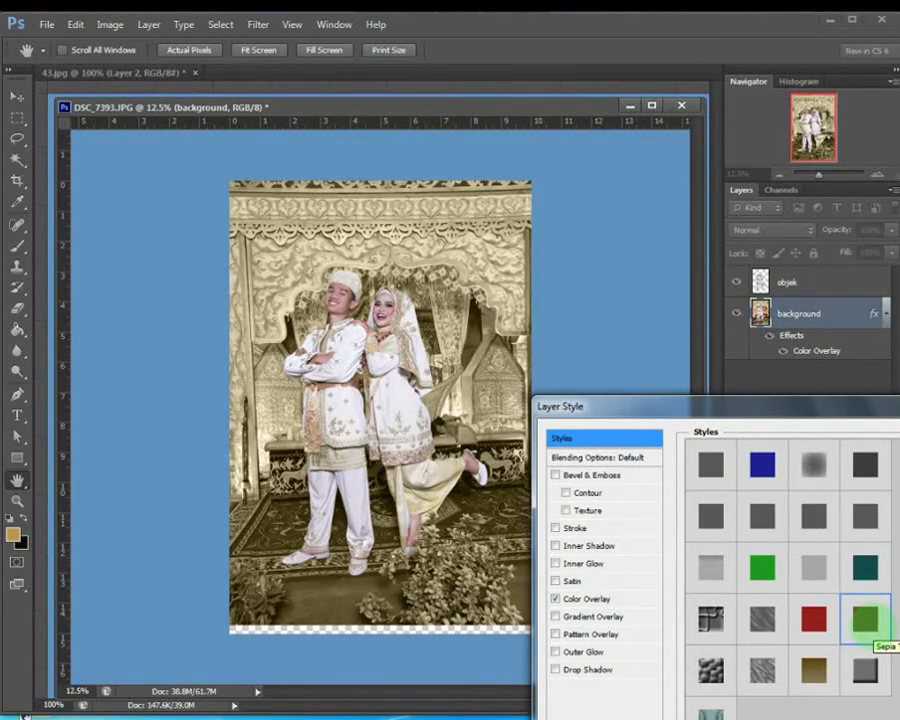
{"action": "left_click", "coordinate": [711, 466]}
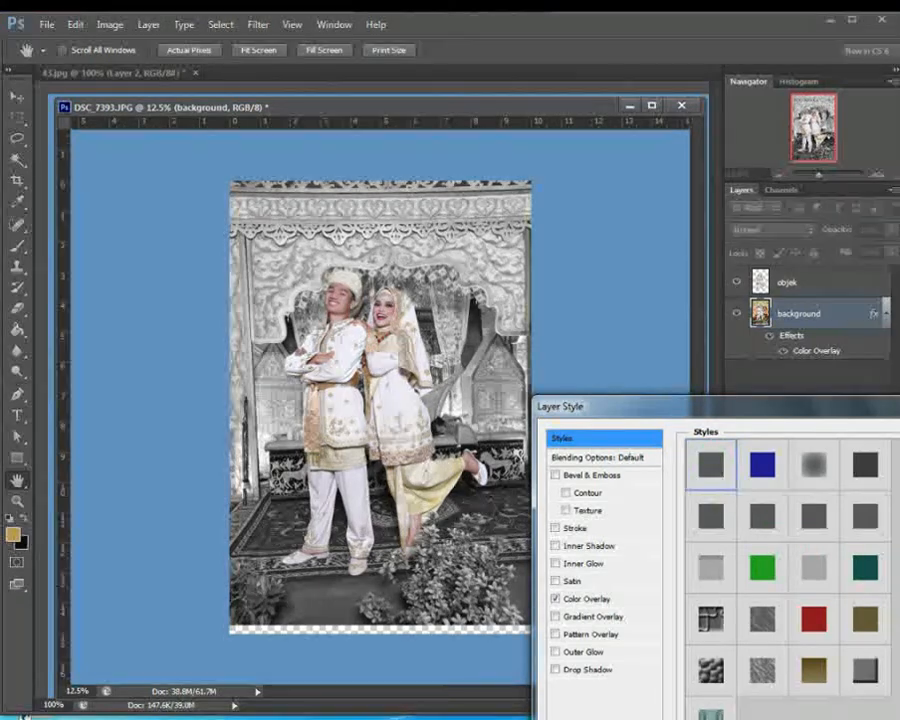
Apply the Sepia Tone preset as the background layer's style, leaving the objek layer in full colour
{"action": "left_click", "coordinate": [866, 620]}
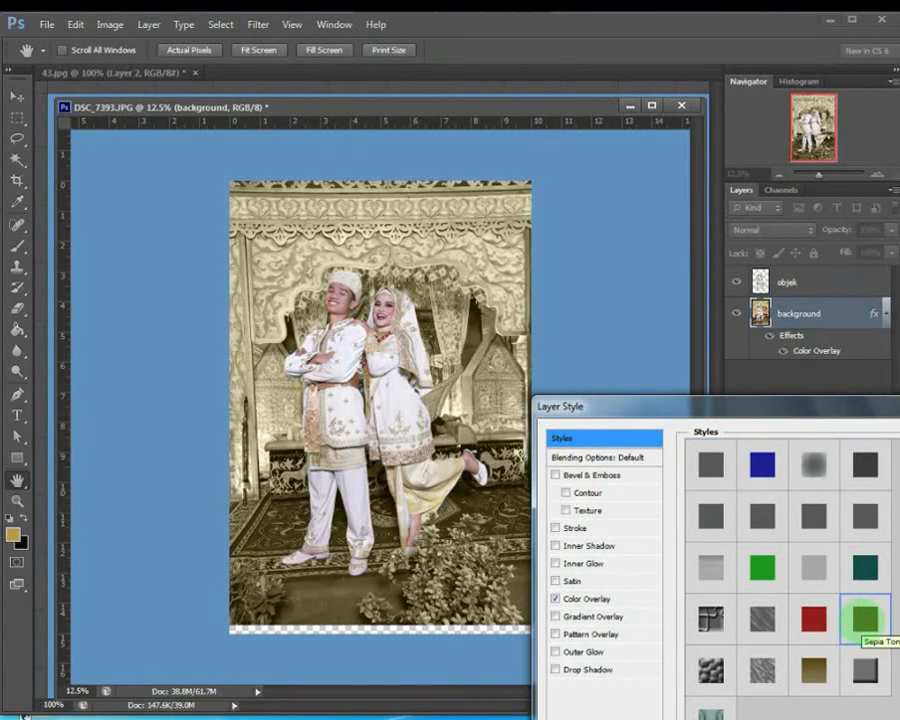
{"action": "left_click_drag", "start_coordinate": [817, 408], "coordinate": [688, 416]}
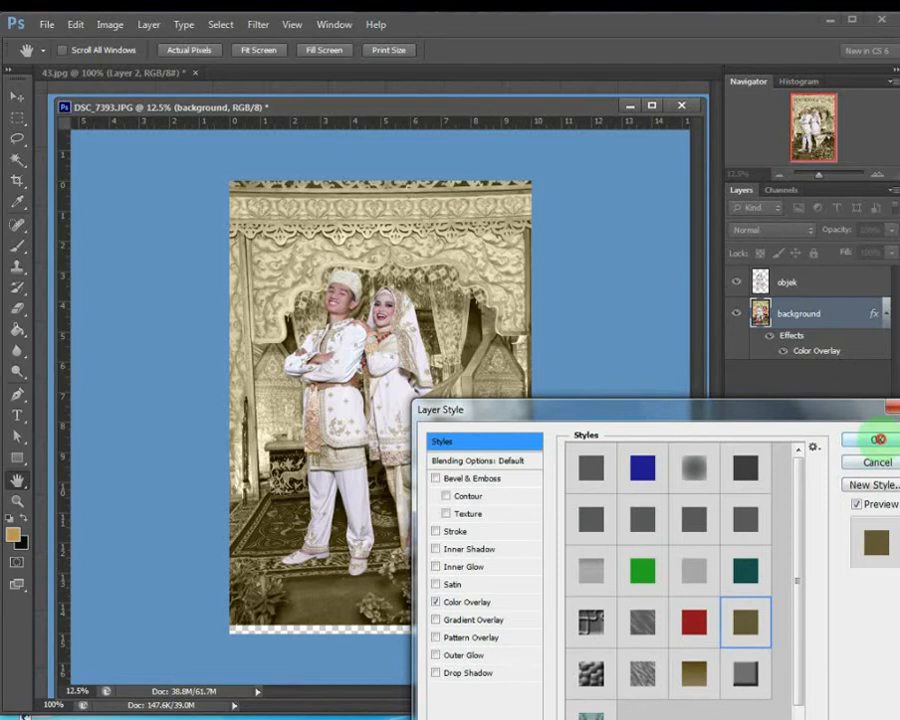
{"action": "left_click", "coordinate": [878, 439]}
{"action": "key", "text": "p"}
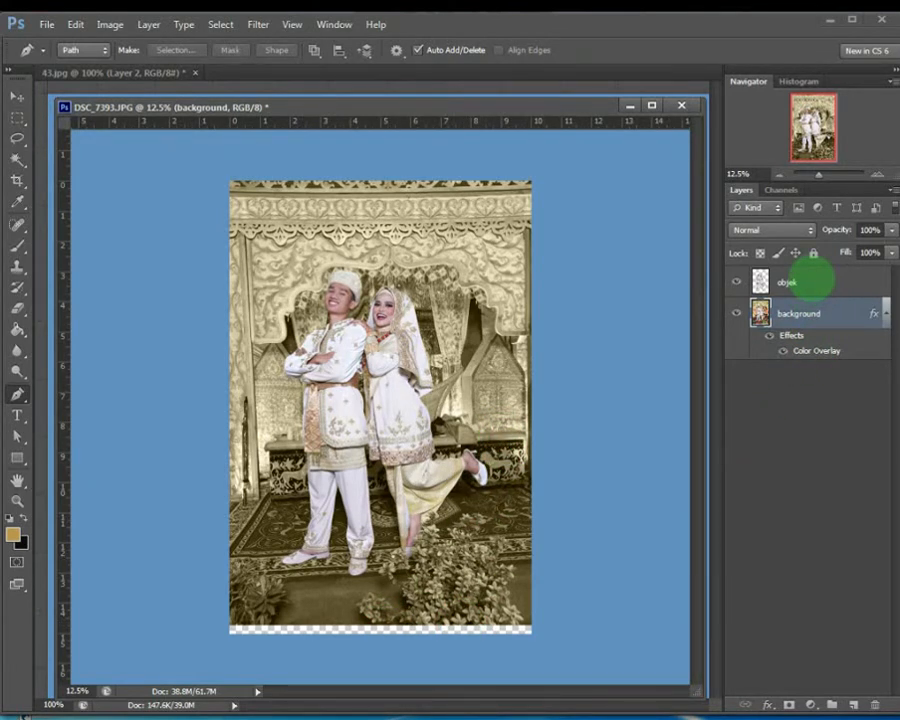
Scale the objek and background layers together proportionally to 107.71% and centre them horizontally to cover the transparent strip below the photo
{"action": "left_click", "coordinate": [812, 281], "text": "ctrl"}
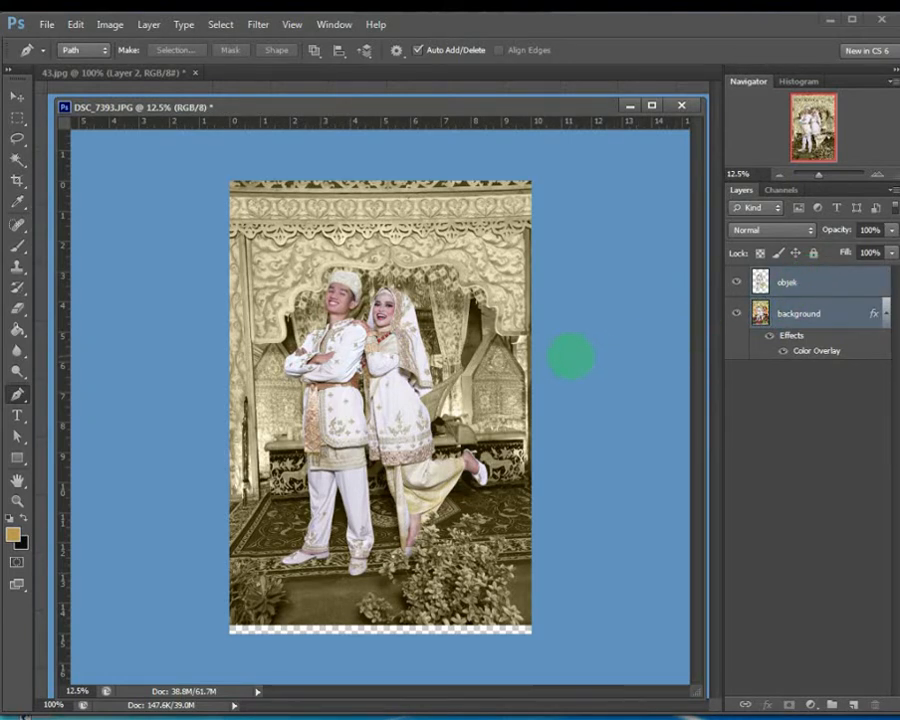
{"action": "key", "text": "ctrl+t"}
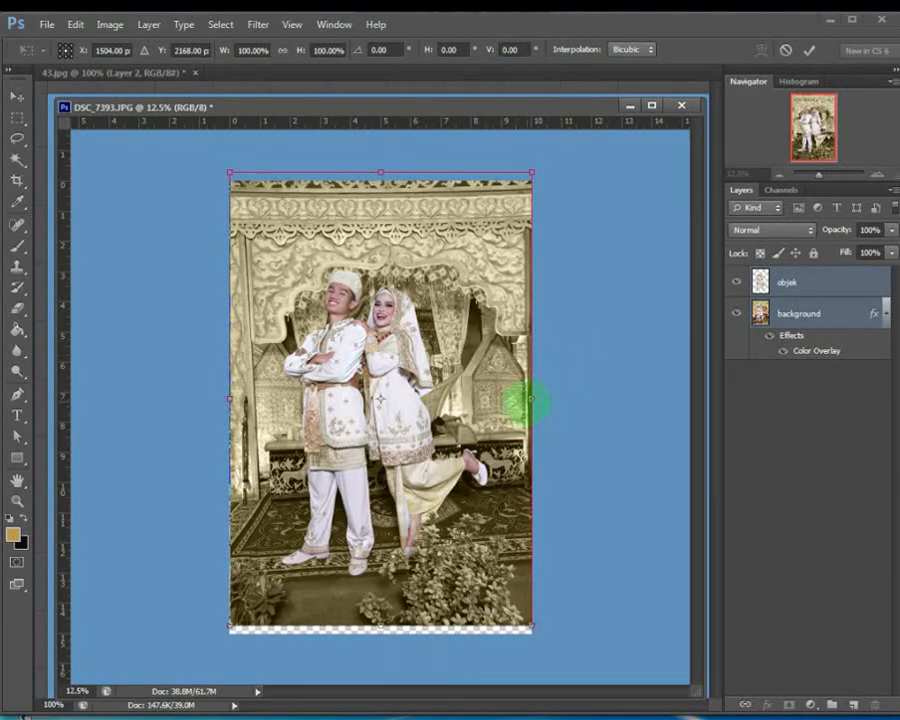
{"action": "left_click_drag", "start_coordinate": [530, 400], "coordinate": [555, 399]}
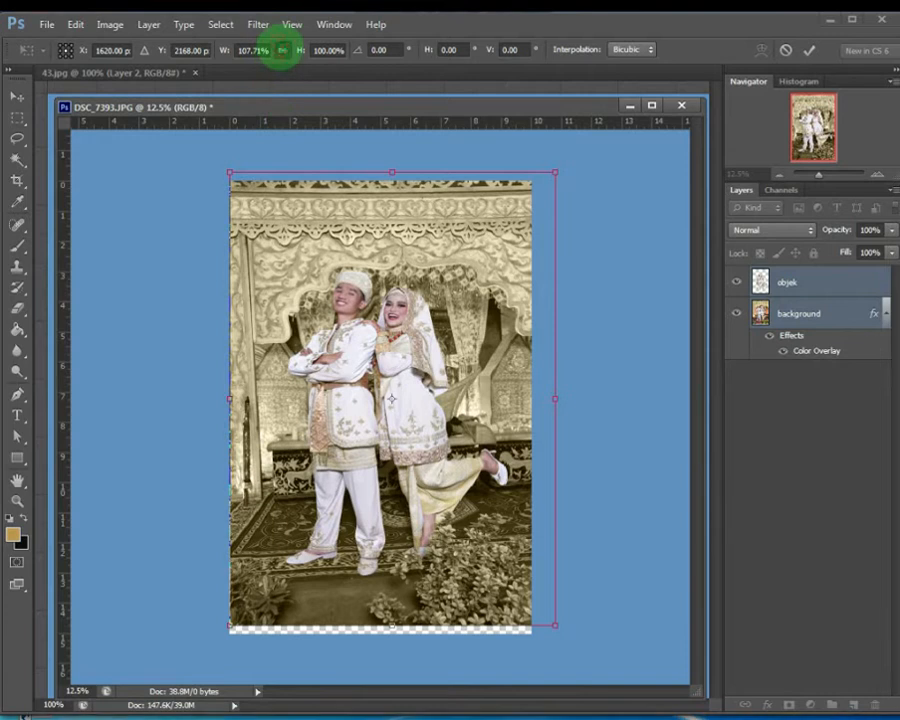
{"action": "left_click", "coordinate": [281, 50]}
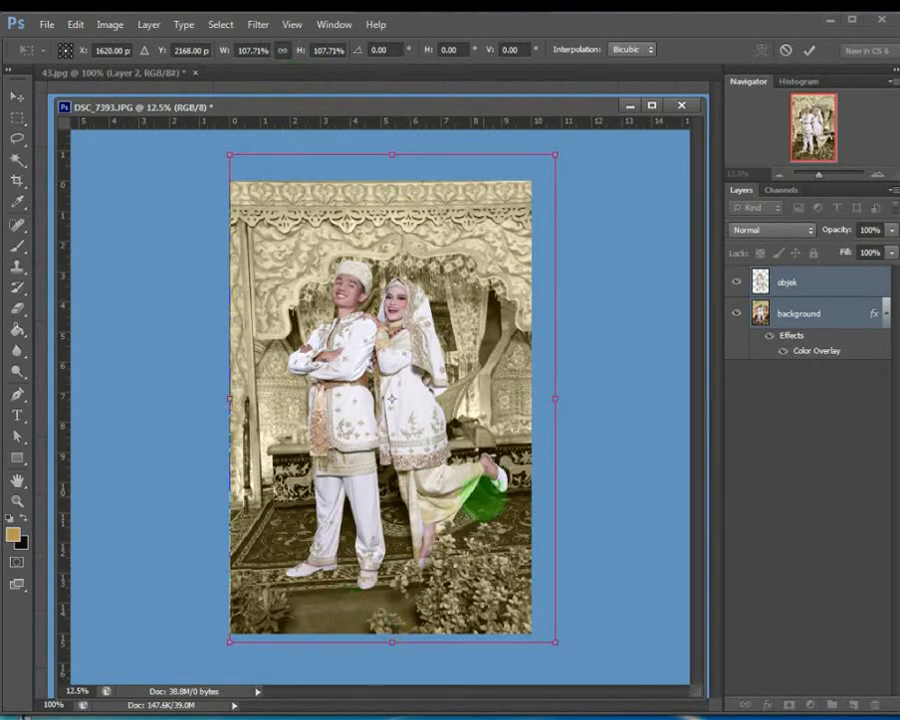
{"action": "mouse_move", "coordinate": [502, 478]}
{"action": "left_mouse_down"}
{"action": "mouse_move", "coordinate": [490, 478]}
{"action": "mouse_move", "coordinate": [481, 512]}
{"action": "mouse_move", "coordinate": [507, 518]}
{"action": "left_mouse_up"}
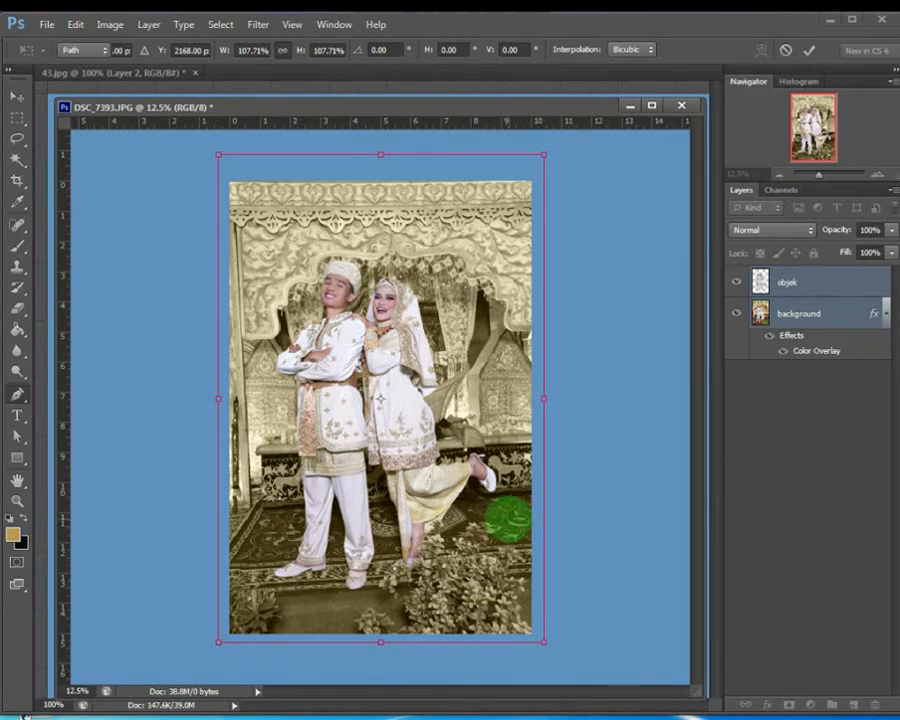
{"action": "key", "text": "Return"}
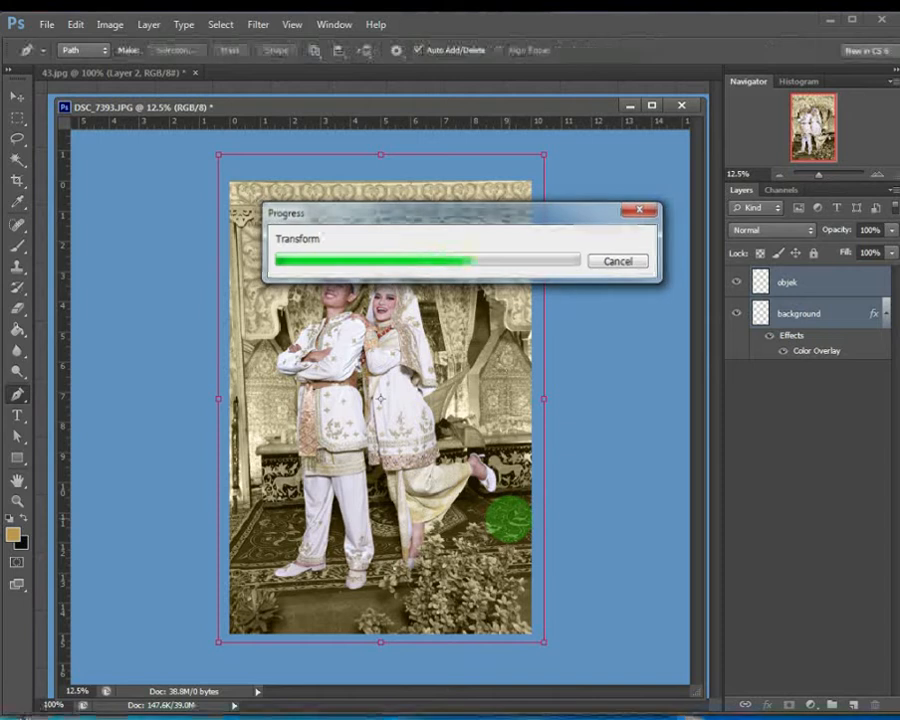
Deselect the objek and background layers and magnify the photo to 211.7% around the bride's foot
{"action": "left_click", "coordinate": [795, 400]}
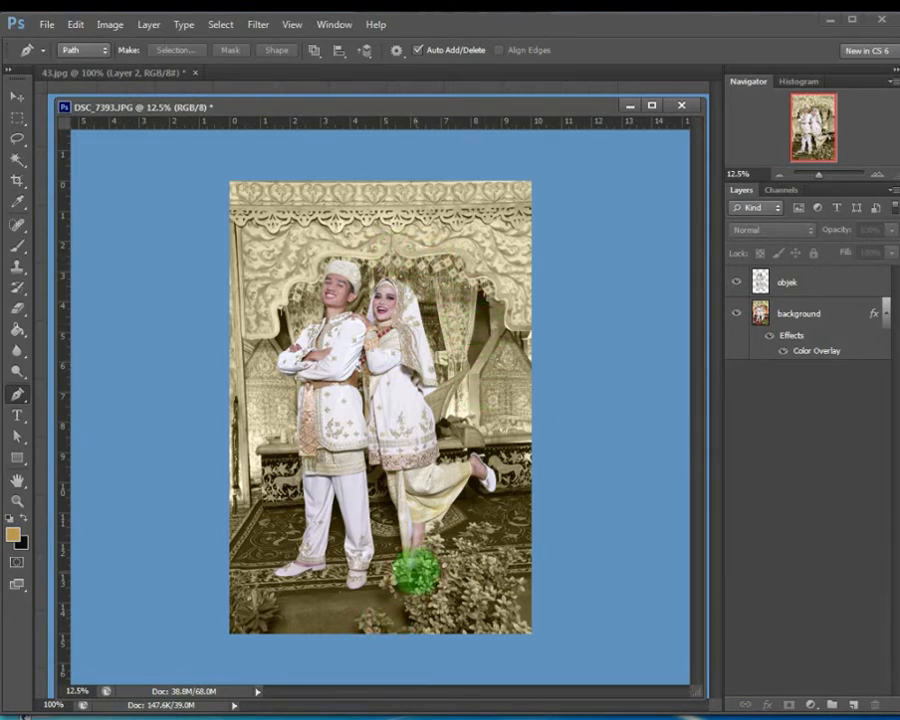
{"action": "left_click_drag", "start_coordinate": [818, 175], "coordinate": [836, 181]}
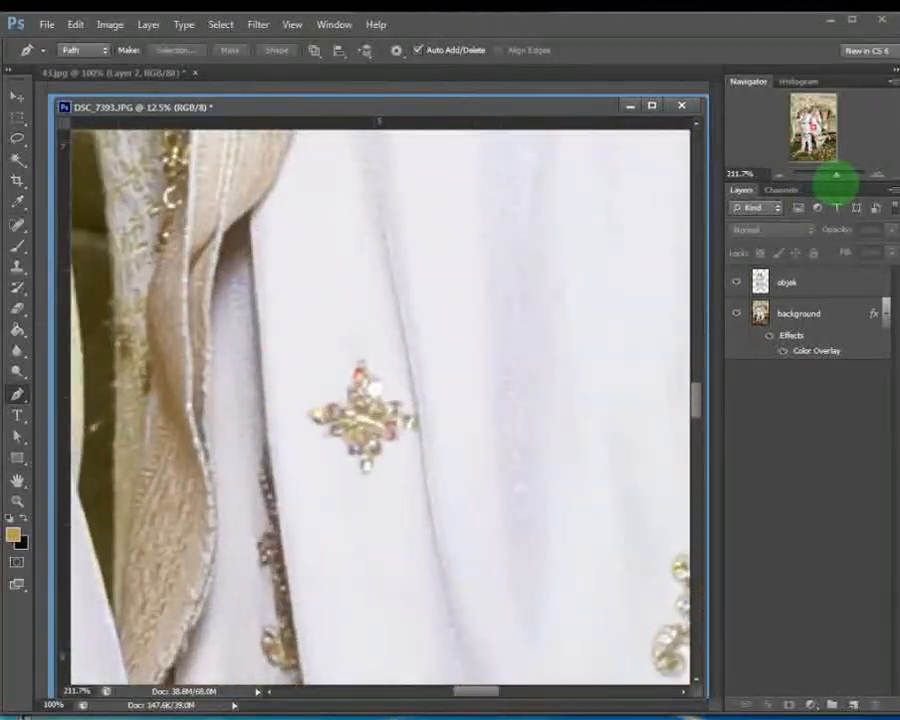
{"action": "left_click_drag", "start_coordinate": [695, 405], "coordinate": [693, 611]}
{"action": "left_click_drag", "start_coordinate": [560, 570], "coordinate": [333, 528]}
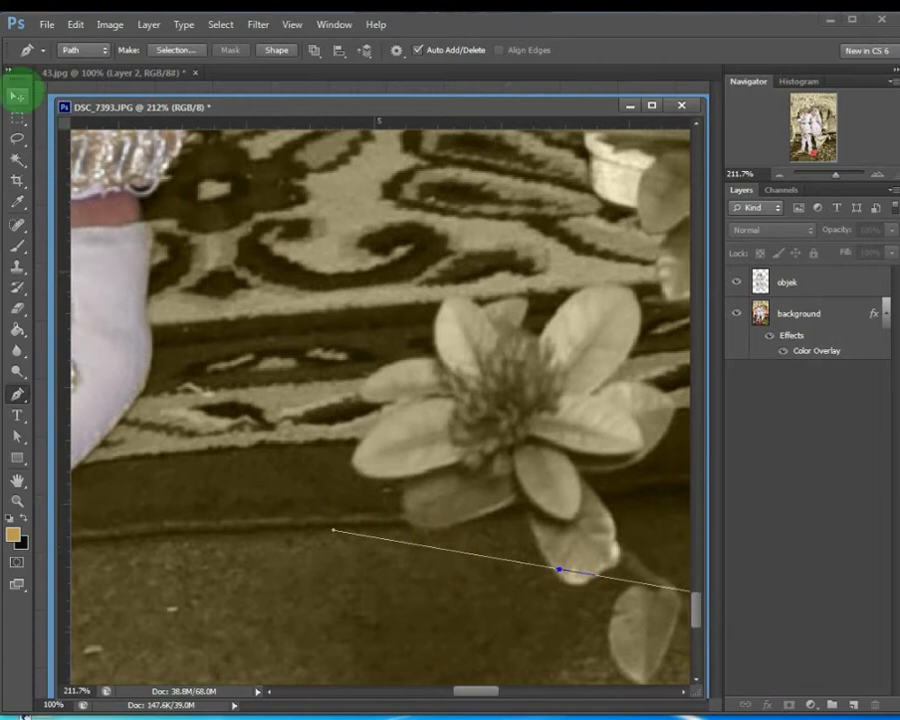
{"action": "left_click", "coordinate": [16, 94]}
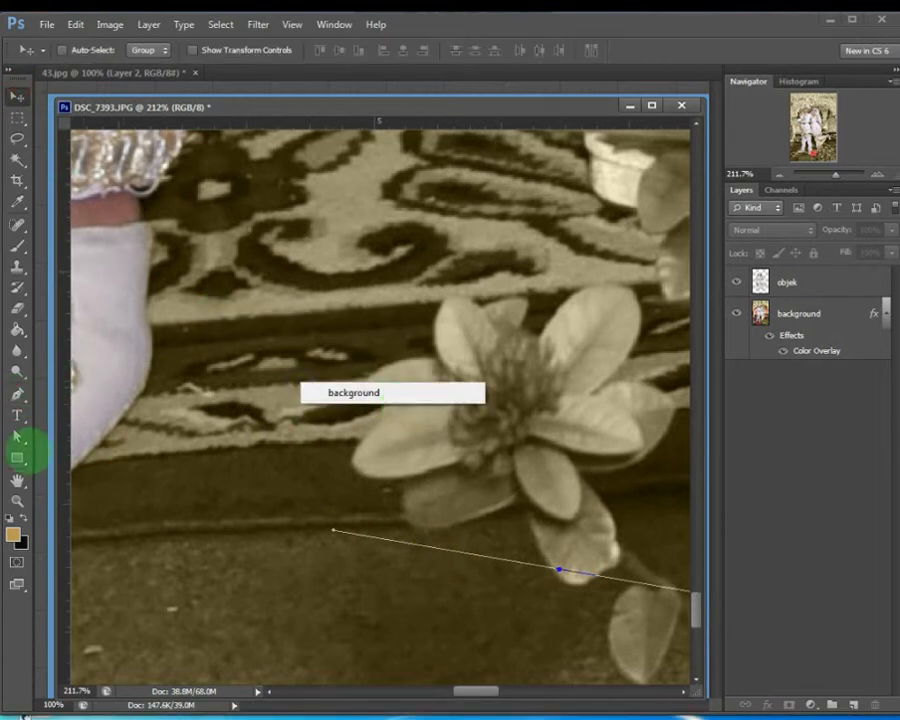
{"action": "left_click", "coordinate": [17, 395]}
{"action": "right_click", "coordinate": [251, 432]}
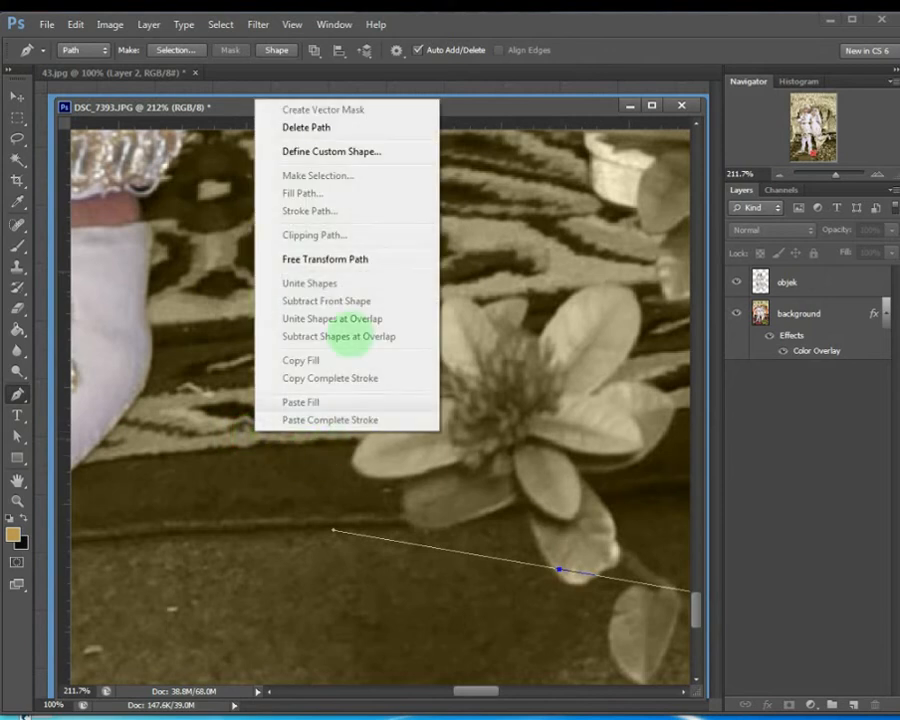
{"action": "left_click", "coordinate": [318, 127]}
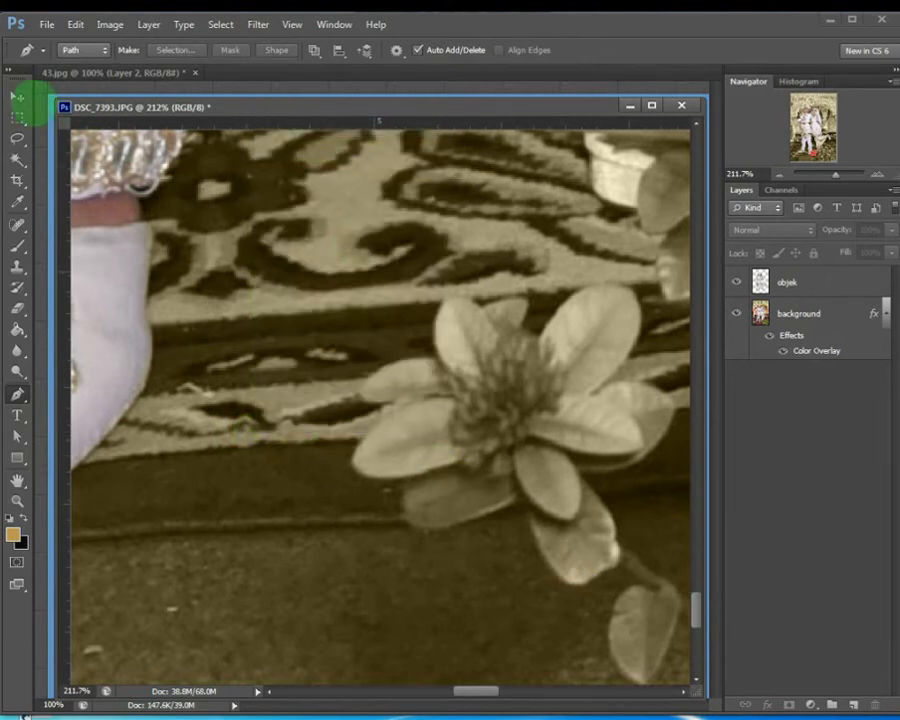
Using the Move tool, examine the objek cut-out edges around the bride's foot and the leaves overlapping it
{"action": "left_click", "coordinate": [17, 96]}
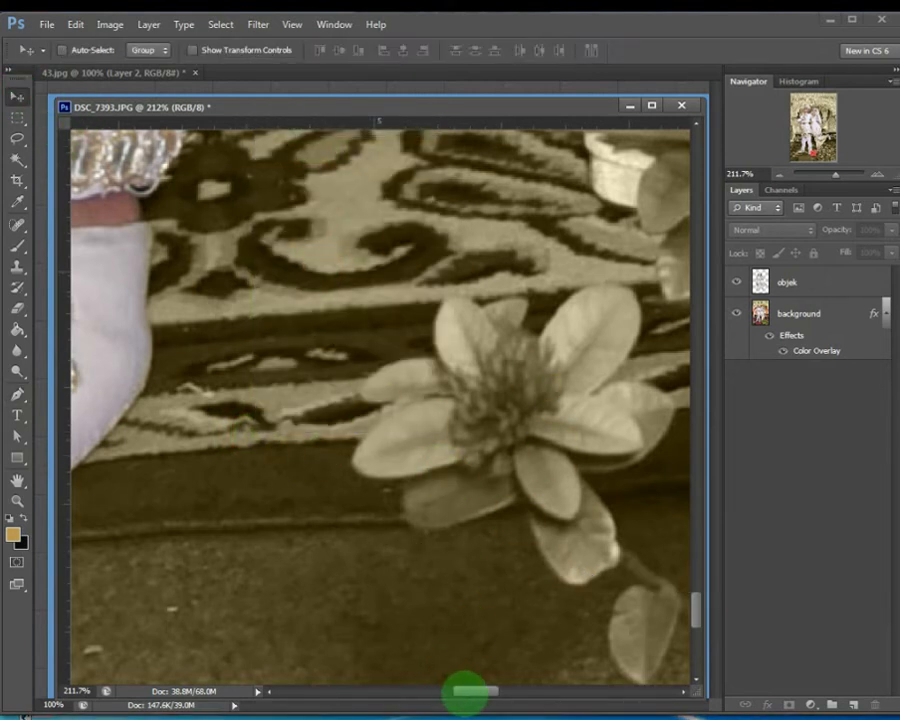
{"action": "left_click_drag", "start_coordinate": [473, 690], "coordinate": [512, 690]}
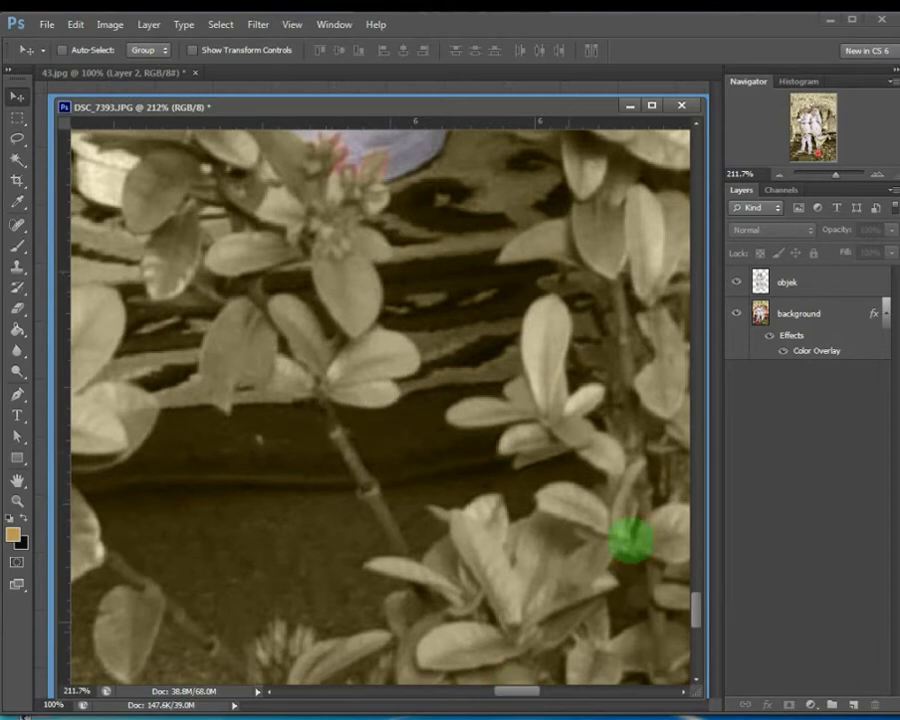
{"action": "left_click_drag", "start_coordinate": [688, 610], "coordinate": [536, 577]}
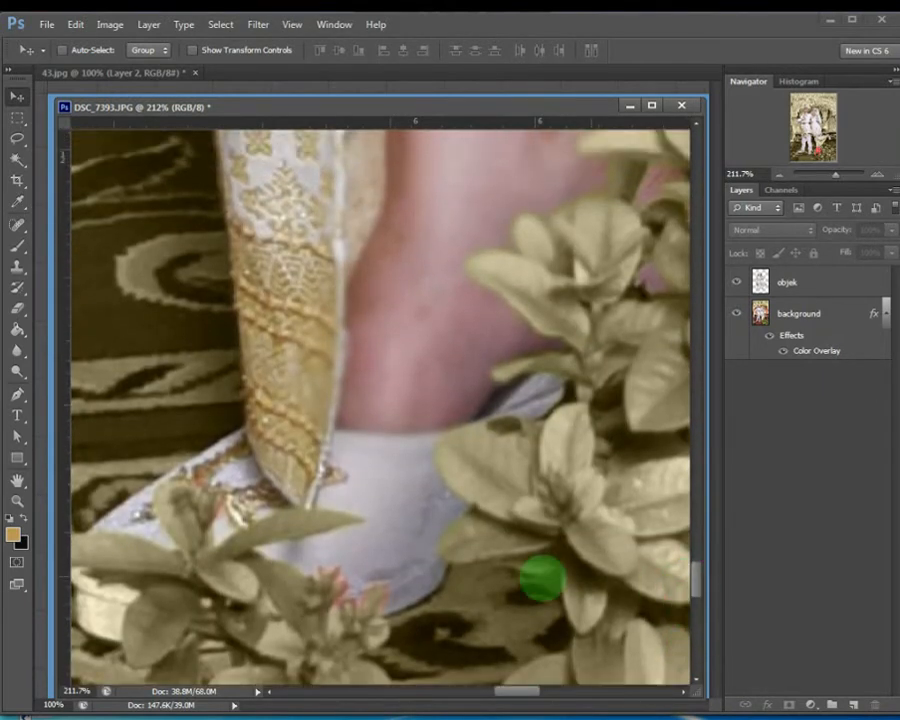
{"action": "left_click", "coordinate": [474, 559]}
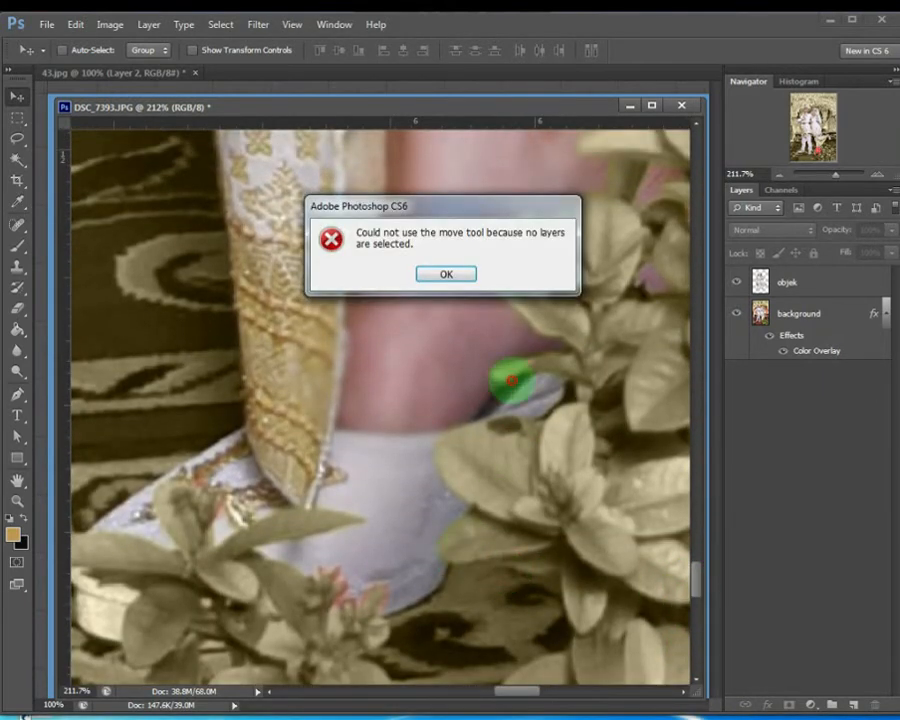
{"action": "left_click", "coordinate": [446, 273]}
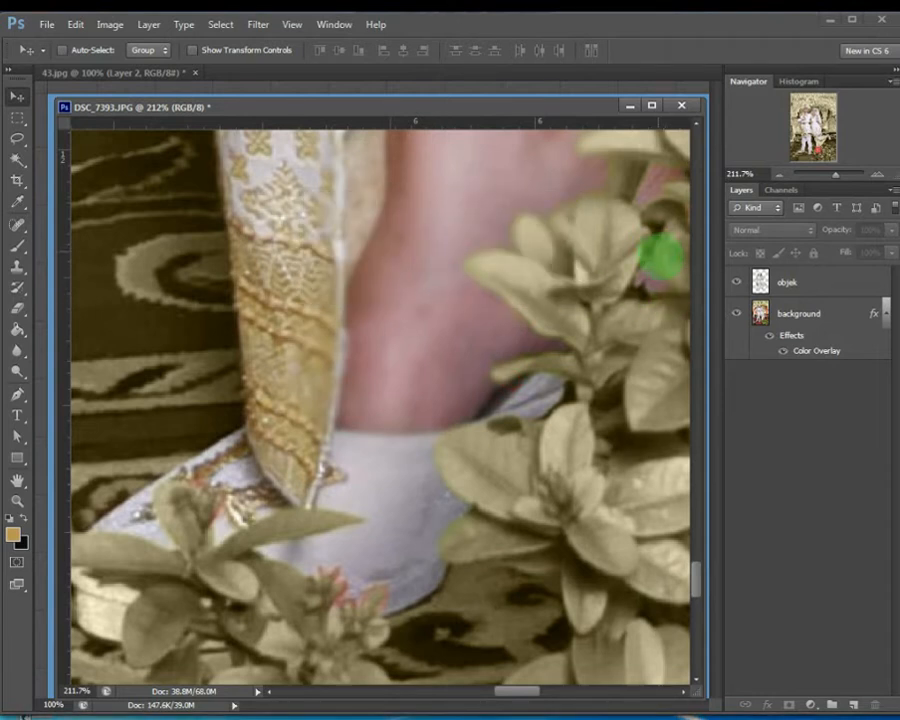
{"action": "left_click_drag", "start_coordinate": [640, 333], "coordinate": [362, 442]}
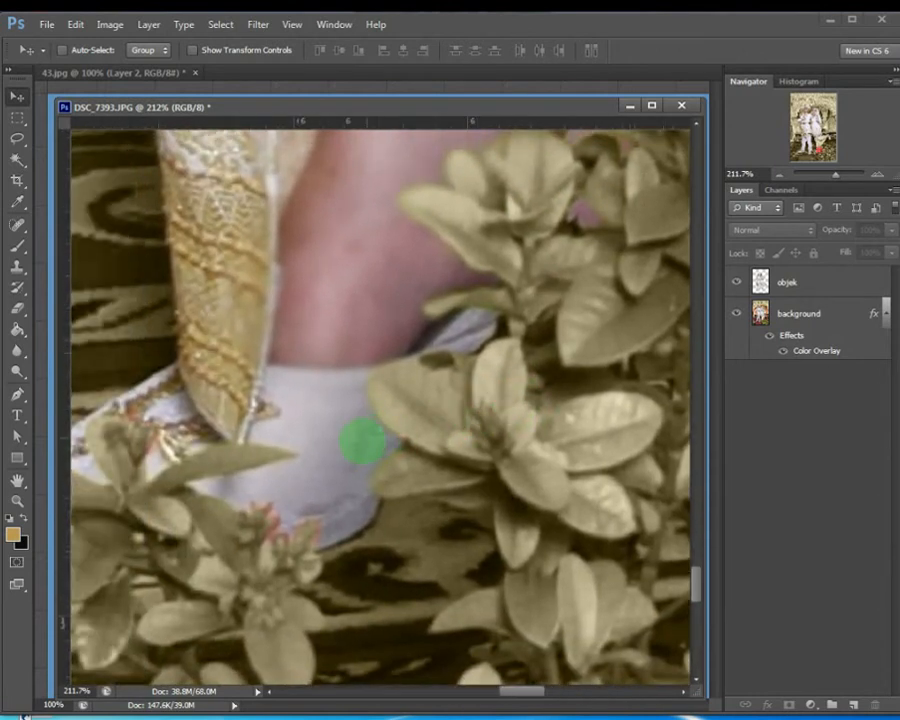
{"action": "left_click_drag", "start_coordinate": [296, 453], "coordinate": [195, 500]}
{"action": "left_click_drag", "start_coordinate": [464, 435], "coordinate": [484, 349]}
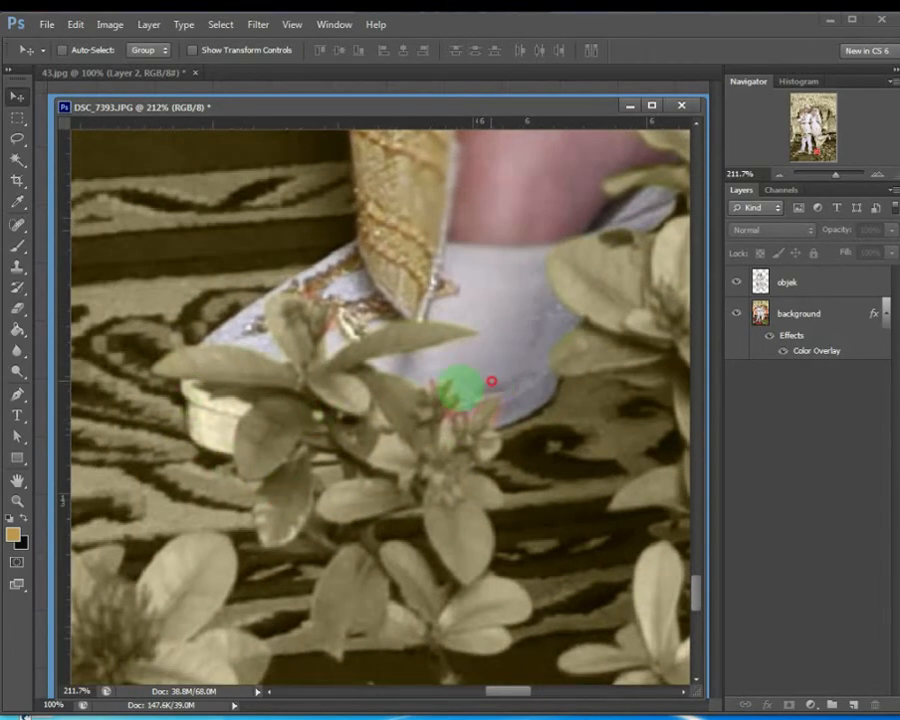
{"action": "left_click_drag", "start_coordinate": [491, 381], "coordinate": [235, 456]}
{"action": "left_click_drag", "start_coordinate": [374, 342], "coordinate": [226, 552]}
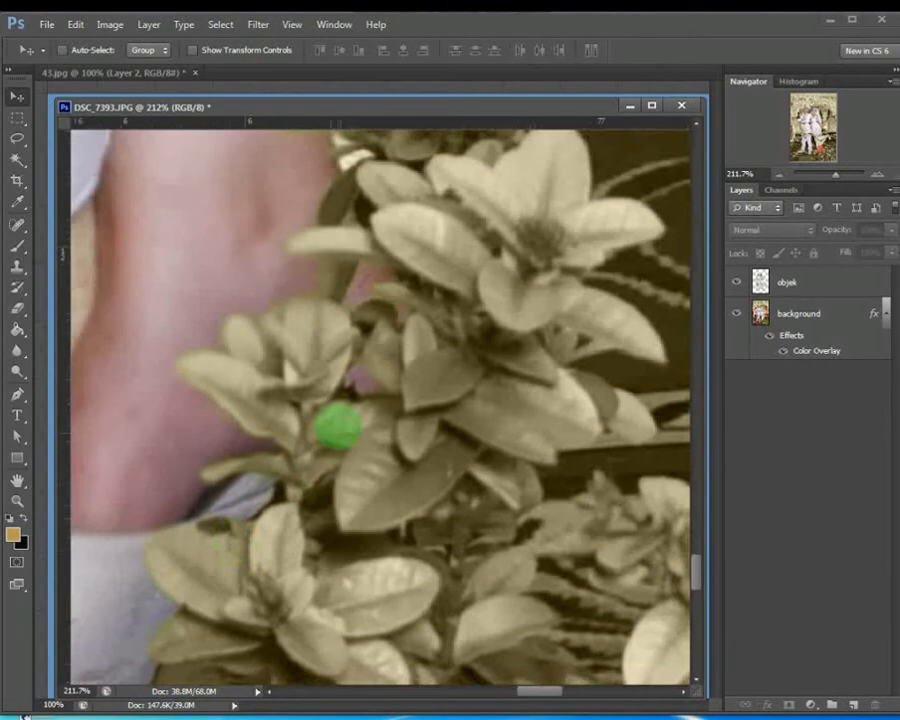
{"action": "left_click_drag", "start_coordinate": [337, 427], "coordinate": [279, 482]}
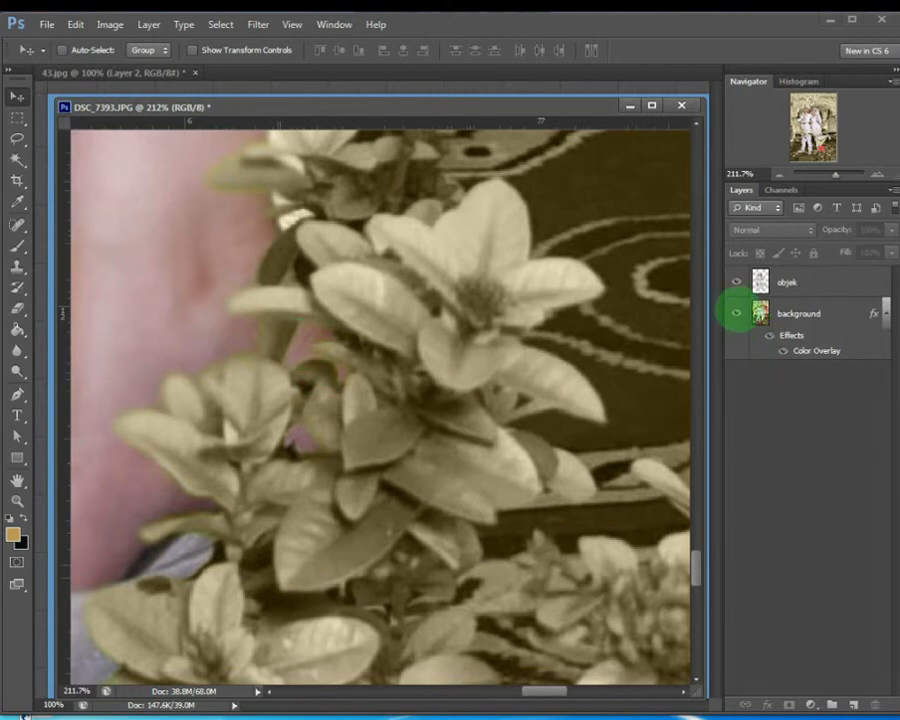
Hide and reshow the background layer to inspect how the objek cut-out follows the leaves over the bride's ankle
{"action": "left_click", "coordinate": [737, 313]}
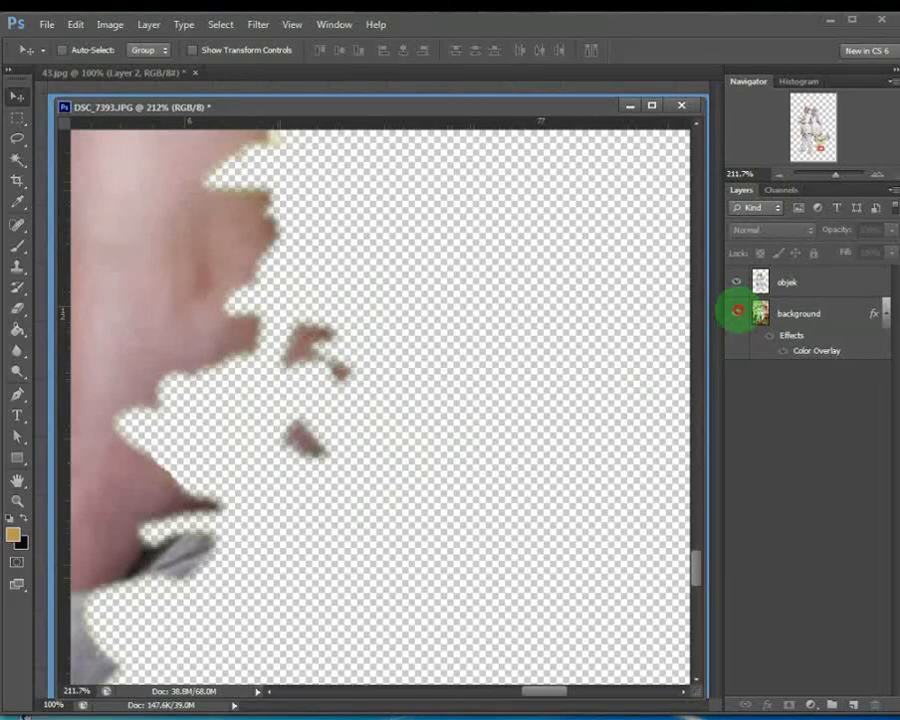
{"action": "left_click", "coordinate": [737, 311]}
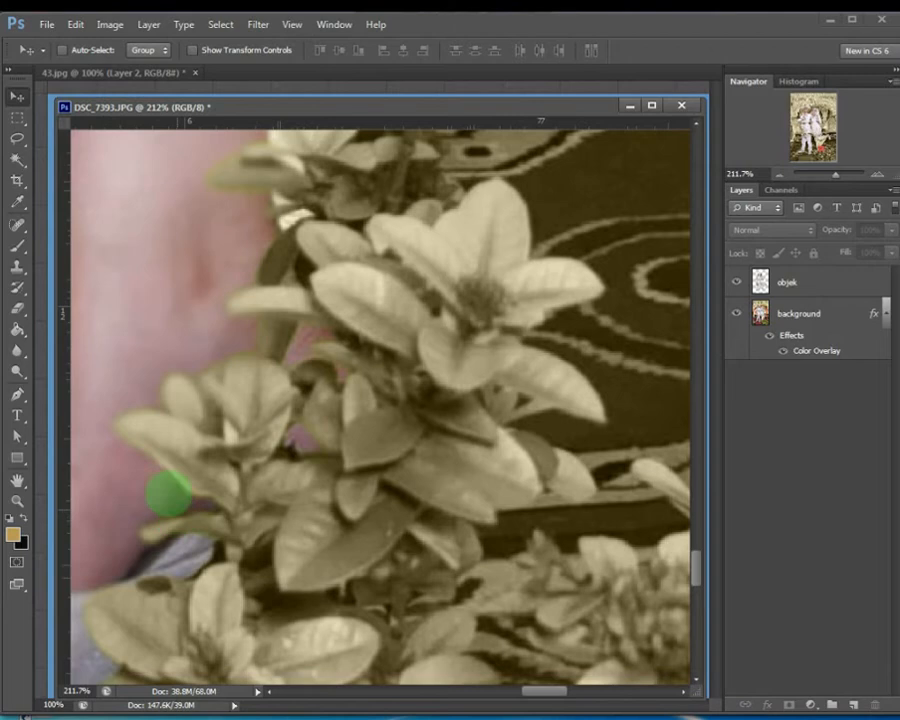
{"action": "left_click_drag", "start_coordinate": [174, 362], "coordinate": [225, 338]}
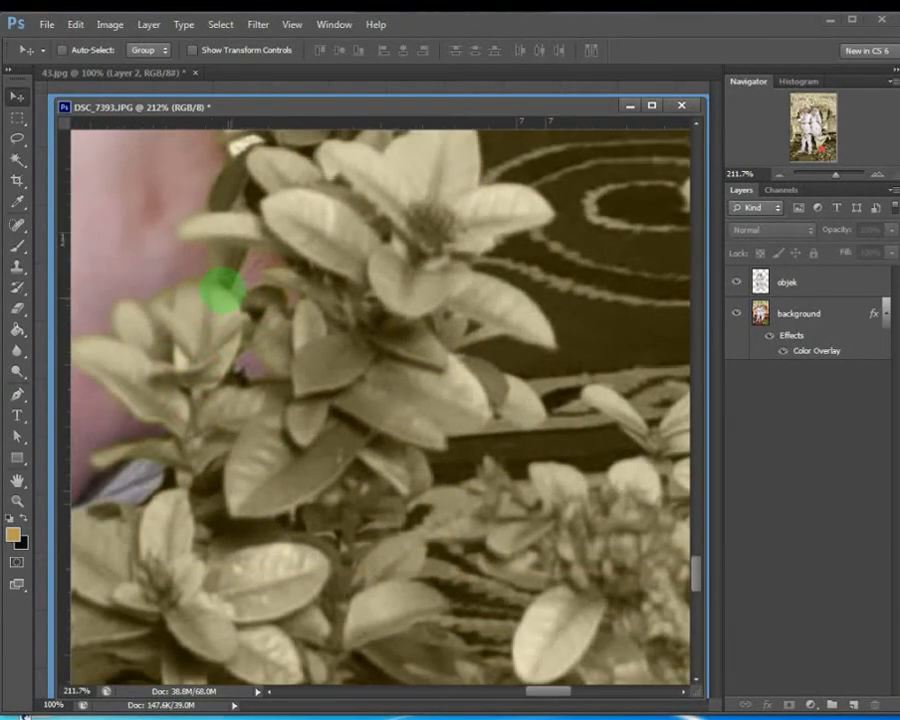
{"action": "left_click_drag", "start_coordinate": [201, 261], "coordinate": [270, 333]}
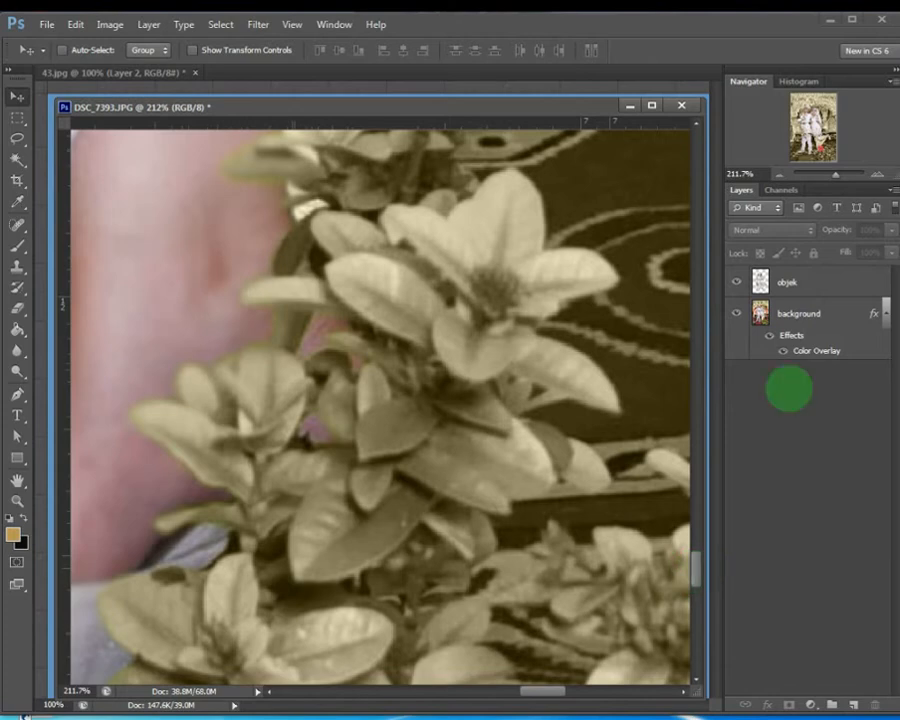
{"action": "left_click_drag", "start_coordinate": [835, 175], "coordinate": [818, 185]}
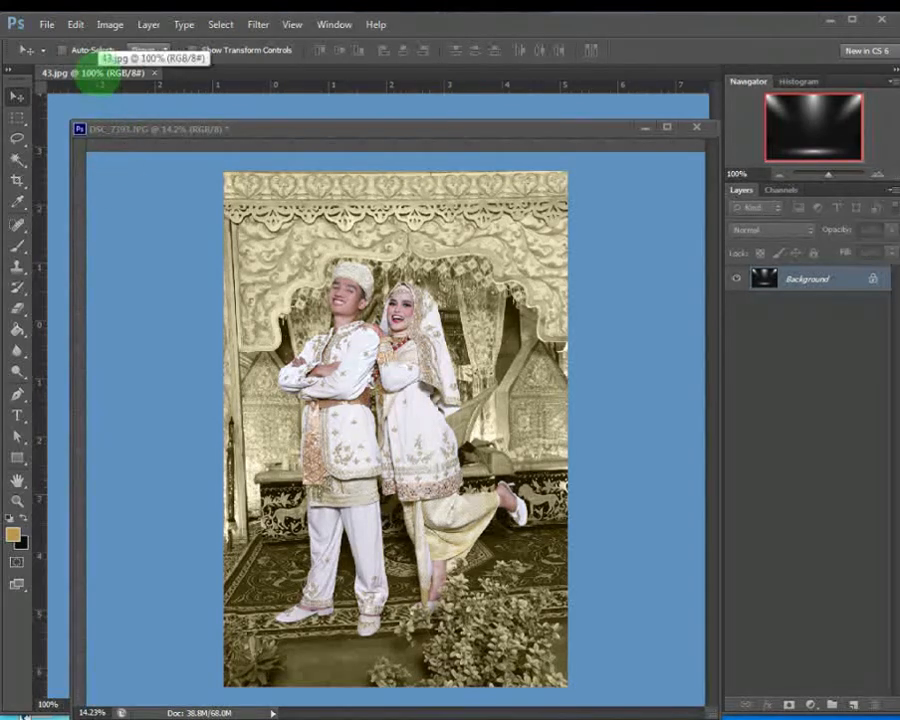
Float the 43.jpg document in its own window and arrange it partly overlapping the DSC_7393.JPG window so both stay reachable
{"action": "left_click_drag", "start_coordinate": [100, 68], "coordinate": [210, 262]}
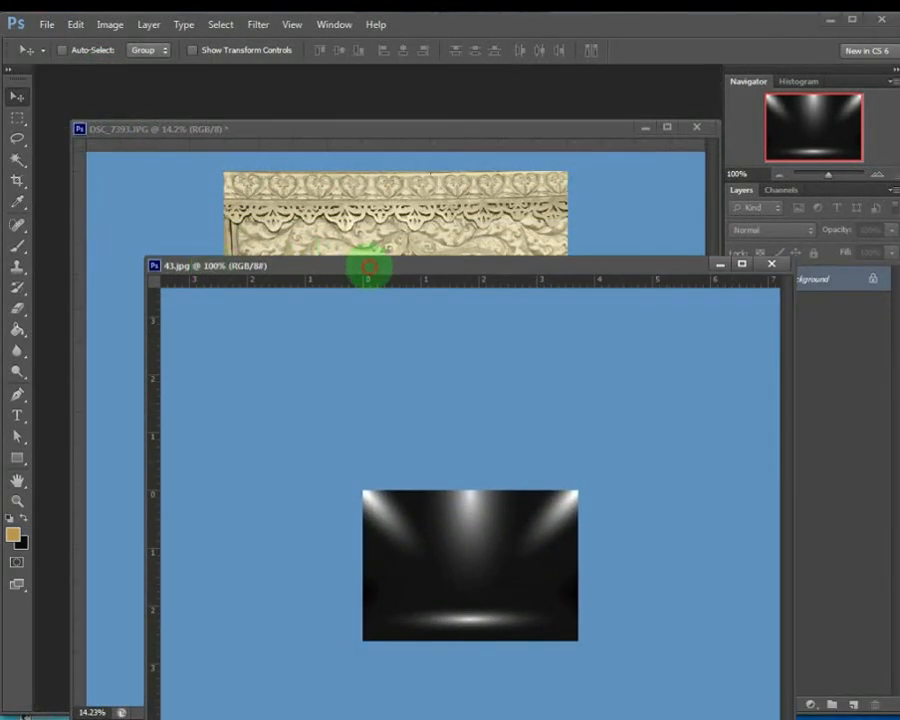
{"action": "left_click", "coordinate": [378, 213]}
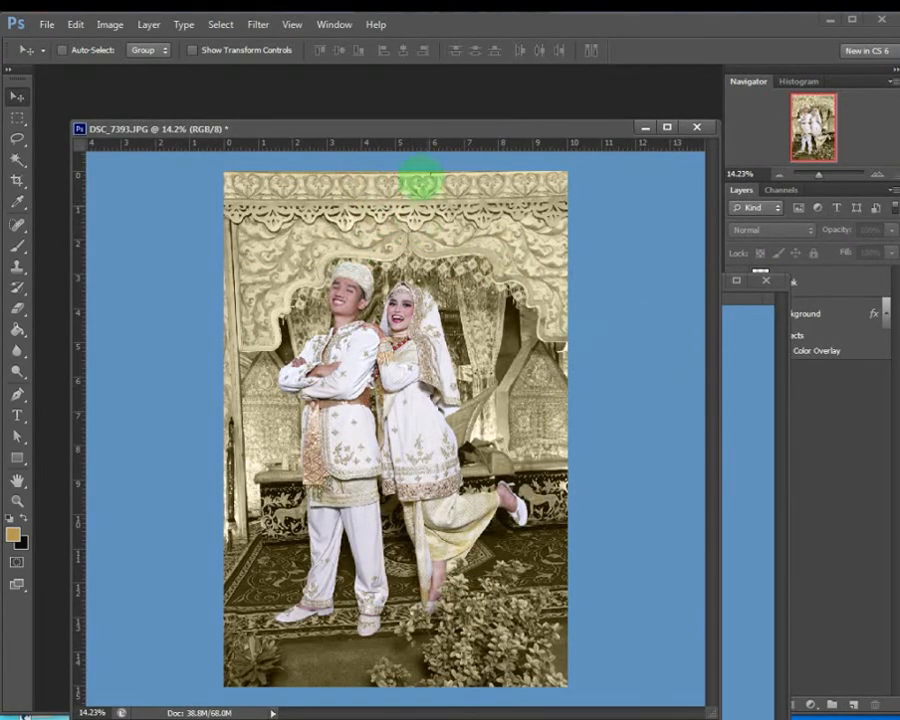
{"action": "mouse_move", "coordinate": [418, 131]}
{"action": "left_mouse_down"}
{"action": "mouse_move", "coordinate": [380, 97]}
{"action": "mouse_move", "coordinate": [392, 95]}
{"action": "left_mouse_up"}
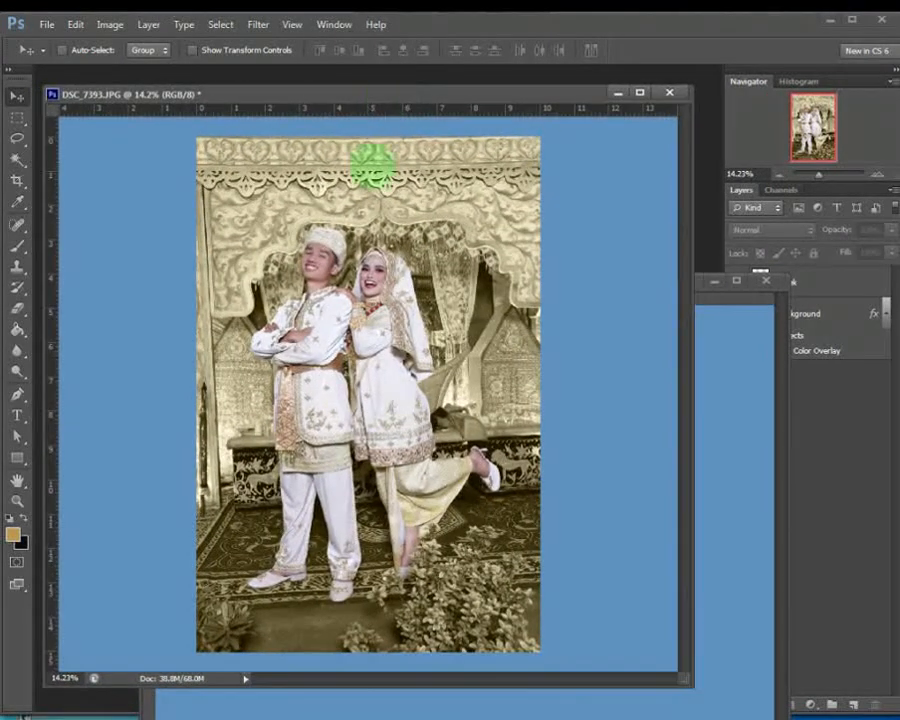
{"action": "left_click", "coordinate": [661, 704]}
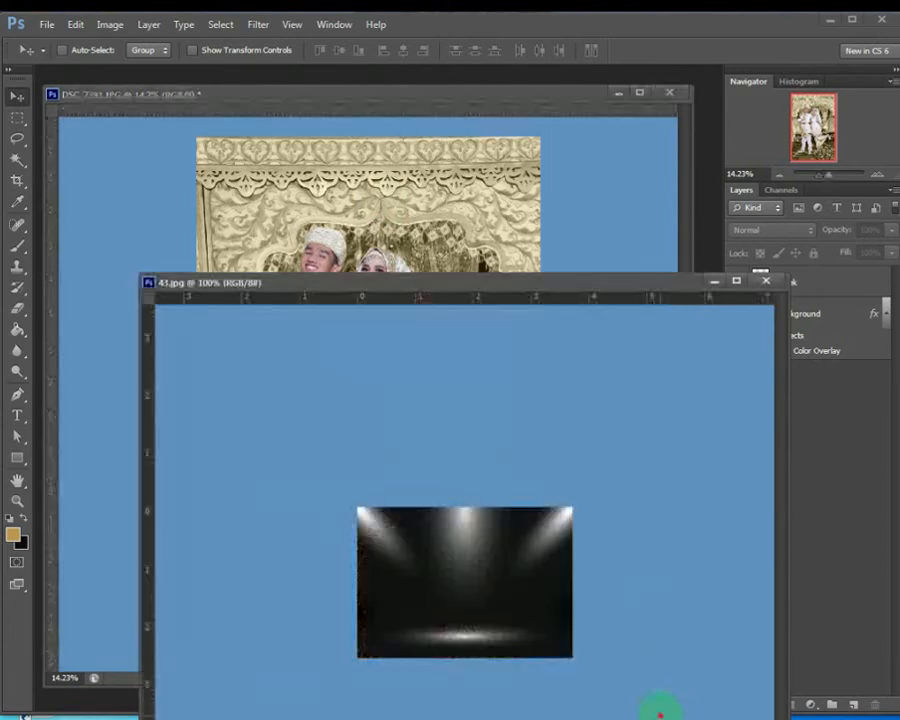
{"action": "left_click_drag", "start_coordinate": [510, 285], "coordinate": [450, 321]}
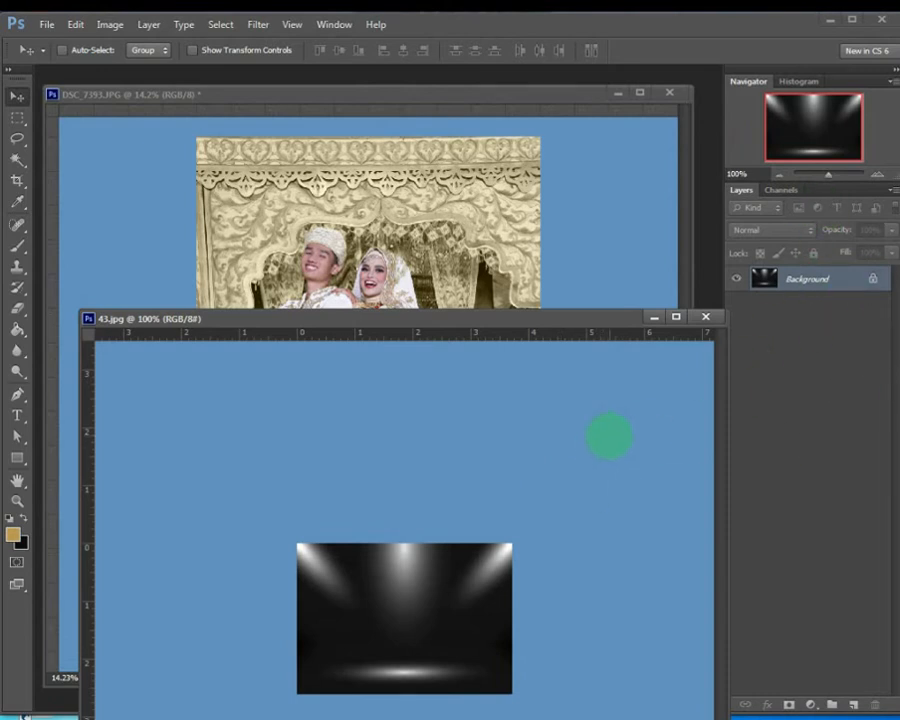
{"action": "left_click", "coordinate": [145, 227]}
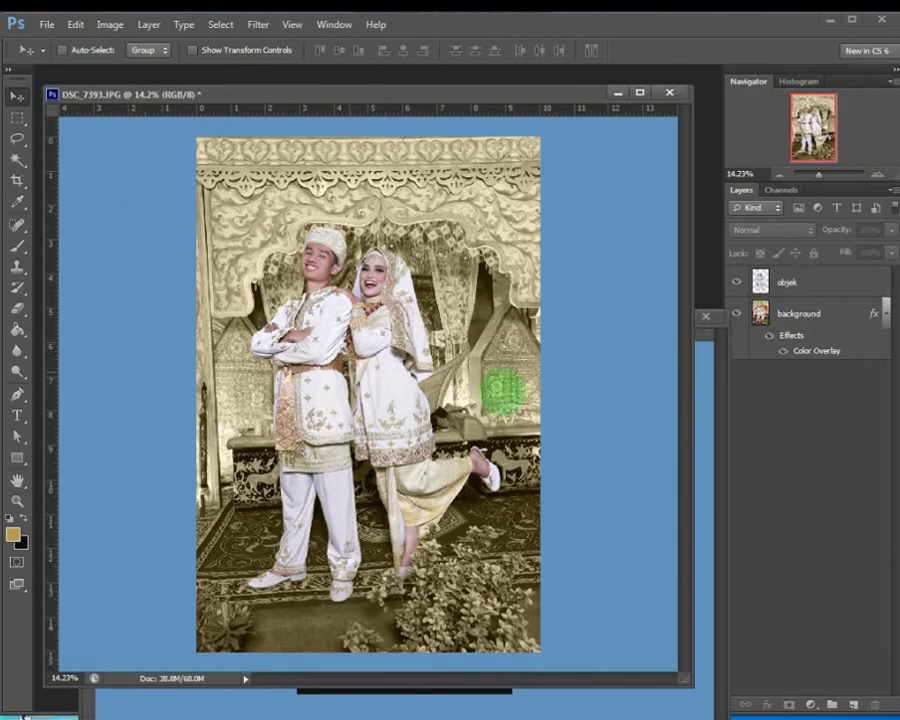
{"action": "left_click", "coordinate": [627, 707]}
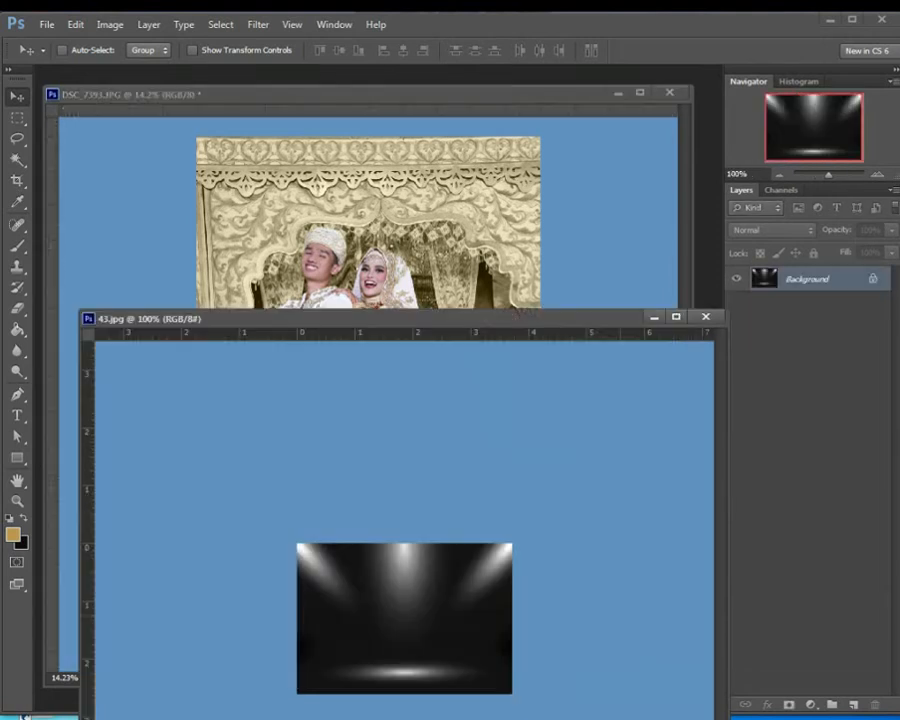
{"action": "left_click_drag", "start_coordinate": [482, 321], "coordinate": [480, 396]}
{"action": "left_click", "coordinate": [155, 221]}
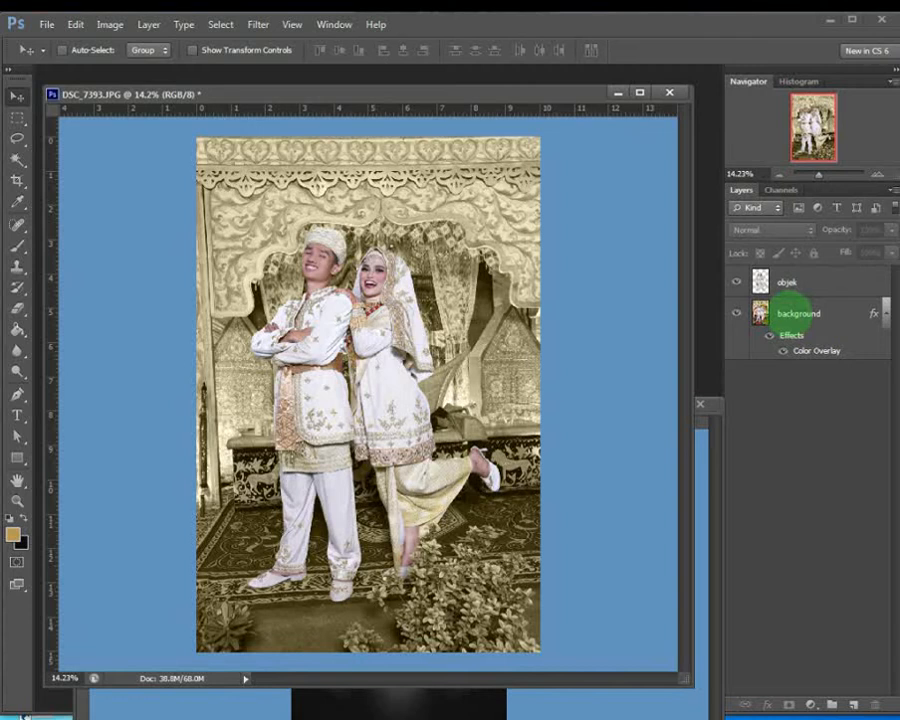
Copy the 43.jpg spotlight image into DSC_7393.JPG as a new layer between objek and background
{"action": "left_click", "coordinate": [793, 314]}
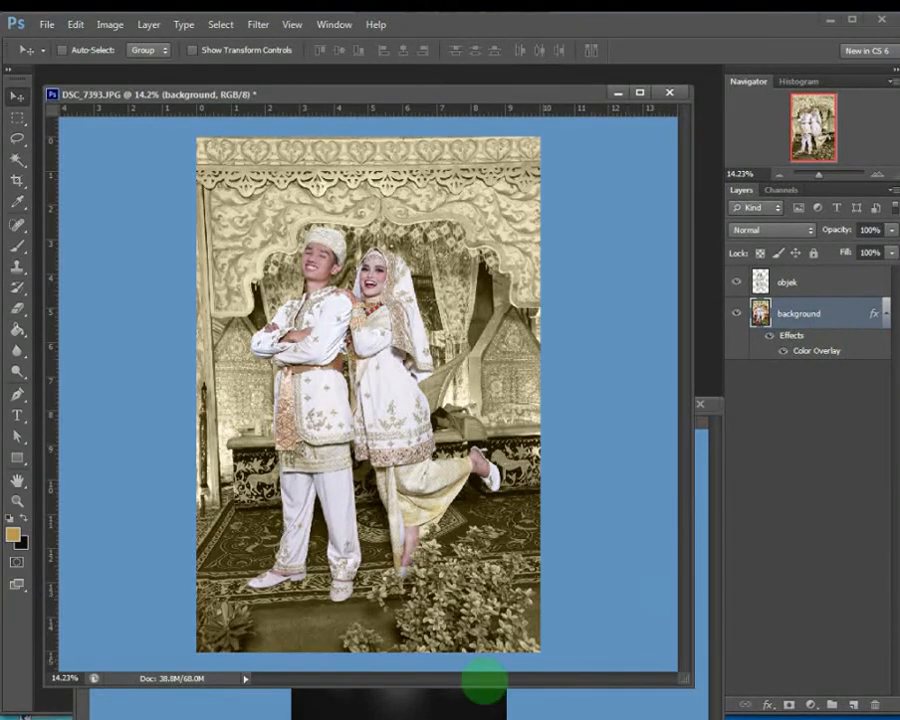
{"action": "left_click", "coordinate": [426, 703]}
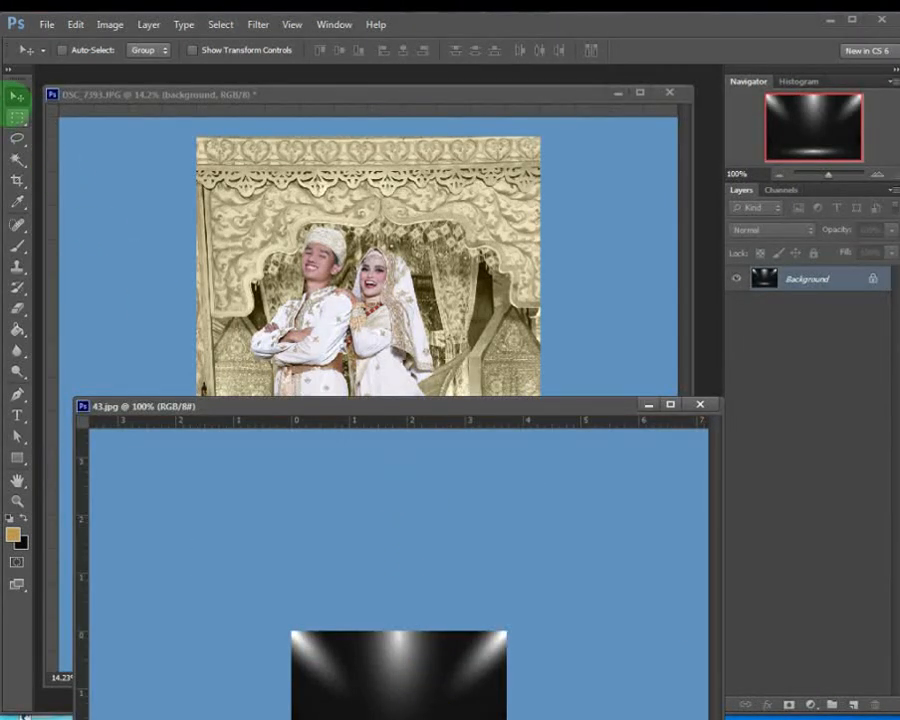
{"action": "left_click_drag", "start_coordinate": [349, 660], "coordinate": [376, 255]}
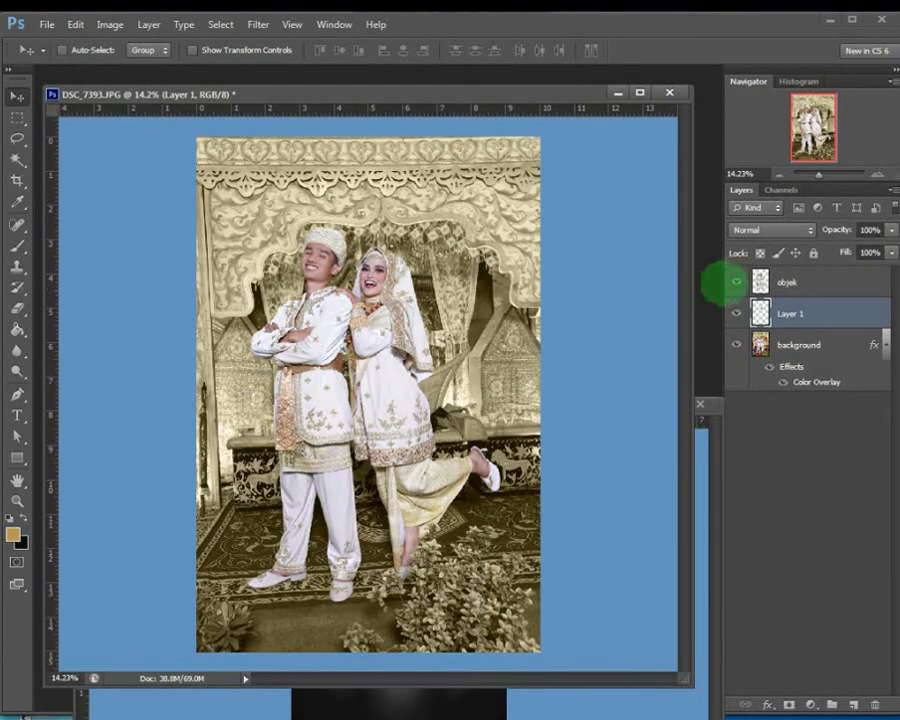
Toggle the objek layer's visibility to check the spotlight image beneath it, leaving objek hidden
{"action": "left_click", "coordinate": [735, 283]}
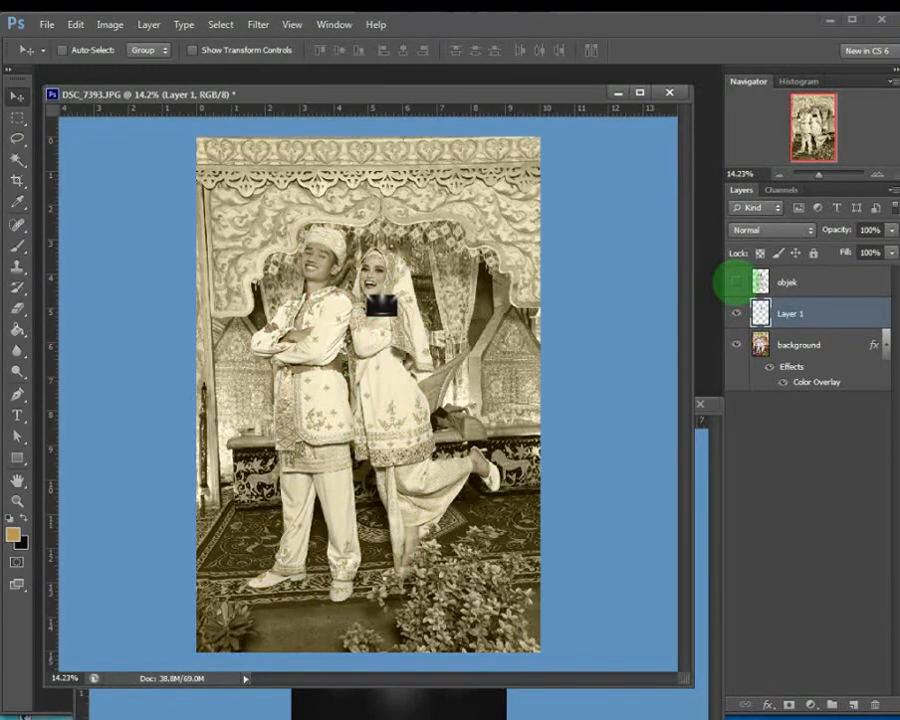
{"action": "left_click", "coordinate": [735, 283]}
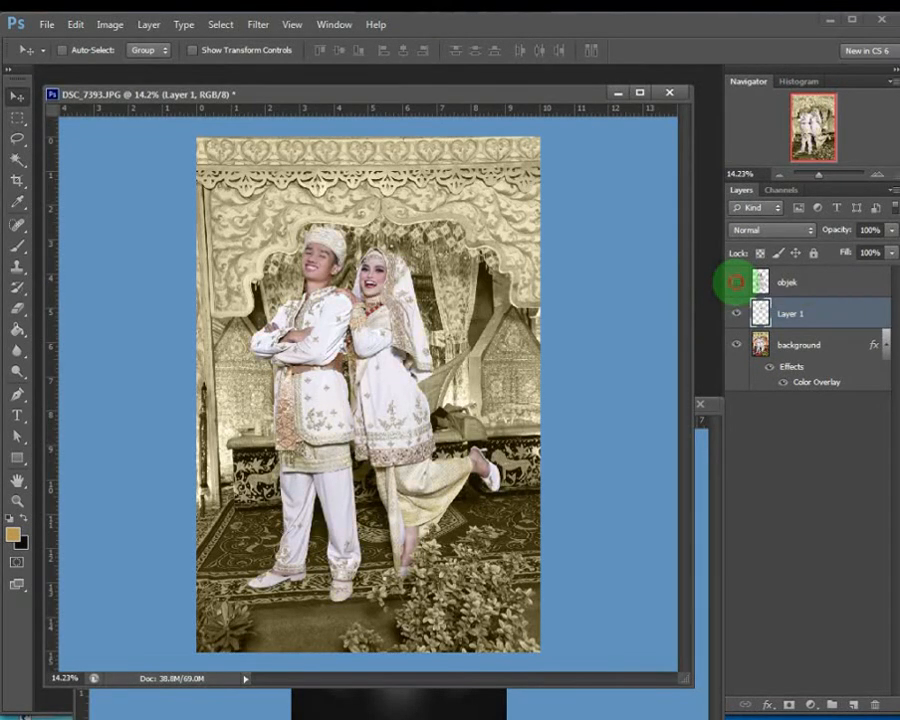
{"action": "left_click", "coordinate": [735, 283]}
{"action": "left_click", "coordinate": [735, 283]}
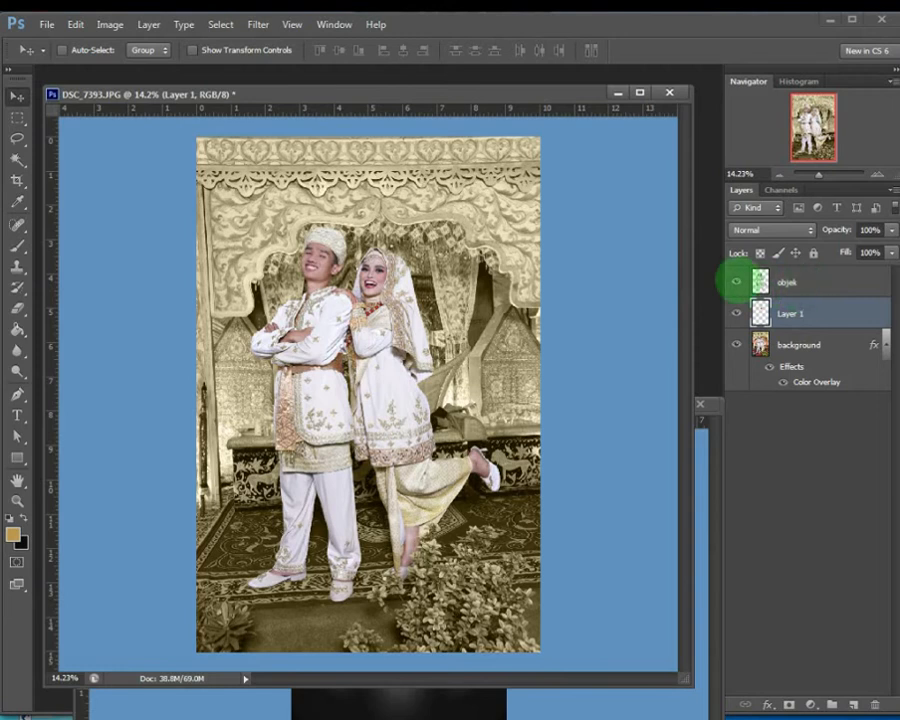
{"action": "left_click", "coordinate": [735, 283]}
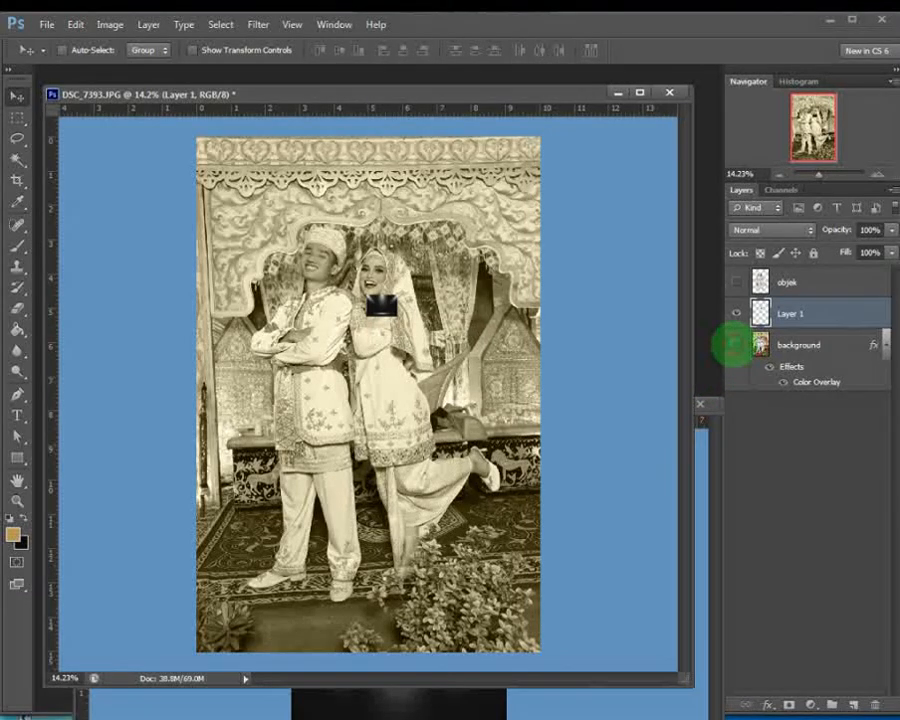
Hide the background layer and rename Layer 1, which holds the spotlight image, as background 2
{"action": "left_click", "coordinate": [735, 344]}
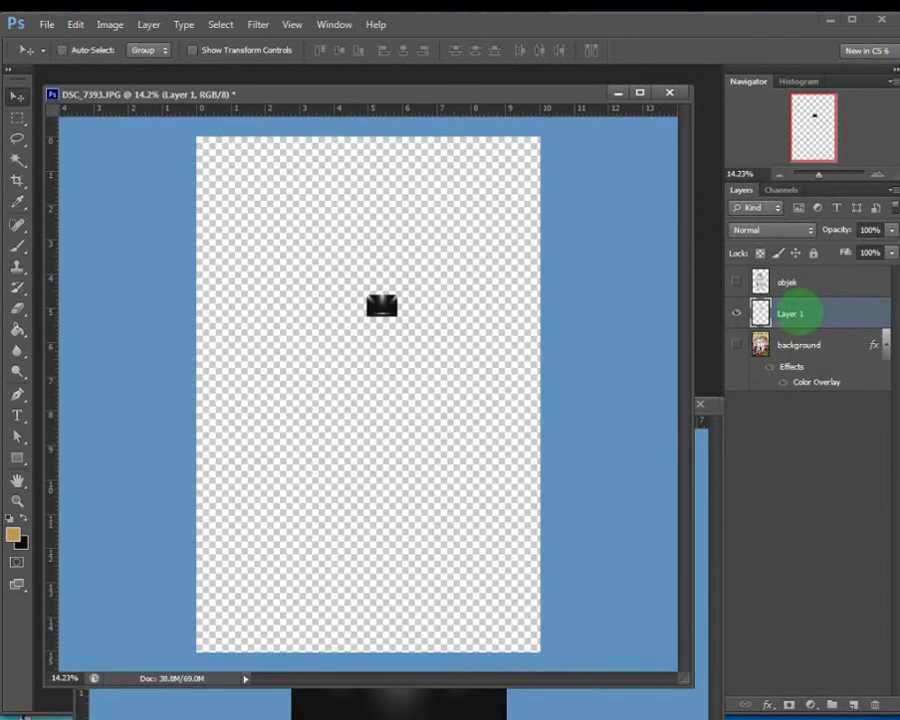
{"action": "double_click", "coordinate": [790, 313]}
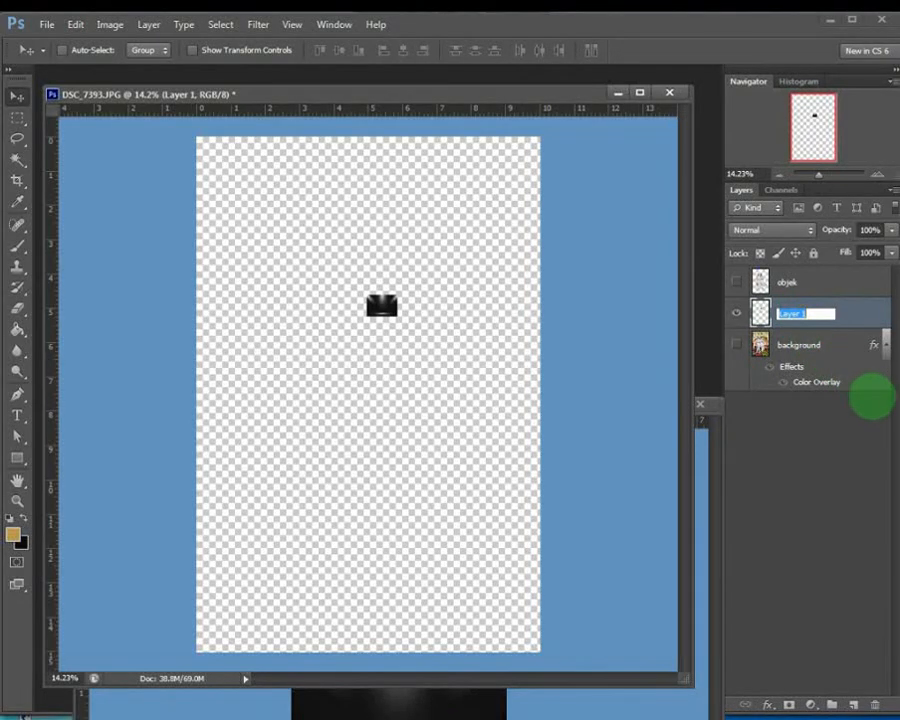
{"action": "type", "text": "ba"}
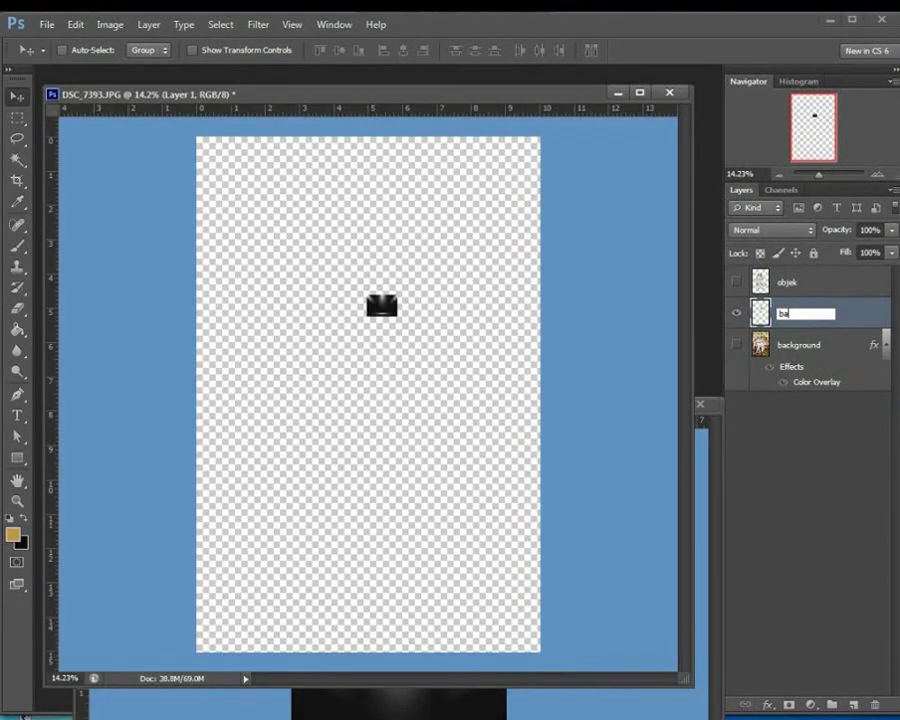
{"action": "type", "text": "ckgr"}
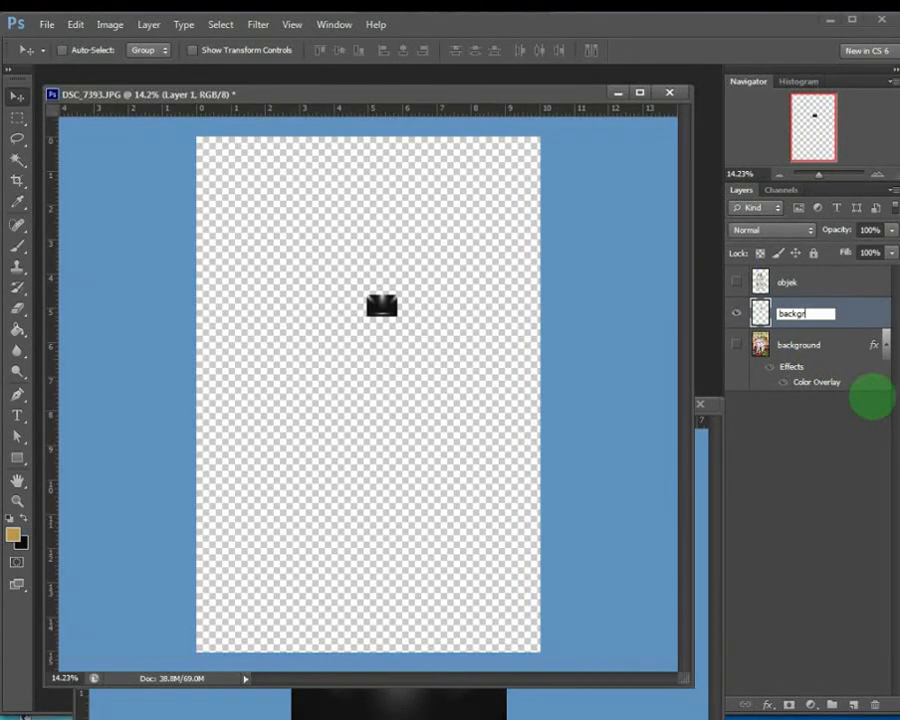
{"action": "type", "text": "ound 2"}
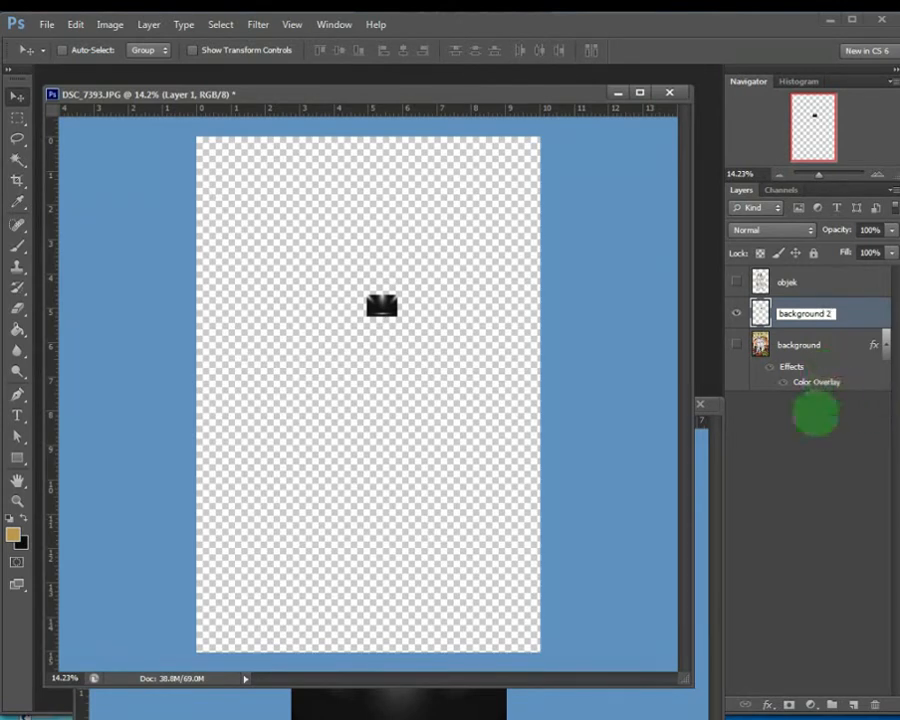
{"action": "left_click", "coordinate": [814, 412]}
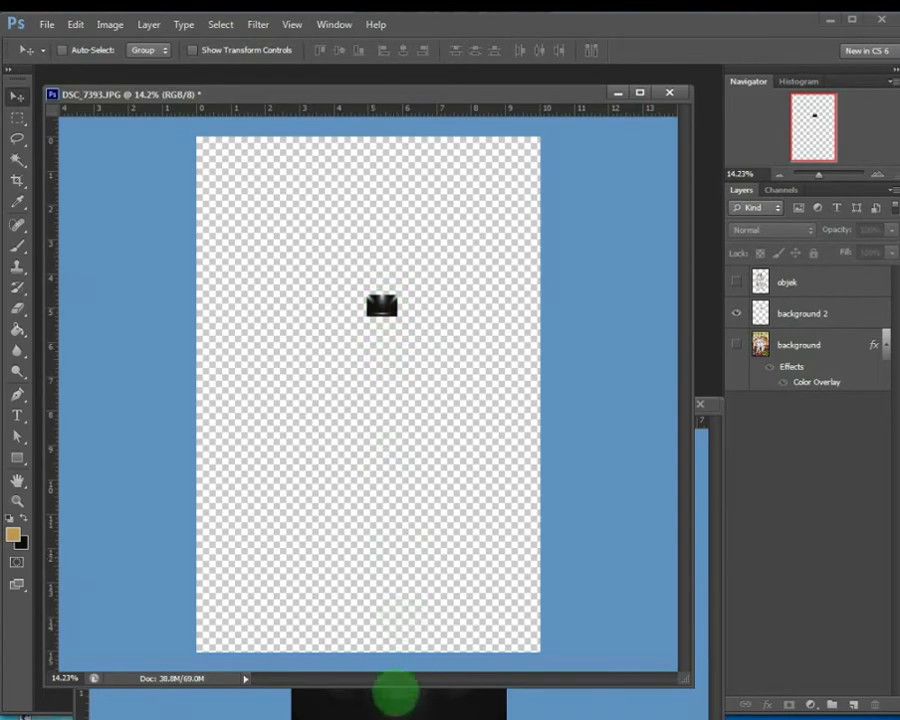
Select the background 2 layer and move its small spotlight image down to near the middle of the canvas
{"action": "left_click", "coordinate": [381, 305]}
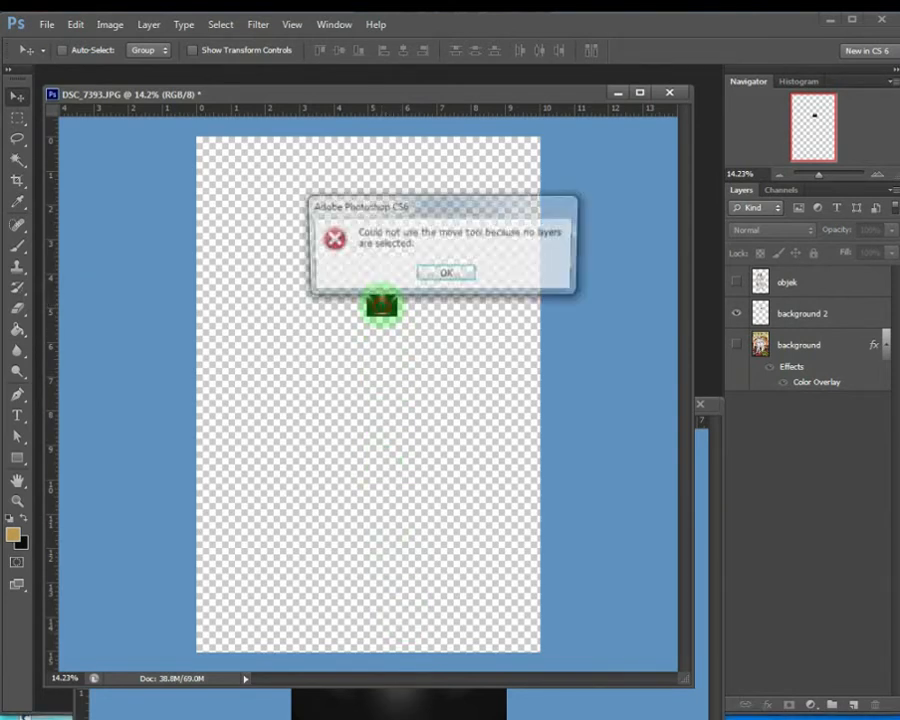
{"action": "left_click", "coordinate": [418, 274]}
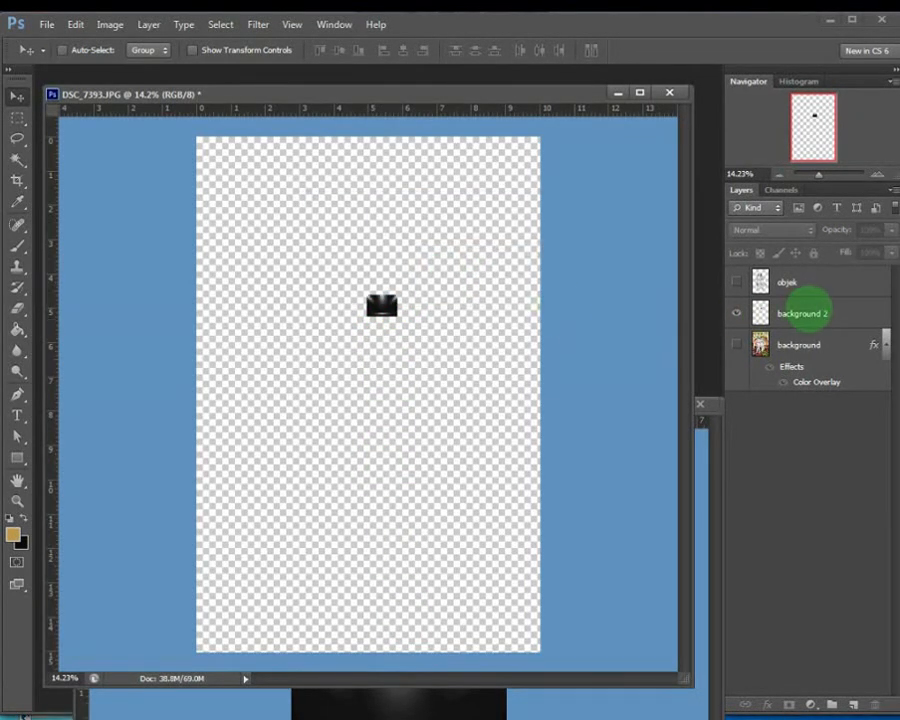
{"action": "double_click", "coordinate": [802, 313]}
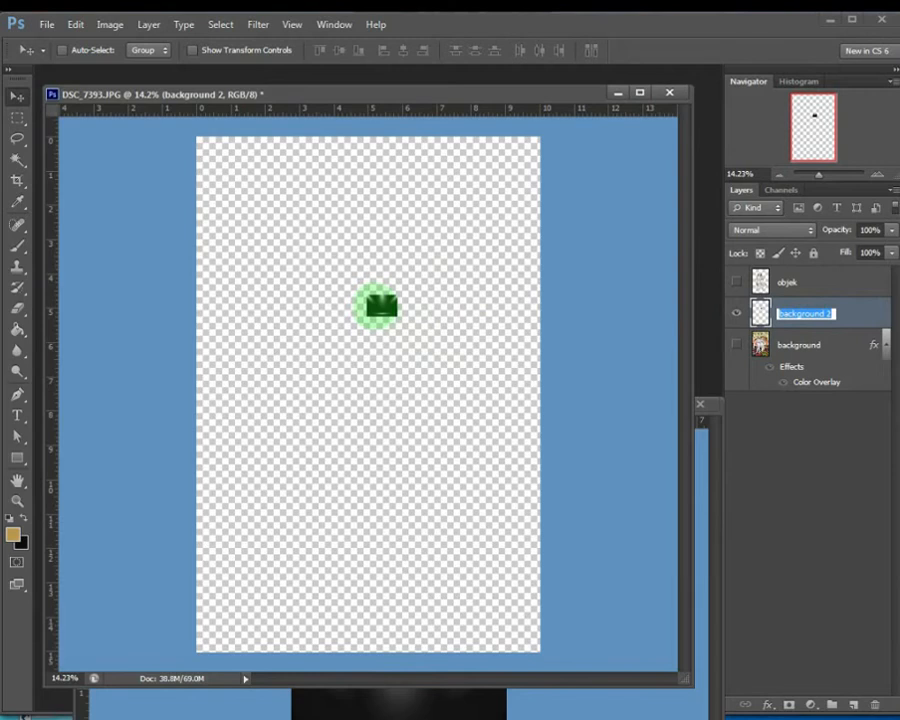
{"action": "left_click", "coordinate": [378, 305]}
{"action": "left_click_drag", "start_coordinate": [380, 305], "coordinate": [368, 373]}
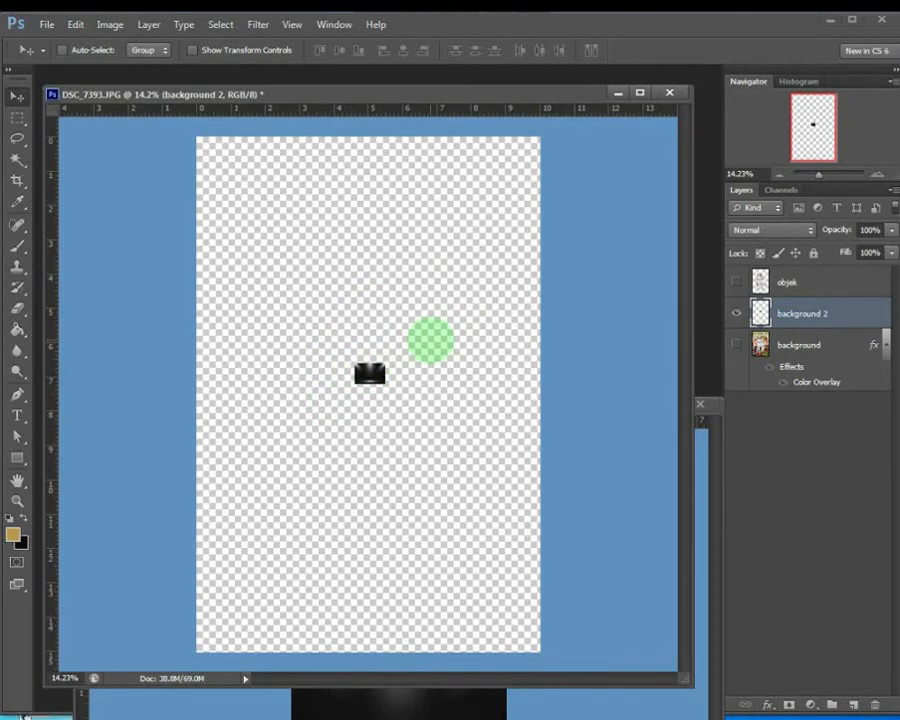
Free Transform the spotlight image to about 1169% width and 2490% height so it covers the canvas slightly past every edge
{"action": "key", "text": "ctrl+t"}
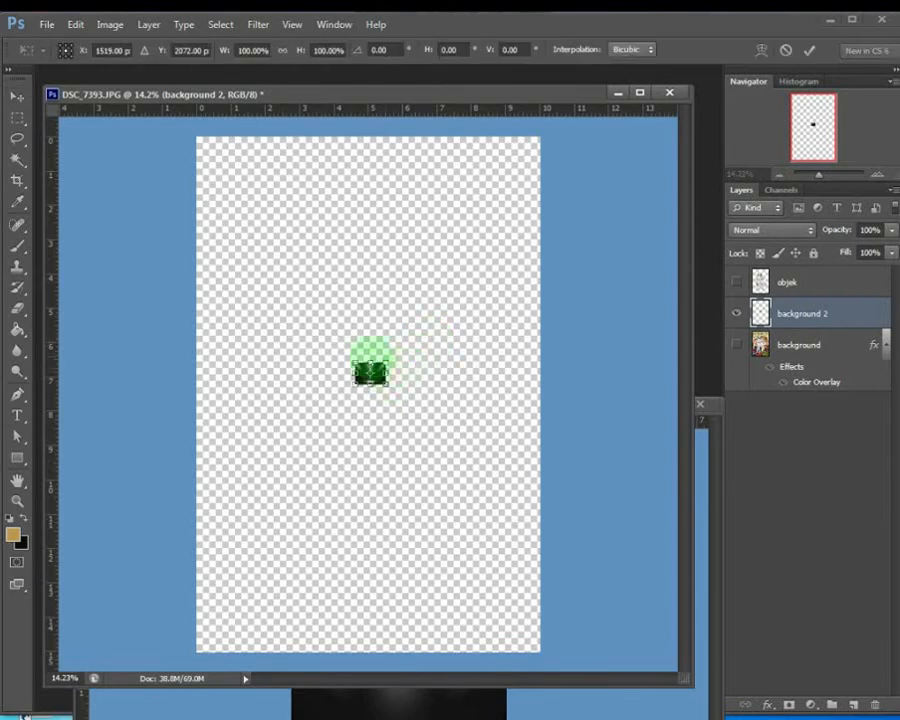
{"action": "left_click_drag", "start_coordinate": [373, 360], "coordinate": [342, 145]}
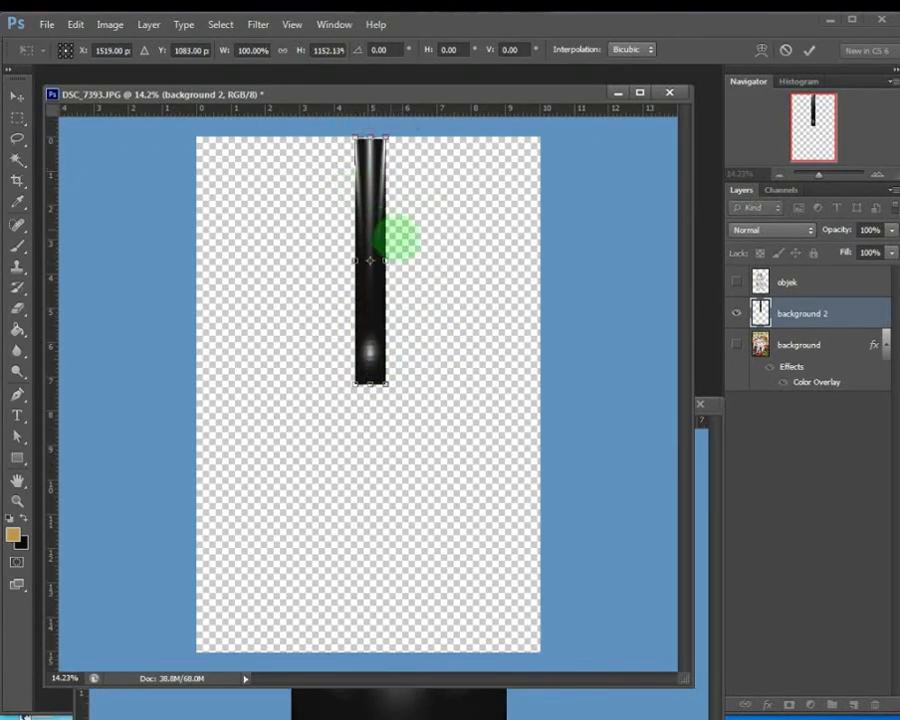
{"action": "left_click_drag", "start_coordinate": [388, 262], "coordinate": [542, 327]}
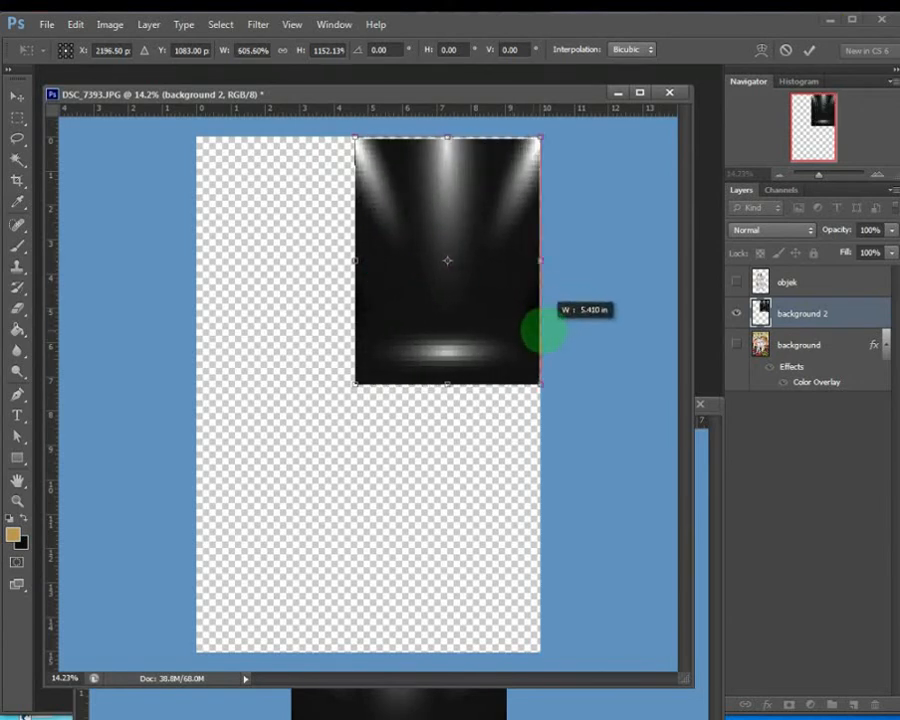
{"action": "left_click_drag", "start_coordinate": [355, 262], "coordinate": [199, 273]}
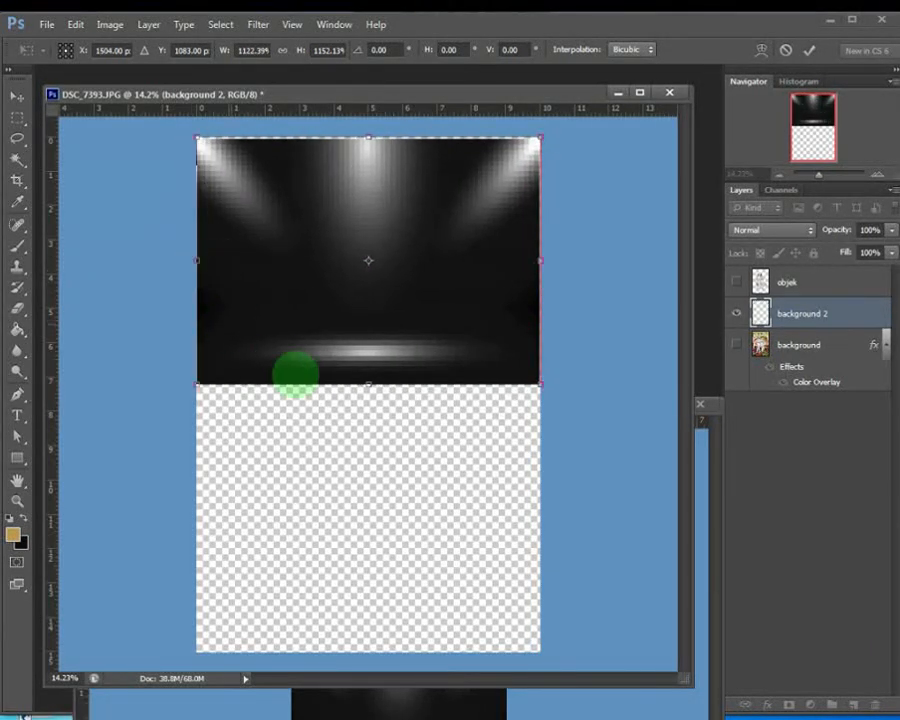
{"action": "left_click_drag", "start_coordinate": [371, 384], "coordinate": [402, 663]}
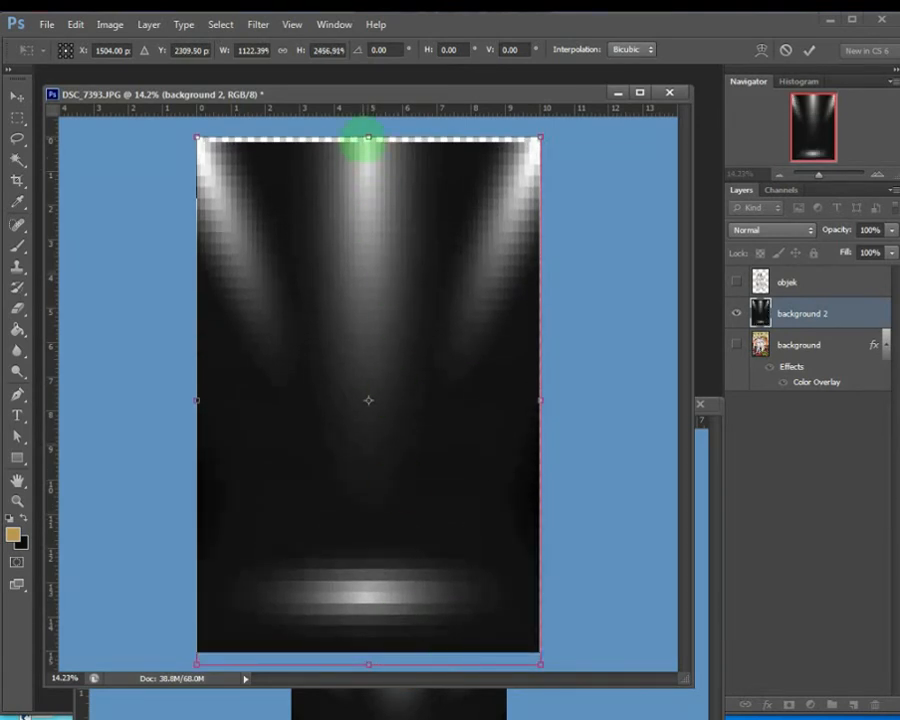
{"action": "left_click_drag", "start_coordinate": [367, 137], "coordinate": [368, 129]}
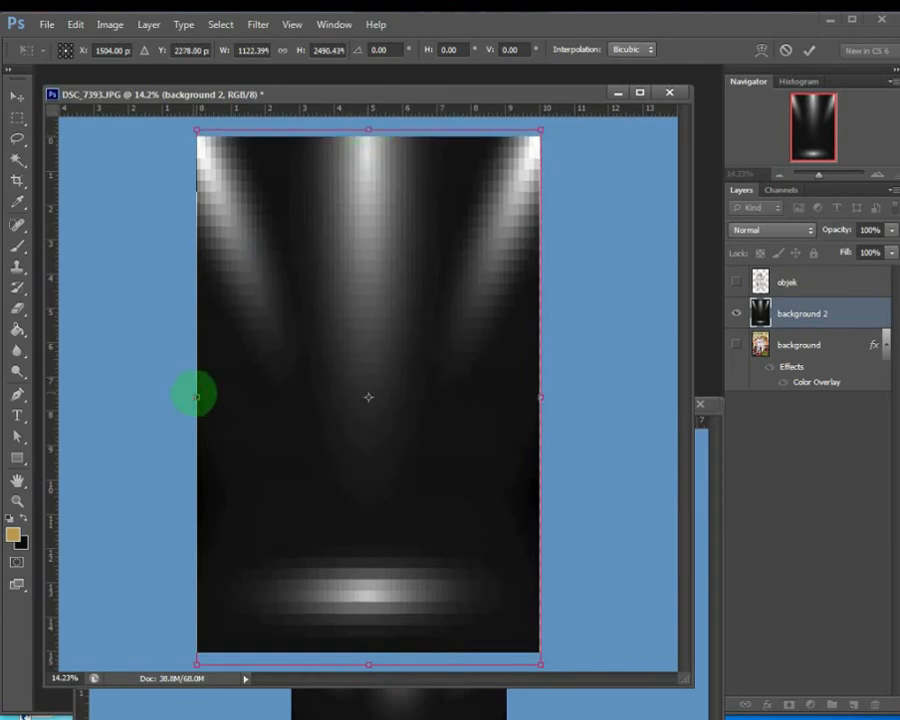
{"action": "left_click_drag", "start_coordinate": [196, 397], "coordinate": [190, 396]}
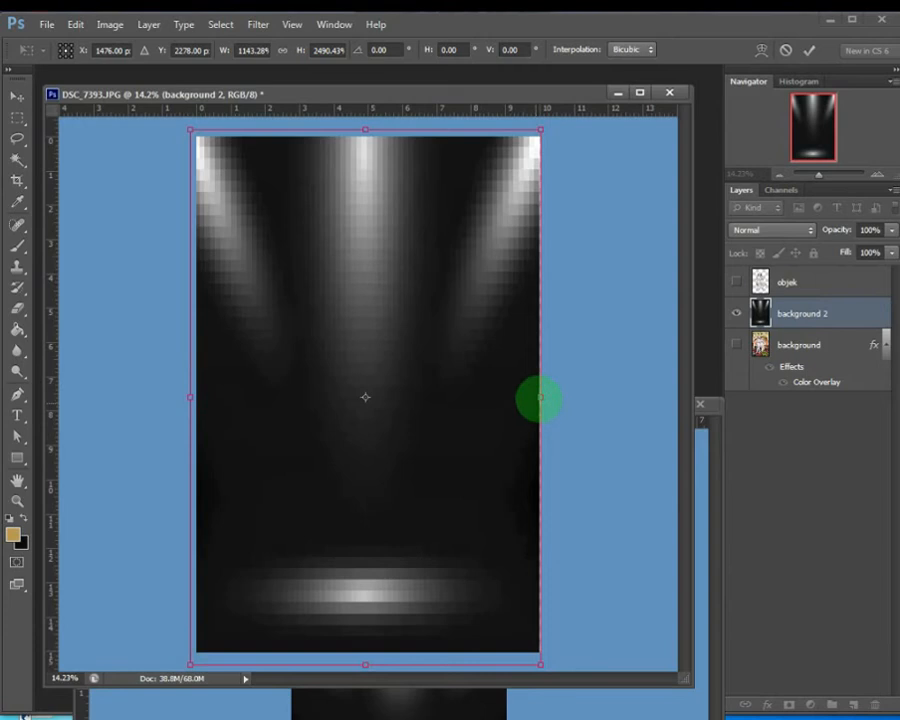
{"action": "left_click_drag", "start_coordinate": [541, 397], "coordinate": [548, 397]}
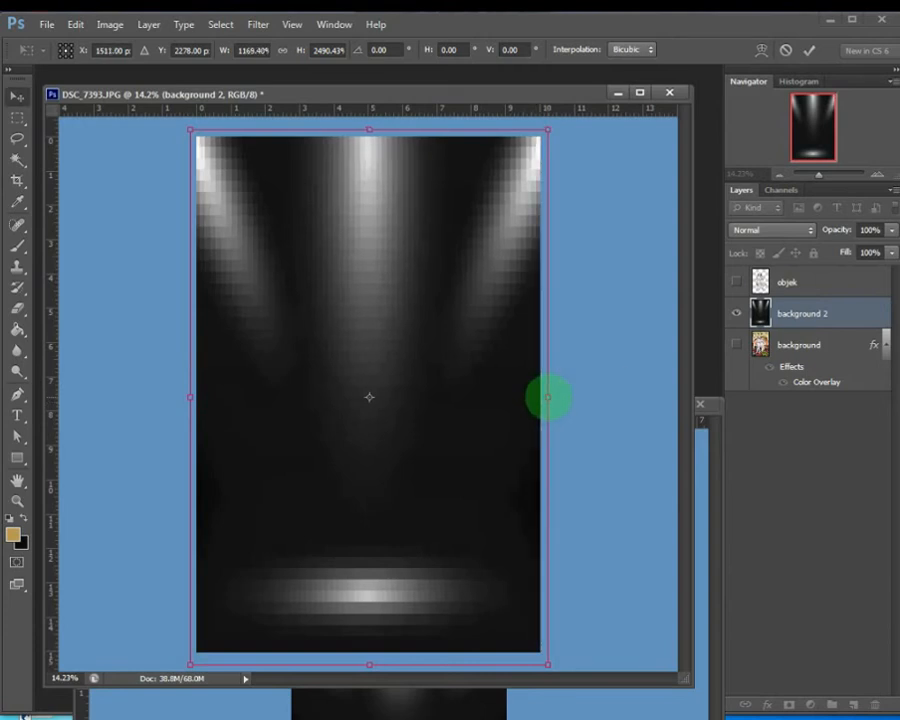
{"action": "key", "text": "Return"}
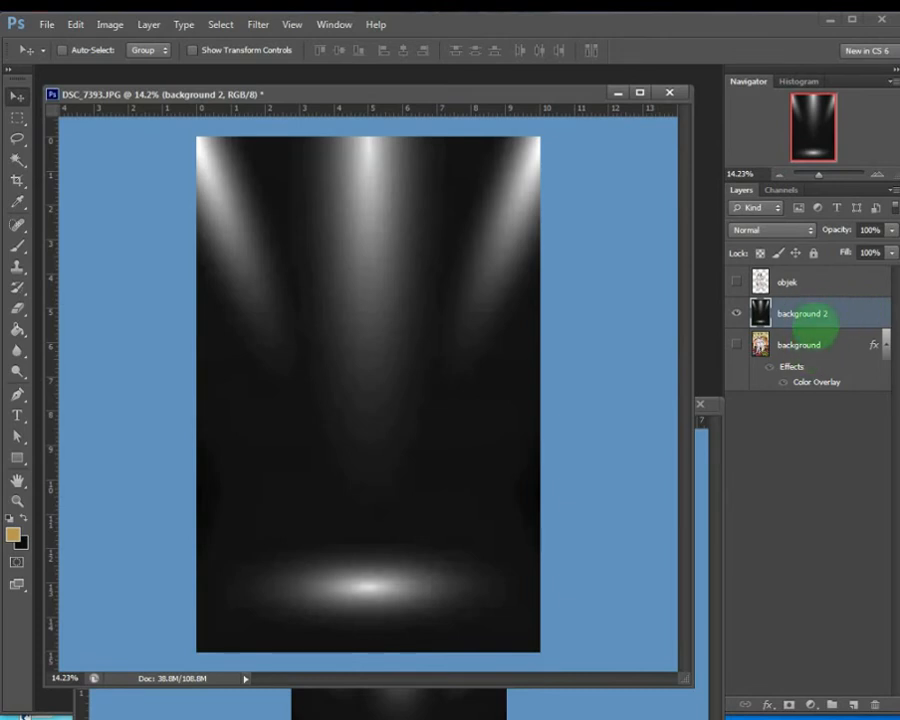
Rename the sepia background layer as background 1
{"action": "double_click", "coordinate": [806, 345]}
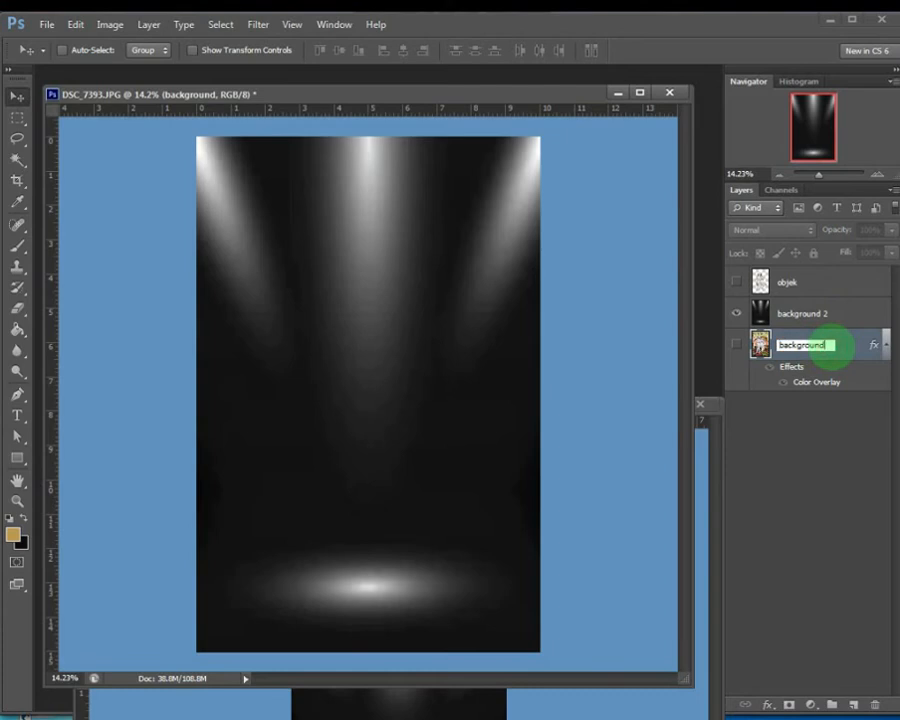
{"action": "left_click", "coordinate": [842, 383]}
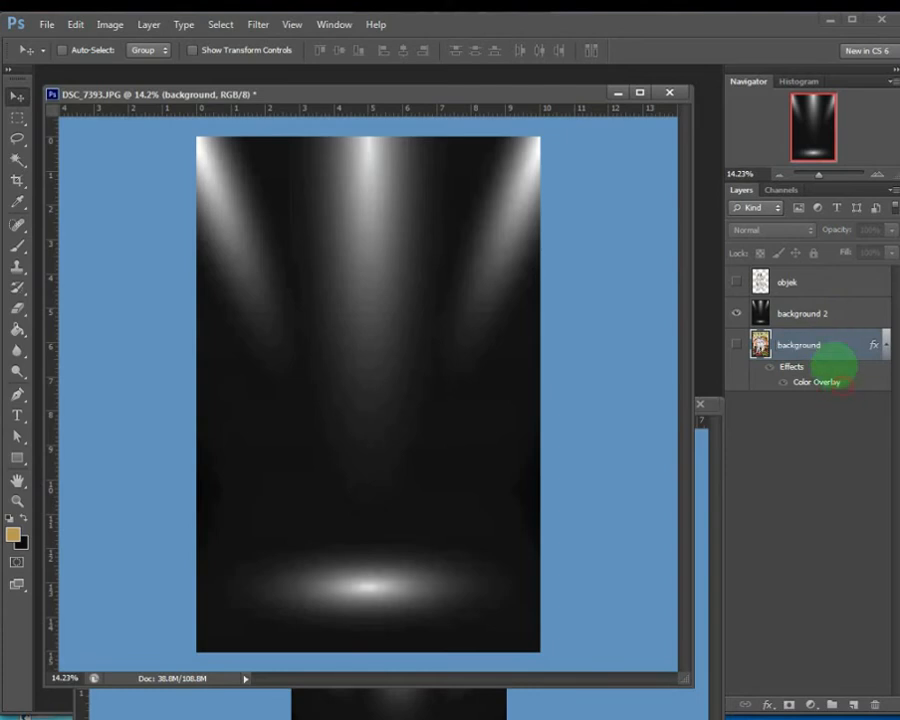
{"action": "double_click", "coordinate": [819, 345]}
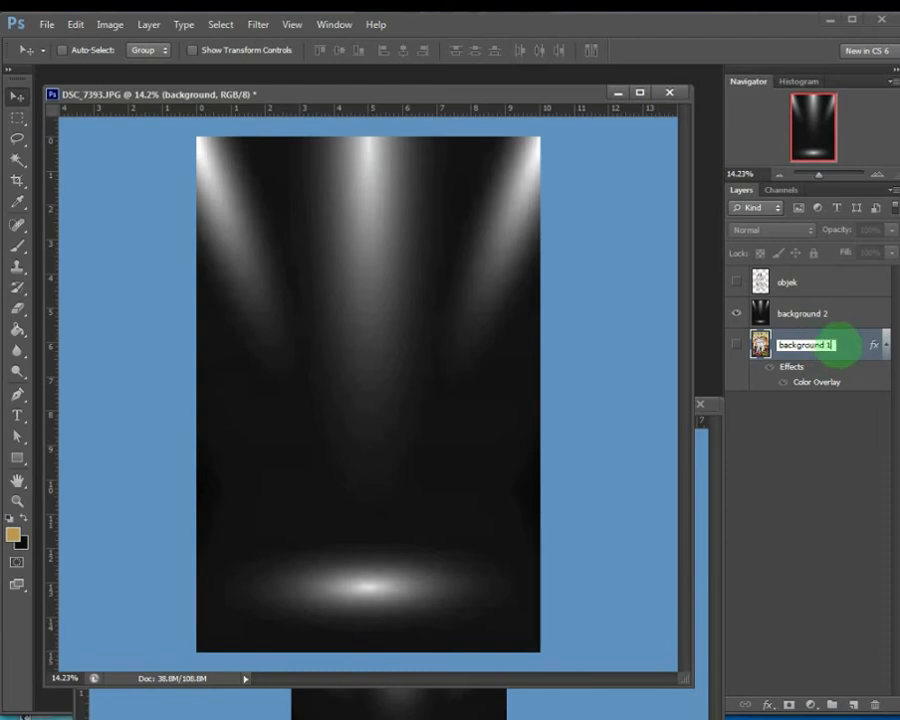
{"action": "key", "text": "Return"}
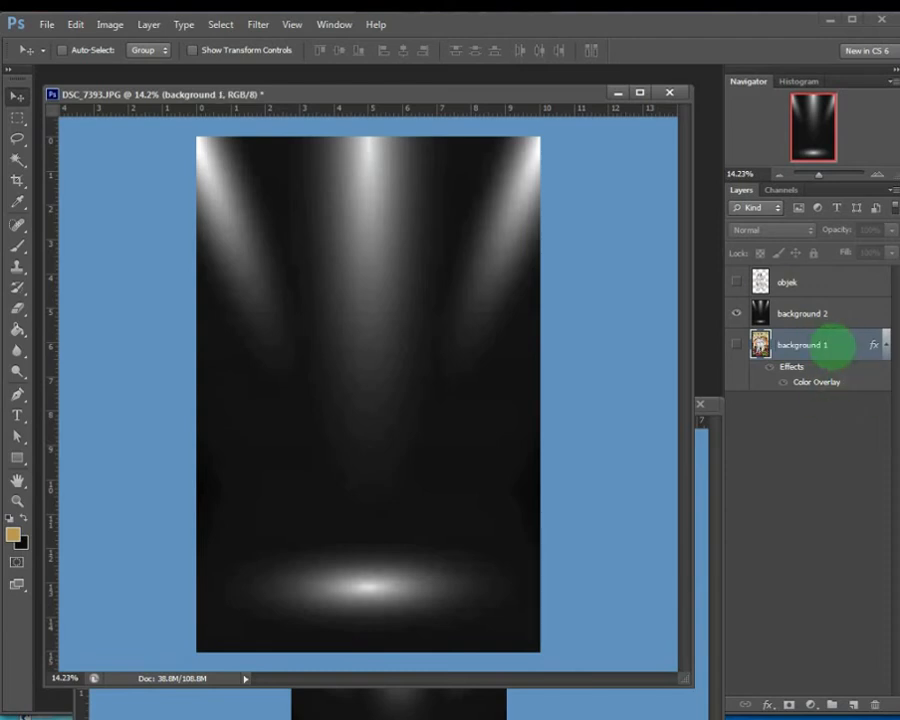
Move background 2 below background 1 in the layer order, and show the background 1 and objek layers
{"action": "left_click", "coordinate": [805, 313]}
{"action": "left_click_drag", "start_coordinate": [810, 313], "coordinate": [812, 352]}
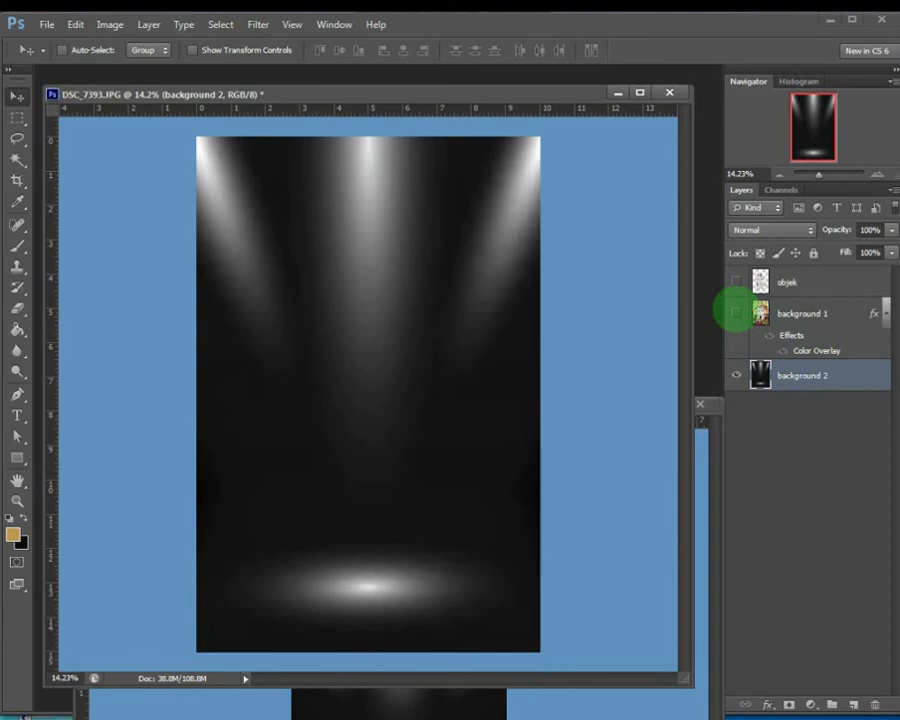
{"action": "left_click", "coordinate": [735, 313]}
{"action": "left_click", "coordinate": [736, 281]}
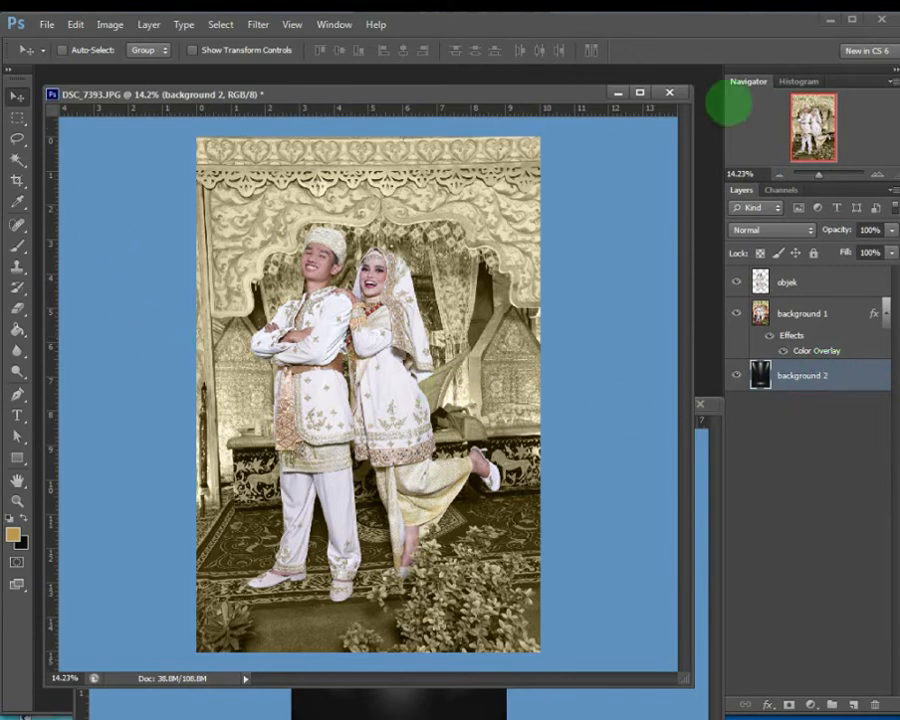
Merge the objek and background 1 layers into one layer above background 2
{"action": "left_click", "coordinate": [830, 283]}
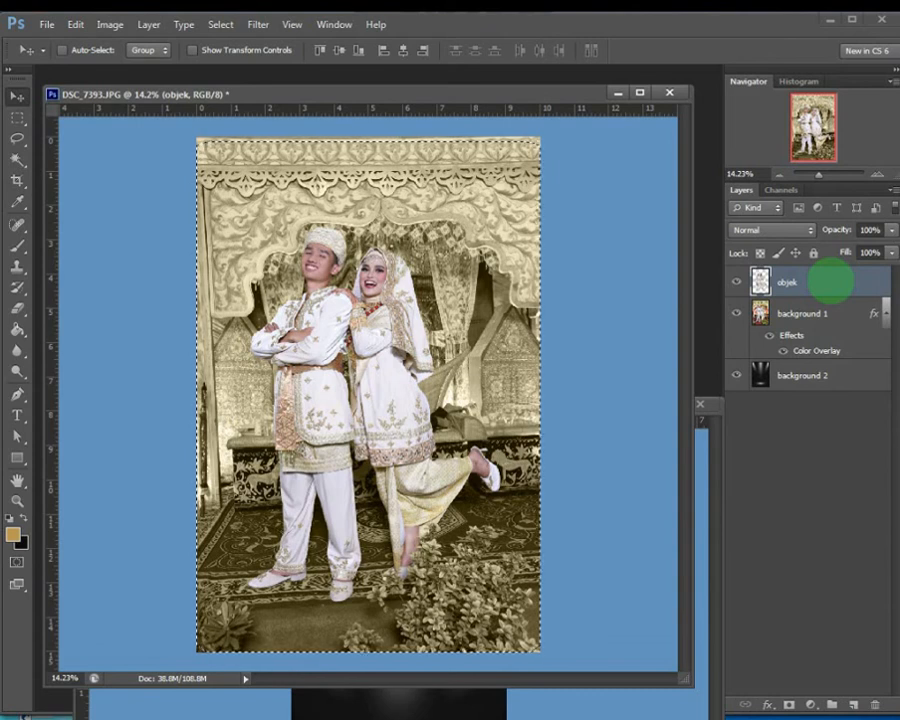
{"action": "left_click", "coordinate": [822, 311], "text": "shift"}
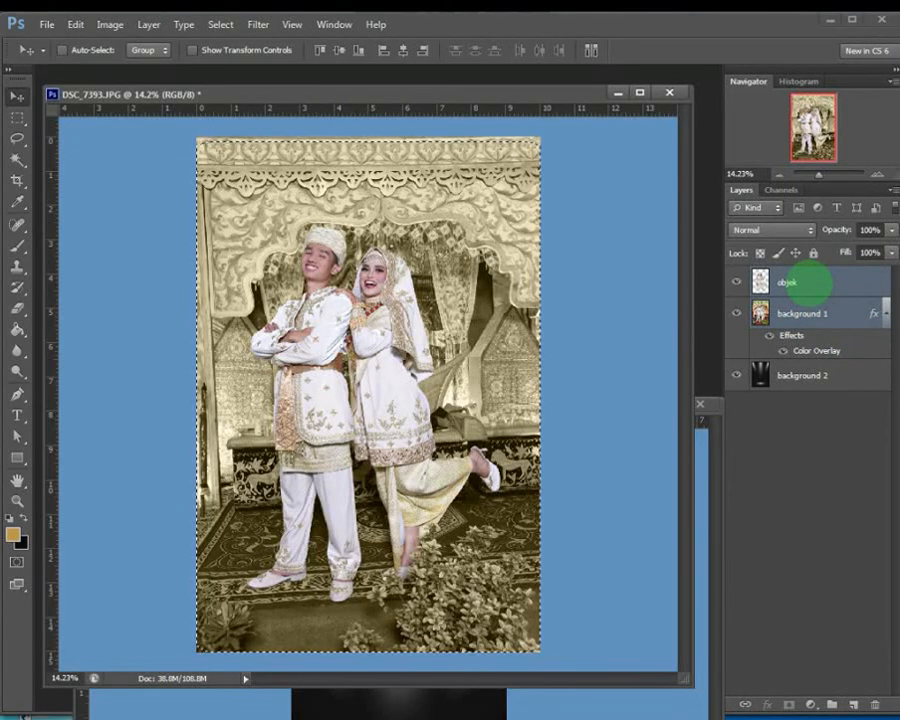
{"action": "right_click", "coordinate": [808, 282]}
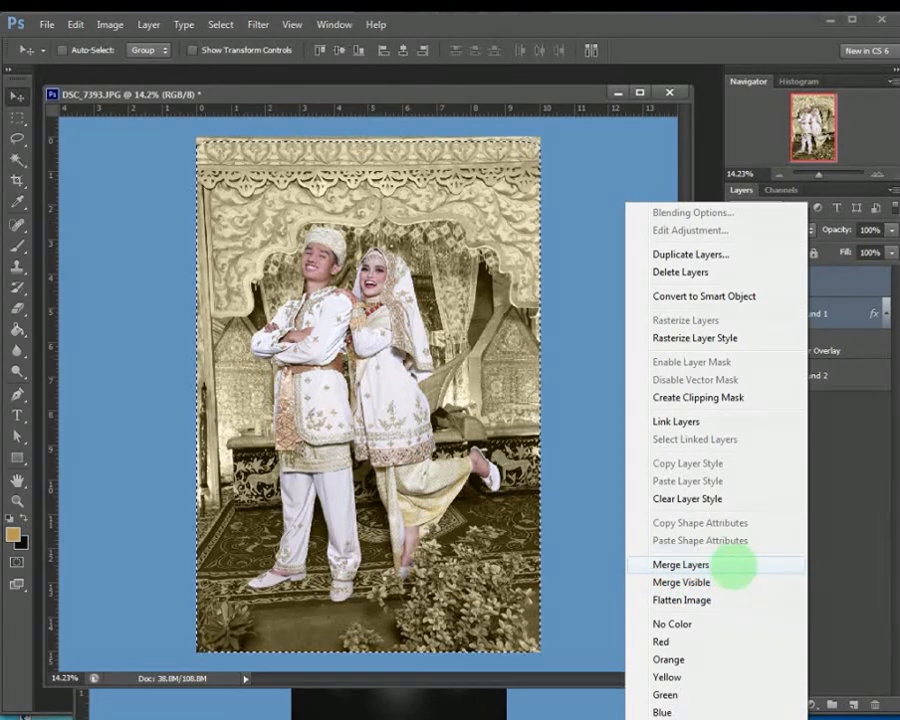
{"action": "left_click", "coordinate": [728, 566]}
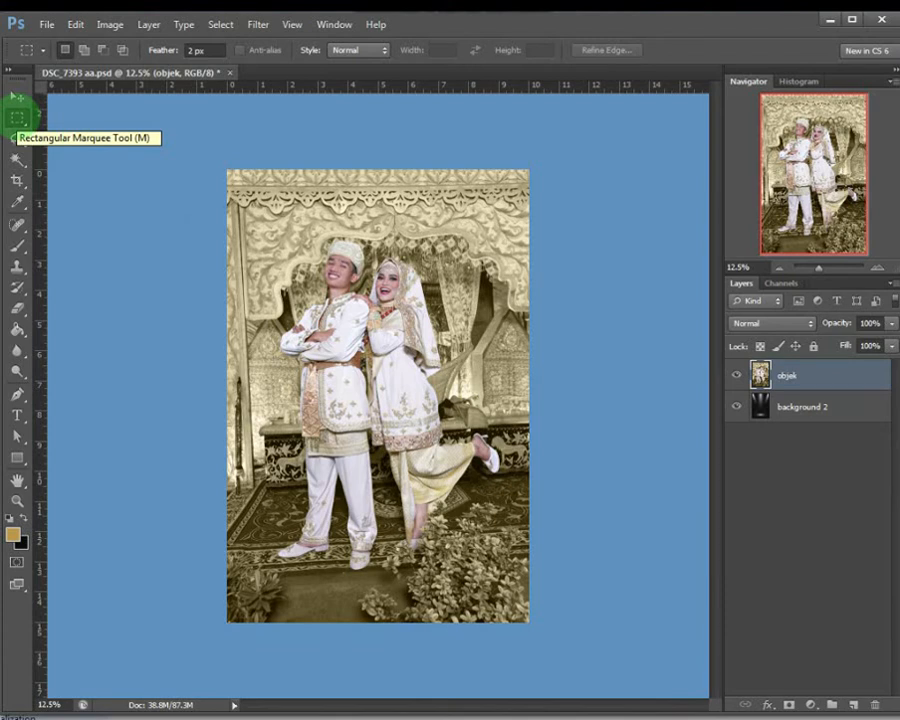
Select a rectangle just inside the photo's edges with the Rectangular Marquee and invert it to a thin border selection
{"action": "left_click", "coordinate": [17, 117]}
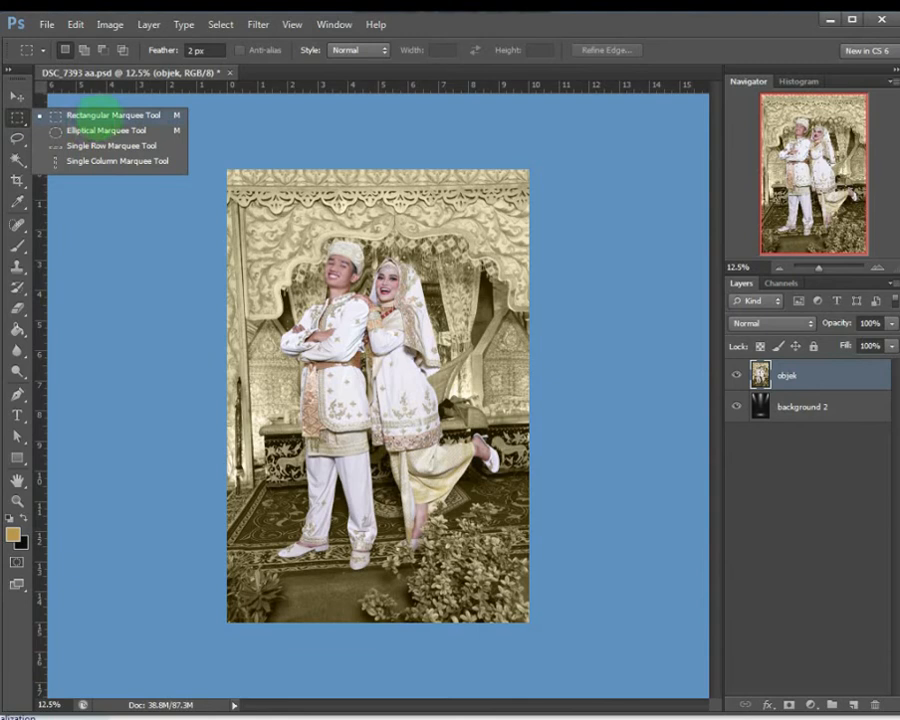
{"action": "left_click", "coordinate": [120, 114]}
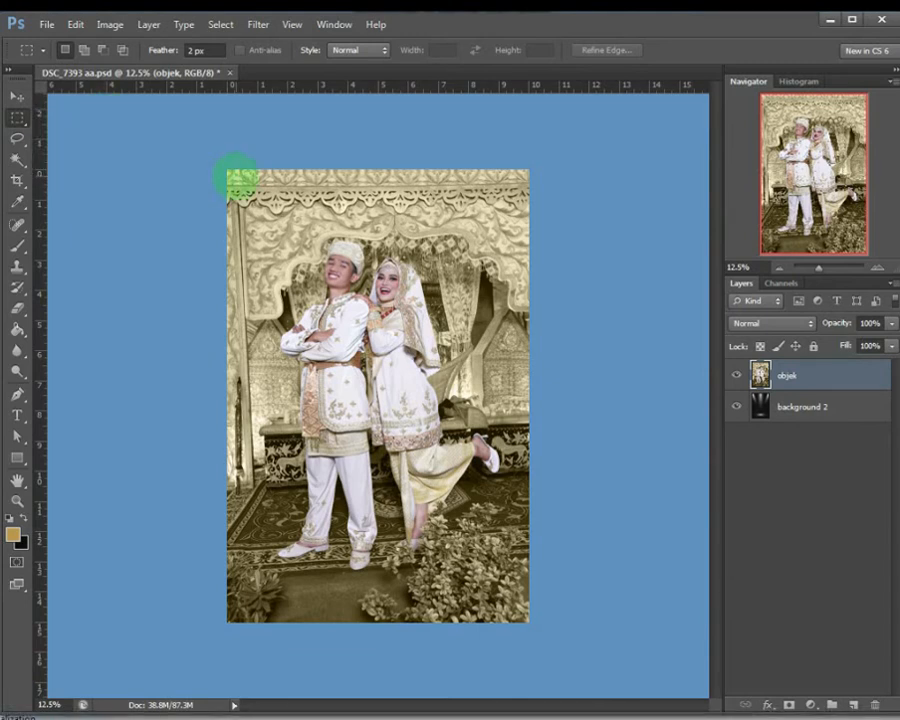
{"action": "left_click_drag", "start_coordinate": [235, 178], "coordinate": [500, 588]}
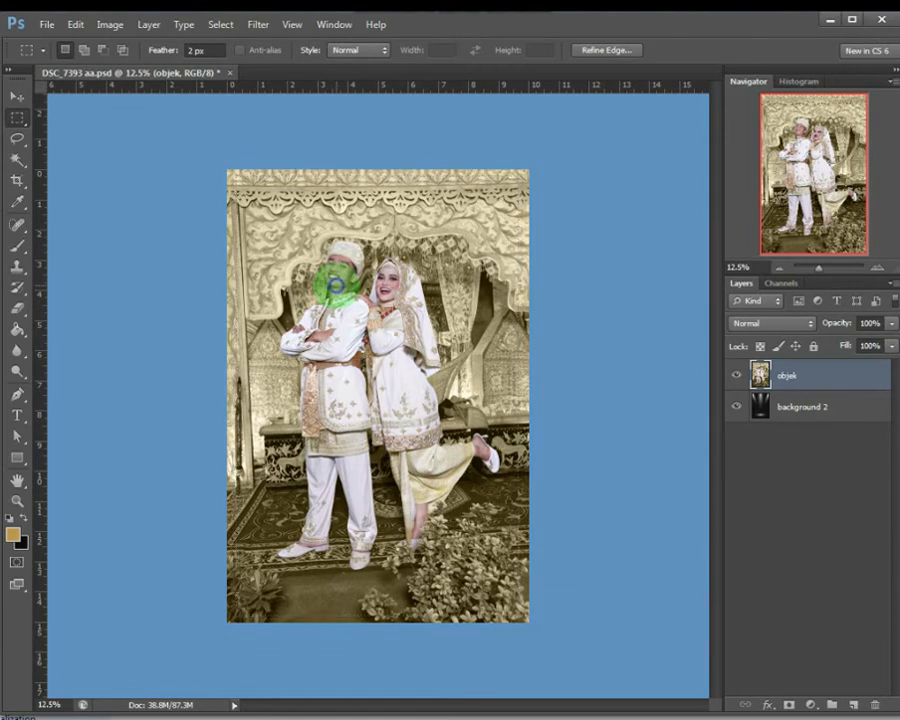
{"action": "right_click", "coordinate": [337, 286]}
{"action": "left_click", "coordinate": [390, 314]}
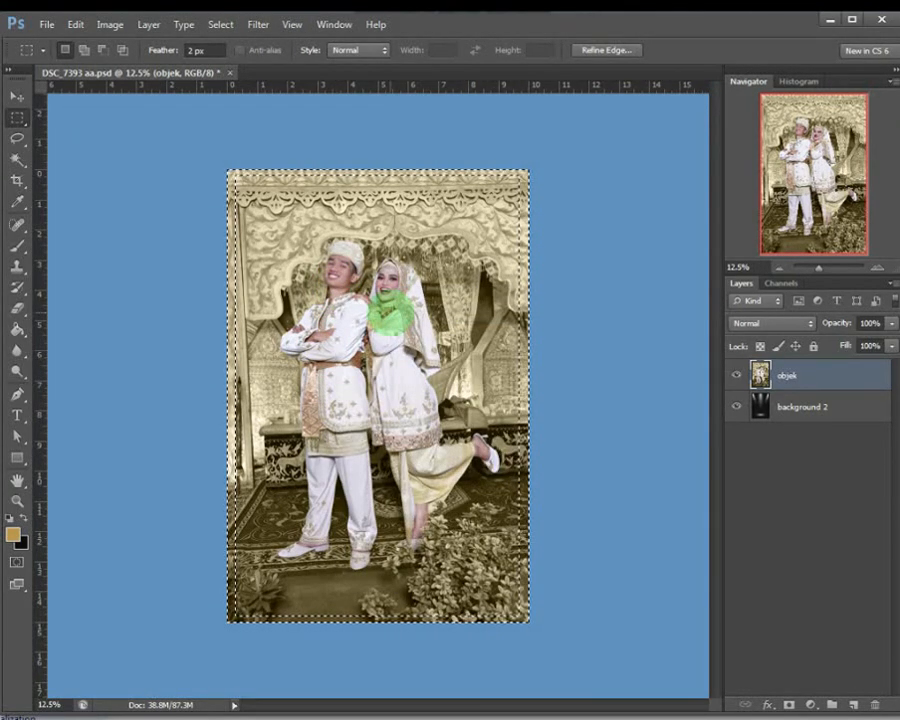
Feather the thin border selection around the photo by 60 pixels
{"action": "right_click", "coordinate": [330, 232]}
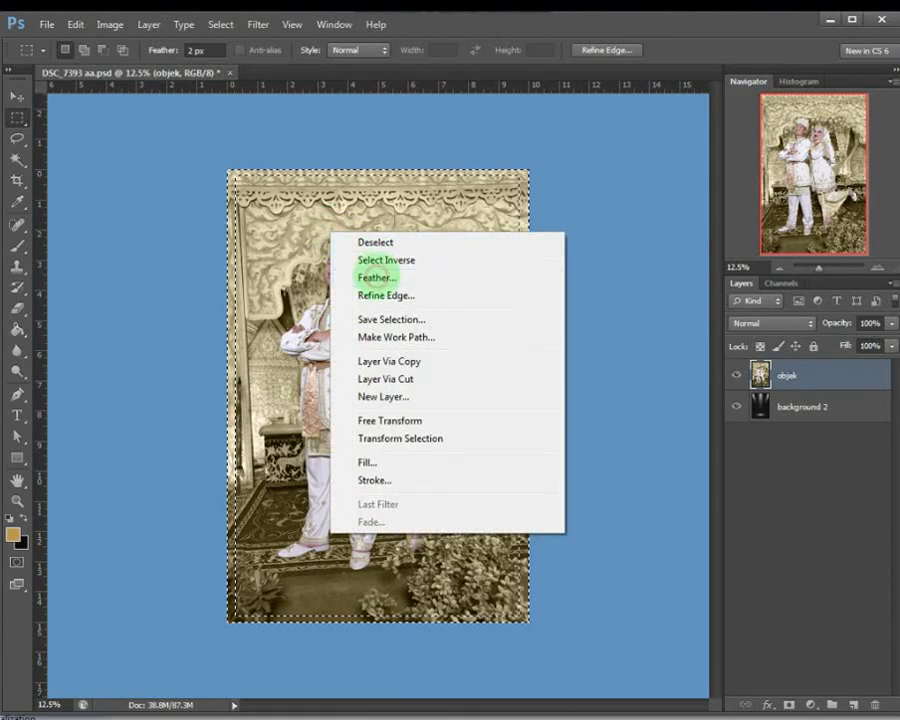
{"action": "left_click", "coordinate": [377, 278]}
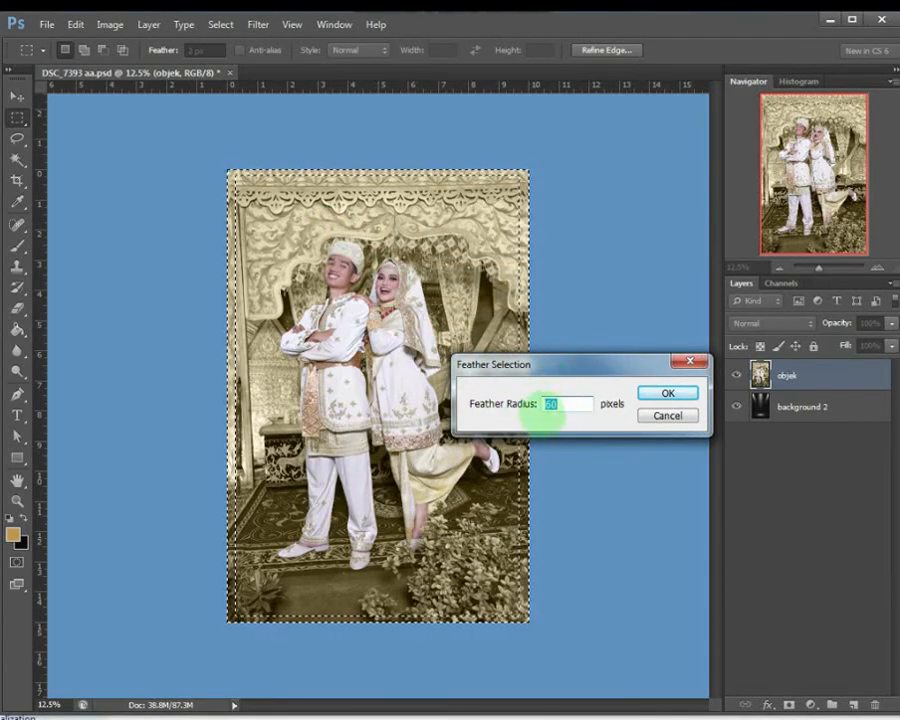
{"action": "left_click", "coordinate": [687, 393]}
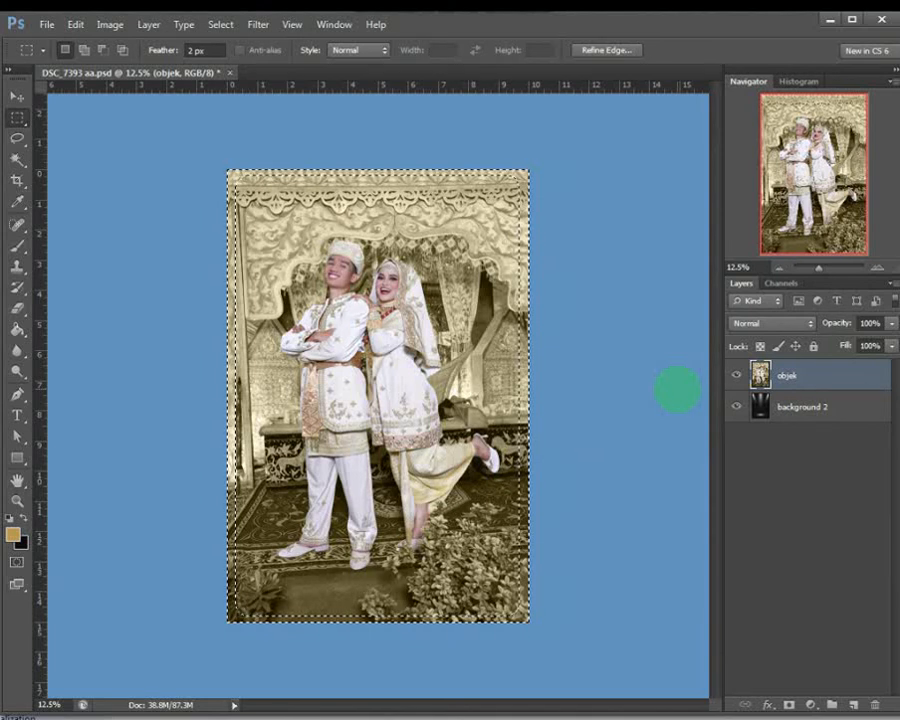
Delete the objek layer's edges inside the feathered border selection twice and clear the selection
{"action": "key", "text": "Delete"}
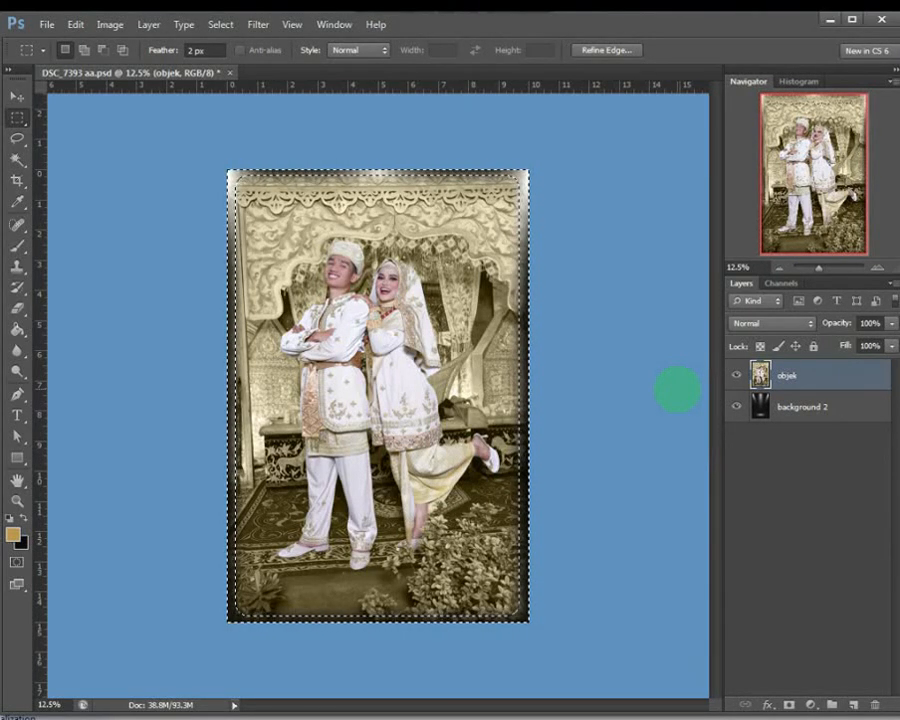
{"action": "key", "text": "Delete"}
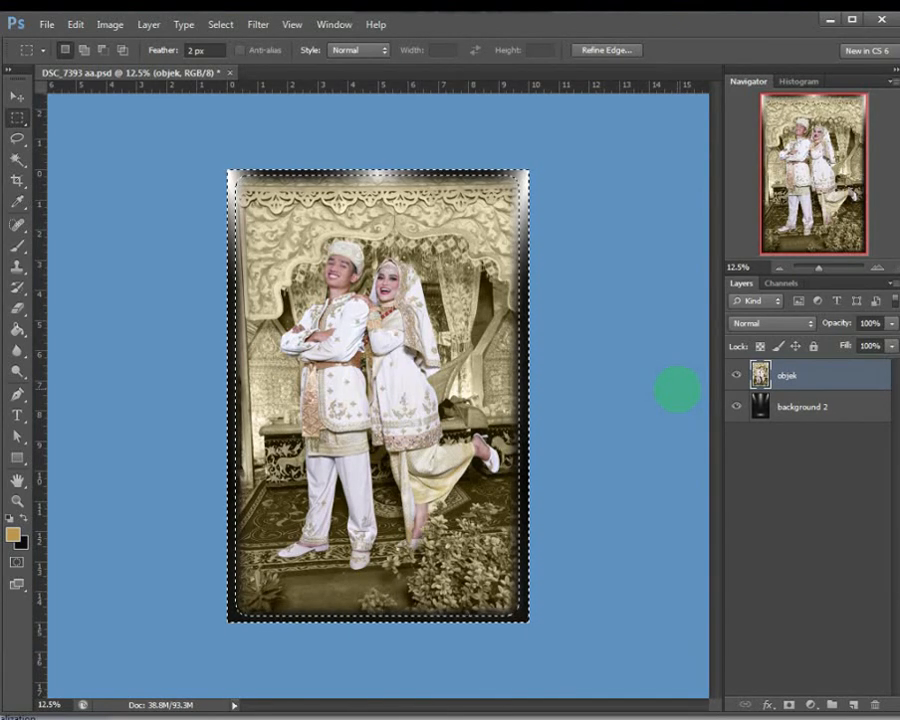
{"action": "left_click", "coordinate": [394, 233]}
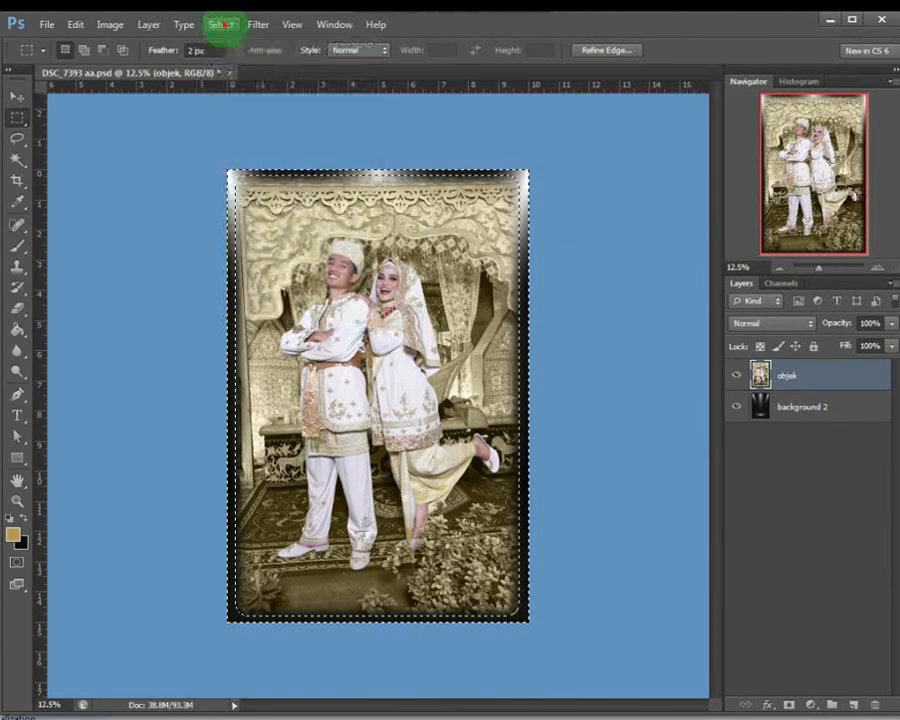
{"action": "left_click", "coordinate": [220, 24]}
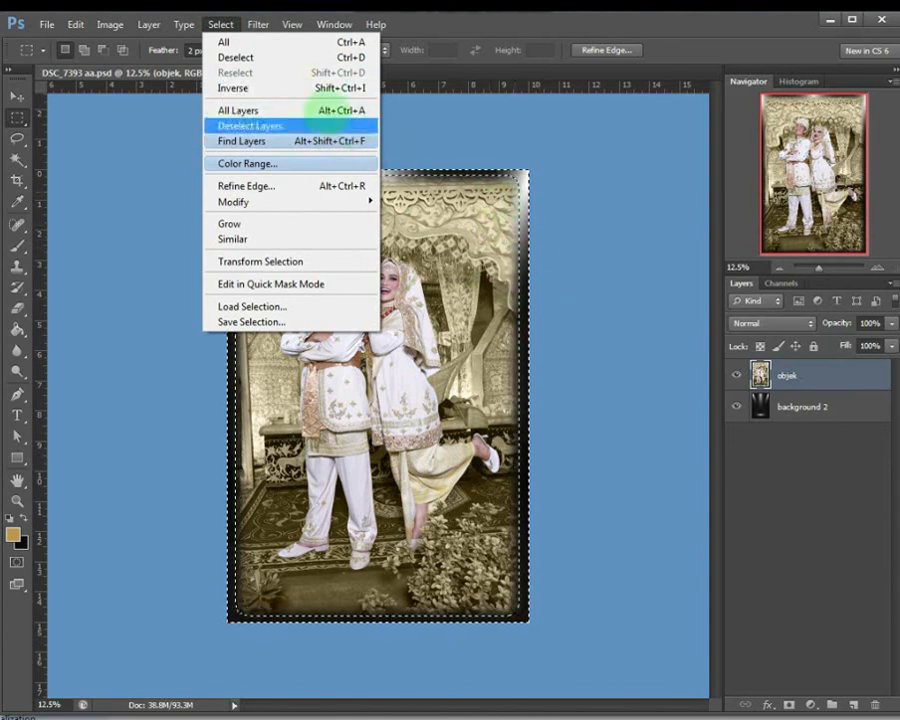
{"action": "left_click", "coordinate": [267, 57]}
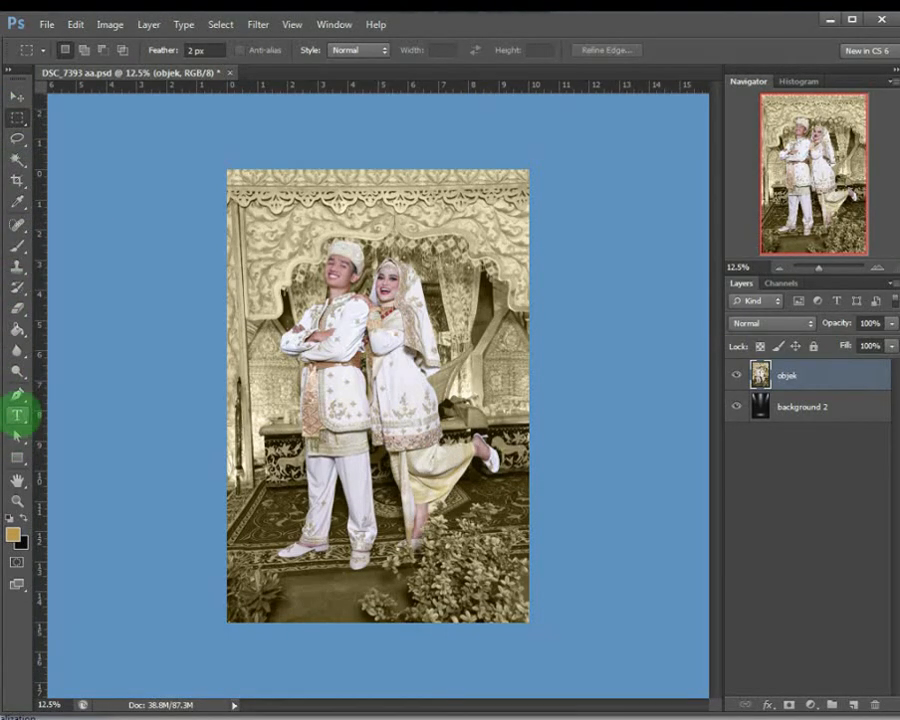
Start an uneven zigzag path with the Pen tool just inside the photo's left edge, from the bottom corner up to the top corner
{"action": "left_click", "coordinate": [18, 393]}
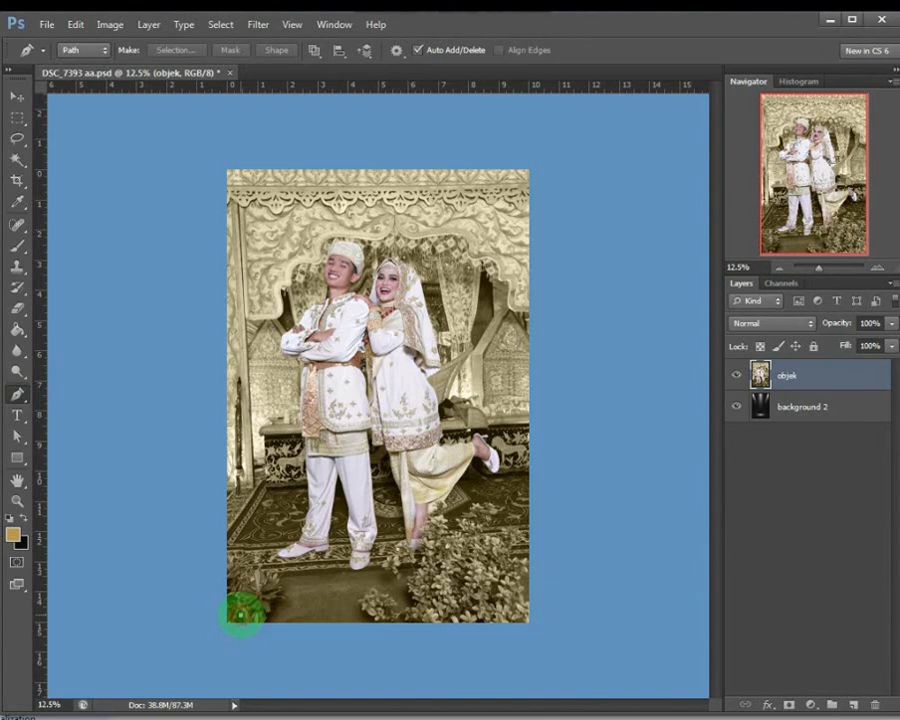
{"action": "left_click", "coordinate": [238, 612]}
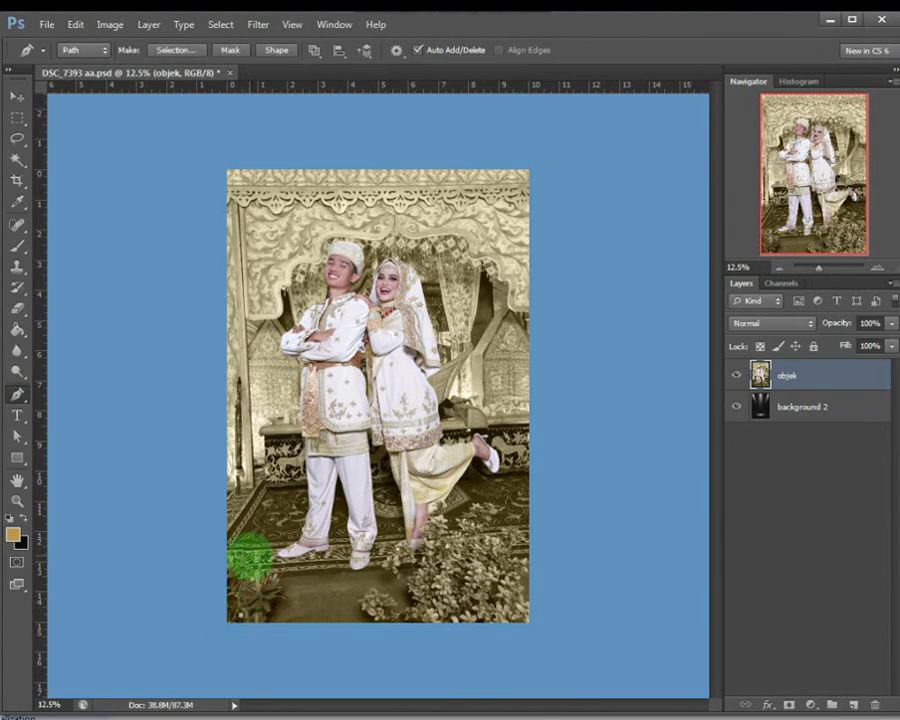
{"action": "left_click", "coordinate": [247, 562]}
{"action": "left_click", "coordinate": [253, 505]}
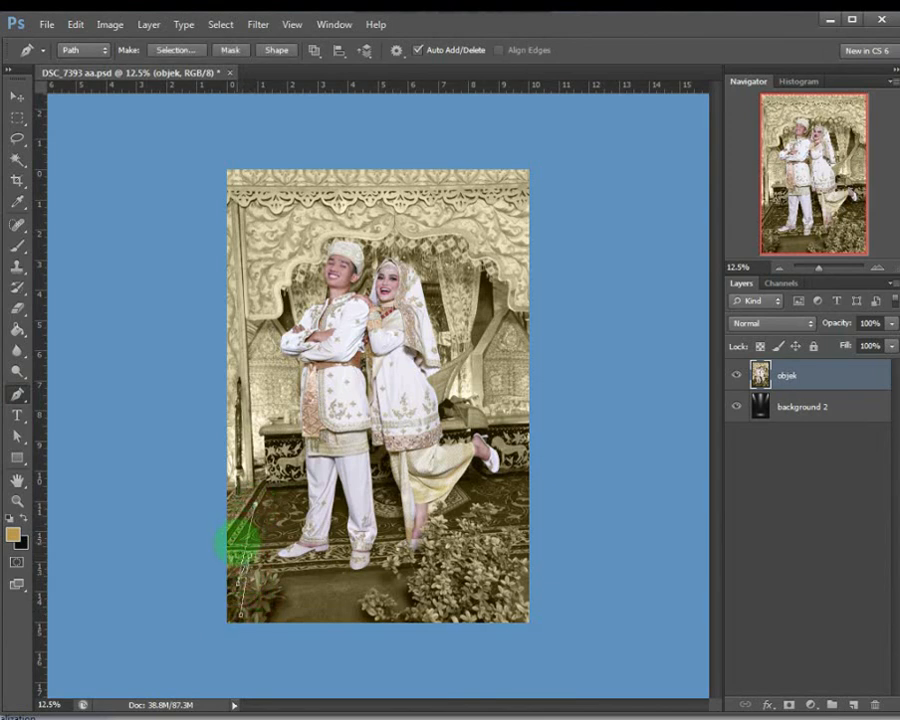
{"action": "left_click_drag", "start_coordinate": [247, 443], "coordinate": [239, 474]}
{"action": "left_click_drag", "start_coordinate": [251, 385], "coordinate": [236, 406]}
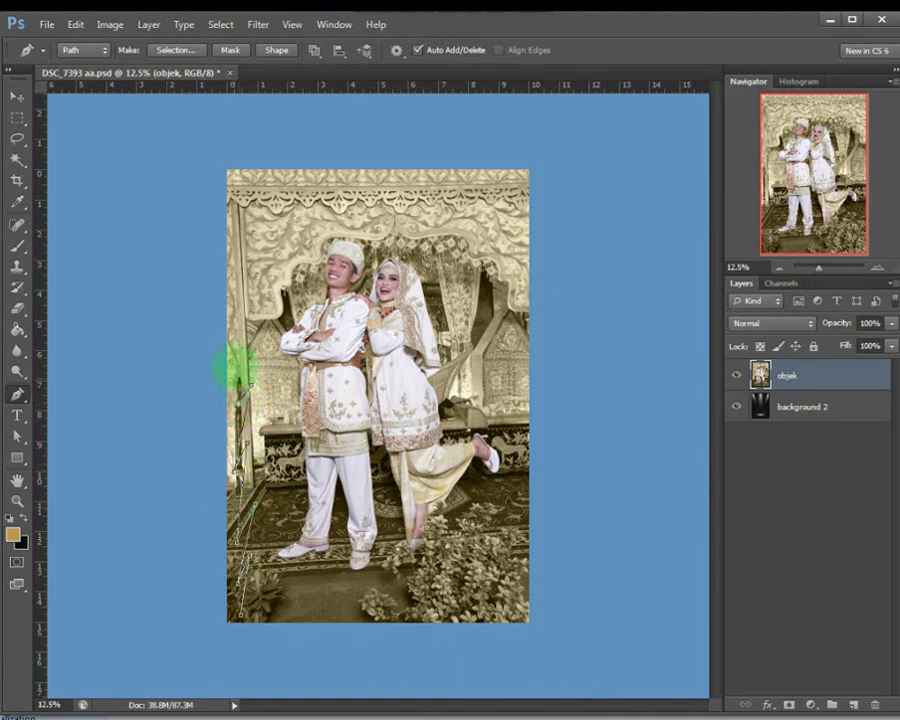
{"action": "left_click_drag", "start_coordinate": [244, 286], "coordinate": [235, 306]}
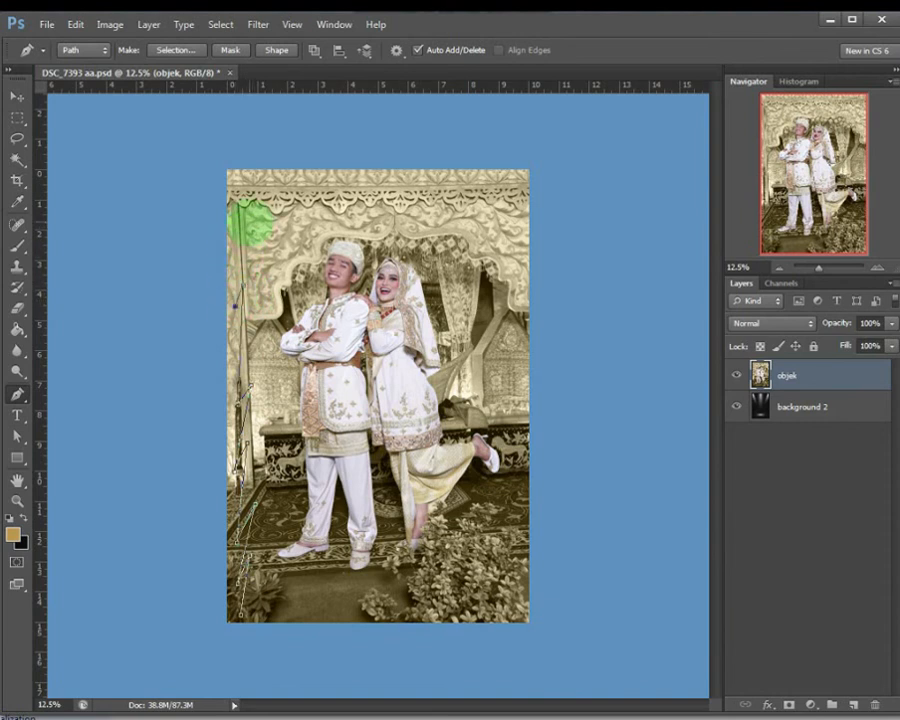
{"action": "left_click_drag", "start_coordinate": [244, 207], "coordinate": [285, 184]}
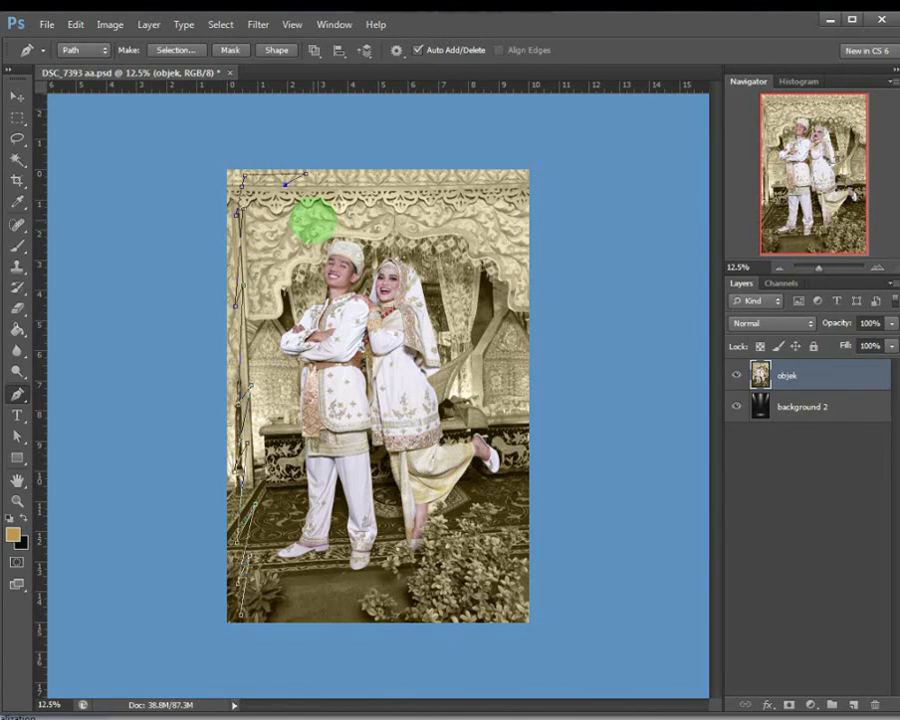
{"action": "key", "text": "ctrl+z"}
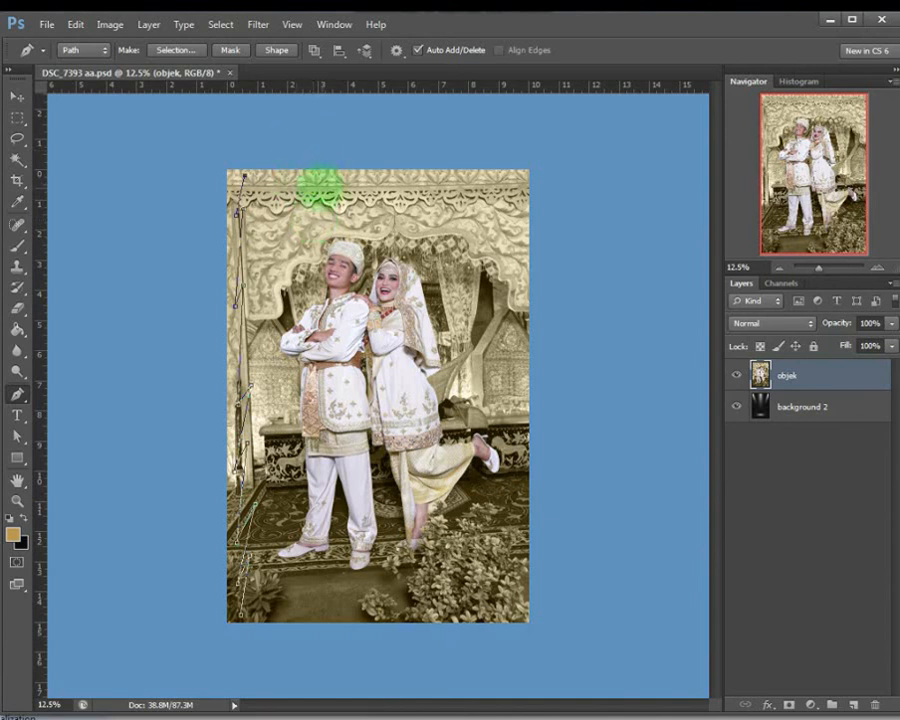
Continue the uneven path just inside the photo's top edge to the top-right corner
{"action": "left_click", "coordinate": [248, 191]}
{"action": "left_click", "coordinate": [255, 172]}
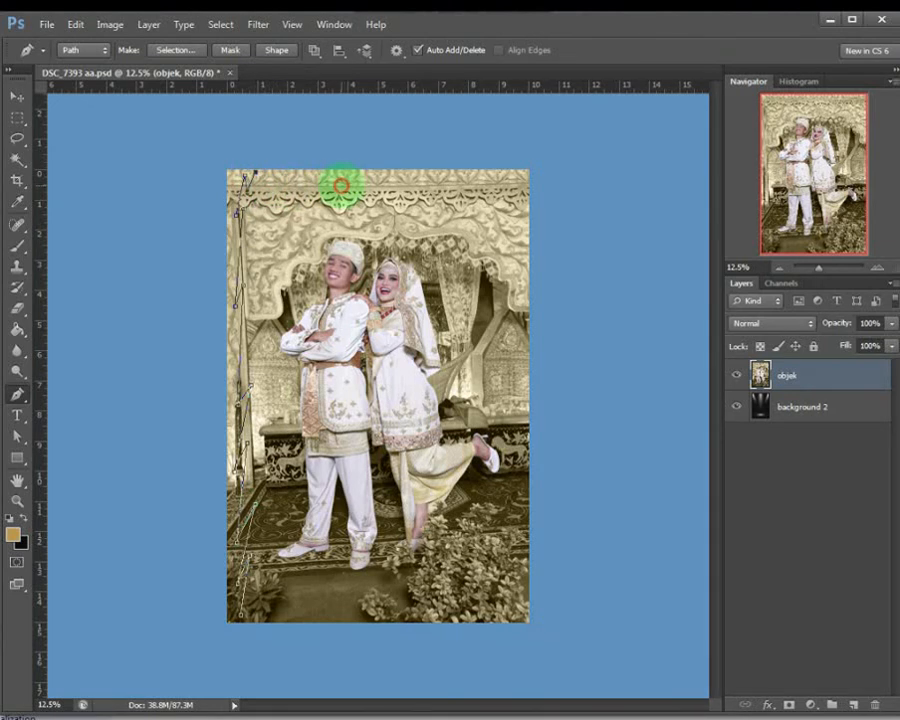
{"action": "left_click", "coordinate": [323, 177]}
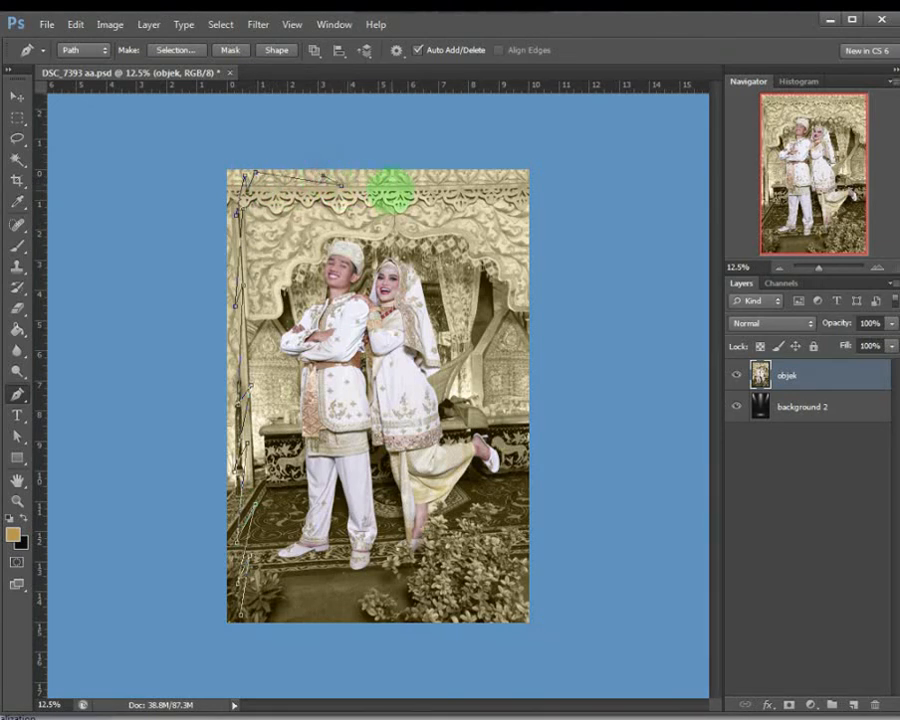
{"action": "left_click", "coordinate": [385, 181]}
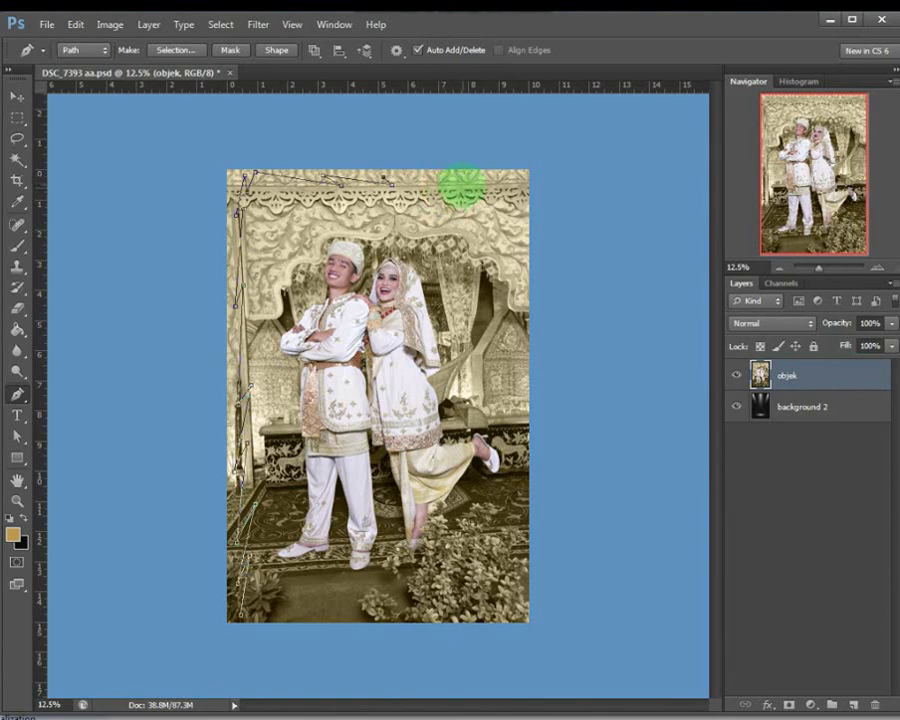
{"action": "left_click", "coordinate": [456, 186]}
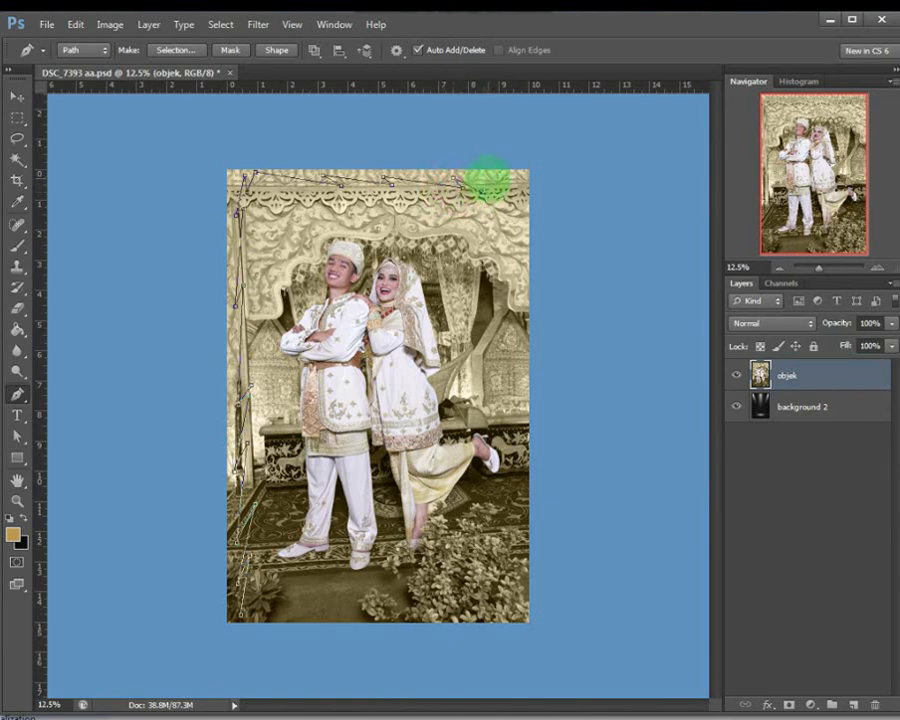
{"action": "left_click", "coordinate": [508, 182]}
Continue the zigzag path down just inside the photo's right edge towards the leaves at the bottom
{"action": "left_click", "coordinate": [509, 246]}
{"action": "left_click", "coordinate": [516, 234]}
{"action": "left_click", "coordinate": [521, 310]}
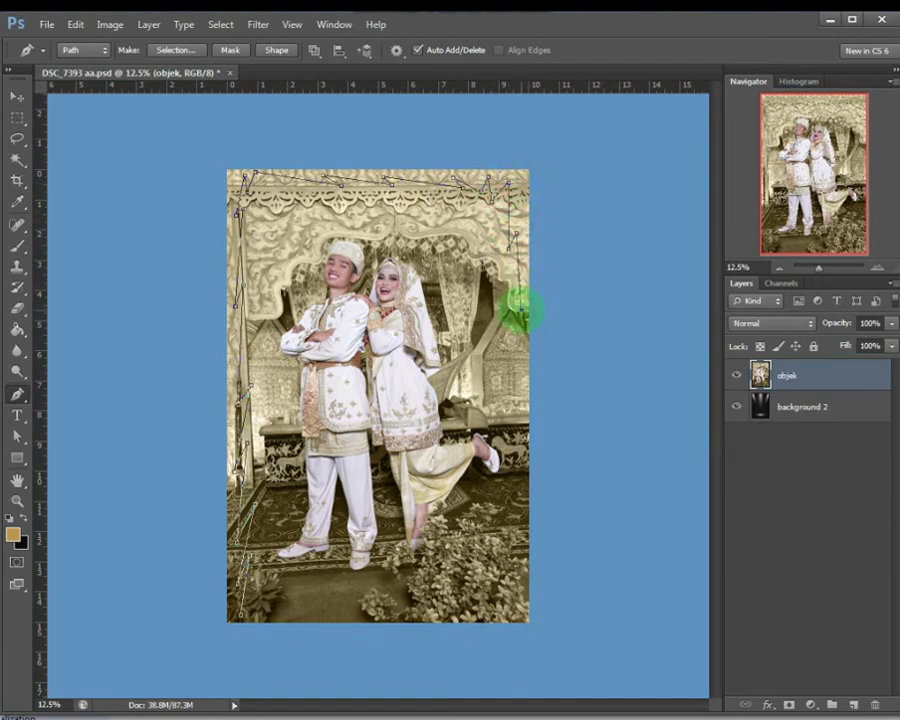
{"action": "left_click", "coordinate": [507, 354]}
{"action": "left_click", "coordinate": [524, 469]}
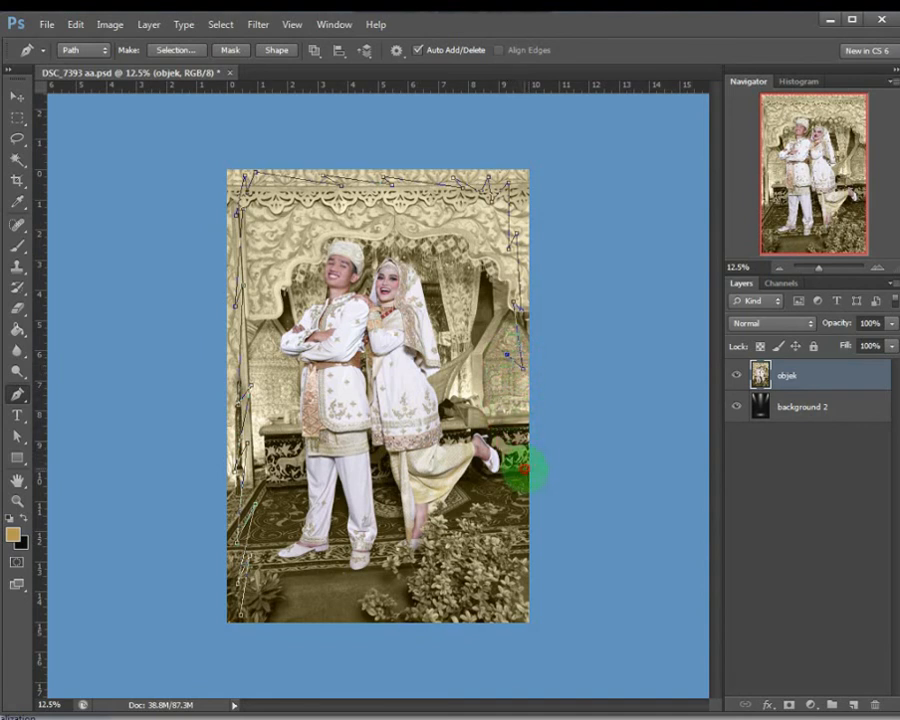
{"action": "left_click", "coordinate": [518, 463]}
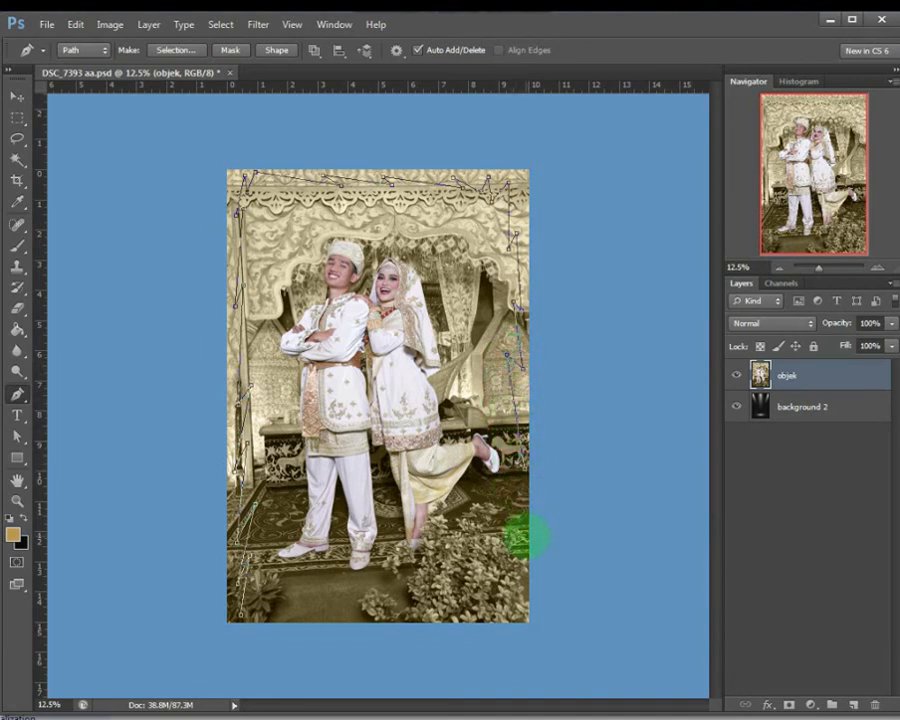
{"action": "left_click", "coordinate": [516, 528]}
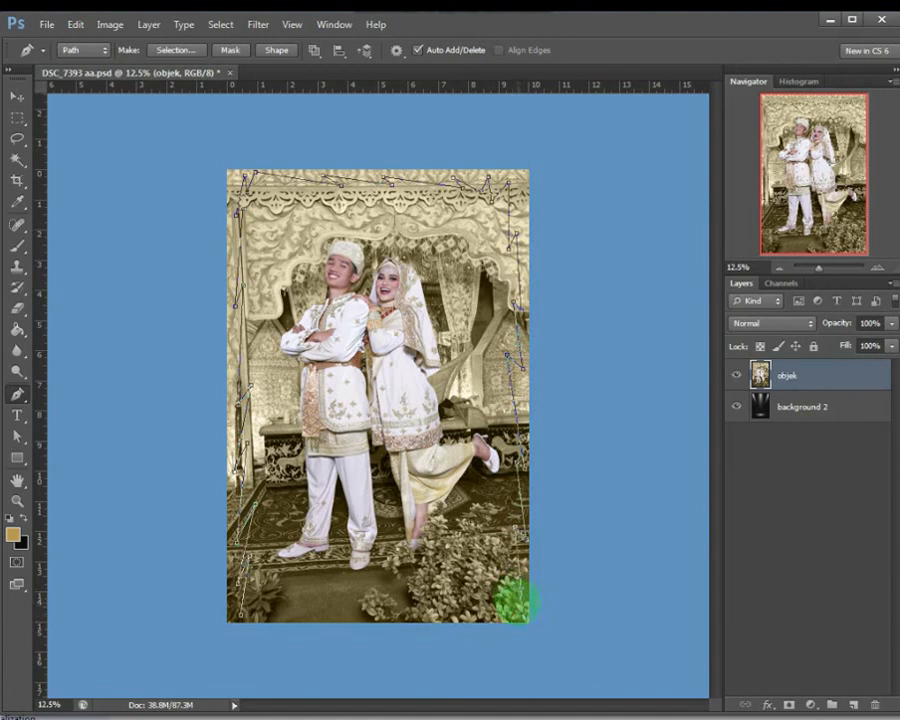
Run the path along the photo's bottom edge back to its starting point in the bottom-left corner
{"action": "left_click", "coordinate": [441, 615]}
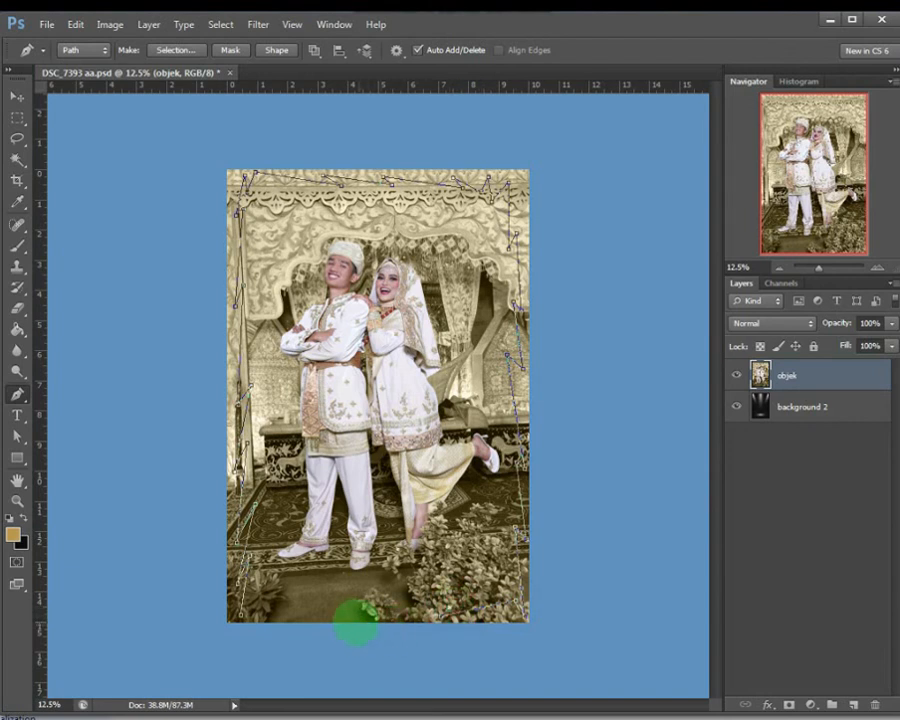
{"action": "left_click", "coordinate": [354, 616]}
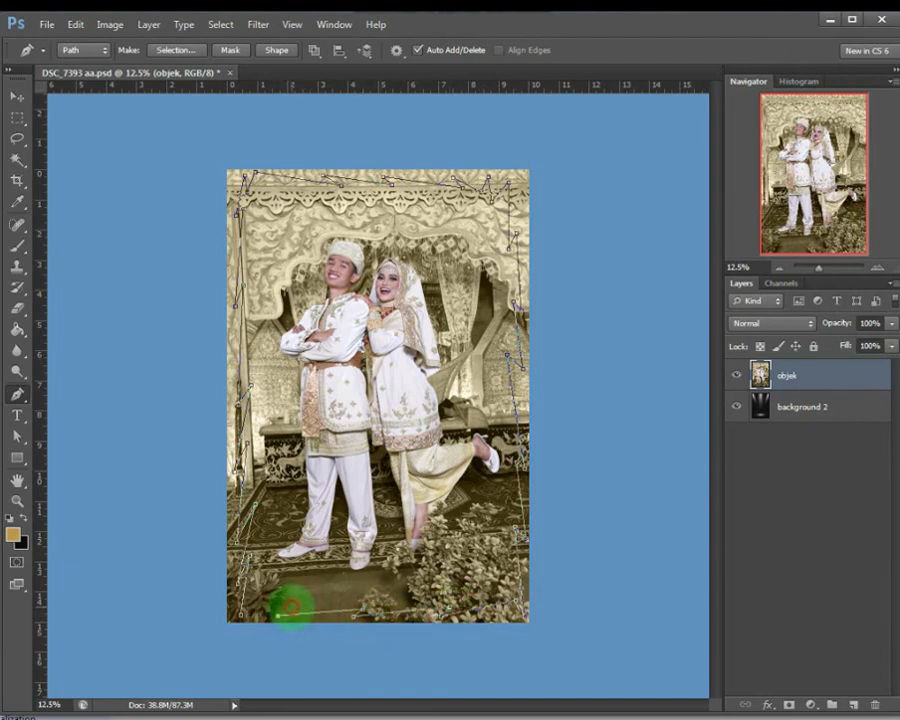
{"action": "left_click", "coordinate": [245, 614]}
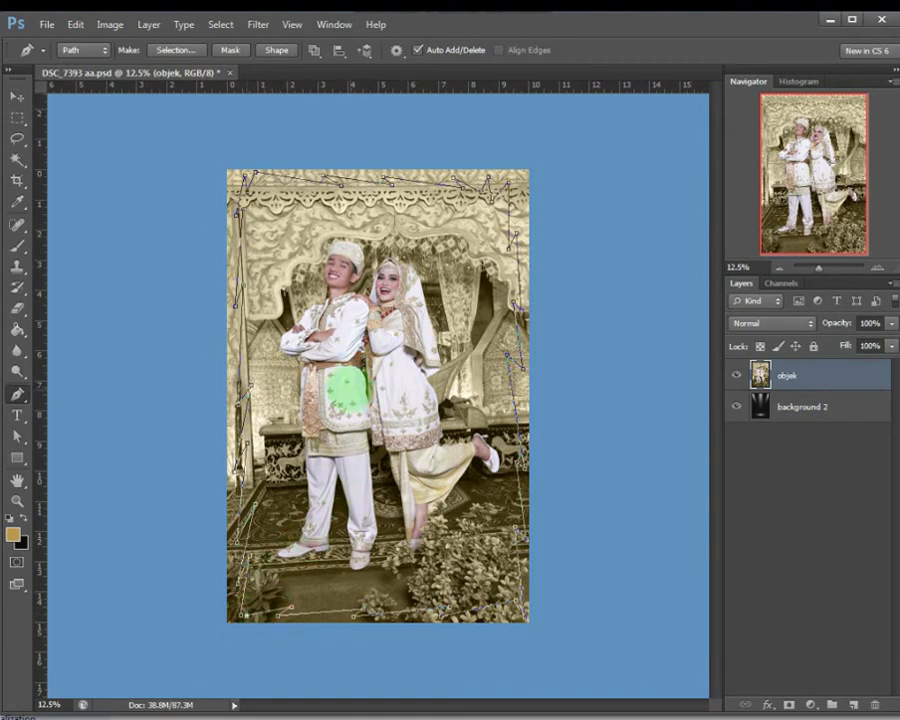
Convert the uneven path into a new anti-aliased selection with a 2-pixel feather radius
{"action": "right_click", "coordinate": [401, 229]}
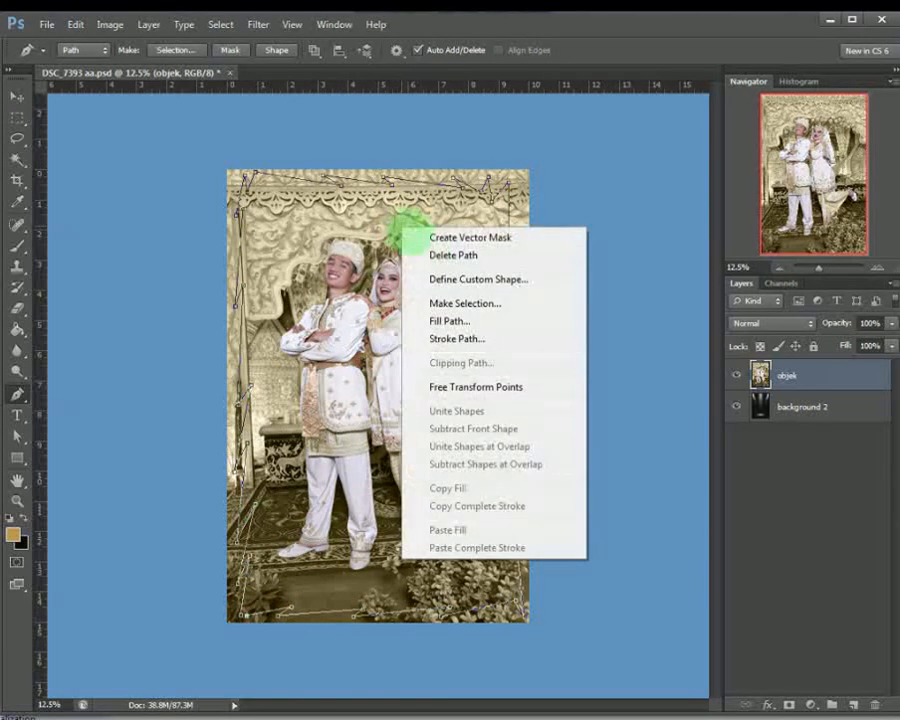
{"action": "left_click", "coordinate": [443, 302]}
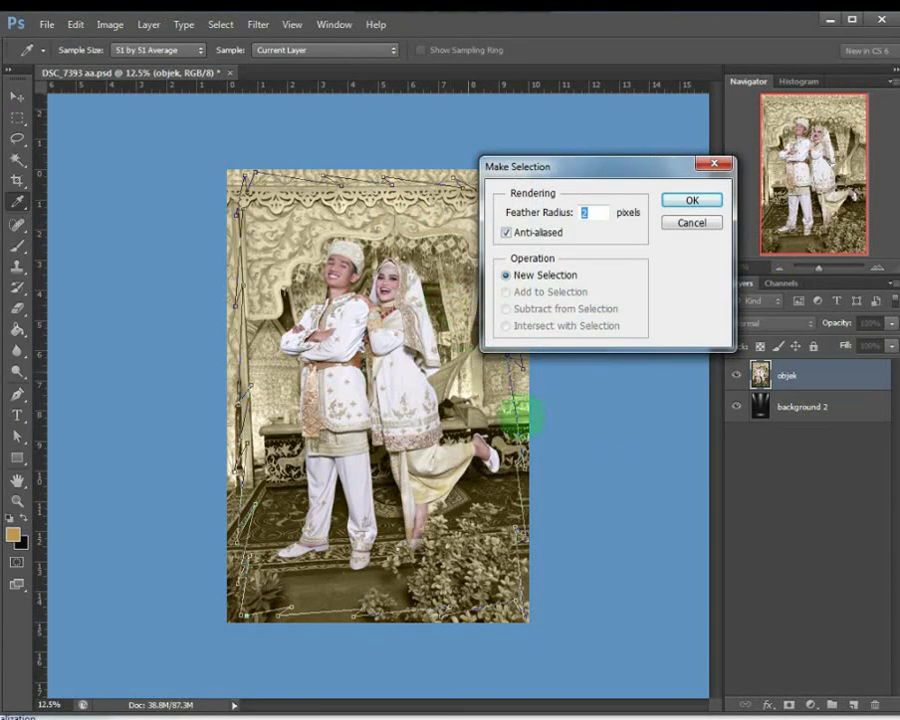
{"action": "left_click", "coordinate": [691, 200]}
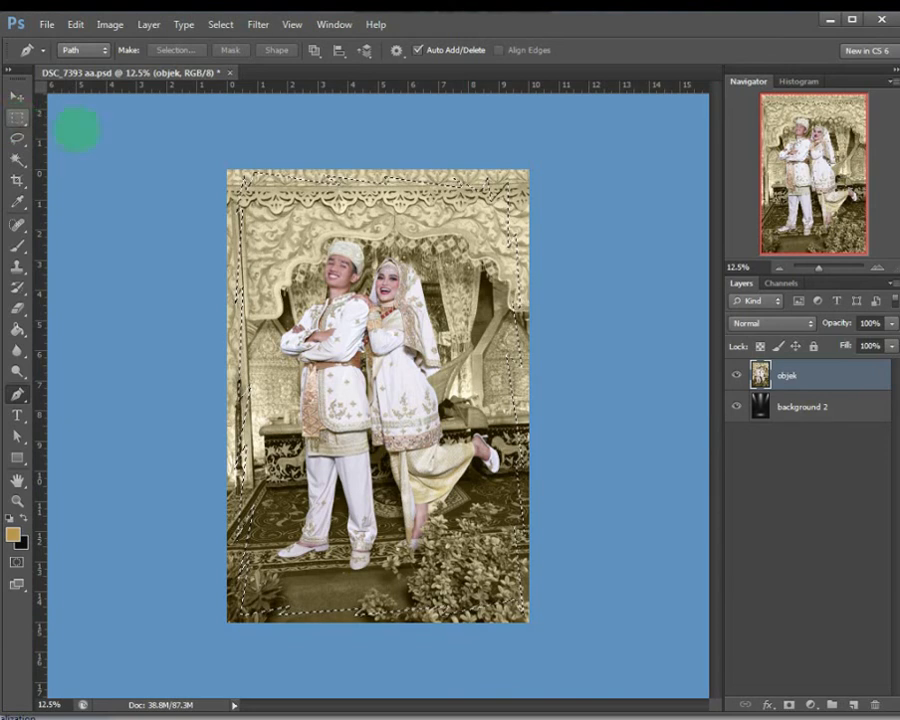
Invert the selection to cover the photo's uneven border and feather it by 60 pixels
{"action": "left_click", "coordinate": [17, 118]}
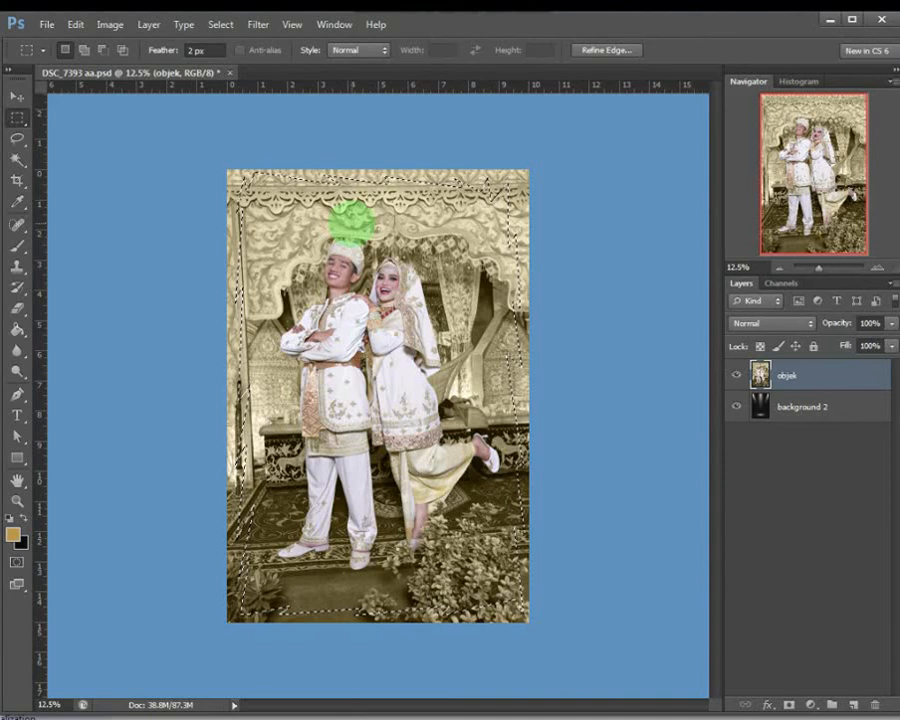
{"action": "right_click", "coordinate": [352, 221]}
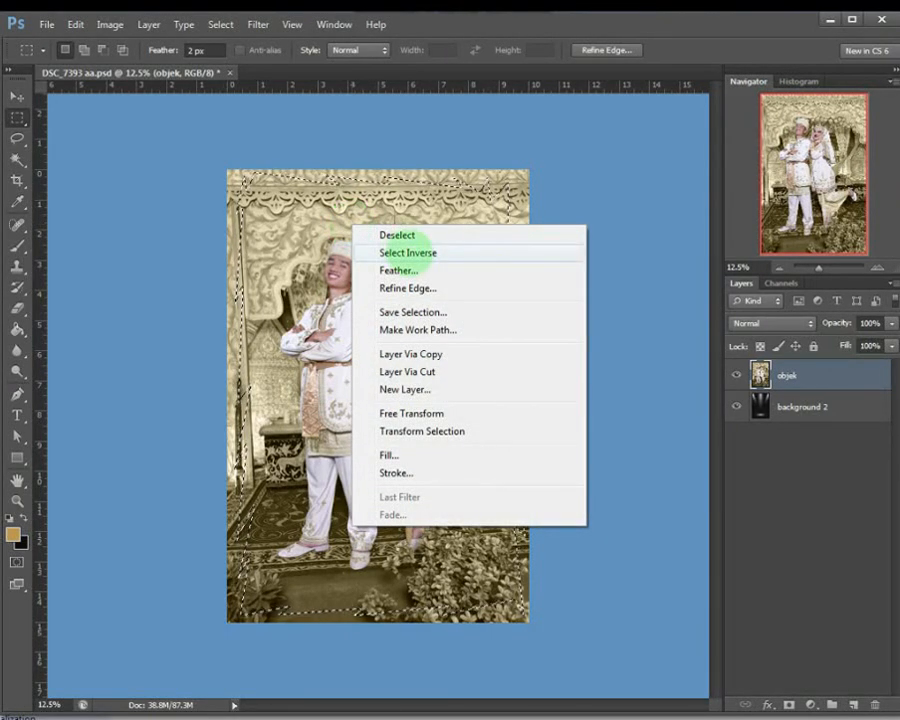
{"action": "left_click", "coordinate": [410, 251]}
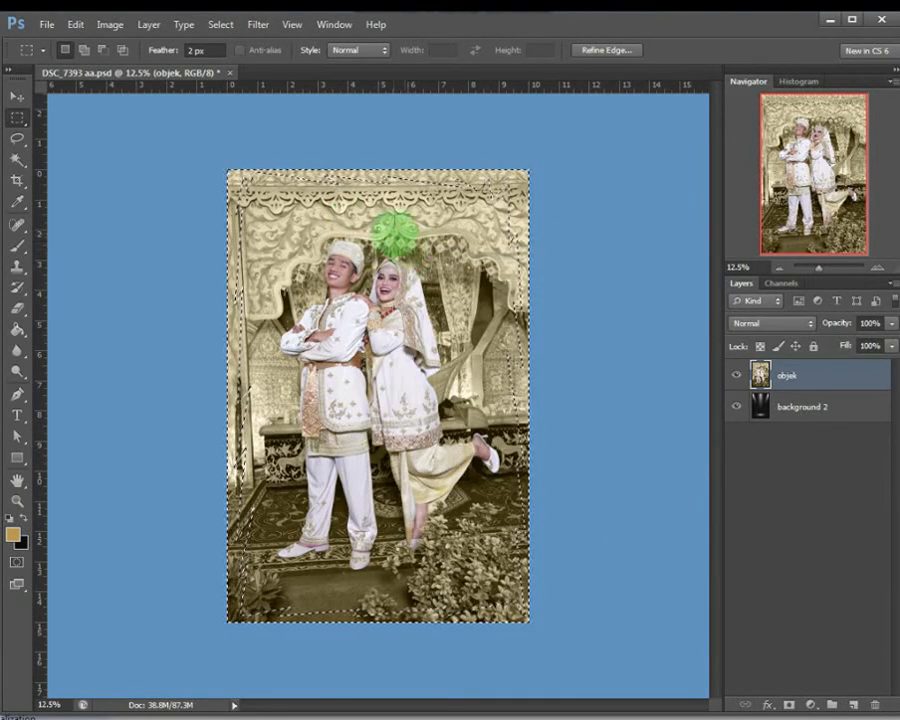
{"action": "right_click", "coordinate": [376, 224]}
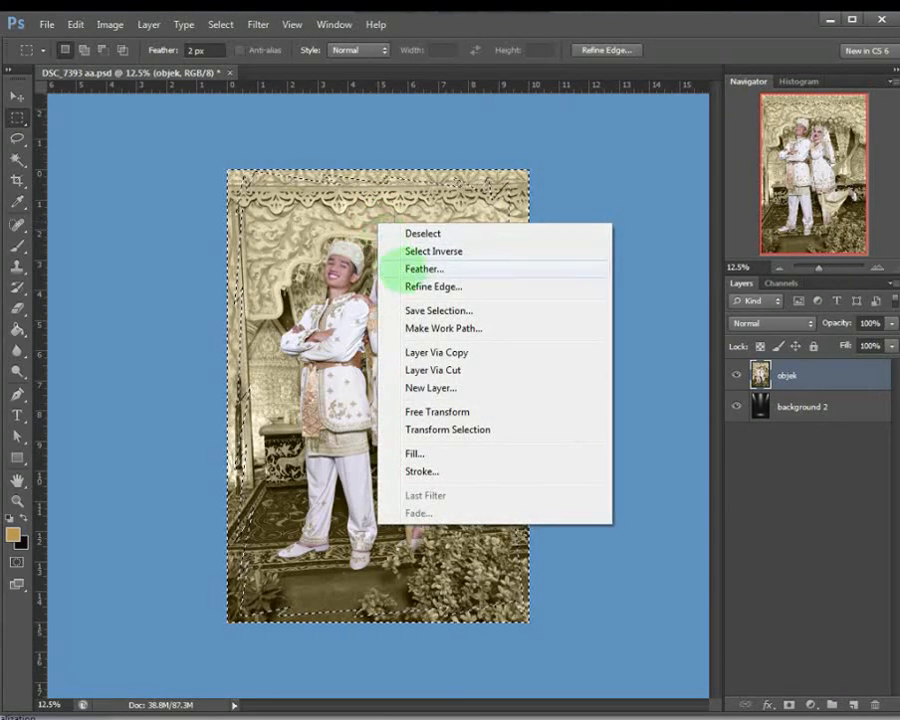
{"action": "left_click", "coordinate": [423, 268]}
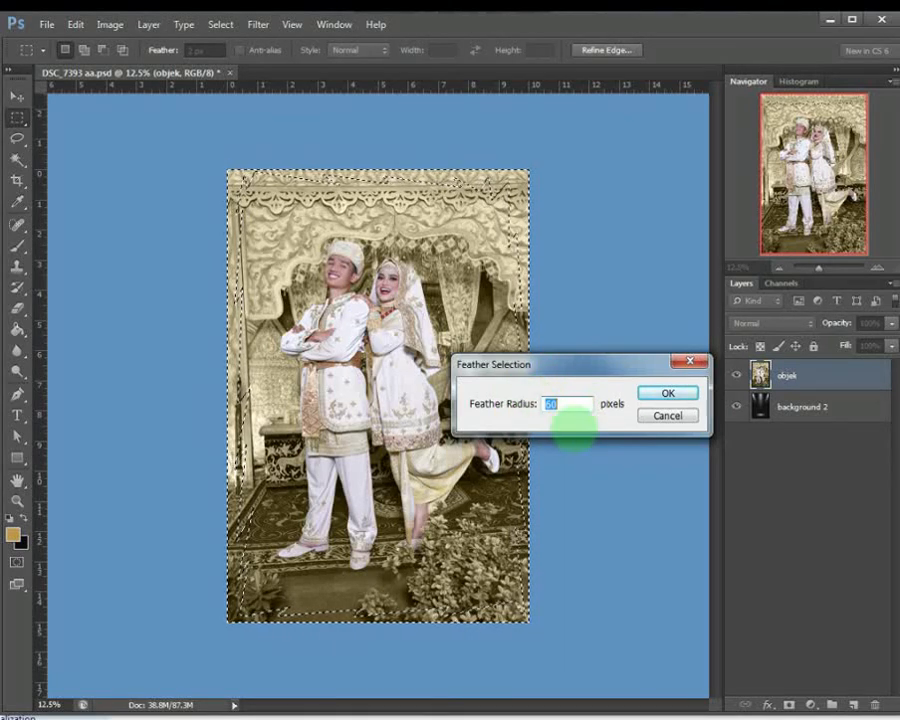
{"action": "left_click", "coordinate": [667, 393]}
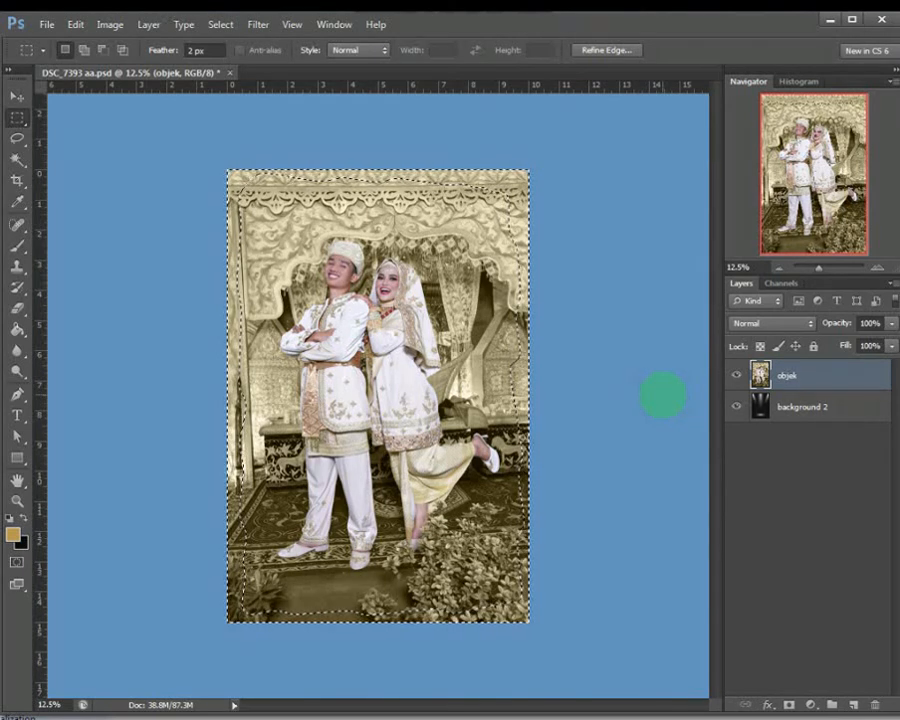
Delete the objek layer's edges inside the feathered uneven border and clear the selection
{"action": "key", "text": "Delete"}
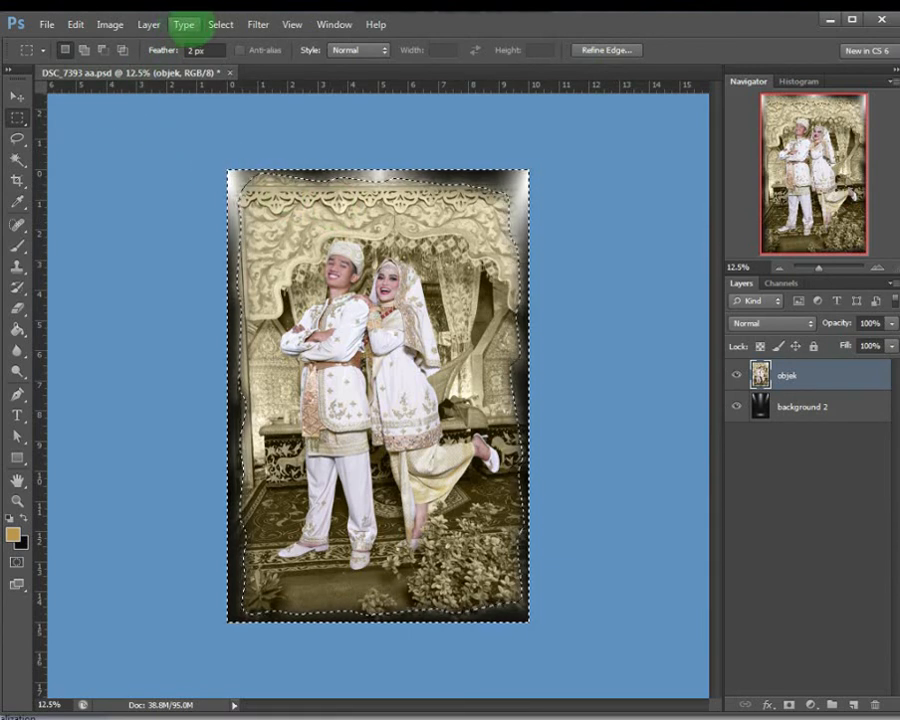
{"action": "left_click", "coordinate": [218, 24]}
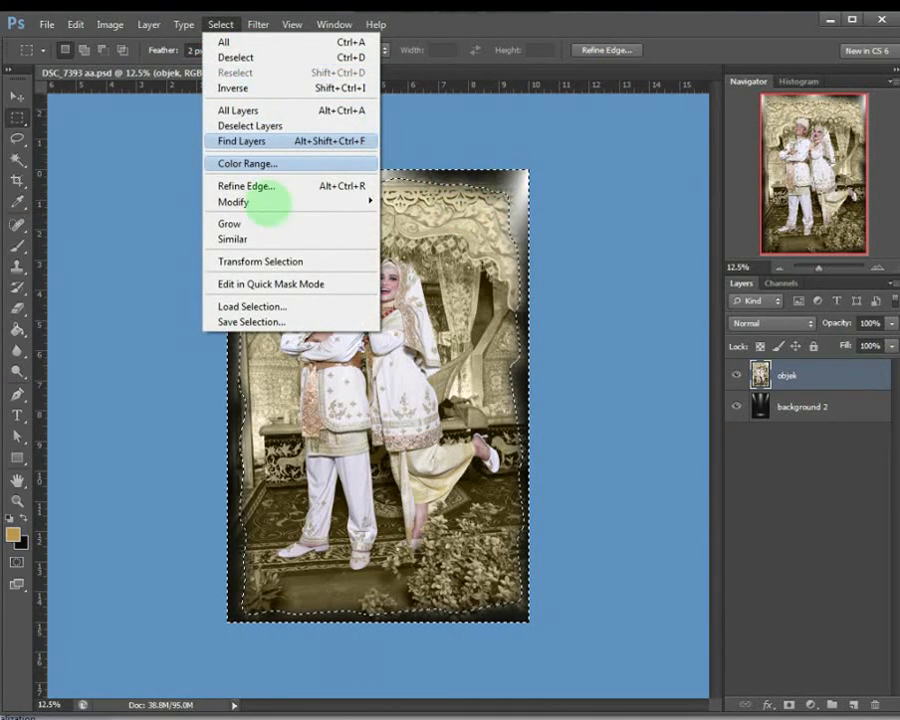
{"action": "left_click", "coordinate": [240, 57]}
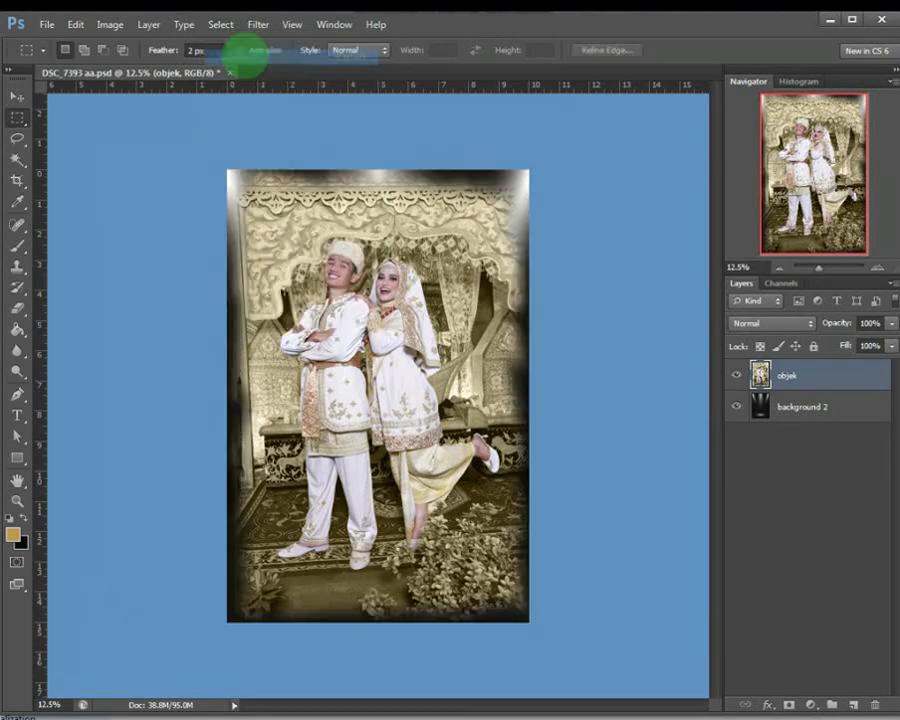